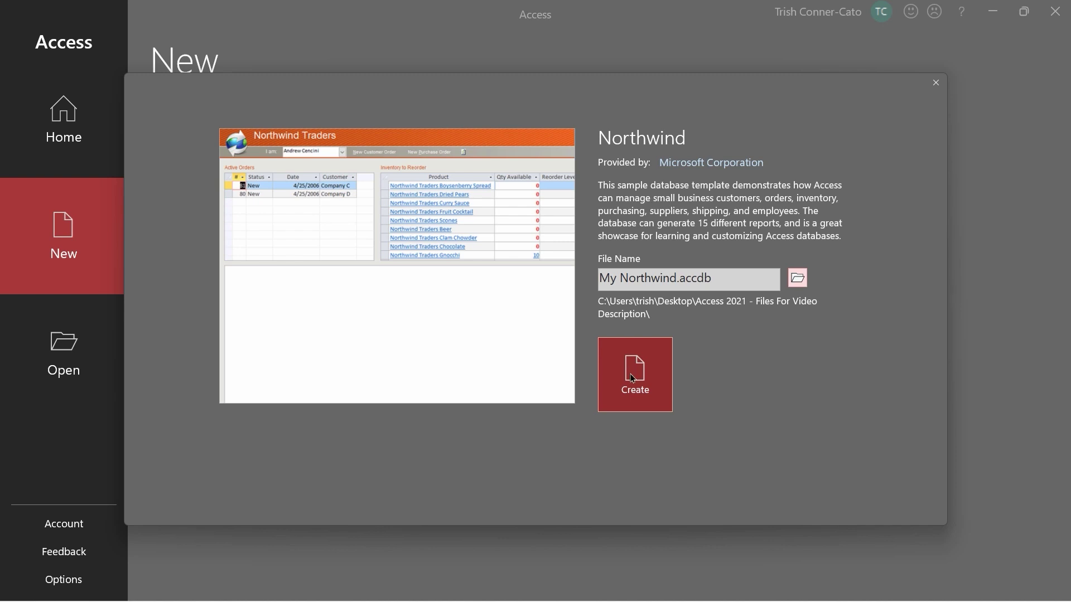
Step: Create the My Northwind.accdb database from the Northwind template and enable its active content
{"action": "left_click", "coordinate": [633, 379]}
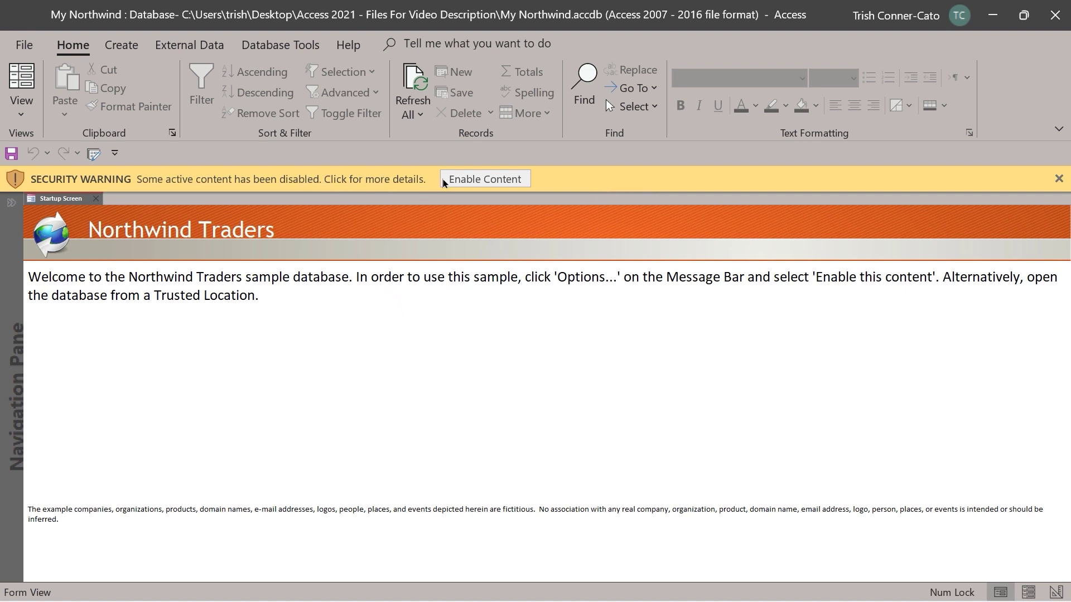
{"action": "left_click", "coordinate": [490, 180]}
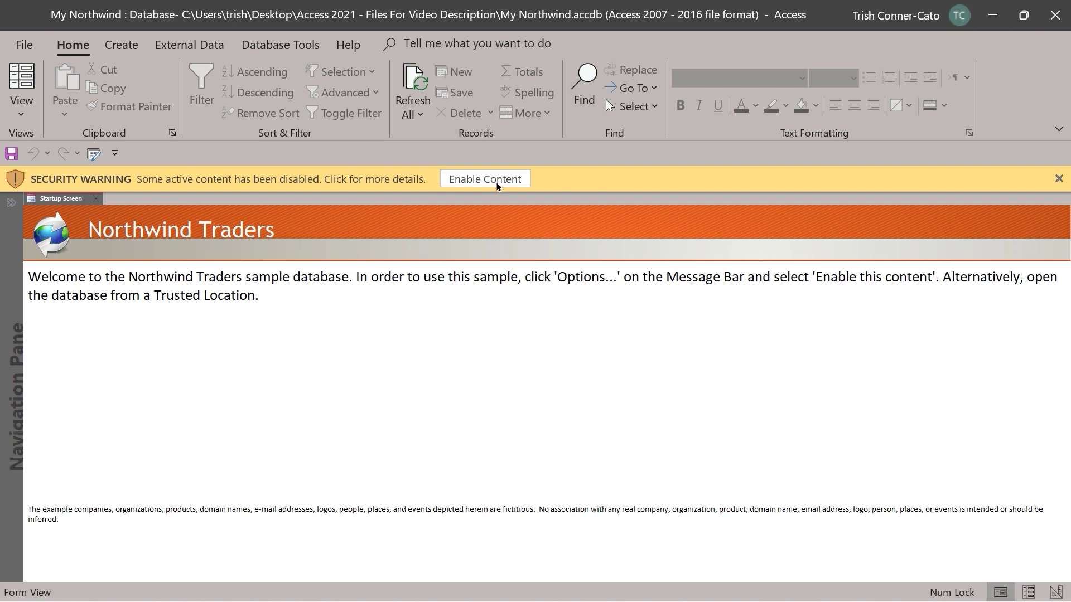
{"action": "left_click", "coordinate": [497, 184]}
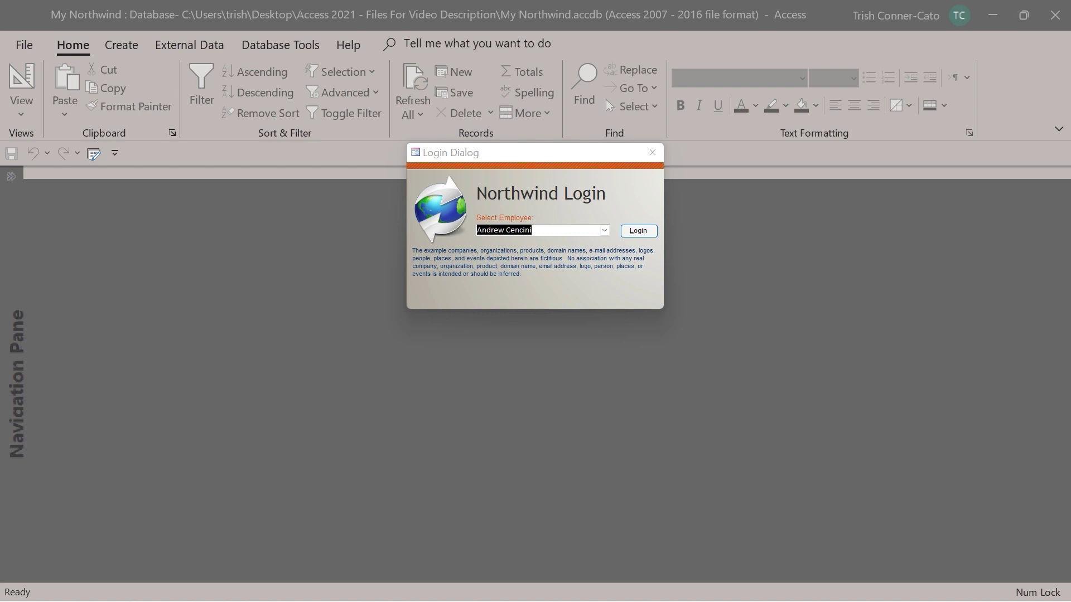
Step: Check the employee choices in the Northwind login dialog and log in as the preselected employee
{"action": "left_click", "coordinate": [603, 231]}
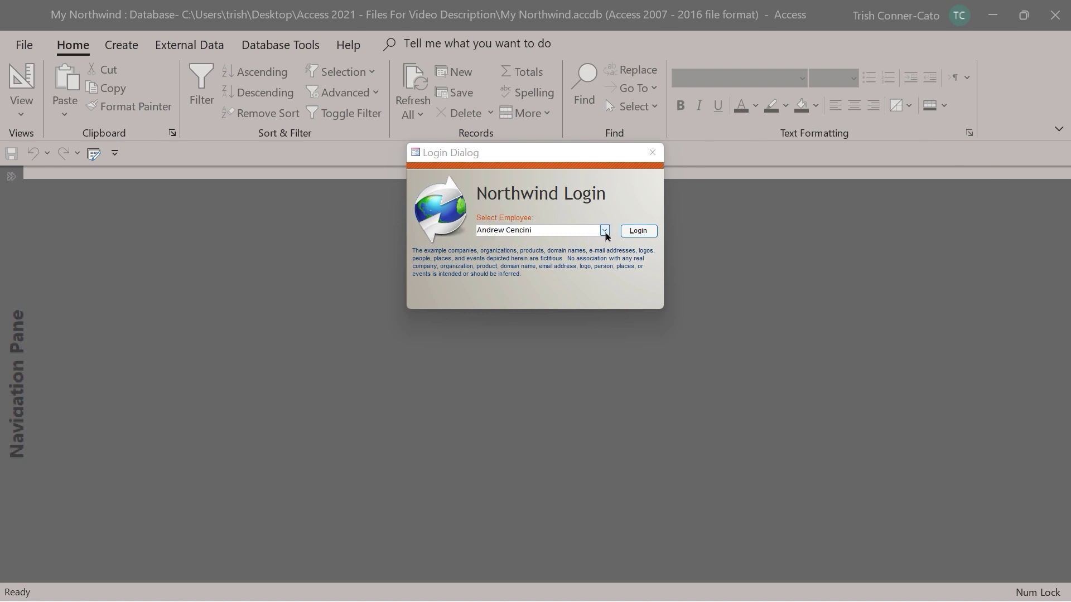
{"action": "left_click", "coordinate": [605, 233]}
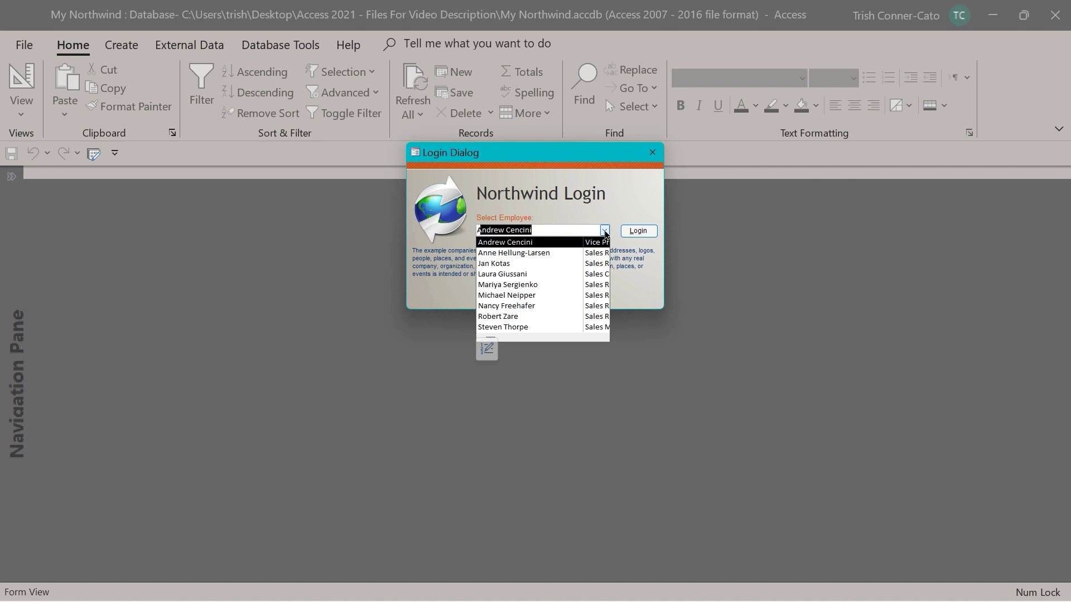
{"action": "left_click", "coordinate": [606, 233]}
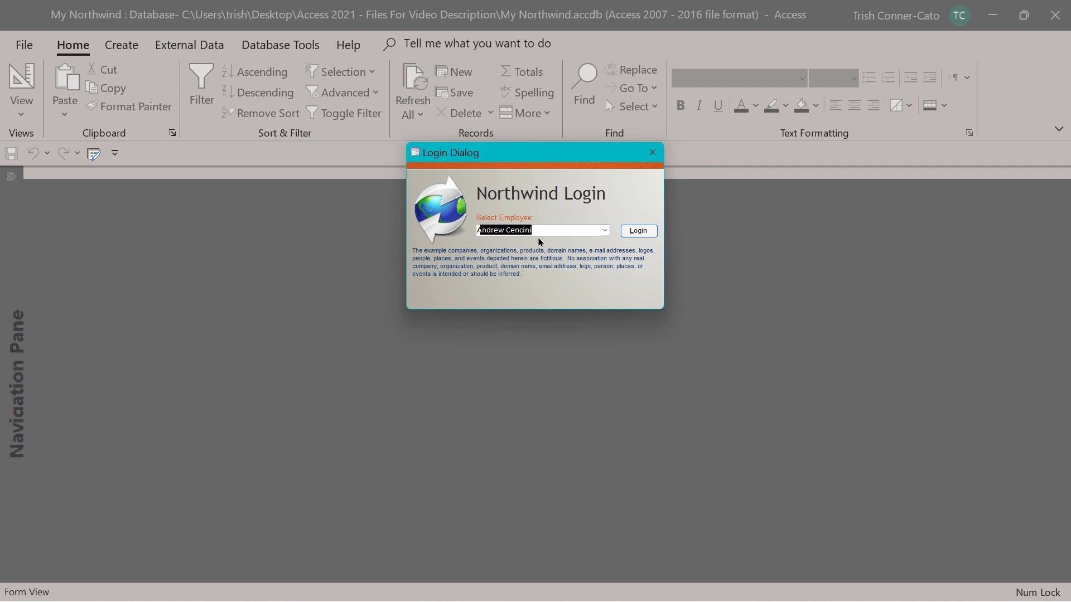
{"action": "left_click", "coordinate": [633, 233]}
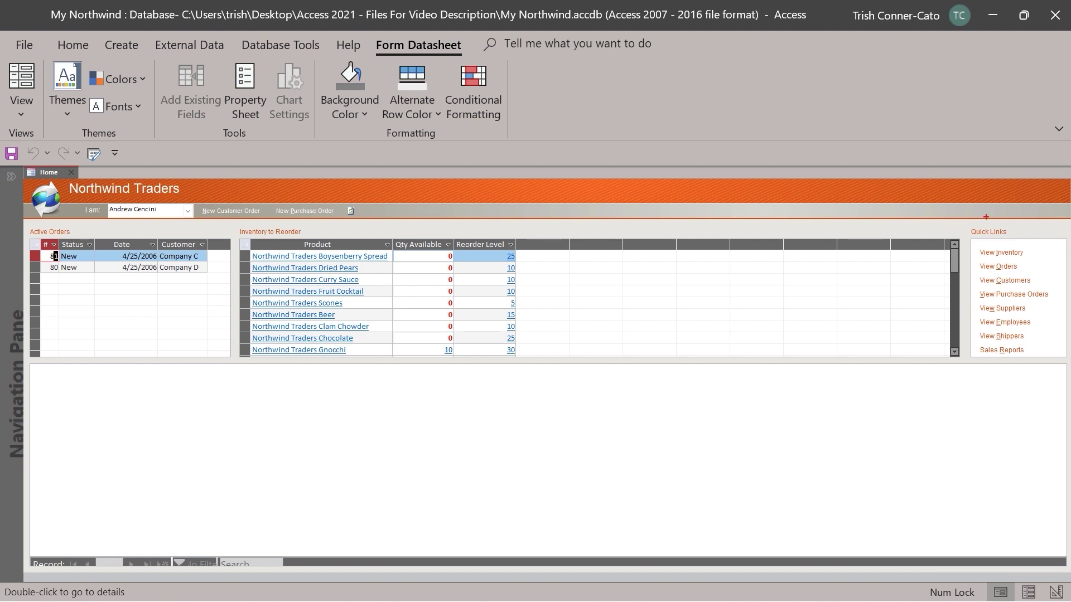
Step: View the product details for Northwind Traders Boysenberry Spread from the reorder list, and close the details form
{"action": "left_click_drag", "start_coordinate": [993, 223], "coordinate": [993, 123]}
{"action": "double_click", "coordinate": [304, 258]}
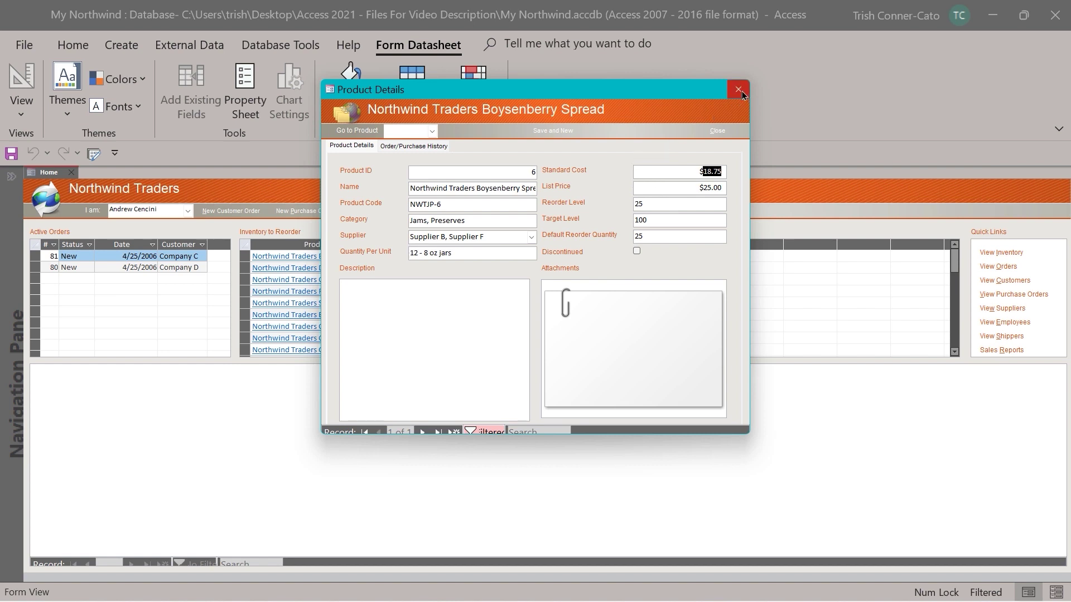
{"action": "left_click", "coordinate": [718, 133]}
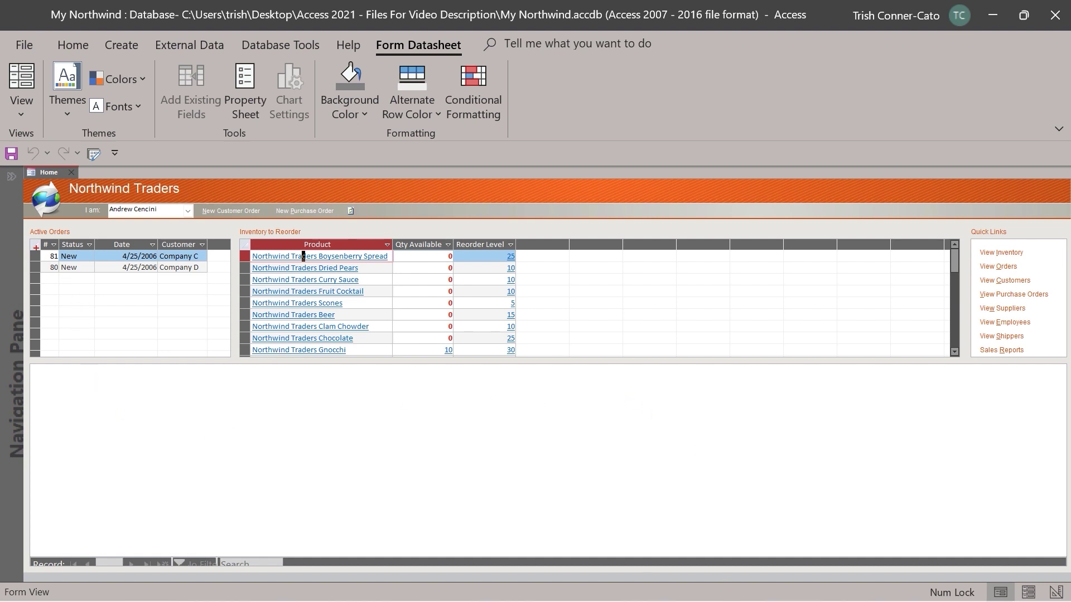
Step: Expand the Navigation Pane and widen it until its group names are fully readable
{"action": "left_click_drag", "start_coordinate": [8, 199], "coordinate": [8, 294]}
{"action": "left_click", "coordinate": [13, 179]}
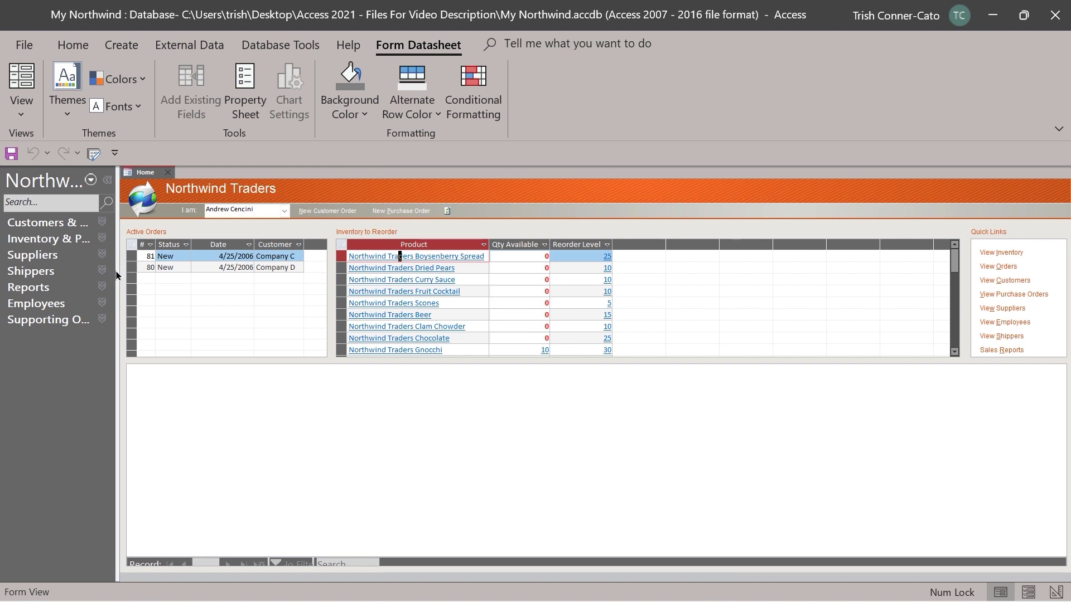
{"action": "left_click_drag", "start_coordinate": [116, 274], "coordinate": [175, 272]}
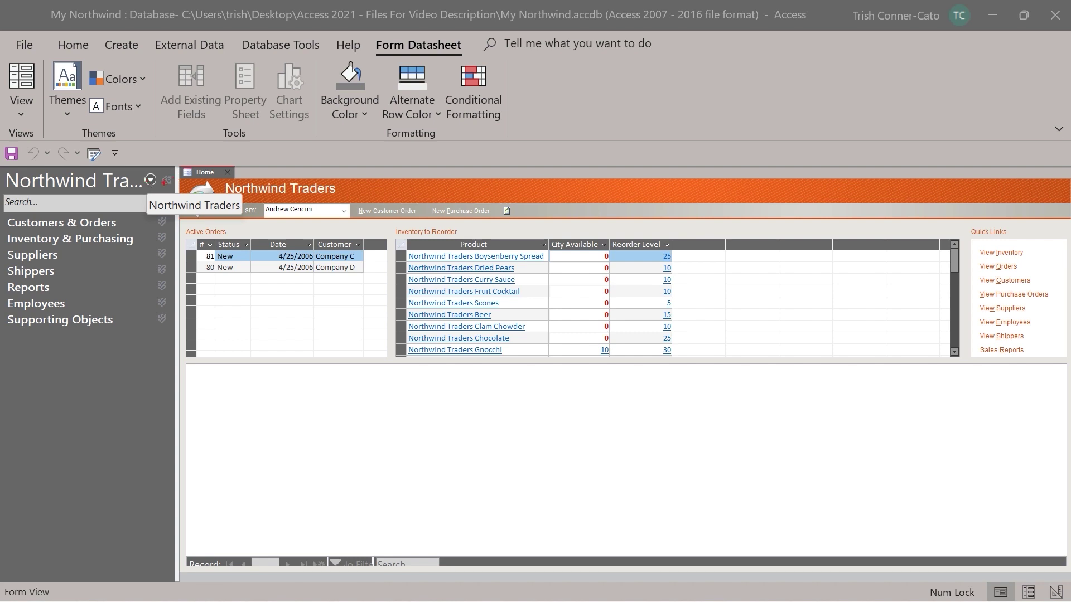
Step: Categorize the objects in the Navigation Pane by Object Type
{"action": "left_click_drag", "start_coordinate": [152, 184], "coordinate": [158, 282]}
{"action": "left_click", "coordinate": [150, 180]}
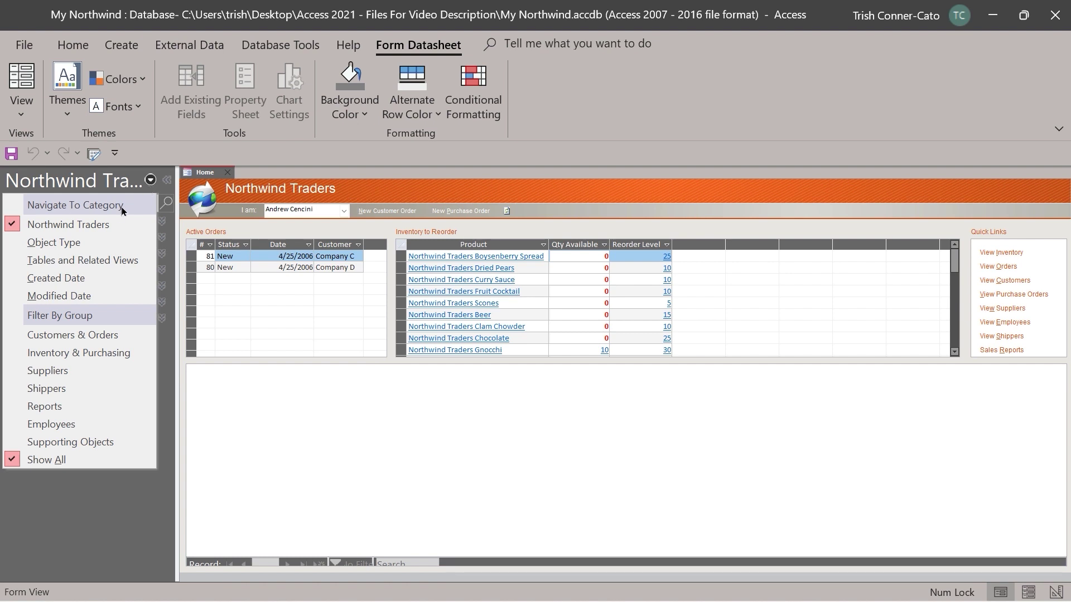
{"action": "left_click", "coordinate": [71, 243]}
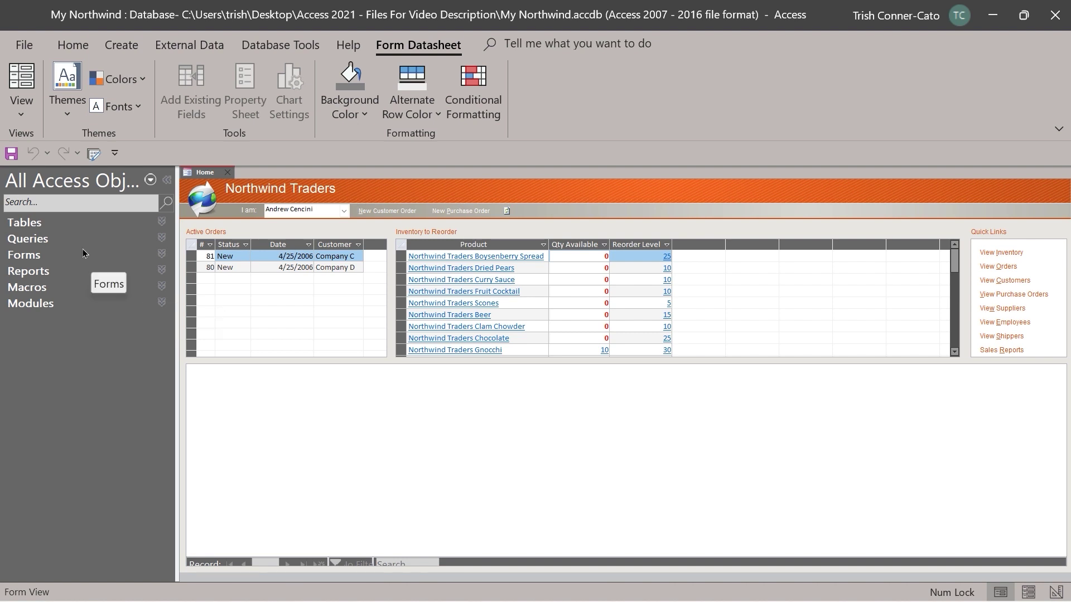
Step: Expand the Tables group to look over the database's tables, and collapse it again
{"action": "left_click", "coordinate": [162, 223]}
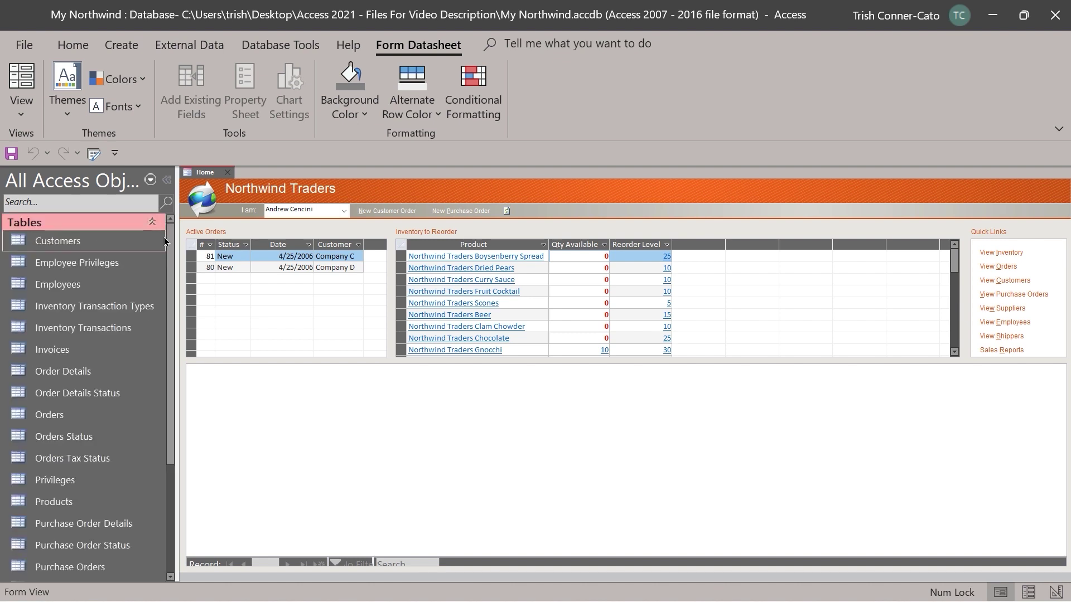
{"action": "left_click_drag", "start_coordinate": [172, 243], "coordinate": [173, 212]}
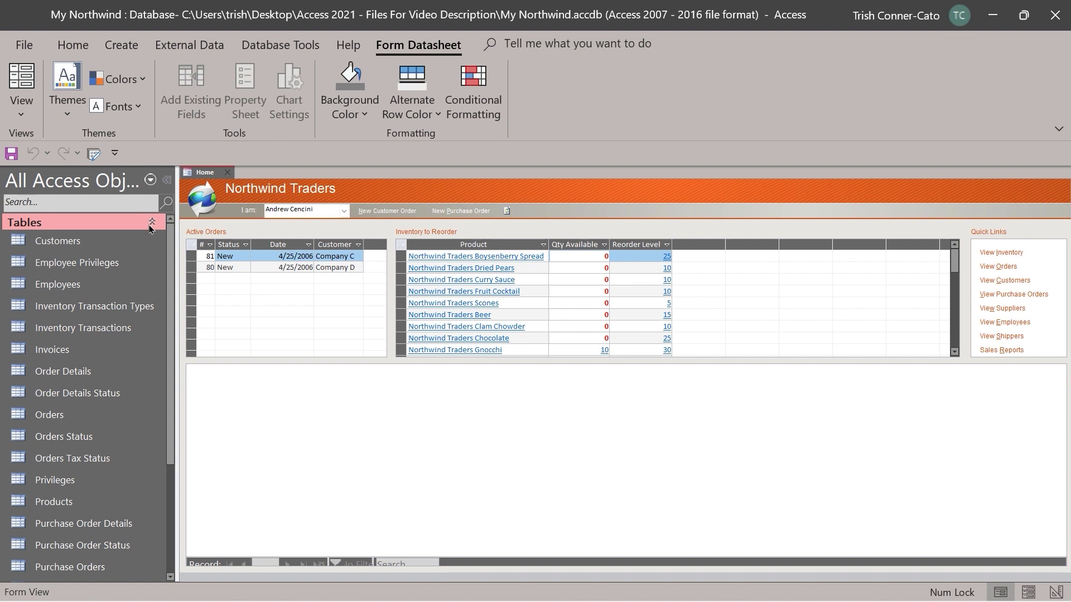
{"action": "left_click", "coordinate": [151, 222]}
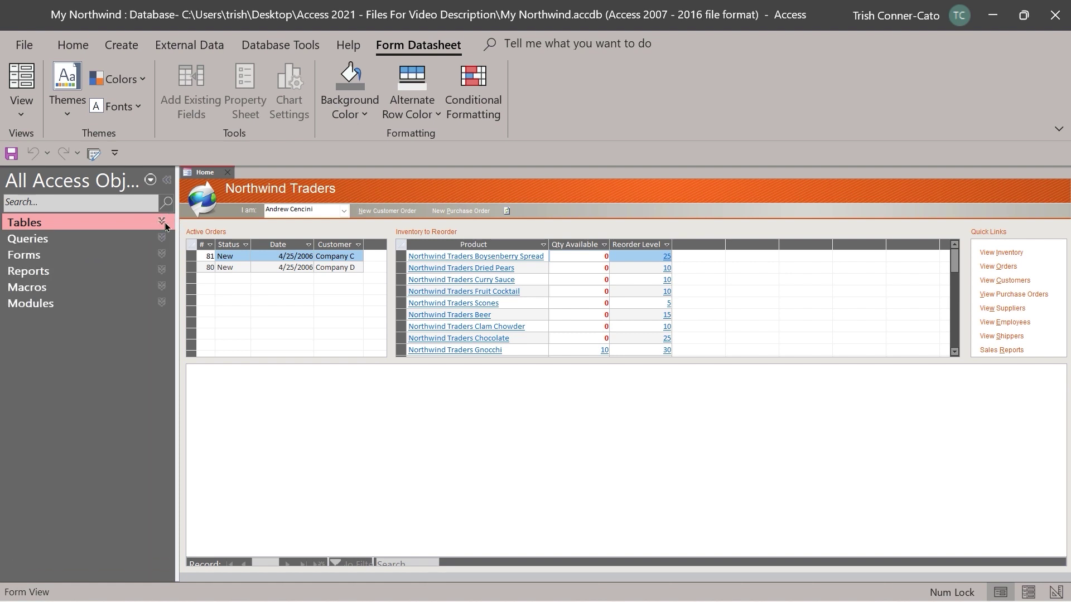
Step: Expand the Queries group, look through the list of queries, and collapse the group again
{"action": "left_click", "coordinate": [159, 242]}
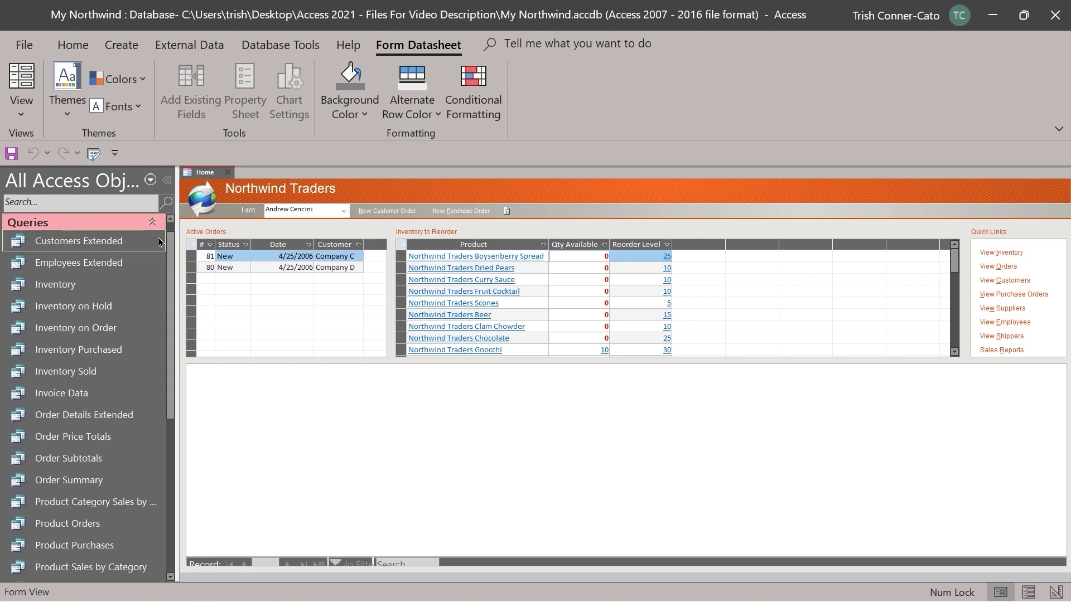
{"action": "scroll", "coordinate": [155, 288], "scroll_direction": "down", "scroll_amount": 1}
{"action": "scroll", "coordinate": [154, 288], "scroll_direction": "down", "scroll_amount": 2}
{"action": "scroll", "coordinate": [154, 288], "scroll_direction": "up", "scroll_amount": 2}
{"action": "scroll", "coordinate": [154, 288], "scroll_direction": "up", "scroll_amount": 1}
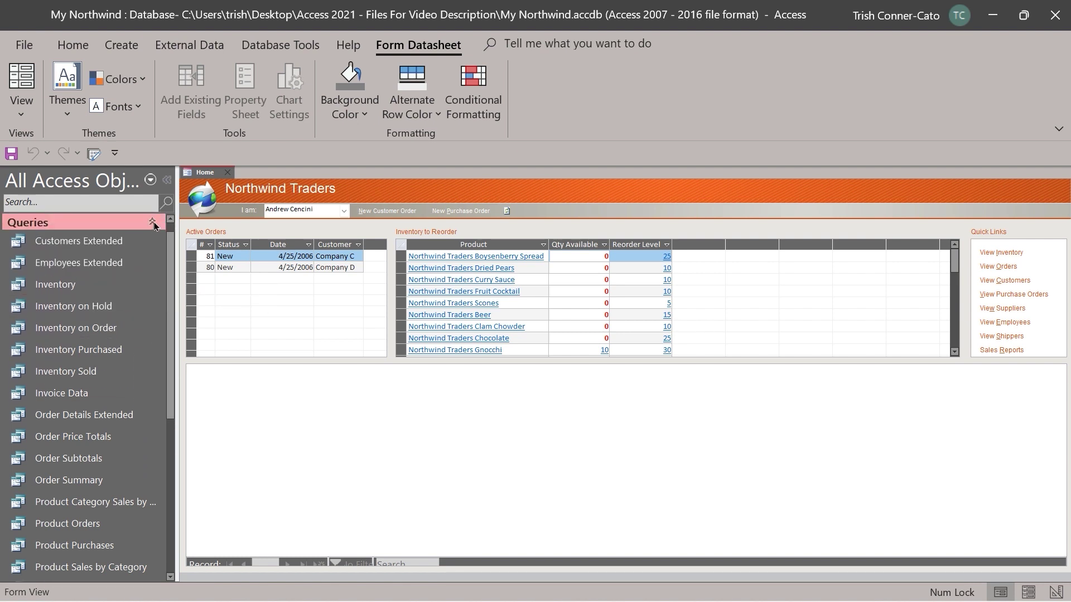
{"action": "left_click", "coordinate": [156, 223]}
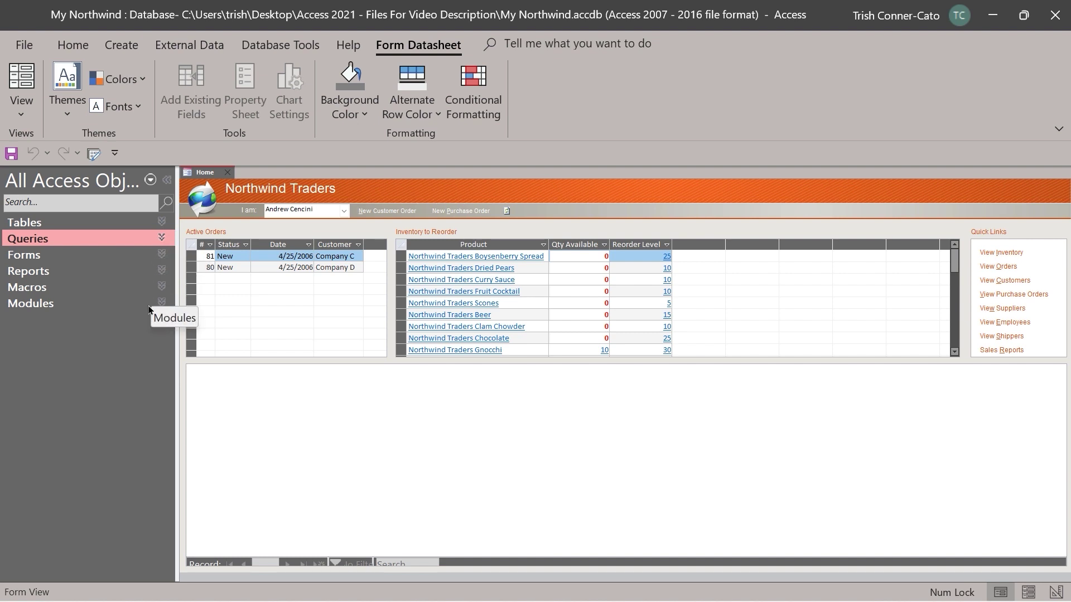
Step: Open the Customers table from the Tables group in Datasheet View and examine its fields and records
{"action": "left_click", "coordinate": [160, 222]}
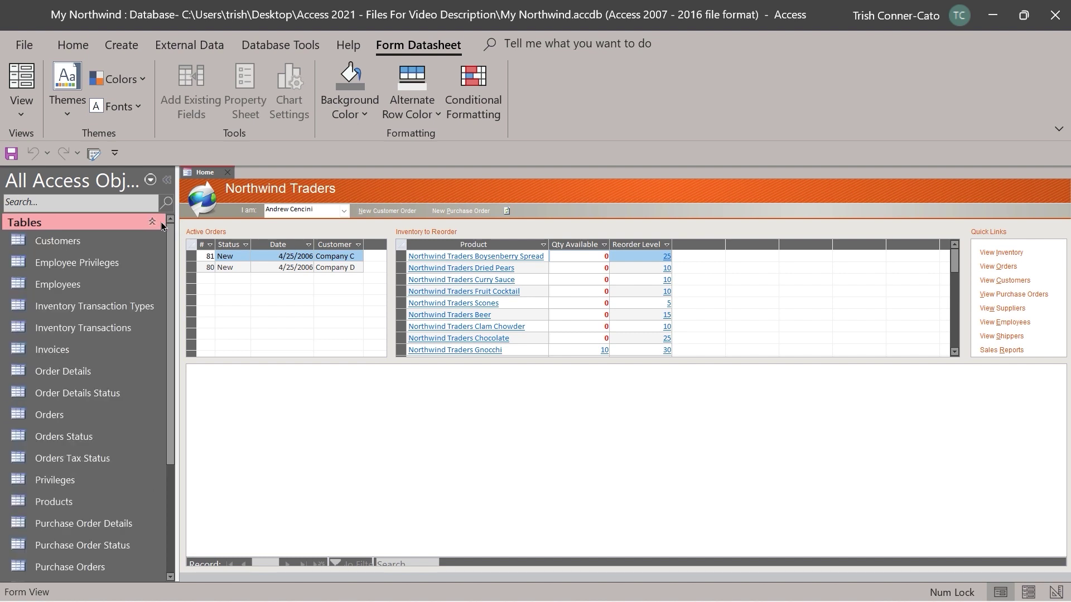
{"action": "double_click", "coordinate": [54, 241]}
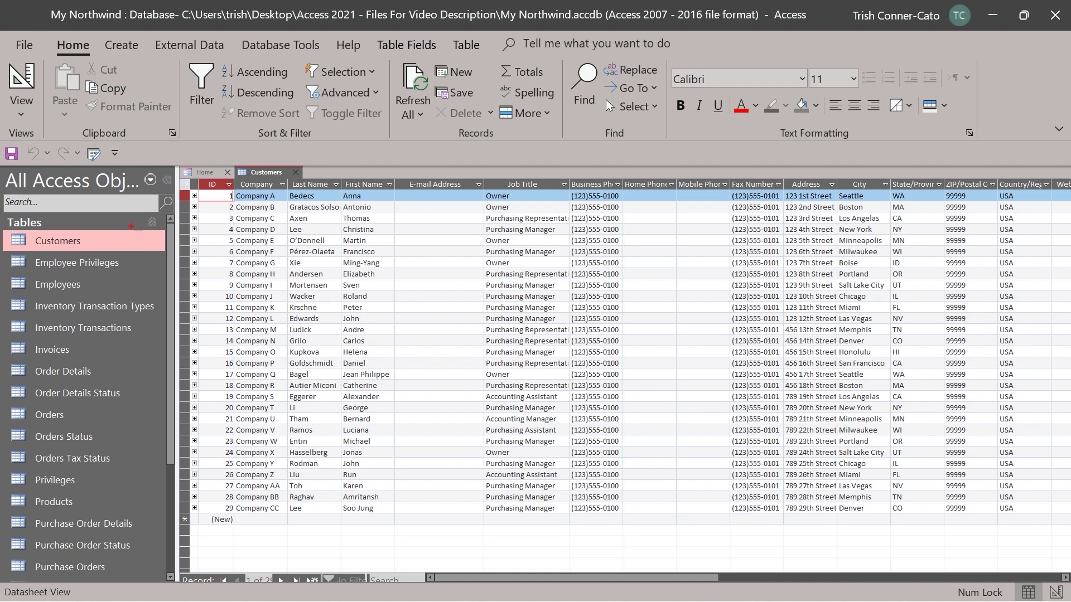
{"action": "left_click_drag", "start_coordinate": [217, 158], "coordinate": [217, 112]}
{"action": "left_click_drag", "start_coordinate": [274, 163], "coordinate": [274, 102]}
{"action": "key", "text": "Escape"}
{"action": "left_click_drag", "start_coordinate": [698, 580], "coordinate": [517, 578]}
Step: Switch the Customers table to Design View, accepting read-only access
{"action": "right_click", "coordinate": [273, 175]}
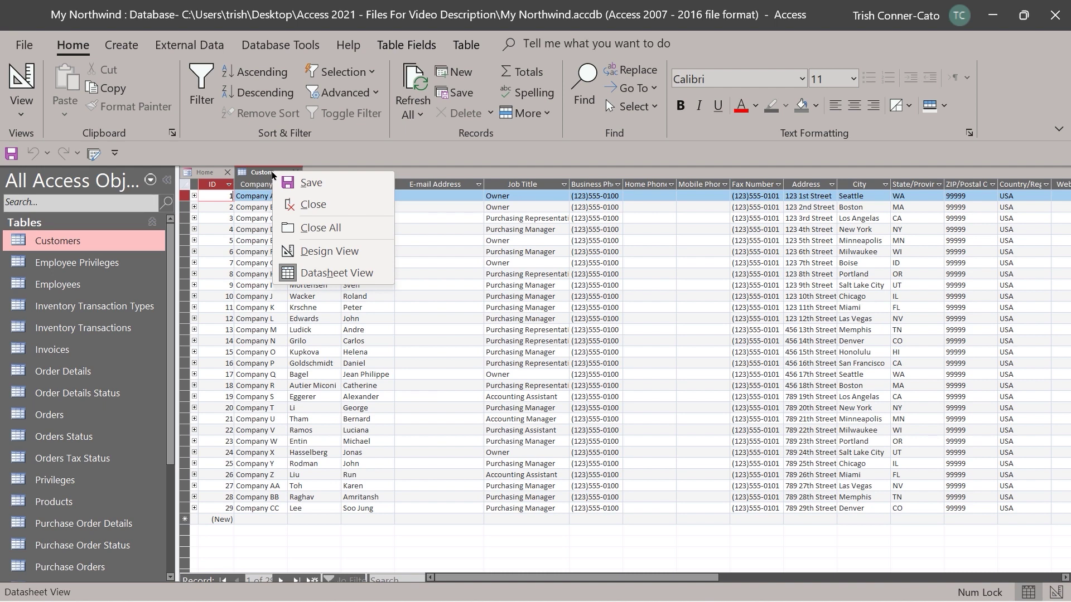
{"action": "left_click", "coordinate": [317, 254]}
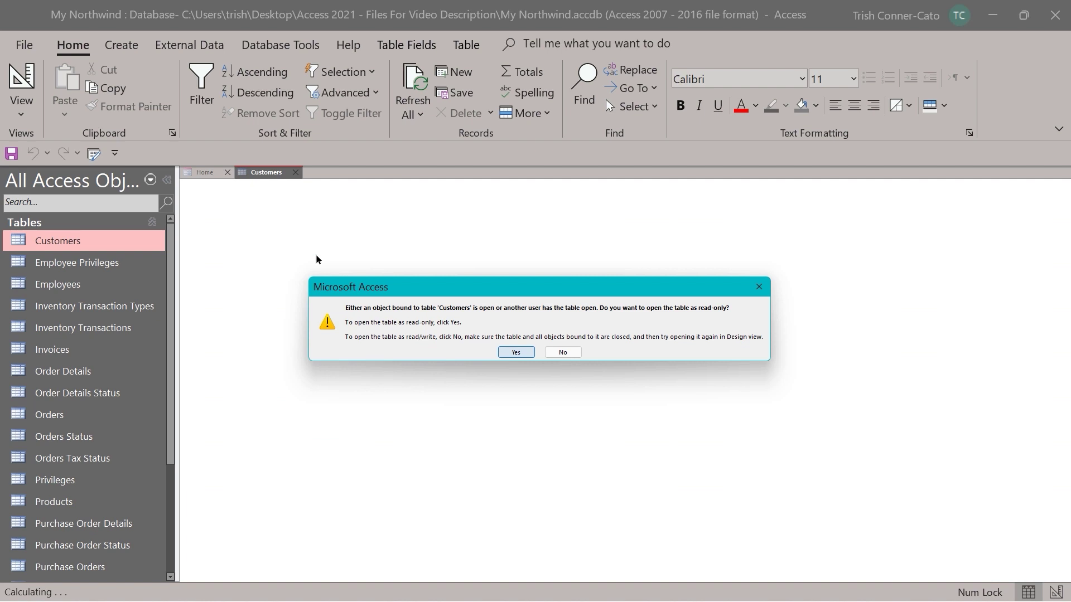
{"action": "key", "text": "Return"}
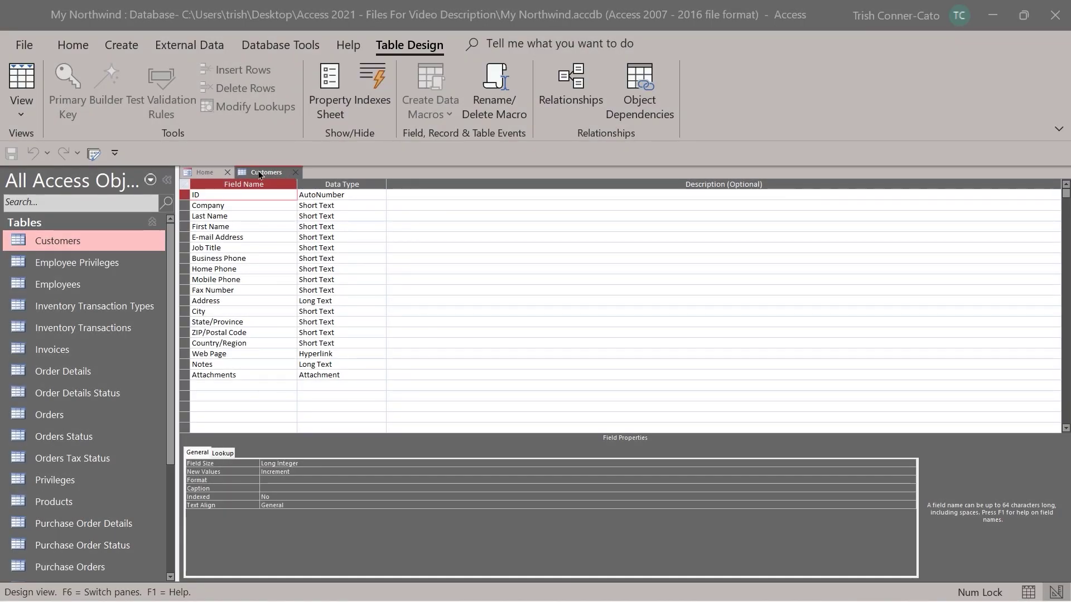
Step: Close all open database objects and collapse the Tables group
{"action": "right_click", "coordinate": [258, 173]}
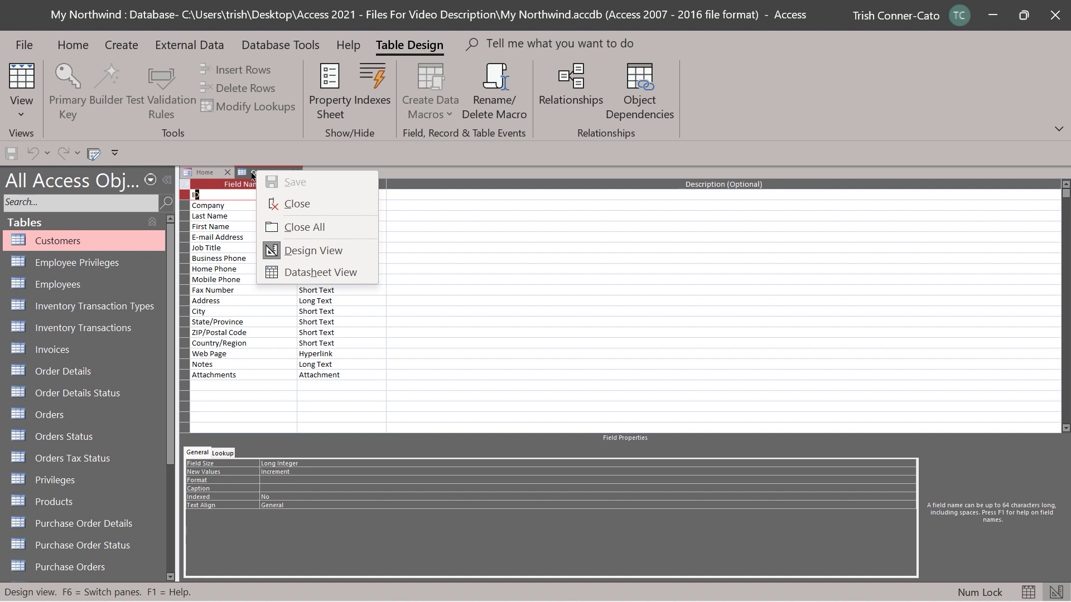
{"action": "left_click", "coordinate": [315, 227]}
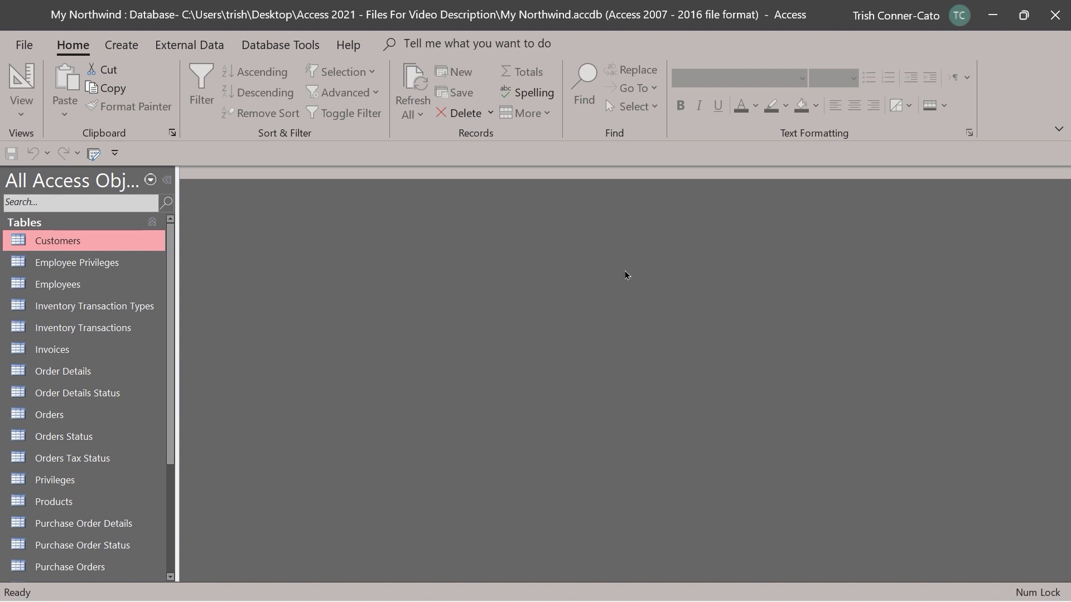
{"action": "left_click", "coordinate": [152, 225]}
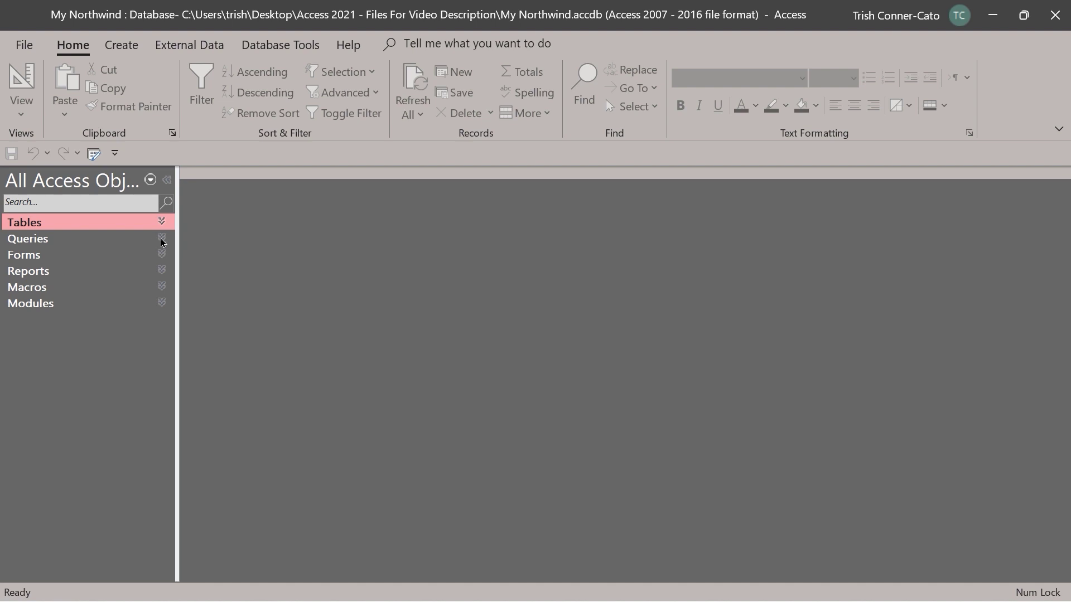
Step: Expand the Queries group, widen the Navigation Pane to show full query names, and open the Product Category Sales by Date query
{"action": "left_click", "coordinate": [162, 238]}
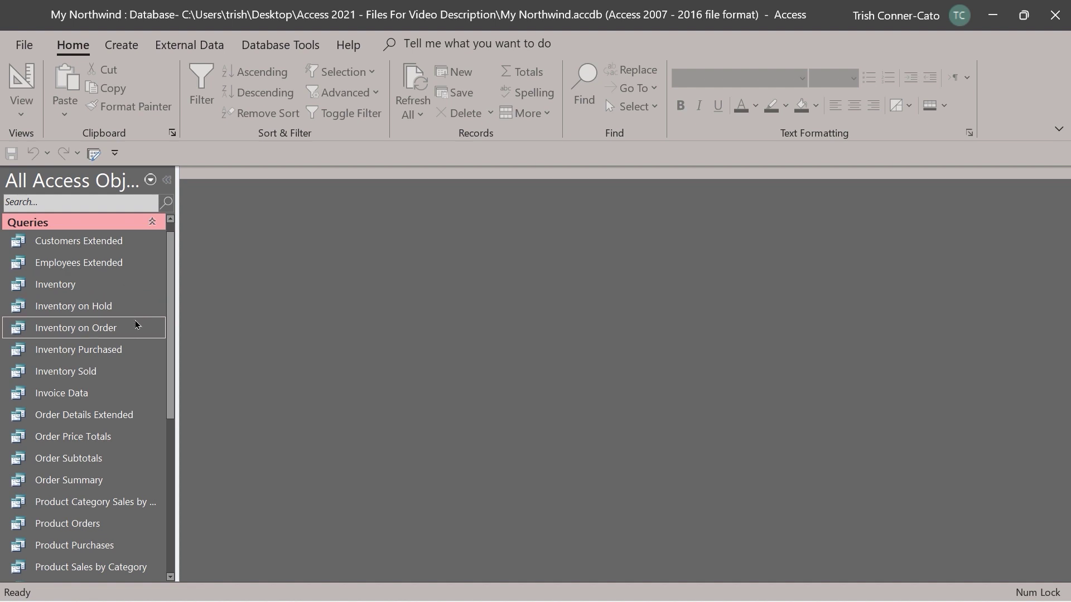
{"action": "left_click_drag", "start_coordinate": [175, 491], "coordinate": [268, 492]}
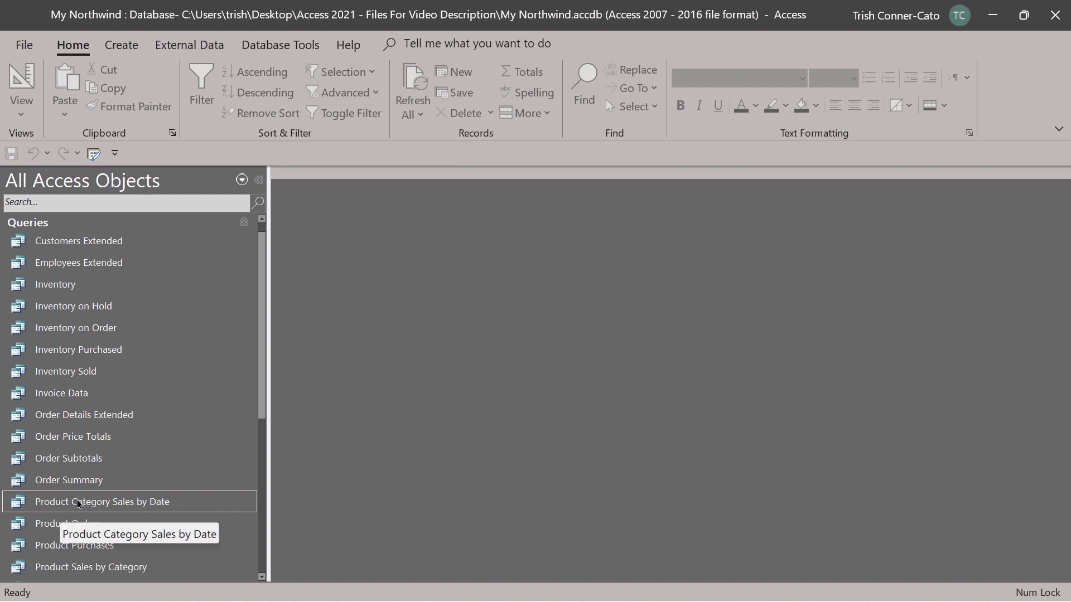
{"action": "right_click", "coordinate": [63, 503]}
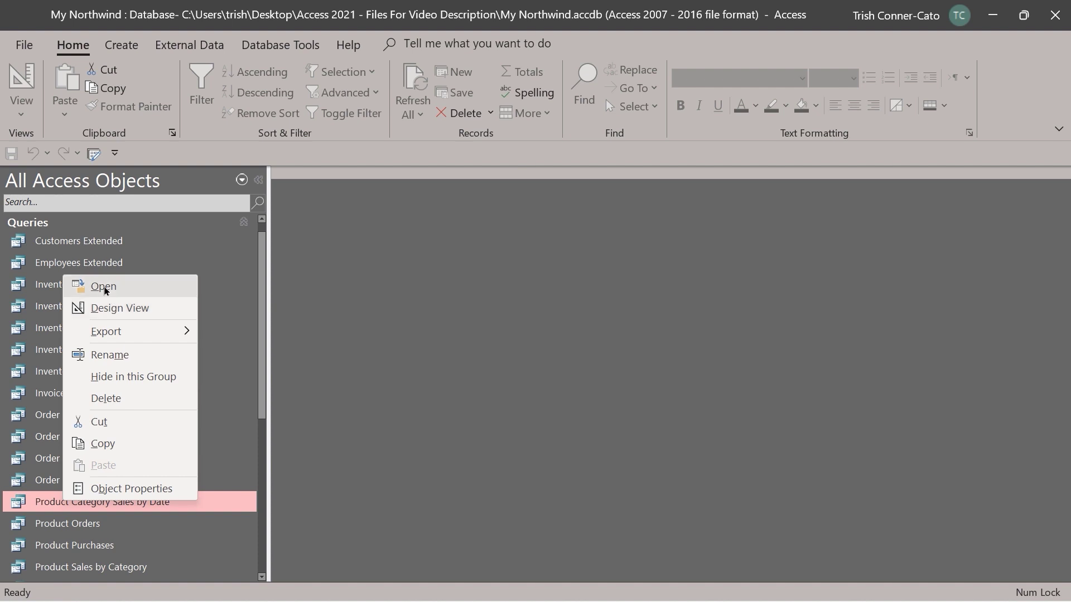
{"action": "left_click", "coordinate": [104, 288]}
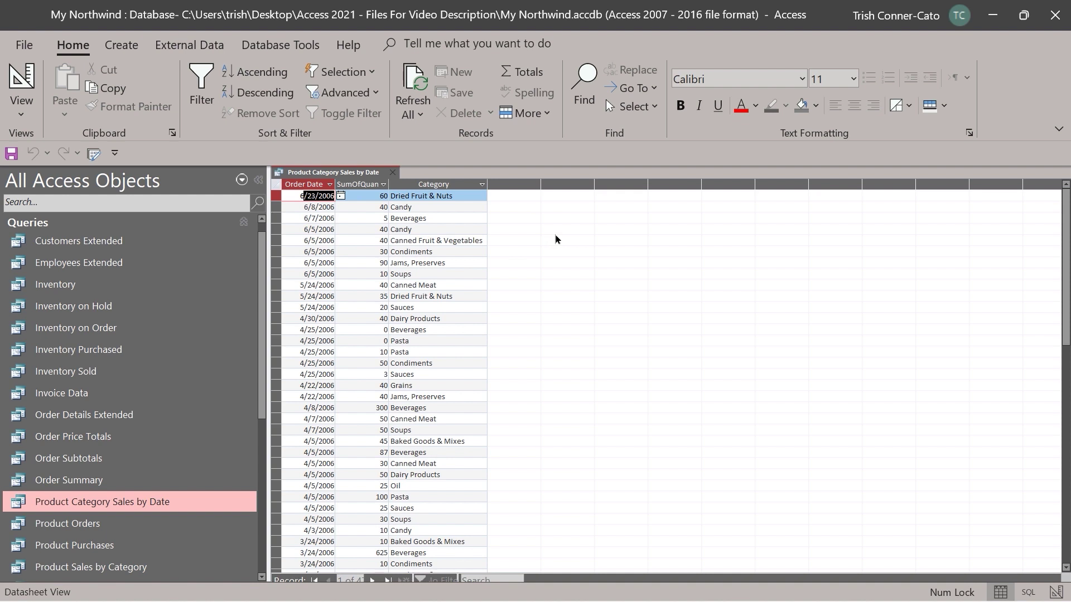
Step: Examine the Product Category Sales by Date query in Design View and in SQL View
{"action": "right_click", "coordinate": [352, 177]}
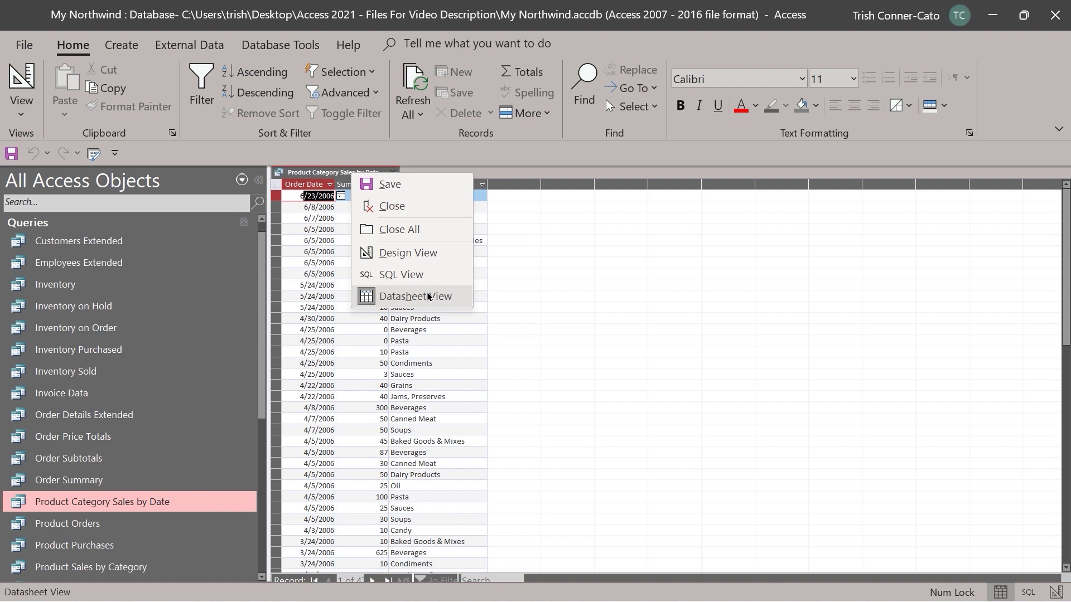
{"action": "left_click", "coordinate": [408, 253]}
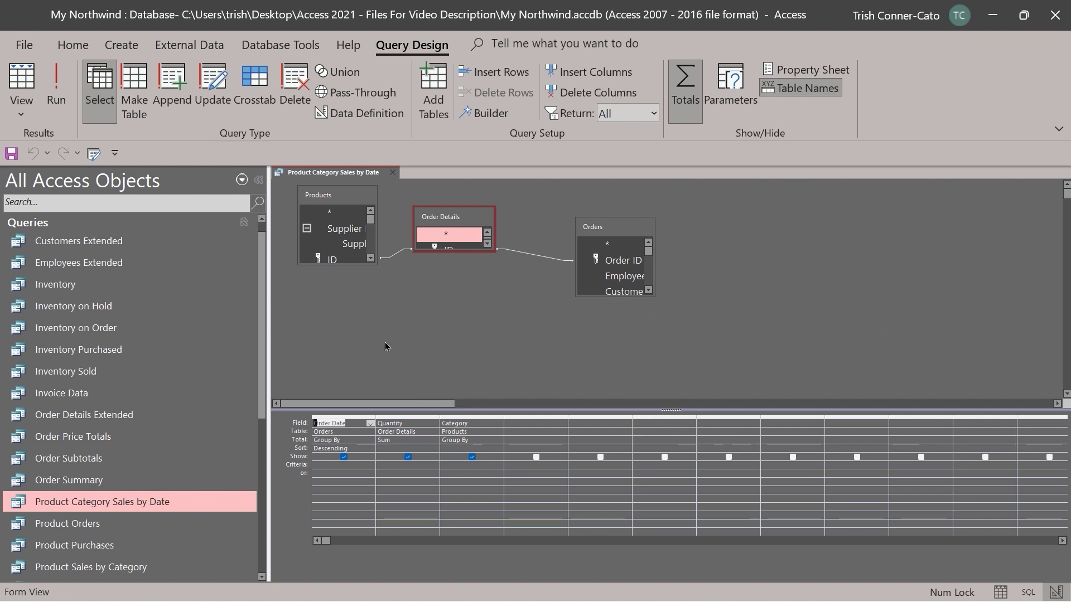
{"action": "right_click", "coordinate": [357, 175]}
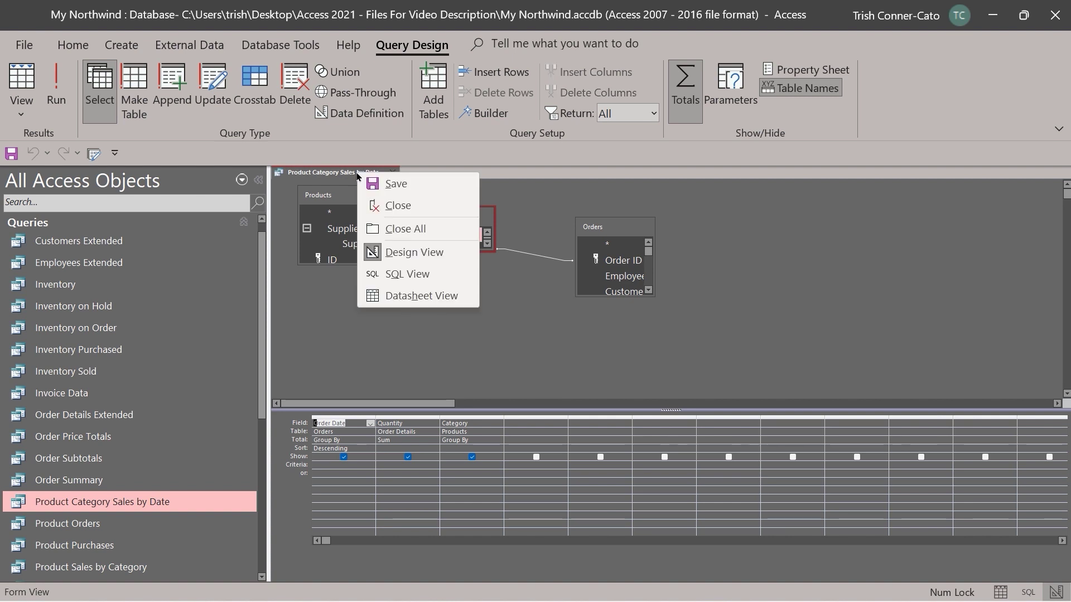
{"action": "left_click", "coordinate": [410, 277]}
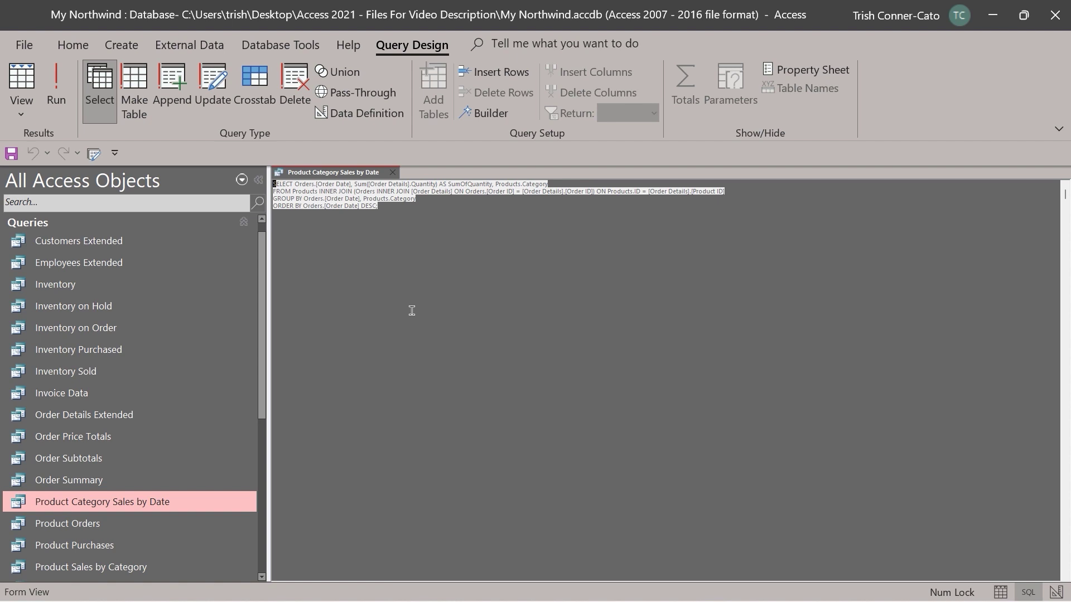
Step: Close the Product Category Sales by Date query and collapse the Queries group
{"action": "left_click", "coordinate": [512, 263]}
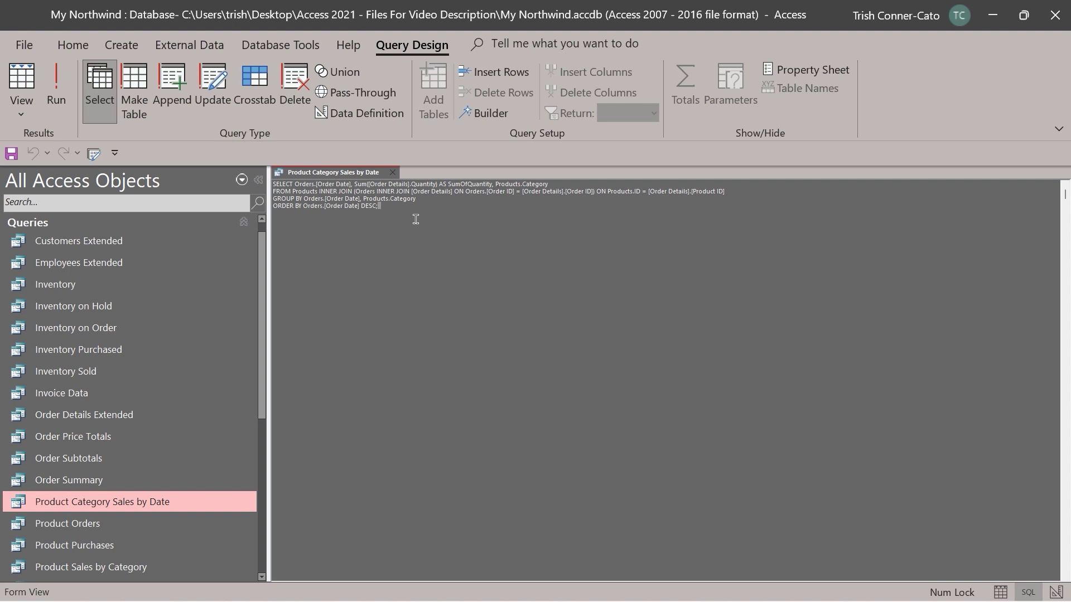
{"action": "right_click", "coordinate": [347, 174]}
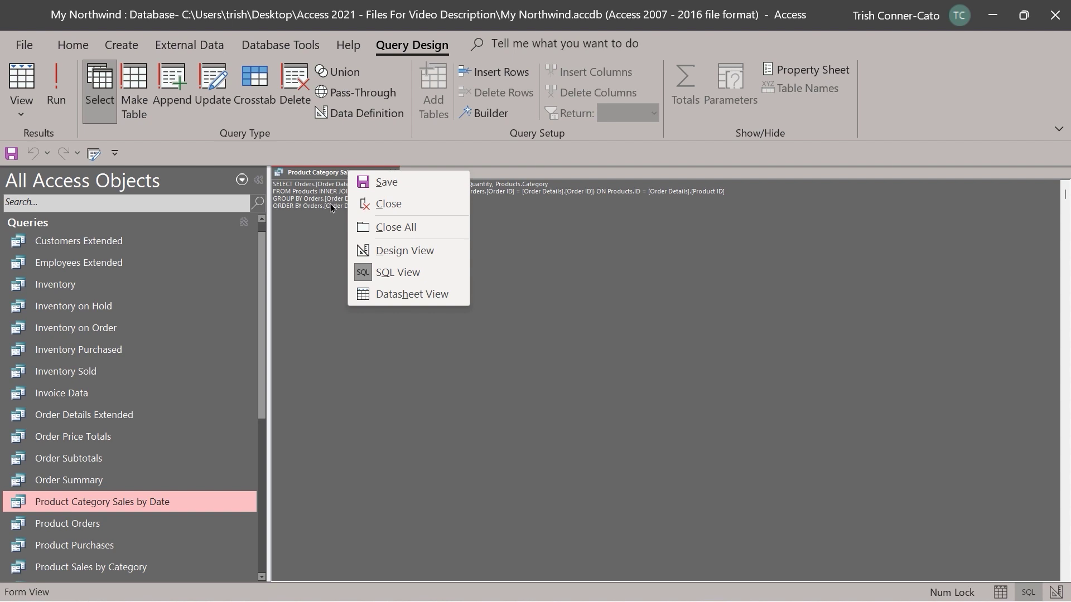
{"action": "left_click", "coordinate": [397, 204]}
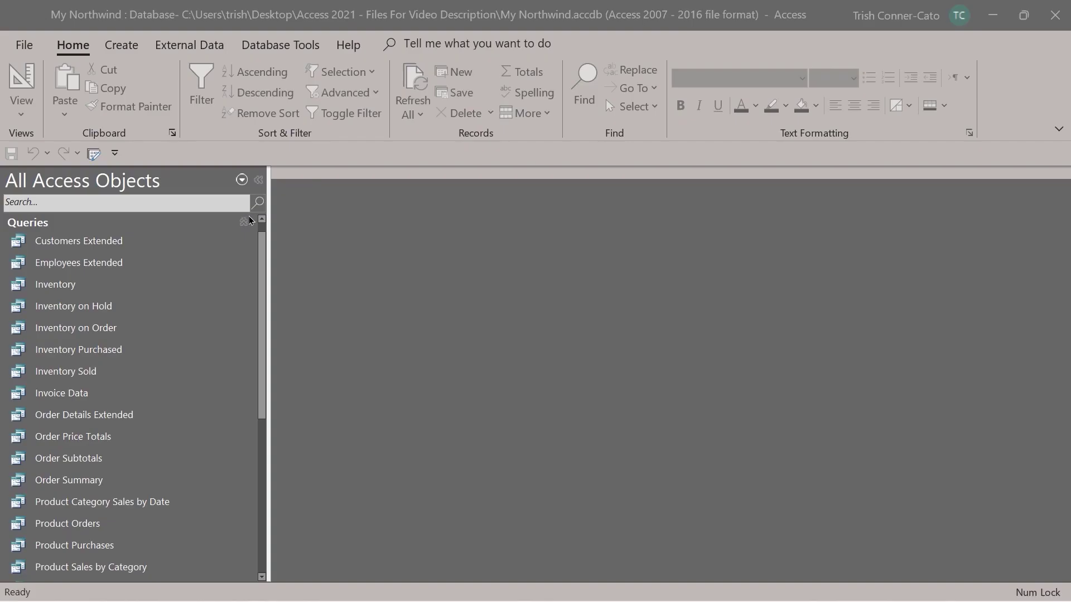
{"action": "left_click", "coordinate": [248, 222]}
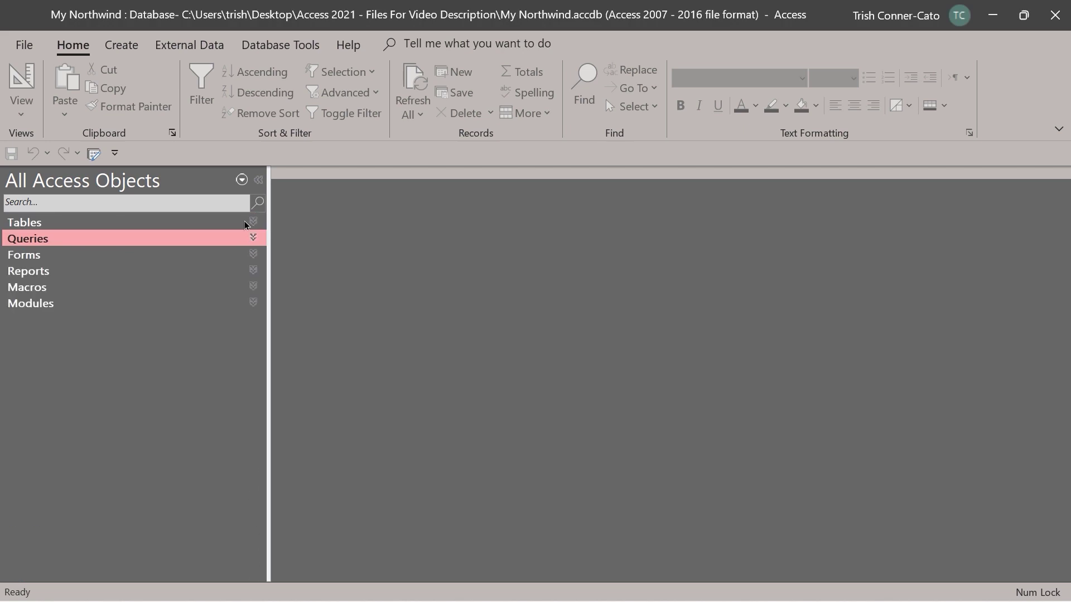
Step: Expand the Forms group and open the Home form
{"action": "left_click", "coordinate": [256, 258]}
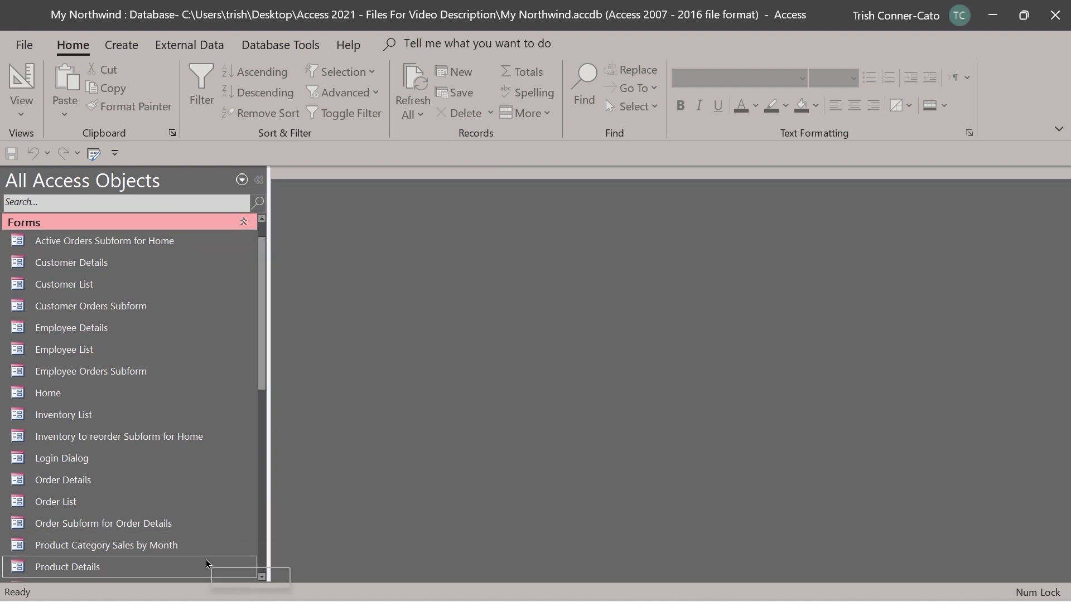
{"action": "left_click", "coordinate": [43, 397]}
{"action": "double_click", "coordinate": [43, 397]}
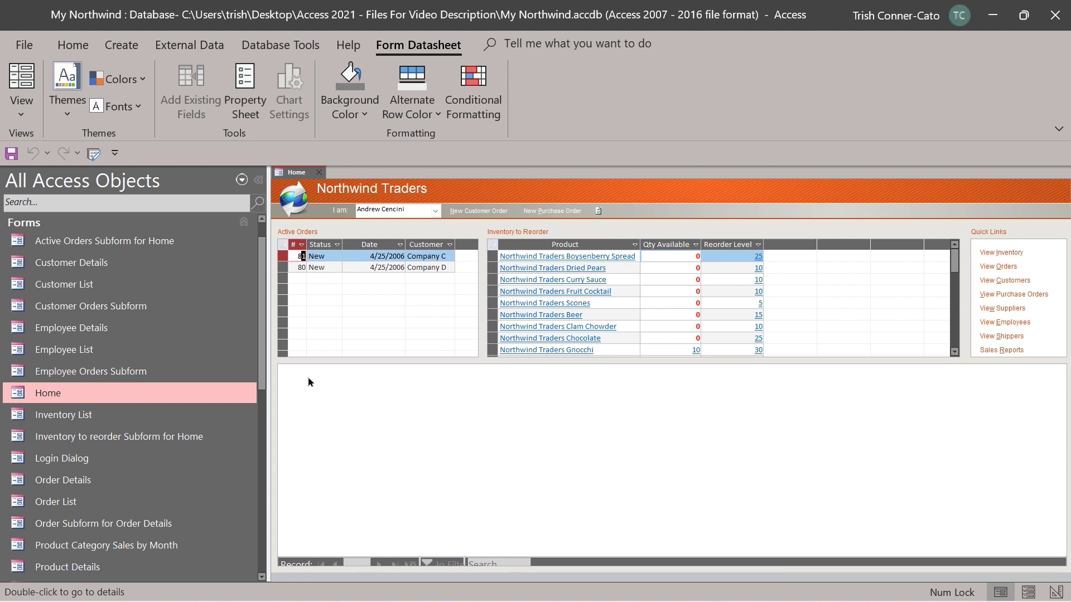
Step: Examine the Home form in Layout View and in Design View
{"action": "right_click", "coordinate": [296, 172]}
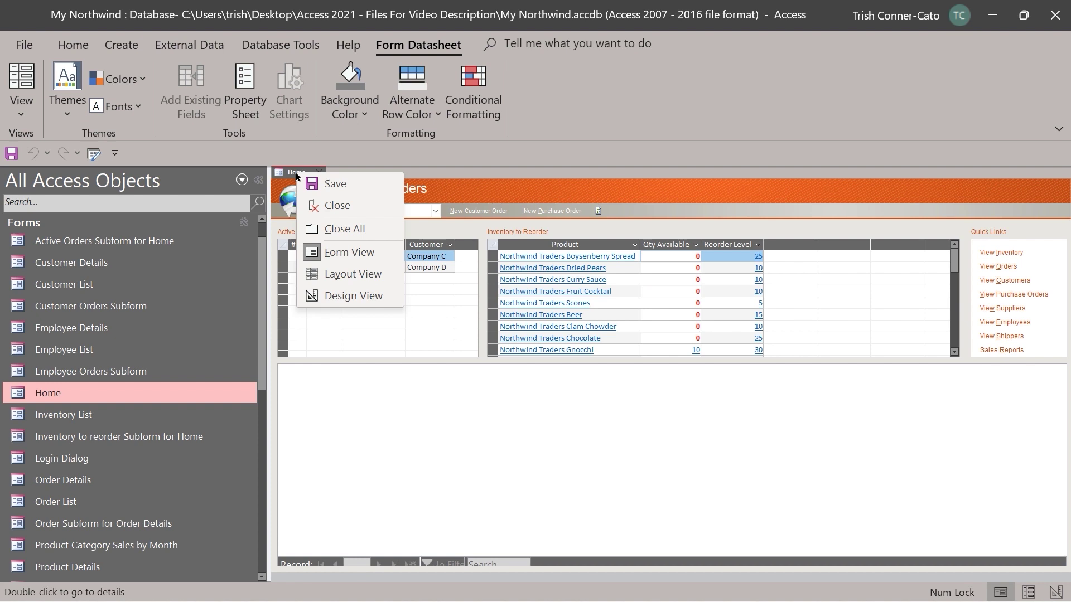
{"action": "left_click", "coordinate": [351, 274]}
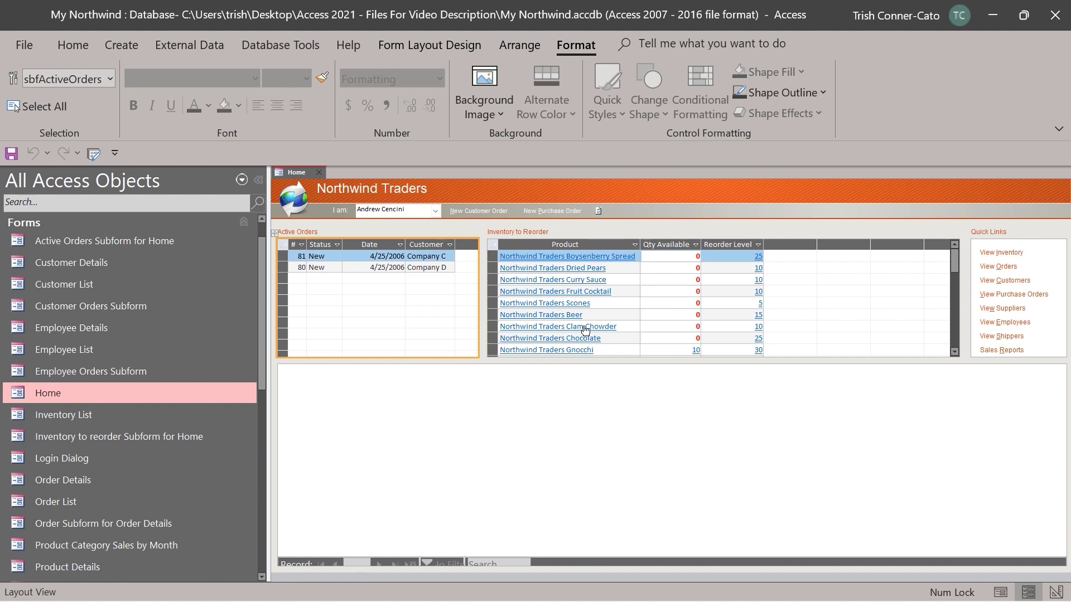
{"action": "right_click", "coordinate": [286, 176]}
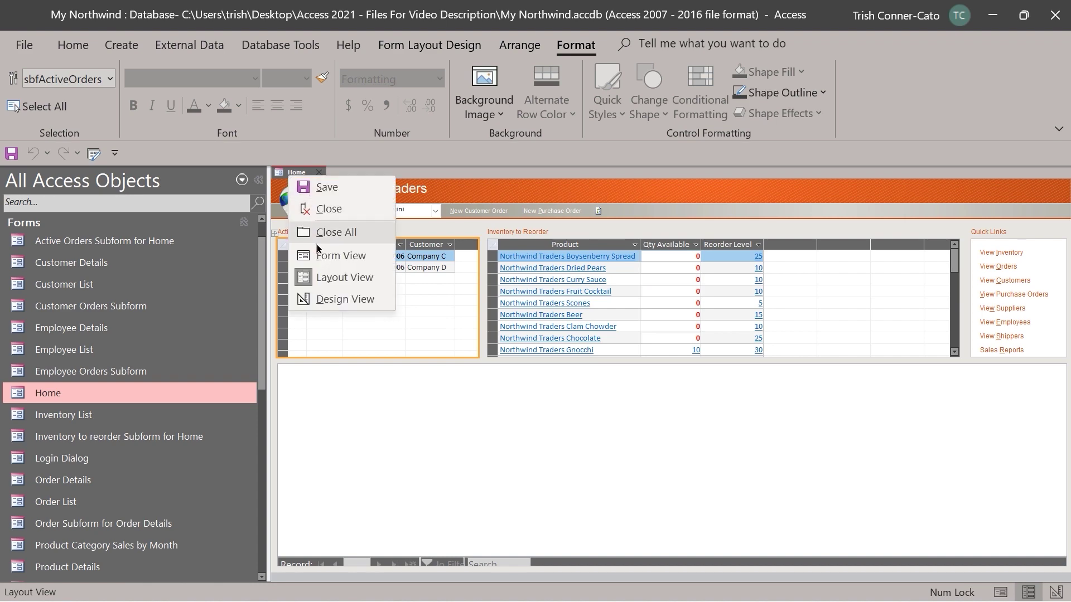
{"action": "left_click", "coordinate": [339, 296]}
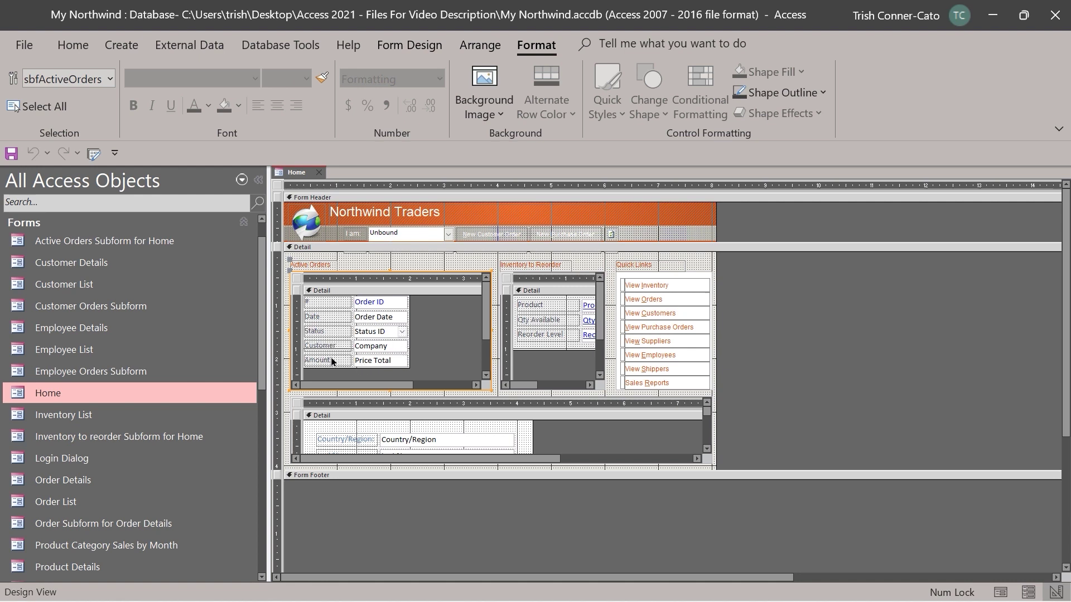
Step: Close the Home form, and replace the expanded Forms group with the Reports group
{"action": "left_click", "coordinate": [319, 175]}
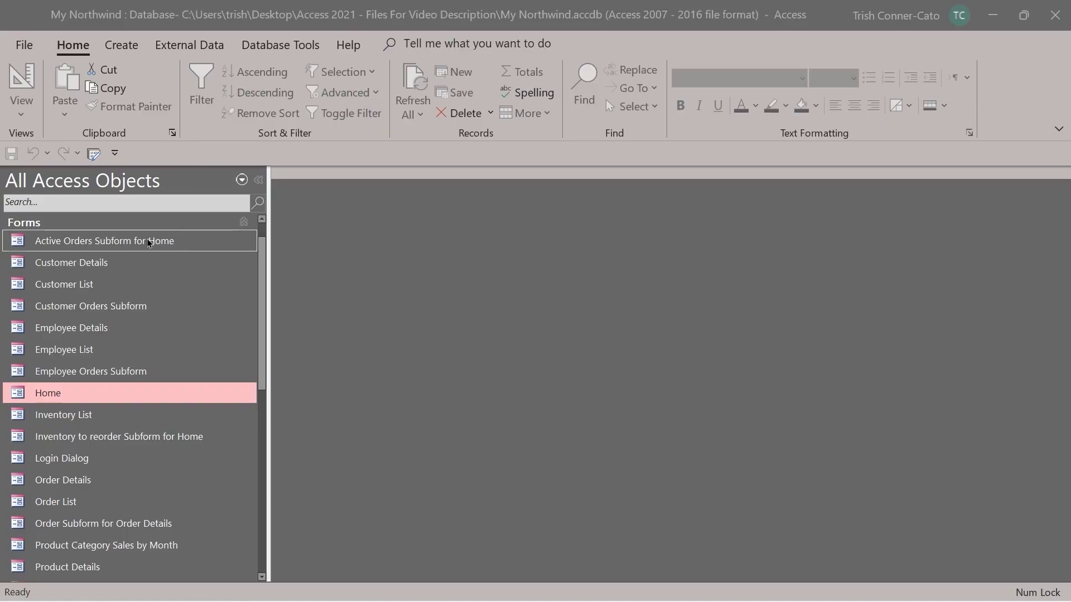
{"action": "left_click", "coordinate": [244, 228]}
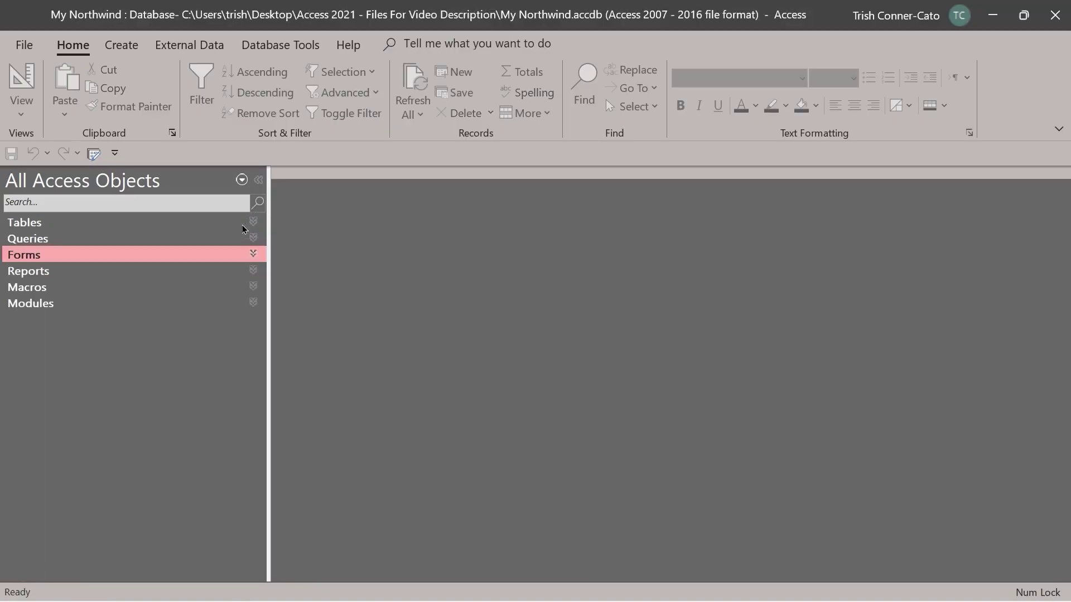
{"action": "left_click", "coordinate": [253, 270]}
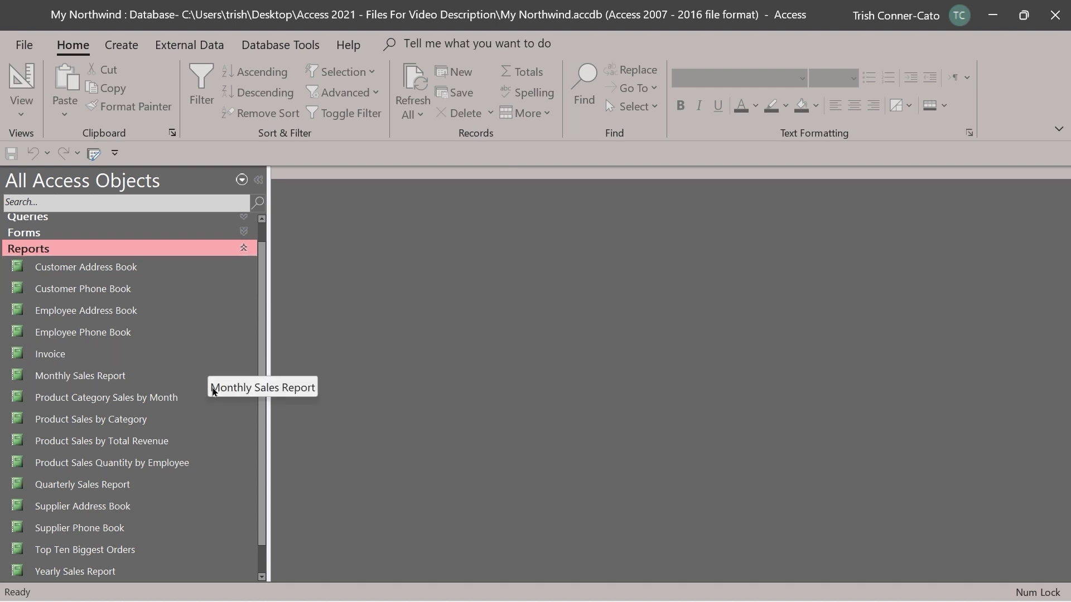
Step: Open the Top Ten Biggest Orders report in Report View
{"action": "scroll", "coordinate": [214, 390], "scroll_direction": "down", "scroll_amount": 2}
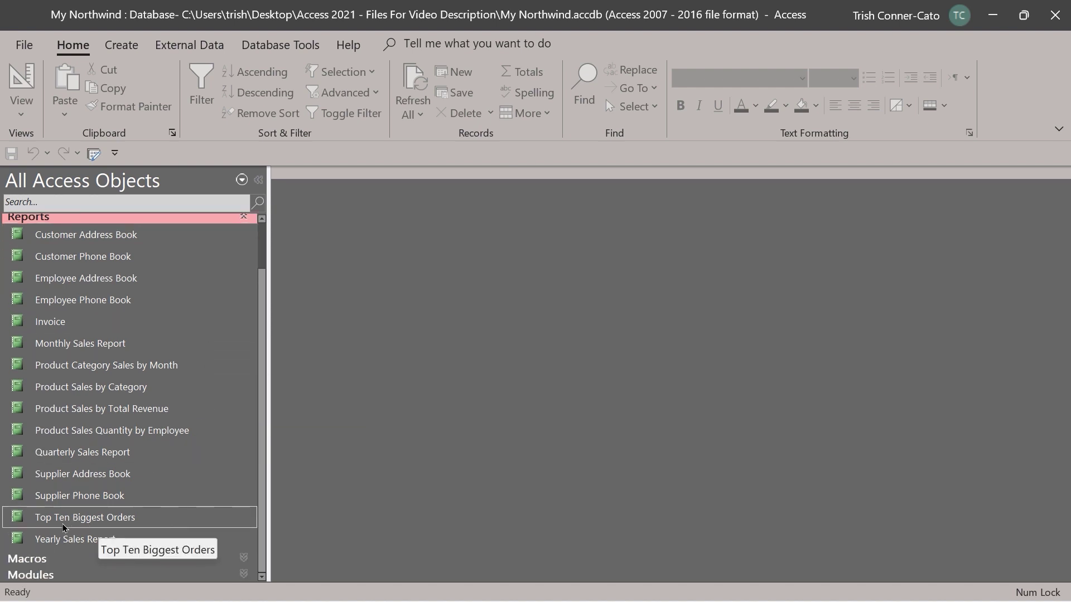
{"action": "right_click", "coordinate": [127, 520]}
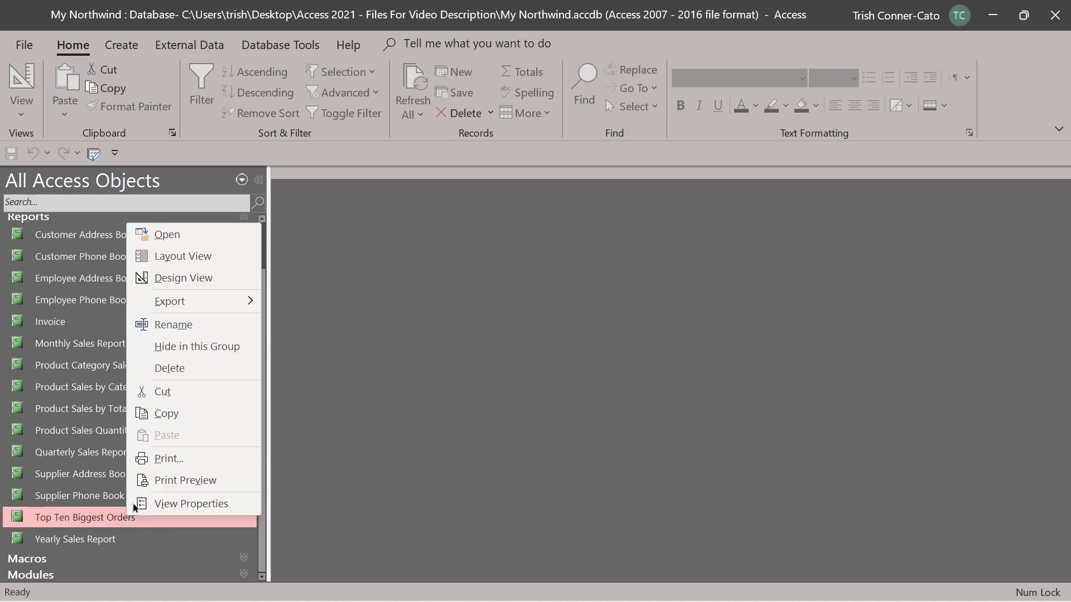
{"action": "left_click", "coordinate": [189, 240]}
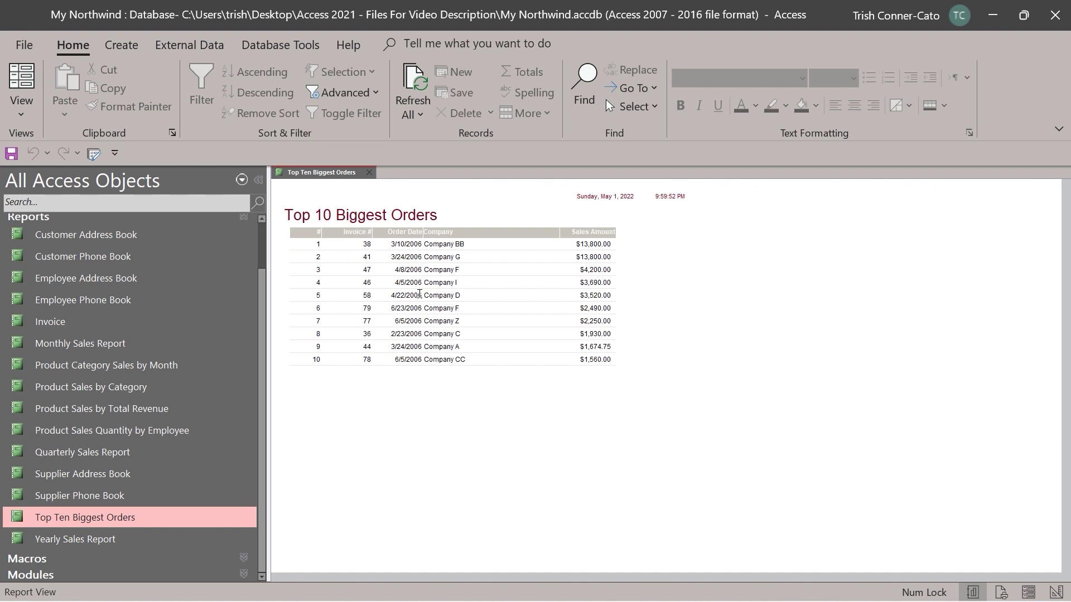
Step: Examine the Top Ten Biggest Orders report in Layout View, selecting its title, and in Design View
{"action": "right_click", "coordinate": [321, 173]}
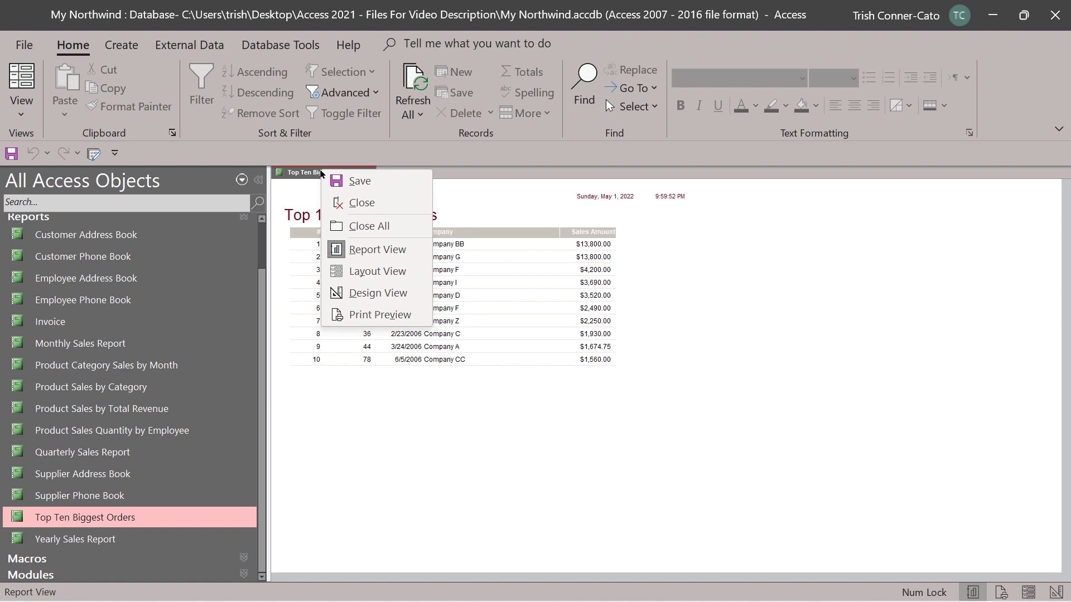
{"action": "left_click", "coordinate": [374, 272]}
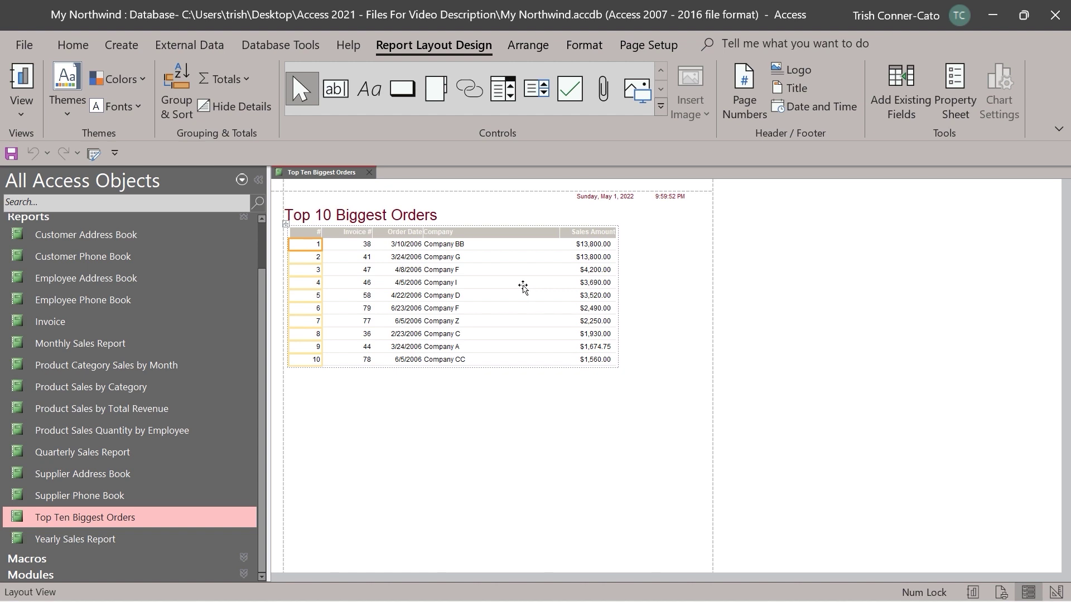
{"action": "left_click", "coordinate": [432, 218]}
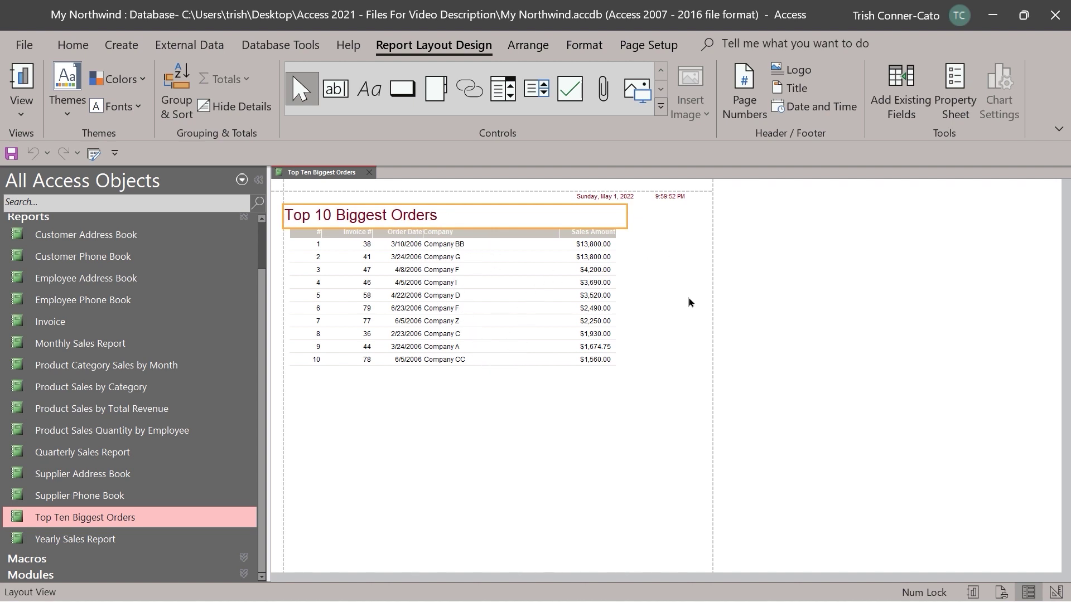
{"action": "right_click", "coordinate": [329, 172]}
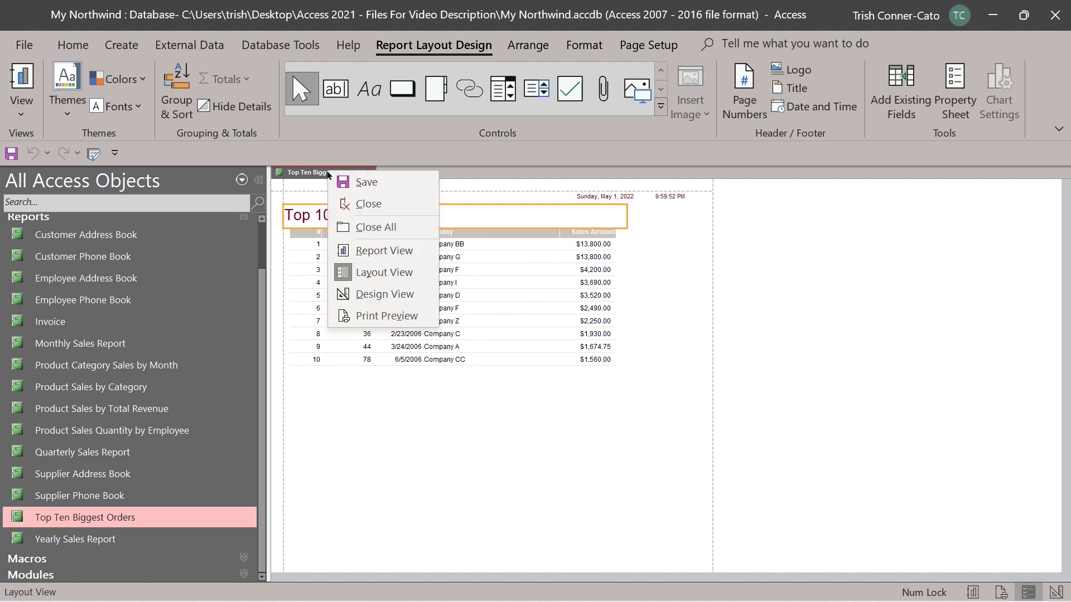
{"action": "left_click", "coordinate": [377, 294]}
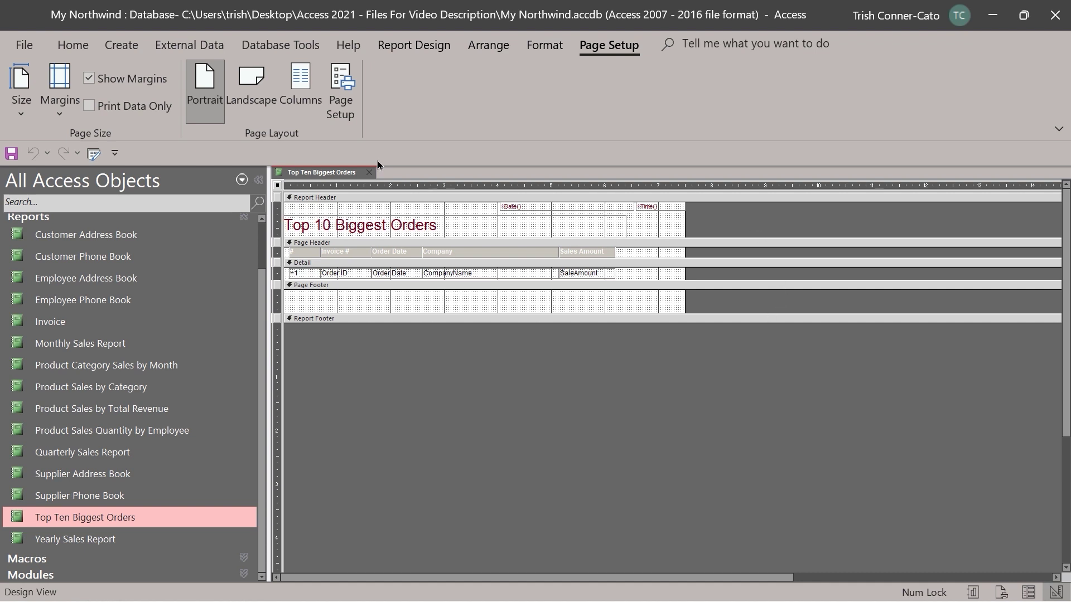
Step: Show the Top Ten Biggest Orders report in Print Preview and look over the additional export formats
{"action": "right_click", "coordinate": [345, 176]}
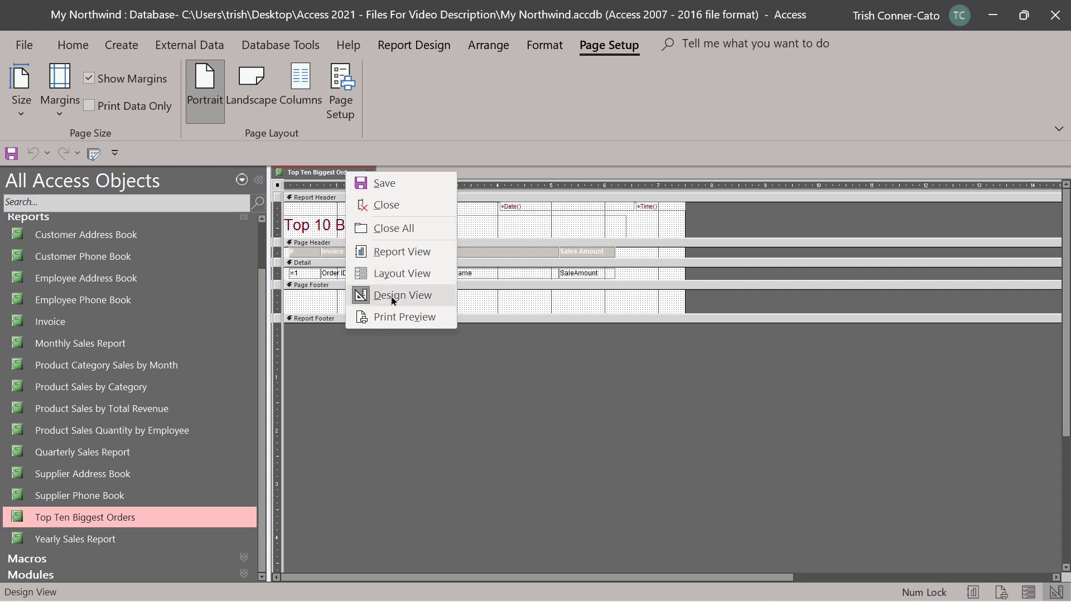
{"action": "left_click", "coordinate": [400, 317]}
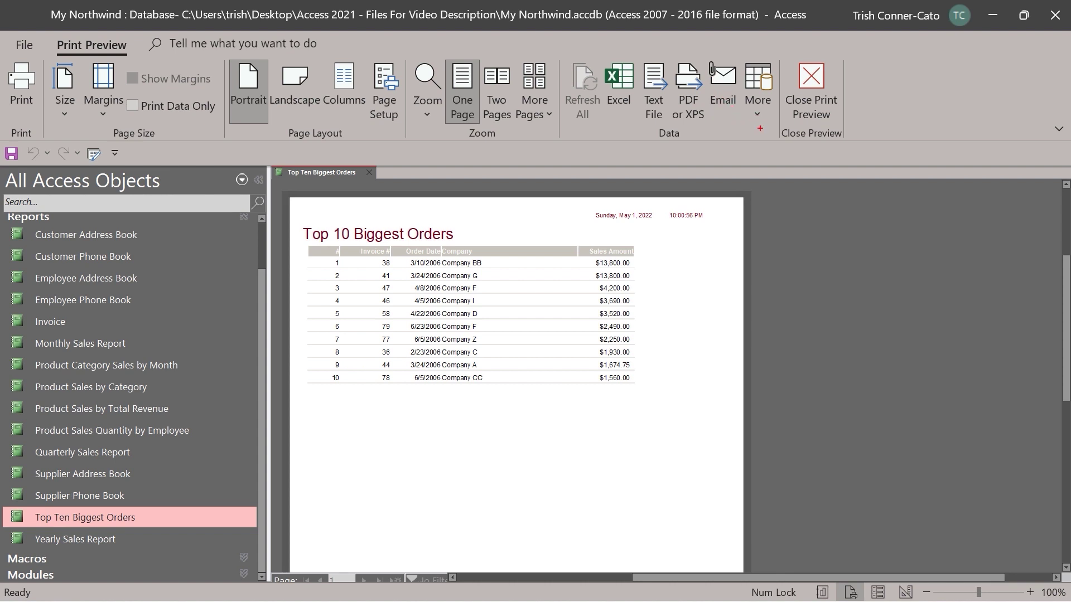
{"action": "left_click_drag", "start_coordinate": [760, 128], "coordinate": [760, 192]}
{"action": "left_click", "coordinate": [757, 117]}
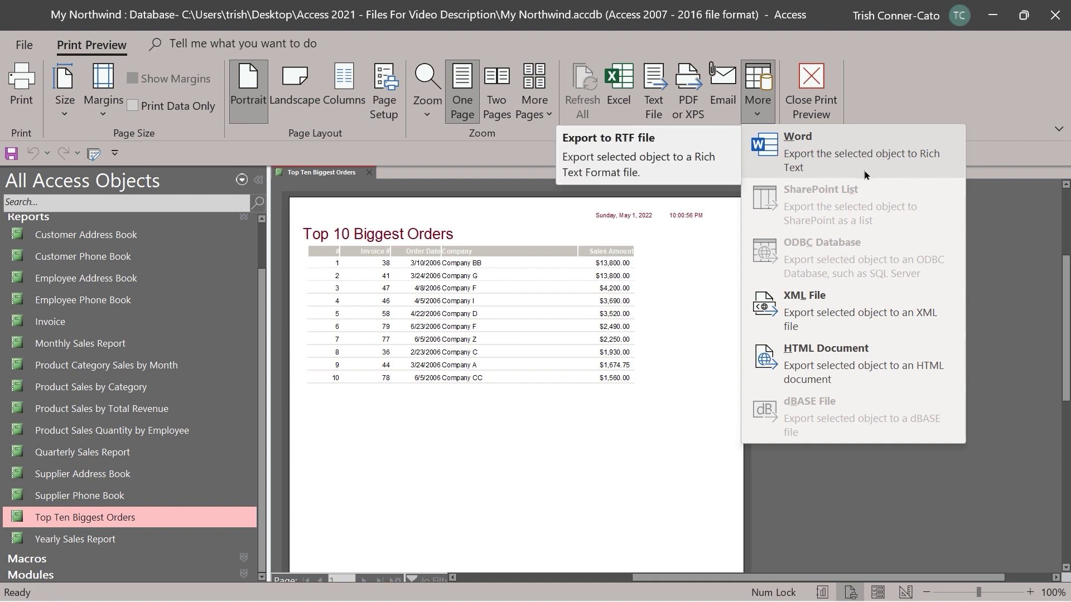
{"action": "left_click", "coordinate": [1038, 225]}
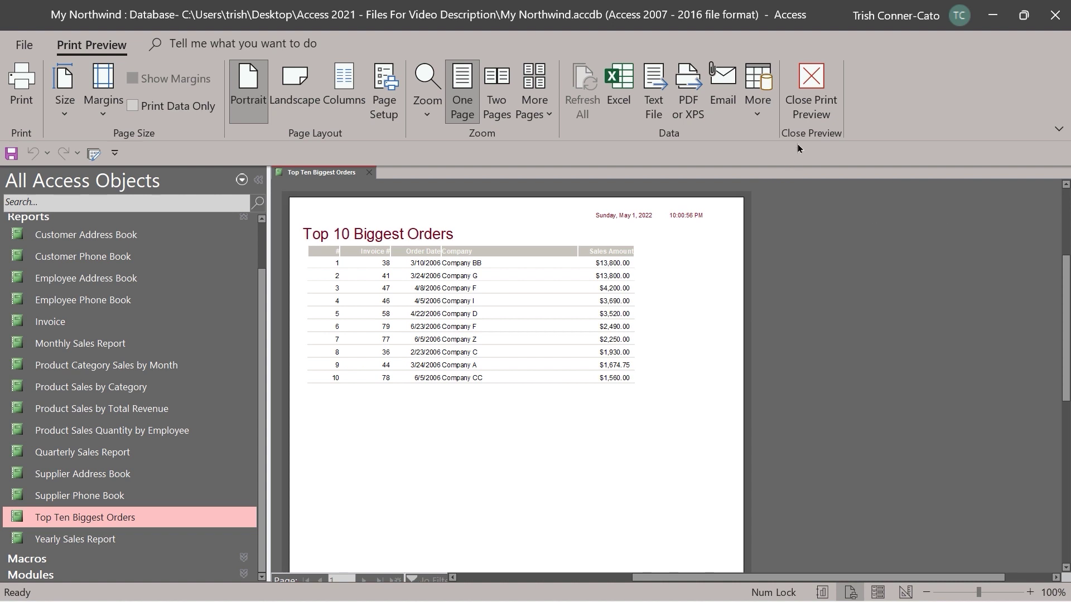
Step: Close the print preview and the Top Ten Biggest Orders report, and expand the Macros group
{"action": "left_click", "coordinate": [815, 83]}
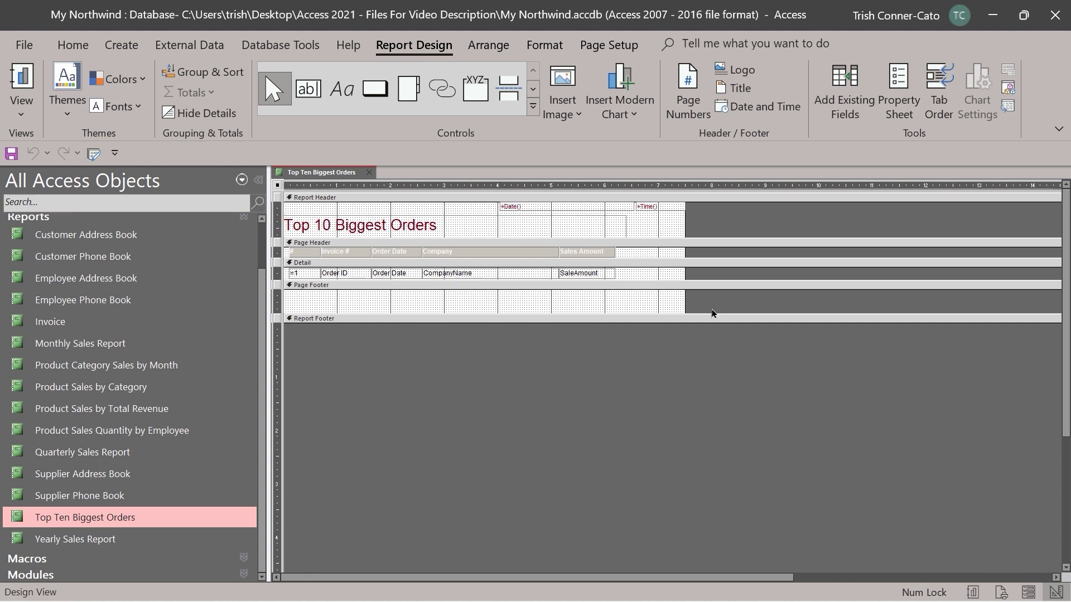
{"action": "left_click", "coordinate": [370, 173]}
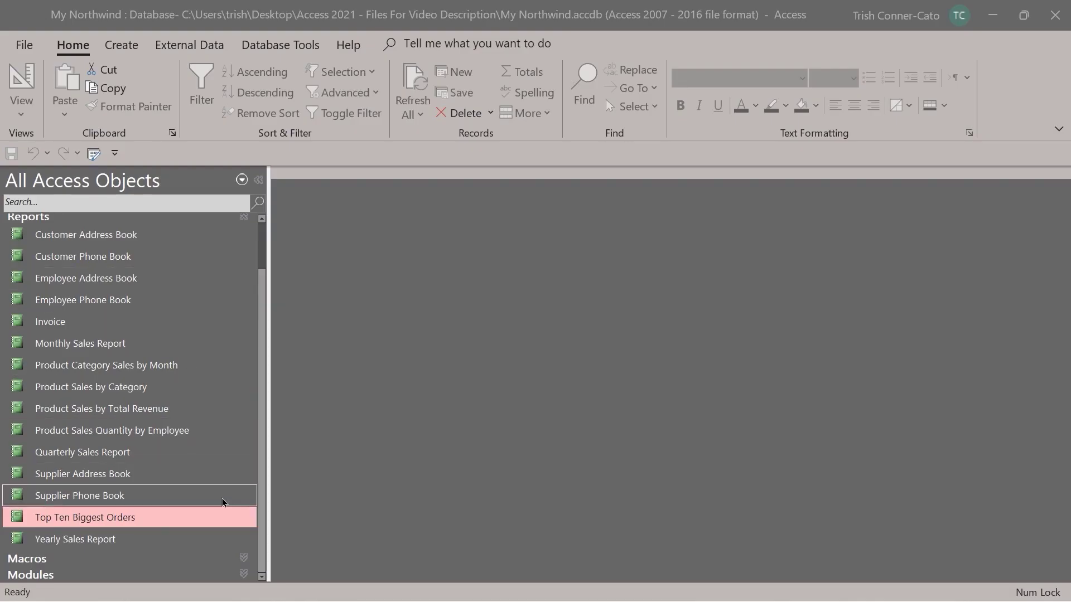
{"action": "left_click", "coordinate": [243, 558]}
{"action": "left_click_drag", "start_coordinate": [262, 290], "coordinate": [273, 356]}
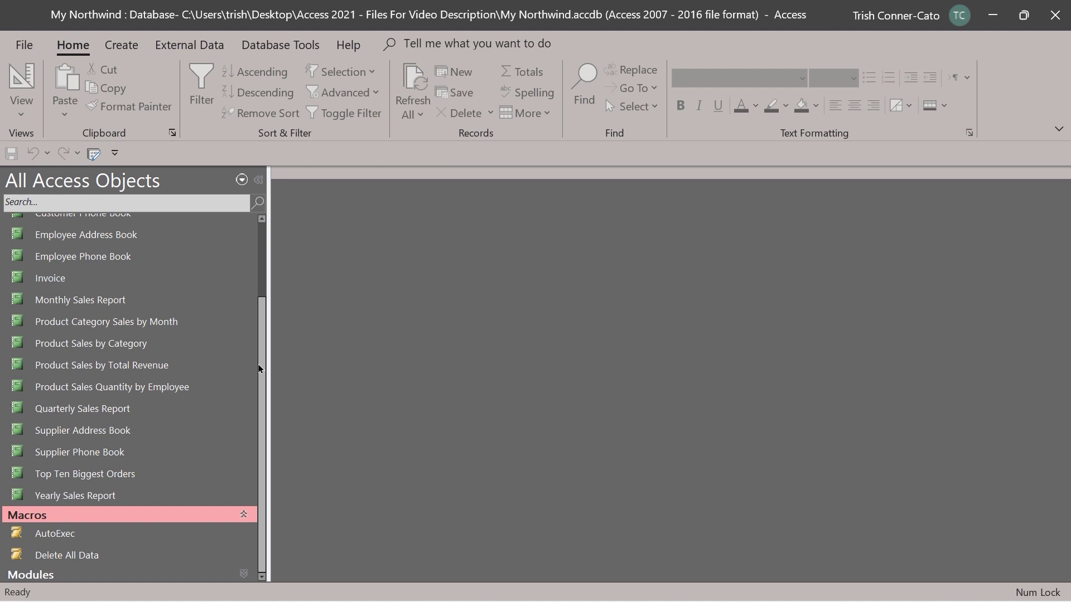
{"action": "key", "text": "Down"}
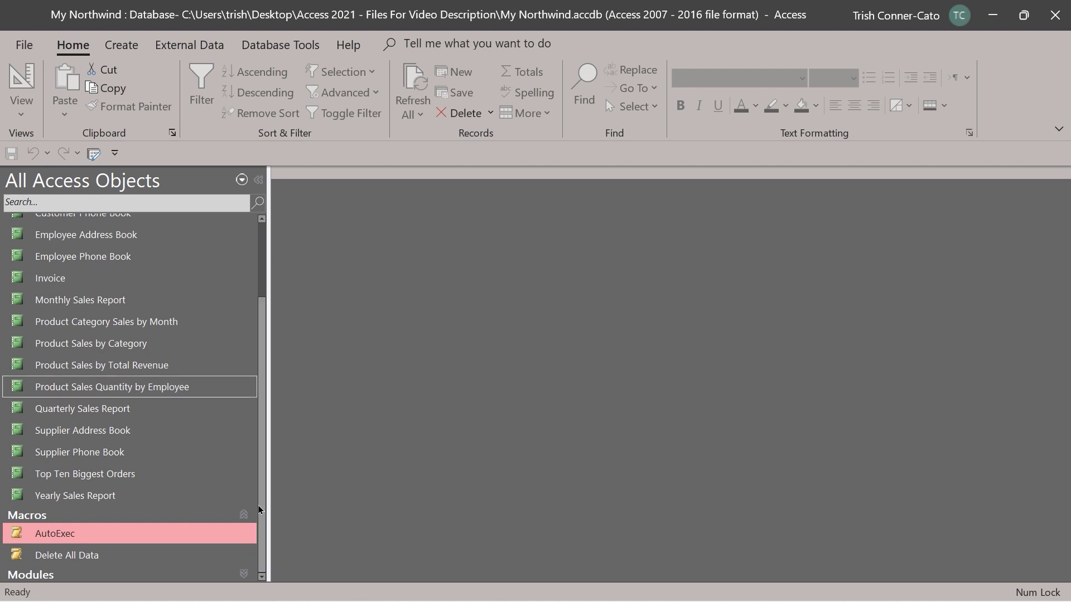
Step: Run the AutoExec macro and dismiss the Northwind login dialog without logging in
{"action": "right_click", "coordinate": [99, 536]}
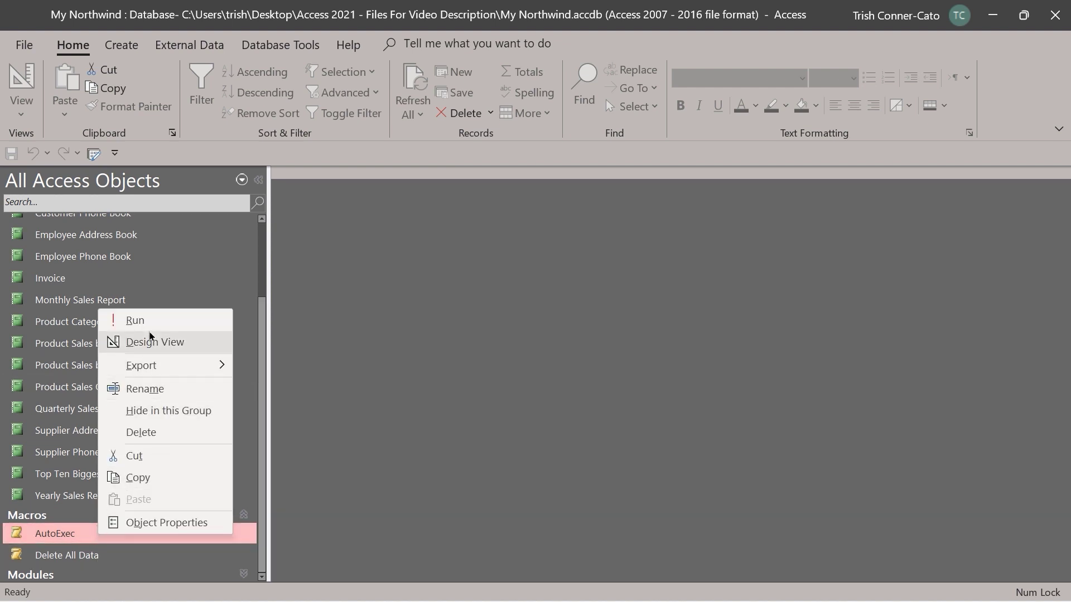
{"action": "left_click", "coordinate": [137, 321]}
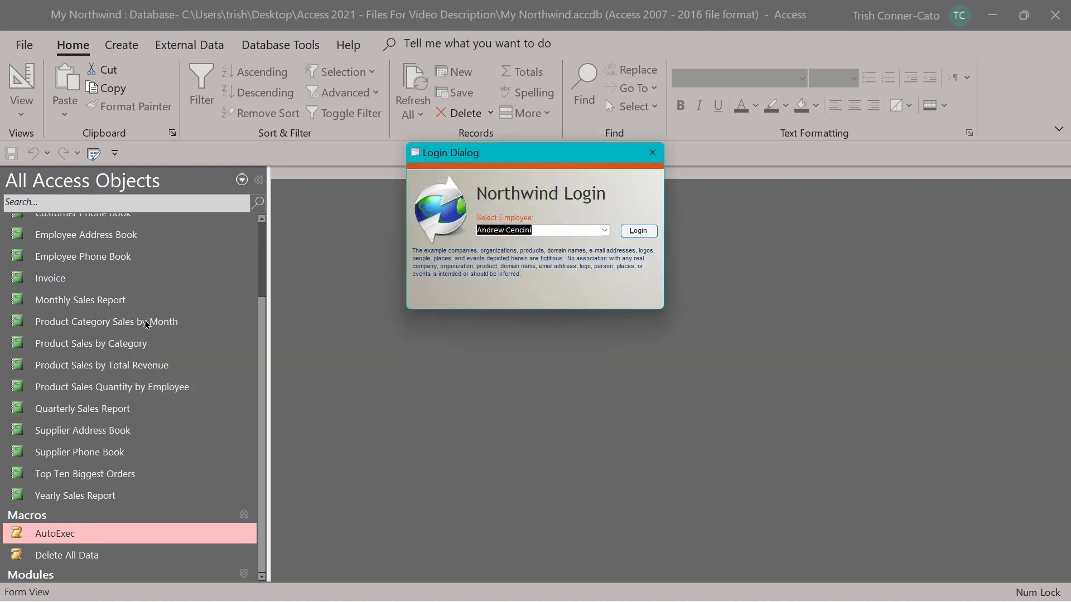
{"action": "left_click", "coordinate": [655, 156]}
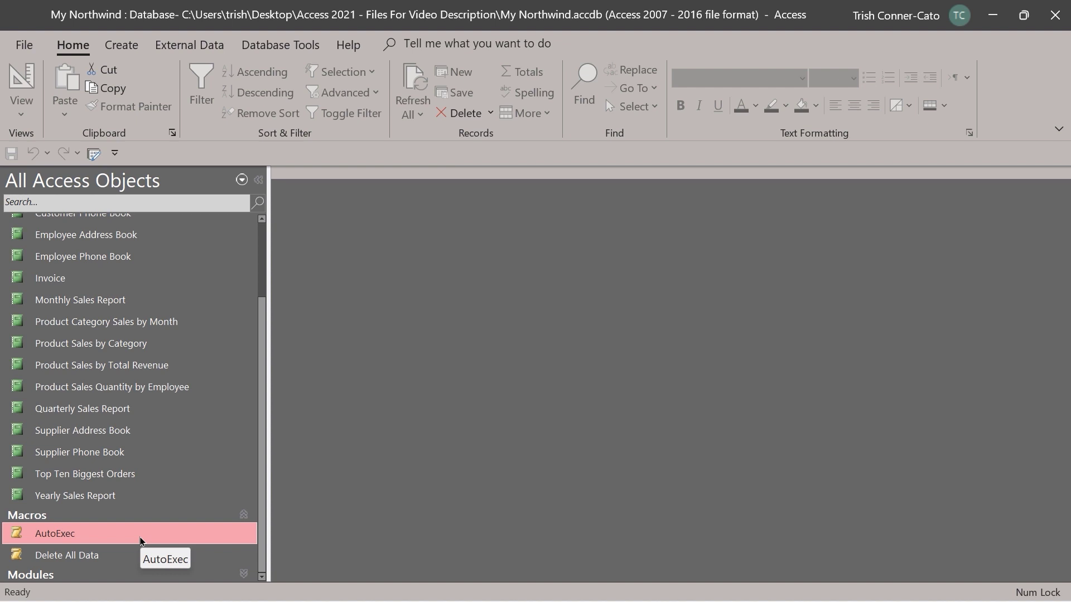
Step: Open the AutoExec macro in Design View and examine its actions and conditions
{"action": "right_click", "coordinate": [109, 539]}
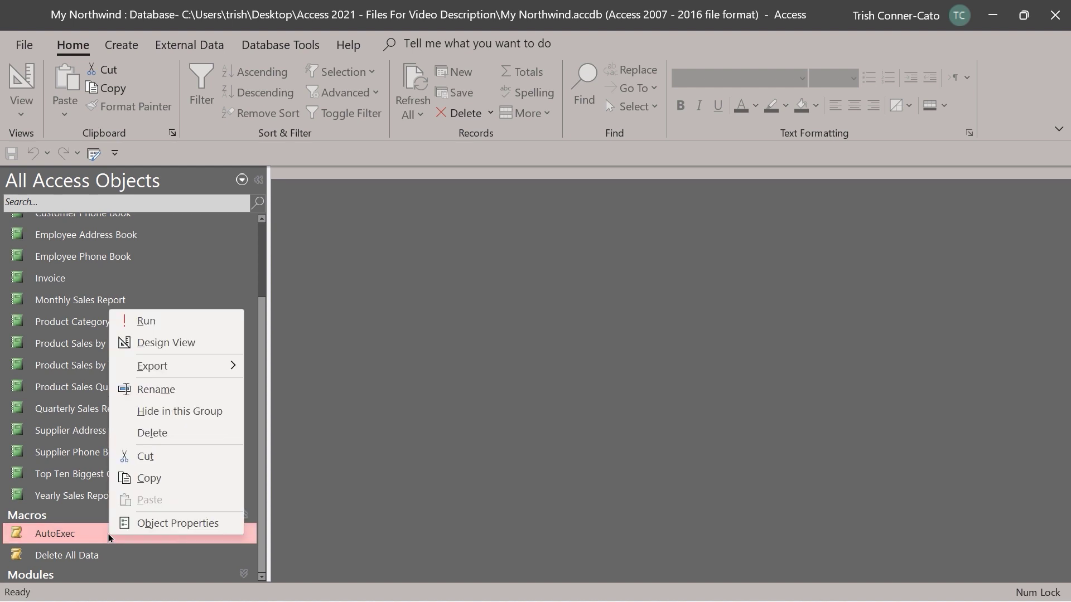
{"action": "left_click", "coordinate": [187, 348]}
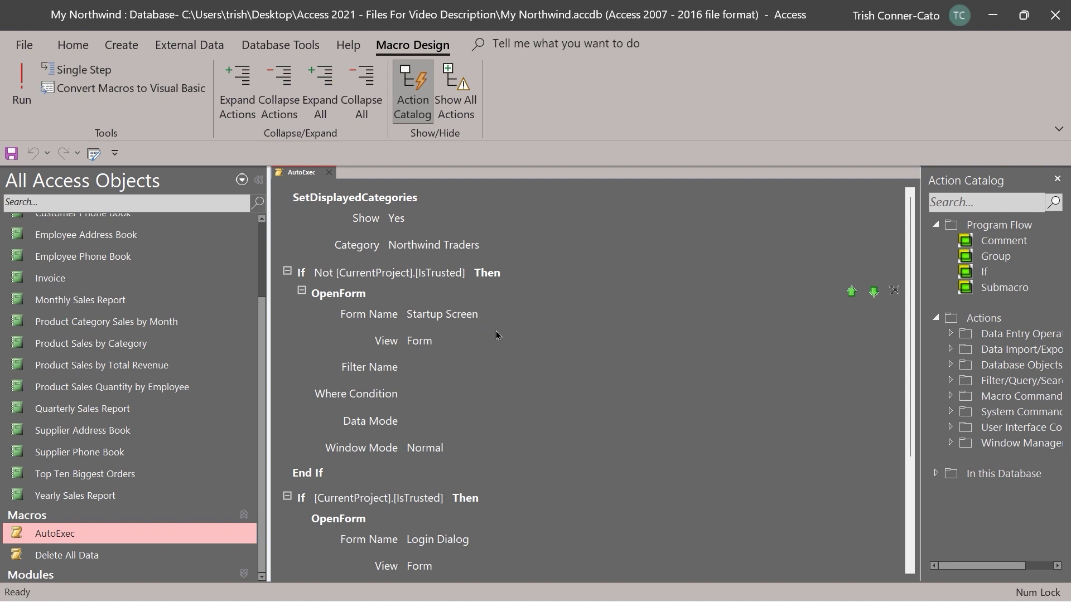
{"action": "scroll", "coordinate": [470, 397], "scroll_direction": "down", "scroll_amount": 3}
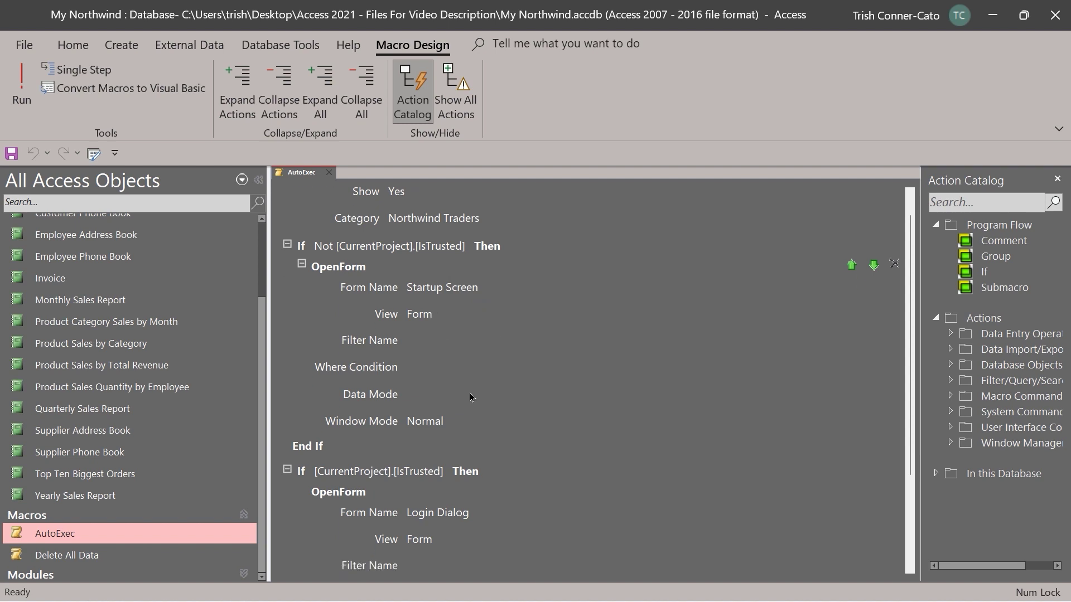
Step: Finish reviewing the AutoExec macro's actions, close the macro, and expand the Modules group
{"action": "scroll", "coordinate": [466, 403], "scroll_direction": "down", "scroll_amount": 3}
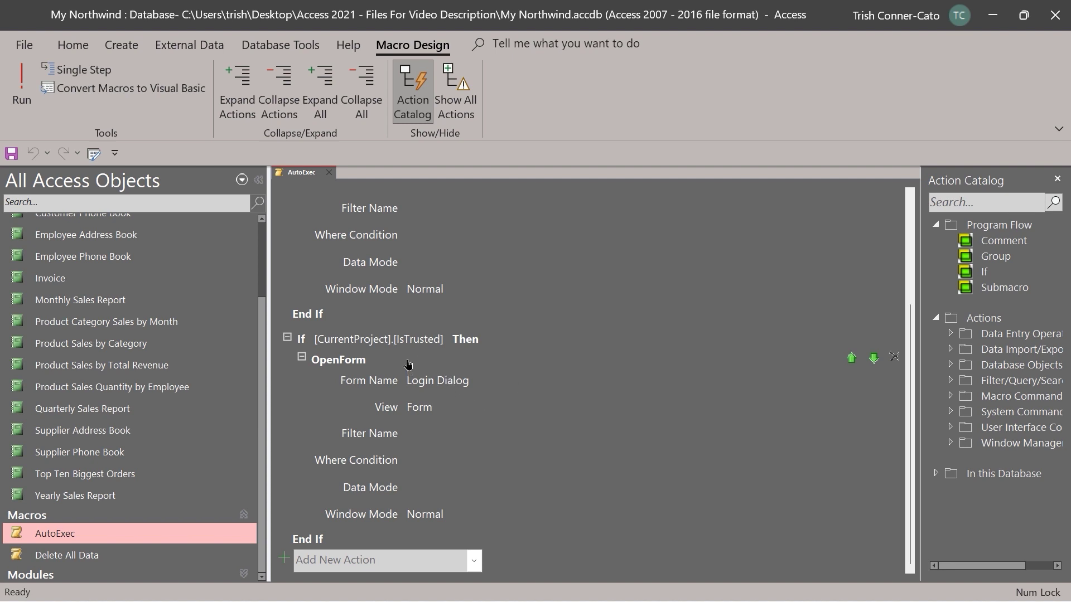
{"action": "left_click", "coordinate": [327, 174]}
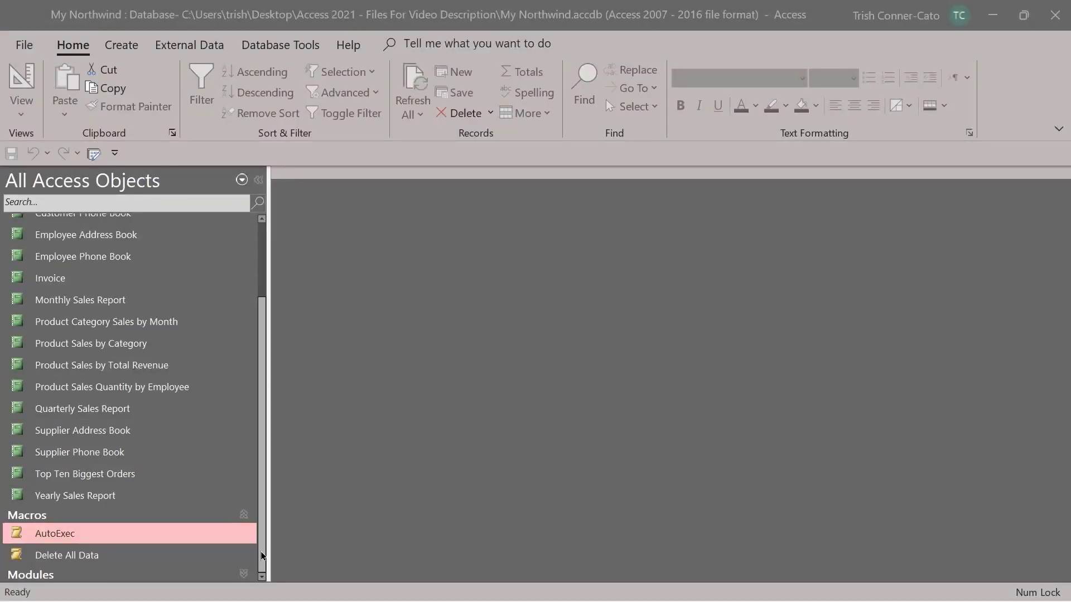
{"action": "left_click", "coordinate": [235, 579]}
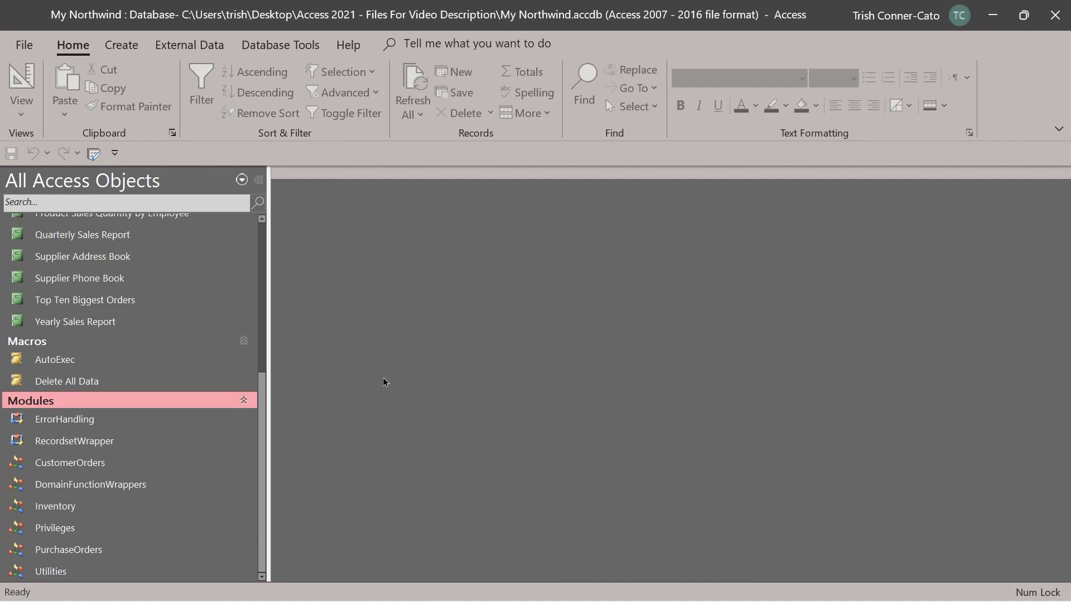
Step: Open the CustomerOrders module in Design View, look over its Visual Basic code, and close the code editor
{"action": "right_click", "coordinate": [88, 466]}
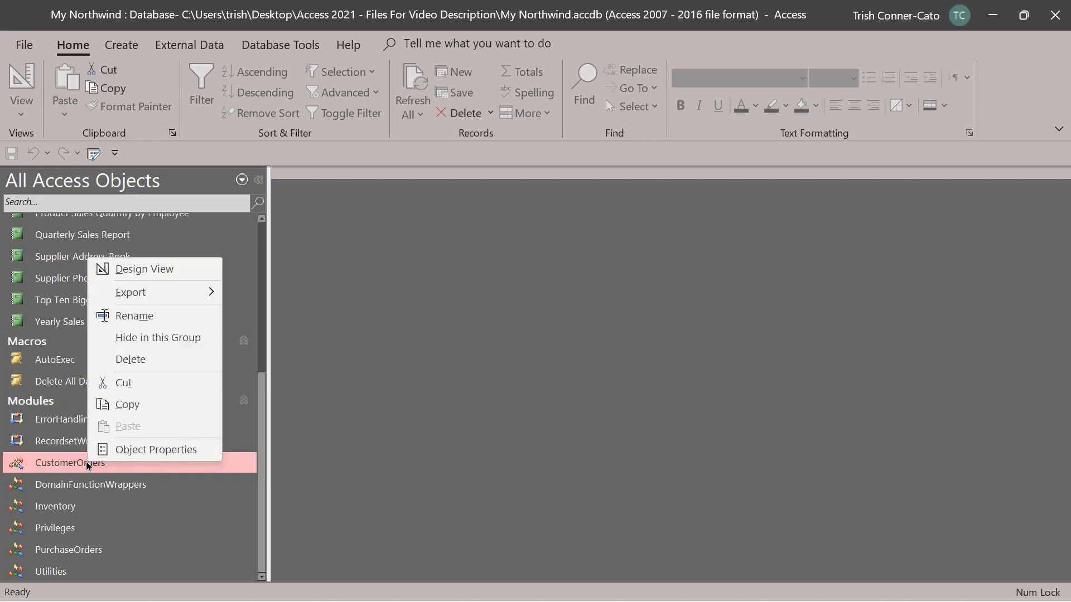
{"action": "left_click", "coordinate": [139, 270]}
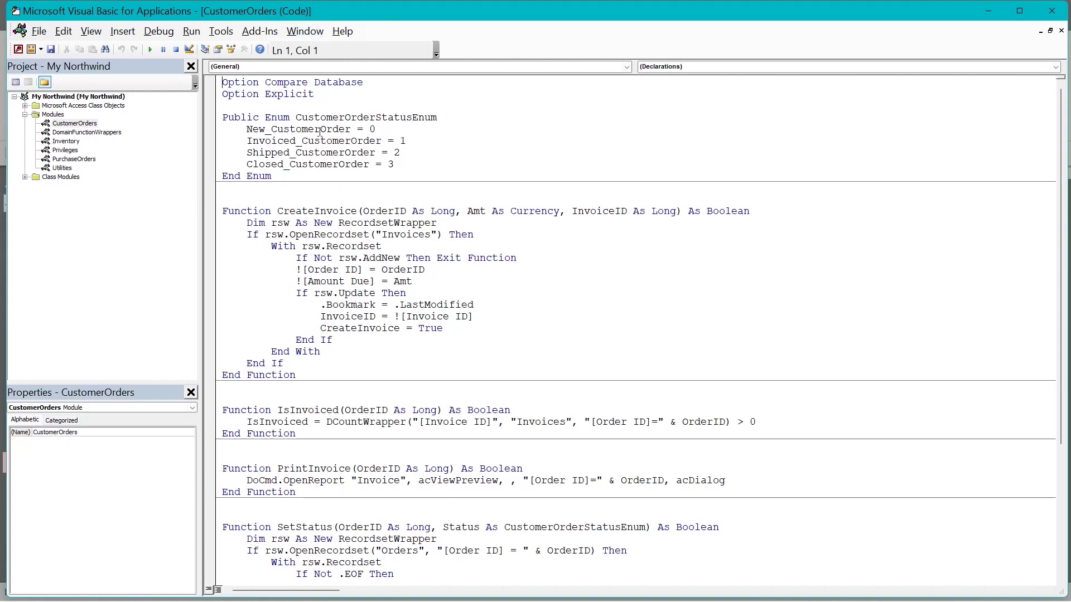
{"action": "scroll", "coordinate": [320, 132], "scroll_direction": "down", "scroll_amount": 3}
{"action": "scroll", "coordinate": [320, 131], "scroll_direction": "down", "scroll_amount": 2}
{"action": "scroll", "coordinate": [318, 132], "scroll_direction": "up", "scroll_amount": 5}
{"action": "left_click", "coordinate": [1053, 12]}
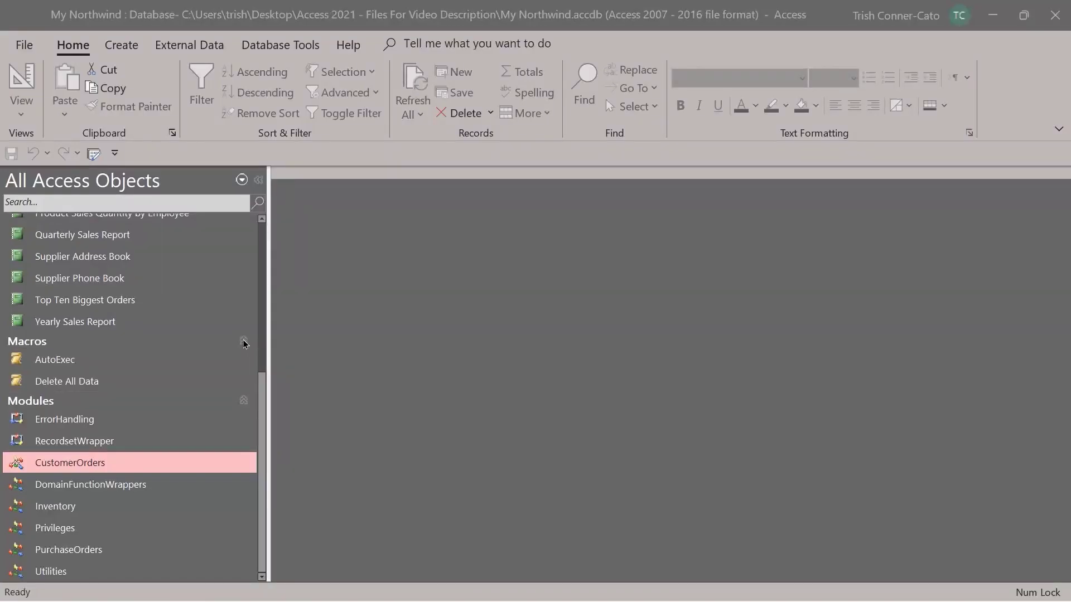
Step: Collapse the Macros, Modules and Reports groups in the Navigation Pane
{"action": "left_click", "coordinate": [244, 341]}
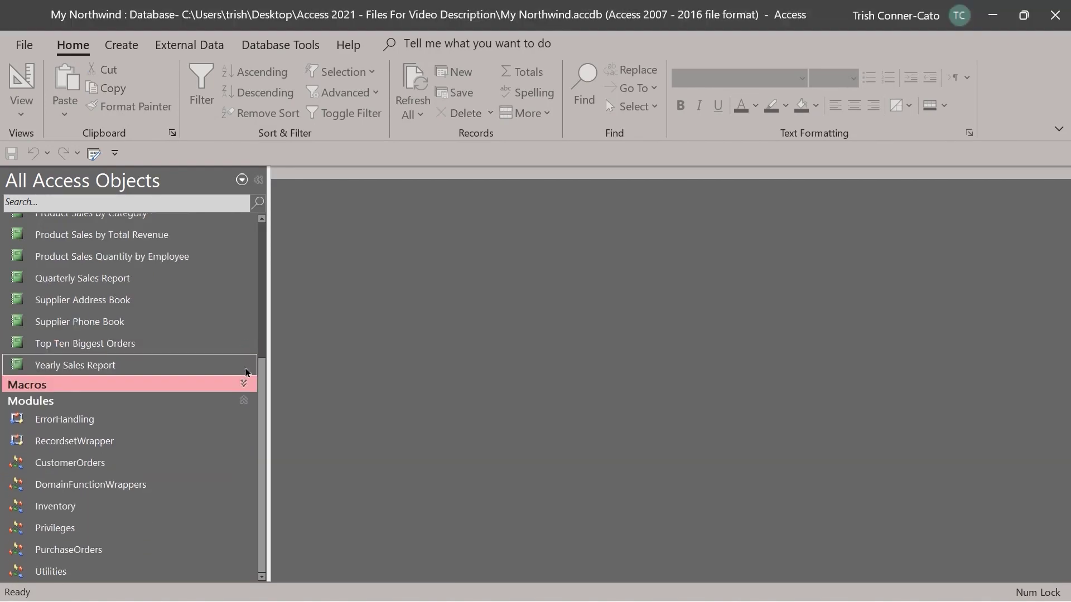
{"action": "left_click", "coordinate": [245, 400]}
{"action": "scroll", "coordinate": [248, 346], "scroll_direction": "up", "scroll_amount": 2}
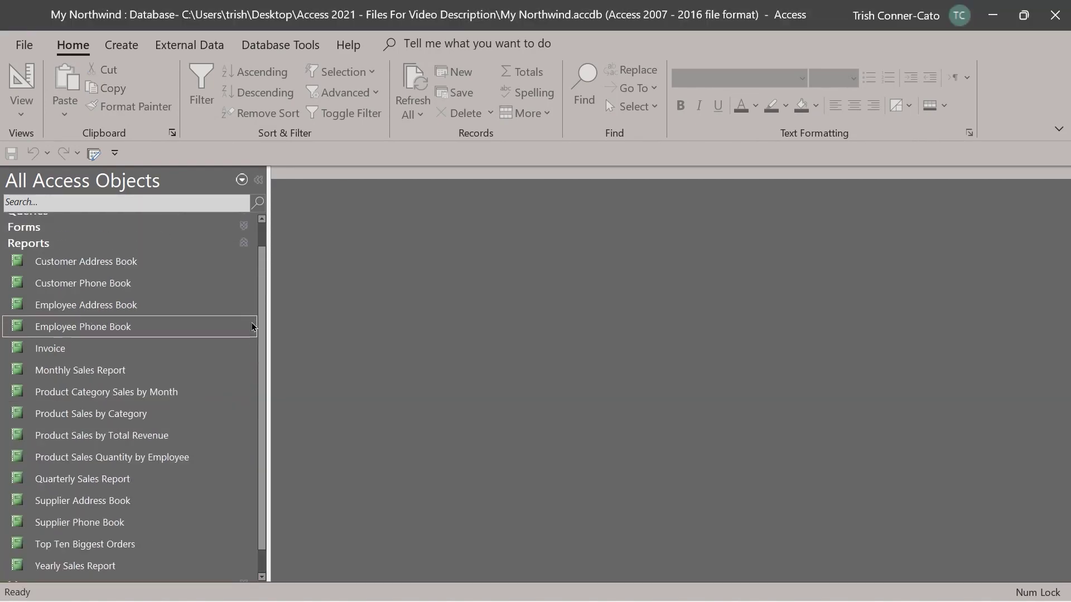
{"action": "scroll", "coordinate": [252, 321], "scroll_direction": "up", "scroll_amount": 1}
{"action": "left_click", "coordinate": [246, 270]}
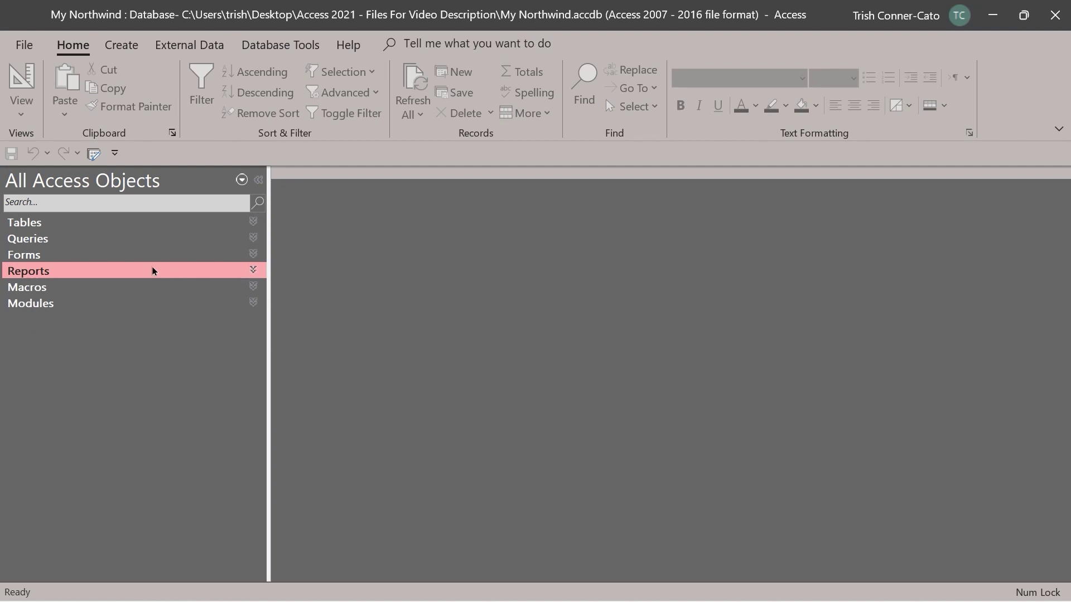
Step: Expand the Tables group, open the Customers table to see its table-specific ribbon tabs, and close the table
{"action": "left_click", "coordinate": [254, 222]}
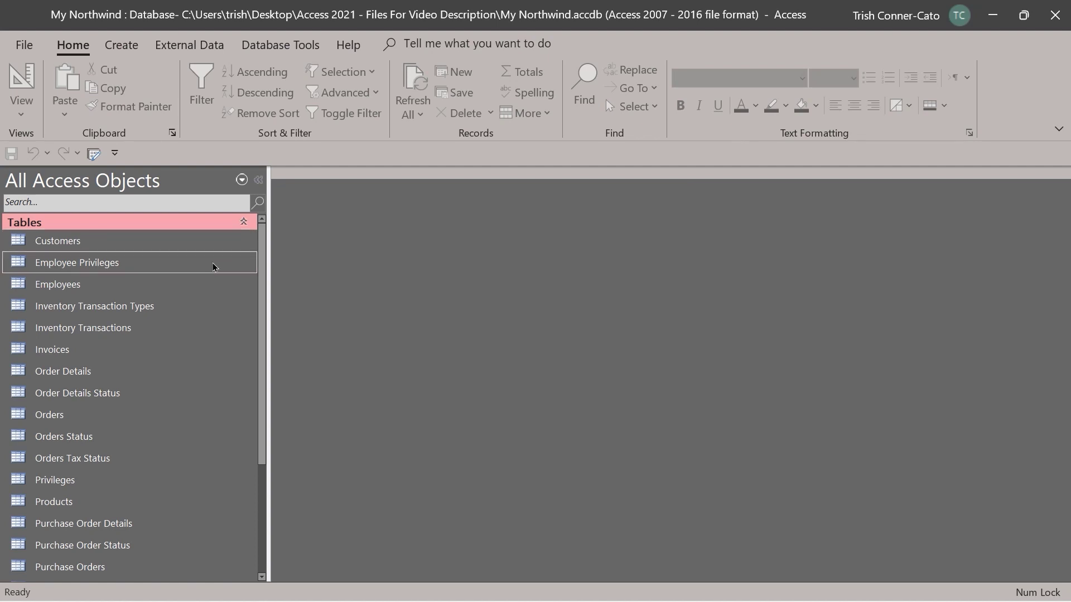
{"action": "double_click", "coordinate": [77, 246]}
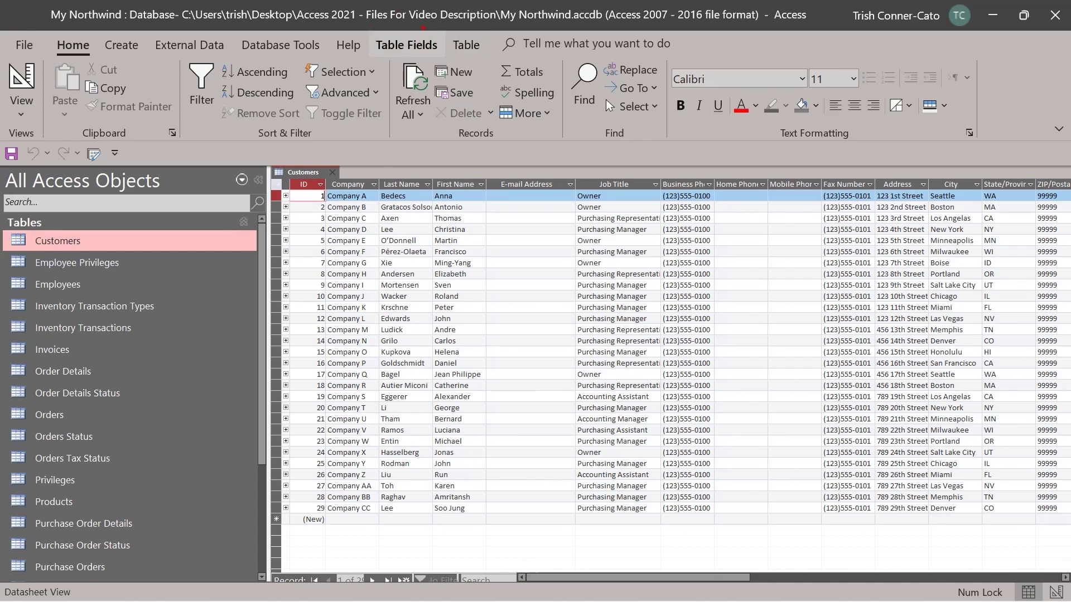
{"action": "left_click_drag", "start_coordinate": [421, 59], "coordinate": [421, 145]}
{"action": "left_click_drag", "start_coordinate": [473, 59], "coordinate": [470, 164]}
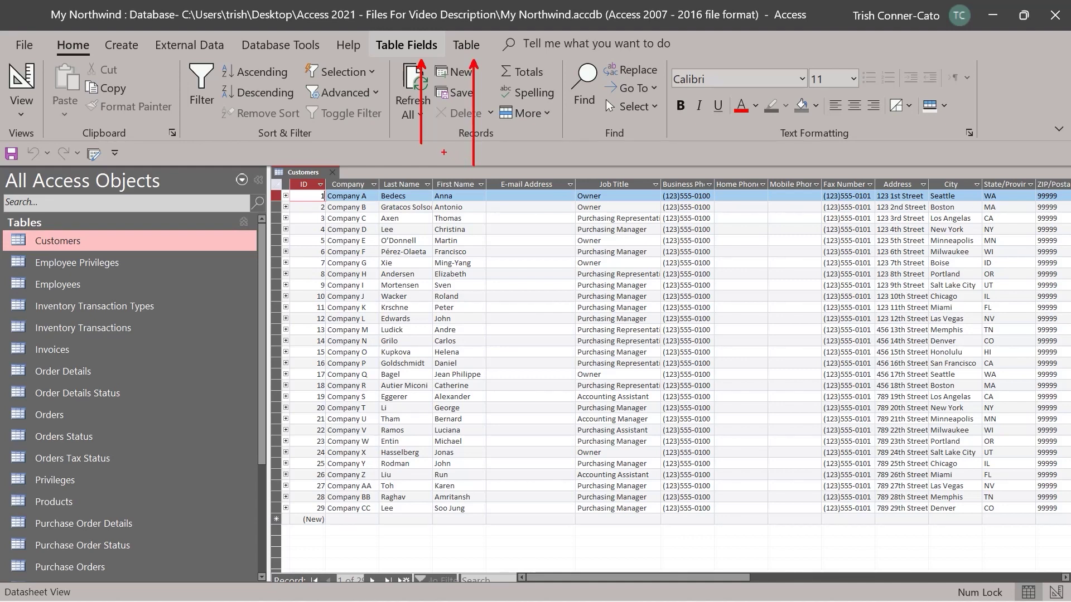
{"action": "key", "text": "Escape"}
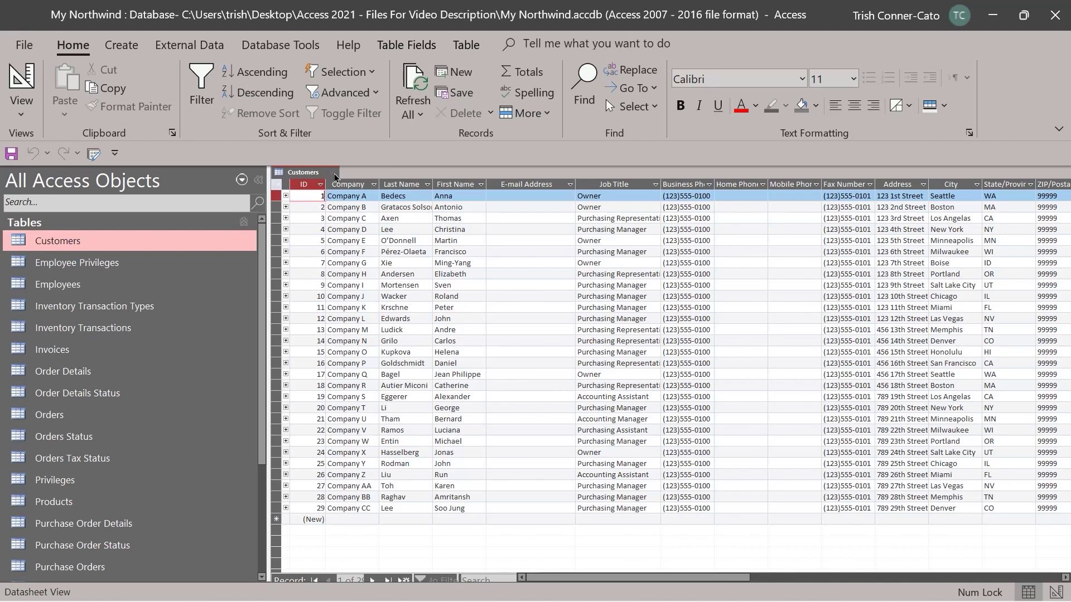
{"action": "left_click", "coordinate": [335, 177]}
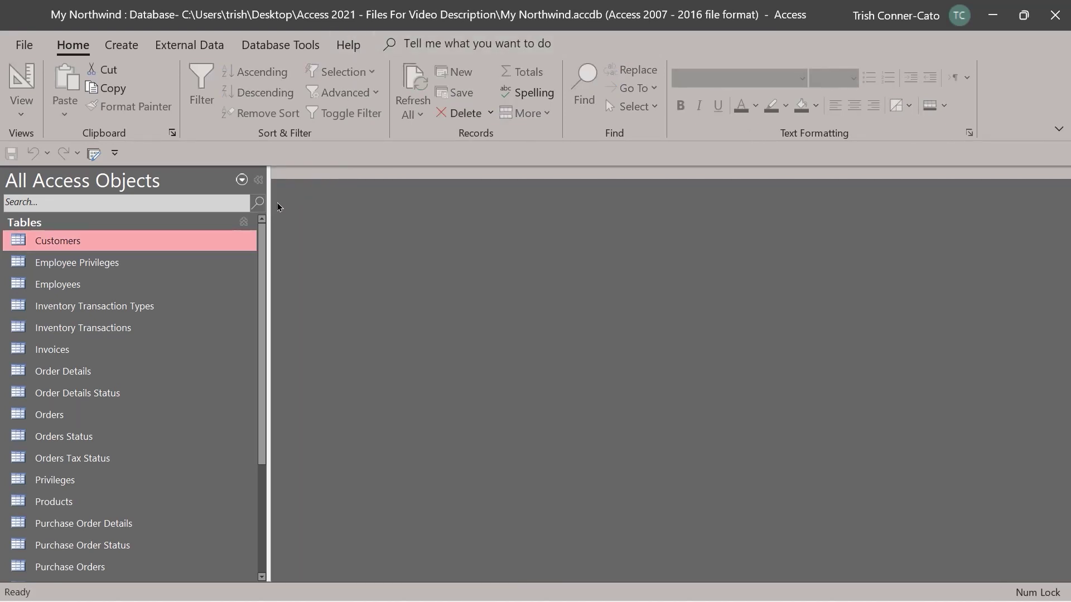
Step: Reopen the Customers table and look over the Create, External Data, Database Tools and Help commands
{"action": "double_click", "coordinate": [200, 242]}
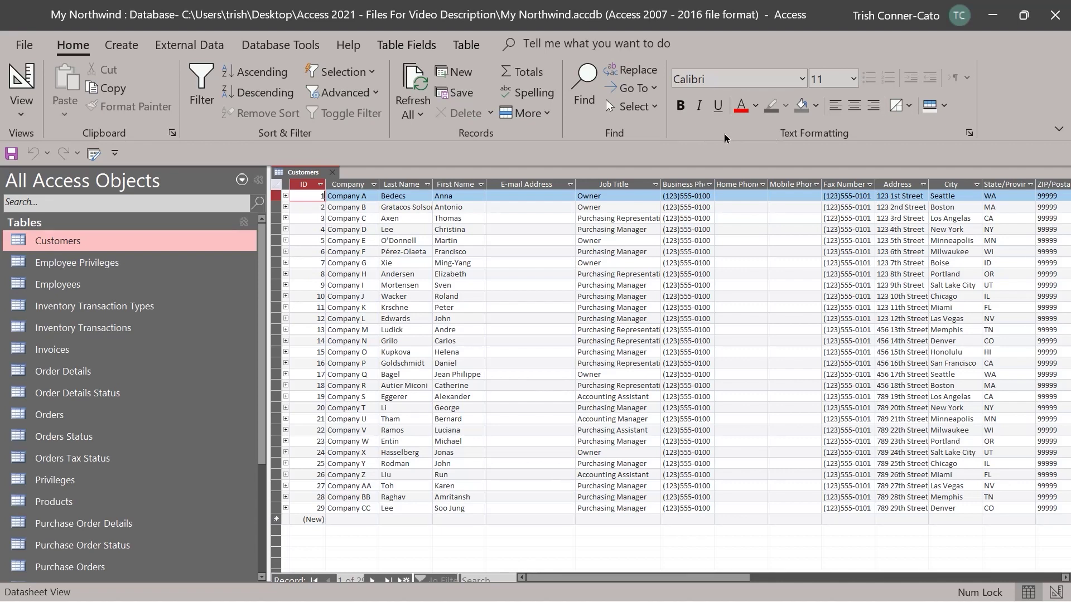
{"action": "left_click", "coordinate": [118, 49]}
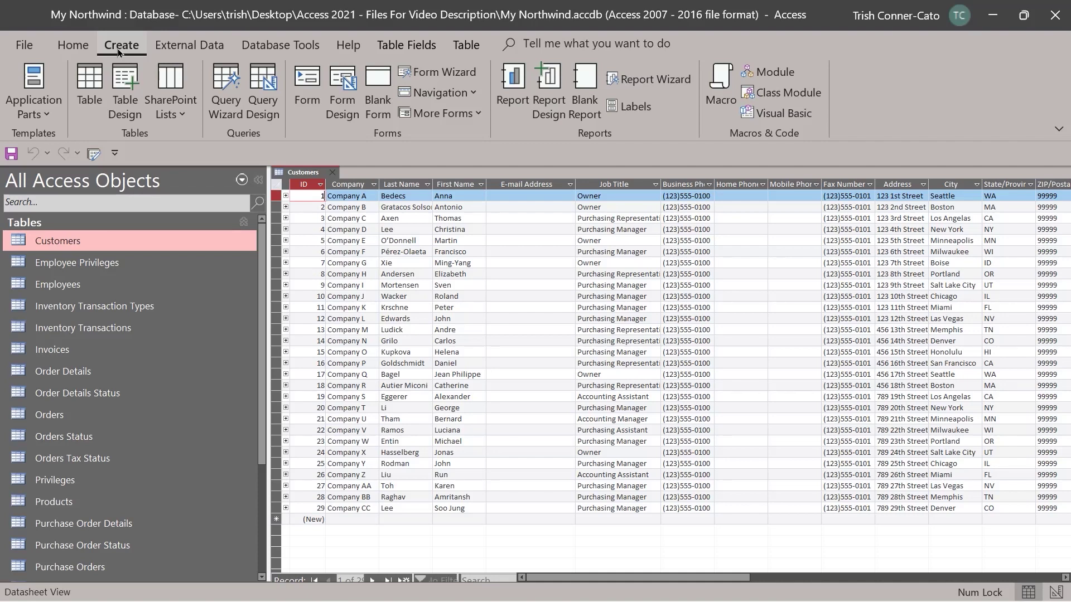
{"action": "left_click", "coordinate": [177, 47]}
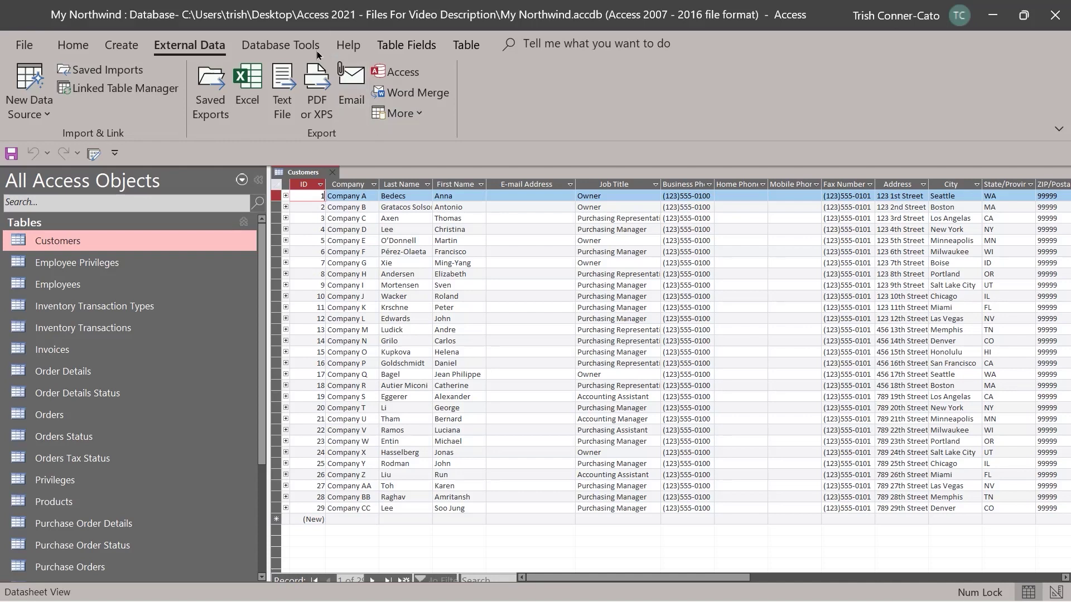
{"action": "left_click", "coordinate": [296, 44]}
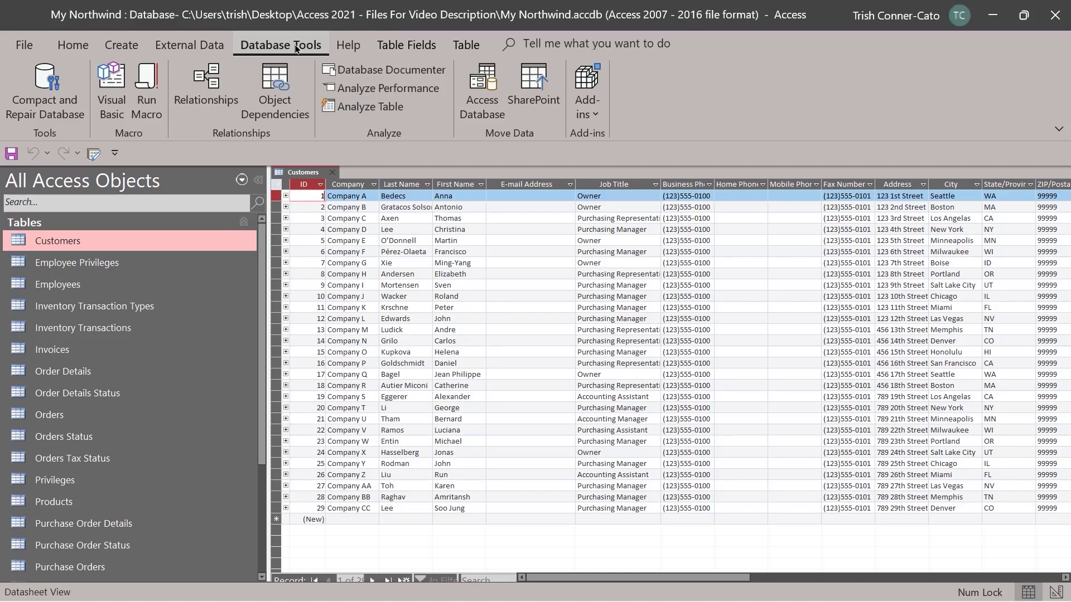
{"action": "left_click", "coordinate": [345, 47]}
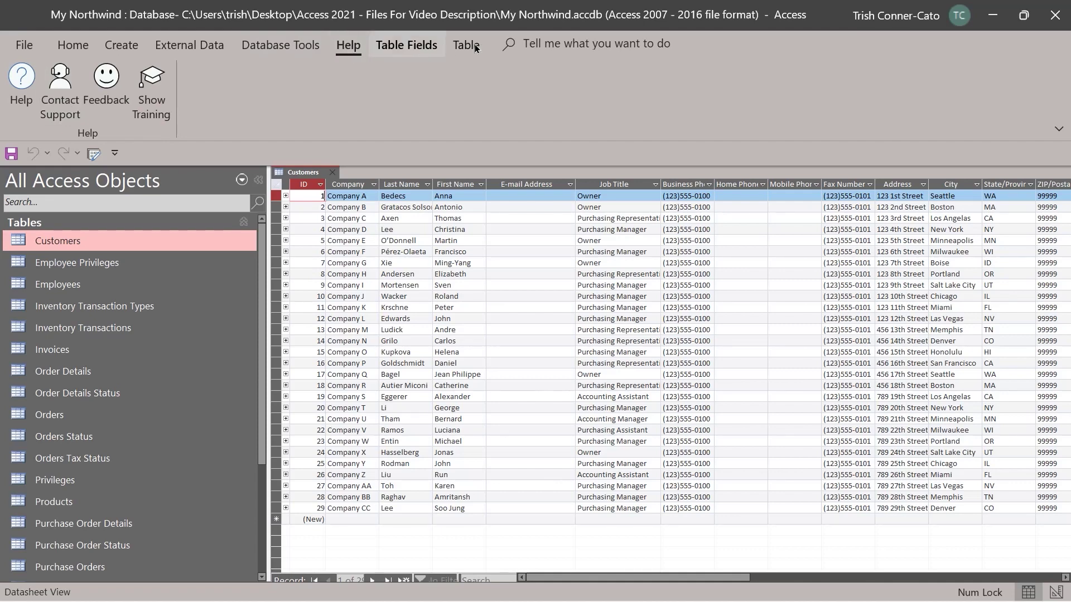
Step: Start the Switchboard Manager from the suggested actions and decline creating a switchboard
{"action": "left_click", "coordinate": [523, 41]}
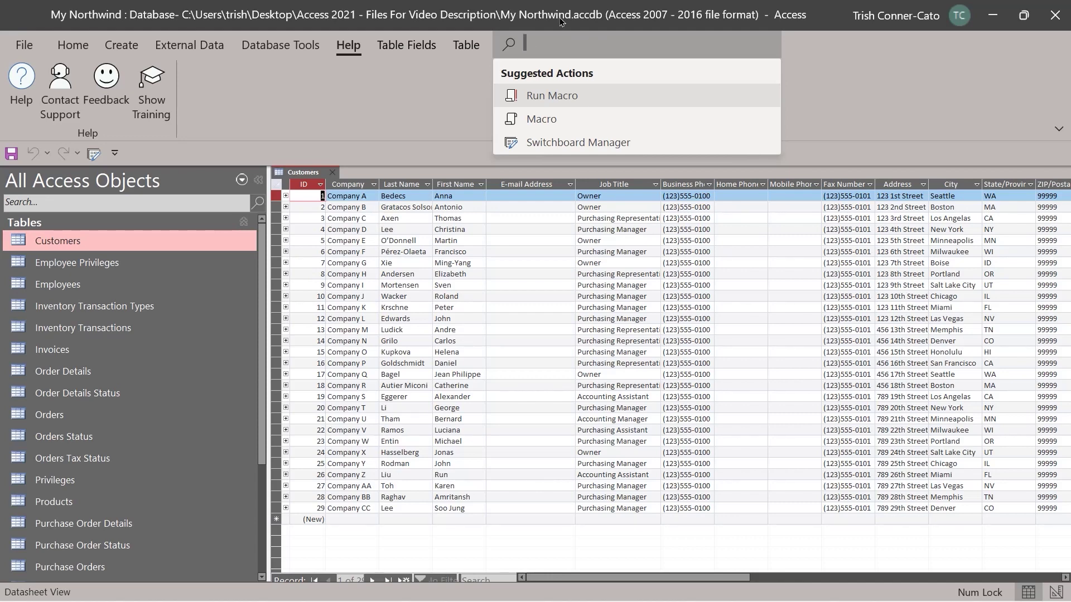
{"action": "left_click", "coordinate": [566, 143]}
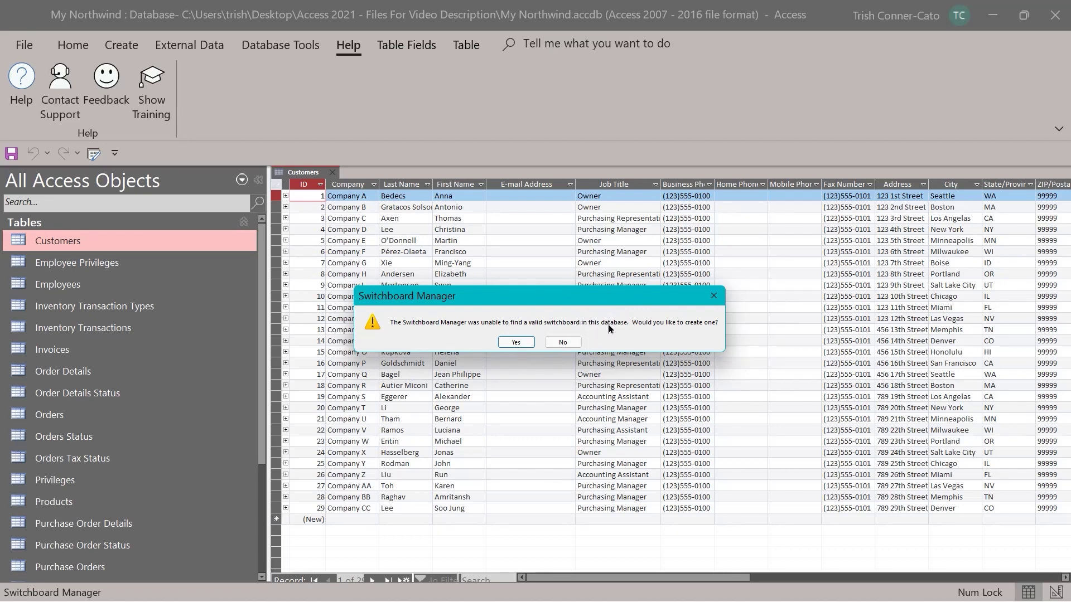
{"action": "left_click", "coordinate": [563, 342]}
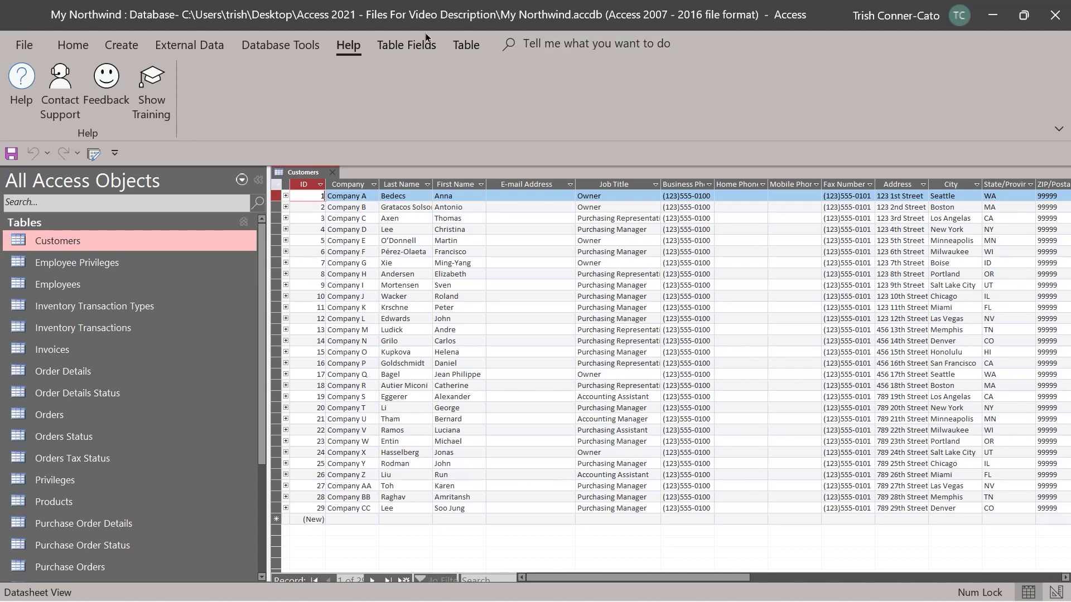
Step: Return to the Home commands, collapse the Tables group, and close the Customers table
{"action": "left_click", "coordinate": [62, 50]}
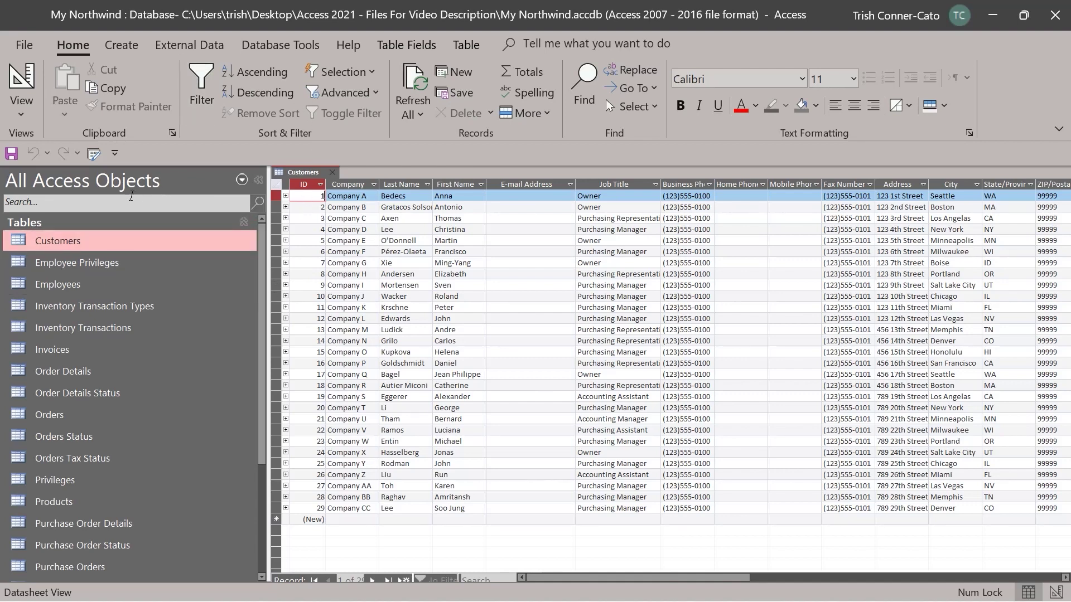
{"action": "left_click", "coordinate": [246, 223]}
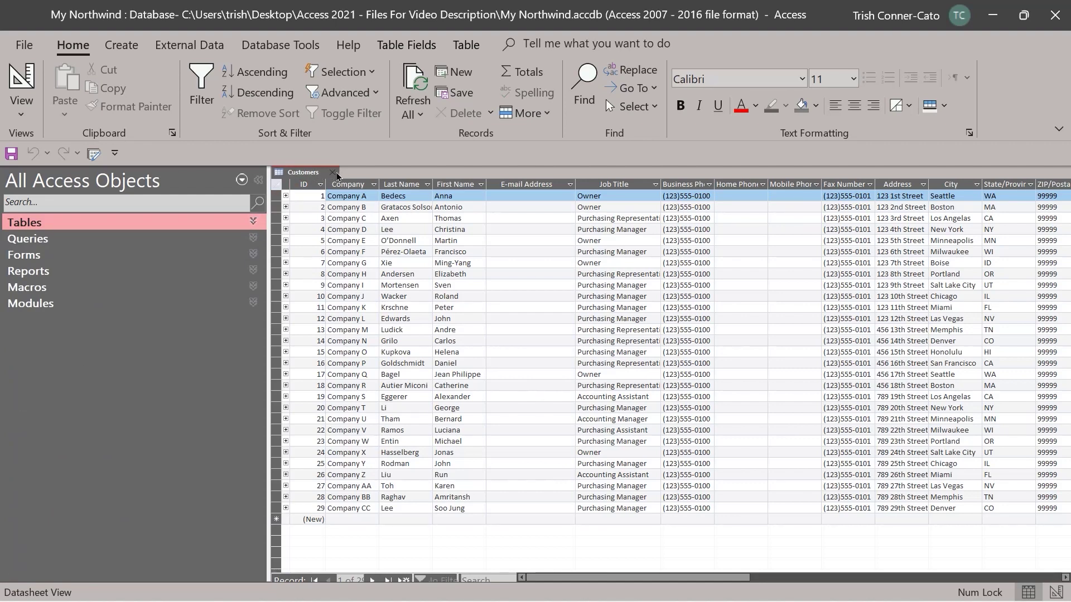
{"action": "right_click", "coordinate": [322, 177]}
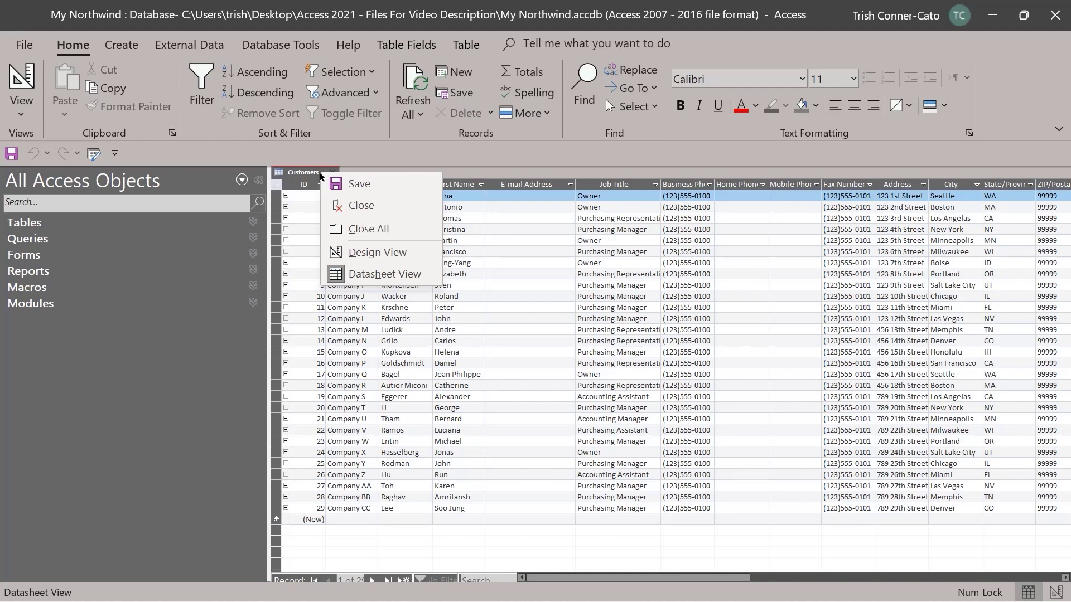
{"action": "left_click", "coordinate": [311, 175]}
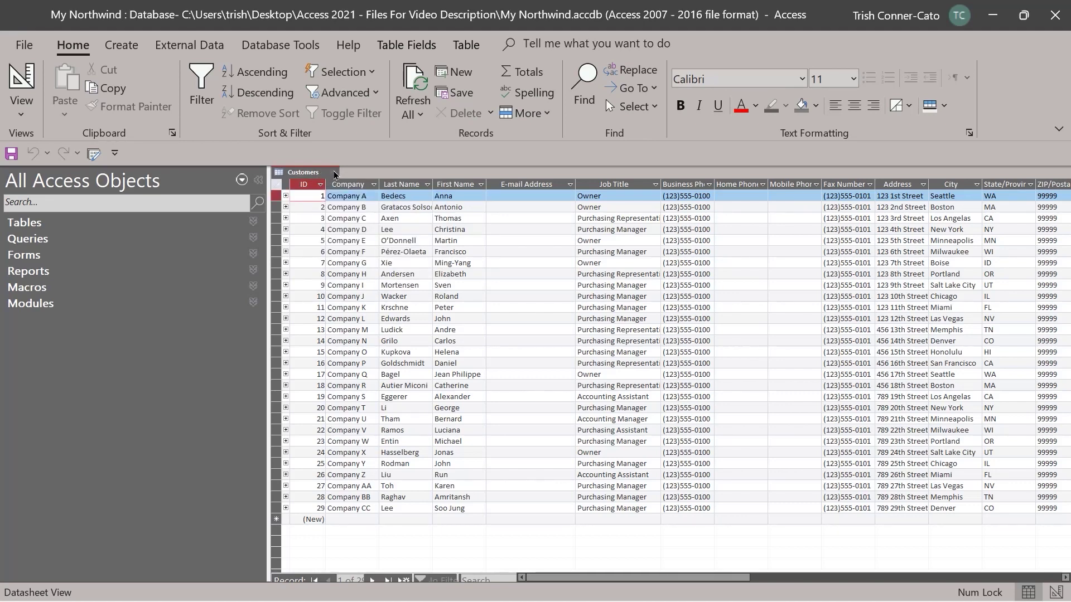
{"action": "left_click", "coordinate": [335, 173]}
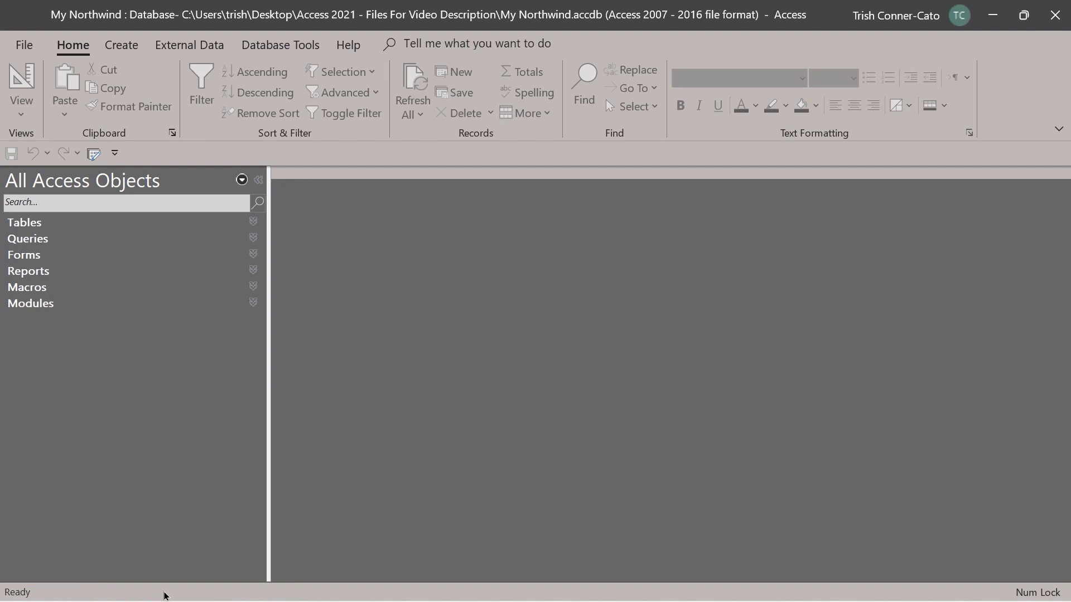
Step: View the status bar customization options and dismiss them without changing any
{"action": "right_click", "coordinate": [166, 595]}
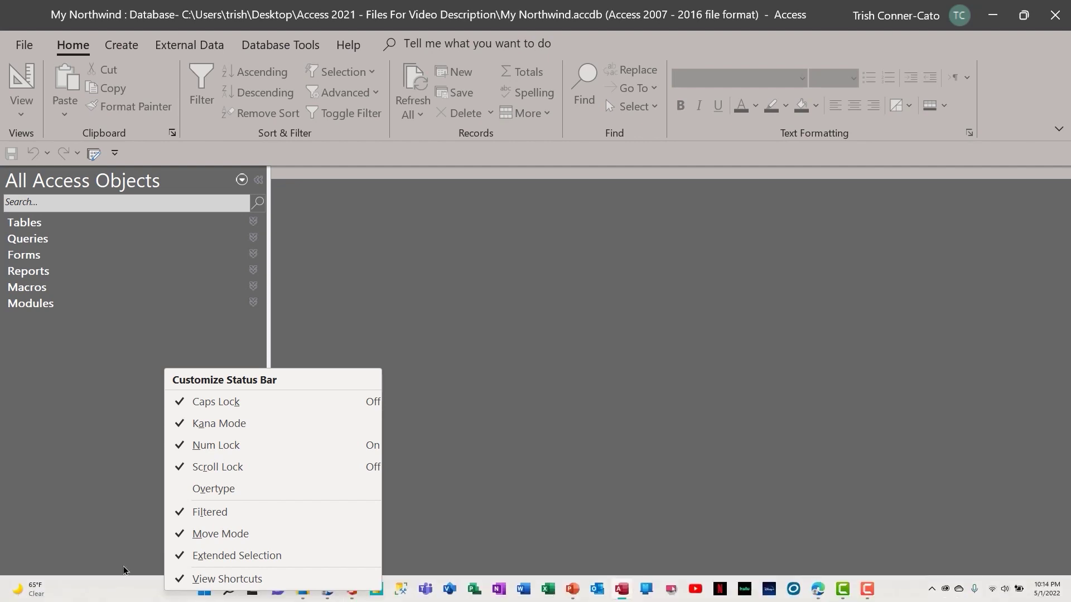
{"action": "left_click", "coordinate": [124, 594]}
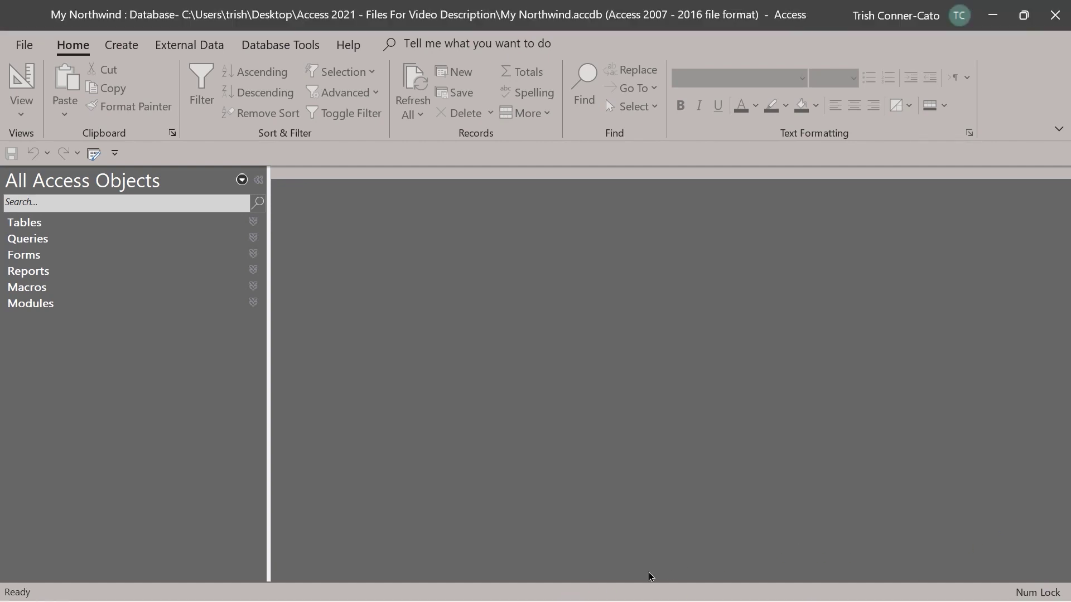
{"action": "key", "text": "Caps_Lock"}
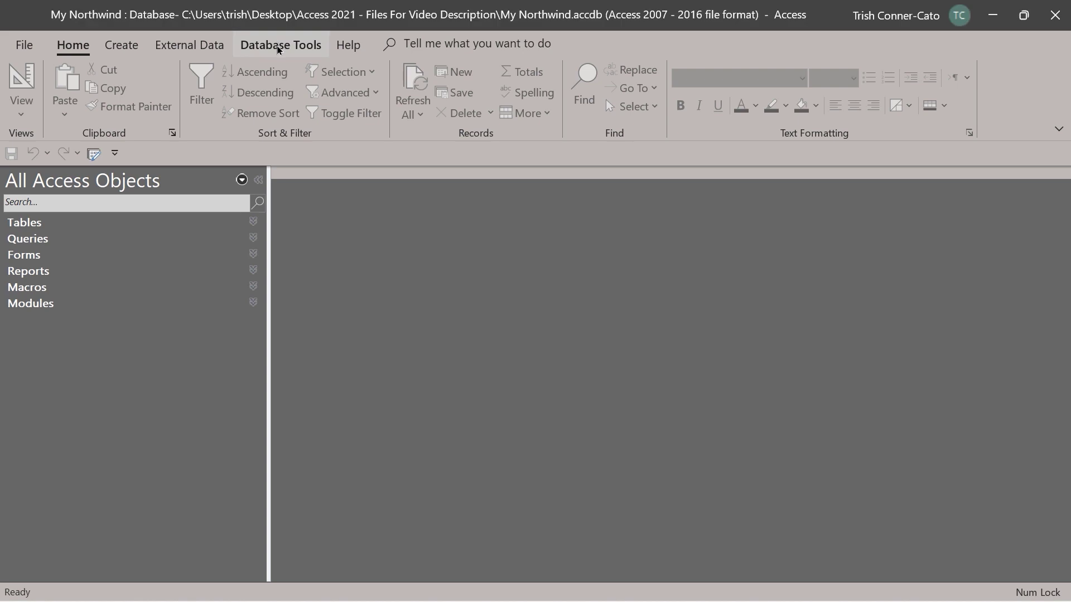
Step: Expand the Tables group and open the Relationships window for the database
{"action": "left_click", "coordinate": [280, 47]}
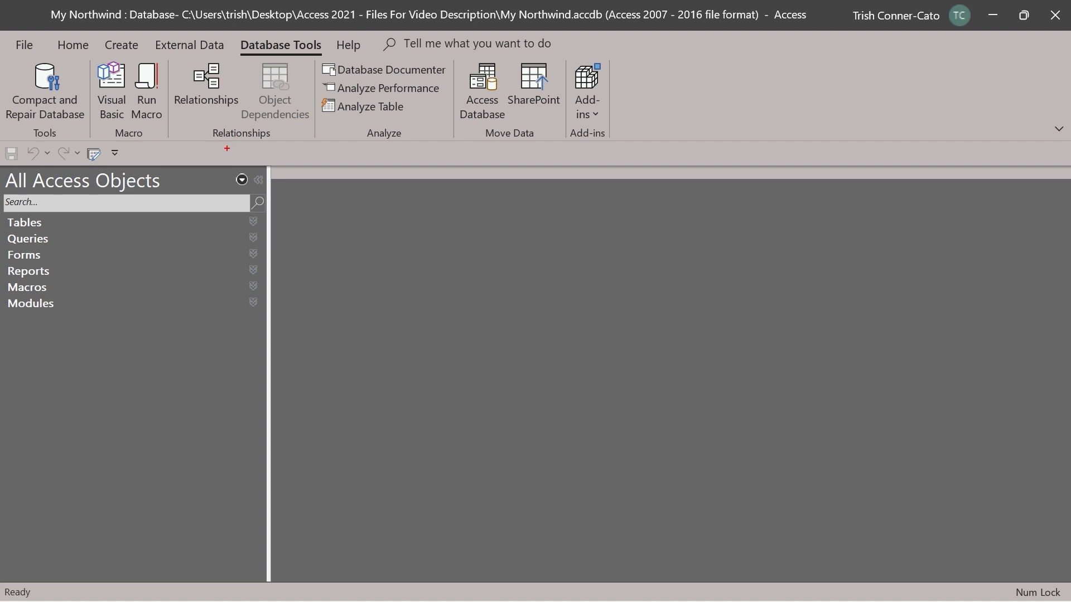
{"action": "left_click_drag", "start_coordinate": [202, 112], "coordinate": [199, 190]}
{"action": "left_click", "coordinate": [254, 223]}
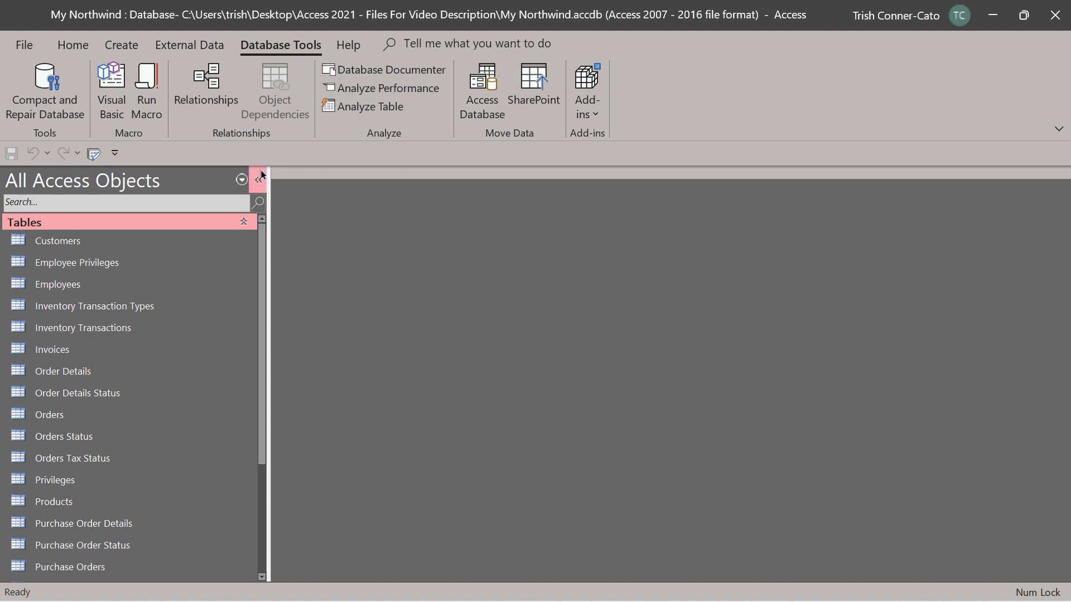
{"action": "left_click", "coordinate": [202, 101]}
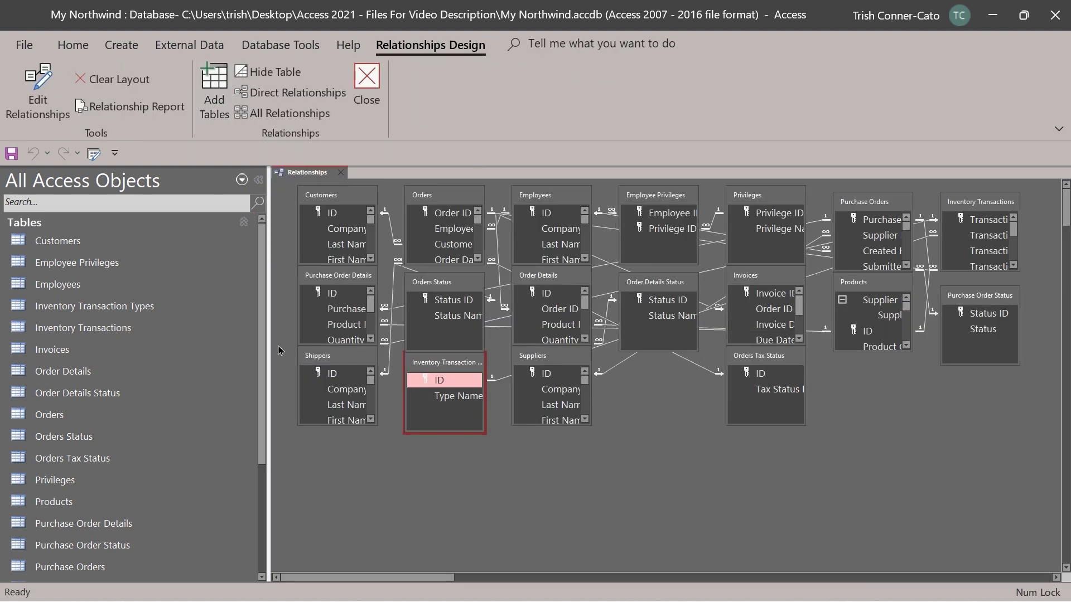
Step: Narrow the navigation pane, shift and widen the Orders field list, and widen the Customers field list in the relationship layout
{"action": "left_click_drag", "start_coordinate": [269, 358], "coordinate": [48, 374]}
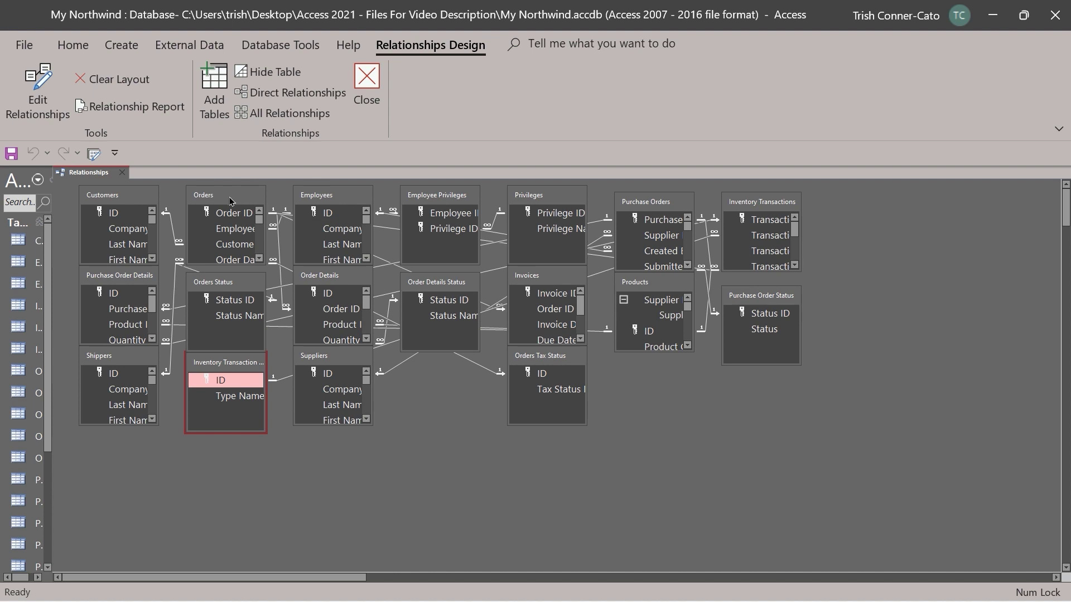
{"action": "left_click", "coordinate": [138, 199]}
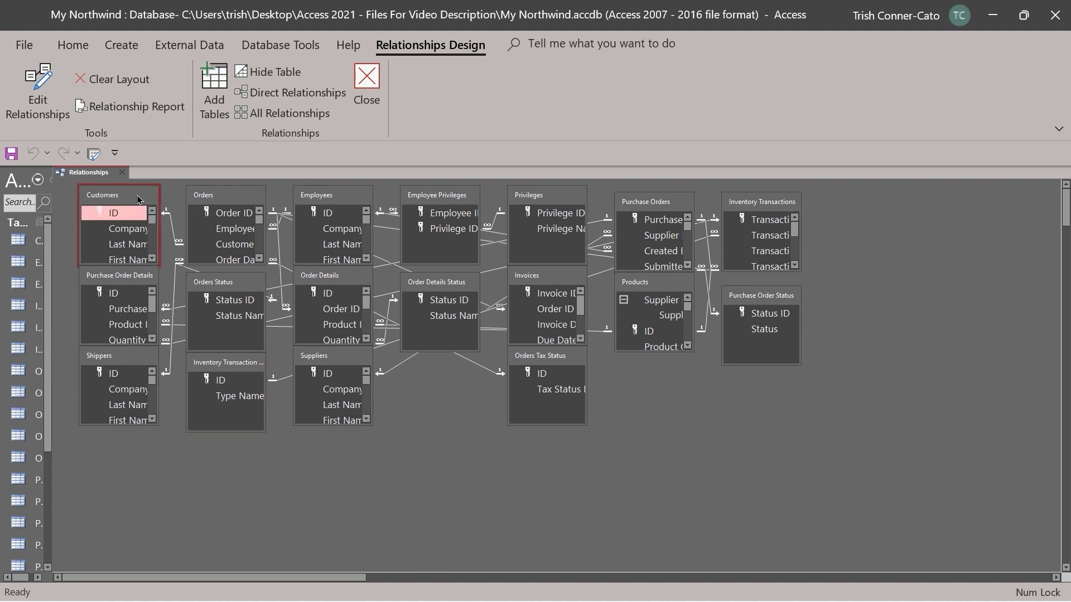
{"action": "left_click", "coordinate": [228, 202]}
{"action": "mouse_move", "coordinate": [227, 202]}
{"action": "left_mouse_down"}
{"action": "mouse_move", "coordinate": [252, 199]}
{"action": "mouse_move", "coordinate": [238, 205]}
{"action": "mouse_move", "coordinate": [354, 468]}
{"action": "mouse_move", "coordinate": [479, 530]}
{"action": "mouse_move", "coordinate": [469, 519]}
{"action": "mouse_move", "coordinate": [329, 513]}
{"action": "mouse_move", "coordinate": [240, 184]}
{"action": "mouse_move", "coordinate": [231, 207]}
{"action": "left_mouse_up"}
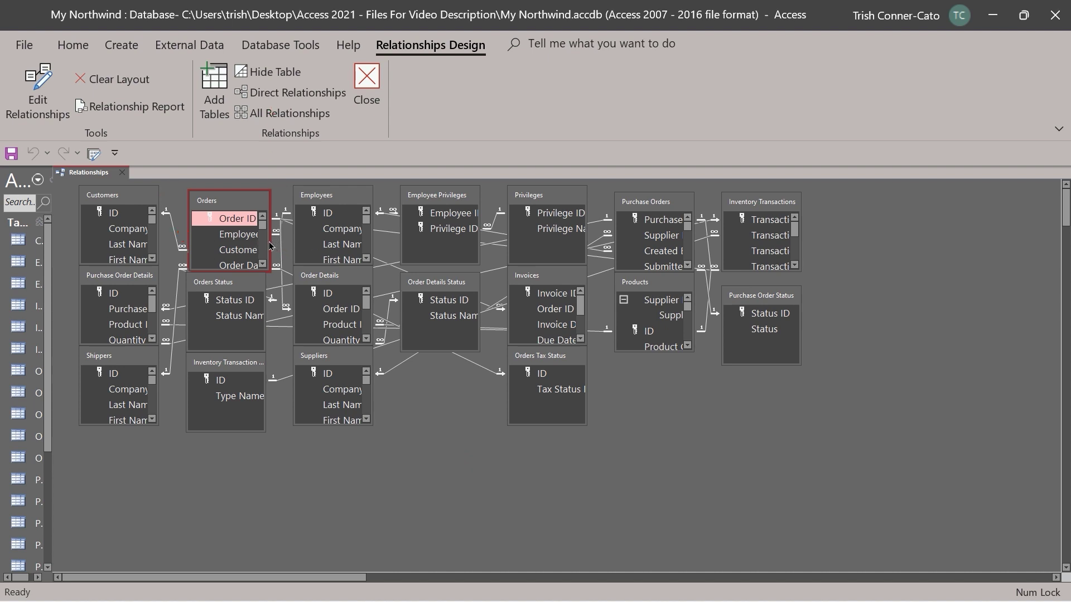
{"action": "left_click_drag", "start_coordinate": [271, 243], "coordinate": [308, 248]}
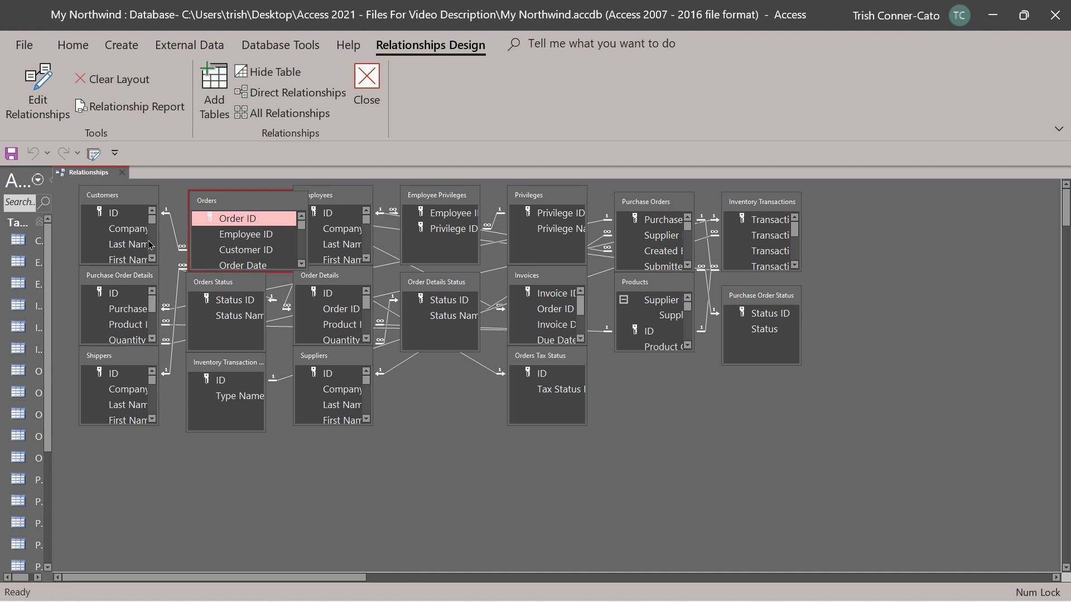
{"action": "left_click_drag", "start_coordinate": [159, 236], "coordinate": [171, 237]}
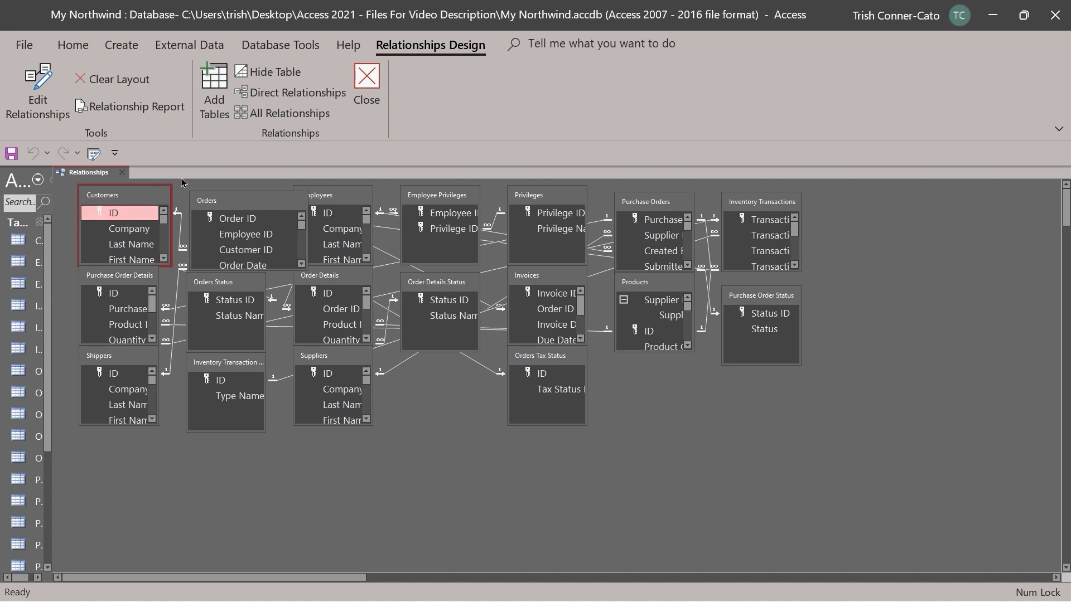
{"action": "left_click", "coordinate": [252, 251]}
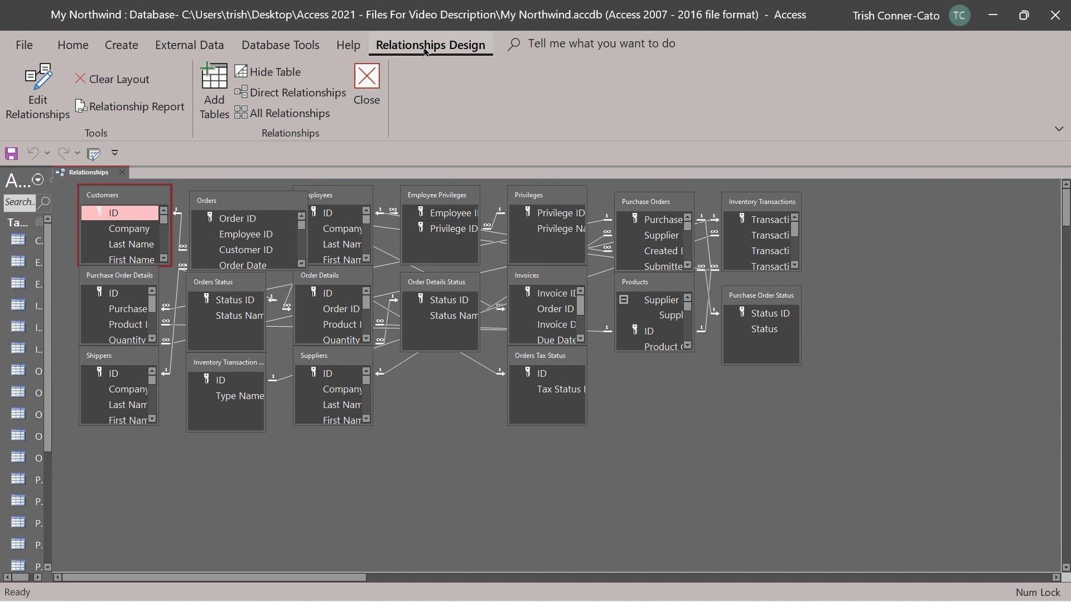
Step: Close the Relationships window without saving the layout changes and close the My Northwind database
{"action": "left_click", "coordinate": [366, 87]}
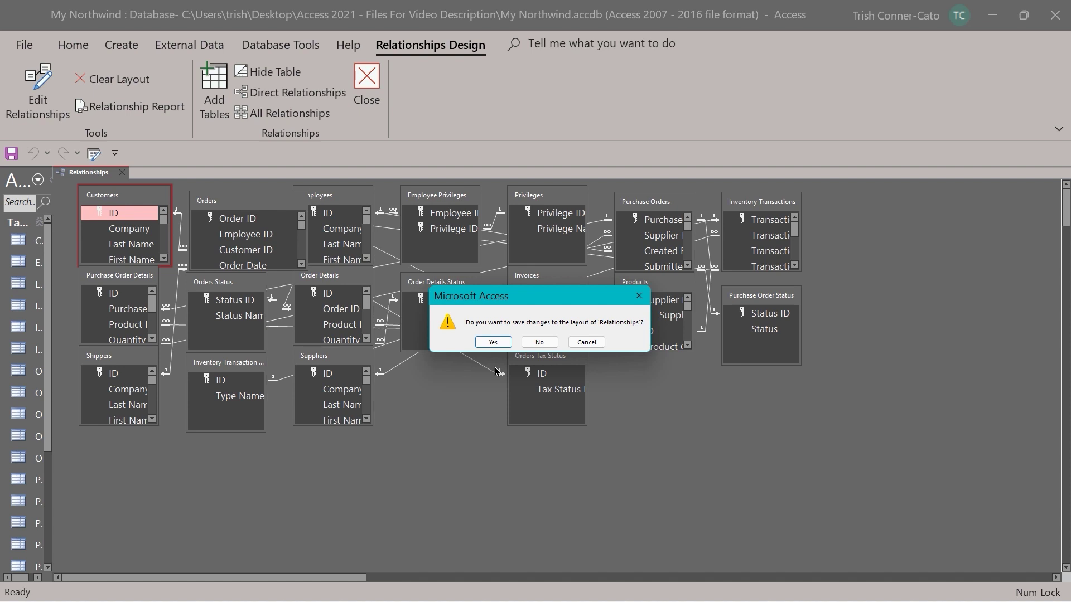
{"action": "left_click", "coordinate": [538, 343]}
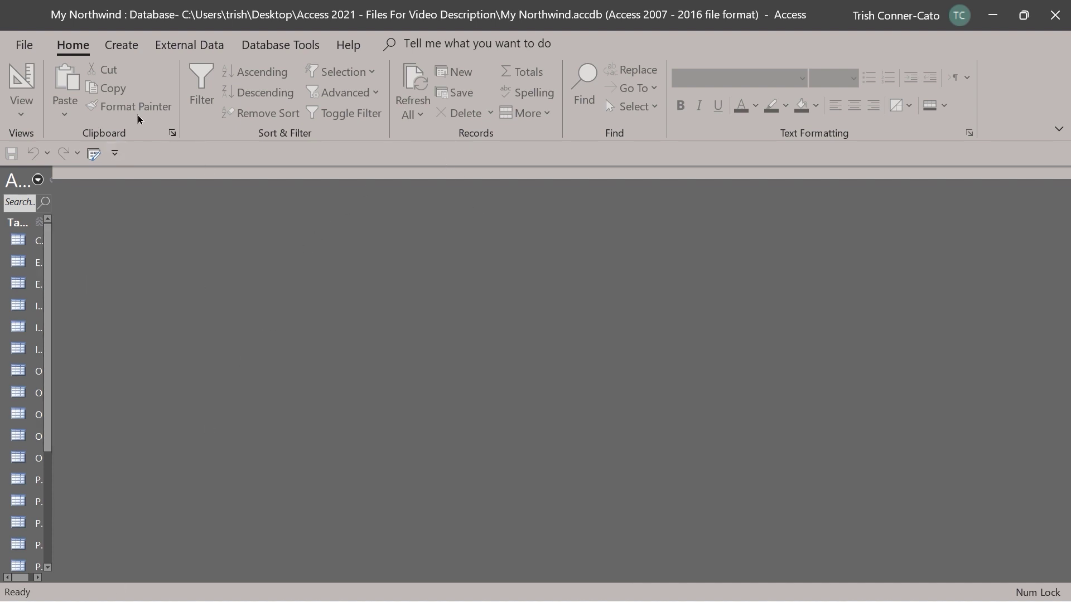
{"action": "left_click", "coordinate": [24, 47]}
{"action": "left_click", "coordinate": [43, 281]}
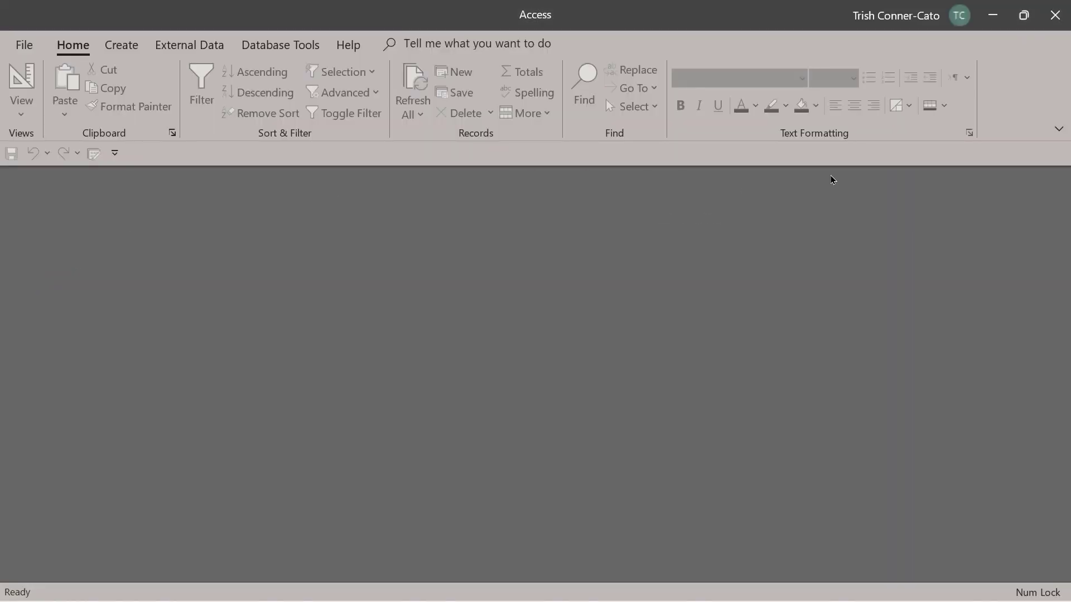
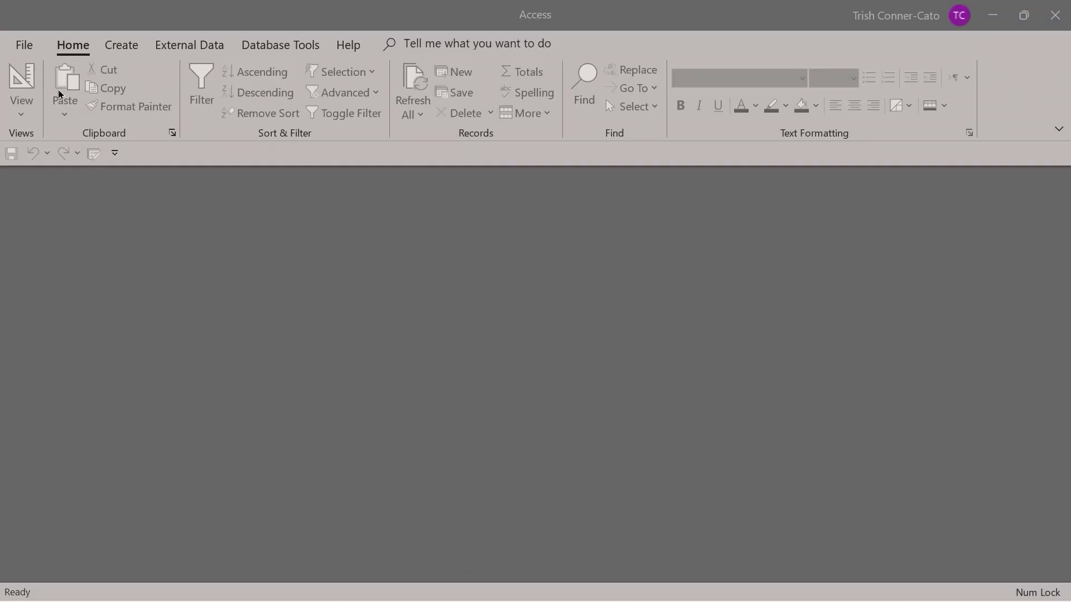
Step: Create a blank database named Customer Orders in the Access 2021 - Files For Video Description folder
{"action": "left_click", "coordinate": [23, 44]}
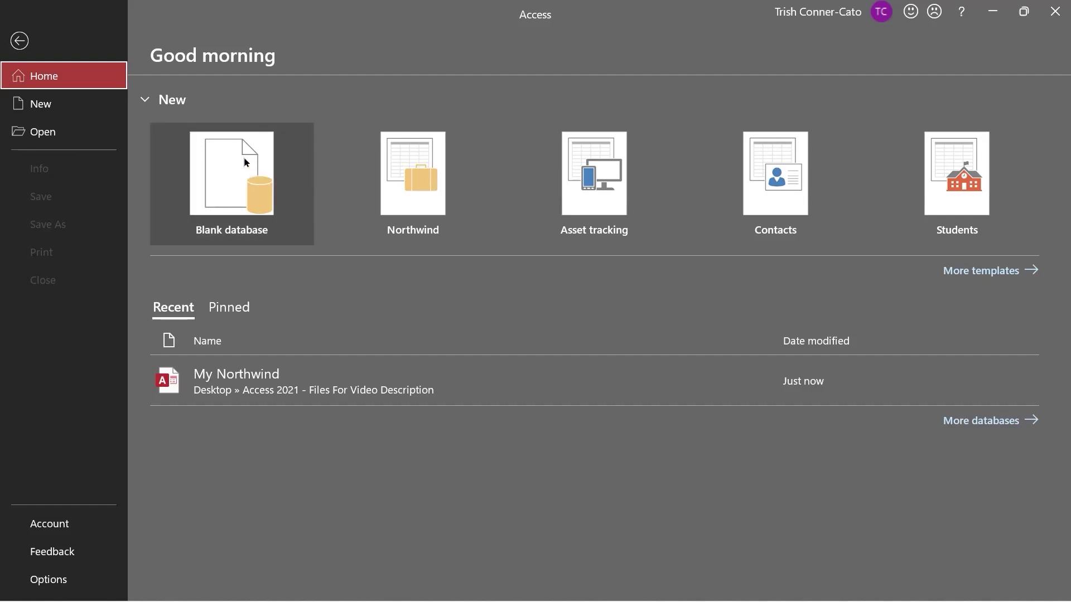
{"action": "left_click", "coordinate": [56, 110]}
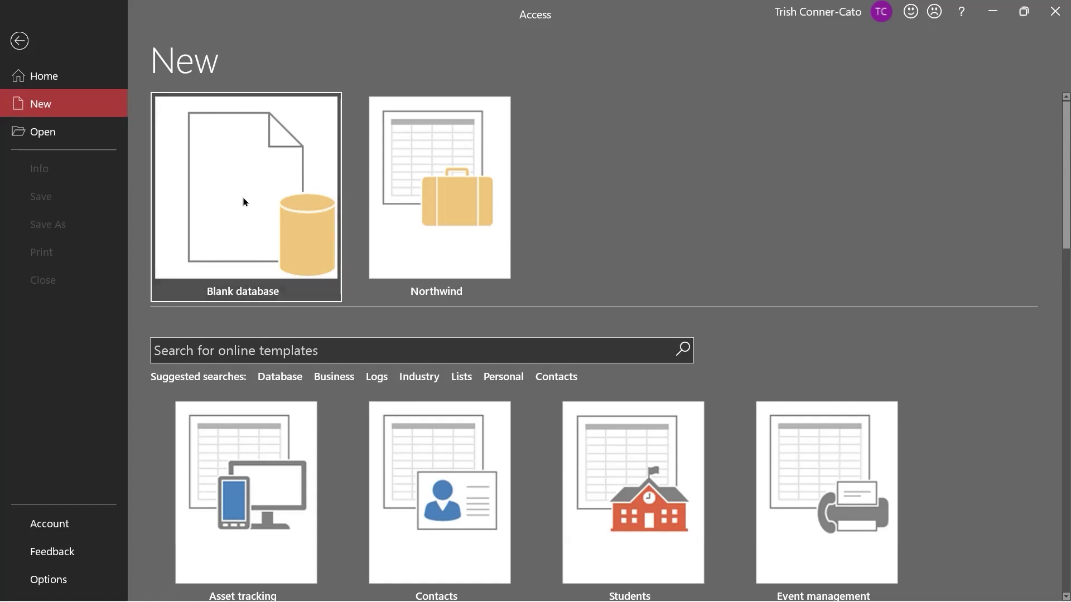
{"action": "left_click", "coordinate": [243, 201]}
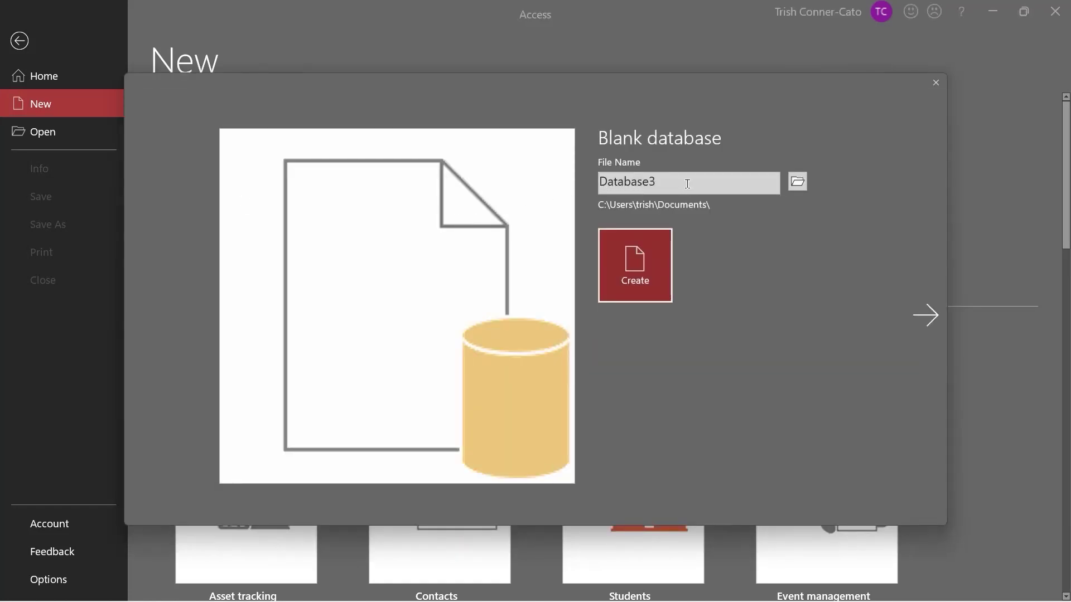
{"action": "left_click", "coordinate": [797, 182]}
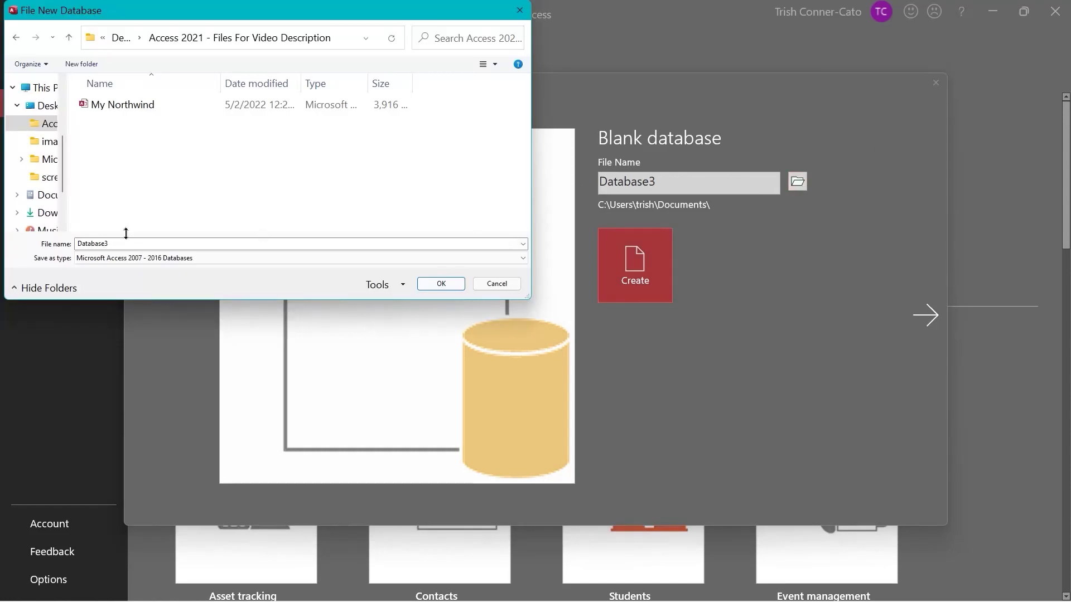
{"action": "left_click_drag", "start_coordinate": [110, 244], "coordinate": [81, 245]}
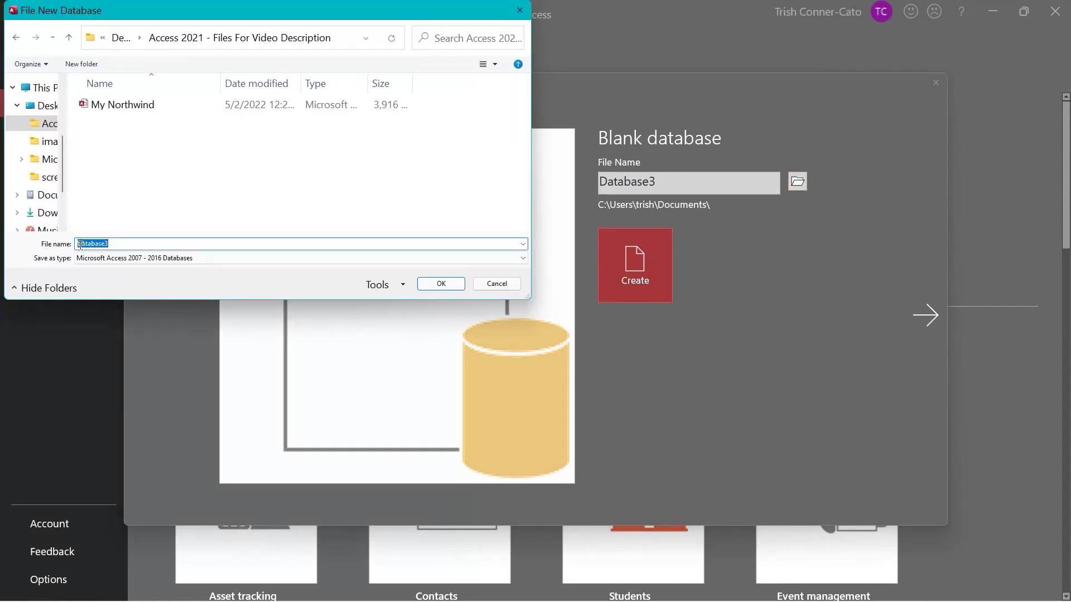
{"action": "type", "text": "C"}
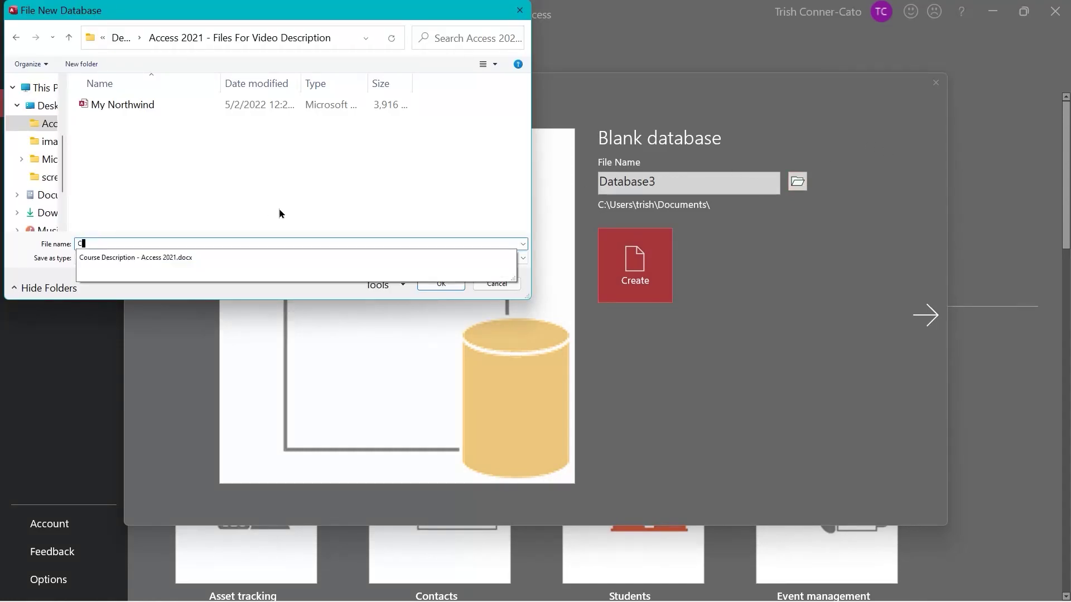
{"action": "type", "text": "ustomer Ord"}
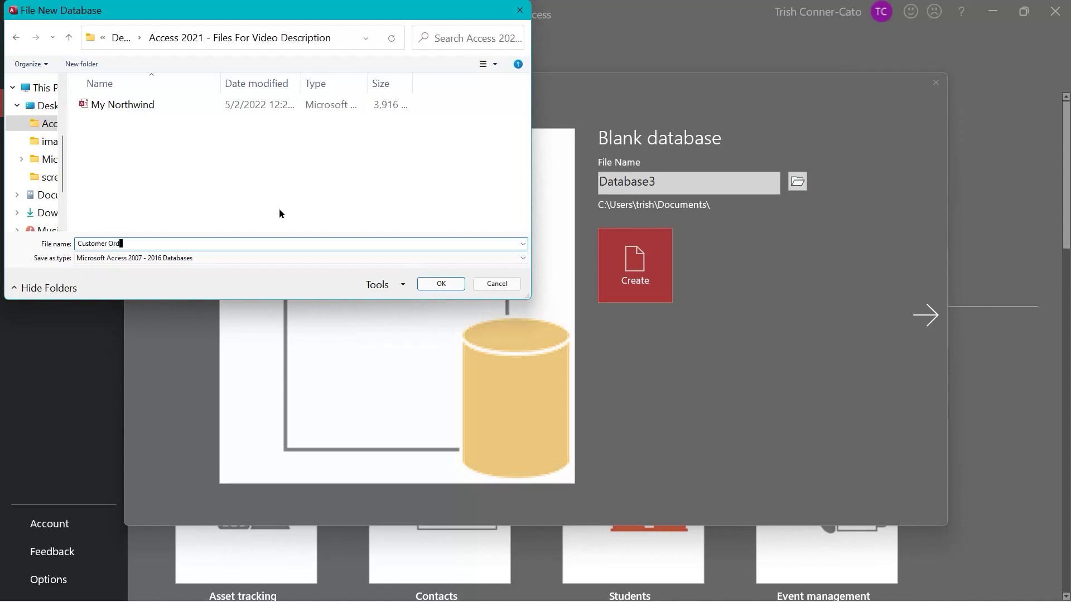
{"action": "type", "text": "ers"}
{"action": "left_click", "coordinate": [435, 285]}
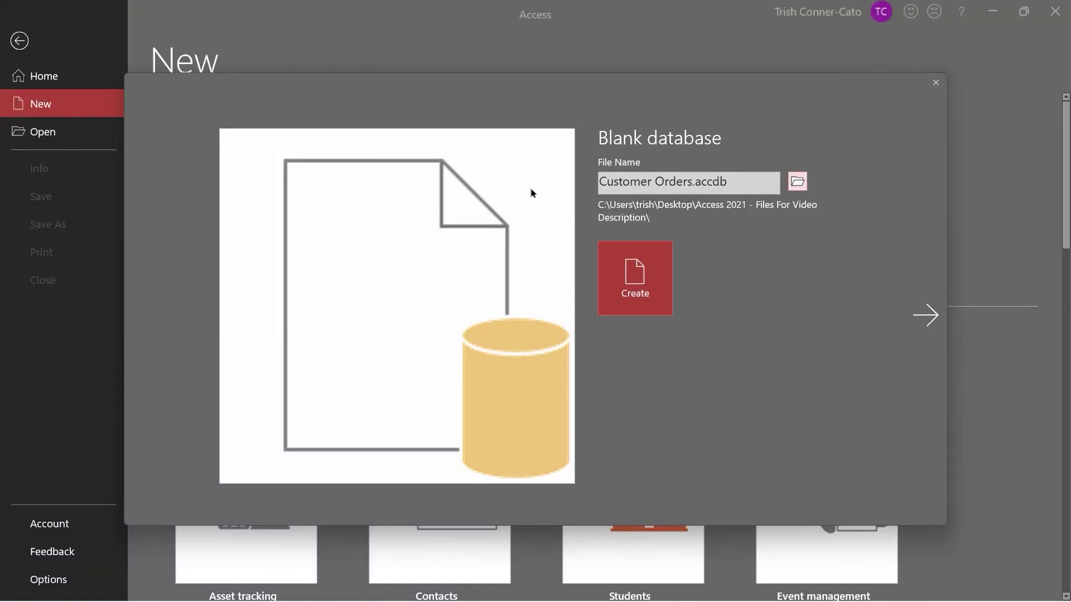
{"action": "left_click", "coordinate": [650, 284]}
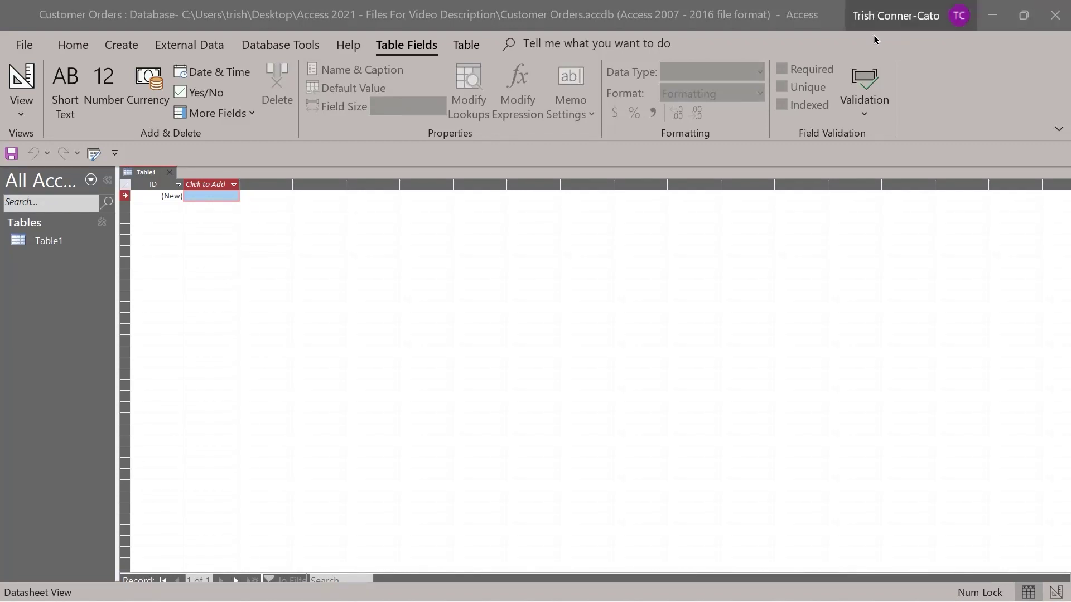
Step: Switch the new table to Design View, saving it as tblCustomers
{"action": "right_click", "coordinate": [148, 178]}
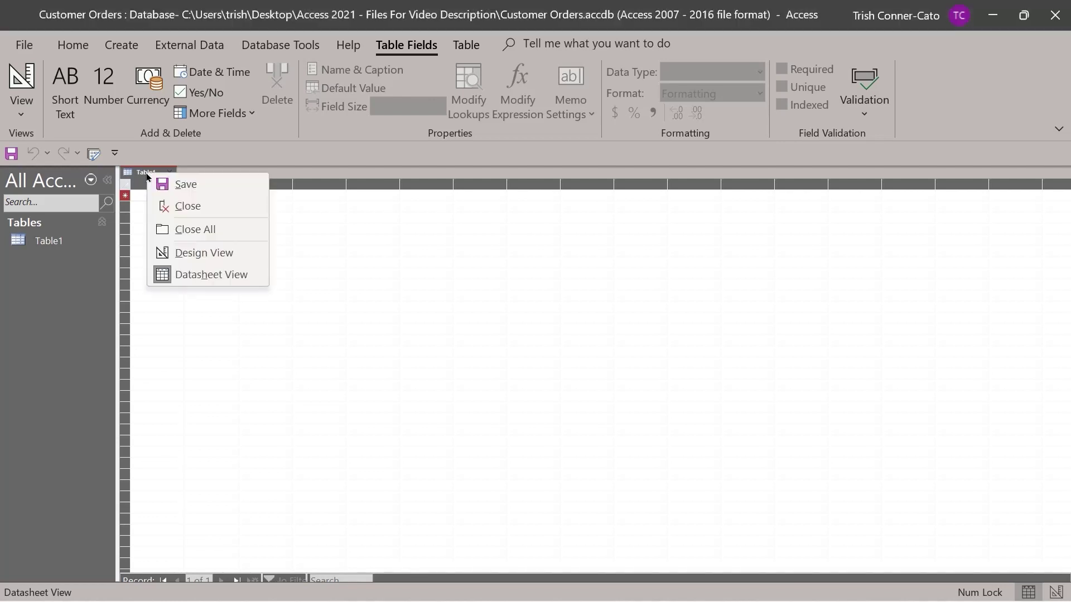
{"action": "left_click", "coordinate": [193, 260]}
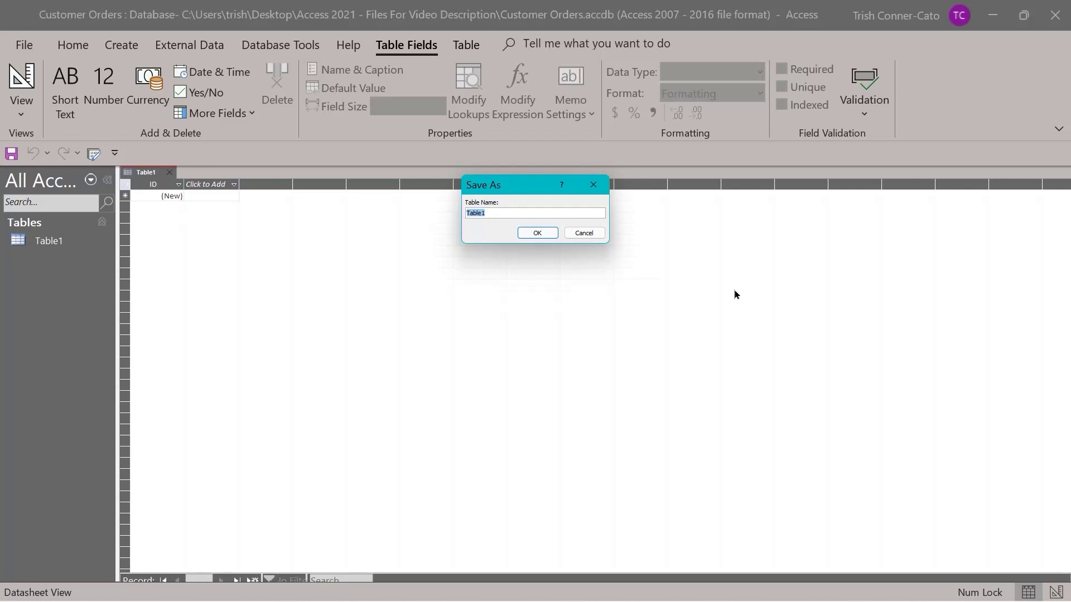
{"action": "type", "text": "tbl"}
{"action": "type", "text": "Customers"}
{"action": "left_click", "coordinate": [537, 233]}
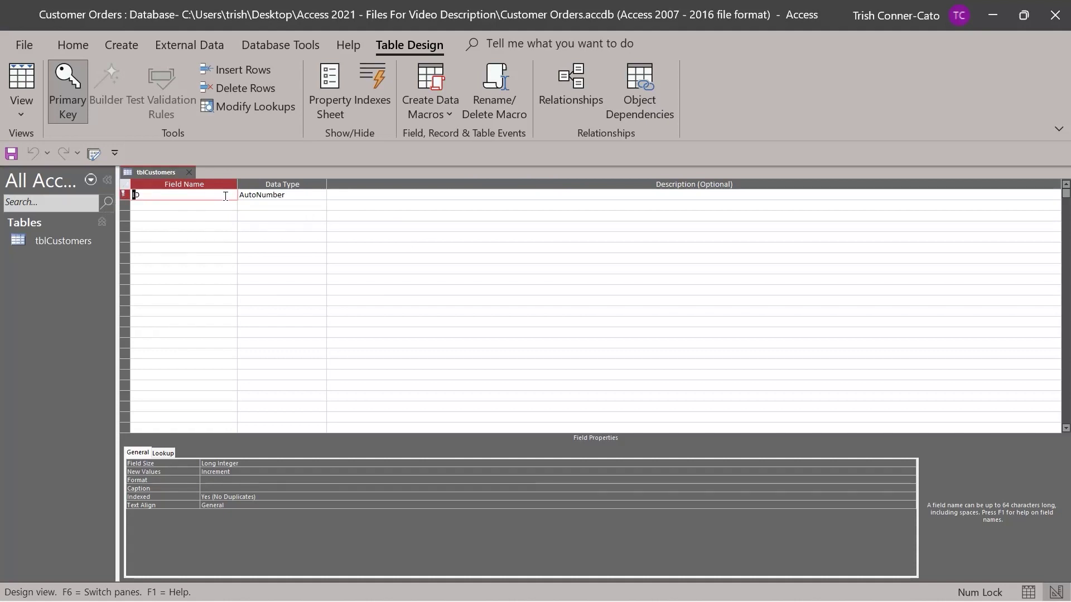
Step: Rename the primary key field of tblCustomers as CustomerID and leave its description blank
{"action": "type", "text": "Customer"}
{"action": "left_click", "coordinate": [228, 205]}
{"action": "left_click", "coordinate": [173, 195]}
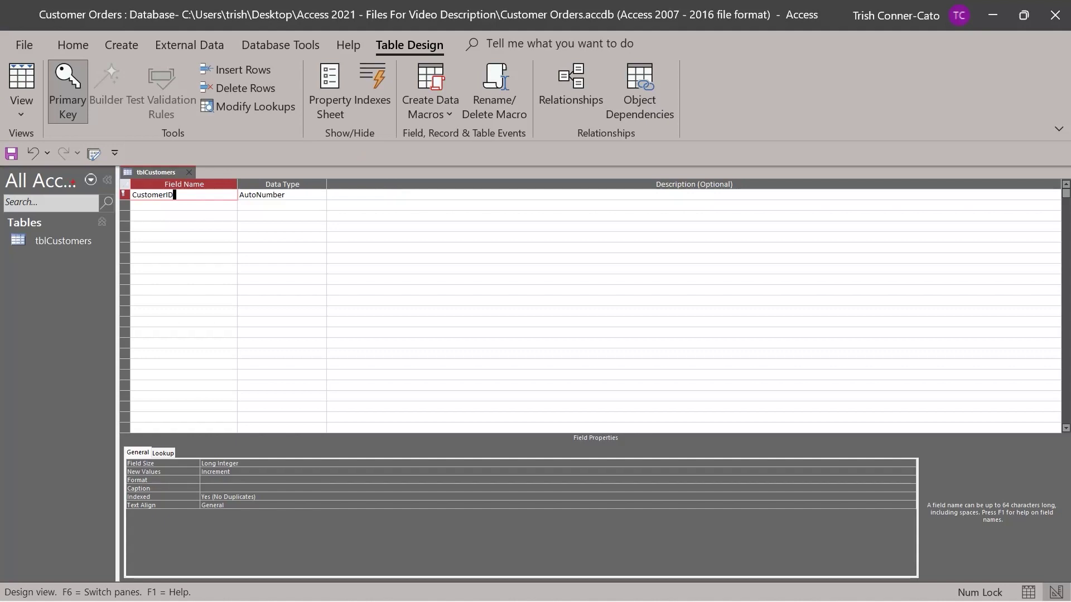
{"action": "left_click_drag", "start_coordinate": [124, 202], "coordinate": [135, 256]}
{"action": "key", "text": "Escape"}
{"action": "left_click", "coordinate": [289, 195]}
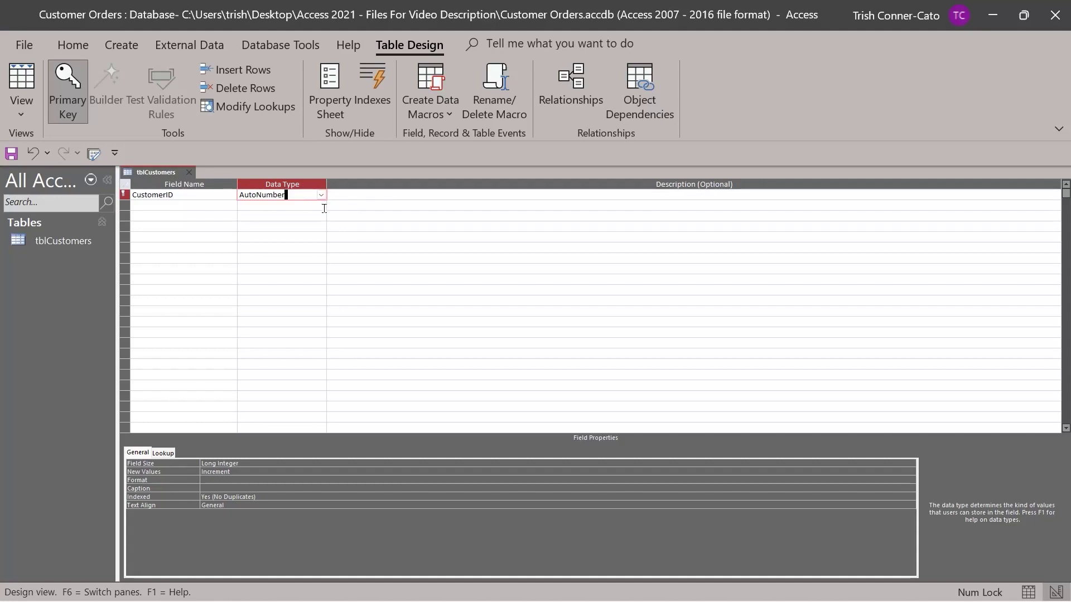
{"action": "left_click", "coordinate": [357, 194]}
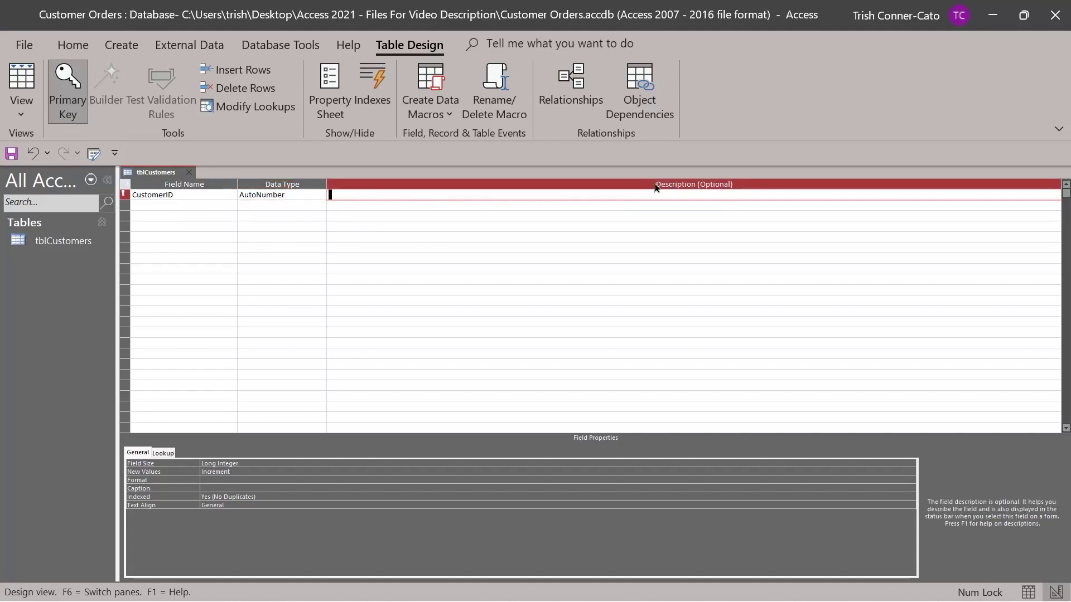
Step: Add a CompanyName field with the Short Text data type and the description "Customer Company Name"
{"action": "left_click", "coordinate": [181, 203]}
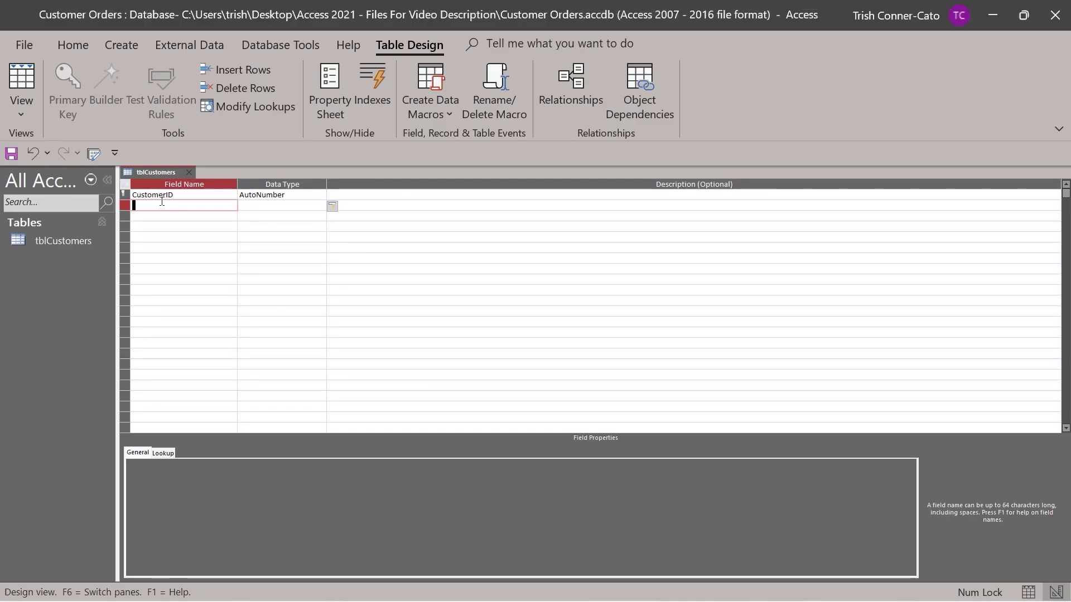
{"action": "type", "text": "CompanyName"}
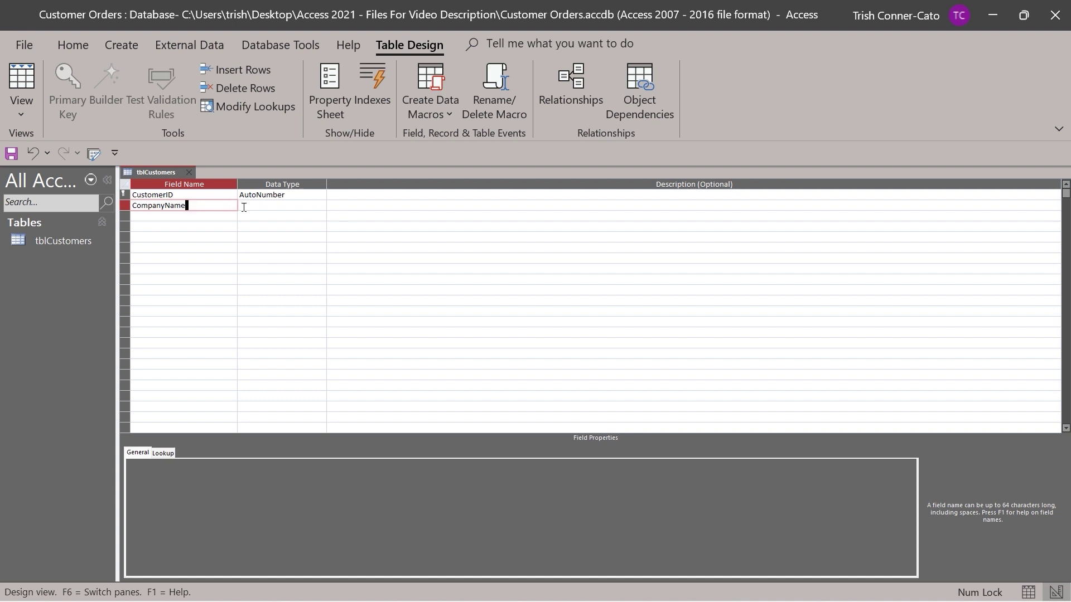
{"action": "key", "text": "Tab"}
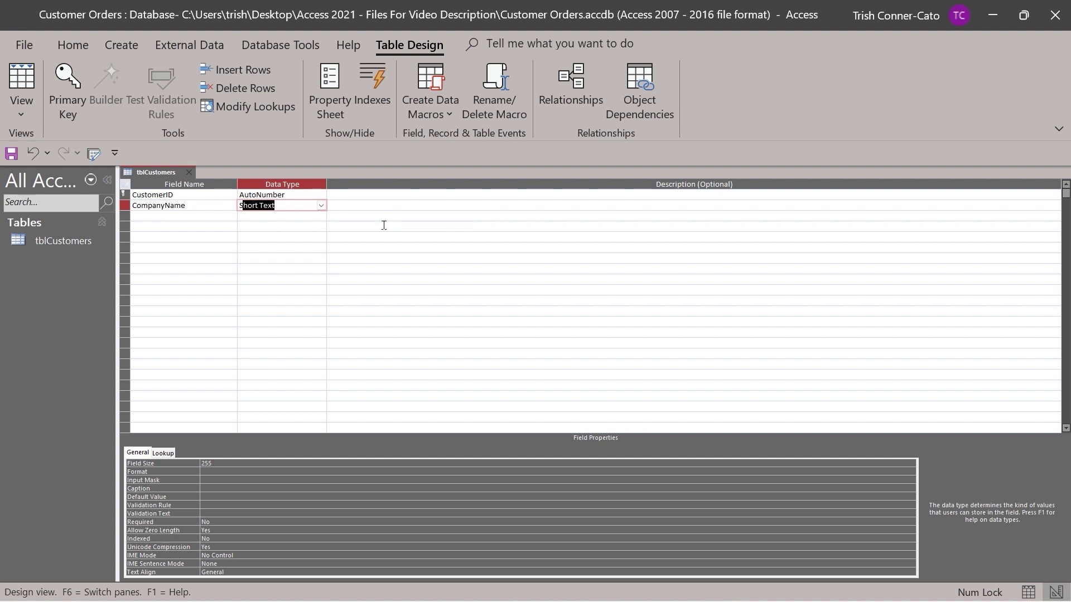
{"action": "left_click", "coordinate": [321, 206]}
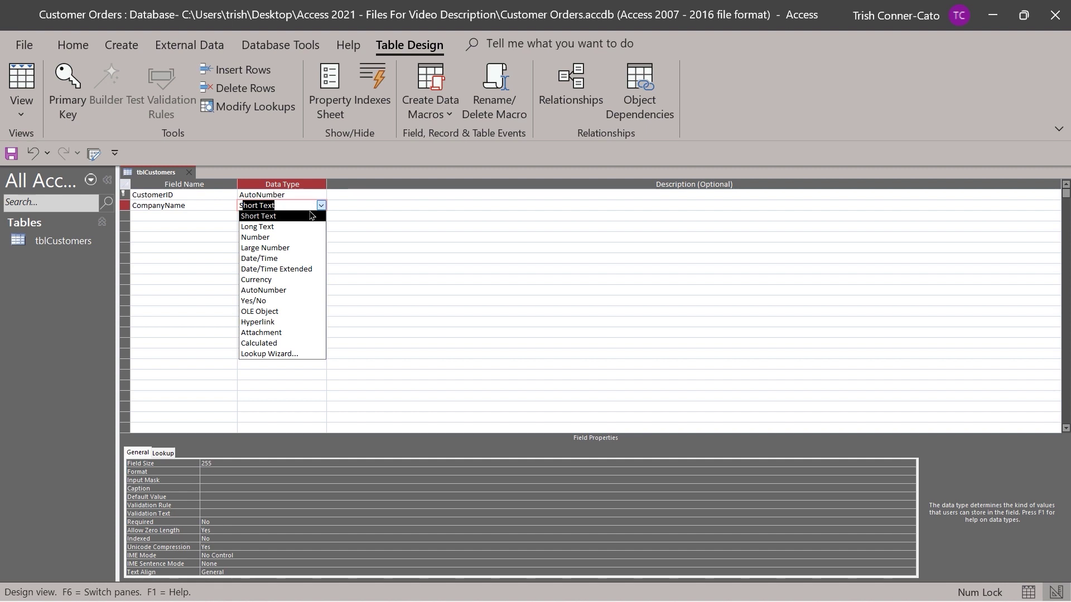
{"action": "left_click", "coordinate": [358, 207]}
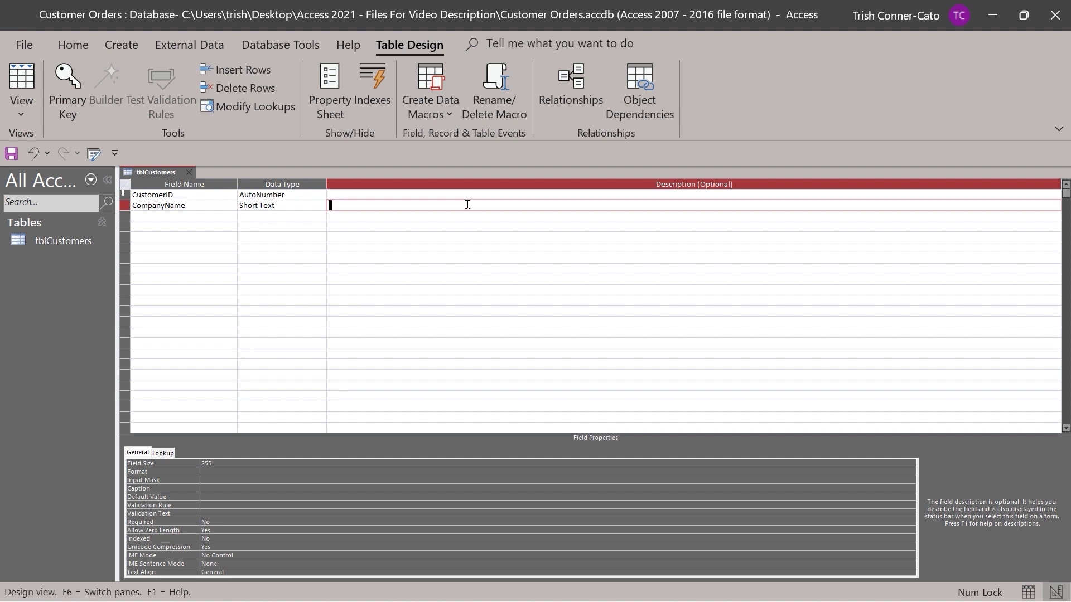
{"action": "type", "text": "Customer Company Name"}
{"action": "key", "text": "Return"}
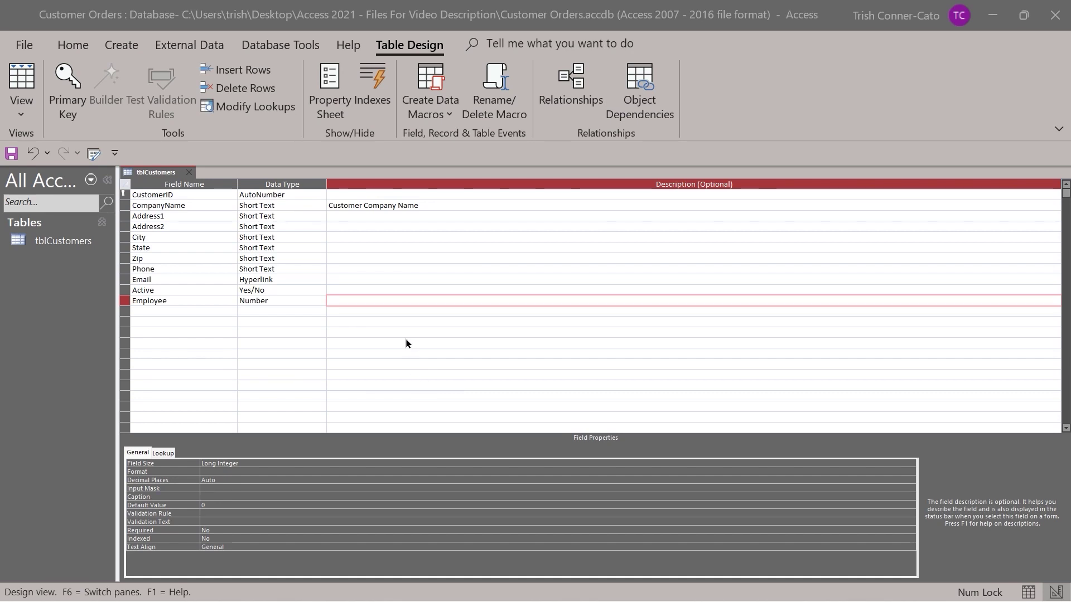
Step: Describe the Active field as "Is the customer currently active?" and the Employee field as "Please select an employee from the list."
{"action": "left_click", "coordinate": [339, 290]}
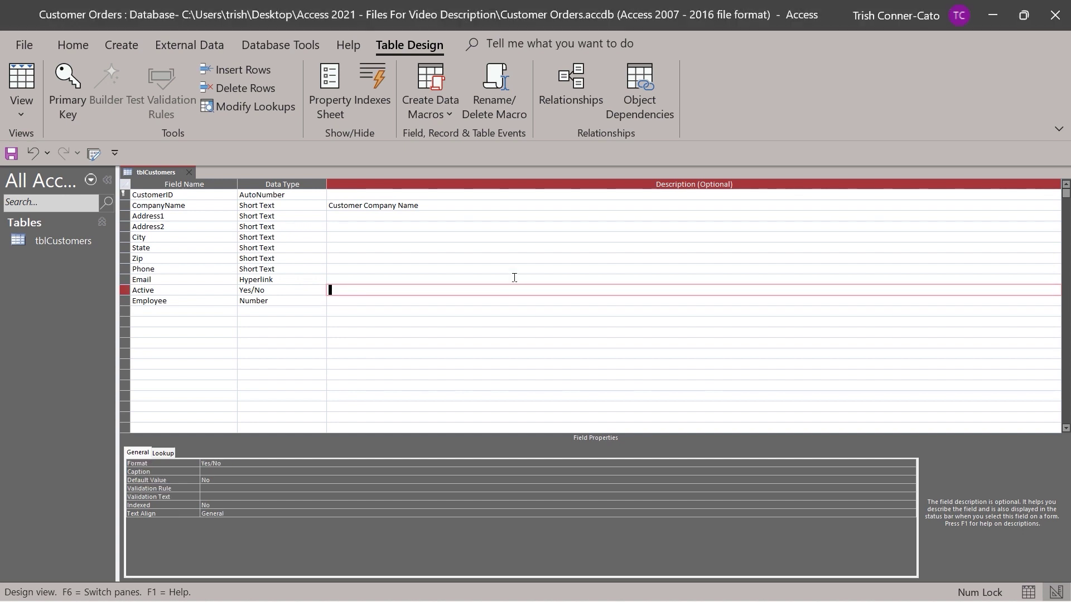
{"action": "type", "text": "Is the customer curr"}
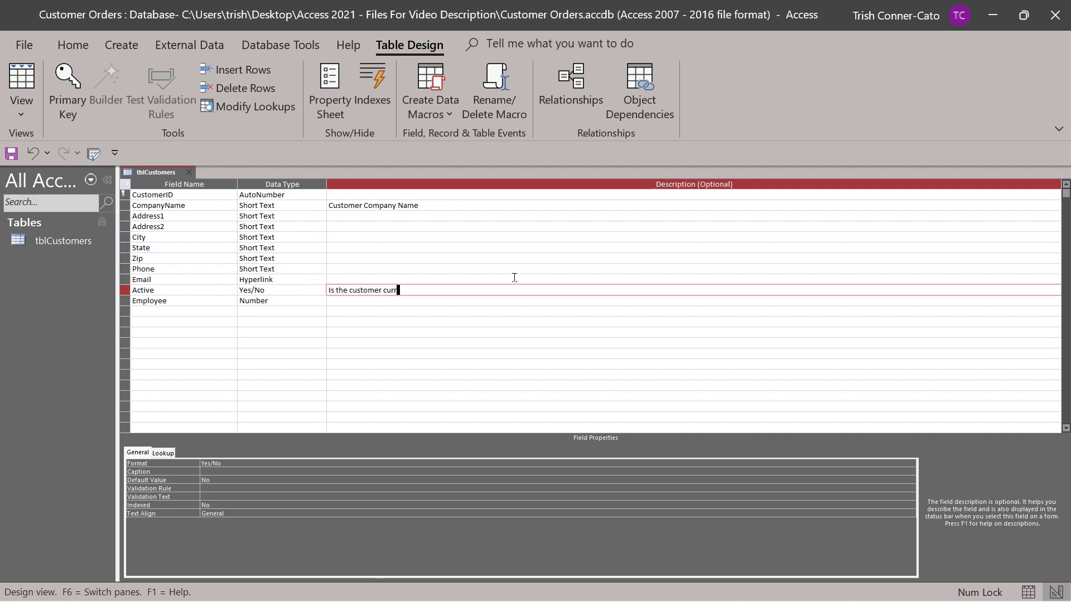
{"action": "type", "text": "ently active?"}
{"action": "left_click", "coordinate": [344, 301]}
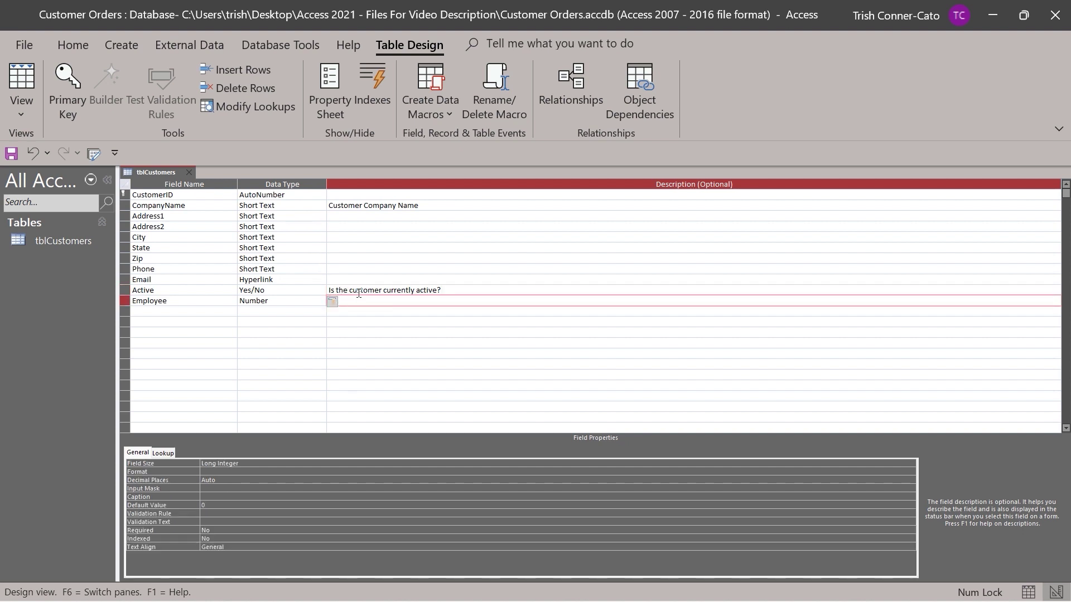
{"action": "type", "text": "Please select an employee from the list."}
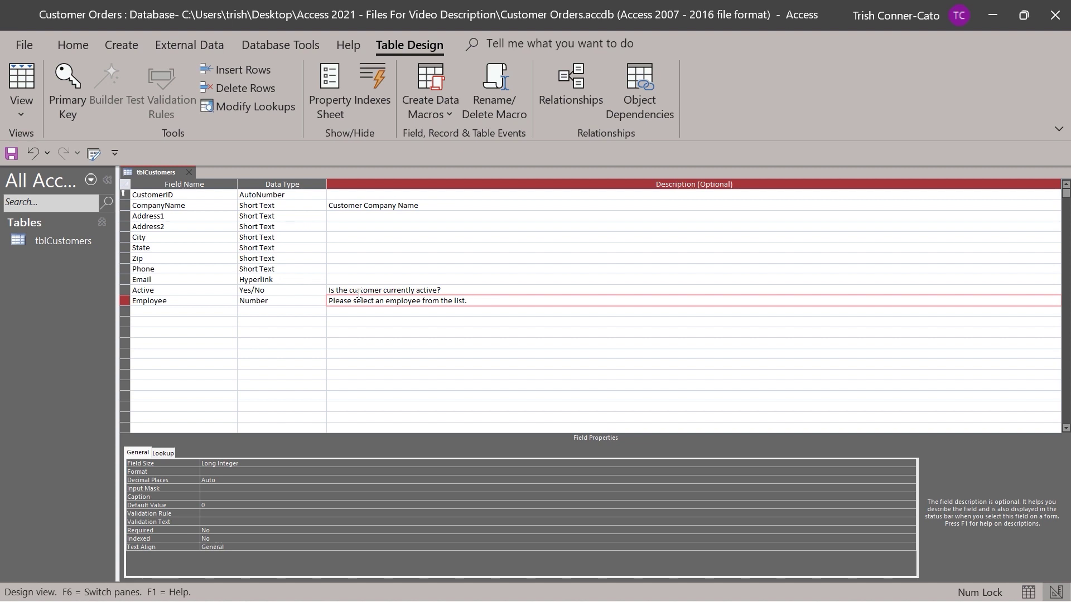
Step: Remove the period at the end of the Employee field's description
{"action": "key", "text": "BackSpace"}
{"action": "left_click_drag", "start_coordinate": [139, 443], "coordinate": [139, 385]}
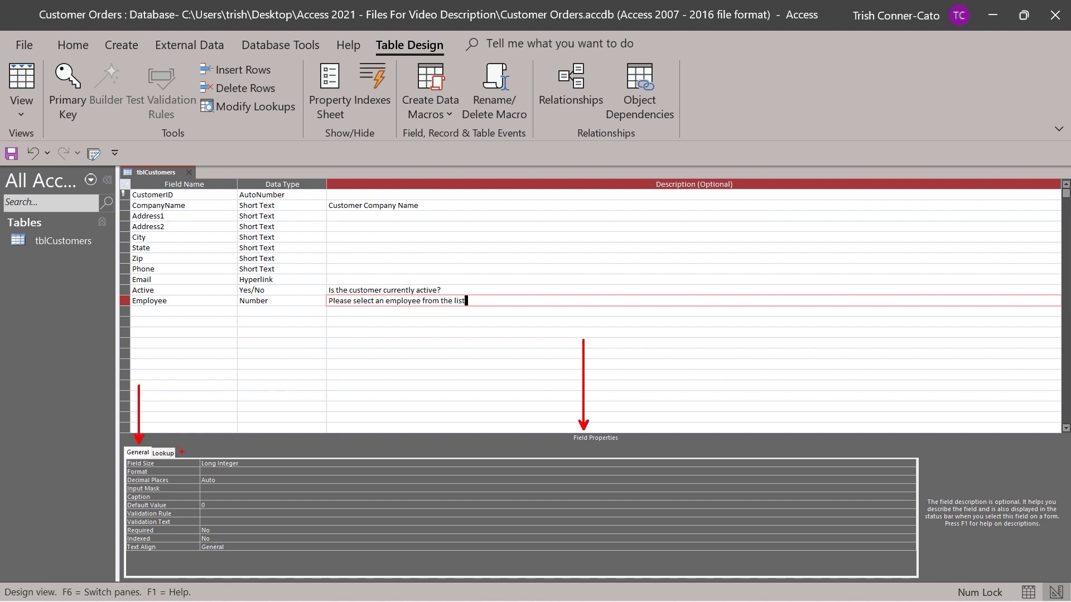
{"action": "left_click_drag", "start_coordinate": [176, 452], "coordinate": [257, 452]}
{"action": "key", "text": "Escape"}
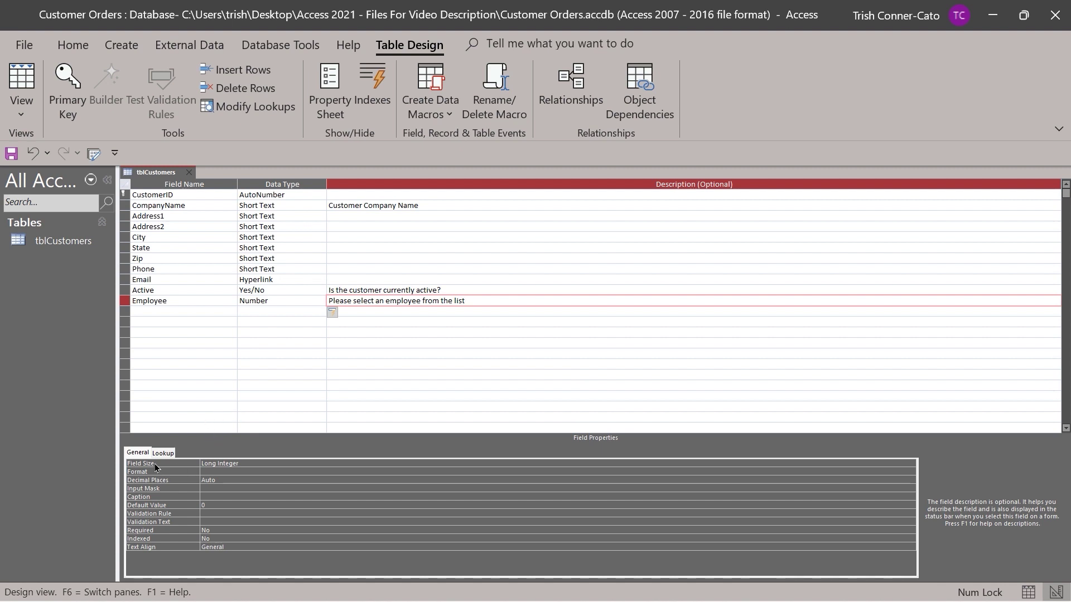
Step: Set the State field's size to 2 and its format to ">"
{"action": "left_click", "coordinate": [139, 453]}
{"action": "left_click", "coordinate": [161, 249]}
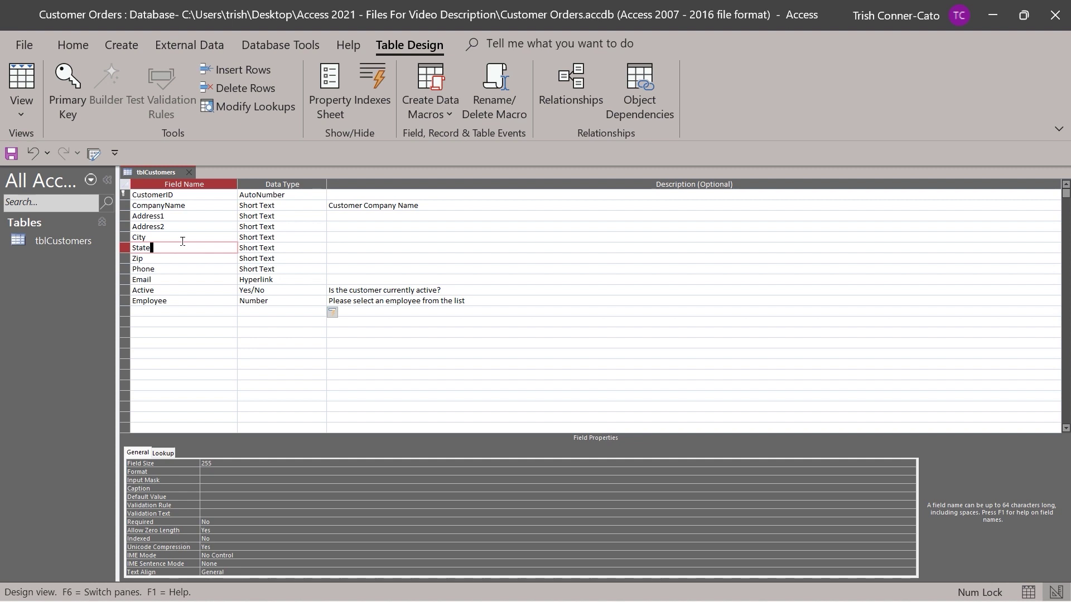
{"action": "left_click", "coordinate": [208, 463]}
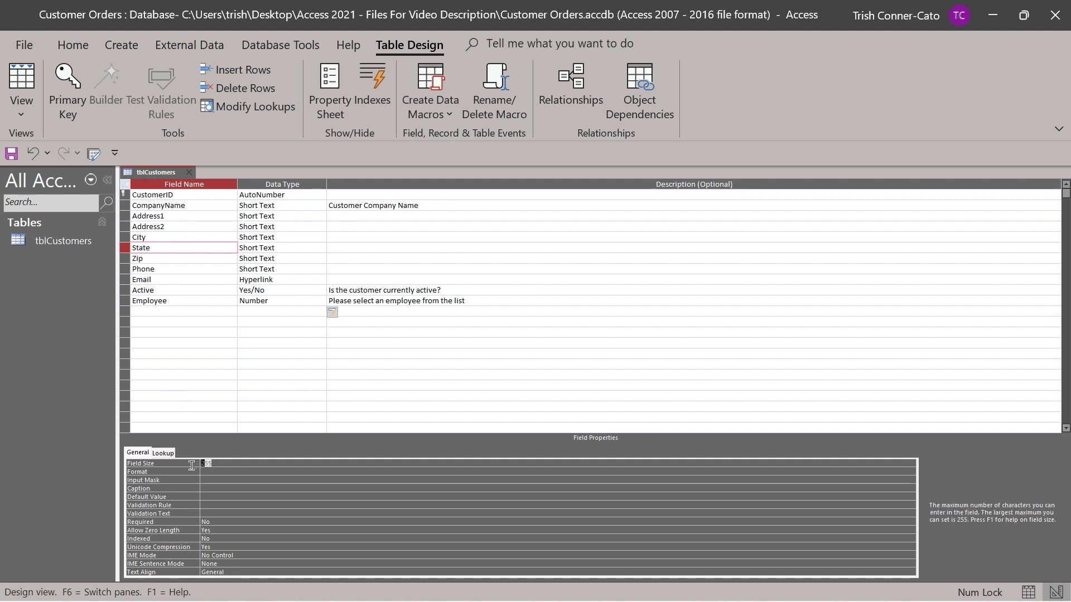
{"action": "type", "text": "2"}
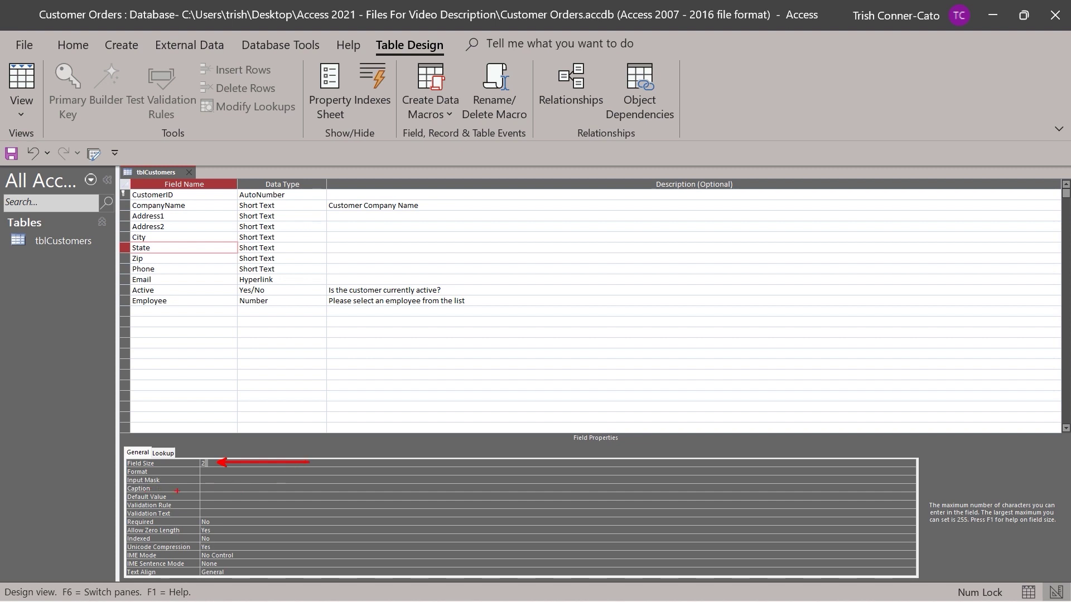
{"action": "left_click", "coordinate": [209, 472]}
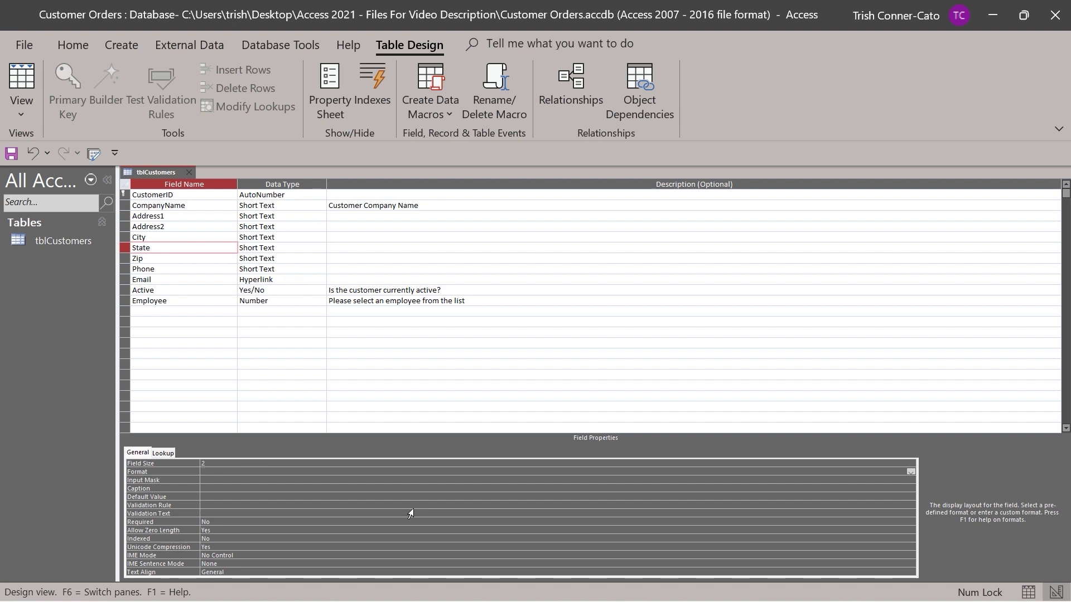
{"action": "type", "text": ">"}
Step: Start the Input Mask Wizard for the Phone field, saving the table first, and choose the Phone Number mask
{"action": "left_click", "coordinate": [154, 268]}
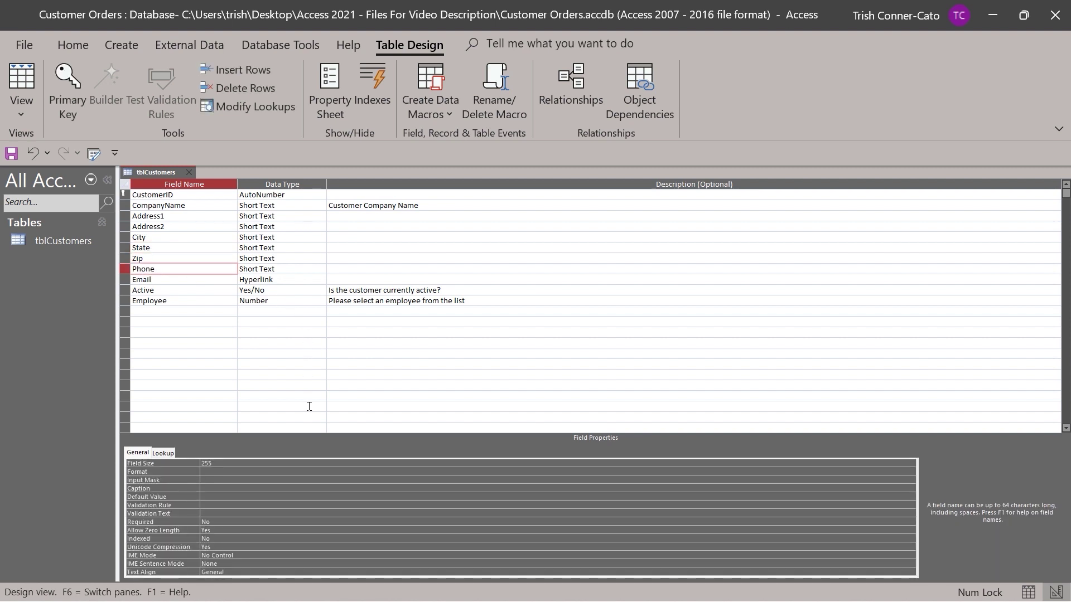
{"action": "left_click", "coordinate": [212, 480]}
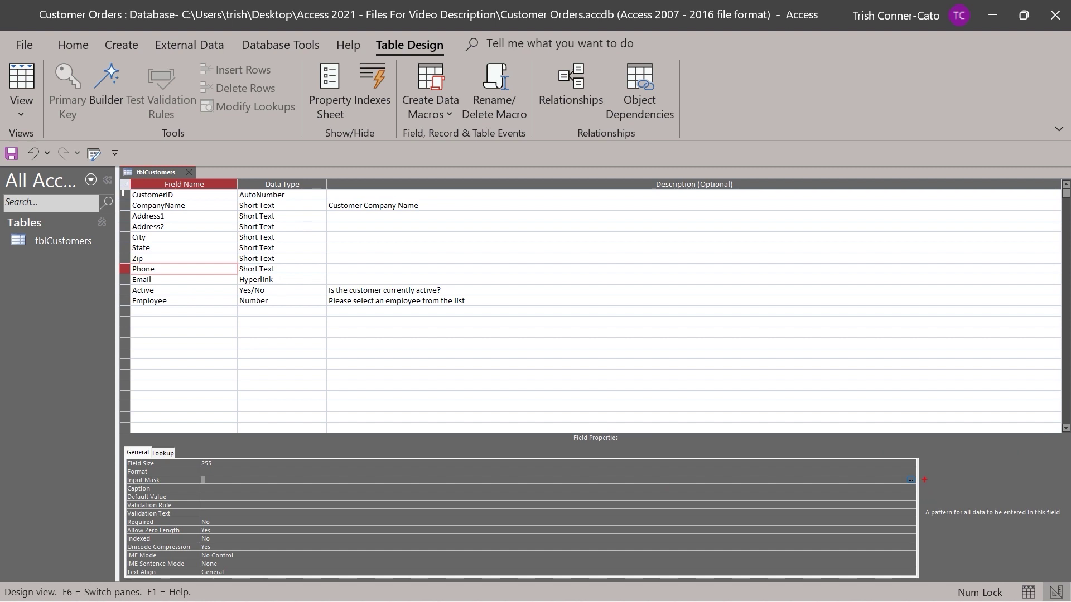
{"action": "left_click_drag", "start_coordinate": [924, 480], "coordinate": [1007, 479]}
{"action": "left_click", "coordinate": [911, 481]}
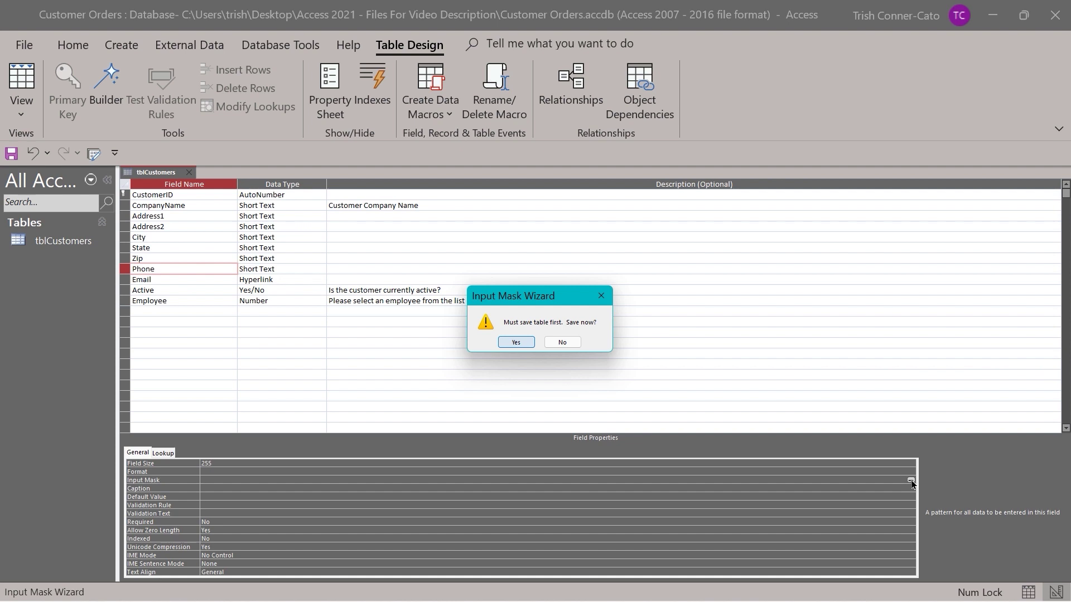
{"action": "key", "text": "Return"}
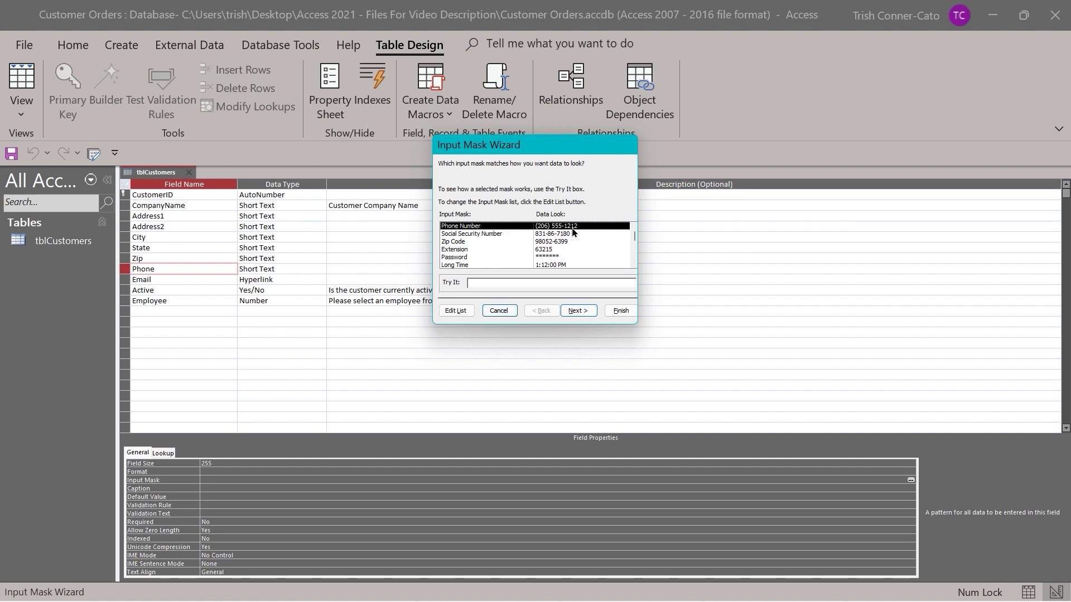
{"action": "left_click", "coordinate": [580, 316]}
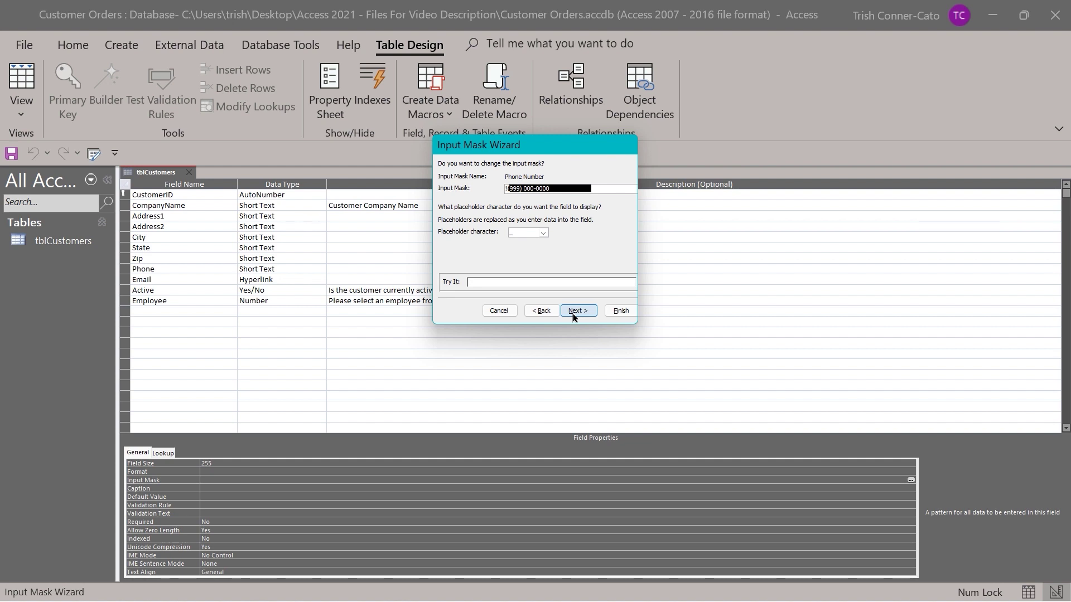
{"action": "left_click", "coordinate": [508, 189]}
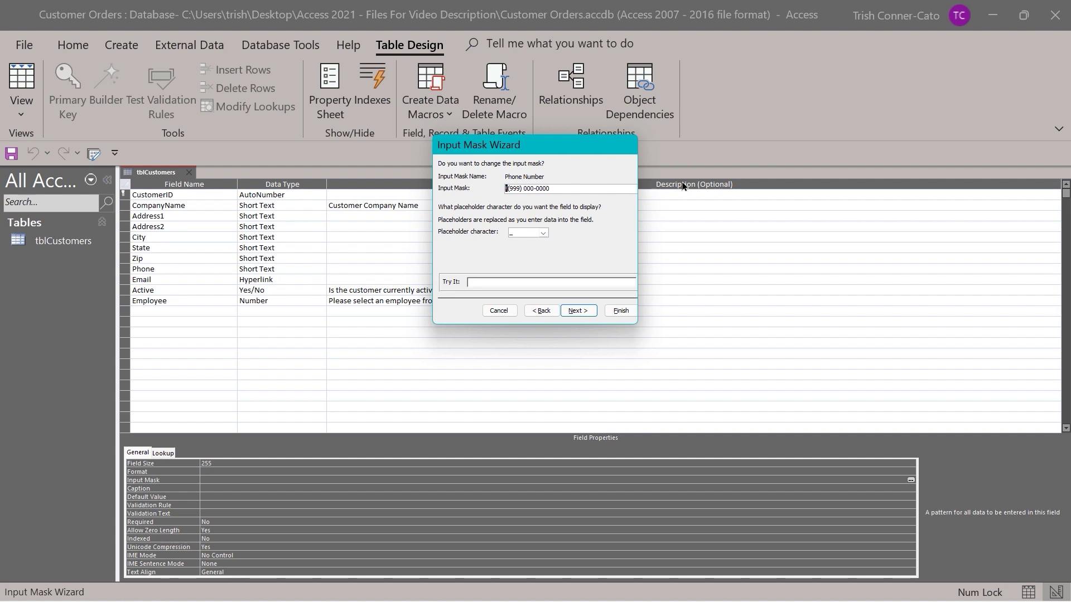
{"action": "key", "text": "Delete"}
{"action": "key", "text": "Delete"}
{"action": "type", "text": "0"}
{"action": "key", "text": "BackSpace"}
{"action": "type", "text": "("}
{"action": "key", "text": "Delete"}
{"action": "type", "text": "0"}
{"action": "key", "text": "shift+Right"}
{"action": "type", "text": "0"}
{"action": "left_click", "coordinate": [543, 232]}
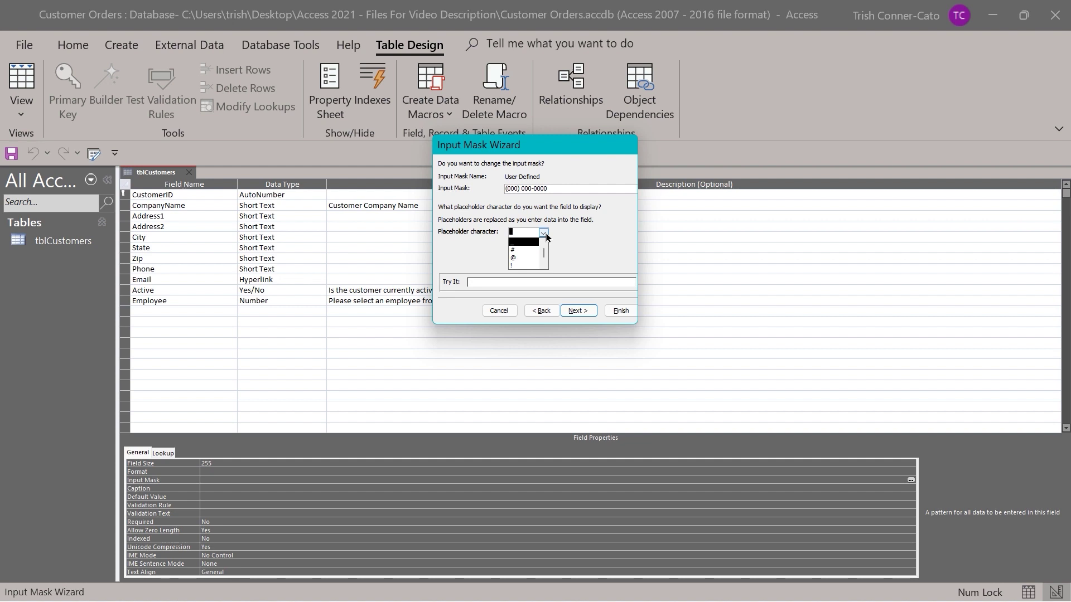
{"action": "left_click", "coordinate": [545, 233]}
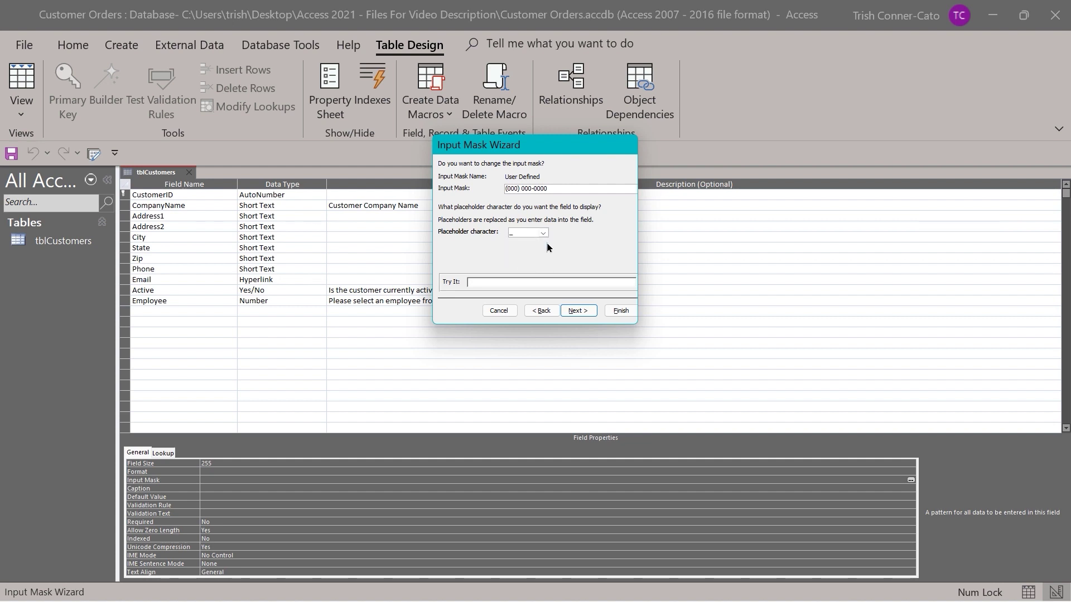
Step: Store the phone data with the symbols in the mask and finish the Input Mask Wizard
{"action": "left_click", "coordinate": [574, 311]}
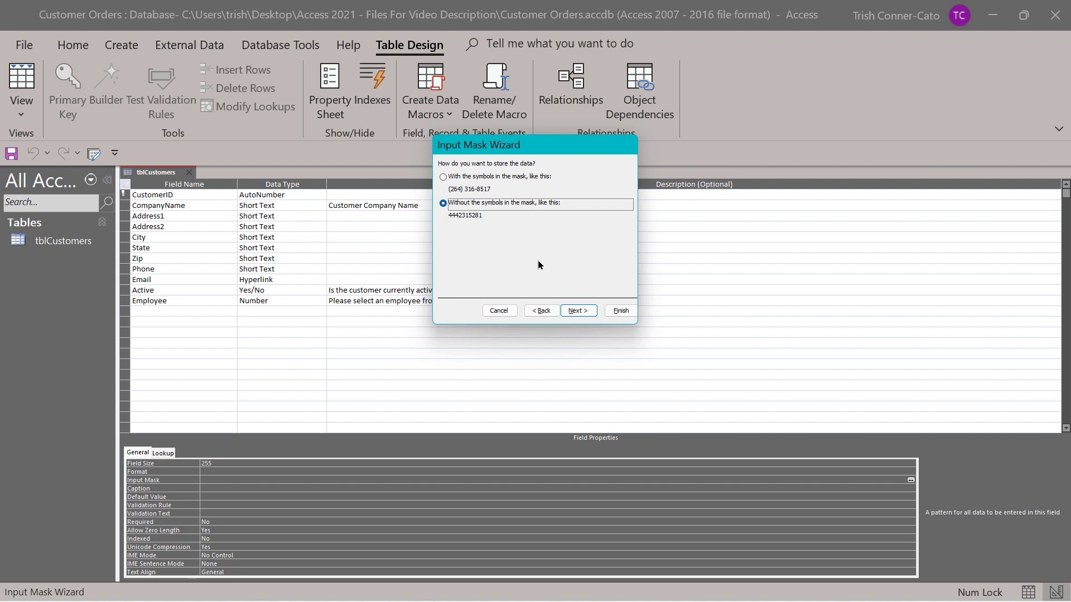
{"action": "left_click", "coordinate": [444, 178]}
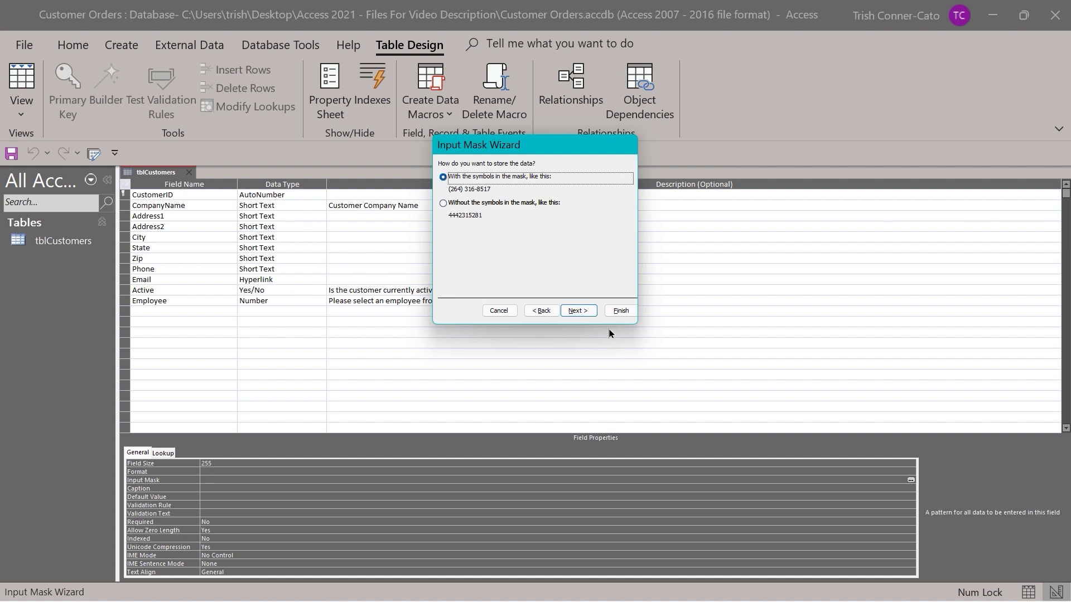
{"action": "left_click", "coordinate": [580, 311]}
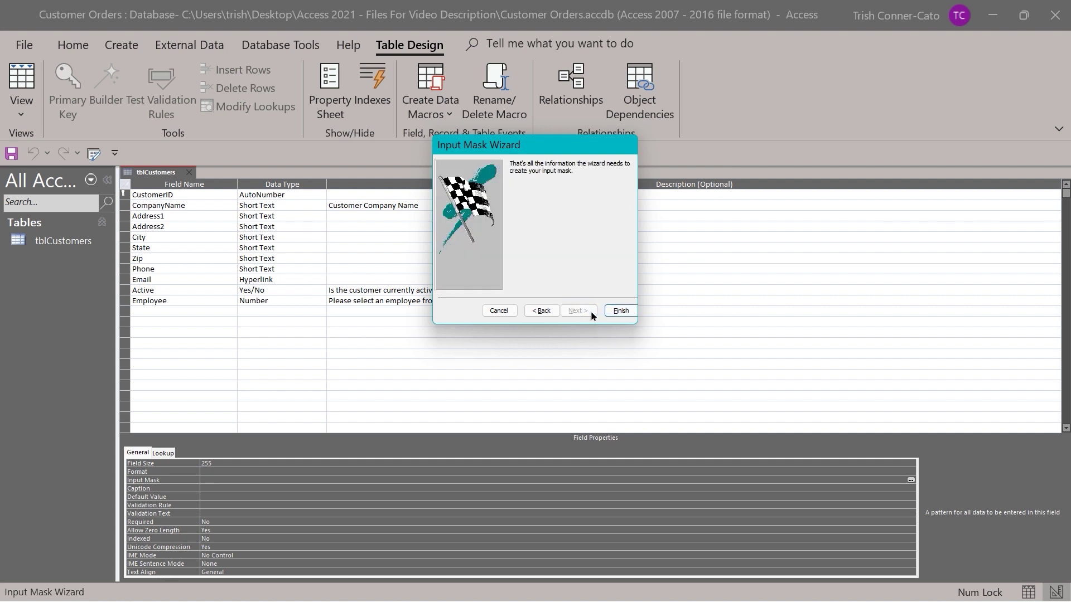
{"action": "left_click", "coordinate": [621, 311]}
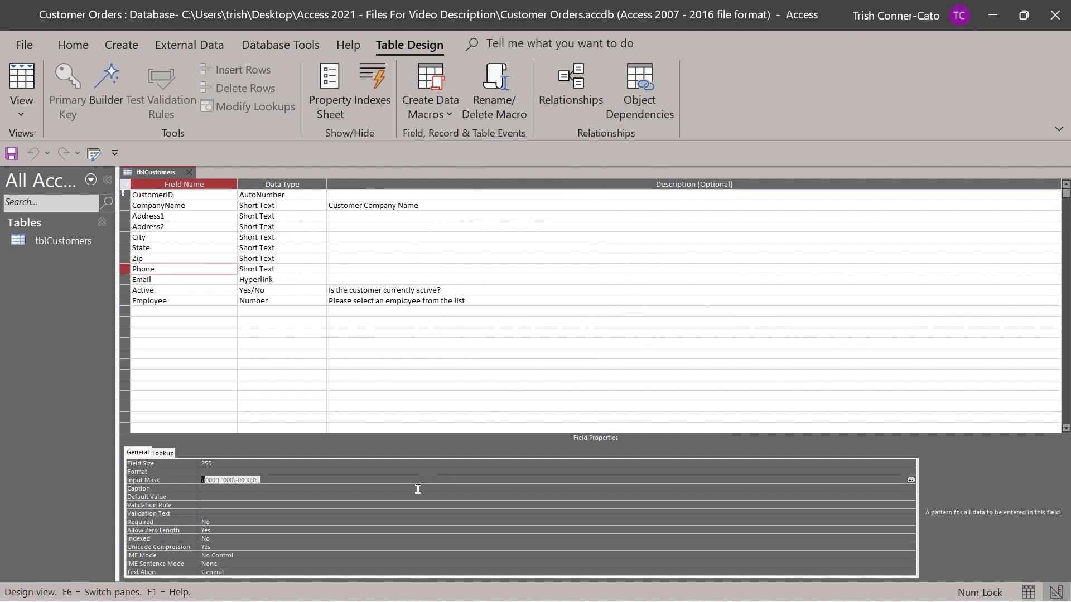
{"action": "left_click", "coordinate": [329, 496]}
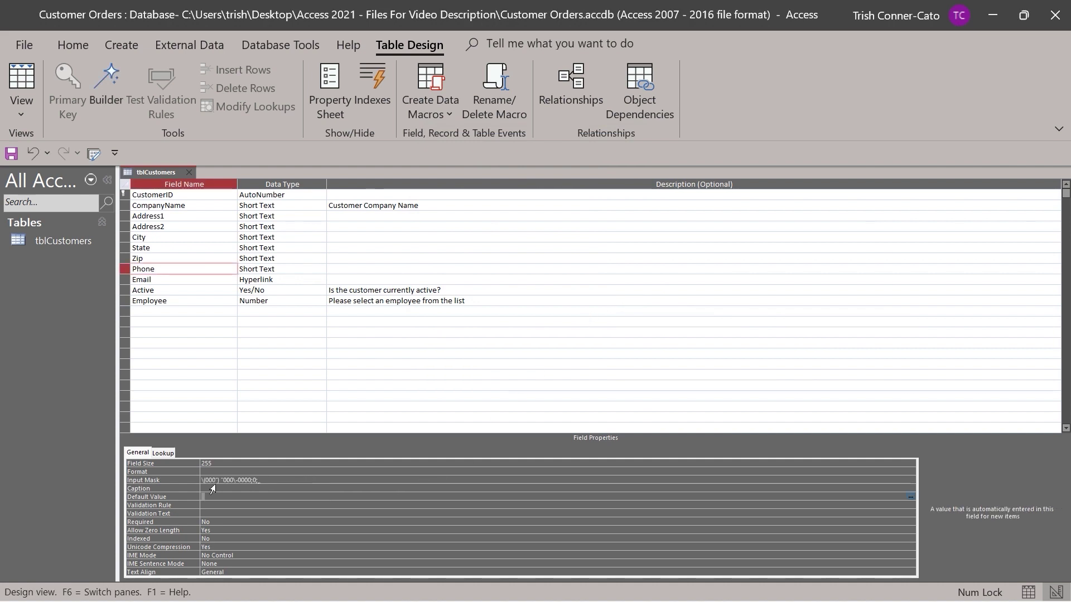
{"action": "left_click", "coordinate": [280, 481]}
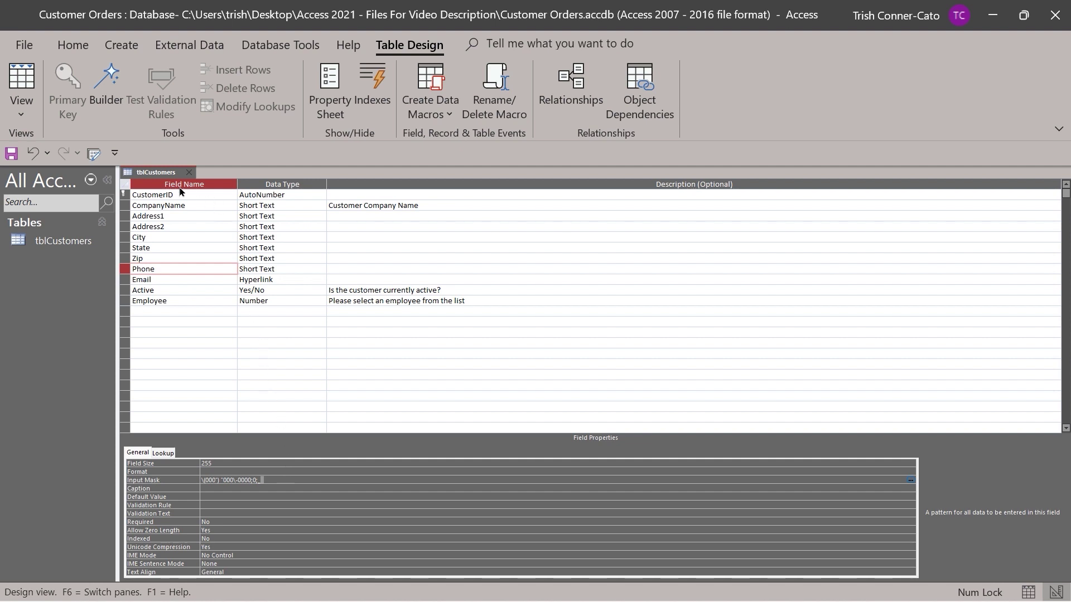
Step: Save tblCustomers and widen its CompanyName column in Datasheet View to fit the full heading
{"action": "right_click", "coordinate": [160, 175]}
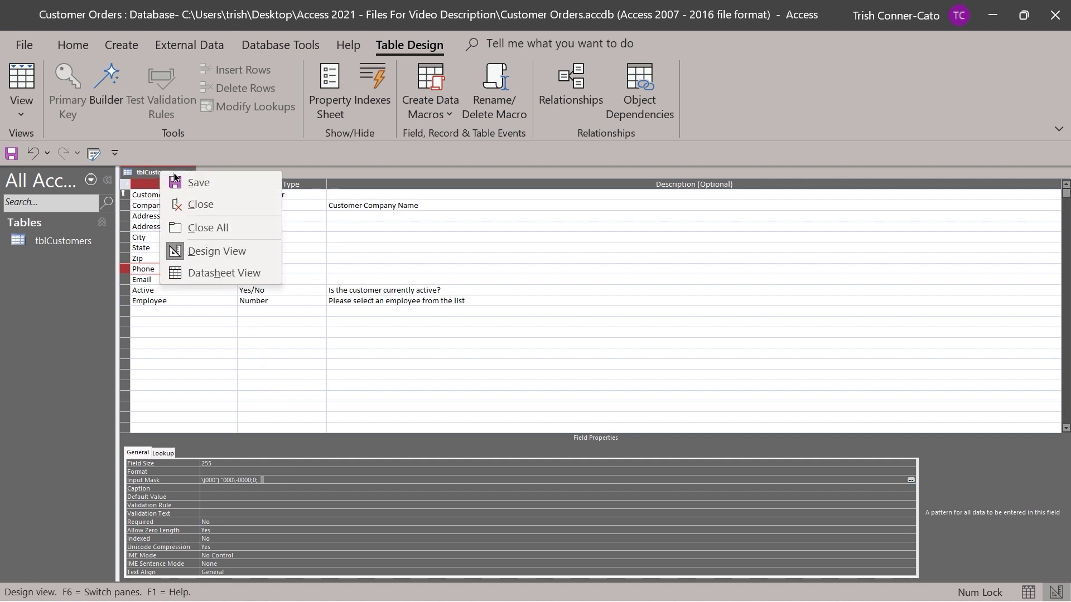
{"action": "left_click", "coordinate": [196, 184]}
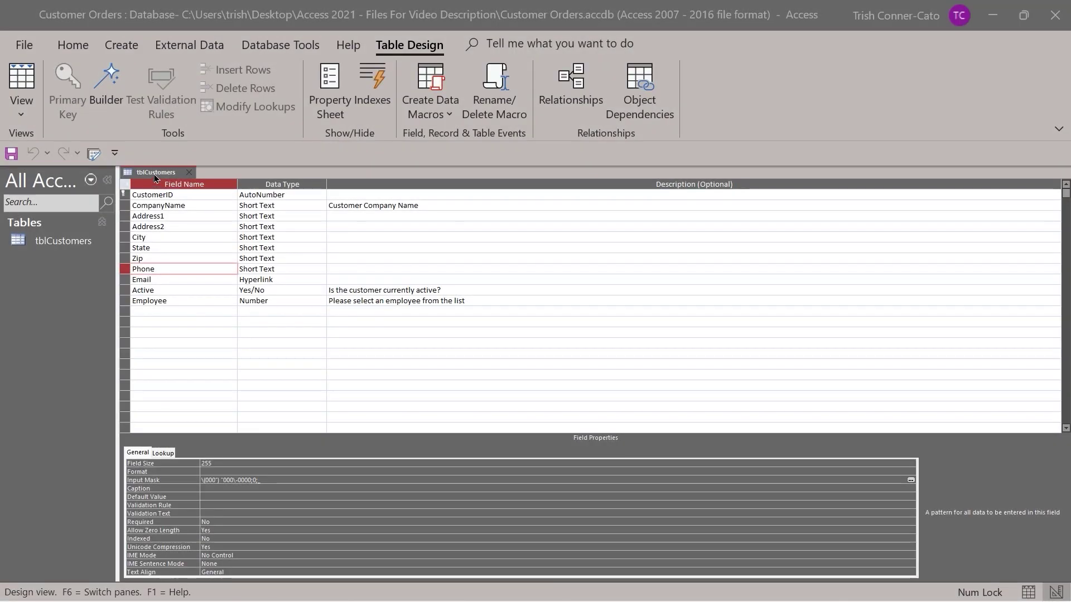
{"action": "right_click", "coordinate": [154, 173]}
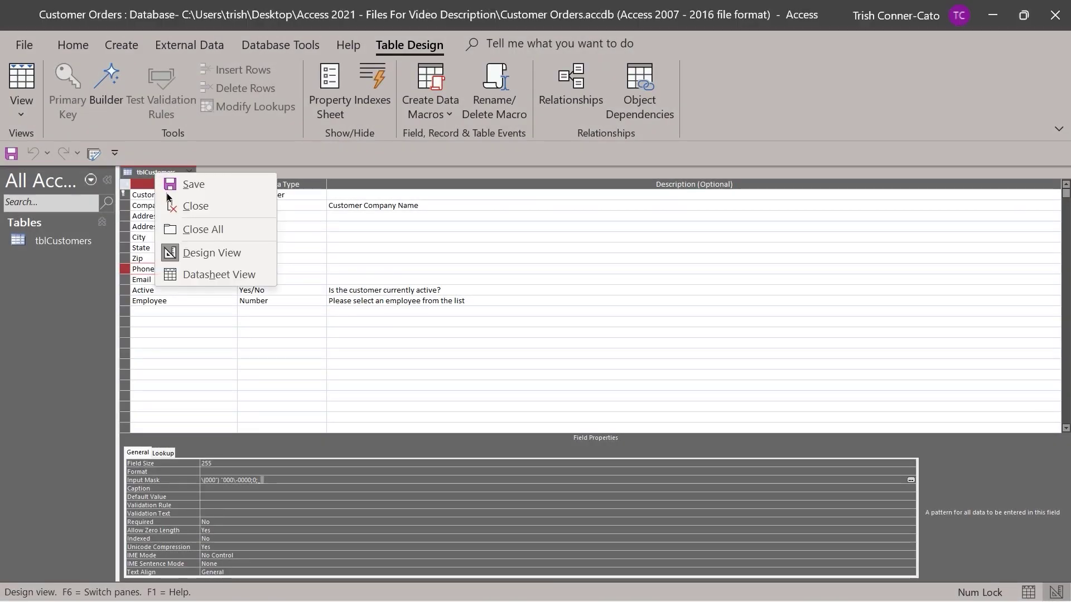
{"action": "left_click", "coordinate": [219, 275]}
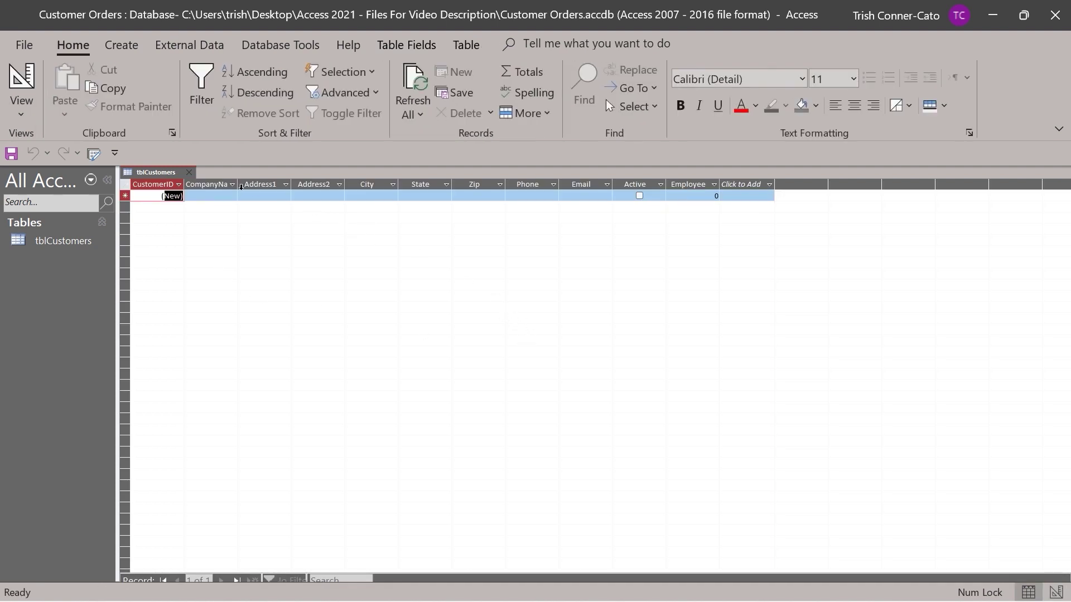
{"action": "left_click_drag", "start_coordinate": [238, 186], "coordinate": [271, 192]}
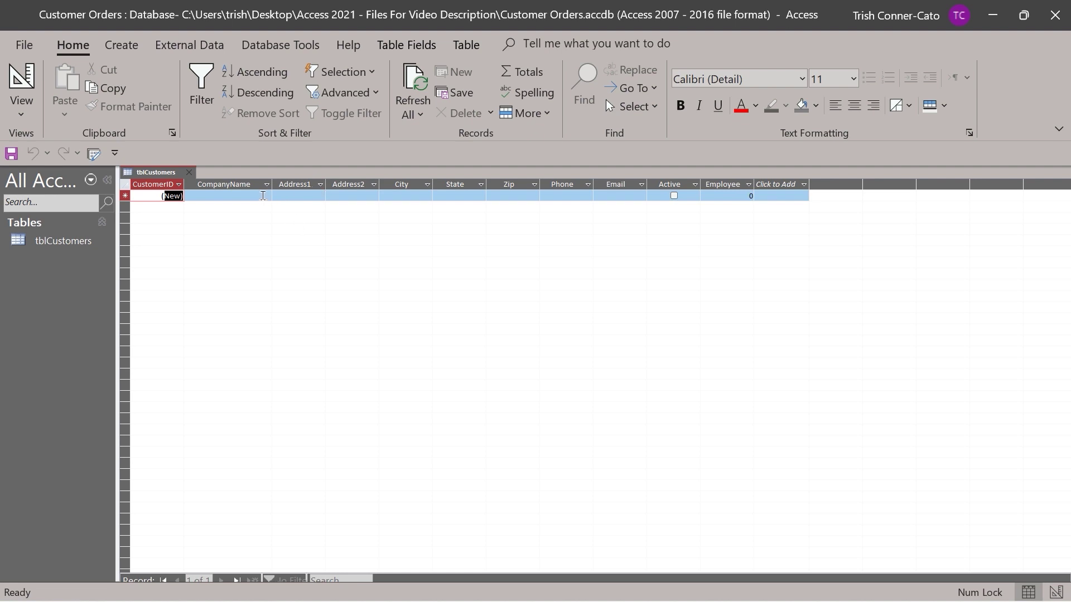
Step: Return tblCustomers to Design View and give the CompanyName field the caption "Company Name"
{"action": "right_click", "coordinate": [148, 173]}
{"action": "left_click", "coordinate": [196, 251]}
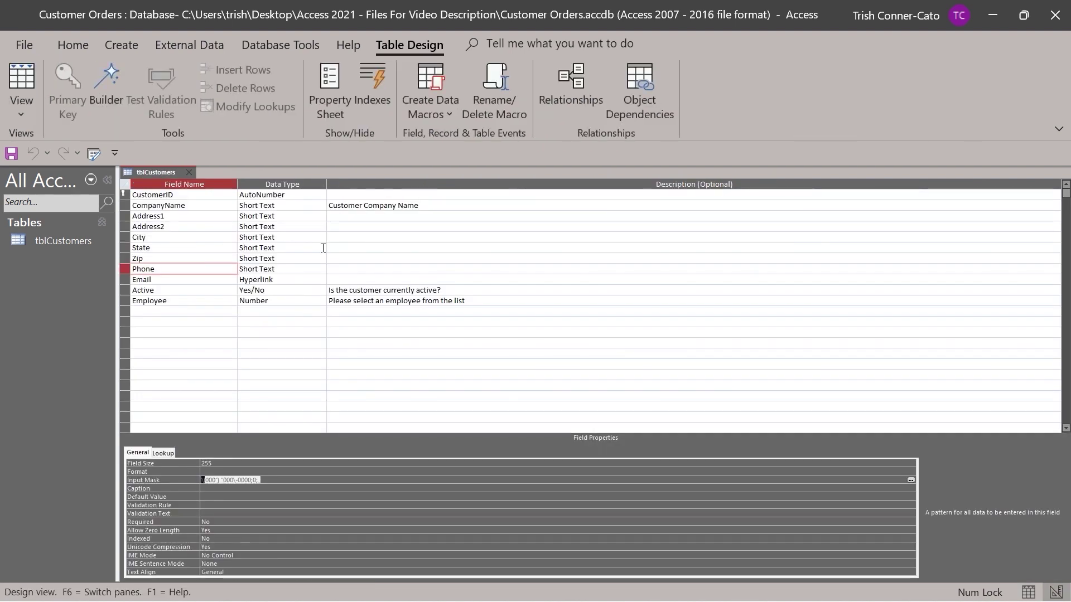
{"action": "left_click", "coordinate": [187, 206]}
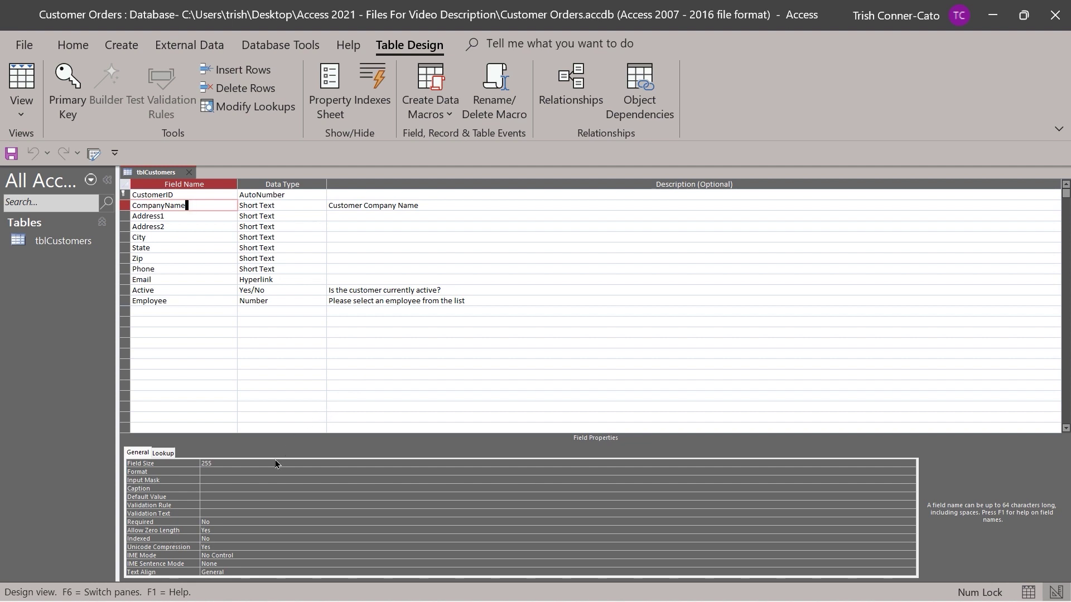
{"action": "left_click", "coordinate": [206, 488]}
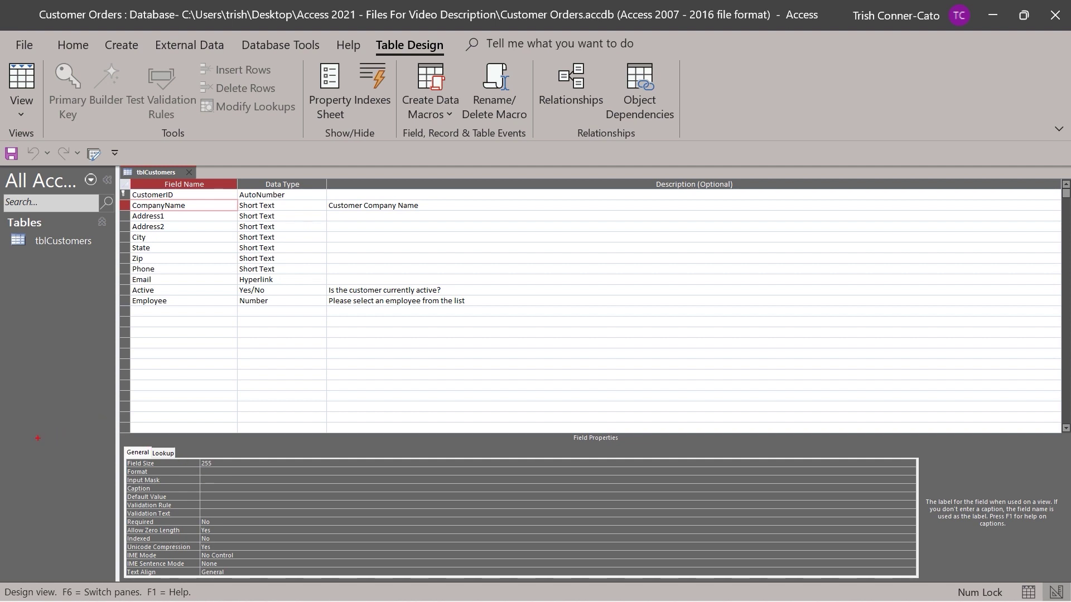
{"action": "left_click_drag", "start_coordinate": [203, 488], "coordinate": [286, 488]}
{"action": "key", "text": "Escape"}
{"action": "type", "text": "Company Name"}
{"action": "key", "text": "Down"}
{"action": "key", "text": "Down"}
{"action": "key", "text": "Down"}
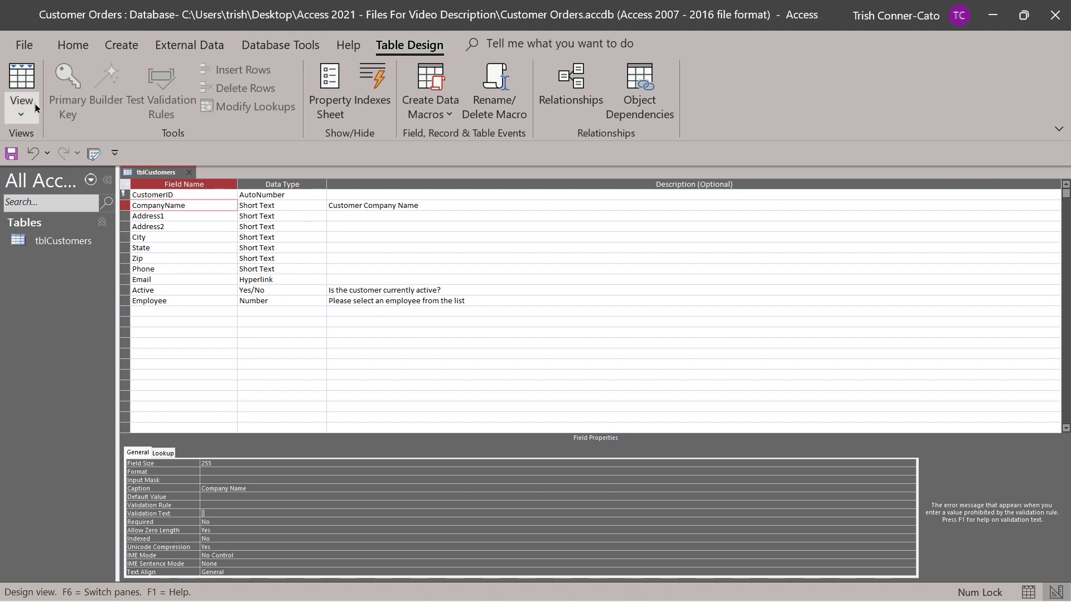
Step: Switch tblCustomers to Datasheet View, saving the table's changes
{"action": "left_click", "coordinate": [17, 114]}
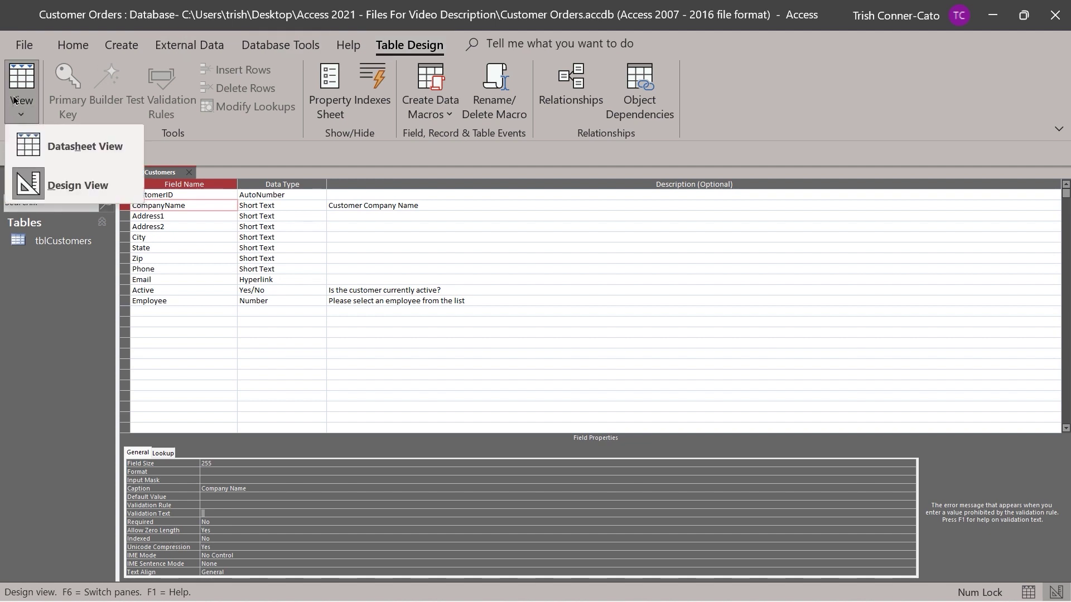
{"action": "left_click", "coordinate": [48, 147]}
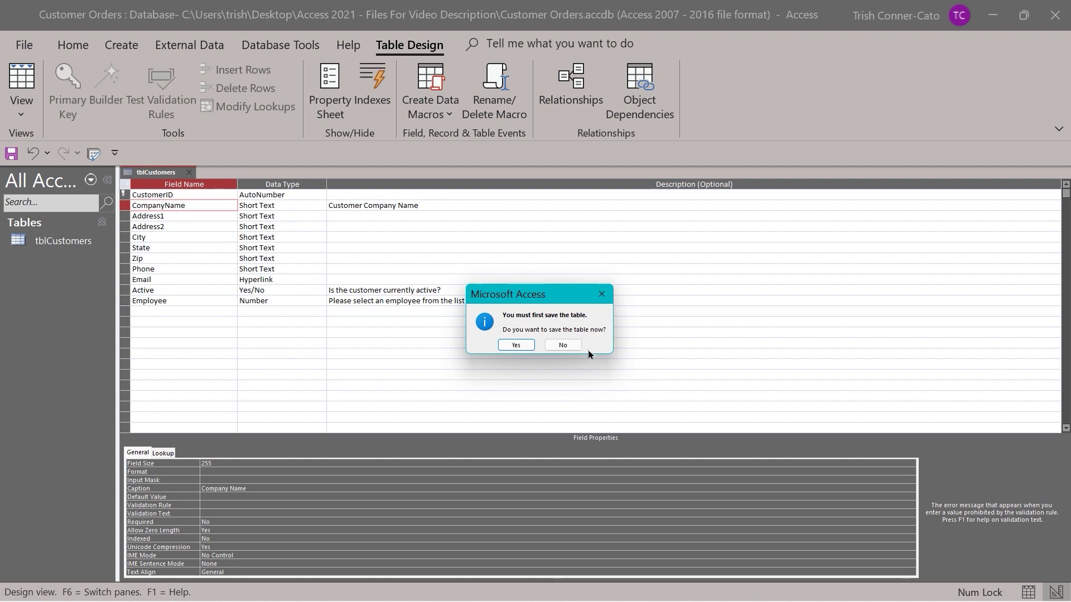
{"action": "left_click", "coordinate": [516, 345]}
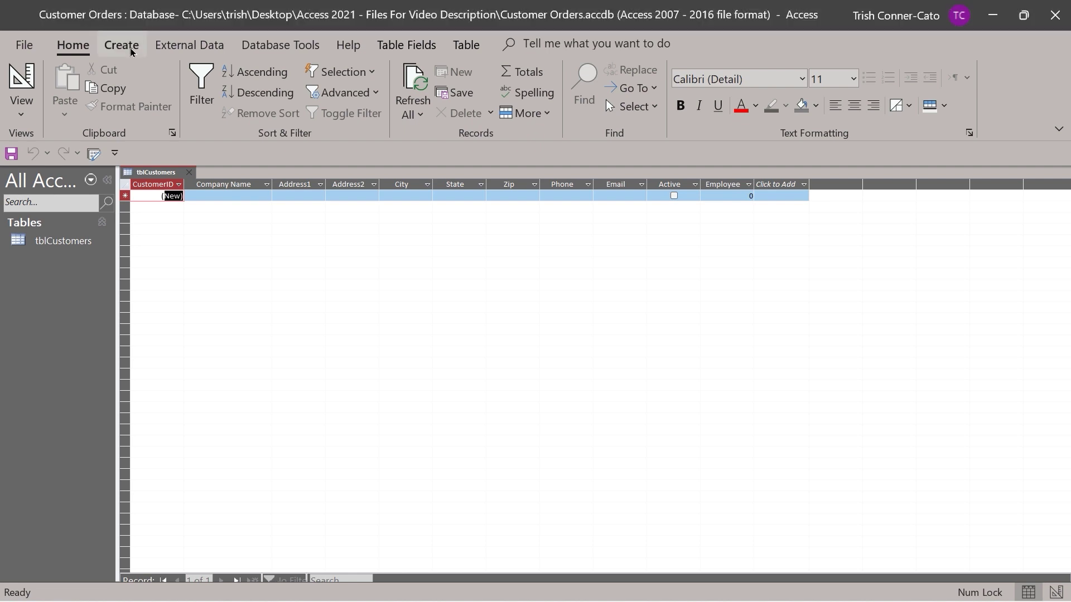
Step: Create a new blank table in Design View
{"action": "left_click", "coordinate": [121, 44]}
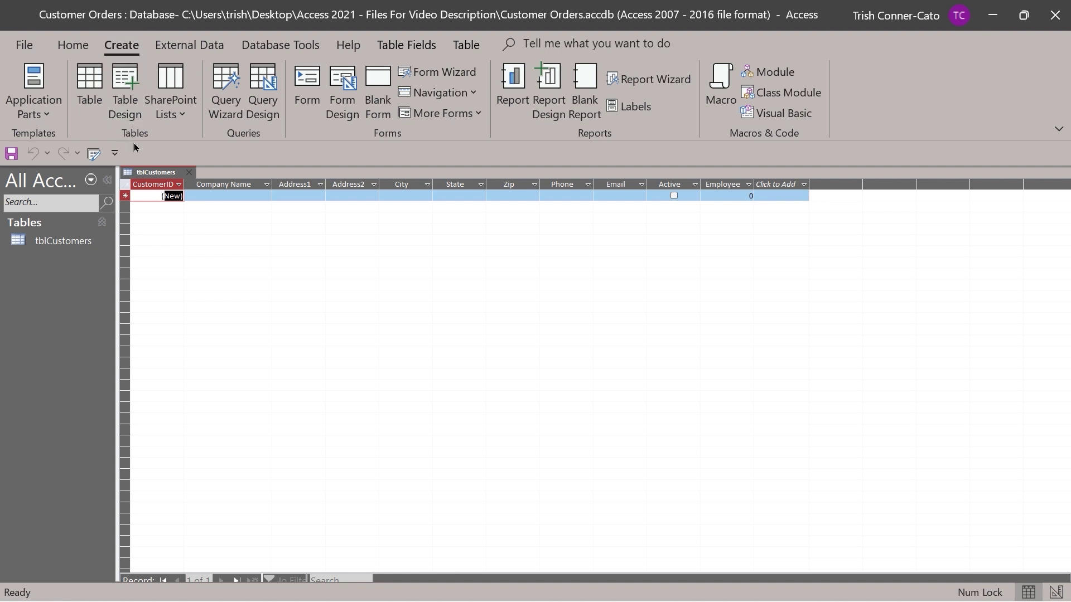
{"action": "left_click", "coordinate": [130, 96]}
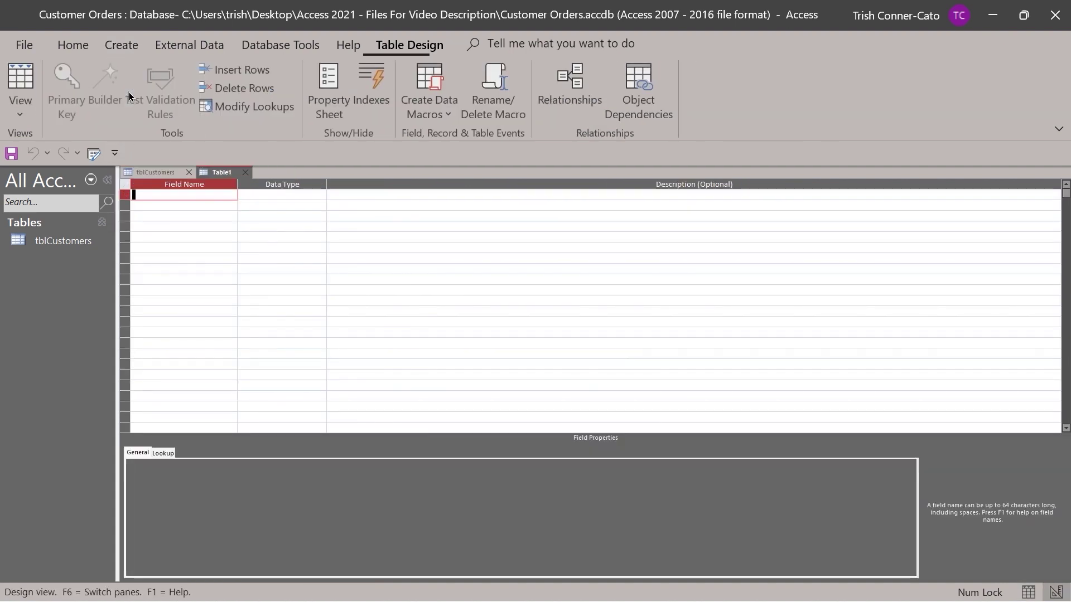
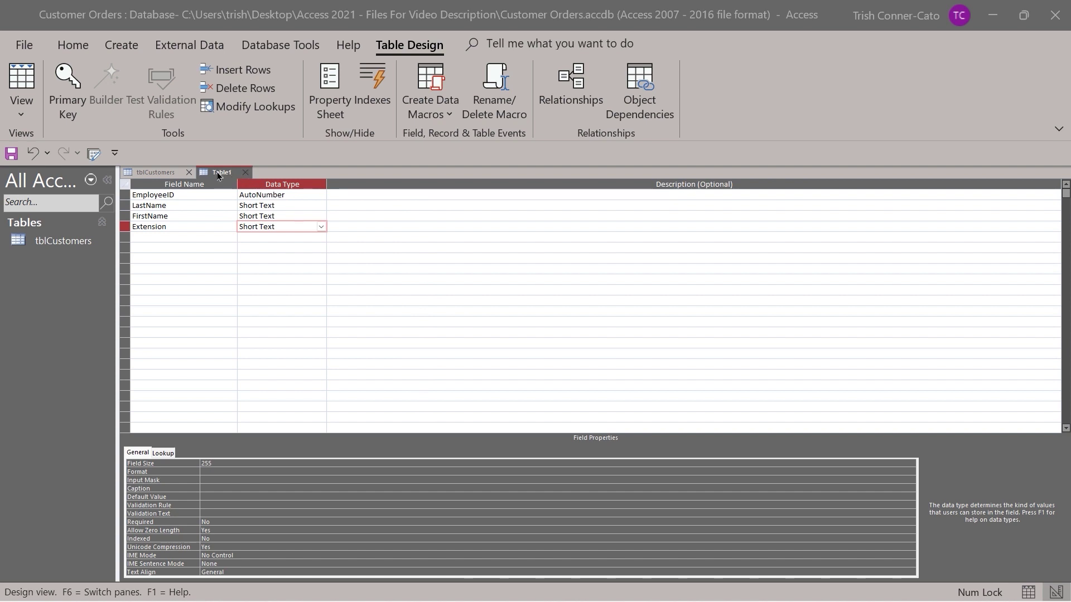
Step: Save the new table as tblEmployees, declining to have a primary key created automatically
{"action": "right_click", "coordinate": [218, 176]}
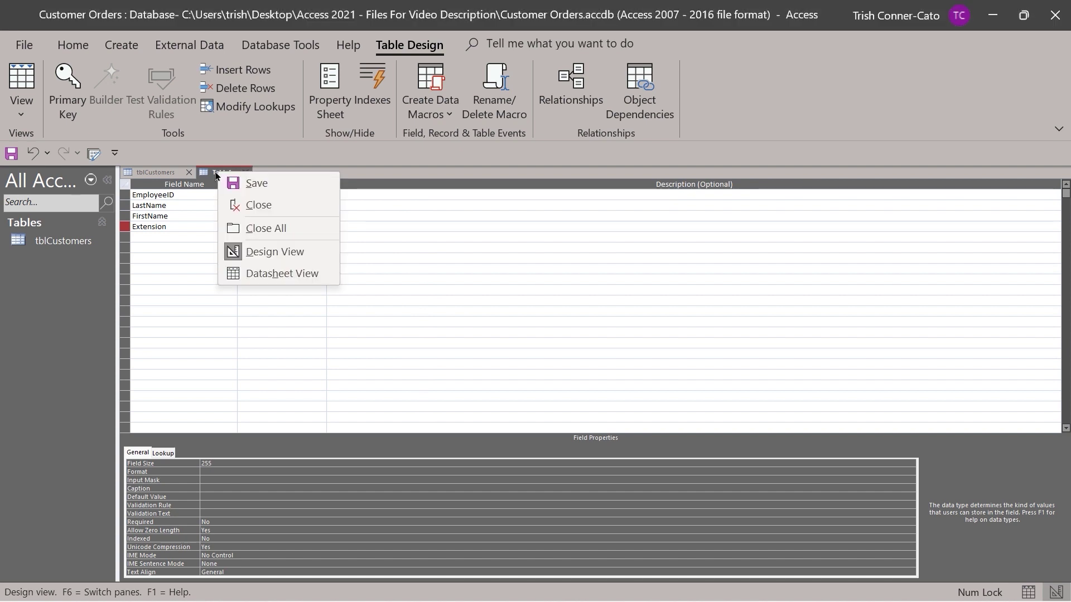
{"action": "left_click", "coordinate": [249, 184]}
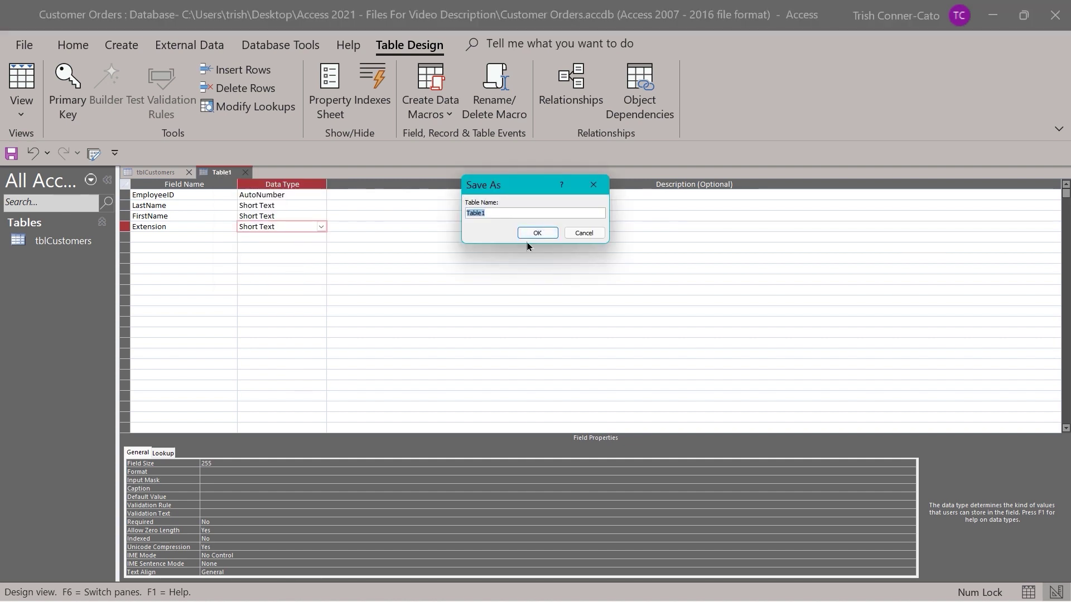
{"action": "type", "text": "tblEmployees"}
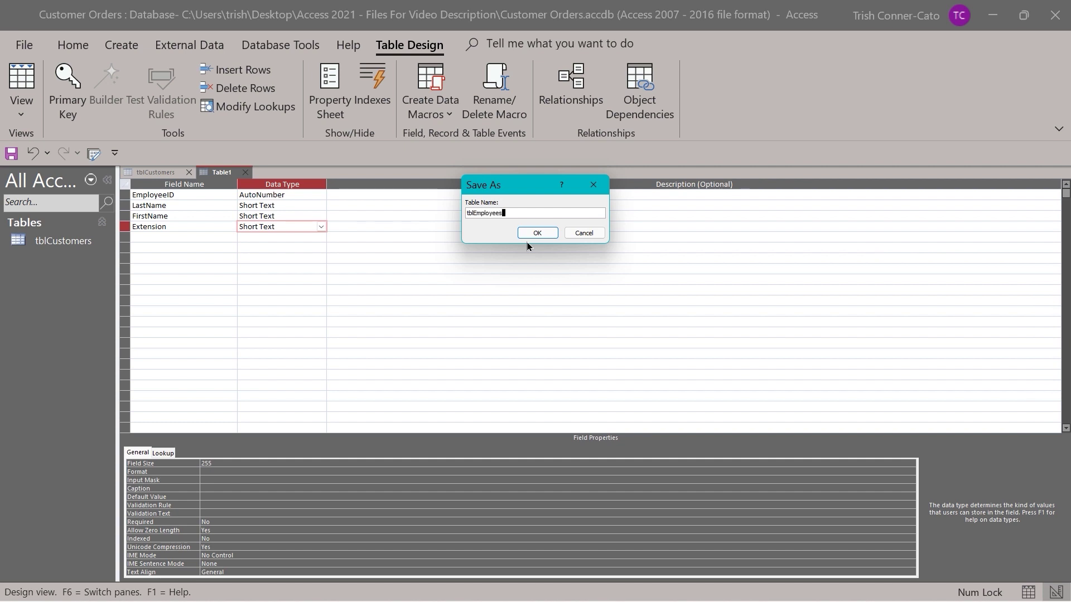
{"action": "key", "text": "Return"}
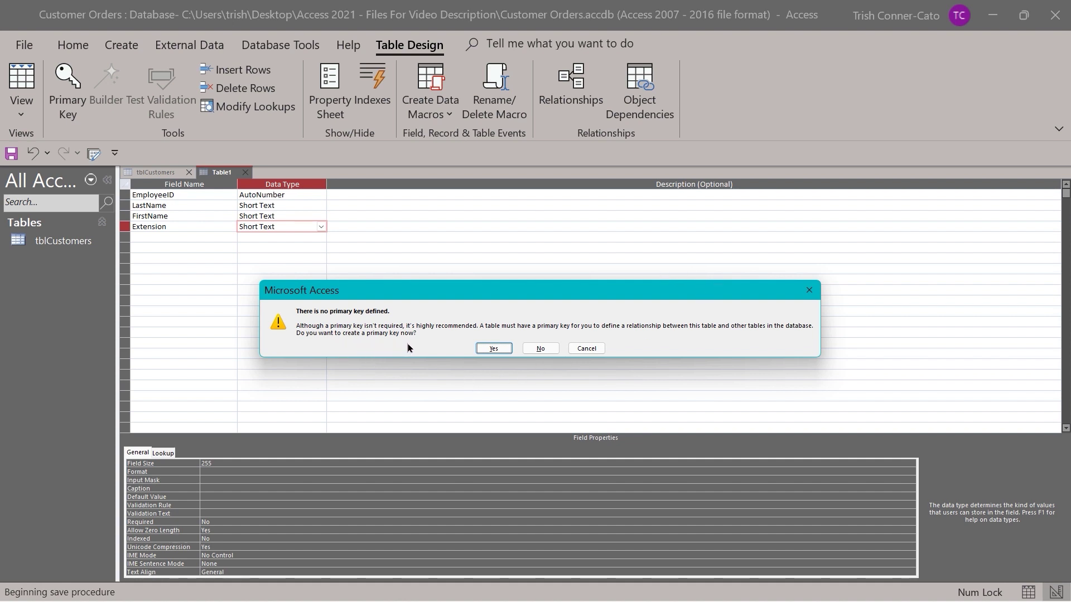
{"action": "left_click", "coordinate": [541, 349]}
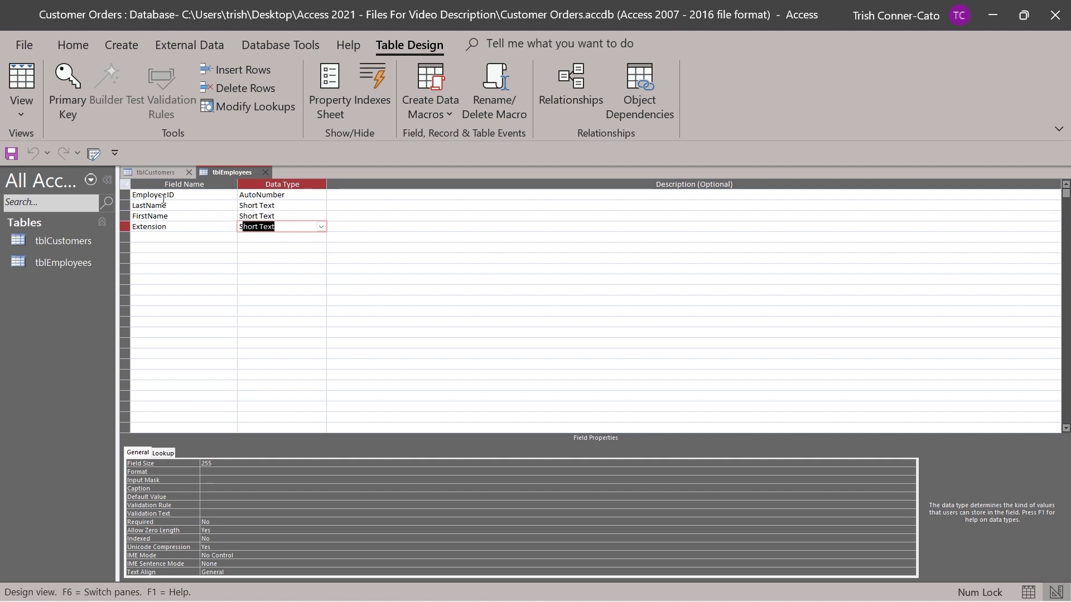
Step: Make EmployeeID the primary key of tblEmployees and set the Extension field's size to 4
{"action": "right_click", "coordinate": [127, 195]}
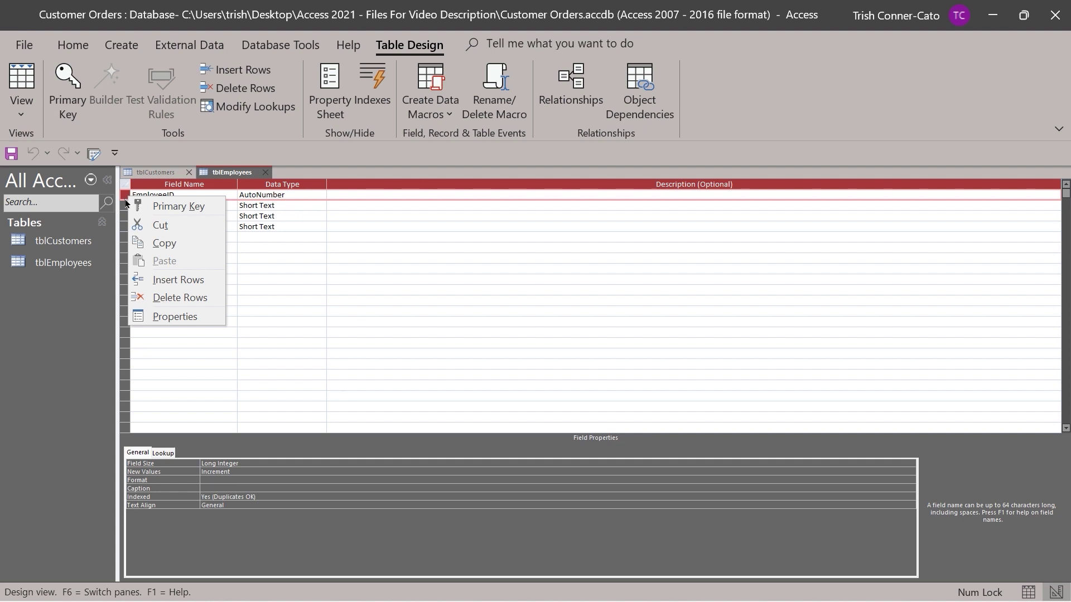
{"action": "left_click", "coordinate": [160, 207]}
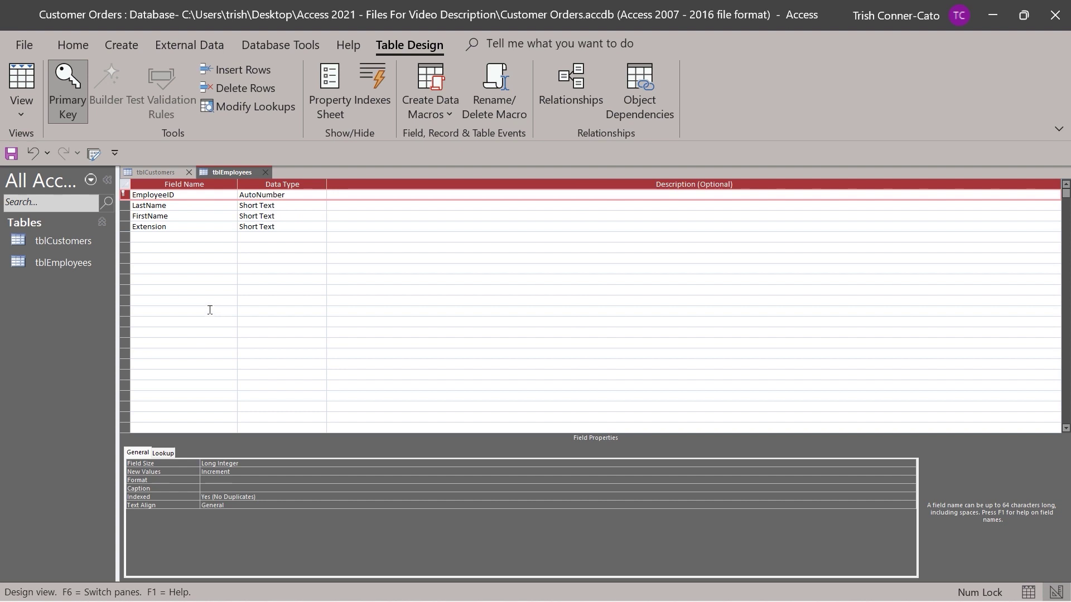
{"action": "left_click", "coordinate": [170, 228]}
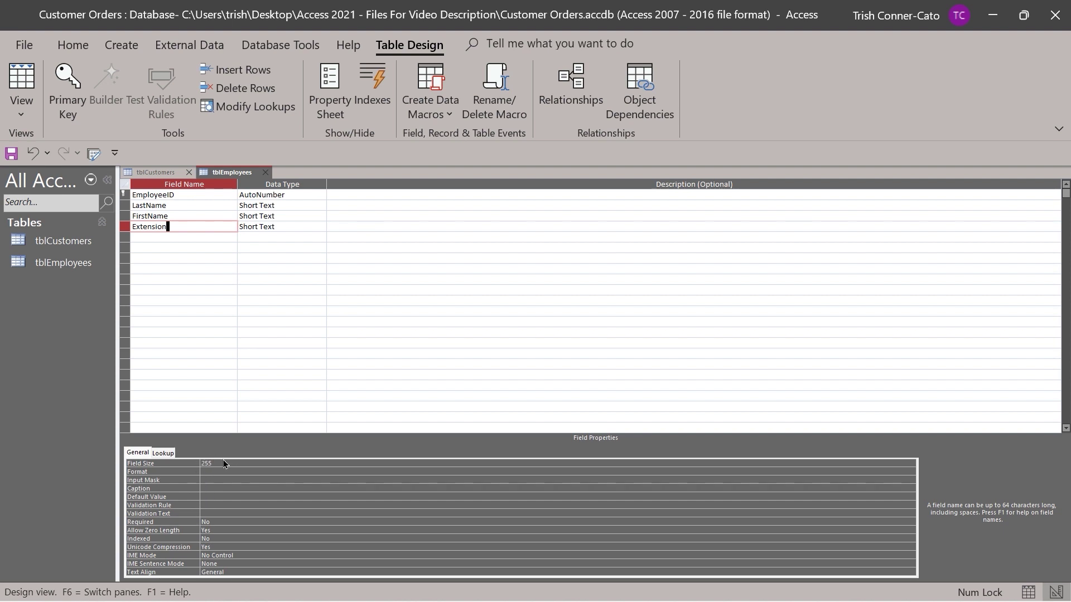
{"action": "double_click", "coordinate": [208, 465]}
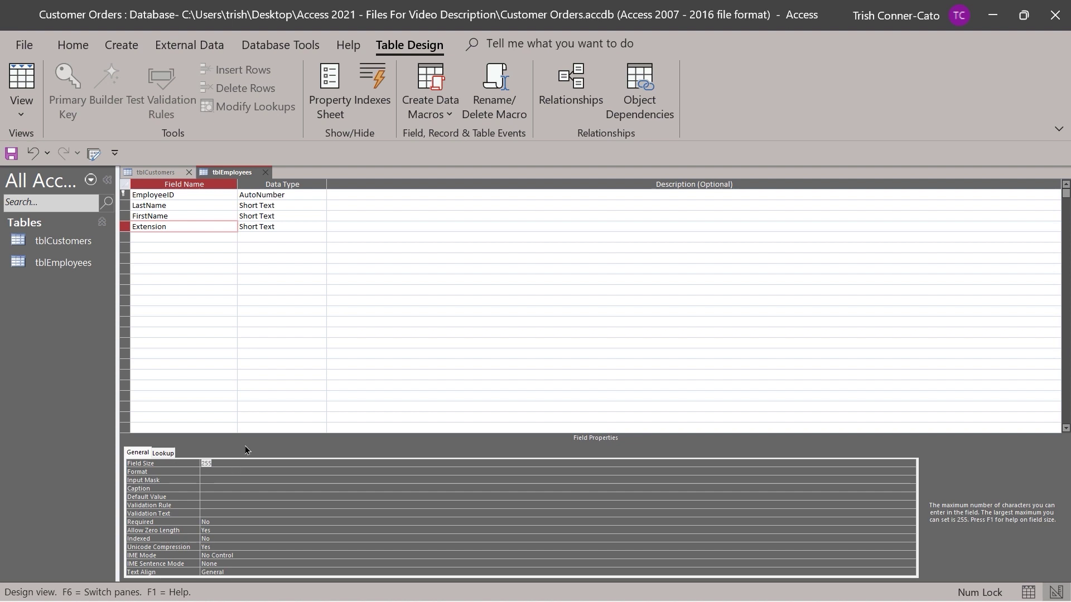
{"action": "type", "text": "4"}
{"action": "left_click", "coordinate": [239, 488]}
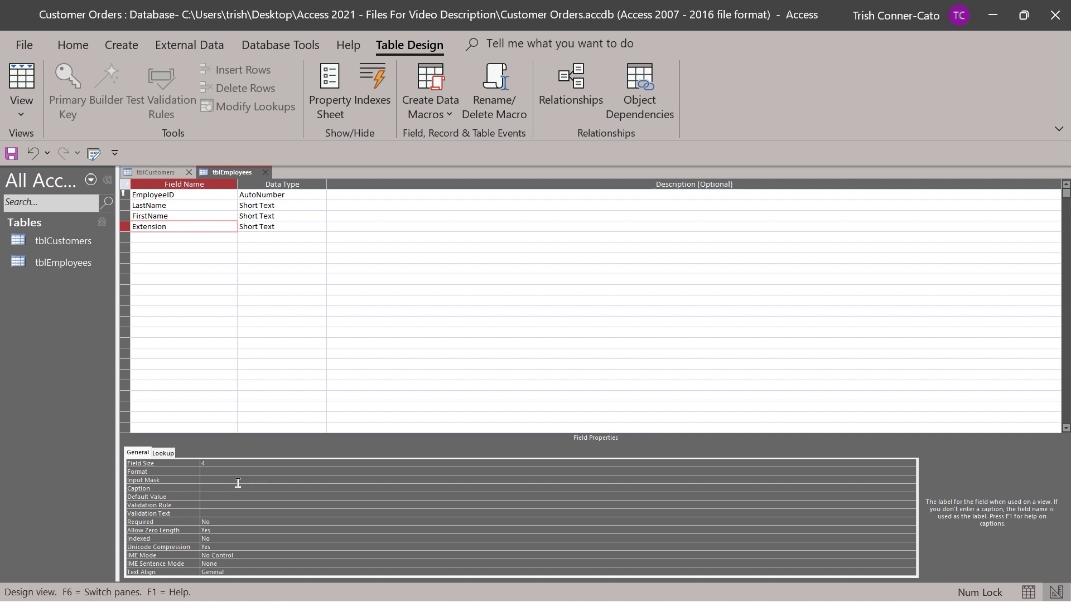
Step: Switch tblEmployees to Datasheet View, saving the table's design changes
{"action": "right_click", "coordinate": [220, 175]}
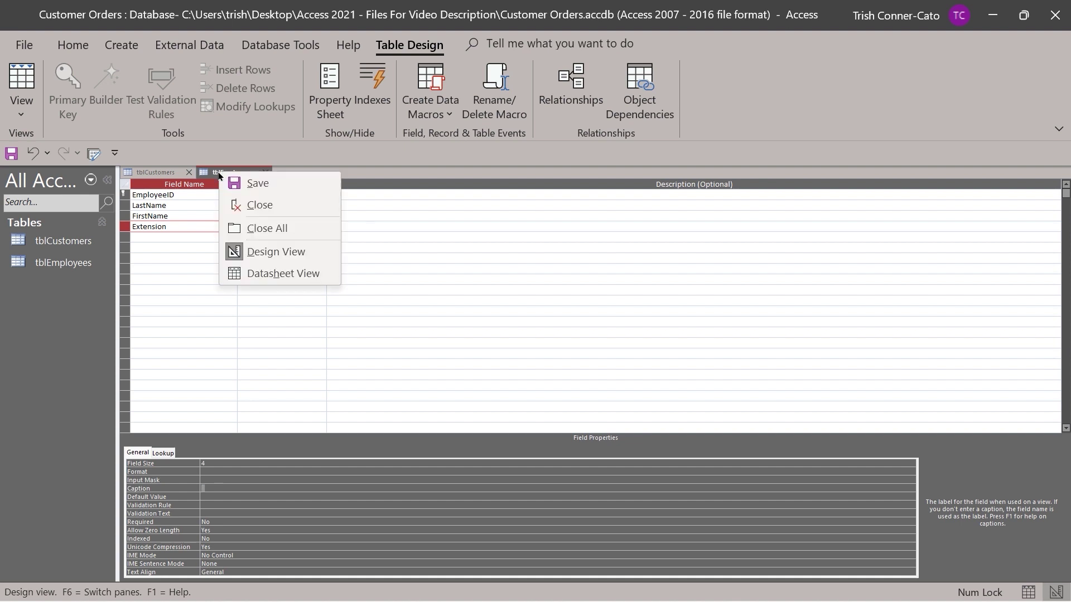
{"action": "left_click", "coordinate": [259, 274]}
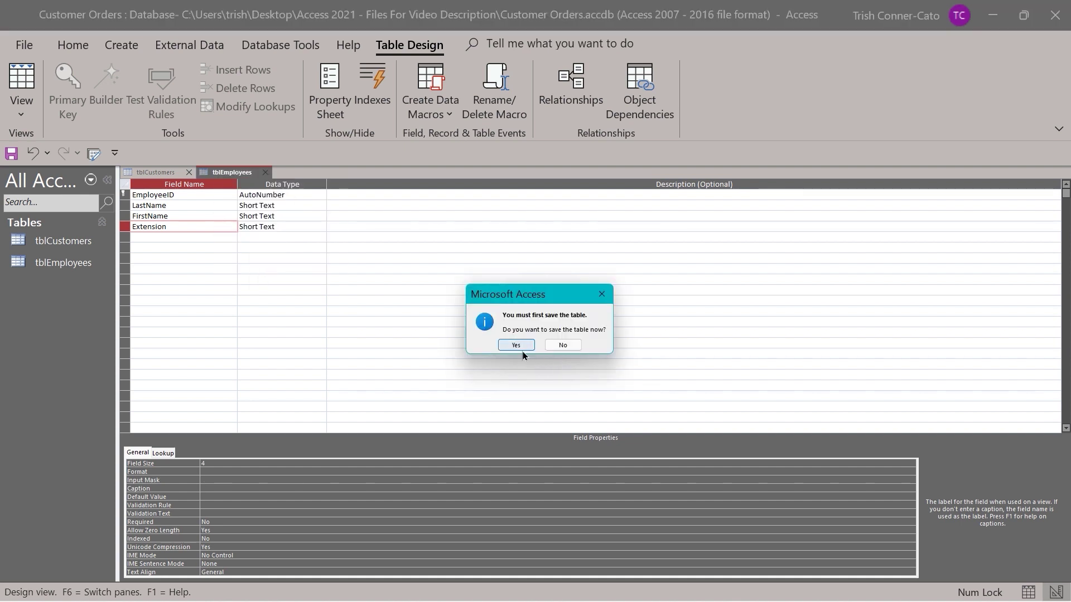
{"action": "left_click", "coordinate": [516, 345]}
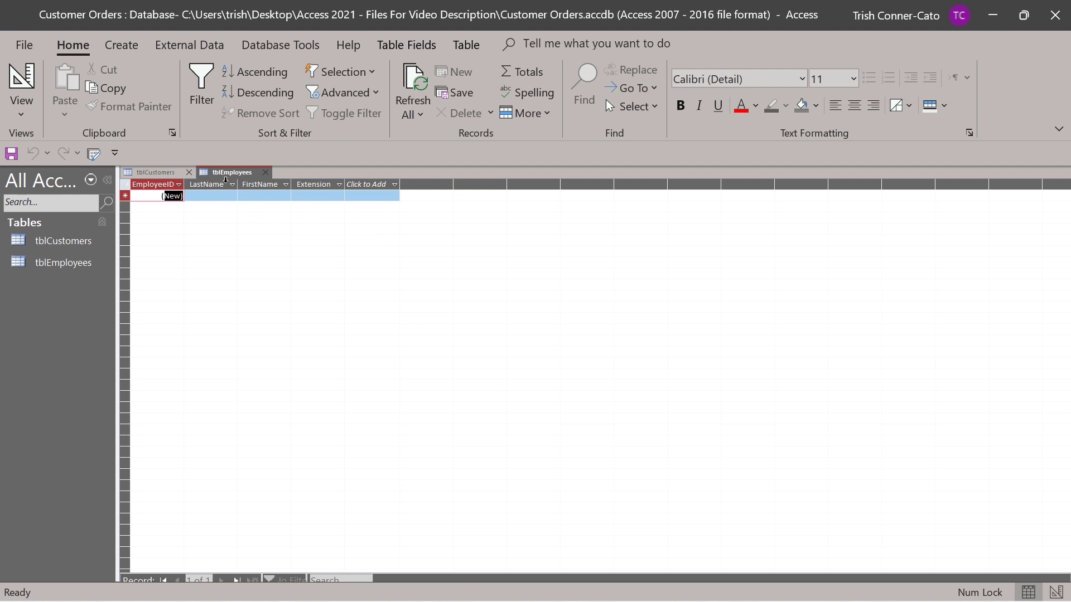
Step: Return tblEmployees to Design View and caption the LastName field "Last Name" and the FirstName field "First Name"
{"action": "right_click", "coordinate": [226, 174]}
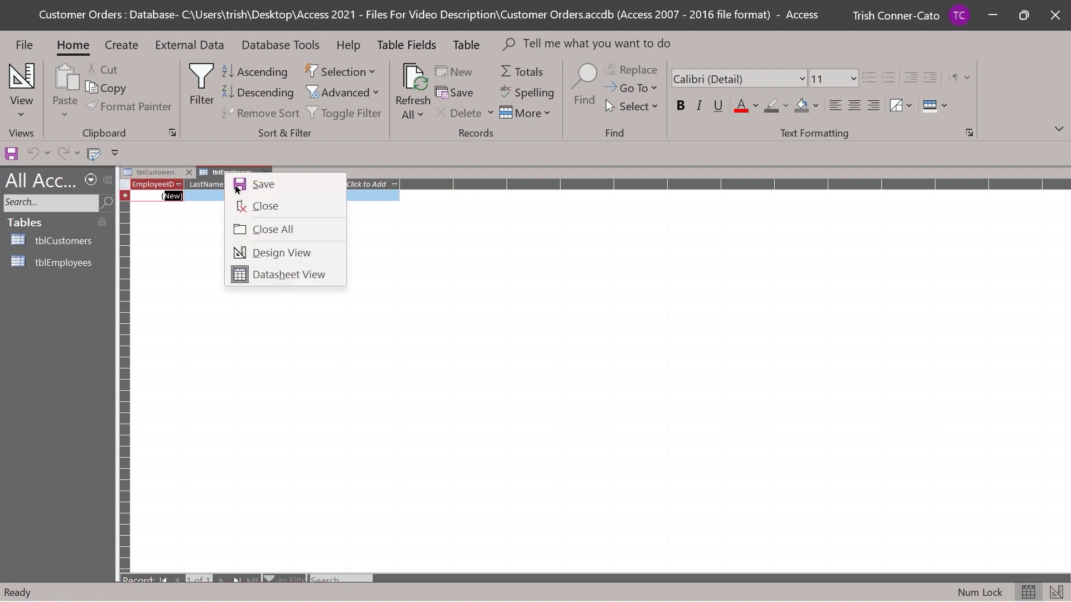
{"action": "left_click", "coordinate": [272, 253]}
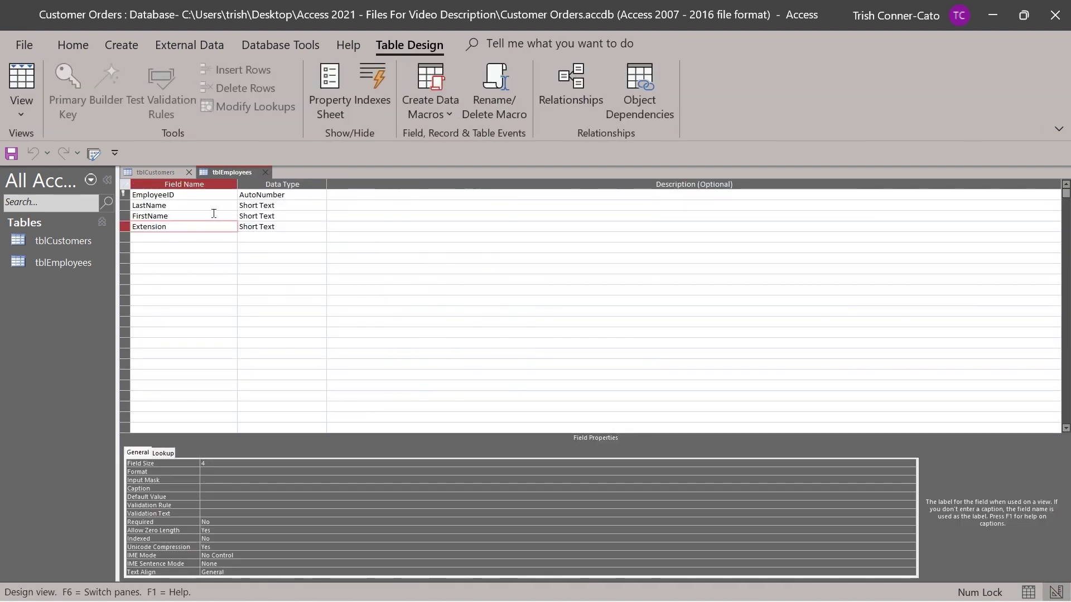
{"action": "left_click", "coordinate": [182, 205]}
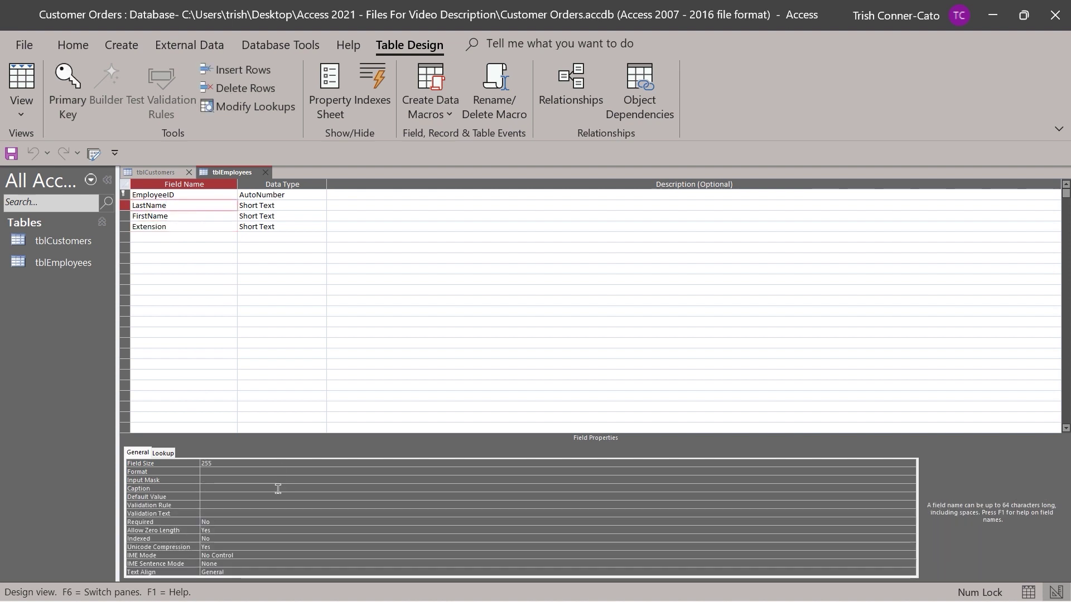
{"action": "left_click", "coordinate": [220, 490]}
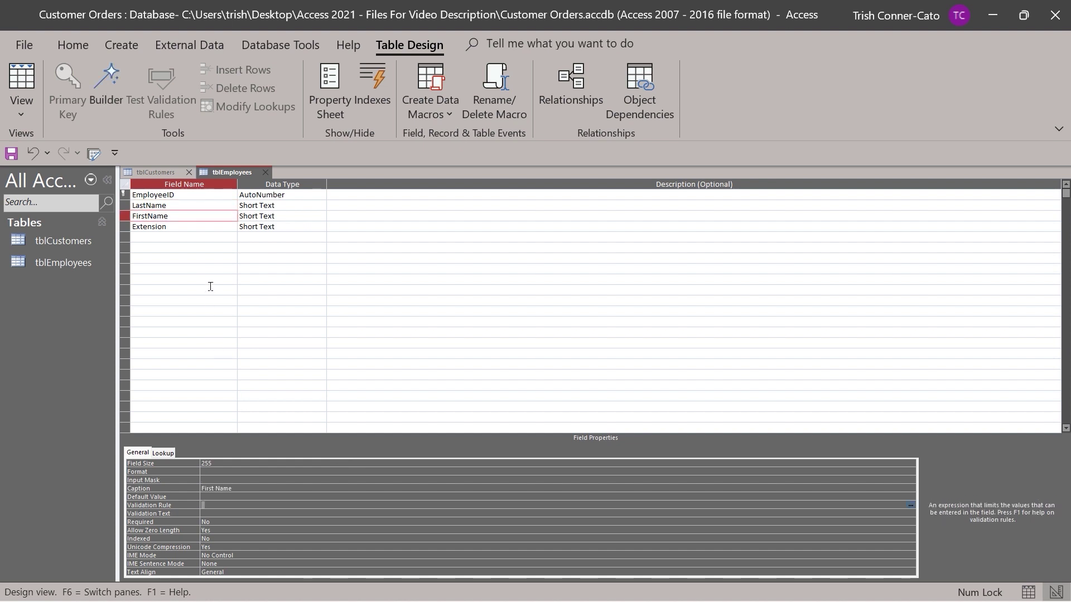
Step: Save the caption changes in tblEmployees and display the table in Datasheet View
{"action": "right_click", "coordinate": [228, 172]}
{"action": "left_click", "coordinate": [267, 181]}
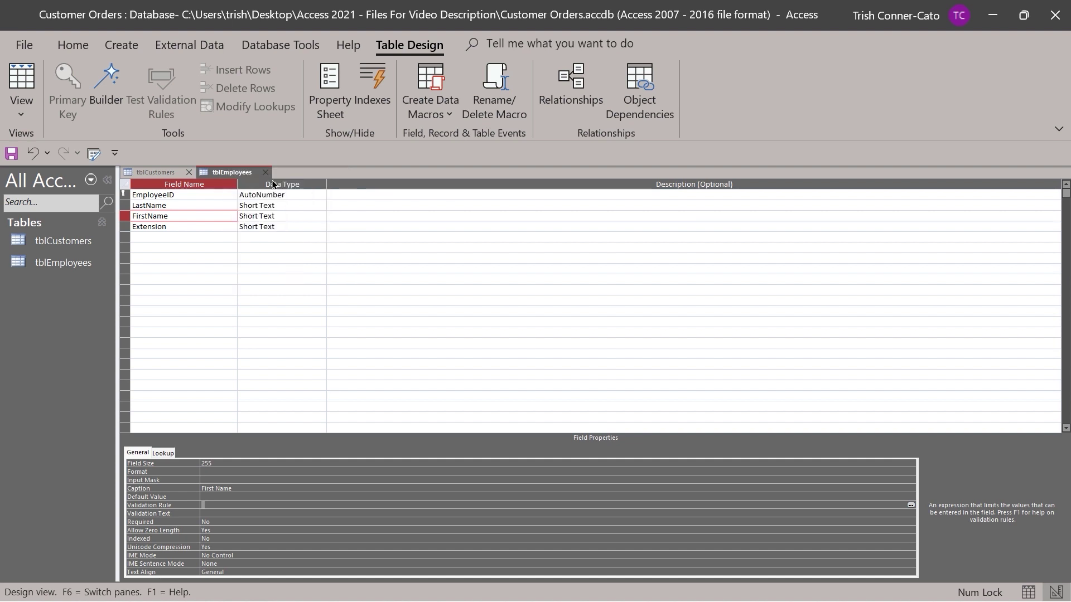
{"action": "right_click", "coordinate": [236, 171]}
{"action": "left_click", "coordinate": [301, 273]}
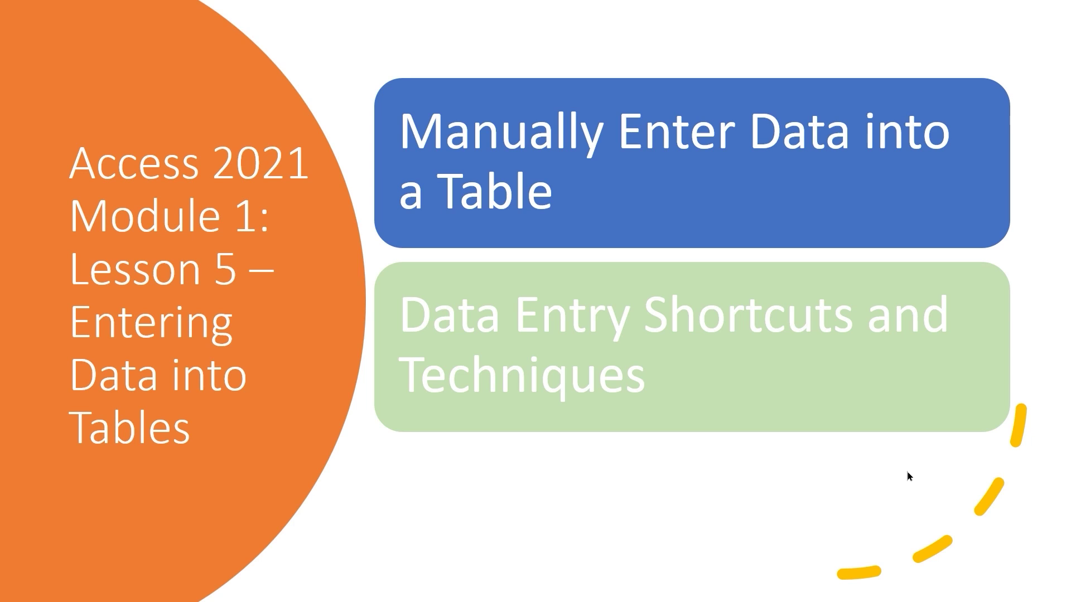
{"action": "key", "text": "Right"}
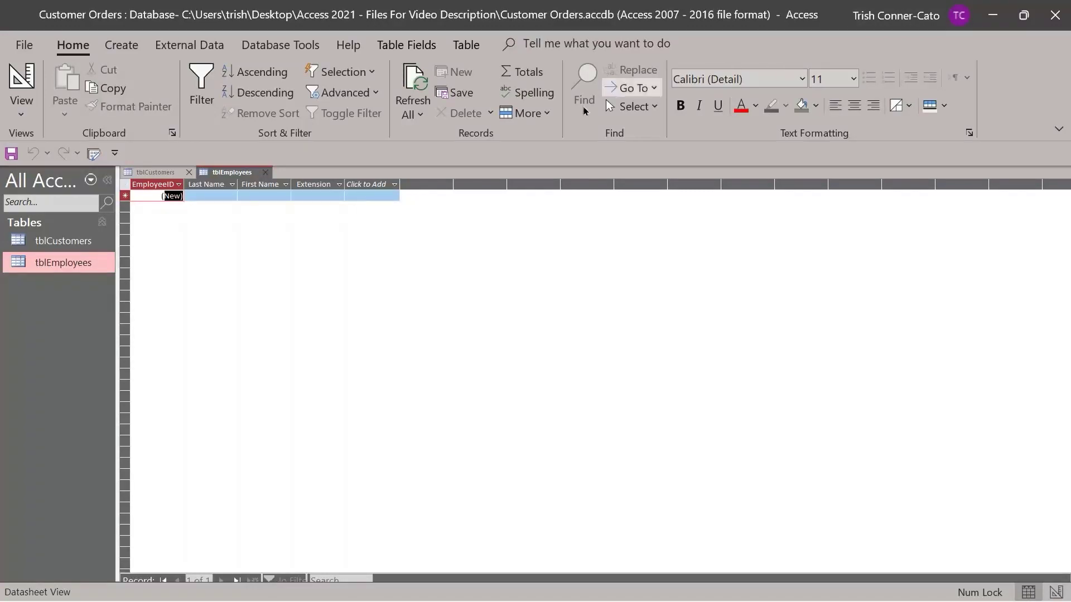
Step: Close tblCustomers and go to the Last Name field of the new record in tblEmployees
{"action": "left_click", "coordinate": [188, 173]}
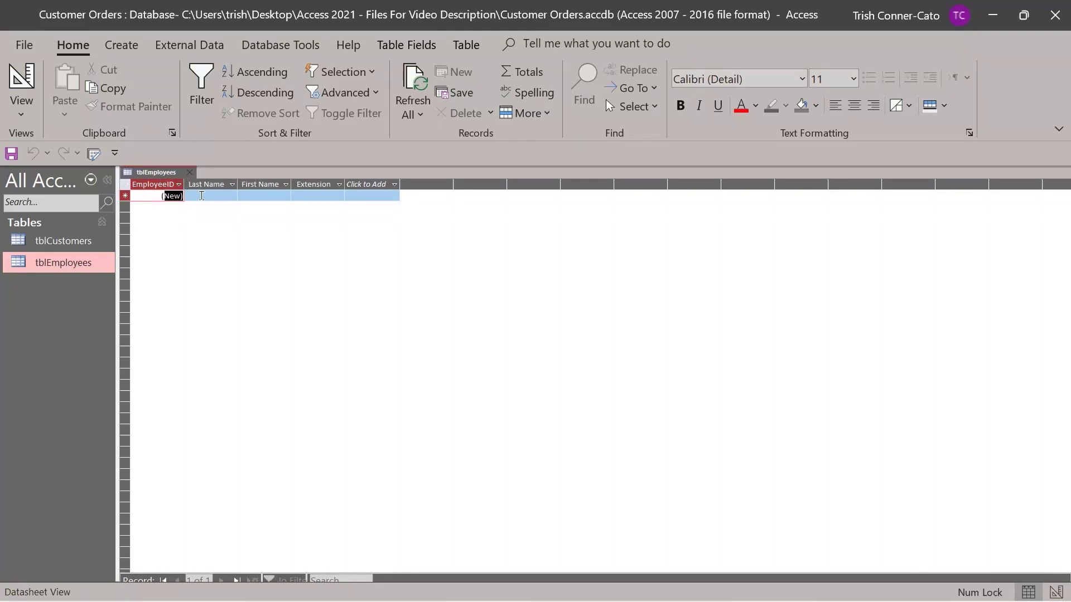
{"action": "key", "text": "Tab"}
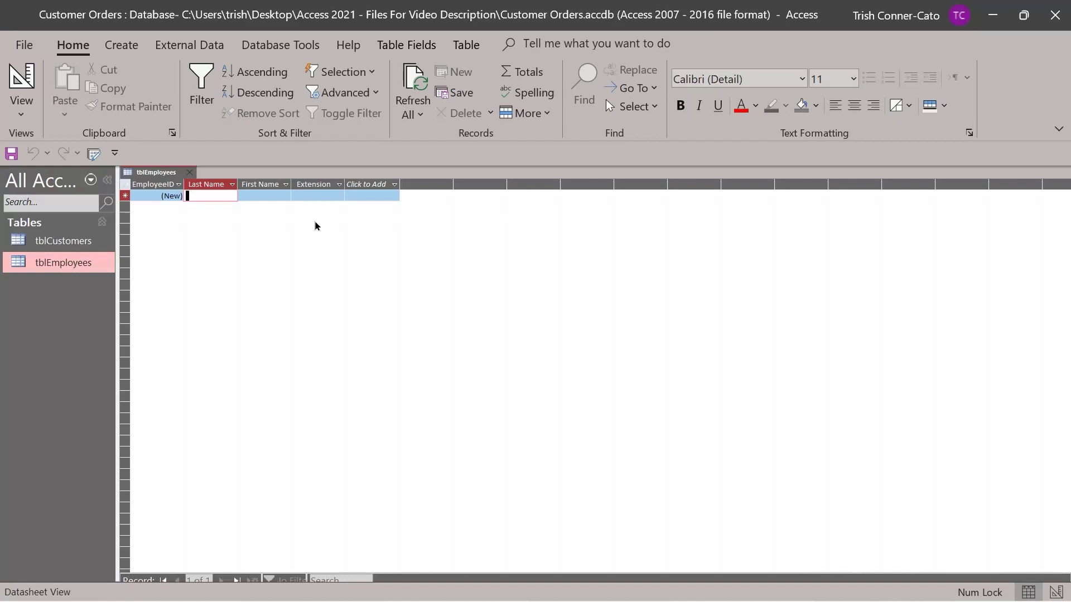
{"action": "left_click", "coordinate": [174, 197]}
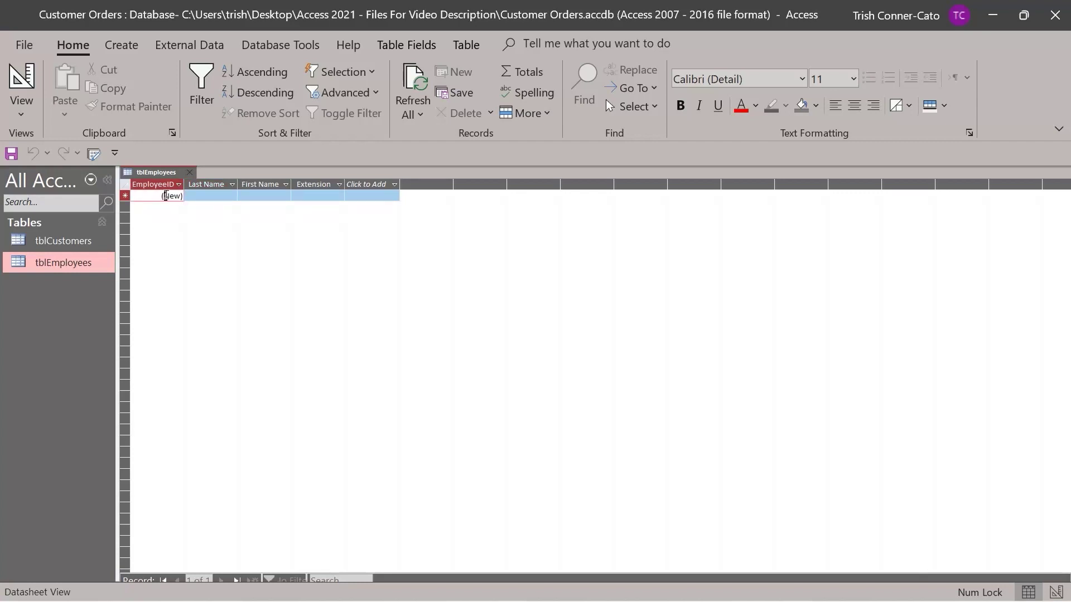
{"action": "left_click", "coordinate": [207, 197]}
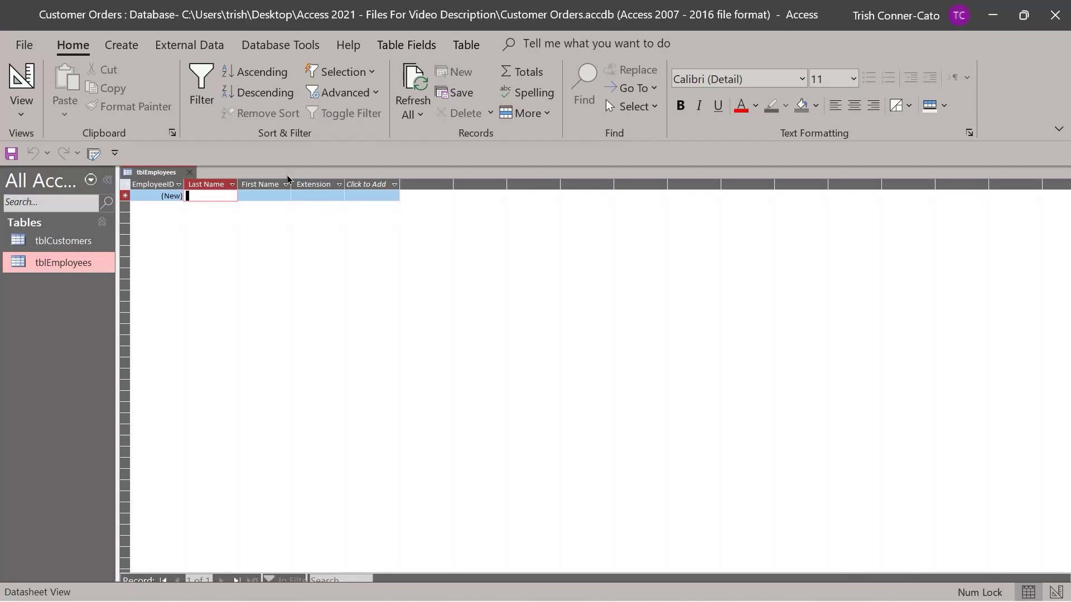
Step: Enter the first employee's last name, first name and extension 1001, and advance to the next record's Last Name field
{"action": "type", "text": "Jones"}
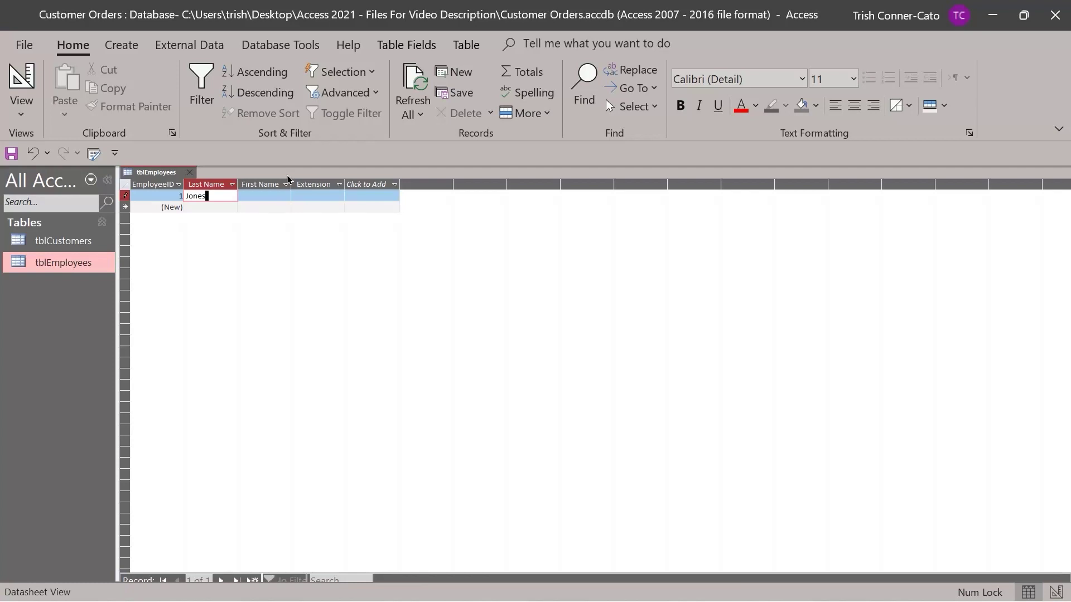
{"action": "key", "text": "Tab"}
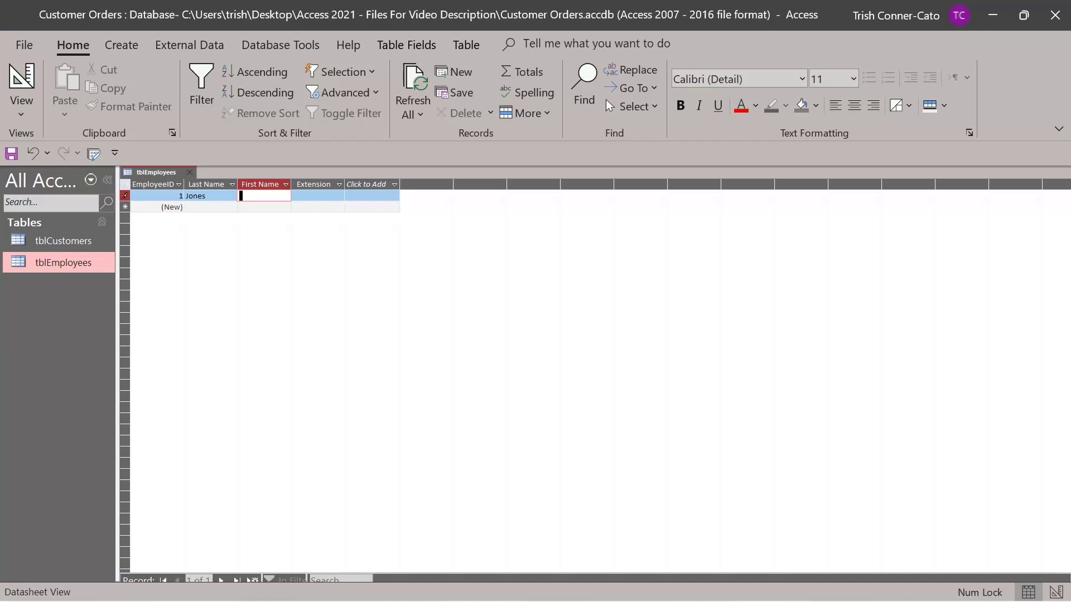
{"action": "type", "text": "Vicky"}
{"action": "key", "text": "Tab"}
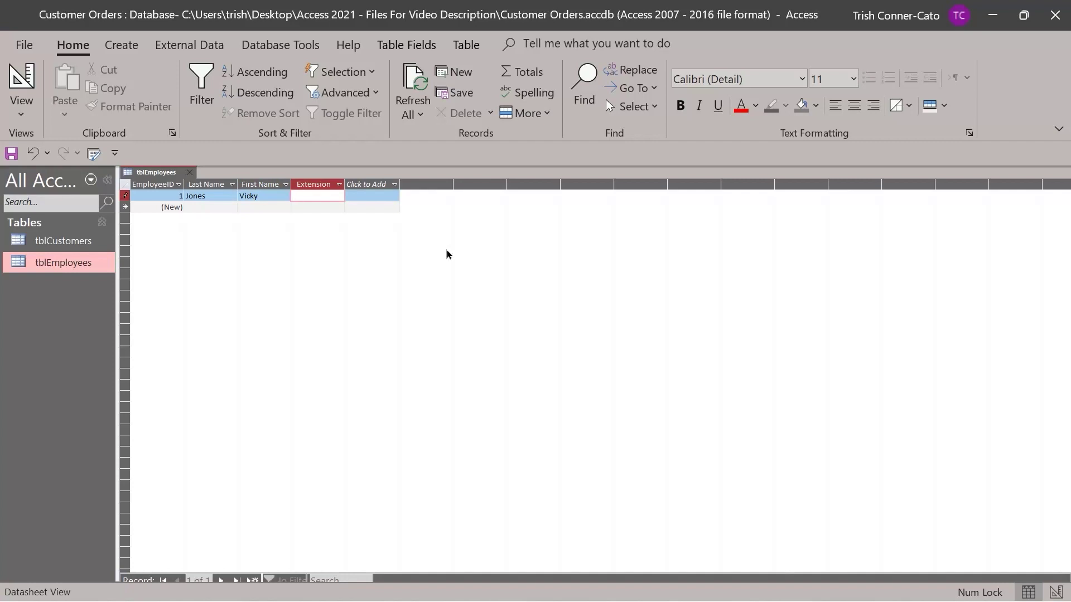
{"action": "type", "text": "1001"}
{"action": "key", "text": "Tab"}
{"action": "key", "text": "Tab"}
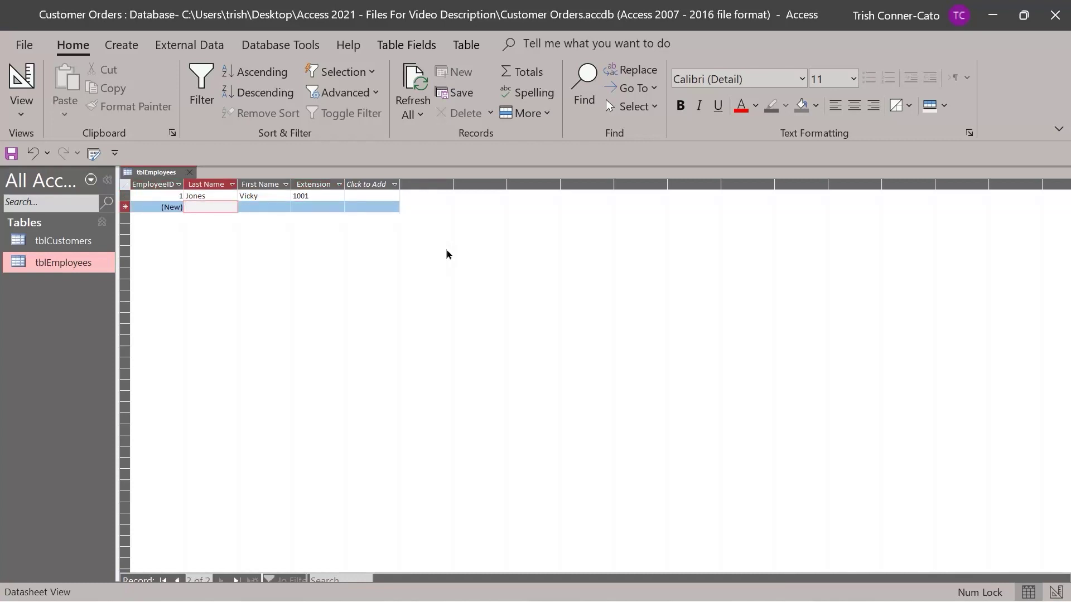
Step: Enter the second employee's last name, first name and extension 1002, and move on to a new record to commit it
{"action": "type", "text": "Brewster"}
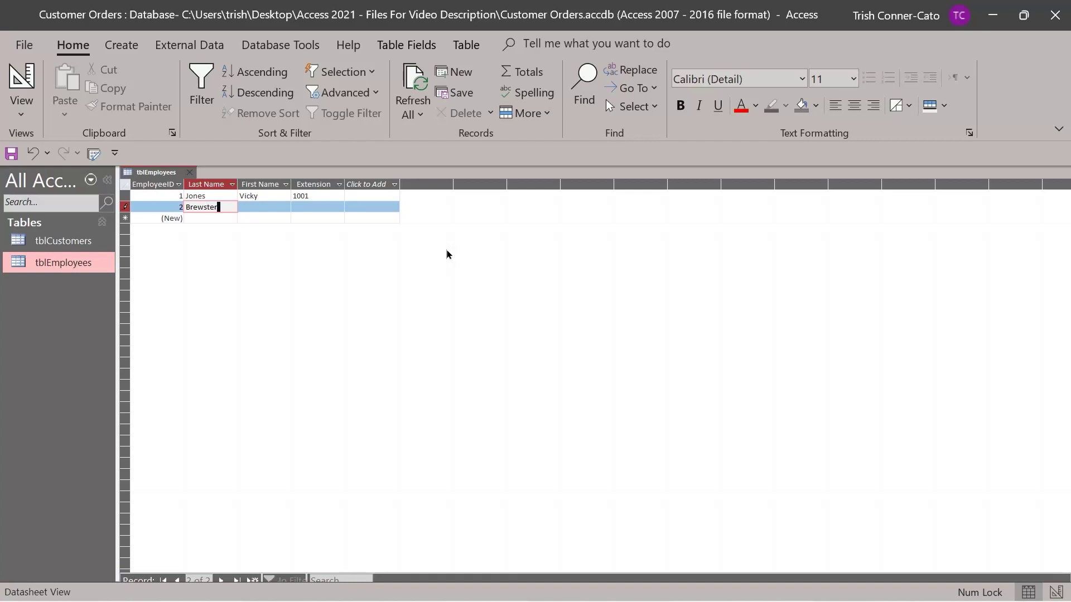
{"action": "key", "text": "Tab"}
{"action": "type", "text": "Joey"}
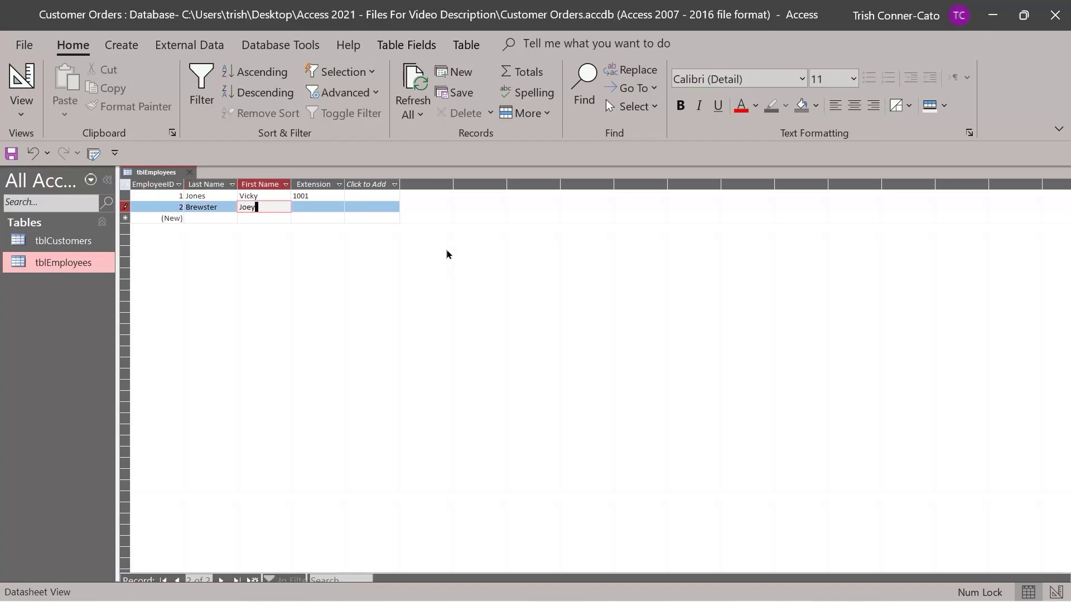
{"action": "key", "text": "Tab"}
{"action": "type", "text": "1"}
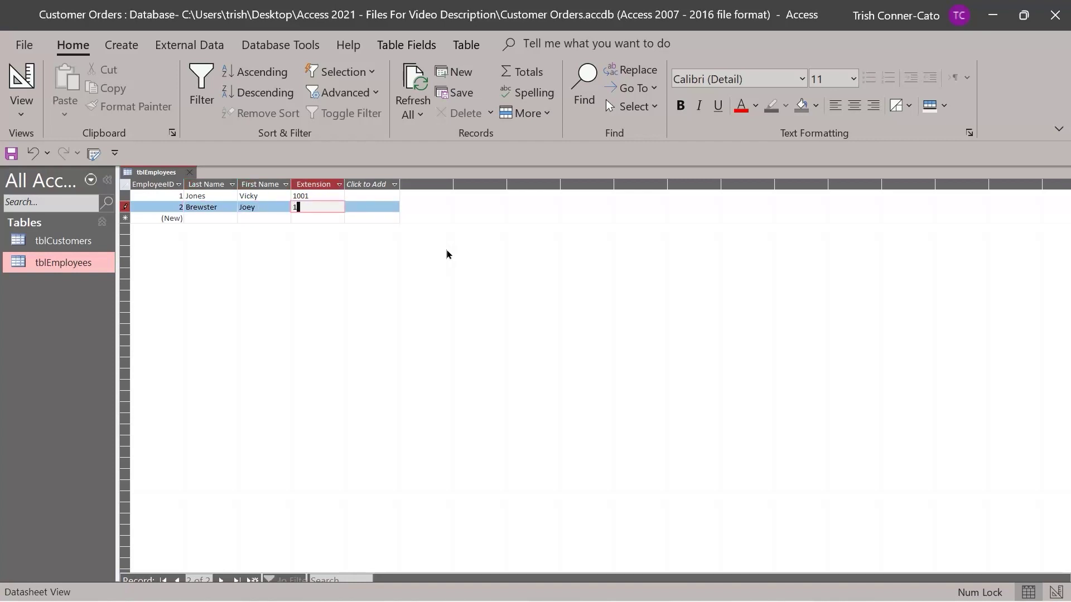
{"action": "type", "text": "002"}
{"action": "key", "text": "Down"}
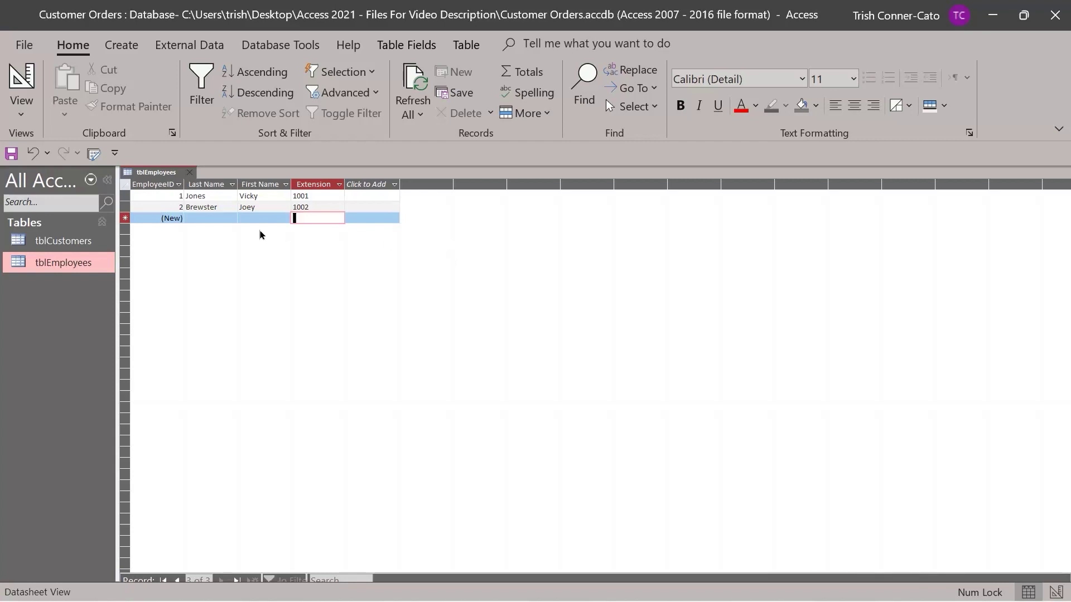
Step: Close and reopen tblEmployees to check that its employee records are stored, and close it again
{"action": "left_click", "coordinate": [191, 174]}
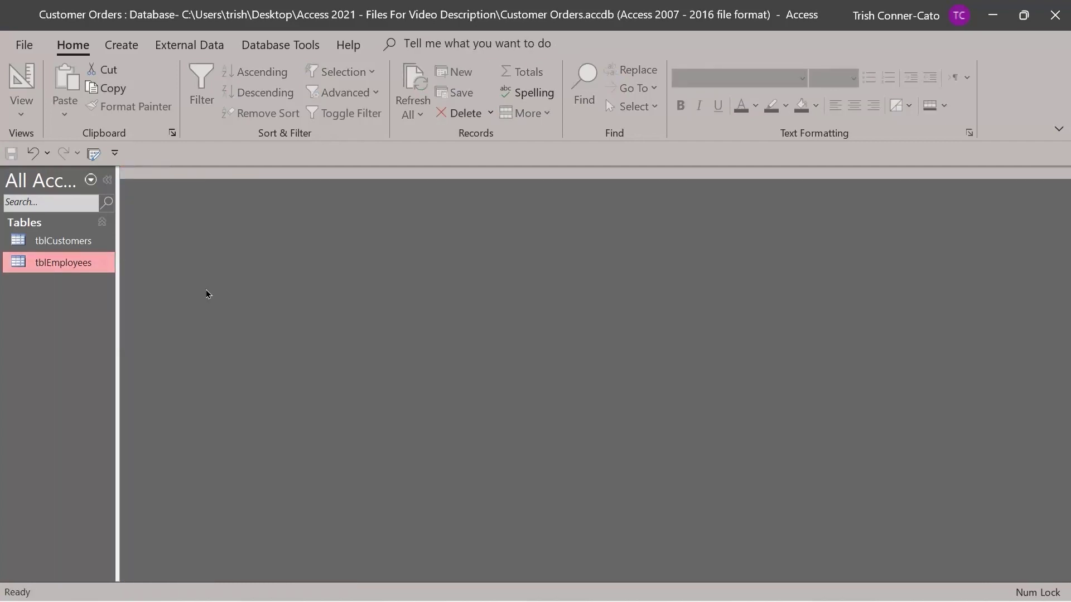
{"action": "double_click", "coordinate": [76, 266]}
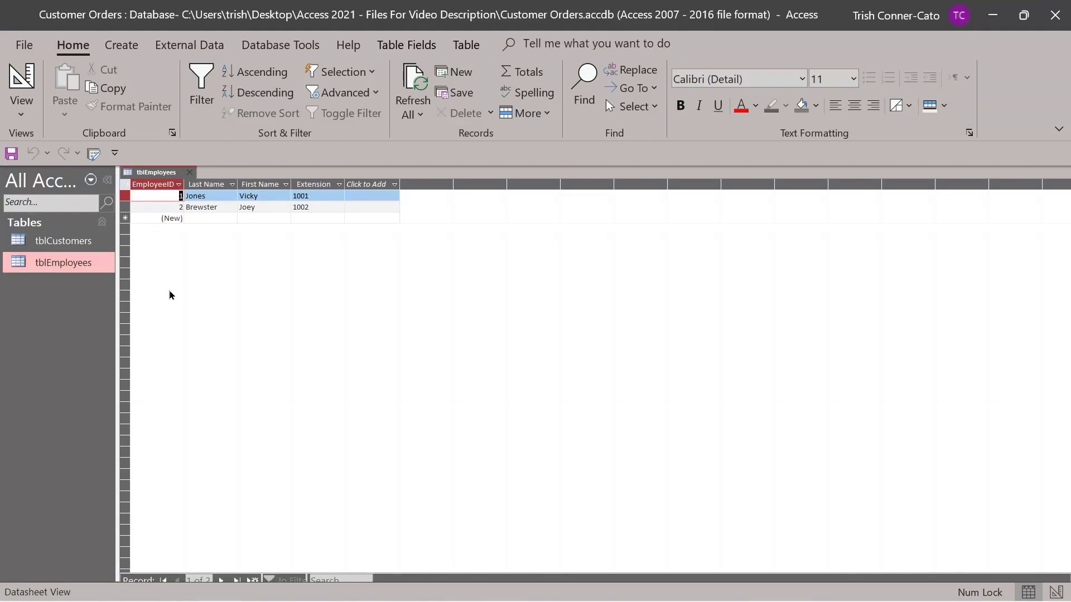
{"action": "left_click", "coordinate": [191, 173]}
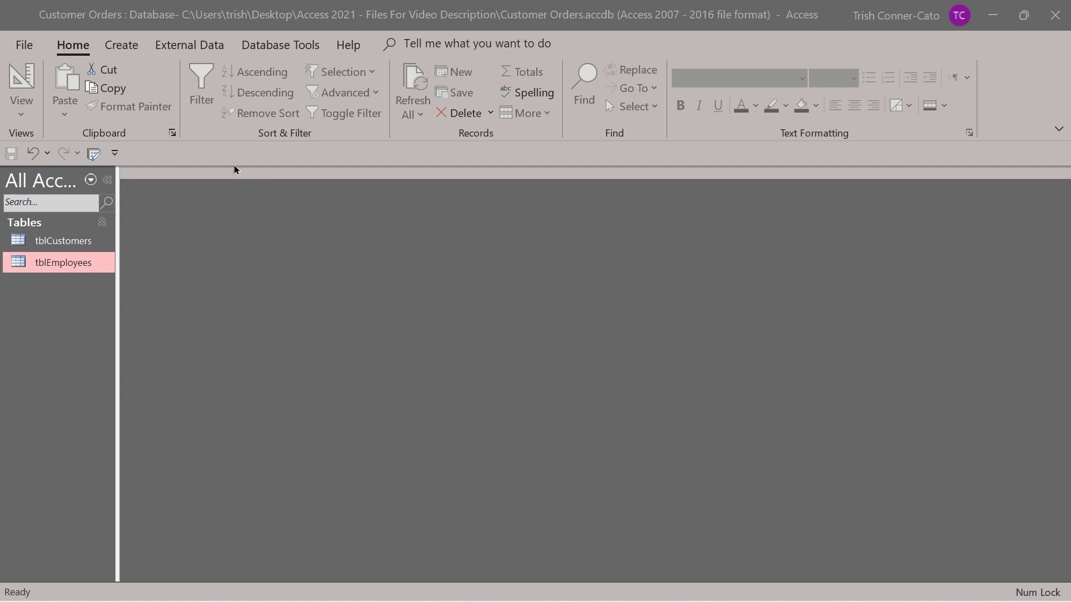
Step: Start an external data import from an Excel file and choose Import into Access.xlsx as the source
{"action": "left_click", "coordinate": [188, 49]}
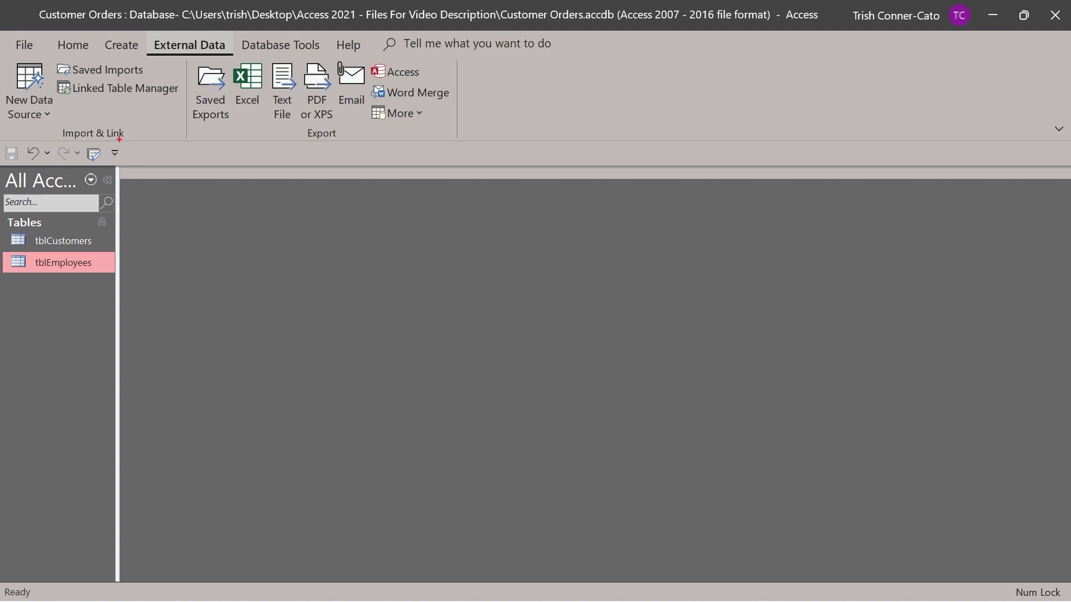
{"action": "left_click_drag", "start_coordinate": [119, 139], "coordinate": [152, 214]}
{"action": "left_click_drag", "start_coordinate": [333, 136], "coordinate": [375, 215]}
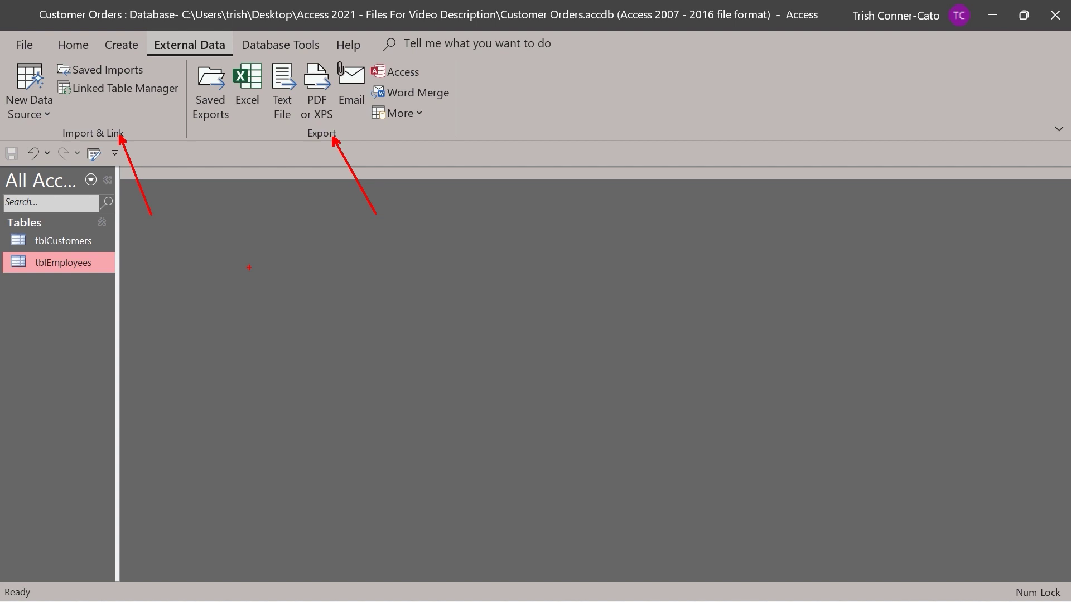
{"action": "left_click", "coordinate": [48, 116]}
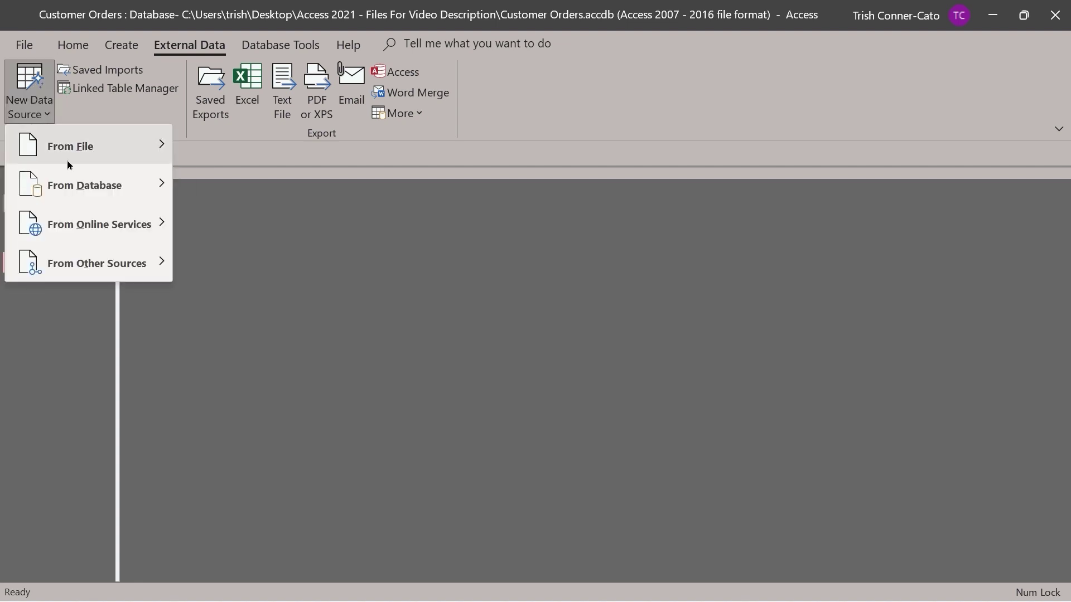
{"action": "mouse_move", "coordinate": [67, 162]}
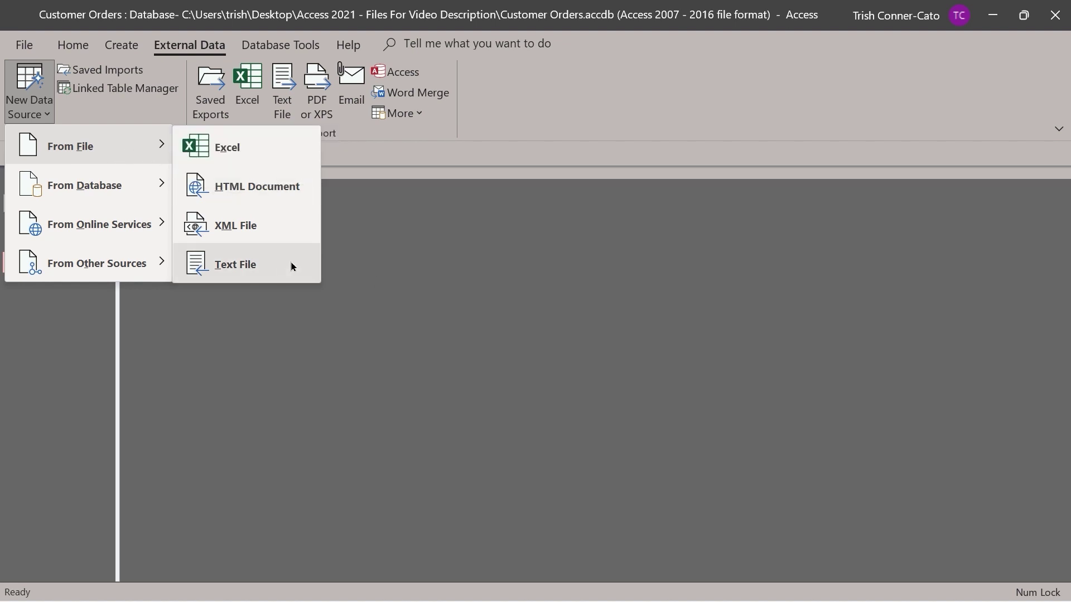
{"action": "mouse_move", "coordinate": [153, 198]}
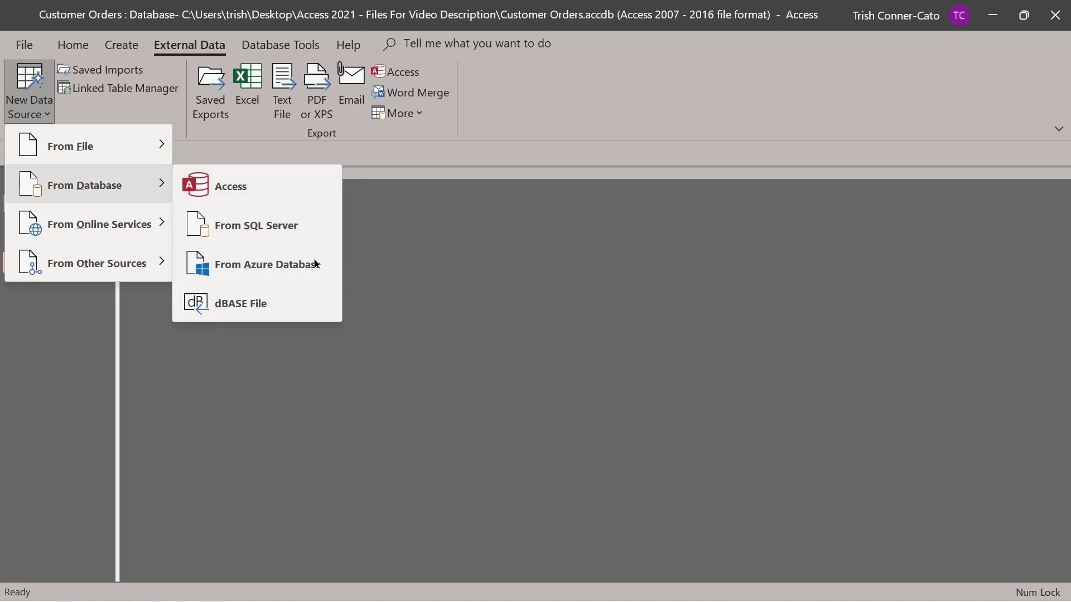
{"action": "mouse_move", "coordinate": [151, 237]}
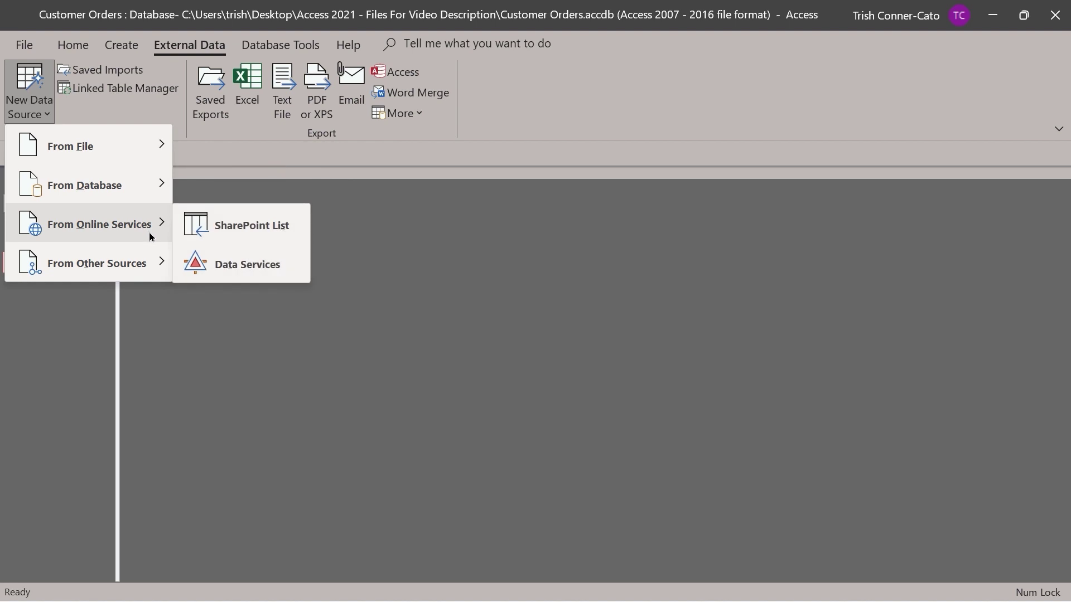
{"action": "mouse_move", "coordinate": [156, 271]}
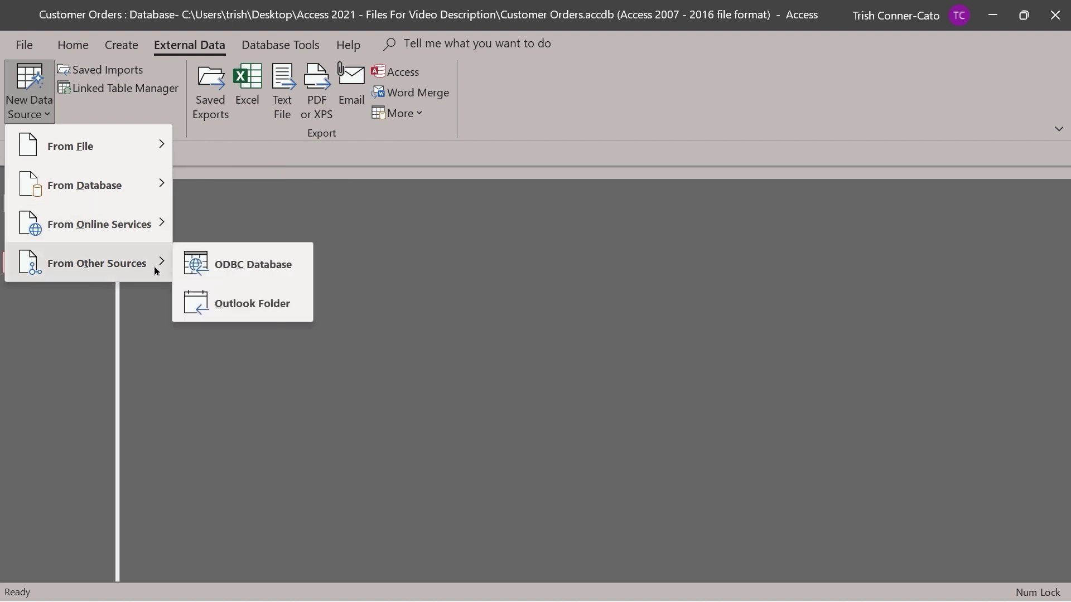
{"action": "mouse_move", "coordinate": [149, 144]}
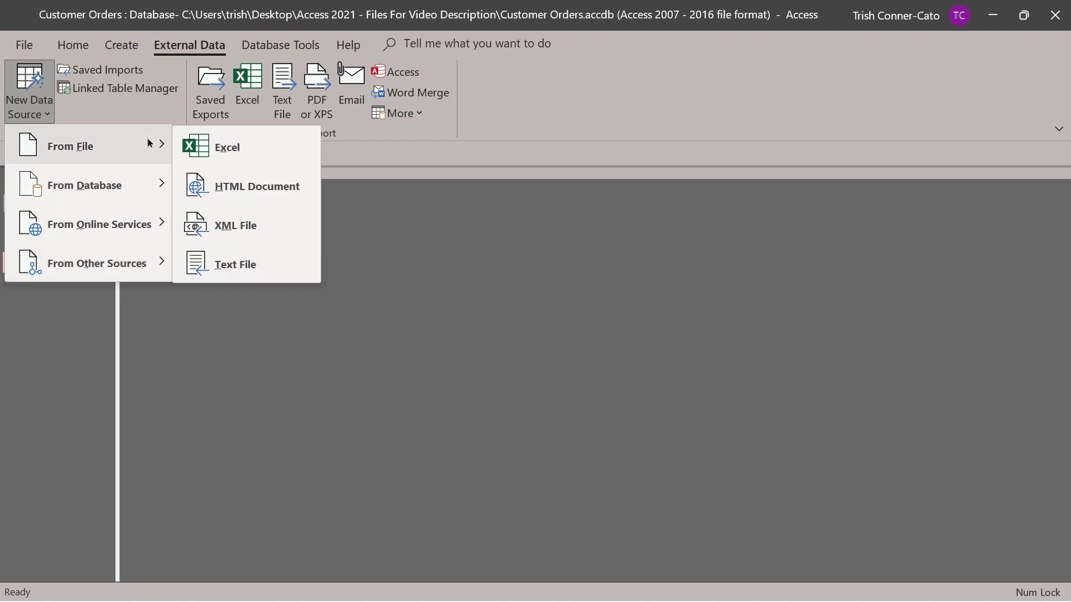
{"action": "left_click", "coordinate": [227, 149]}
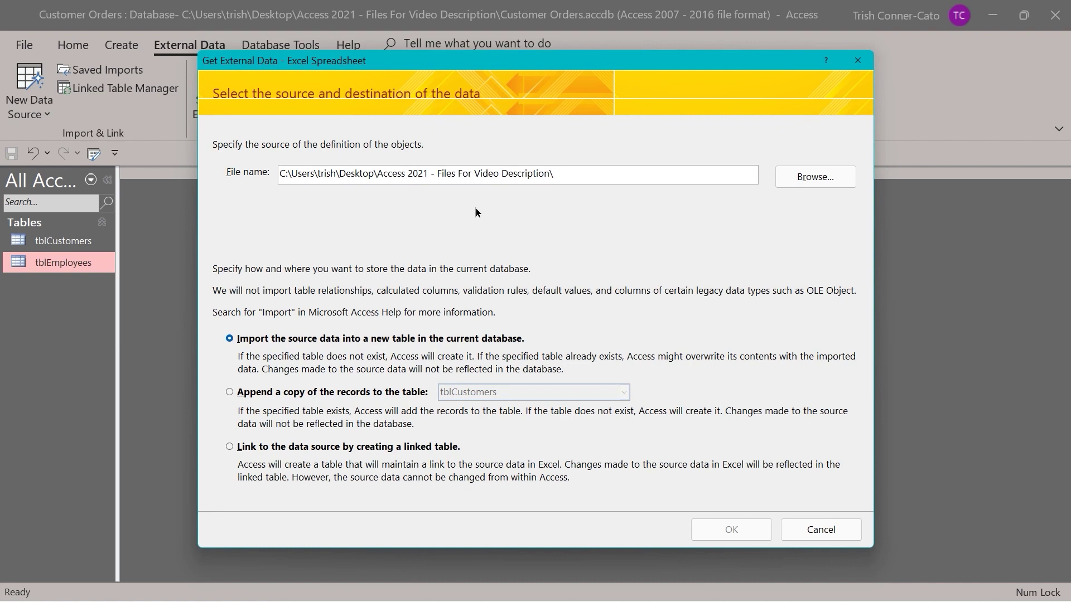
{"action": "left_click", "coordinate": [794, 179]}
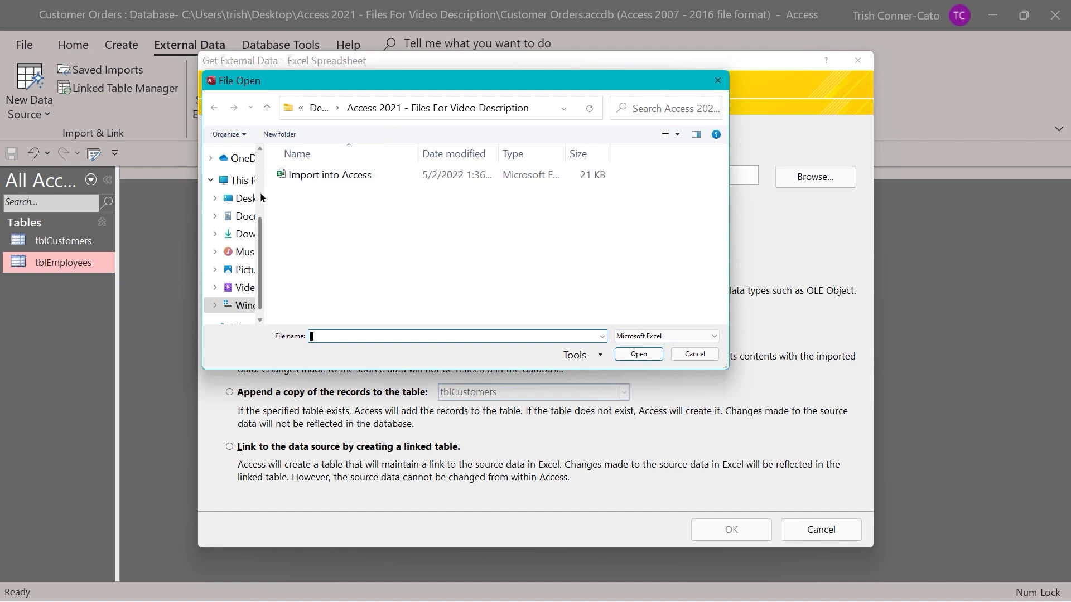
{"action": "double_click", "coordinate": [323, 176]}
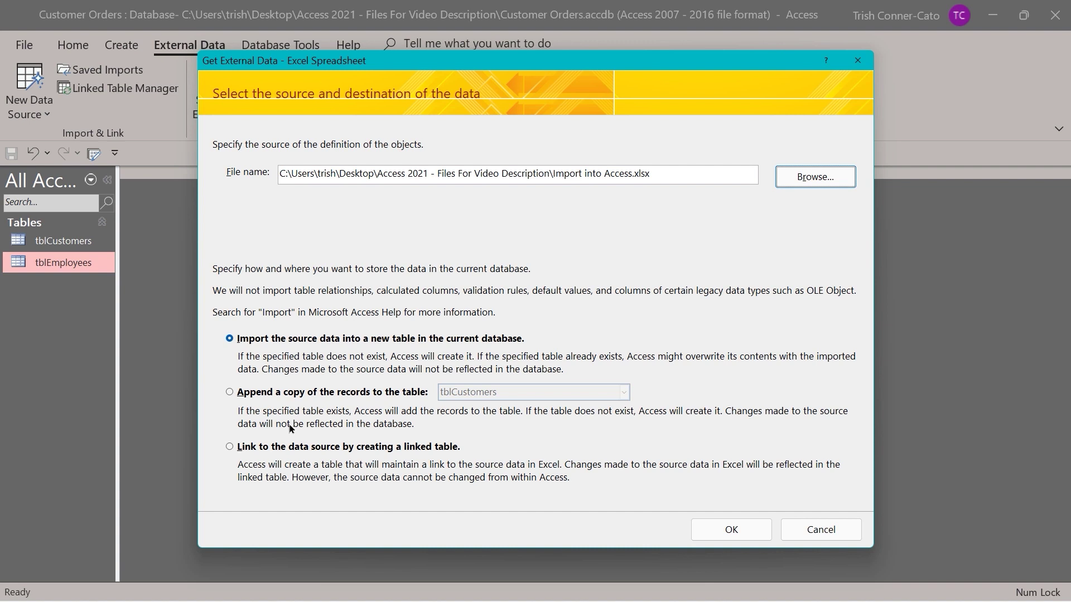
Step: Set the import to append a copy of the records to tblEmployees and continue to the spreadsheet wizard
{"action": "left_click", "coordinate": [234, 393]}
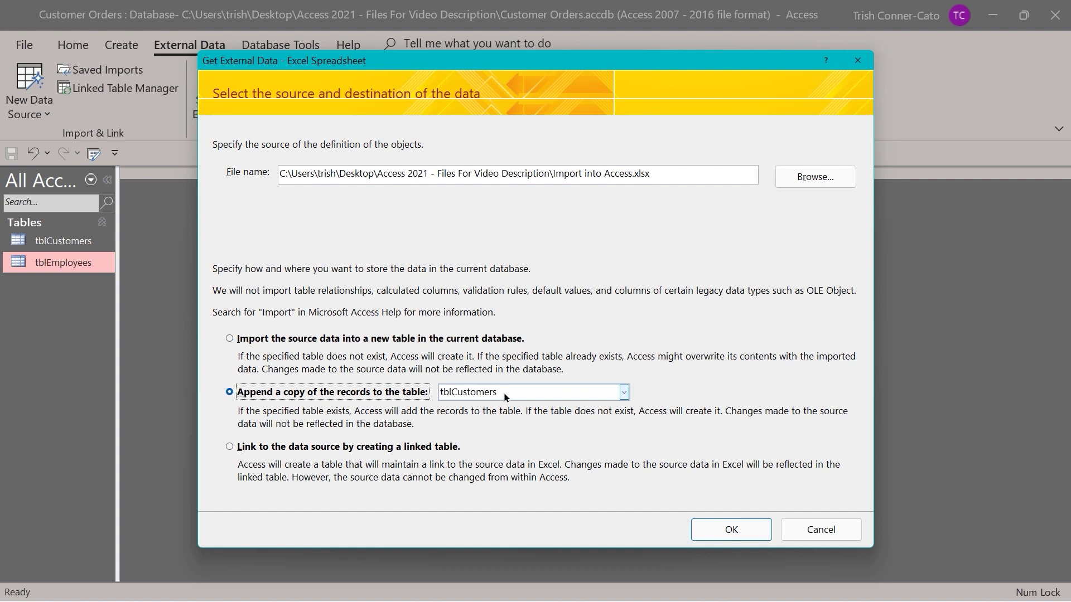
{"action": "left_click", "coordinate": [625, 393]}
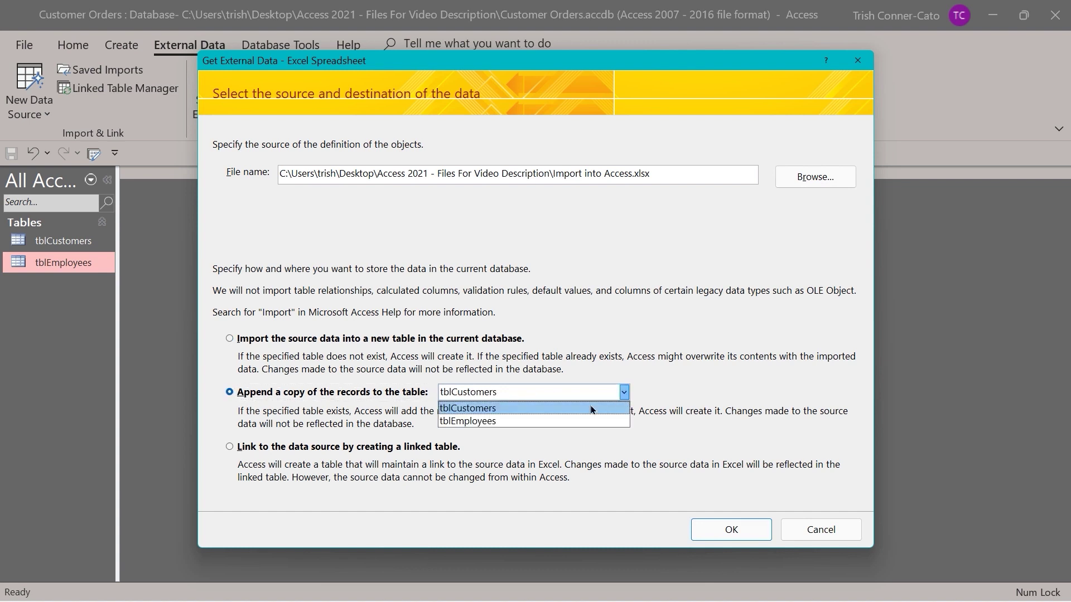
{"action": "left_click", "coordinate": [551, 422]}
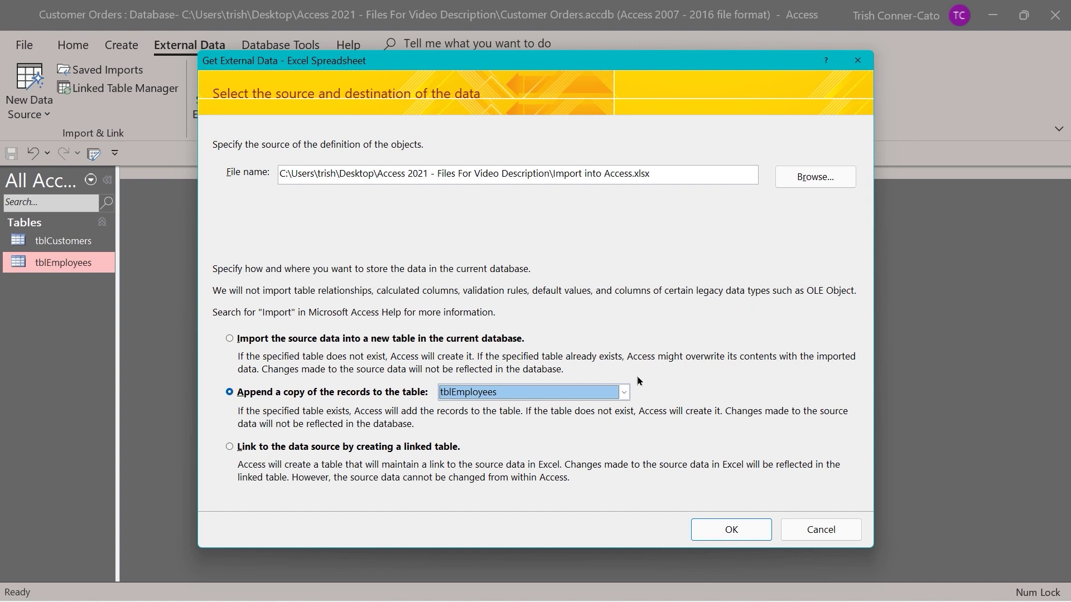
{"action": "left_click", "coordinate": [731, 530]}
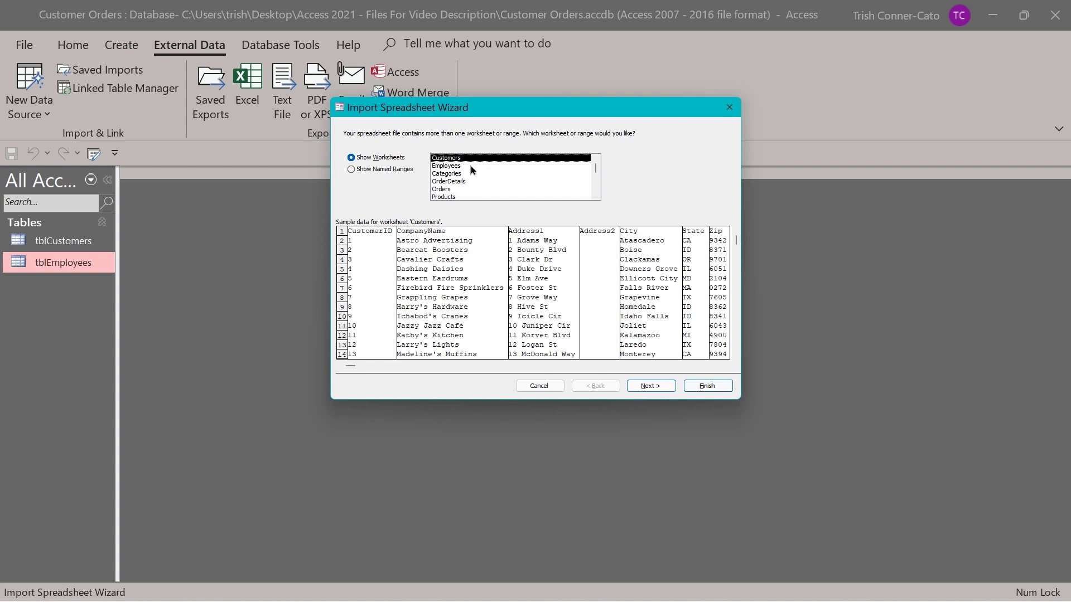
Step: Import the Employees worksheet into tblEmployees and finish without table analysis or saving the import steps
{"action": "left_click", "coordinate": [449, 167]}
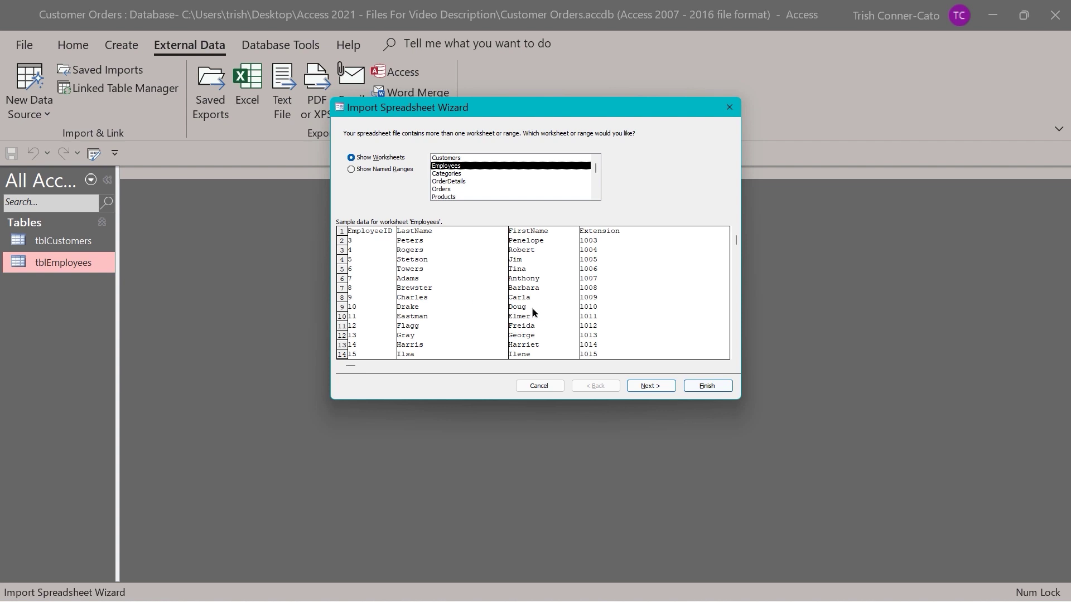
{"action": "left_click", "coordinate": [651, 386]}
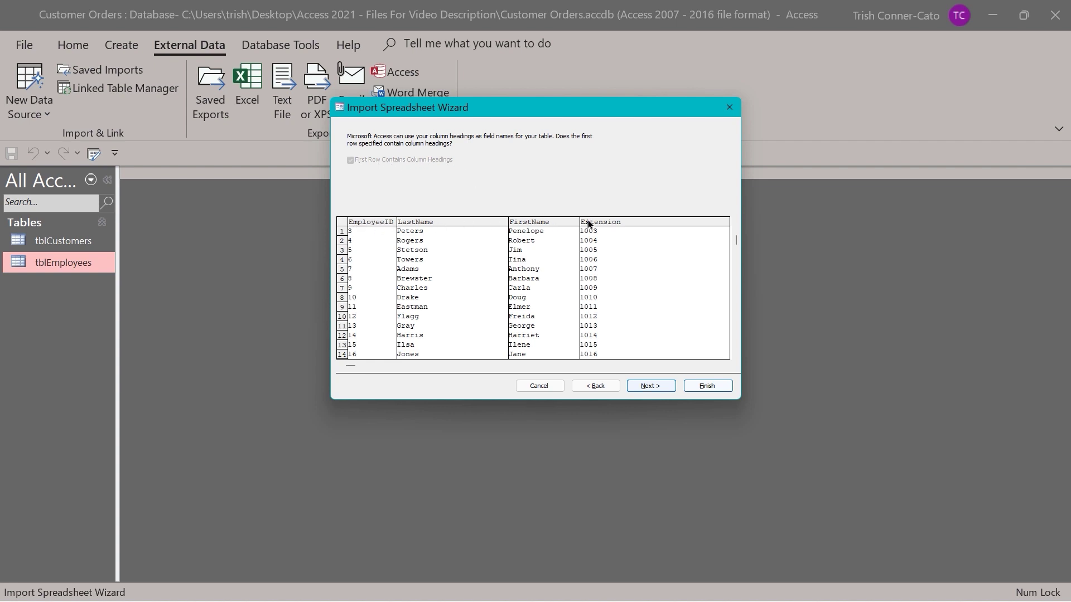
{"action": "left_click", "coordinate": [660, 390]}
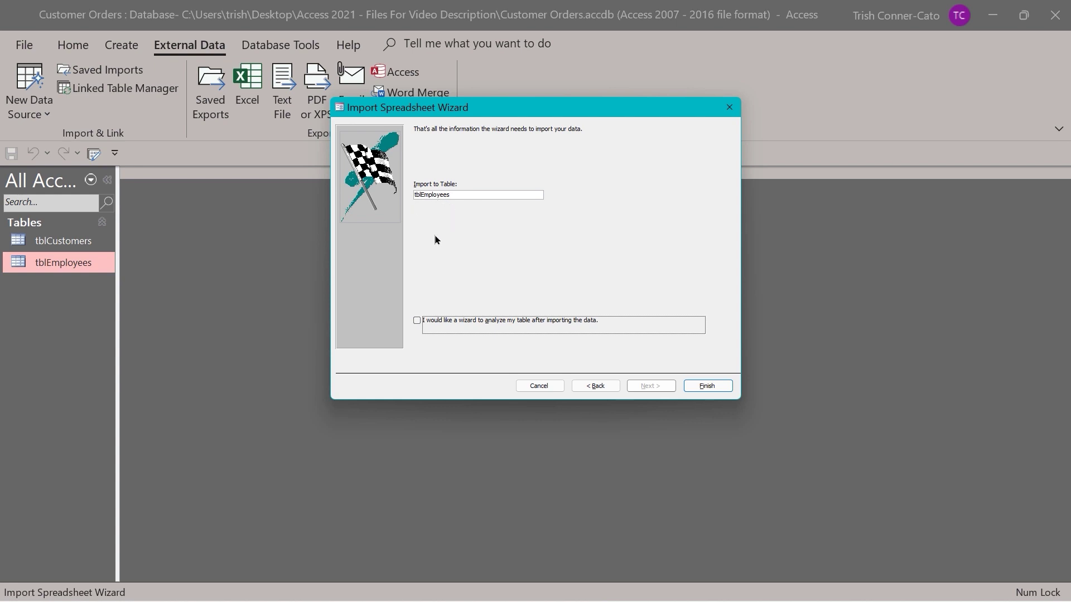
{"action": "left_click", "coordinate": [709, 389]}
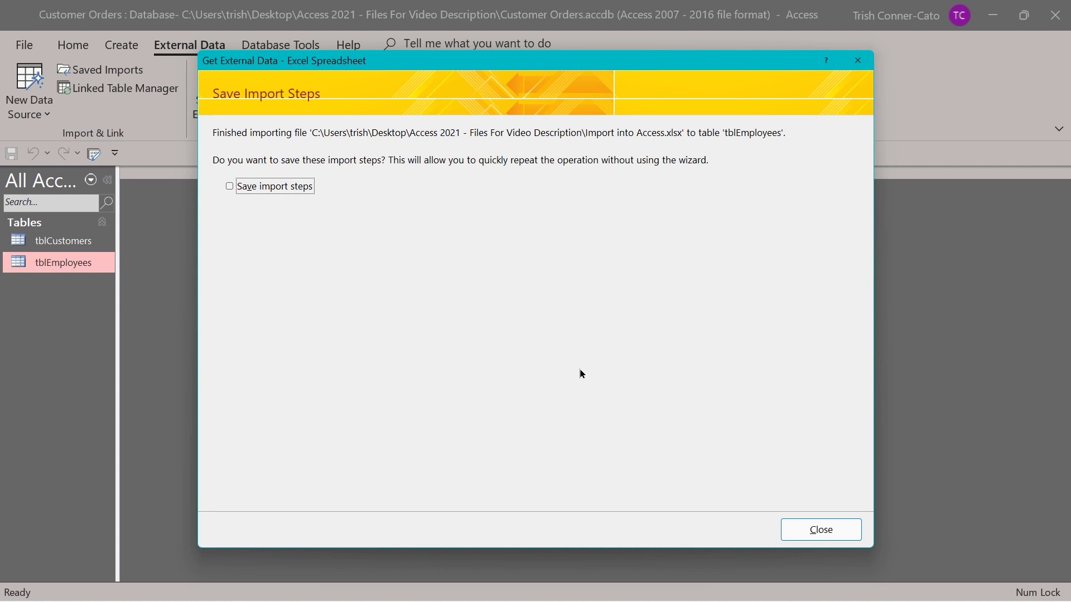
{"action": "left_click", "coordinate": [815, 534]}
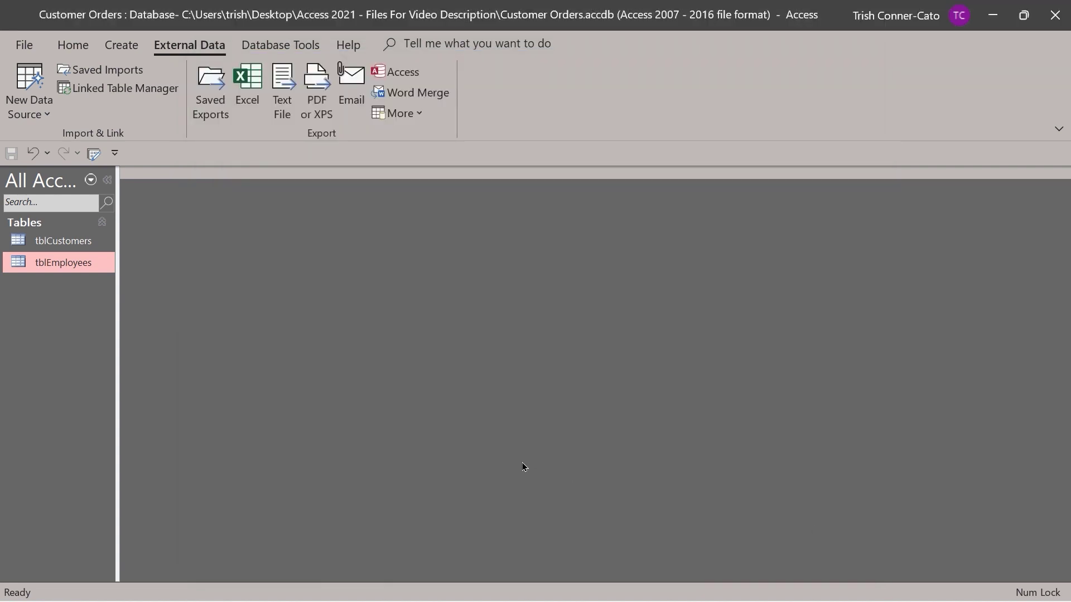
Step: Open tblEmployees to check the imported records, close it, and close the Import into Access workbook in Excel
{"action": "double_click", "coordinate": [72, 266]}
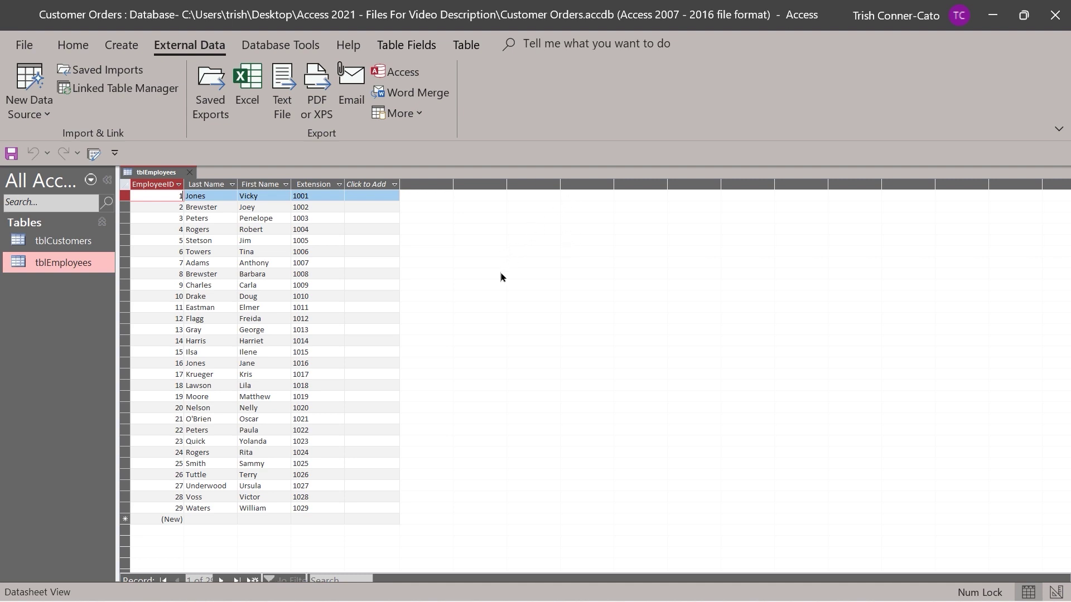
{"action": "left_click", "coordinate": [189, 174]}
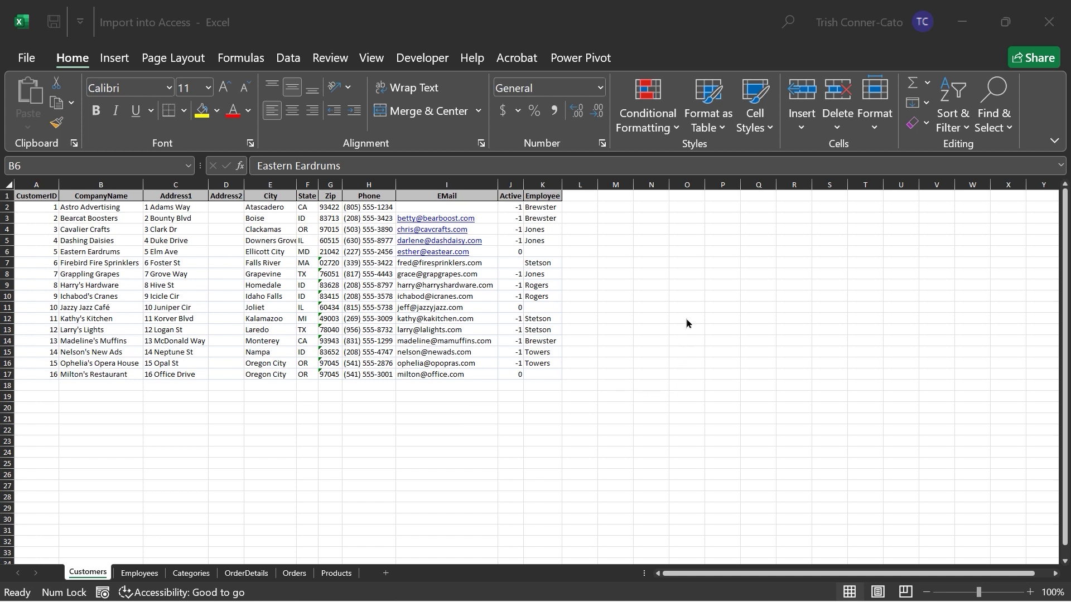
{"action": "left_click", "coordinate": [1049, 22]}
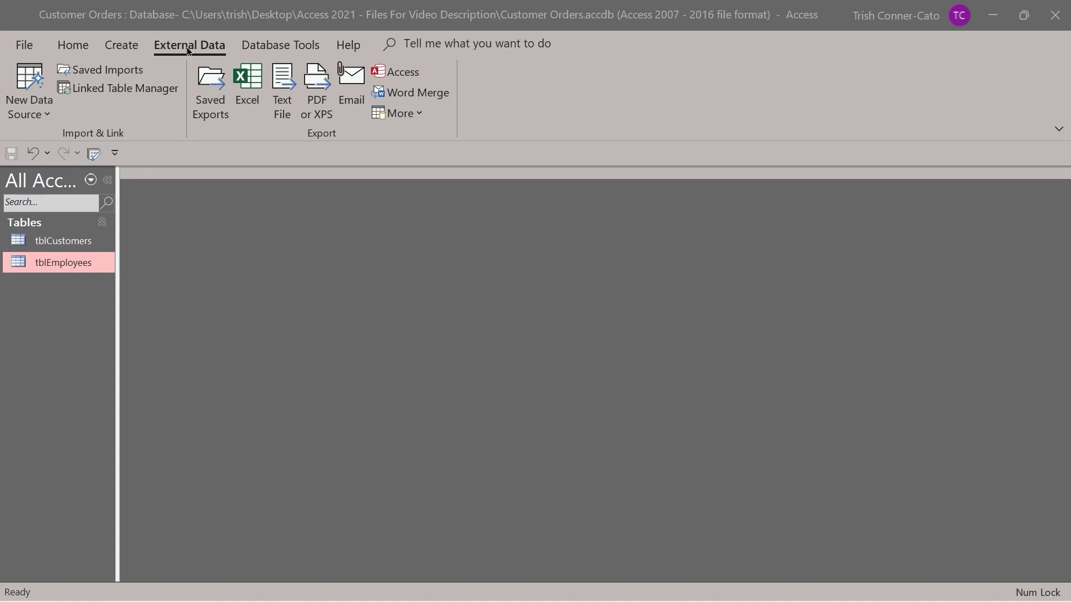
Step: Start another import from an Excel file, again using Import into Access.xlsx as the source
{"action": "left_click", "coordinate": [41, 117]}
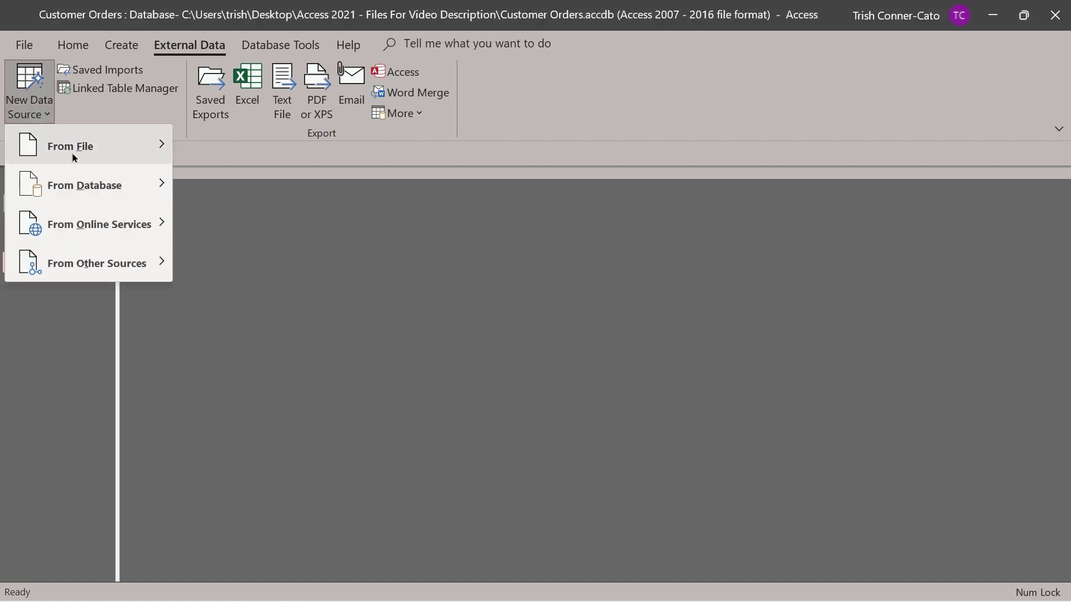
{"action": "mouse_move", "coordinate": [73, 154]}
{"action": "left_click", "coordinate": [228, 148]}
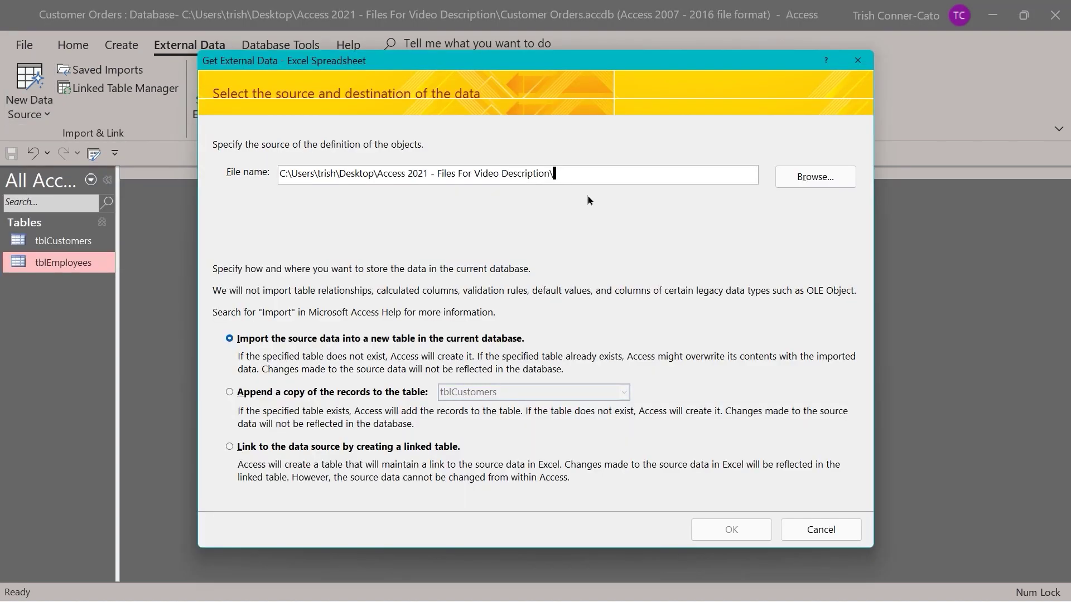
{"action": "left_click", "coordinate": [800, 182]}
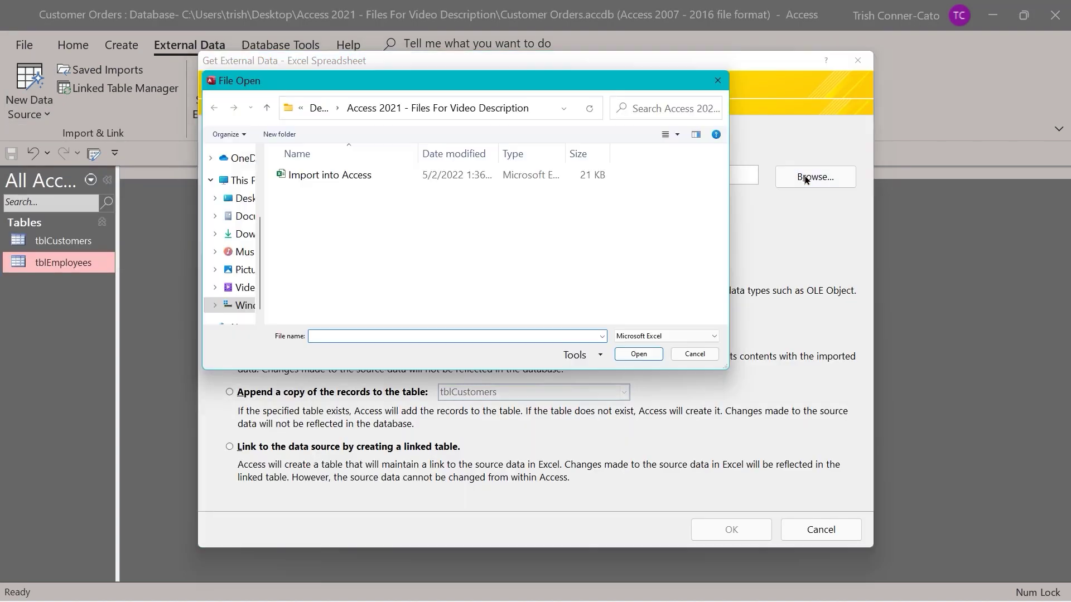
{"action": "double_click", "coordinate": [348, 176]}
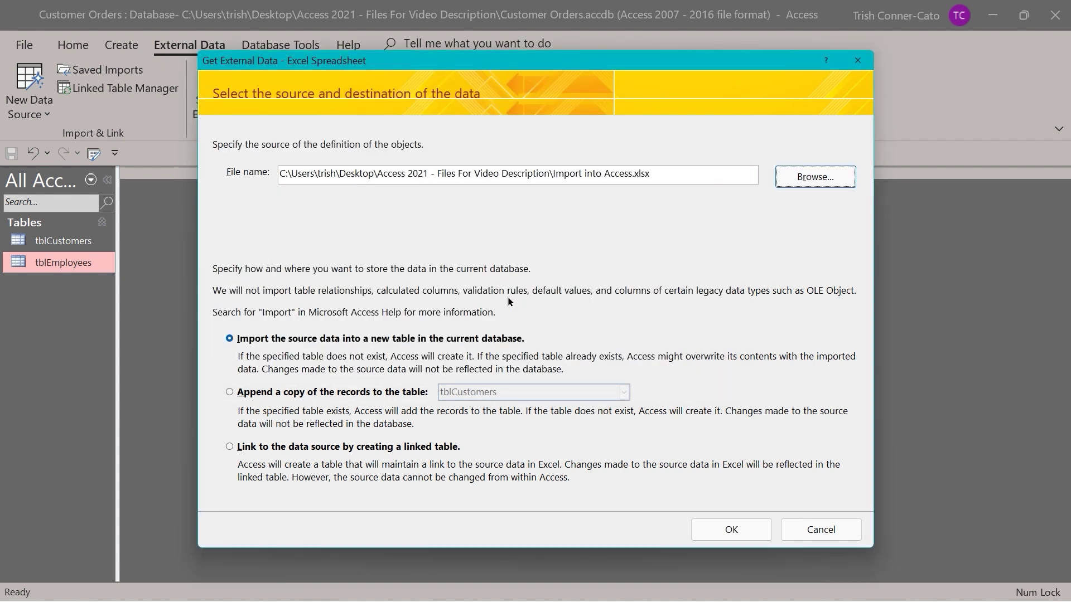
Step: Set the import to append a copy of the records to tblCustomers and continue to the spreadsheet wizard
{"action": "left_click", "coordinate": [230, 393]}
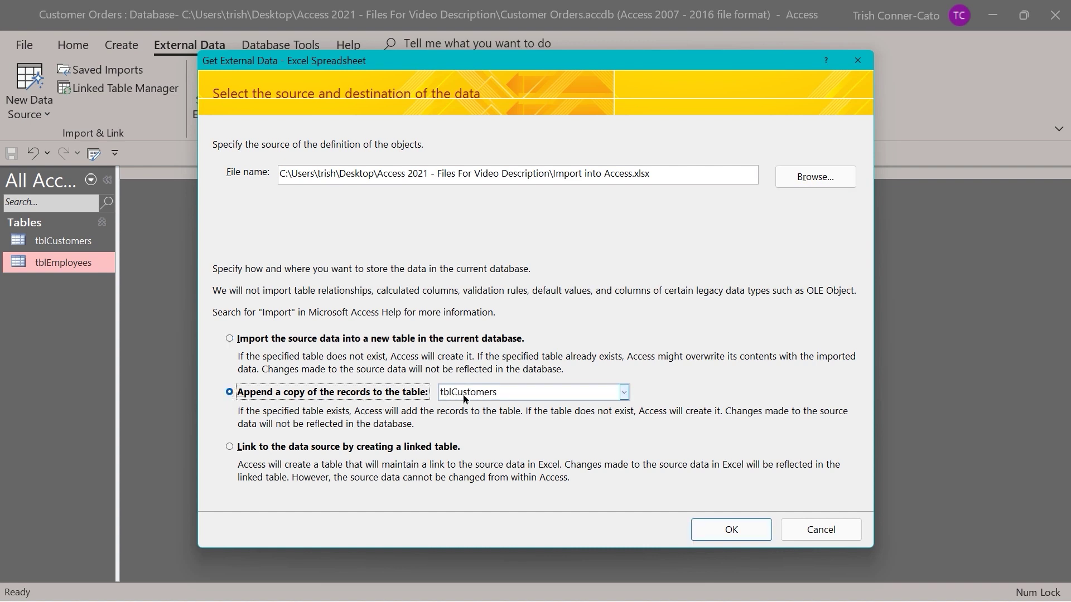
{"action": "left_click", "coordinate": [623, 394]}
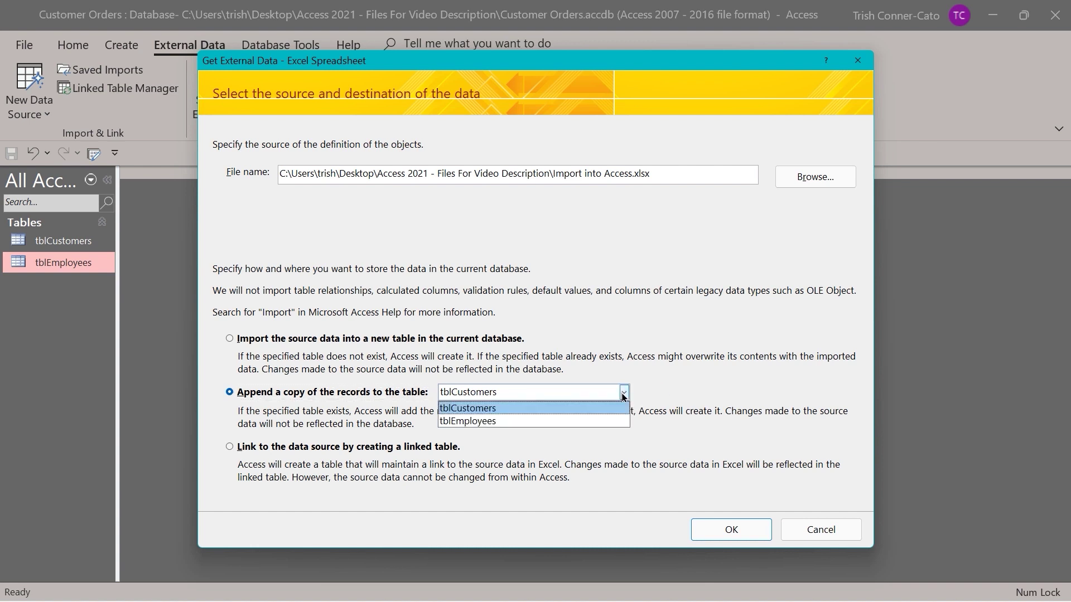
{"action": "left_click", "coordinate": [623, 395]}
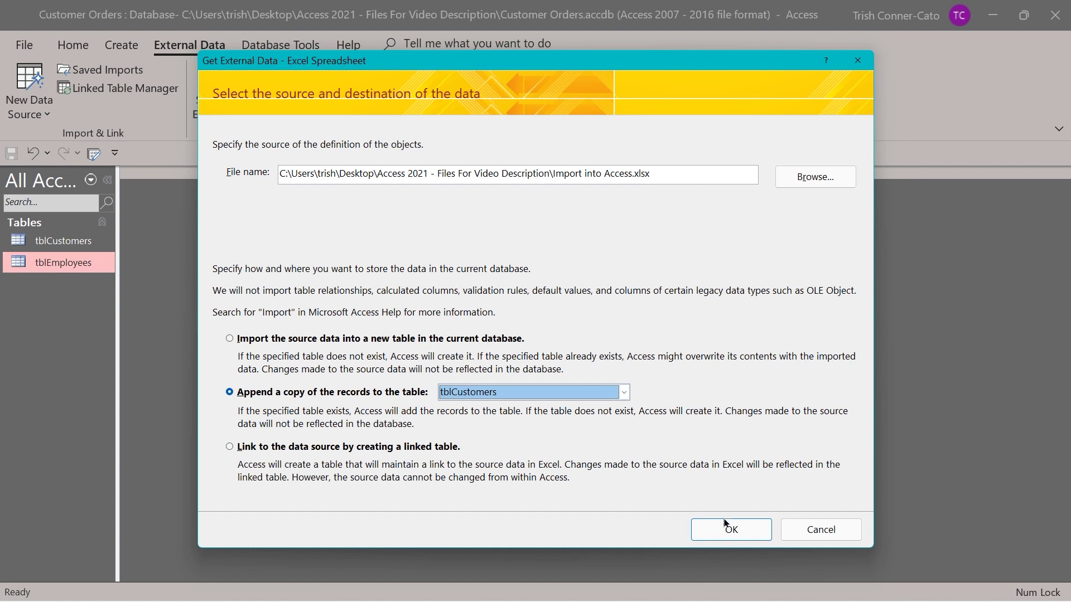
{"action": "left_click", "coordinate": [731, 532]}
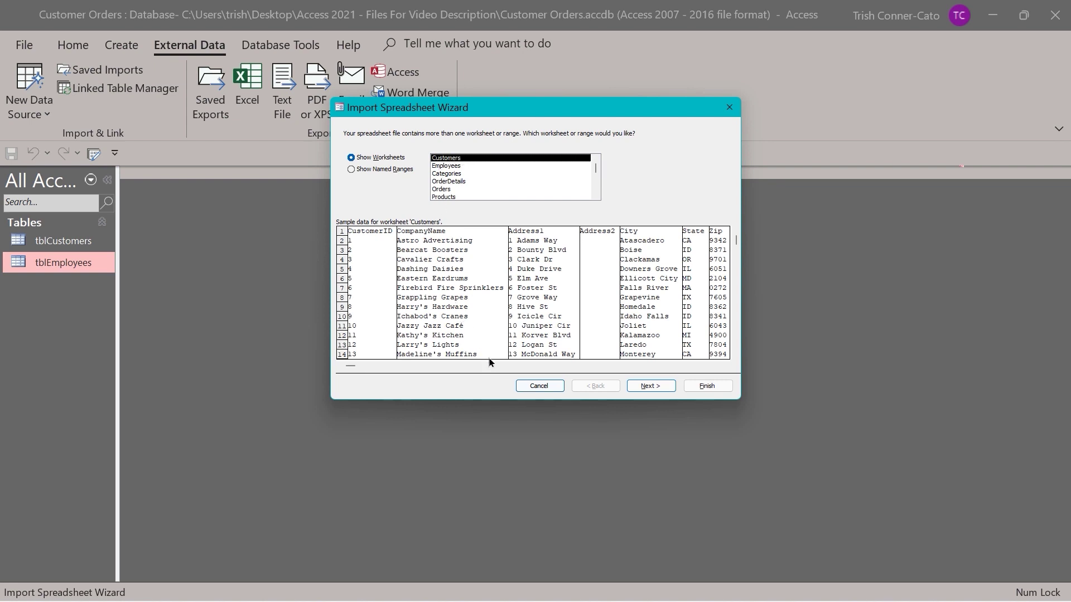
Step: Import the Customers worksheet into tblCustomers without table analysis, agreeing to proceed even if some data cannot be appended
{"action": "left_click", "coordinate": [651, 386]}
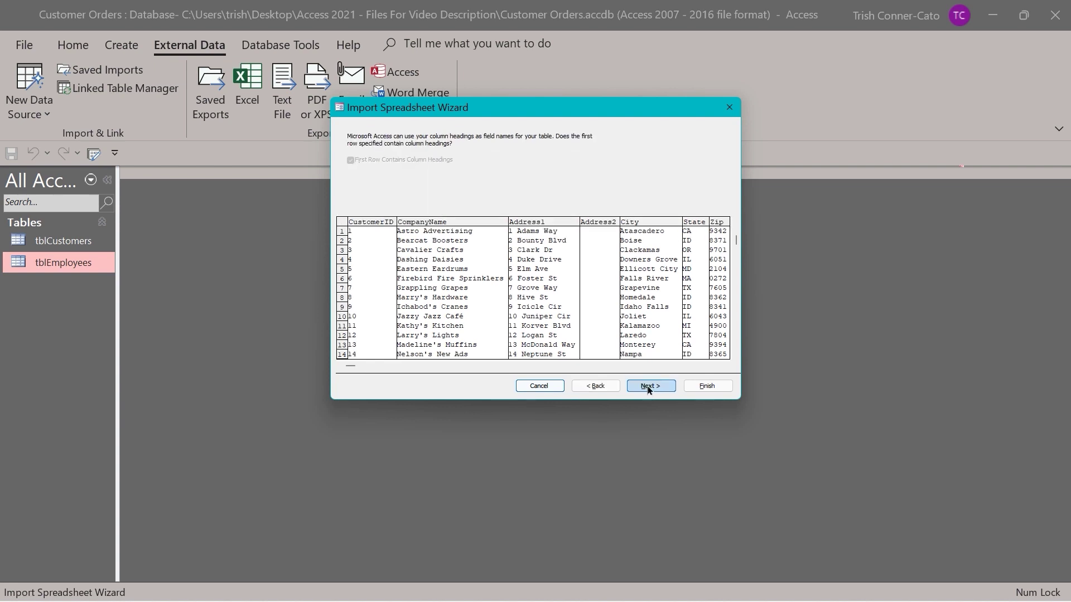
{"action": "left_click", "coordinate": [648, 387]}
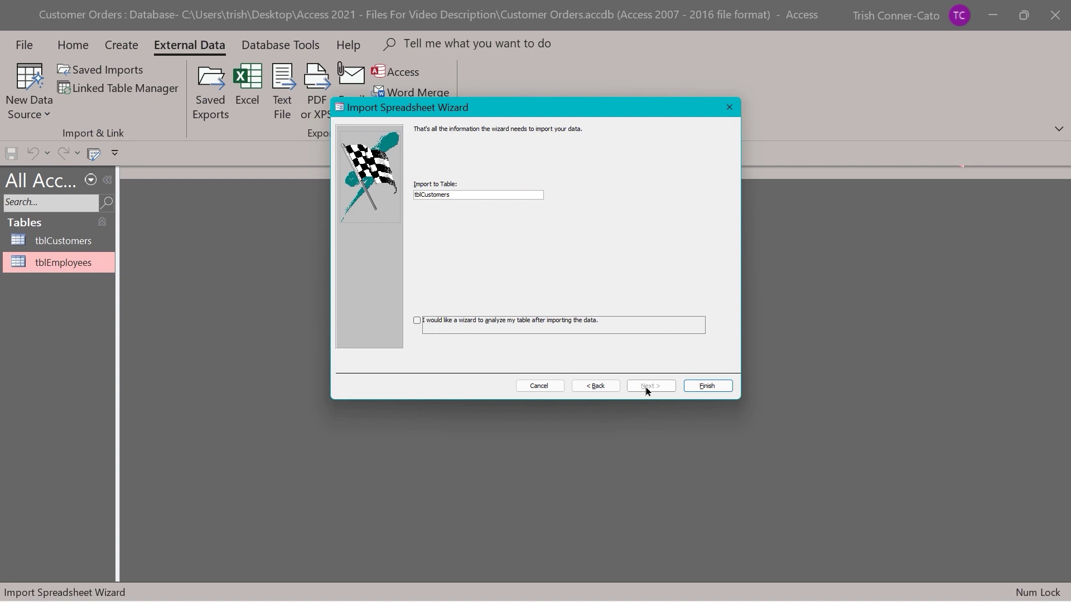
{"action": "left_click", "coordinate": [705, 387]}
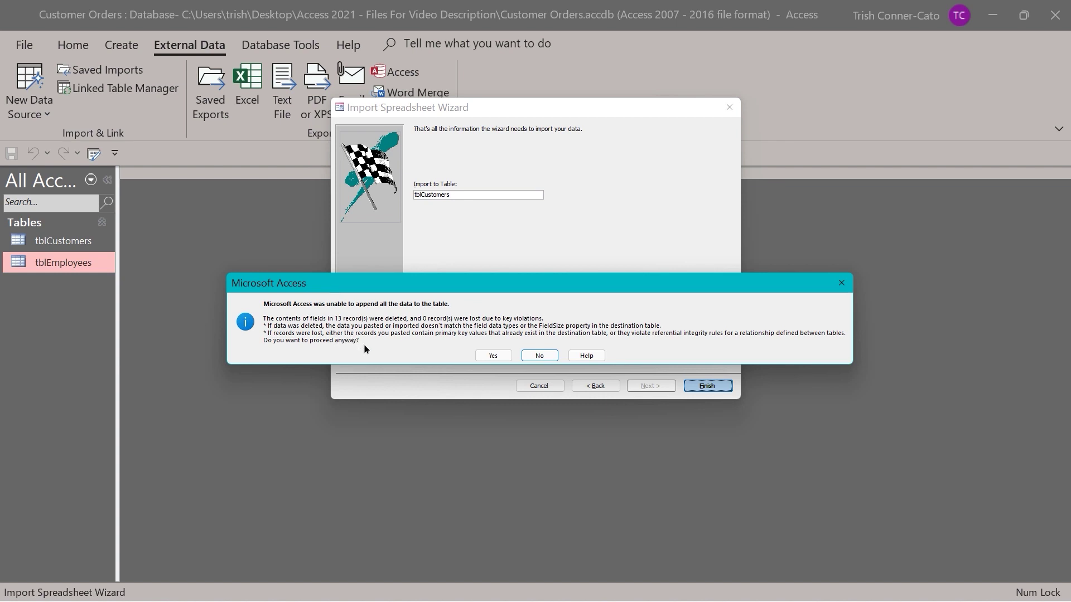
{"action": "left_click", "coordinate": [493, 356]}
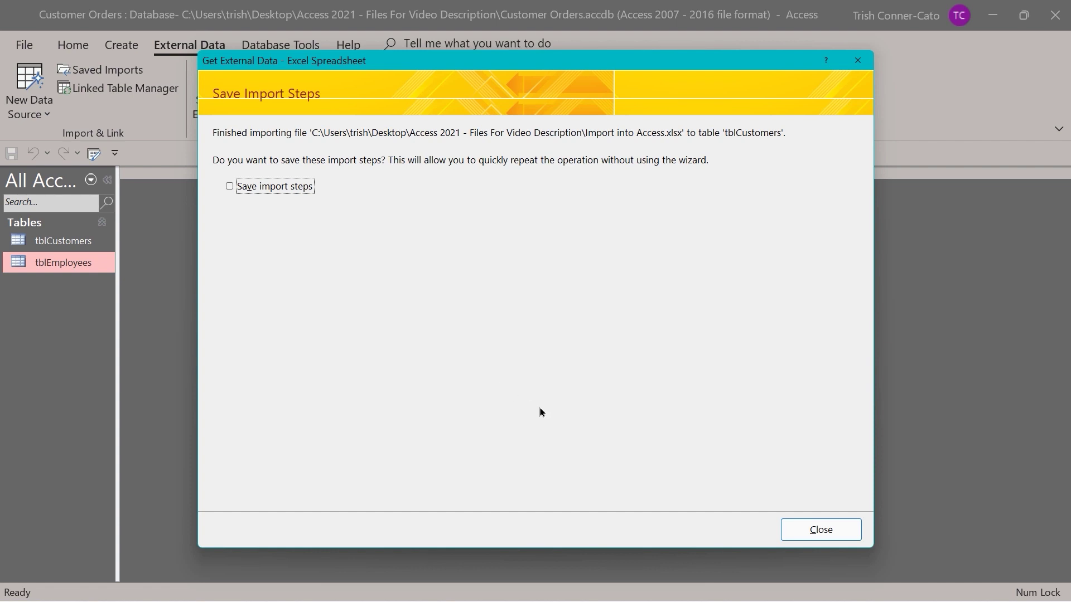
Step: Finish the import without saving its steps, open tblCustomers to check the appended records, and close the table
{"action": "left_click", "coordinate": [817, 537]}
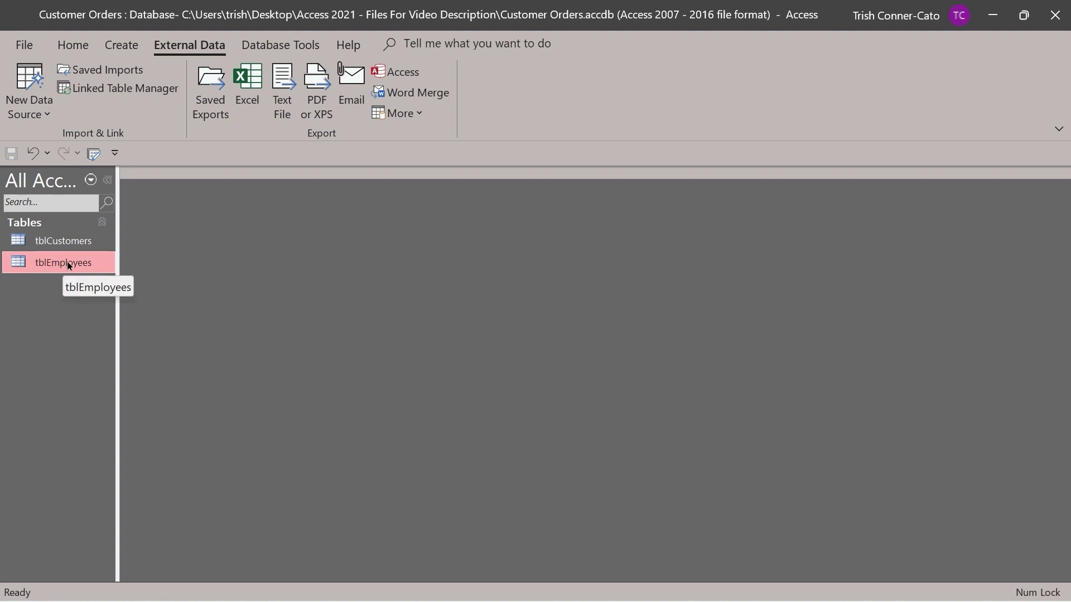
{"action": "double_click", "coordinate": [71, 243]}
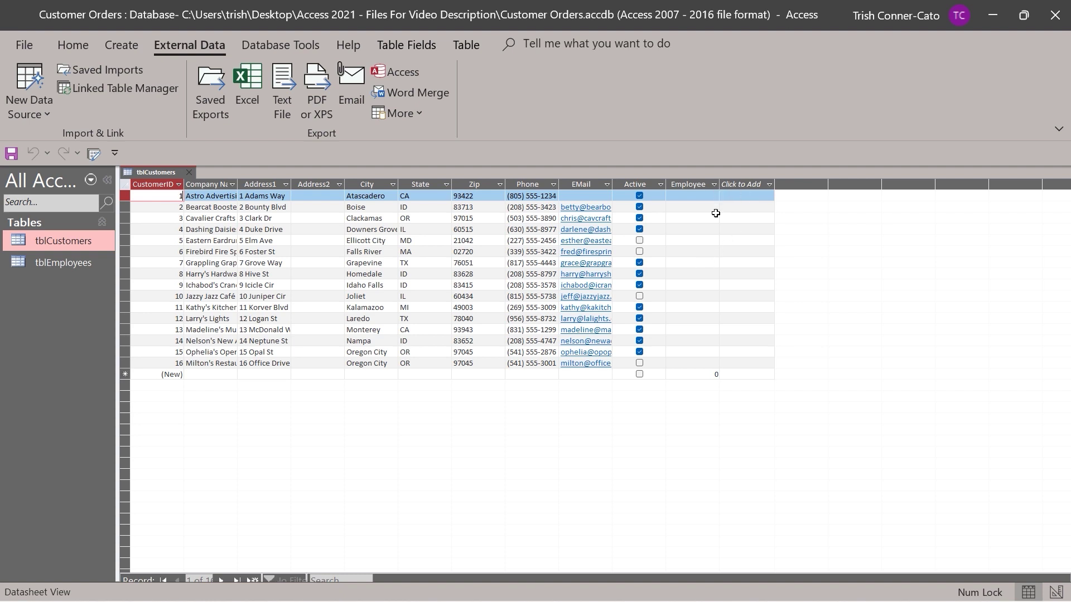
{"action": "left_click", "coordinate": [188, 177]}
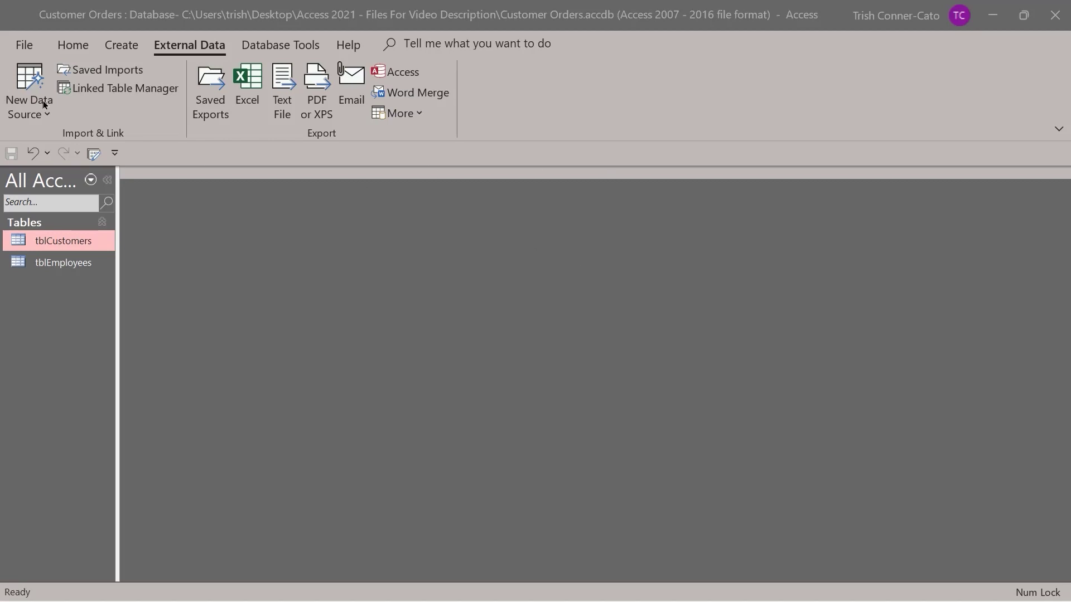
Step: Start an Excel import from Import into Access.xlsx that brings the source data into a new table in the current database
{"action": "left_click", "coordinate": [34, 116]}
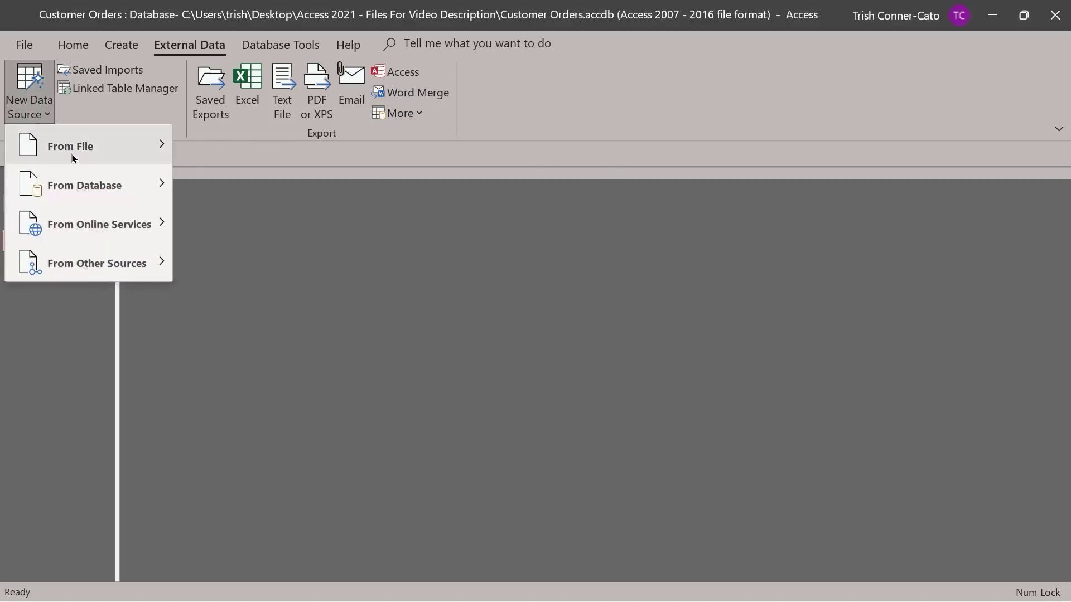
{"action": "mouse_move", "coordinate": [76, 153]}
{"action": "left_click", "coordinate": [237, 160]}
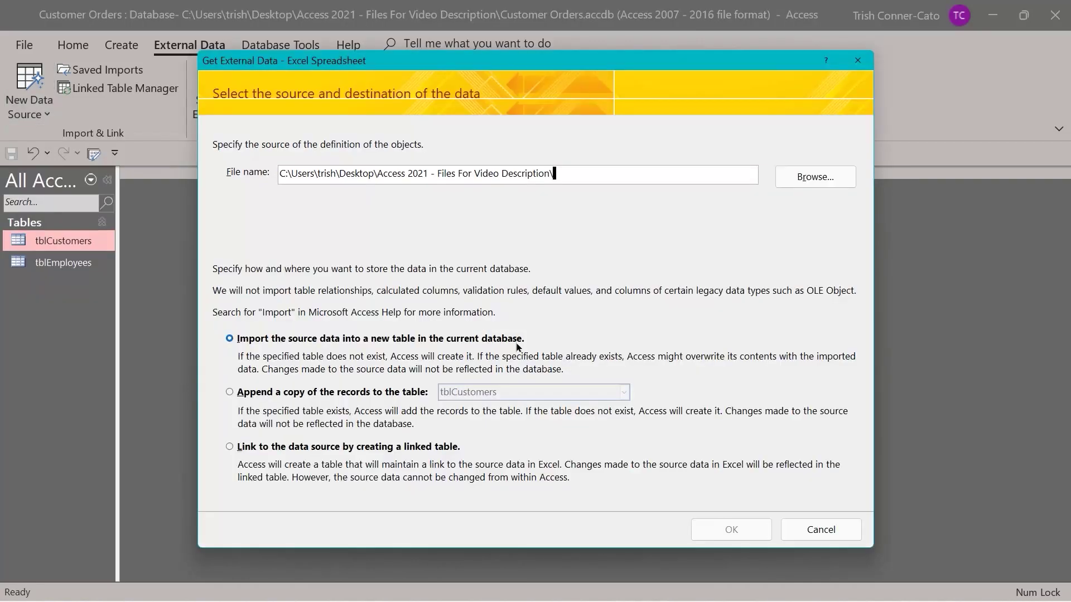
{"action": "left_click", "coordinate": [817, 176]}
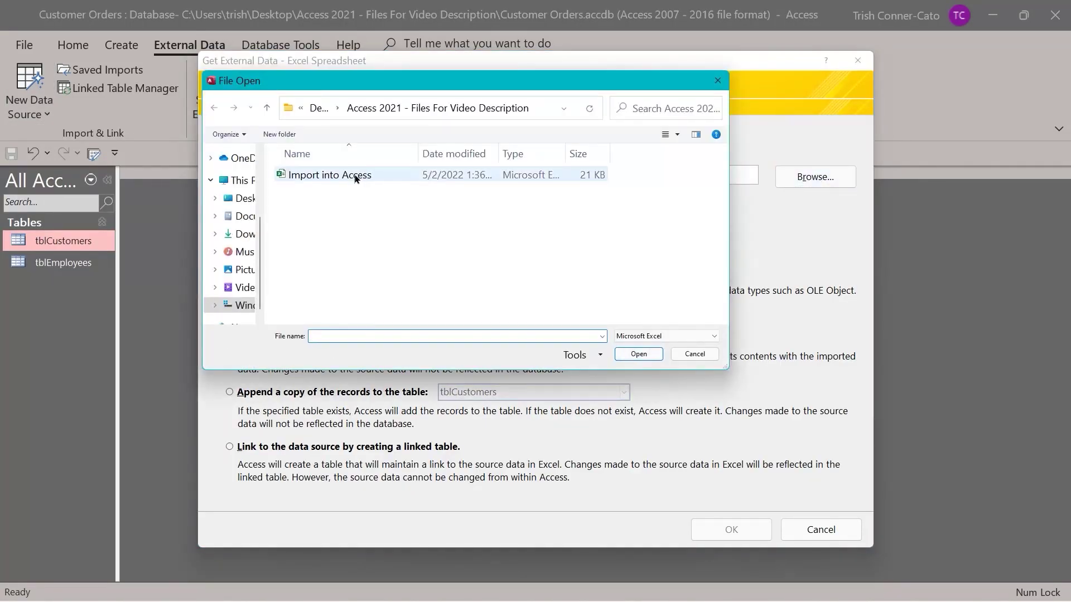
{"action": "double_click", "coordinate": [355, 176]}
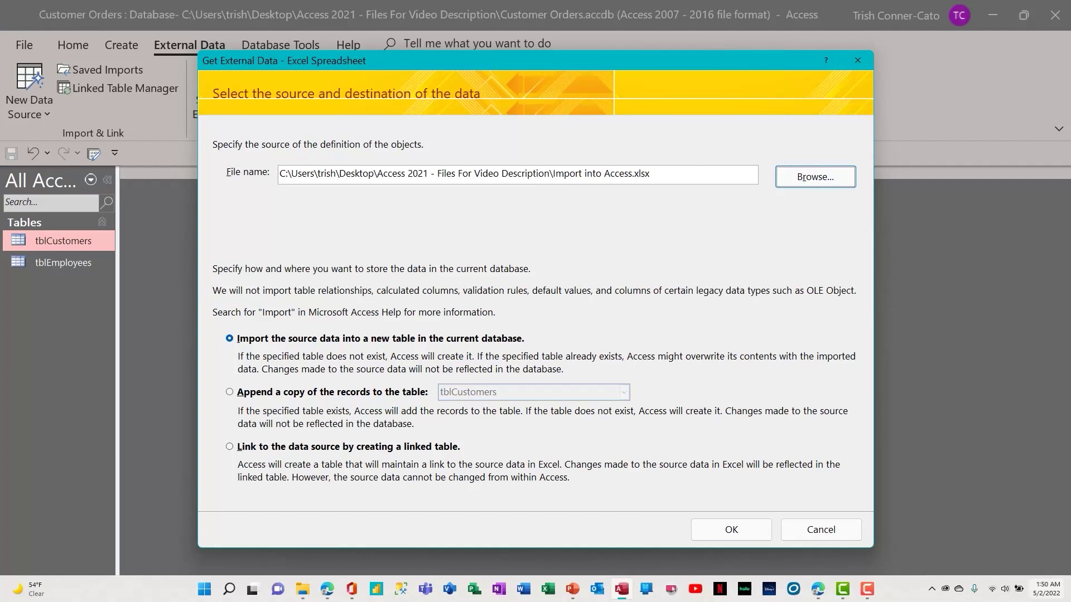
{"action": "left_click", "coordinate": [746, 531]}
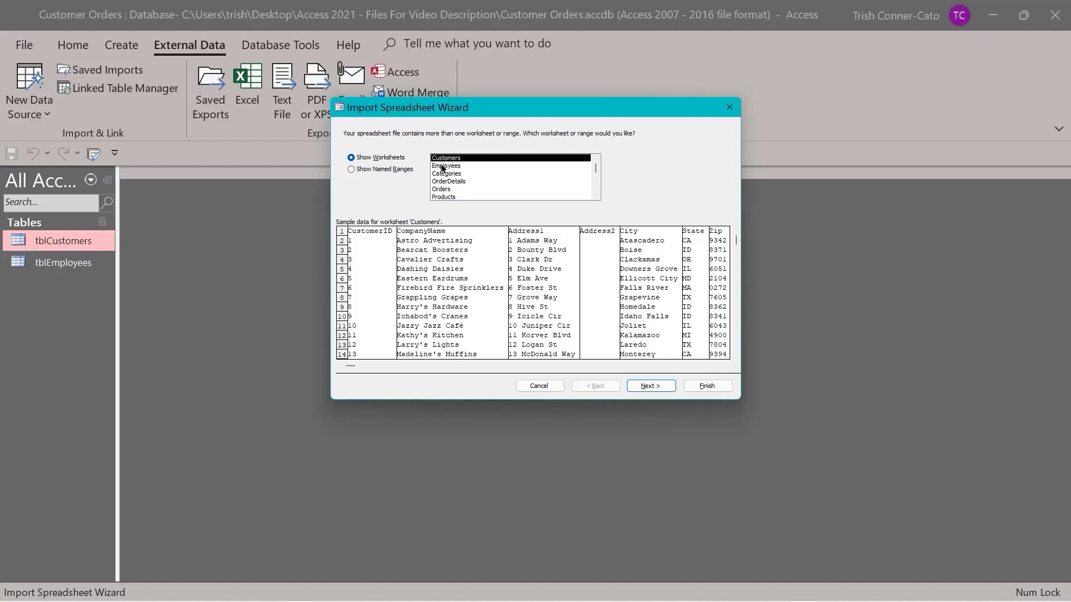
Step: Choose the Categories worksheet, using its first row as column headings and keeping the default field options
{"action": "left_click", "coordinate": [445, 174]}
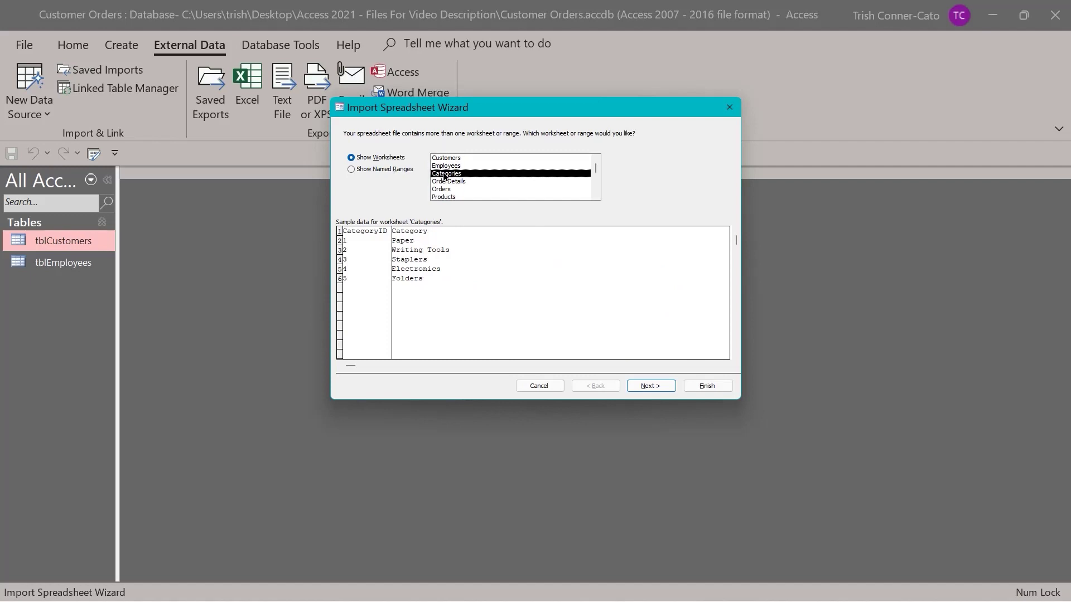
{"action": "left_click", "coordinate": [650, 386]}
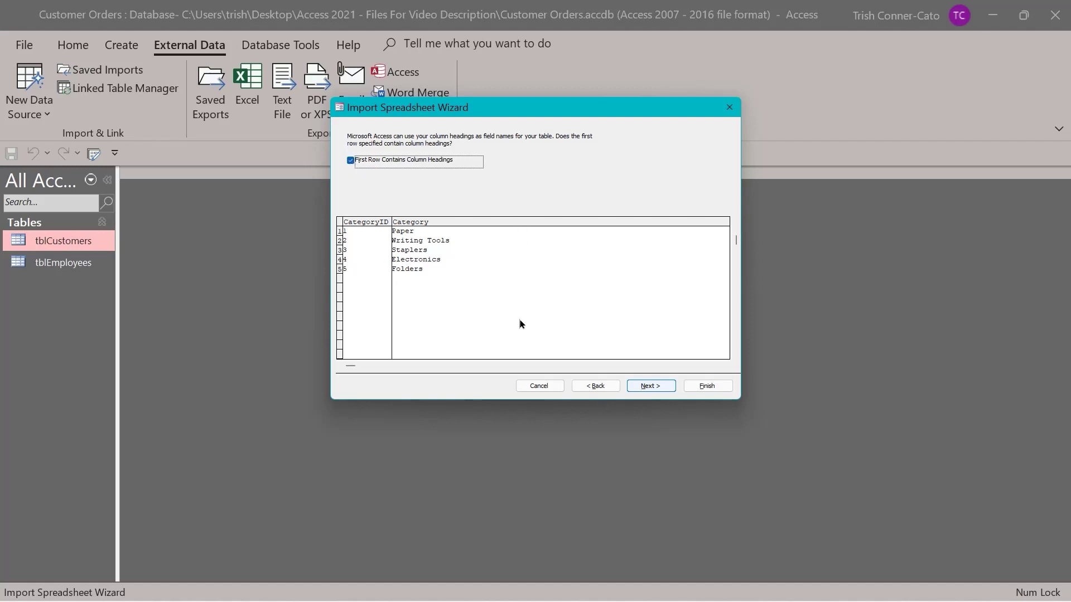
{"action": "left_click", "coordinate": [650, 386]}
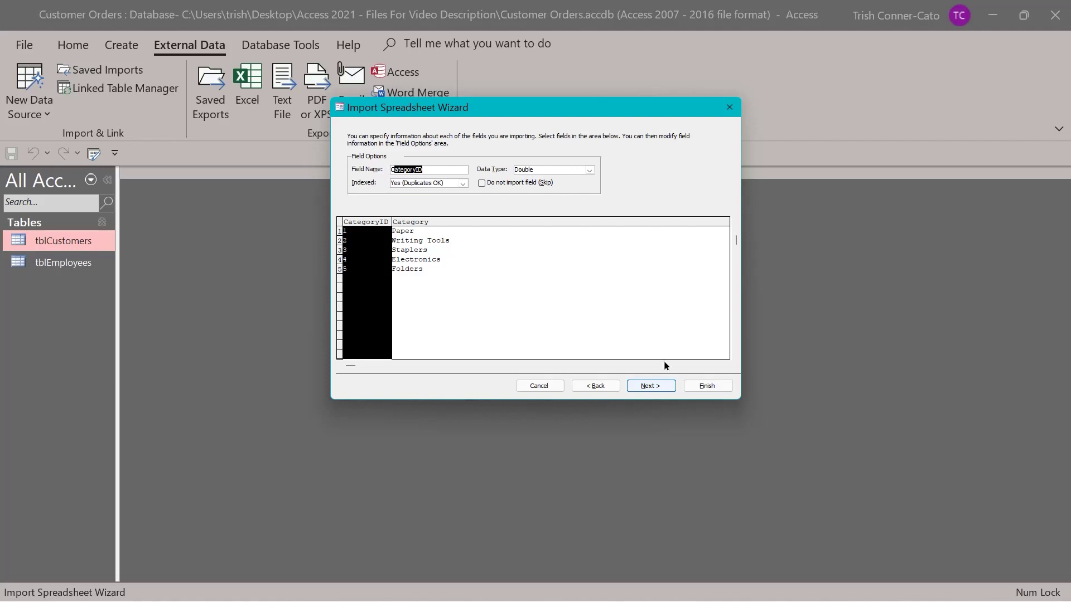
{"action": "left_click", "coordinate": [654, 386]}
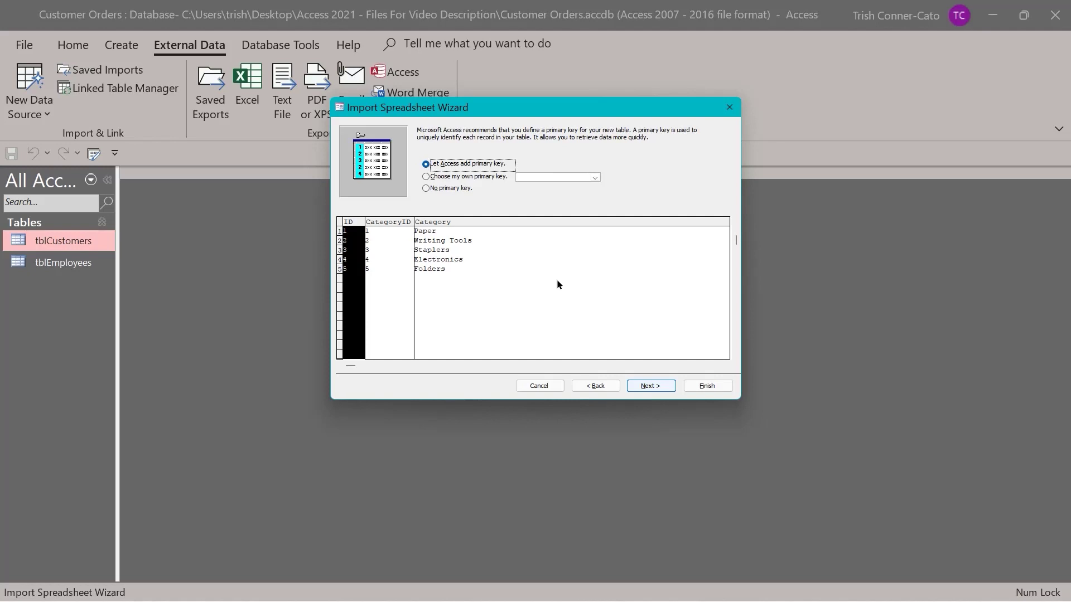
Step: Set CategoryID as the primary key, name the table tblCategories, and finish the import without saving its steps
{"action": "left_click", "coordinate": [426, 176]}
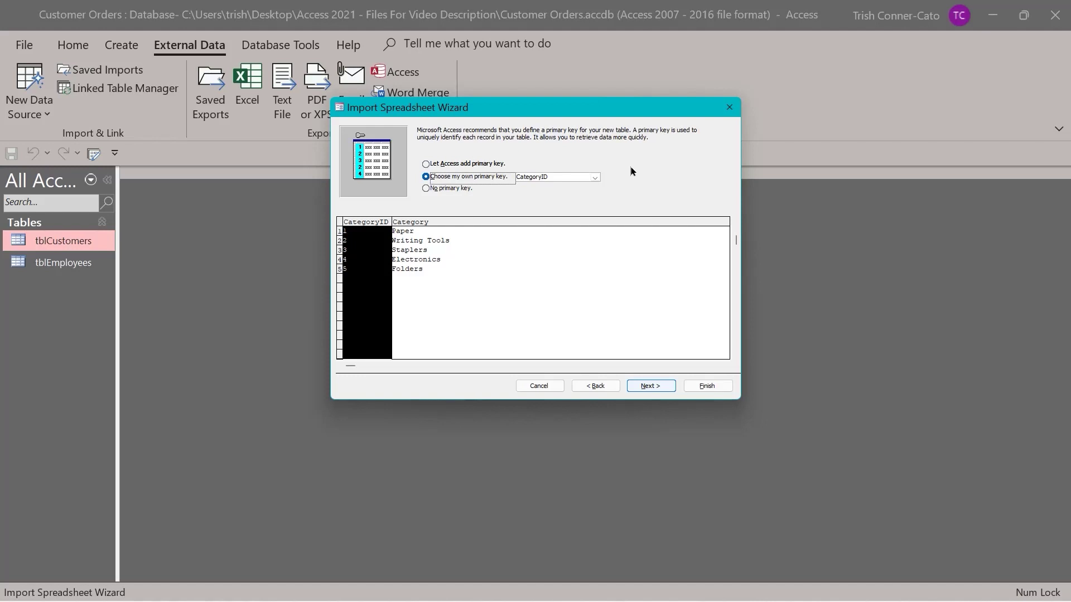
{"action": "left_click", "coordinate": [649, 385]}
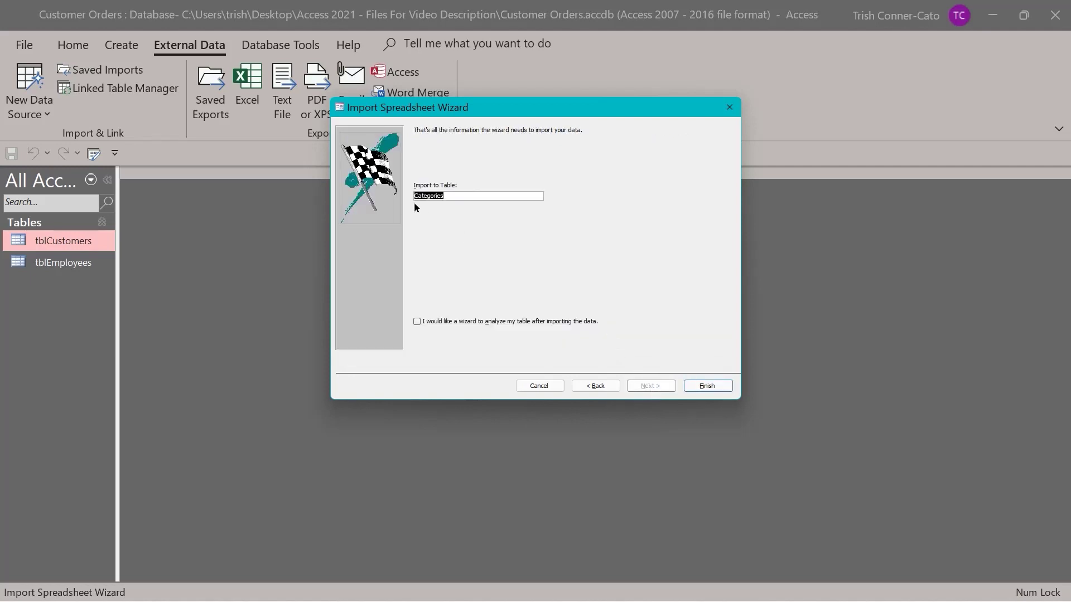
{"action": "left_click", "coordinate": [420, 196]}
{"action": "type", "text": "tbl"}
{"action": "left_click", "coordinate": [710, 385]}
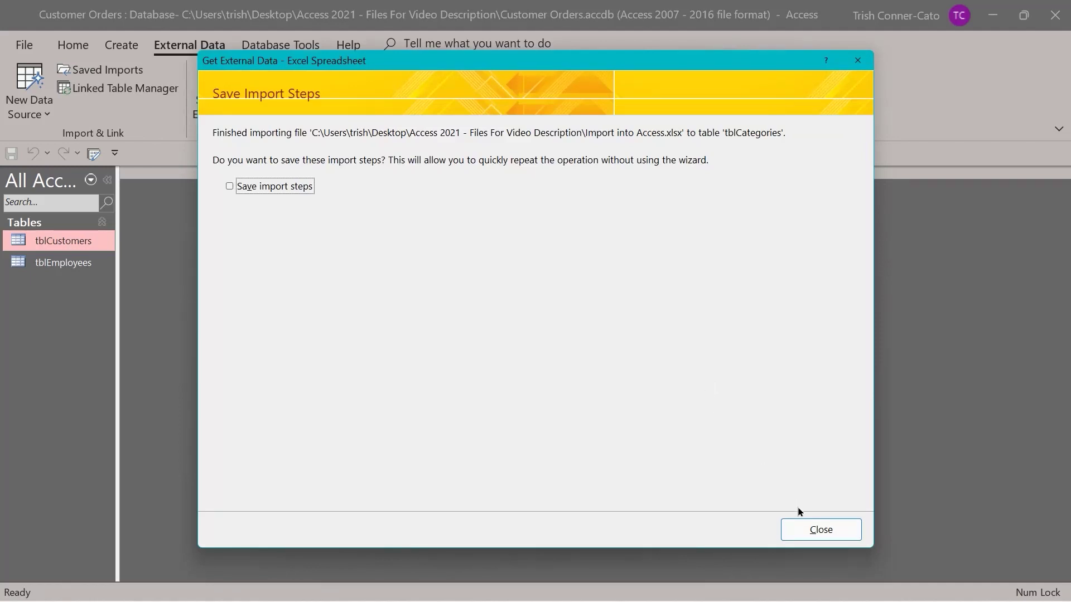
{"action": "left_click", "coordinate": [819, 529]}
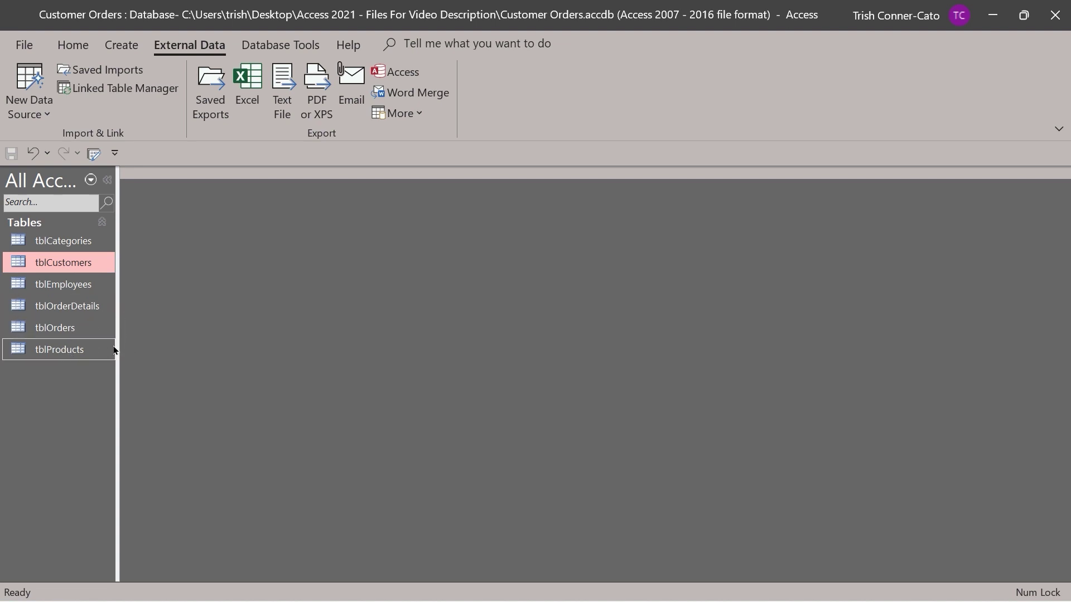
Step: Open tblOrderDetails, tblOrders and tblProducts in Design View to review their fields and data types
{"action": "right_click", "coordinate": [65, 309]}
{"action": "left_click", "coordinate": [135, 320]}
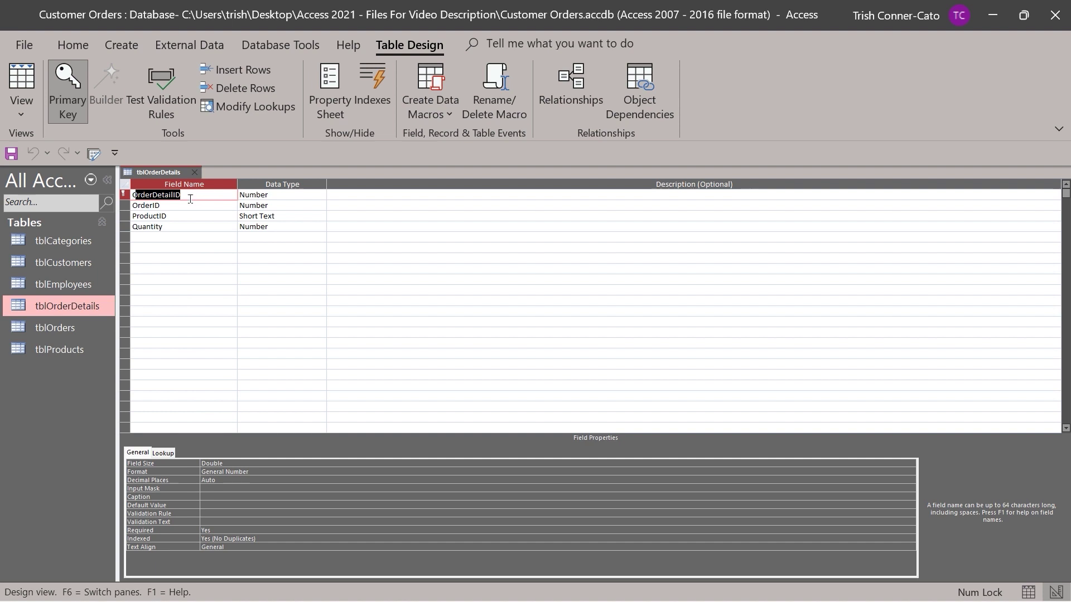
{"action": "right_click", "coordinate": [79, 328]}
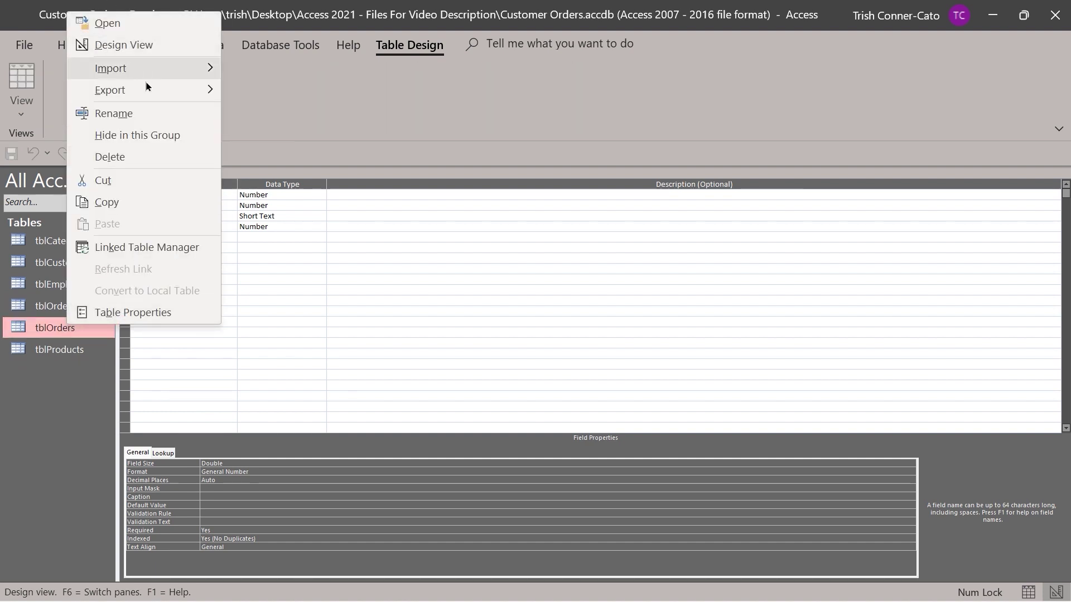
{"action": "left_click", "coordinate": [149, 46]}
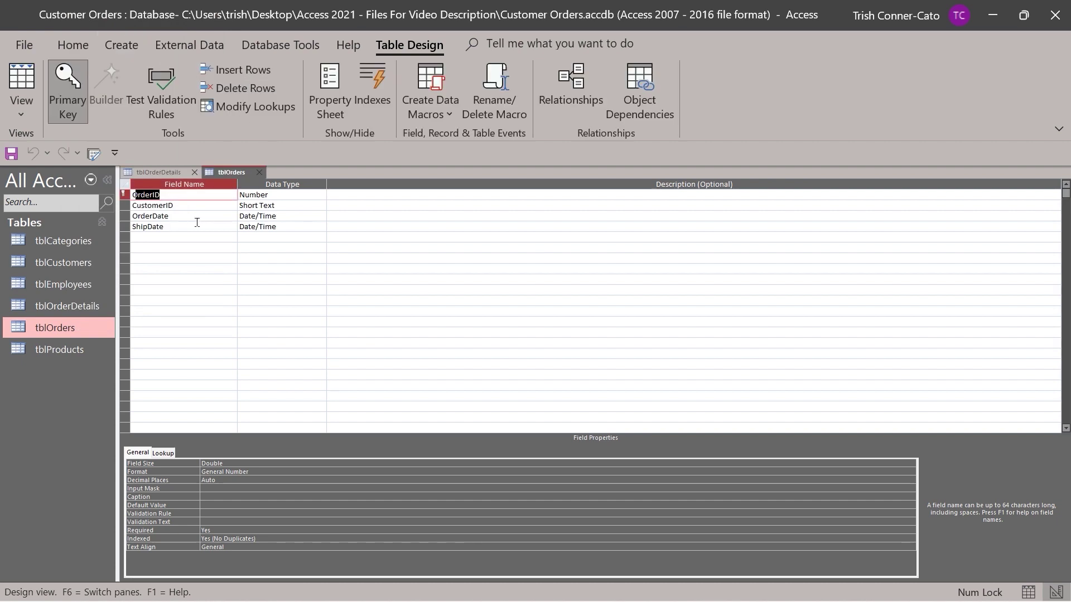
{"action": "right_click", "coordinate": [61, 352]}
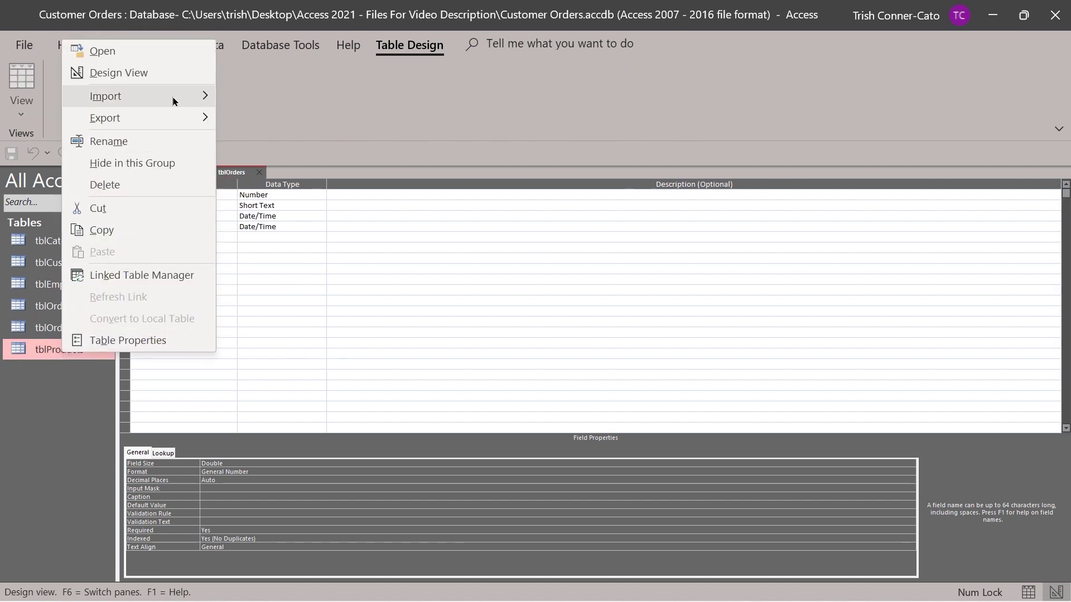
{"action": "left_click", "coordinate": [139, 74]}
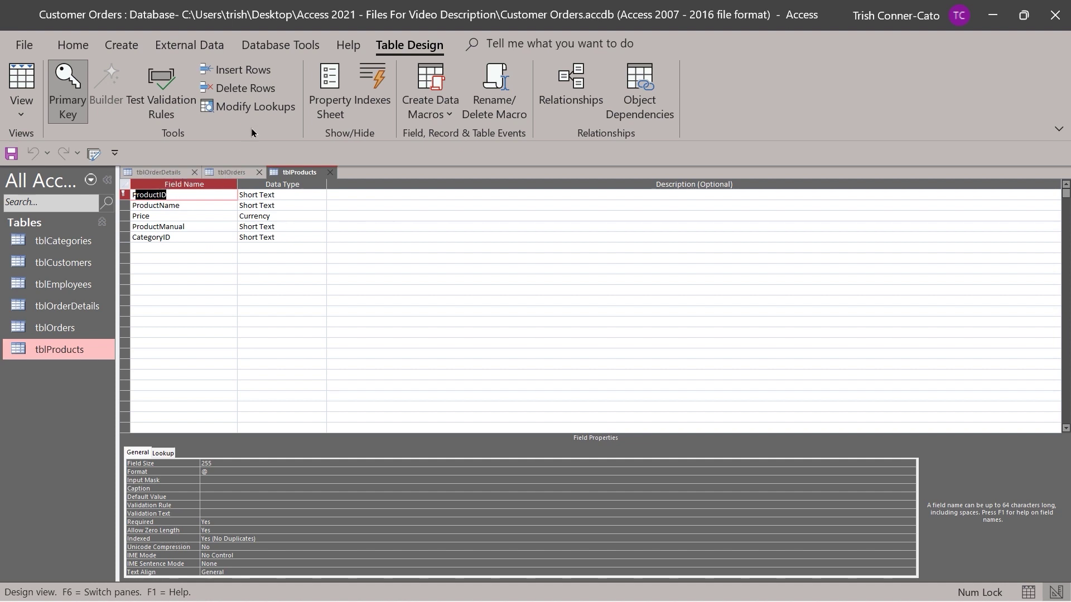
Step: Show tblProducts in Datasheet View to review its imported records
{"action": "left_click", "coordinate": [26, 109]}
{"action": "left_click", "coordinate": [74, 142]}
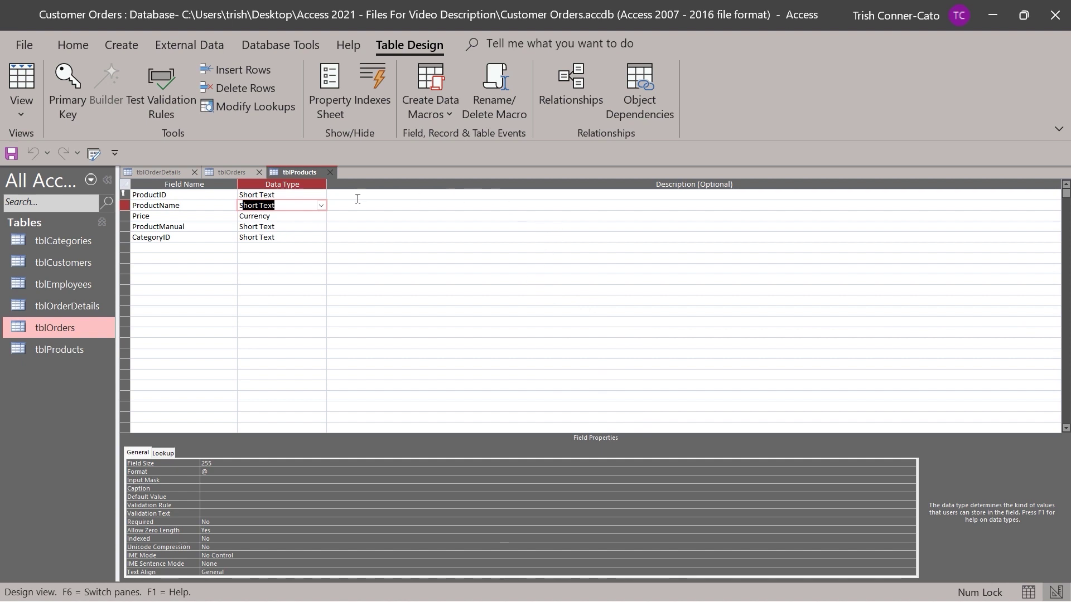
{"action": "right_click", "coordinate": [297, 176]}
{"action": "left_click", "coordinate": [350, 278]}
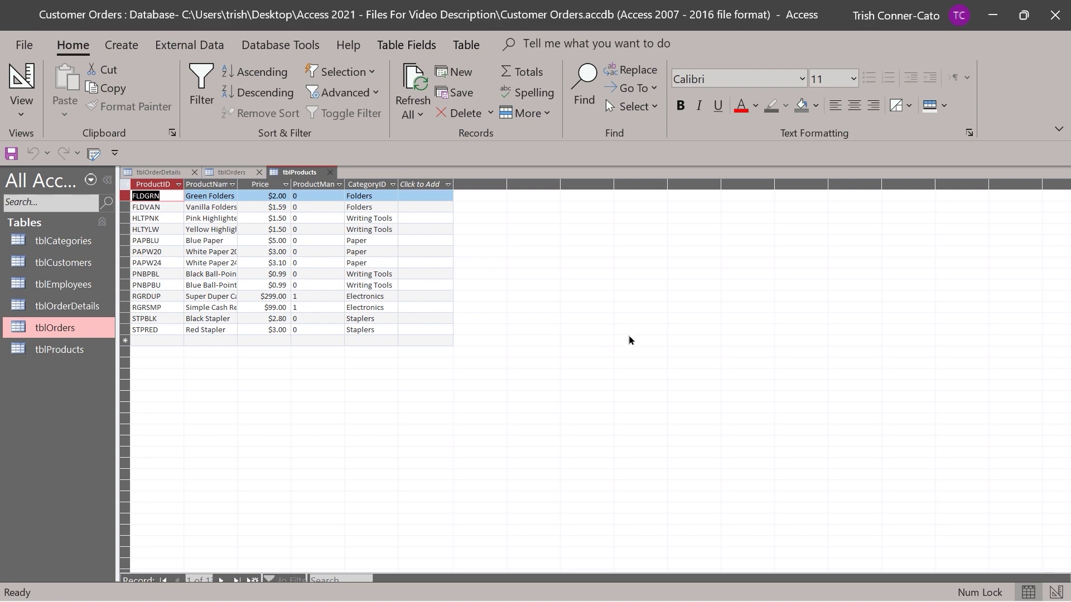
Step: Switch to Excel to compare the Products worksheet, minimize the workbook, and return tblProducts to Design View
{"action": "mouse_move", "coordinate": [468, 601]}
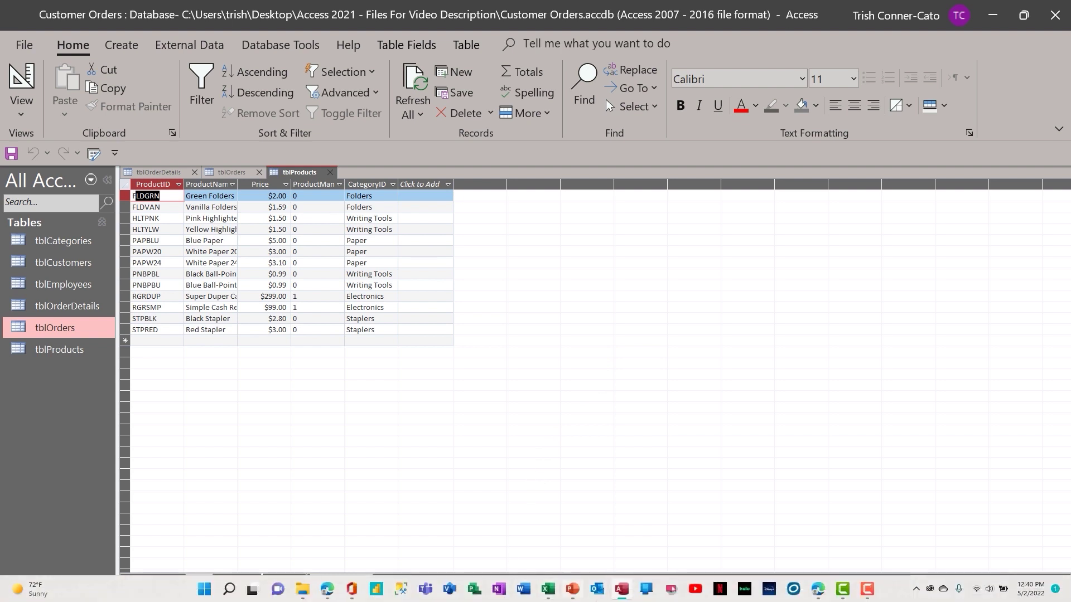
{"action": "left_click", "coordinate": [555, 592]}
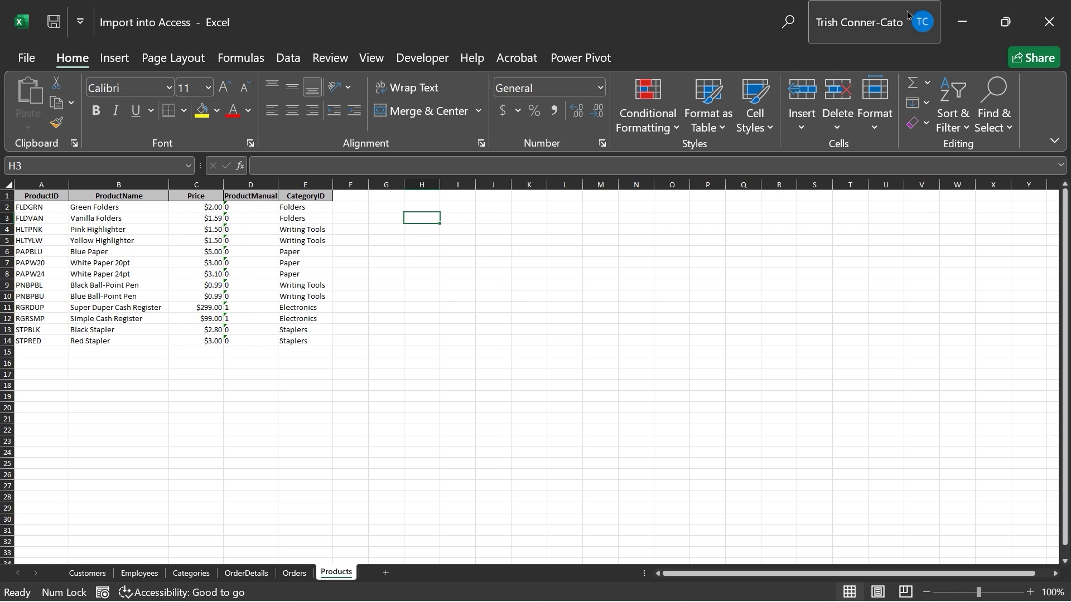
{"action": "left_click", "coordinate": [966, 24]}
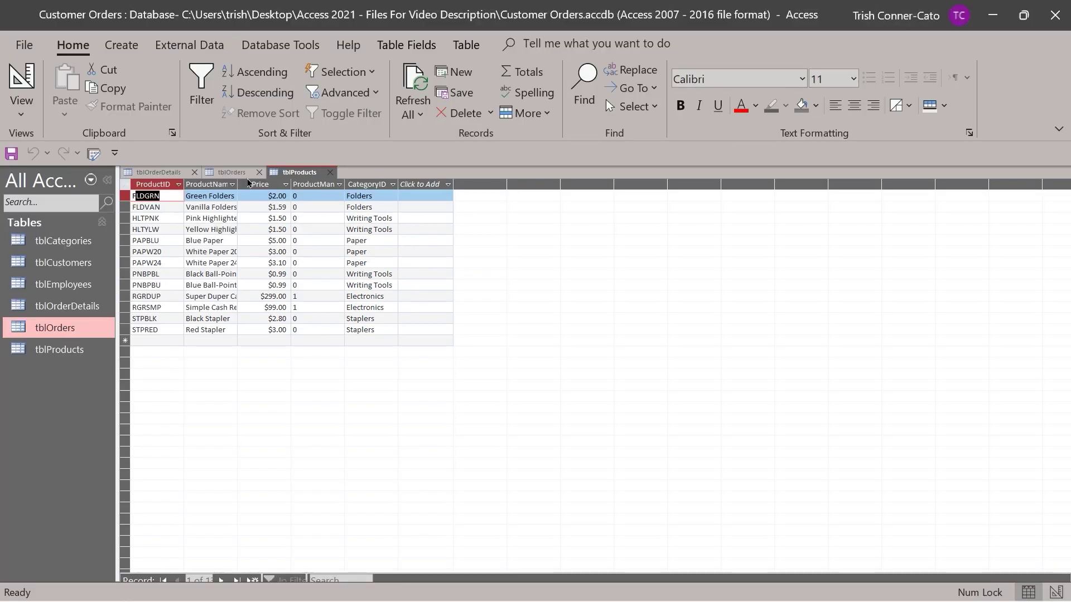
{"action": "right_click", "coordinate": [290, 179]}
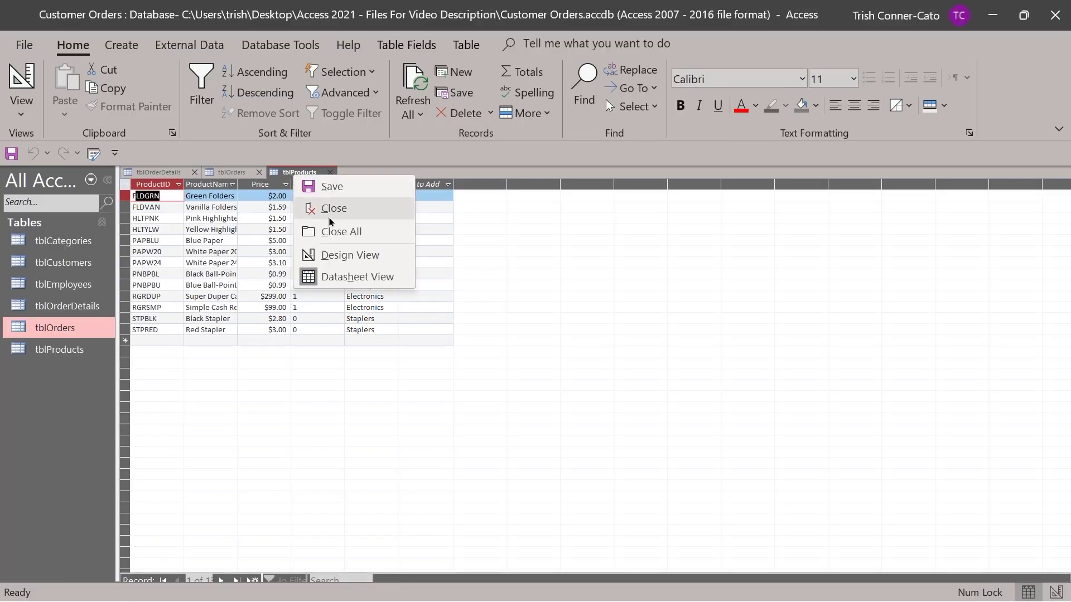
{"action": "left_click", "coordinate": [346, 252]}
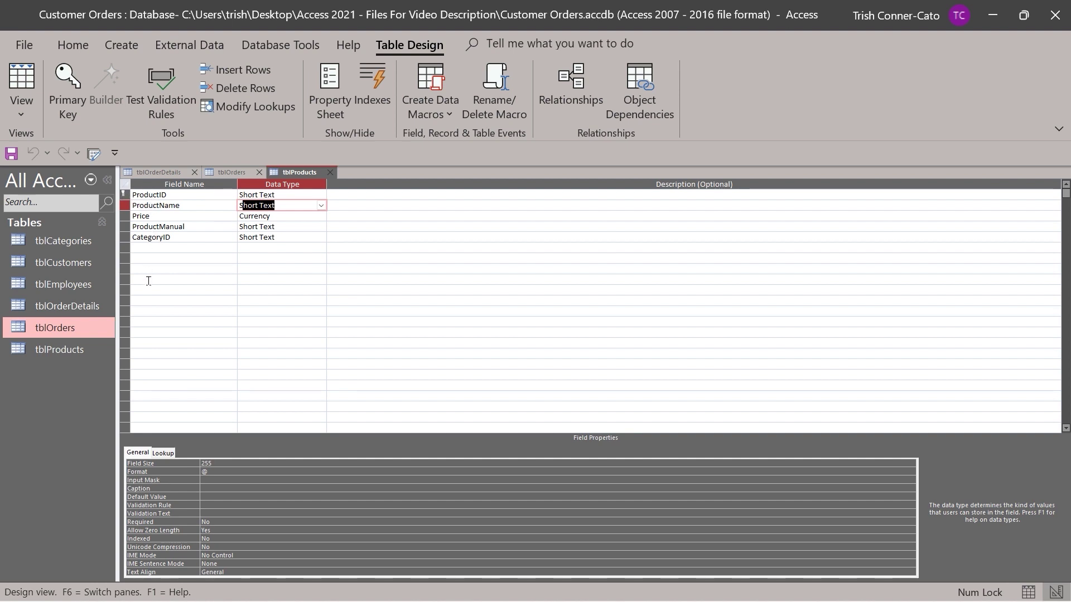
Step: Give the ProductName field in tblProducts the caption Product Name
{"action": "left_click", "coordinate": [166, 204]}
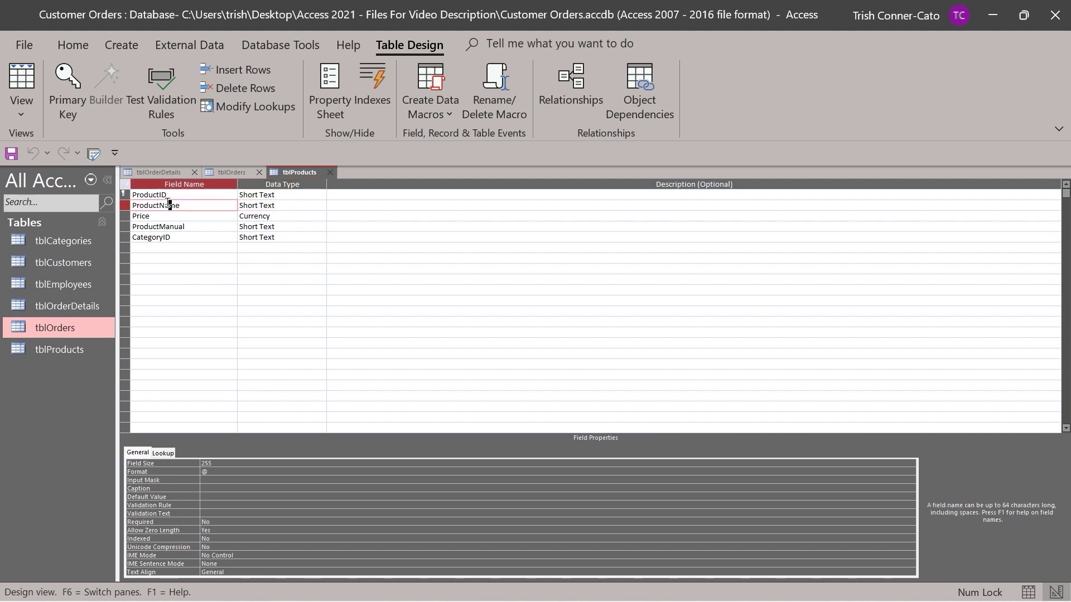
{"action": "left_click", "coordinate": [214, 488]}
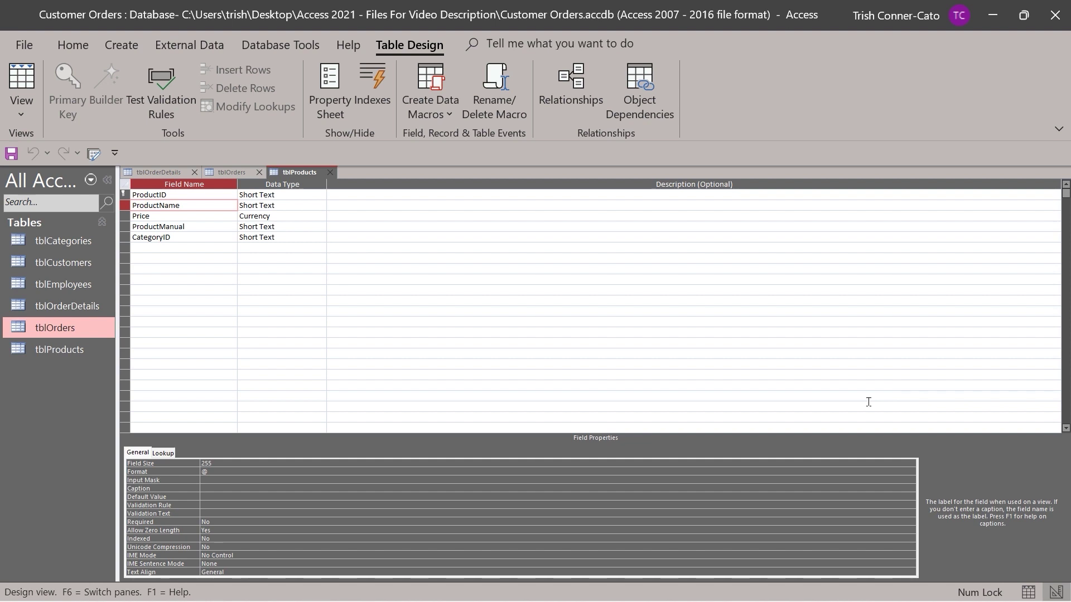
{"action": "type", "text": "Product Name"}
{"action": "left_click", "coordinate": [277, 215]}
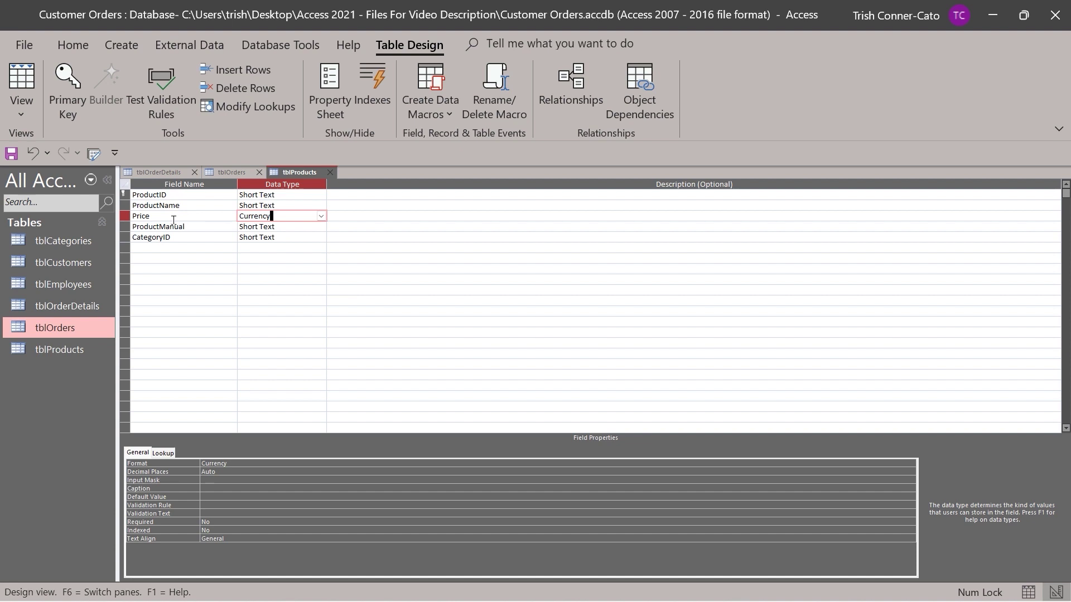
Step: Try to change the data type of the ProductManual field to Attachment
{"action": "left_click", "coordinate": [287, 227]}
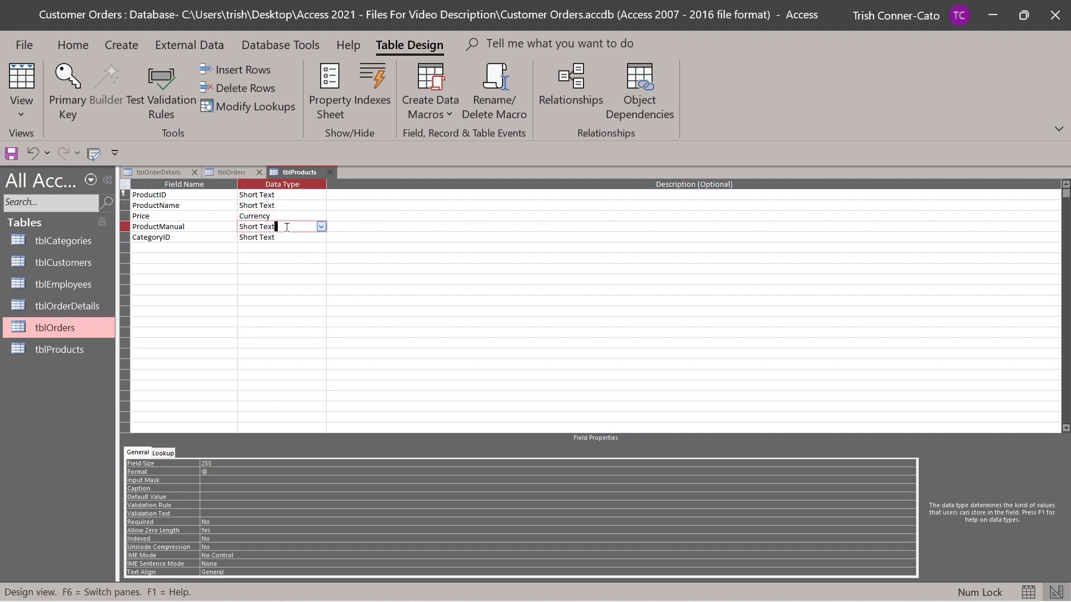
{"action": "left_click", "coordinate": [321, 227]}
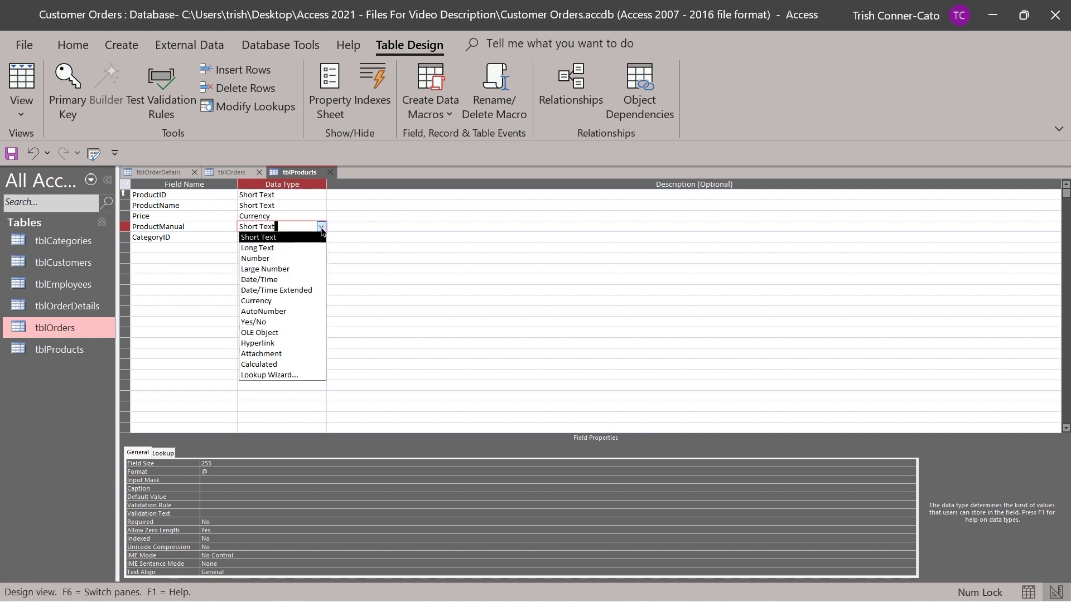
{"action": "left_click", "coordinate": [267, 353]}
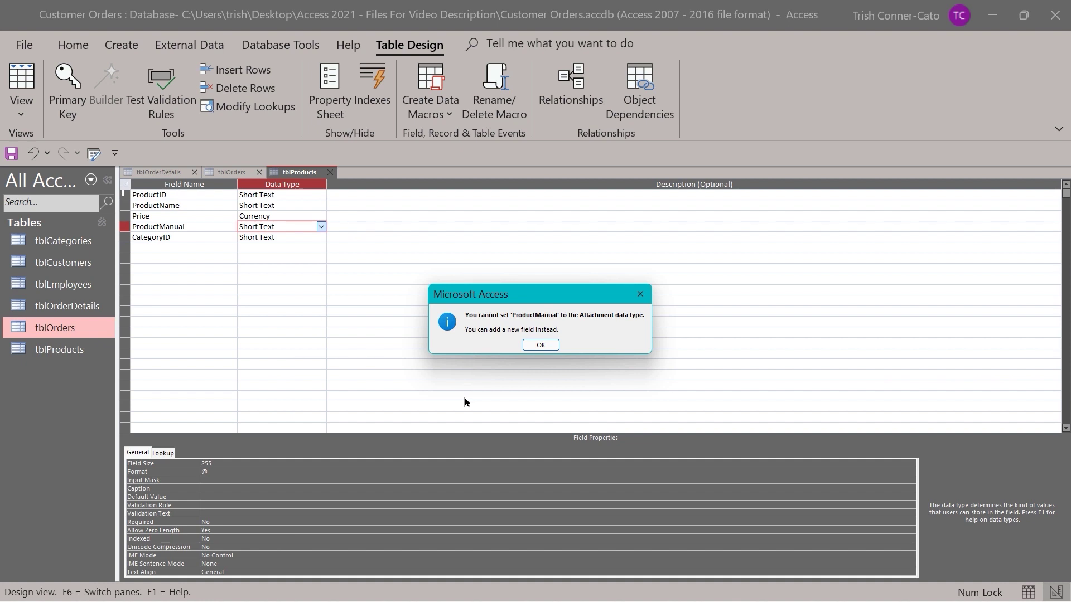
{"action": "left_click", "coordinate": [539, 345]}
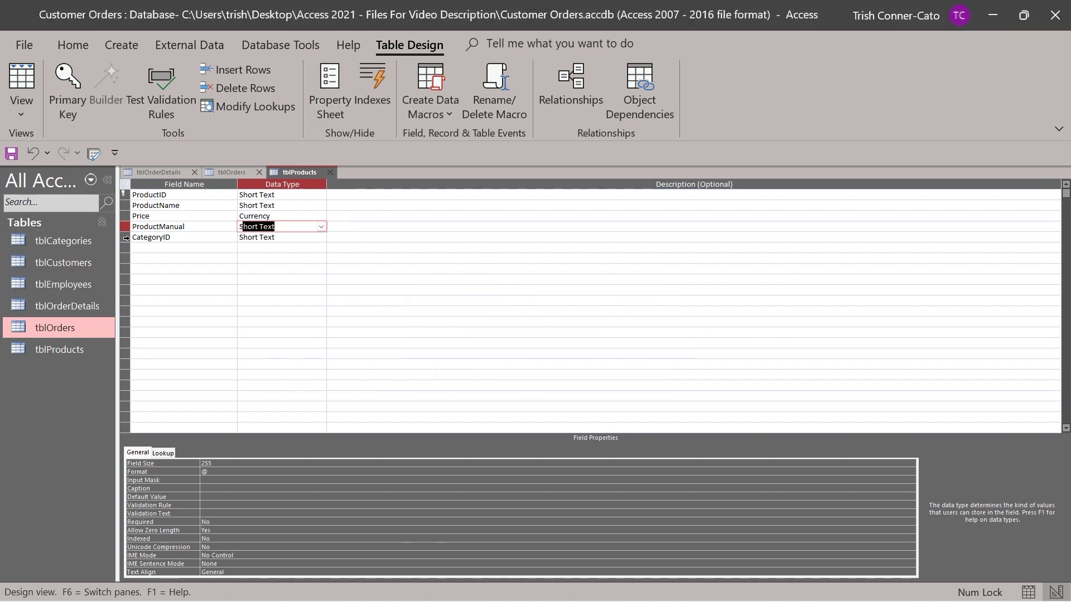
Step: Insert a field named Manual with the Attachment data type above CategoryID in tblProducts
{"action": "right_click", "coordinate": [126, 238]}
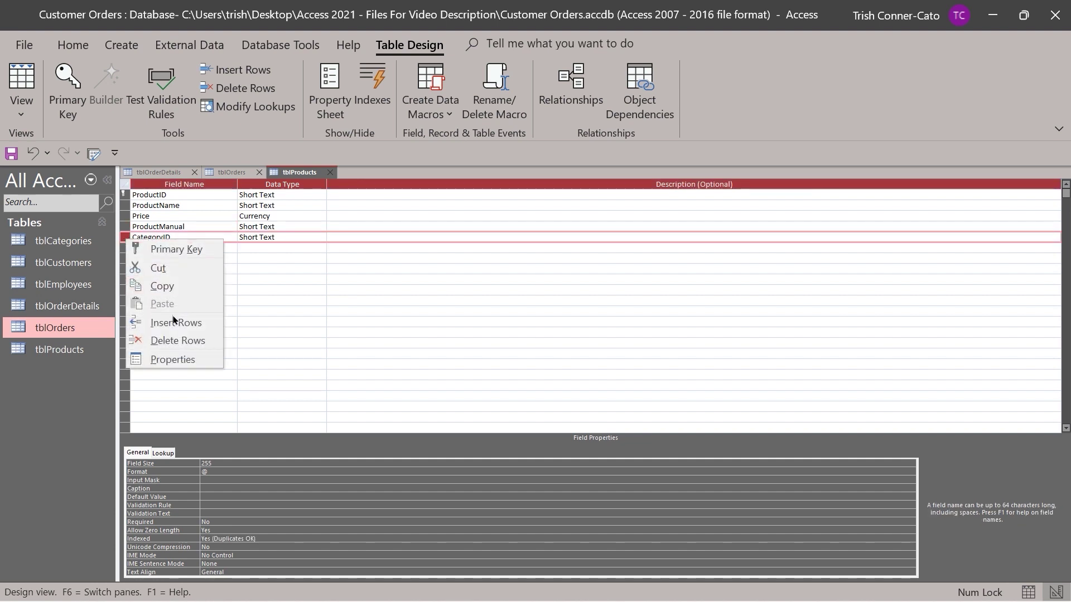
{"action": "left_click", "coordinate": [174, 323]}
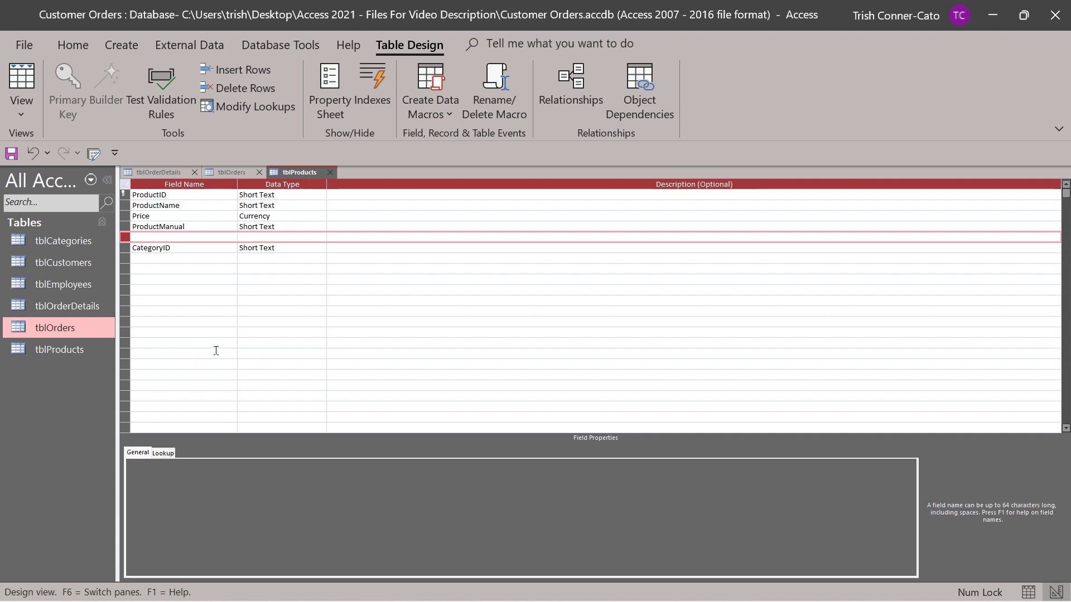
{"action": "left_click", "coordinate": [189, 234]}
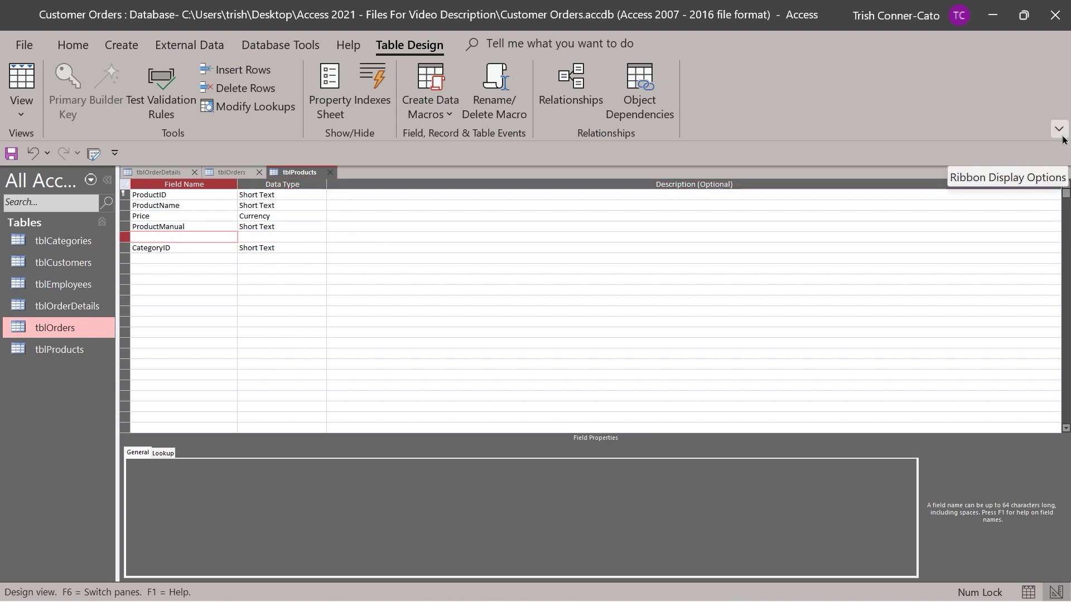
{"action": "type", "text": "Manual"}
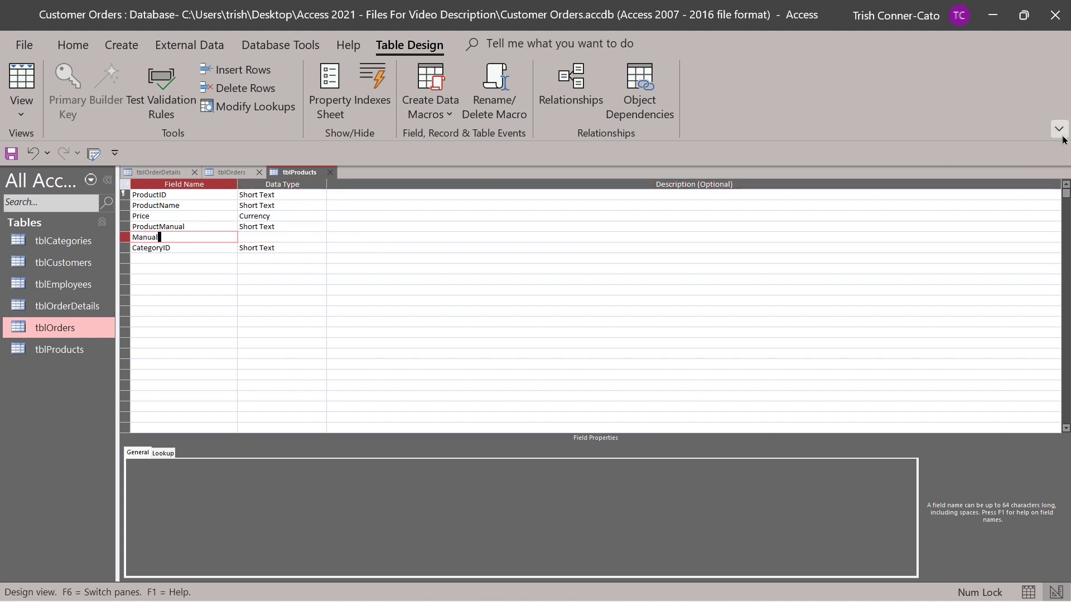
{"action": "key", "text": "Tab"}
{"action": "type", "text": "a"}
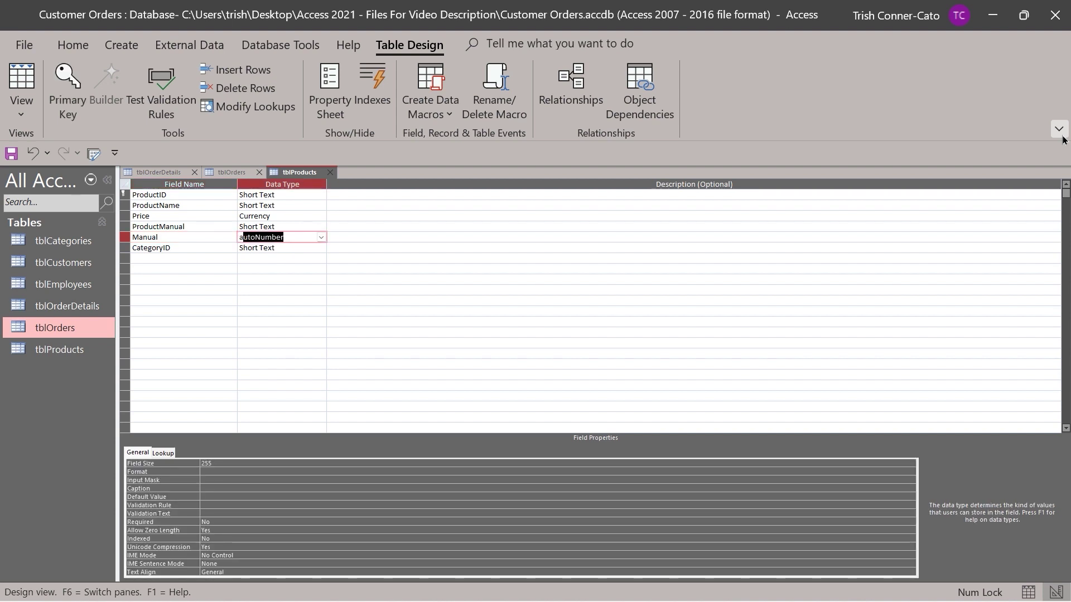
{"action": "type", "text": "tt"}
{"action": "key", "text": "Tab"}
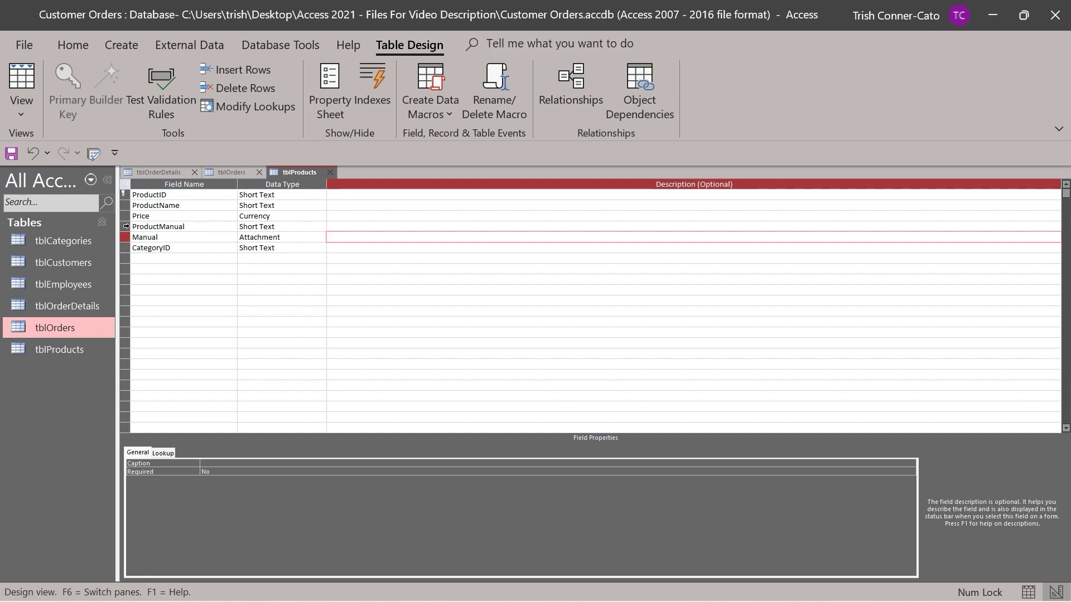
Step: Permanently delete the ProductManual field from tblProducts and save the table design
{"action": "right_click", "coordinate": [123, 228]}
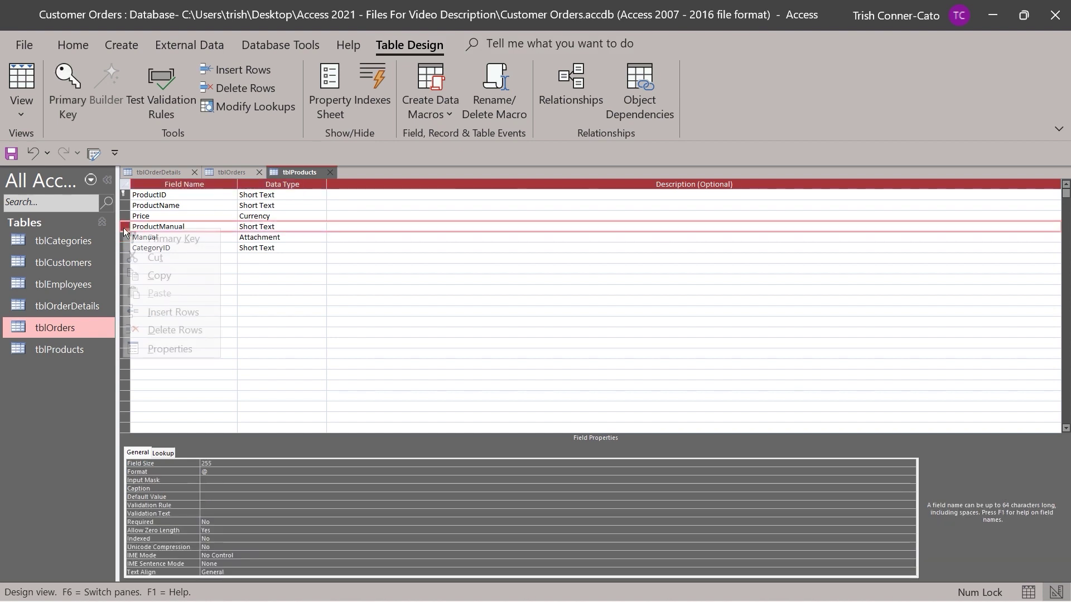
{"action": "left_click", "coordinate": [169, 330]}
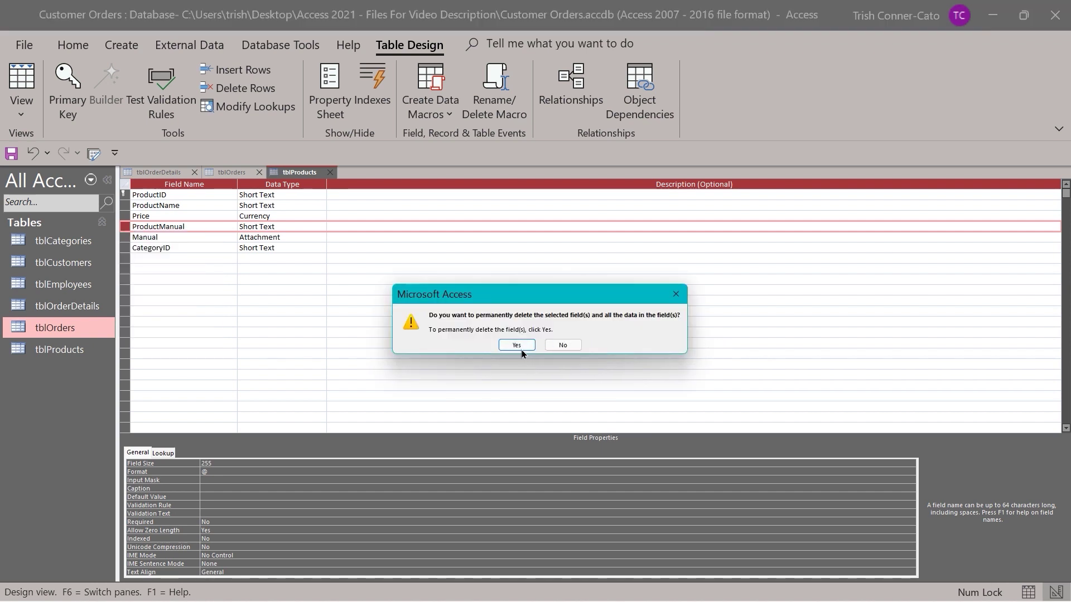
{"action": "left_click", "coordinate": [517, 345]}
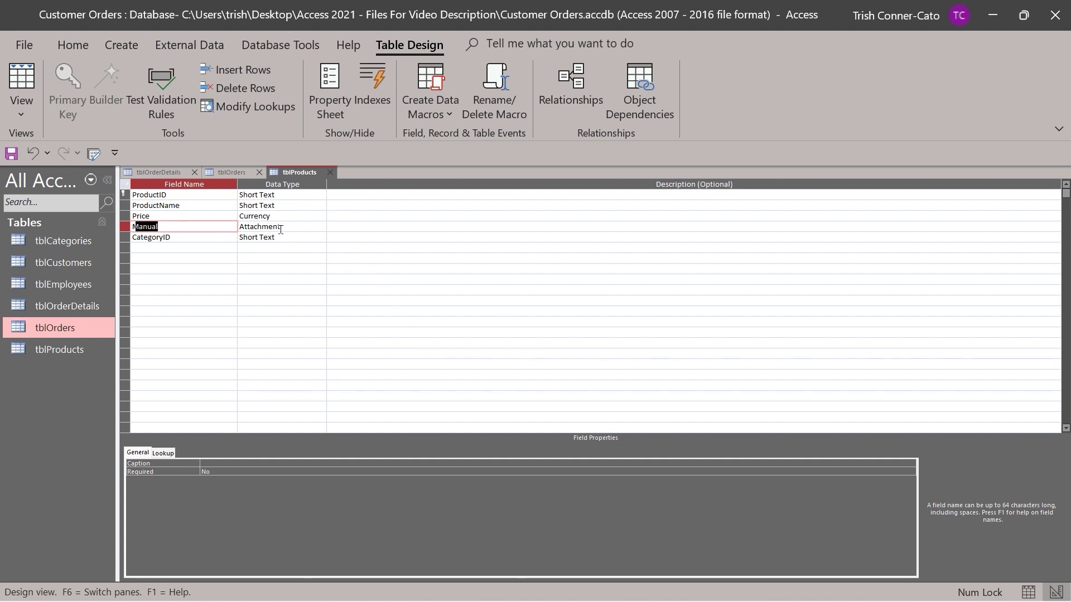
{"action": "right_click", "coordinate": [315, 173]}
{"action": "left_click", "coordinate": [352, 187]}
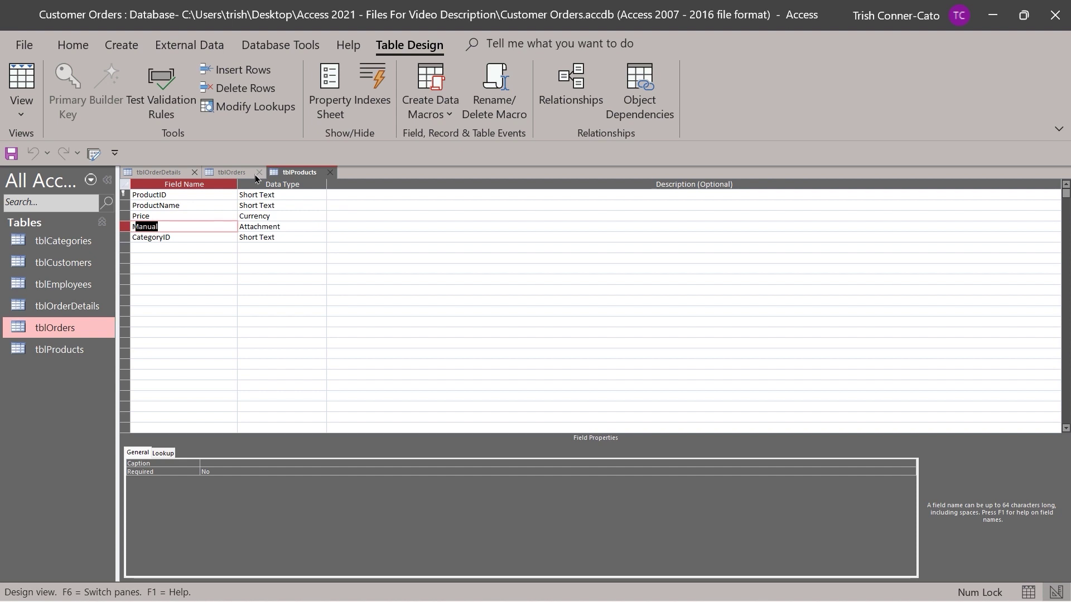
Step: Show tblProducts in Datasheet View and widen the Product Name column to fit the full product names
{"action": "left_click", "coordinate": [21, 109]}
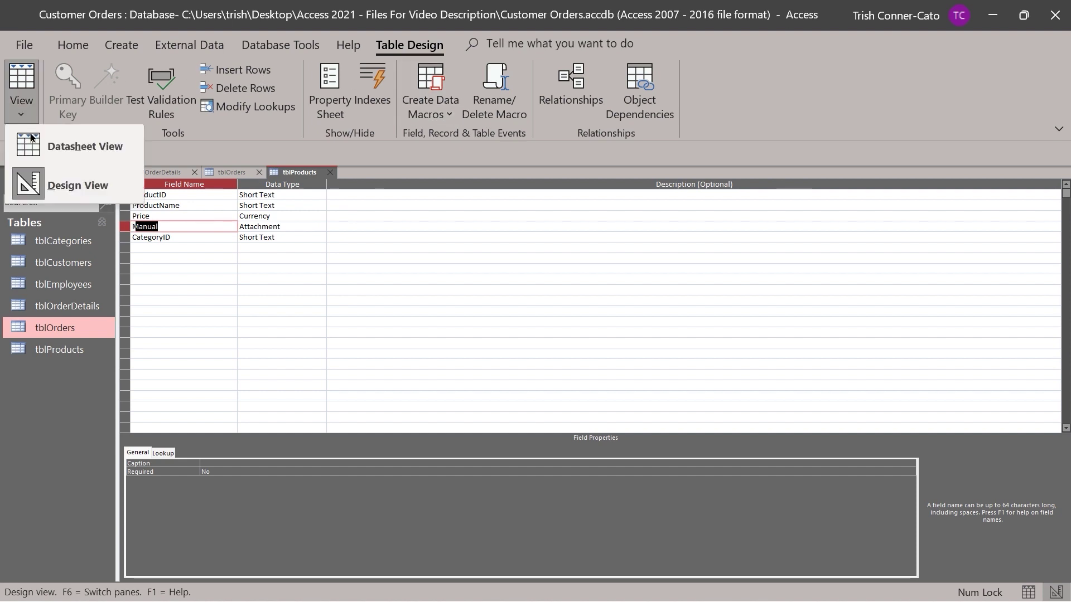
{"action": "left_click", "coordinate": [58, 150]}
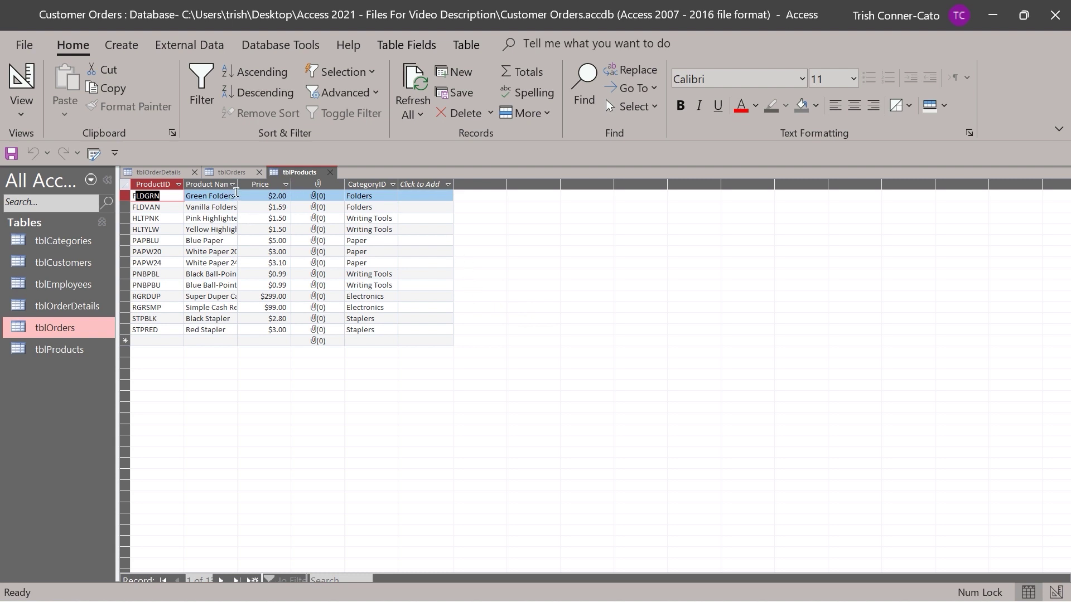
{"action": "left_click_drag", "start_coordinate": [239, 186], "coordinate": [292, 184]}
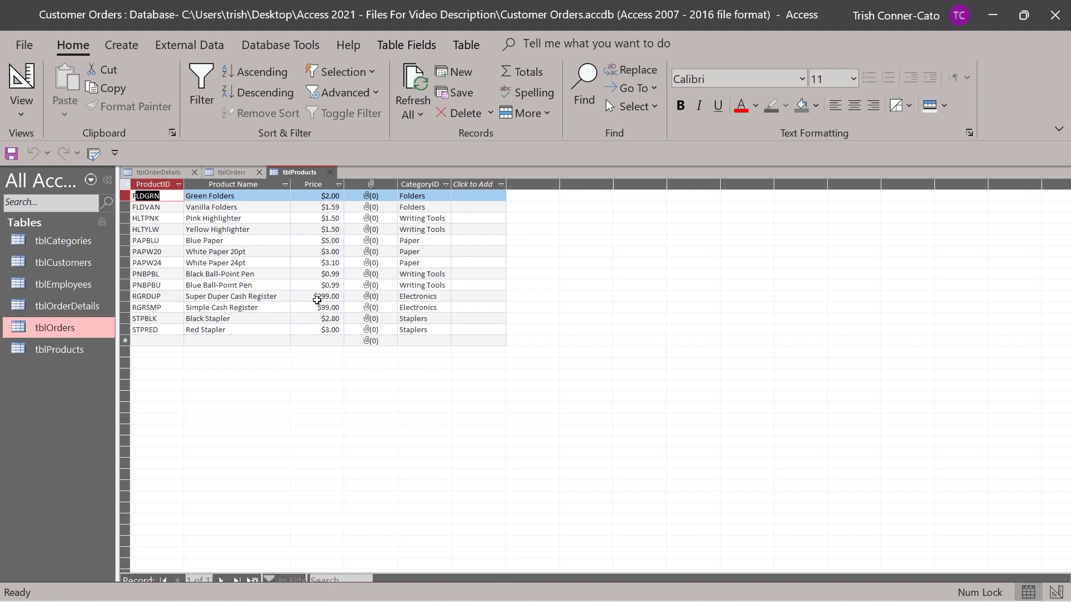
Step: Attach the Super Duper Cash Register Instructions document to the Super Duper Cash Register record and leave that record
{"action": "left_click", "coordinate": [374, 298]}
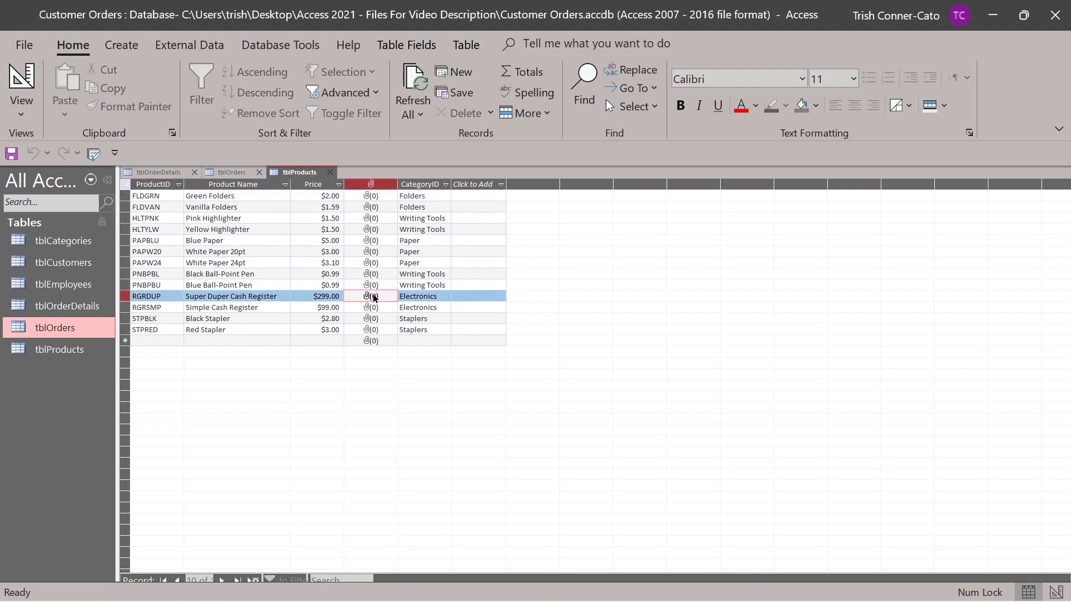
{"action": "right_click", "coordinate": [373, 297]}
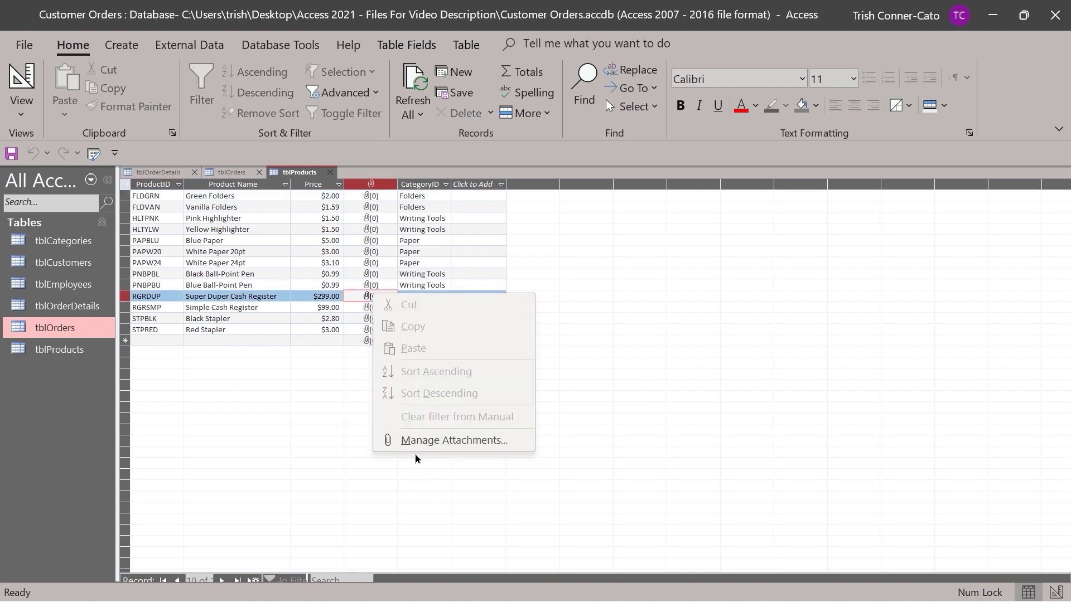
{"action": "left_click", "coordinate": [427, 442]}
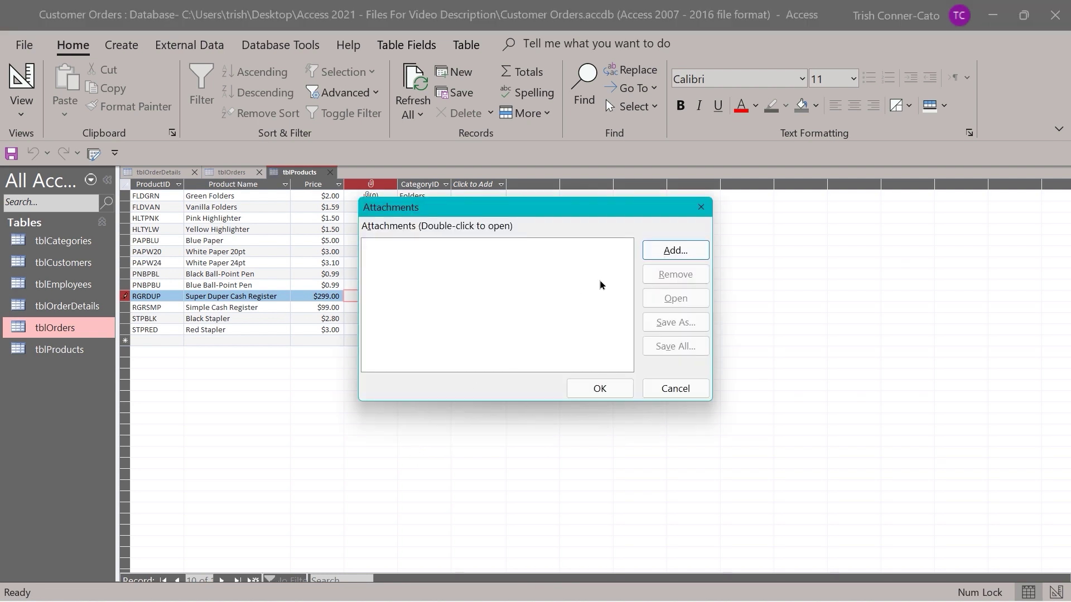
{"action": "left_click", "coordinate": [688, 254]}
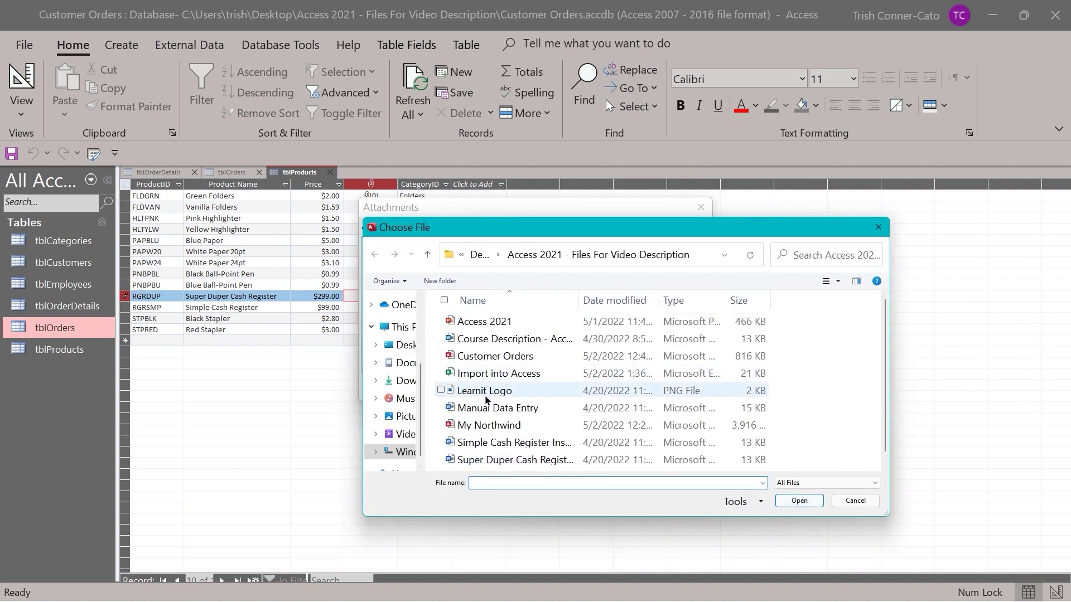
{"action": "double_click", "coordinate": [507, 461]}
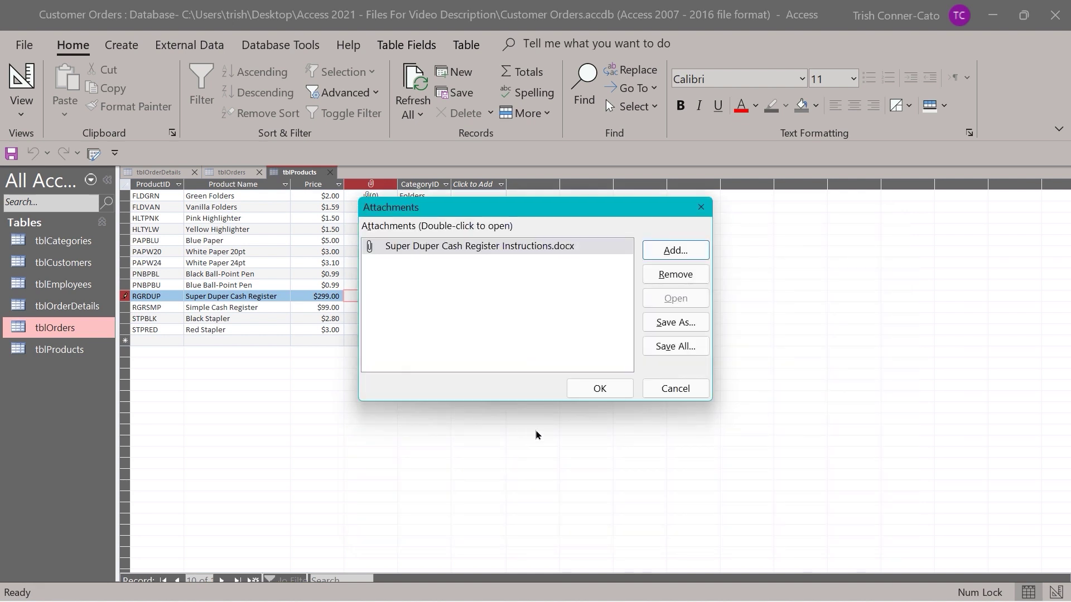
{"action": "left_click", "coordinate": [608, 393]}
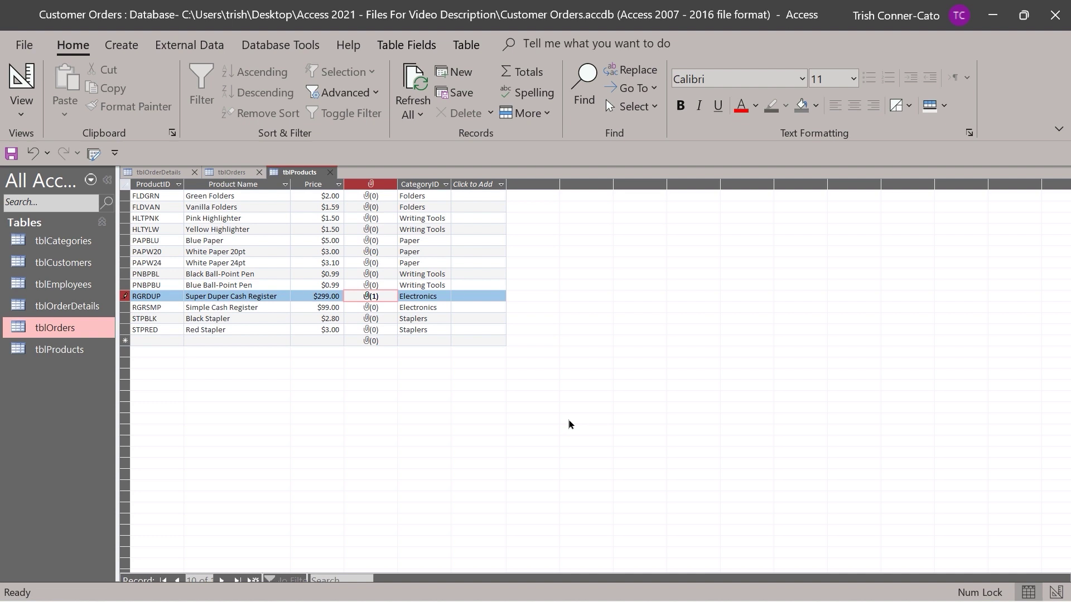
{"action": "key", "text": "Down"}
{"action": "key", "text": "Down"}
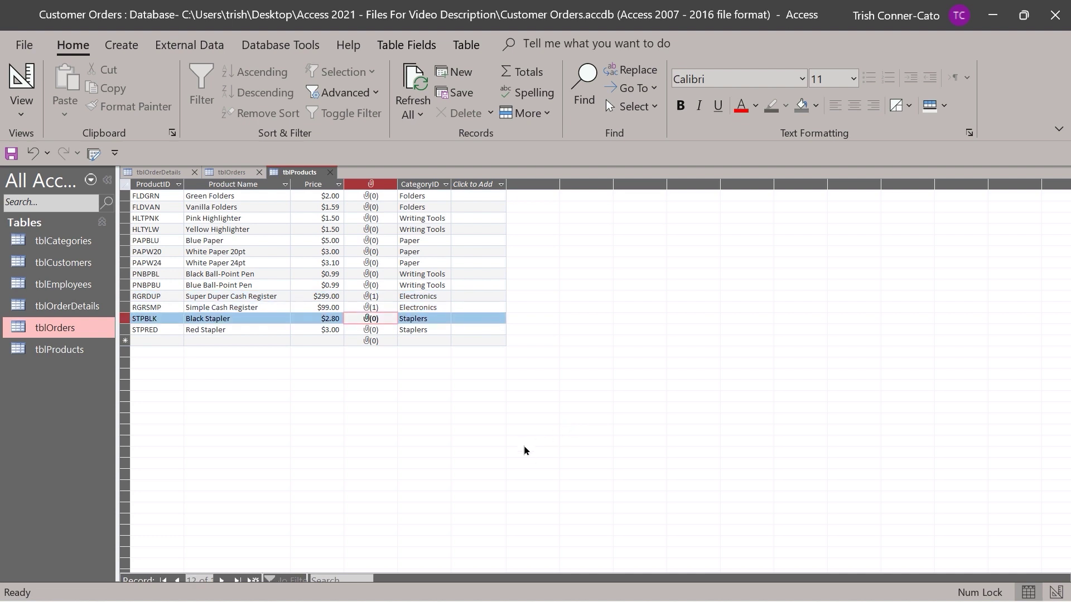
Step: Open the Super Duper Cash Register's attached instructions in Word with editing enabled, close the document, and dismiss the attachments dialog
{"action": "left_click", "coordinate": [369, 296]}
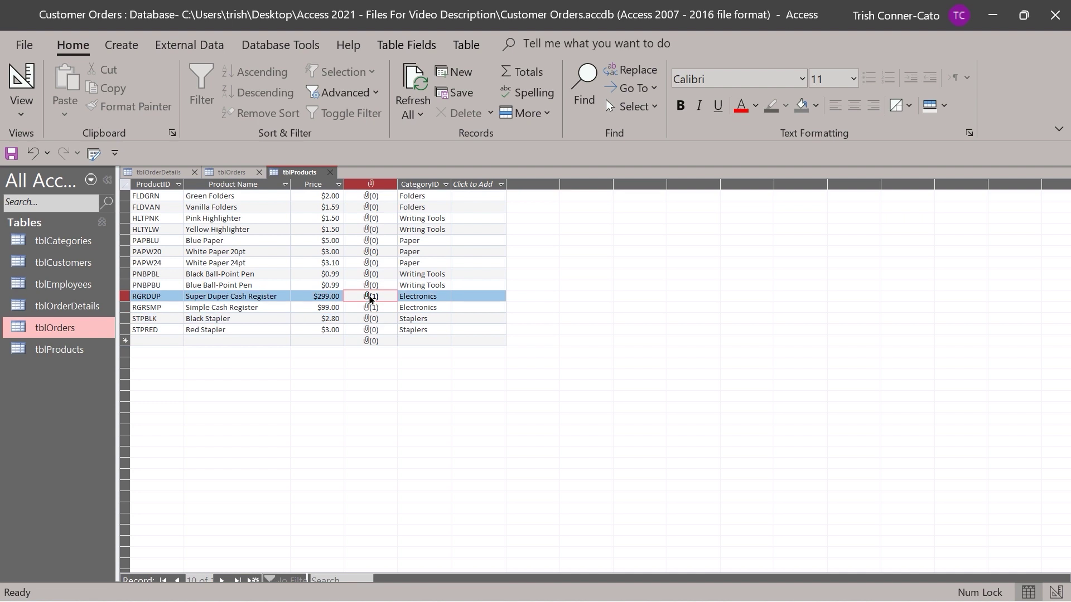
{"action": "right_click", "coordinate": [371, 298]}
{"action": "left_click", "coordinate": [446, 444]}
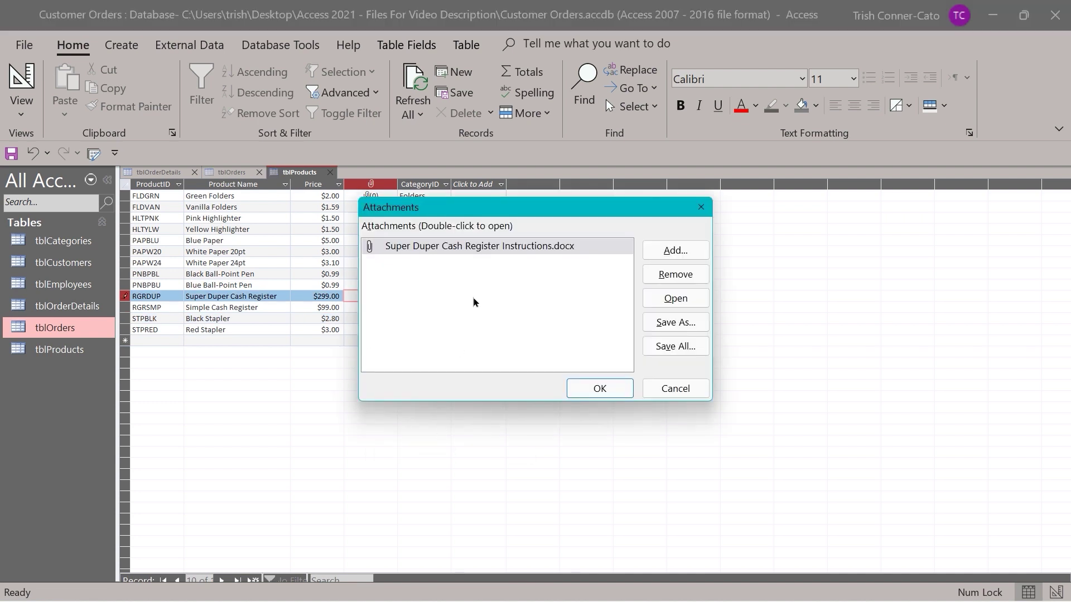
{"action": "left_click", "coordinate": [466, 250]}
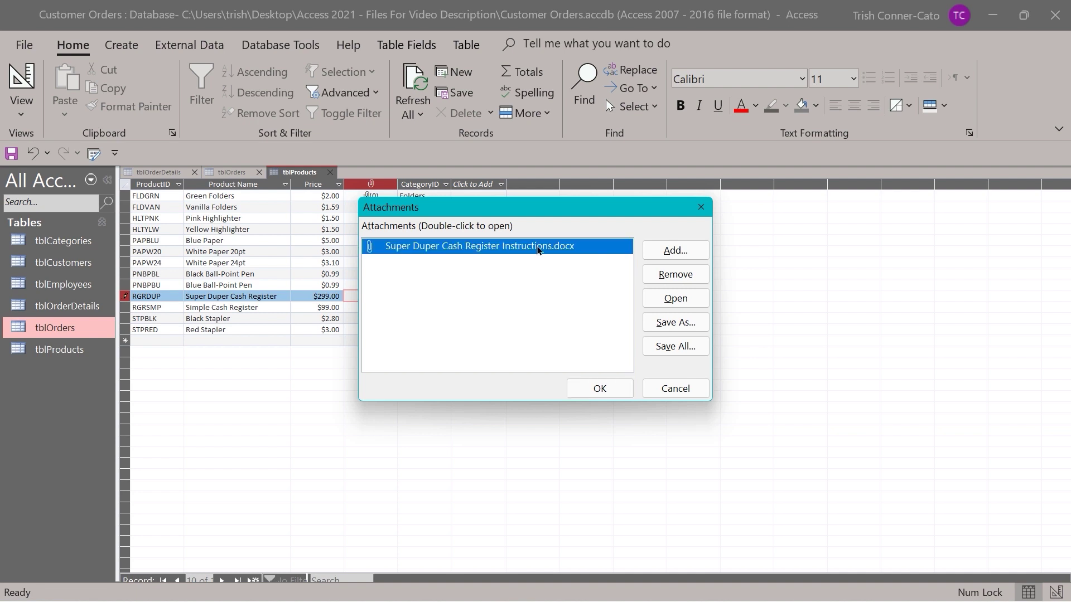
{"action": "left_click", "coordinate": [676, 300]}
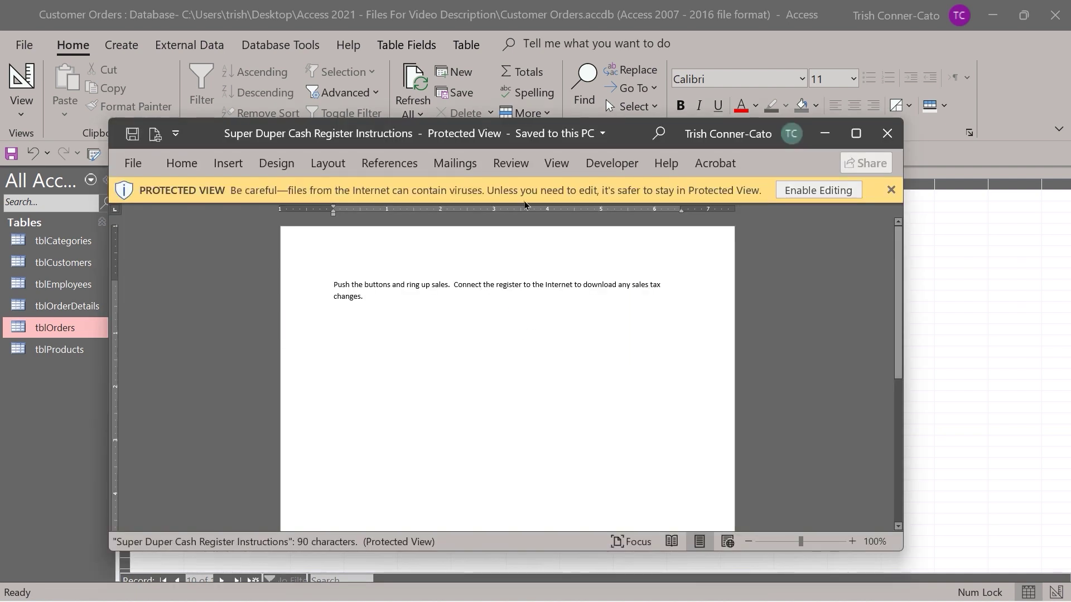
{"action": "left_click", "coordinate": [815, 191]}
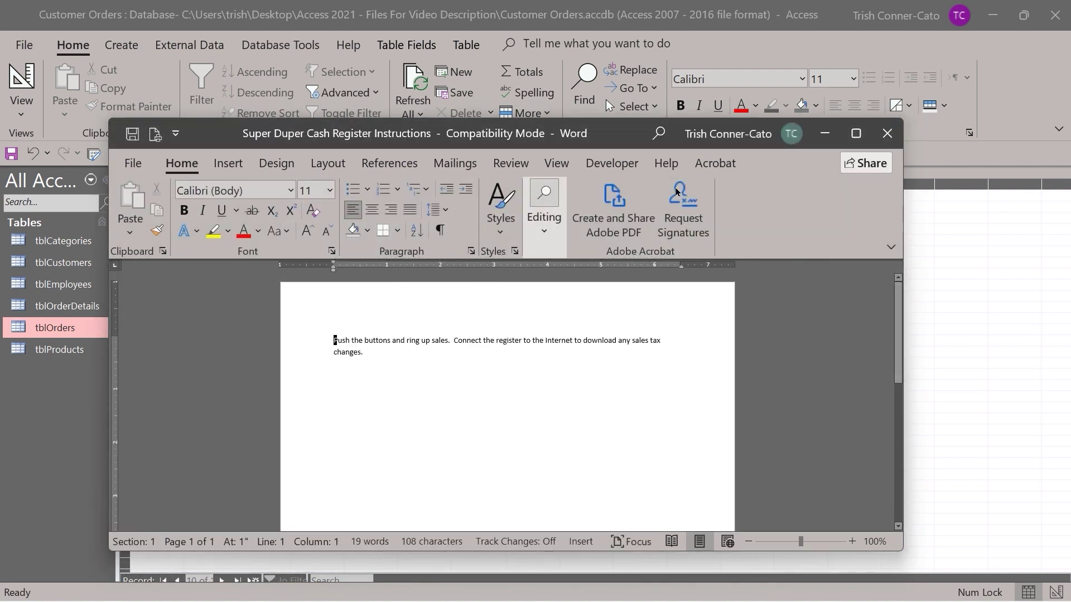
{"action": "left_click", "coordinate": [888, 141]}
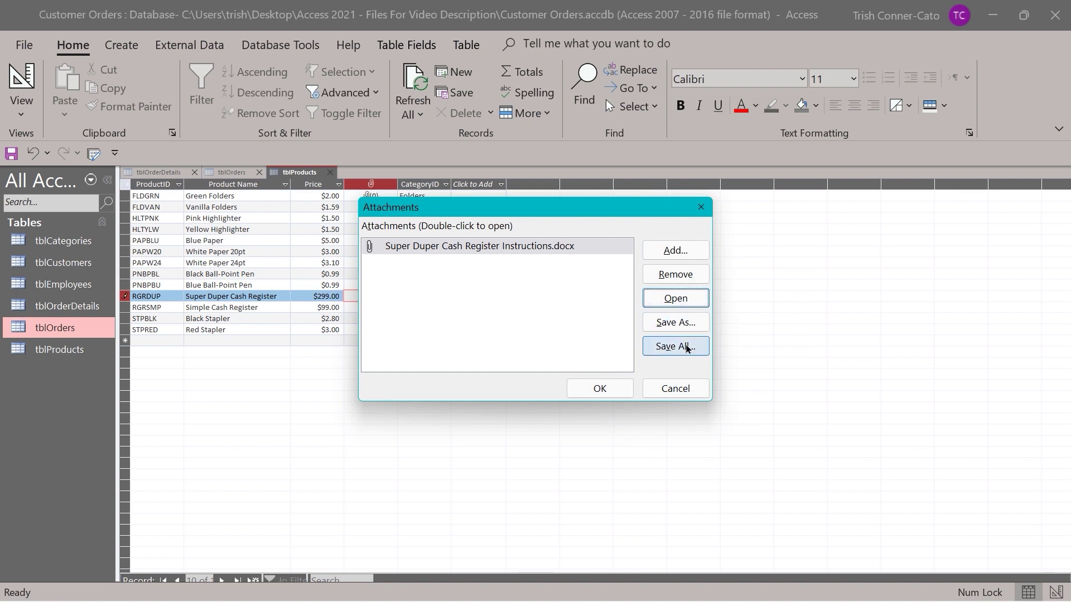
{"action": "left_click", "coordinate": [667, 390]}
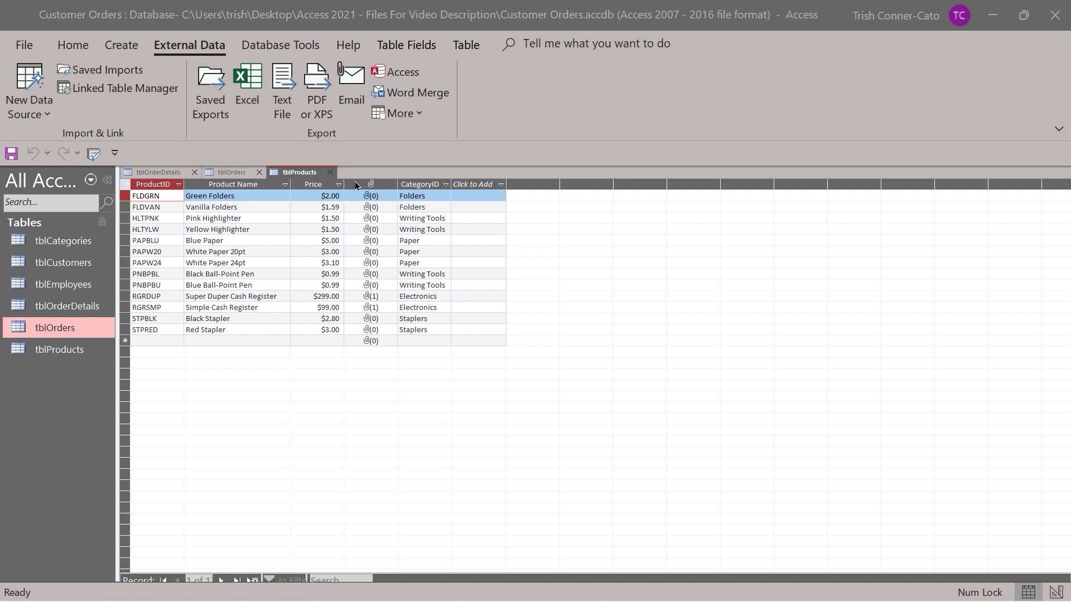
Step: Return tblProducts to Design View, give the Manual field the caption Manual, and save the table
{"action": "right_click", "coordinate": [297, 177]}
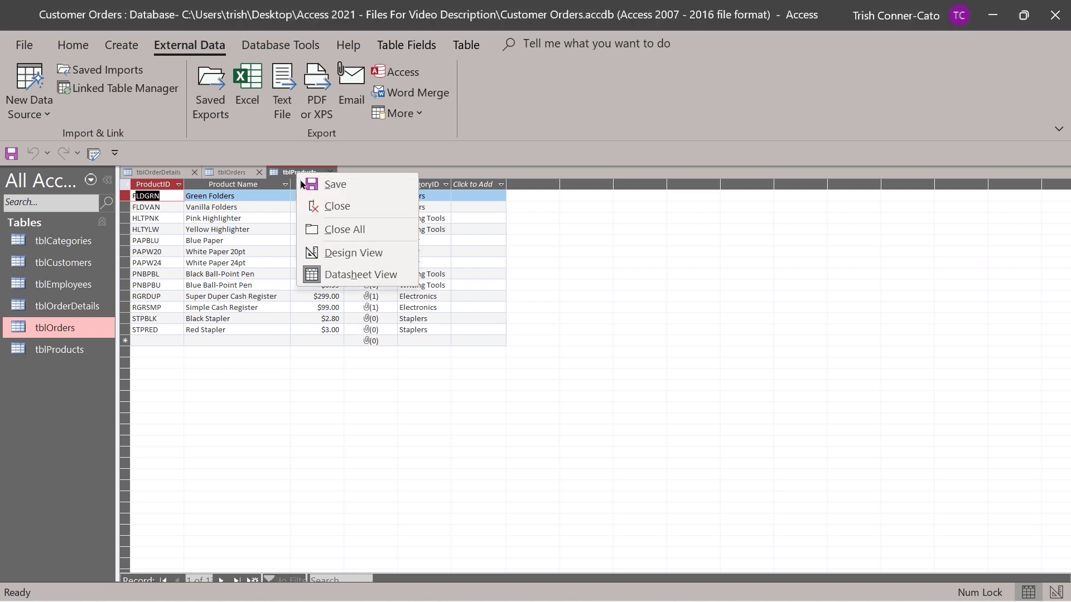
{"action": "left_click", "coordinate": [350, 254]}
{"action": "left_click", "coordinate": [184, 223]}
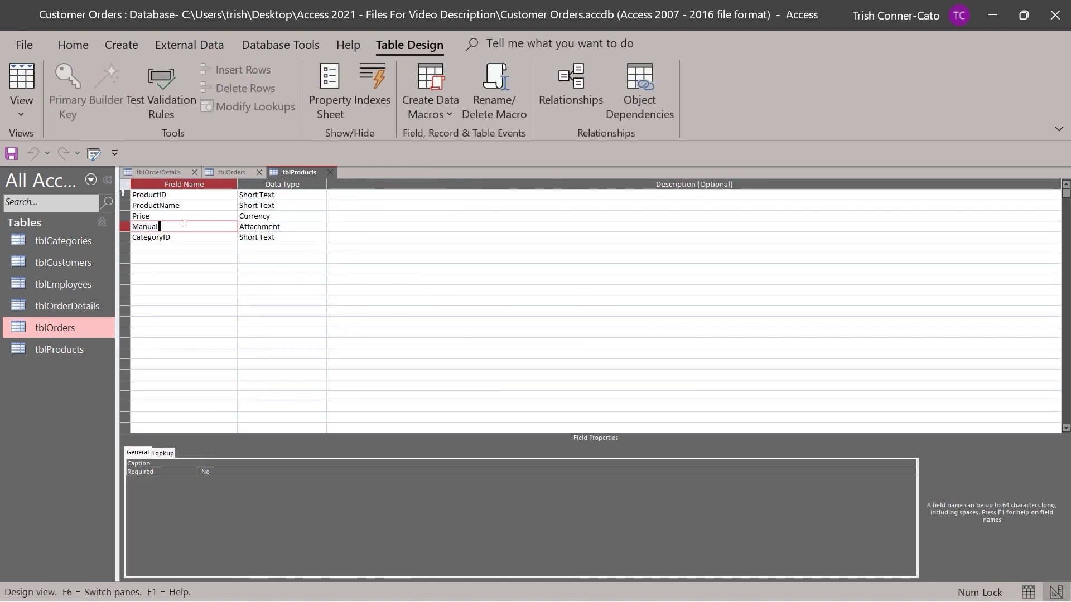
{"action": "left_click", "coordinate": [205, 465]}
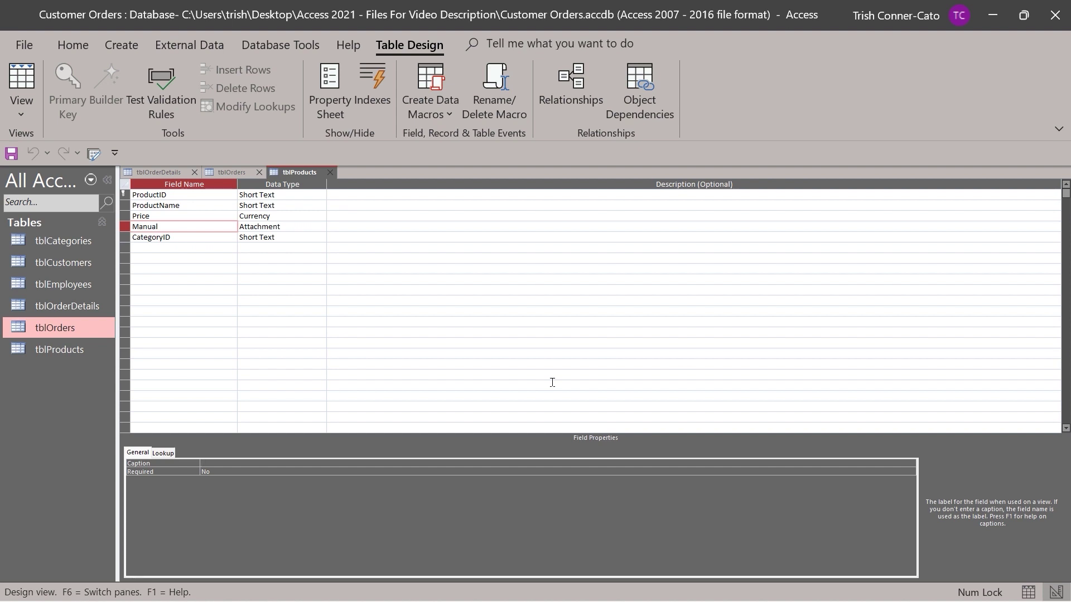
{"action": "type", "text": "Manual"}
{"action": "key", "text": "Return"}
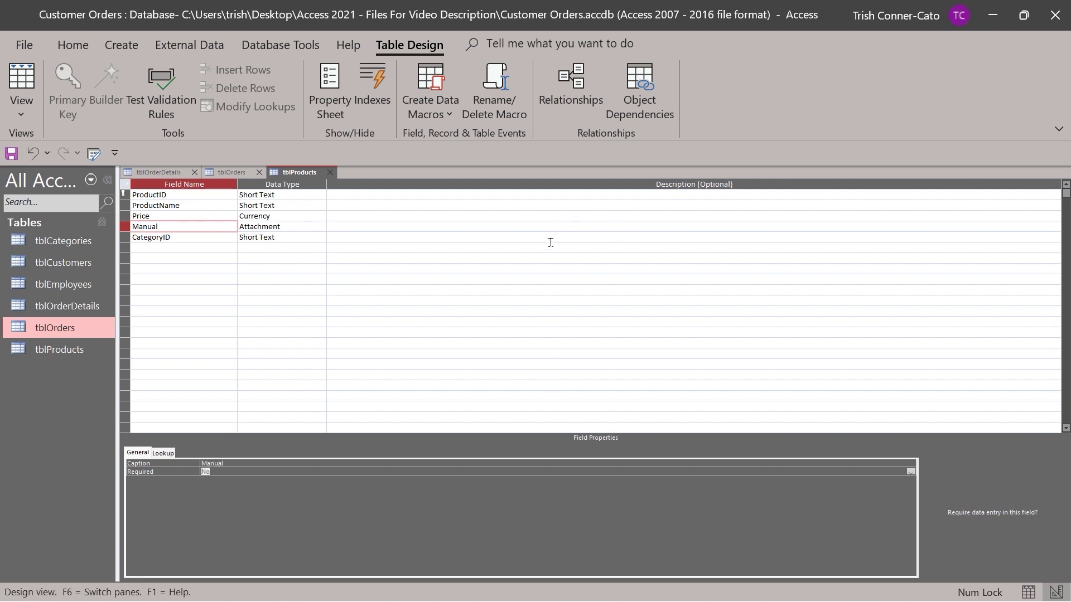
{"action": "right_click", "coordinate": [291, 177]}
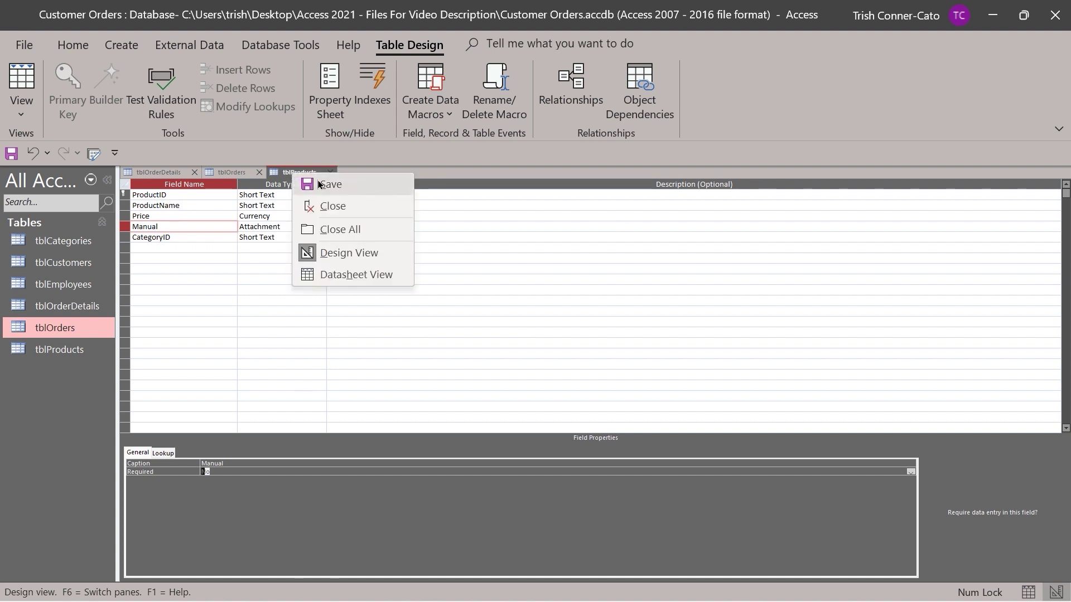
{"action": "left_click", "coordinate": [298, 183]}
Step: Show tblProducts in Datasheet View to check the Manual column heading, and close the table
{"action": "right_click", "coordinate": [290, 176]}
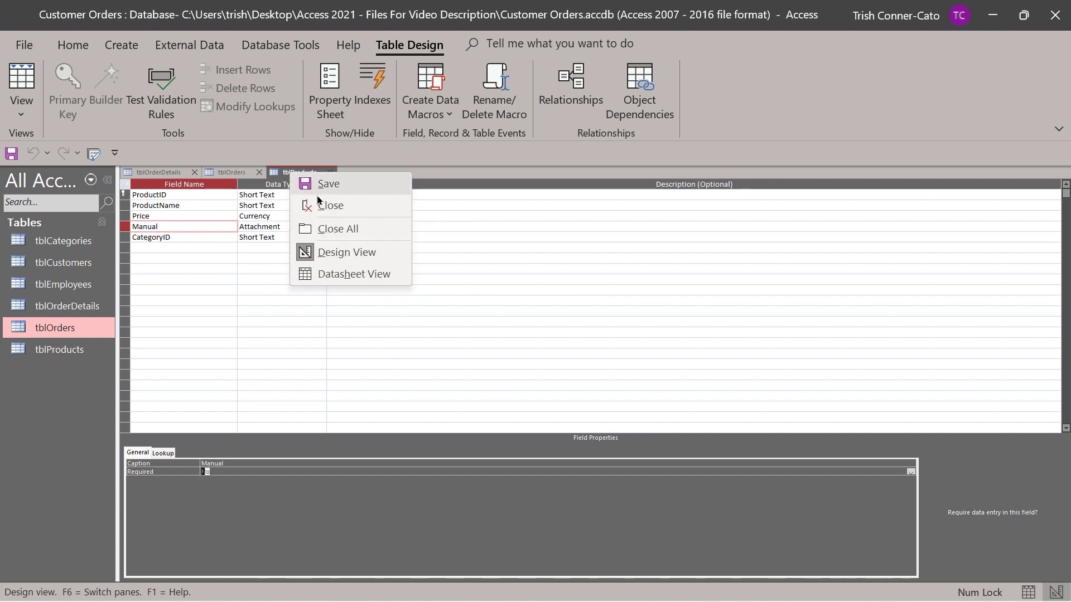
{"action": "left_click", "coordinate": [360, 272]}
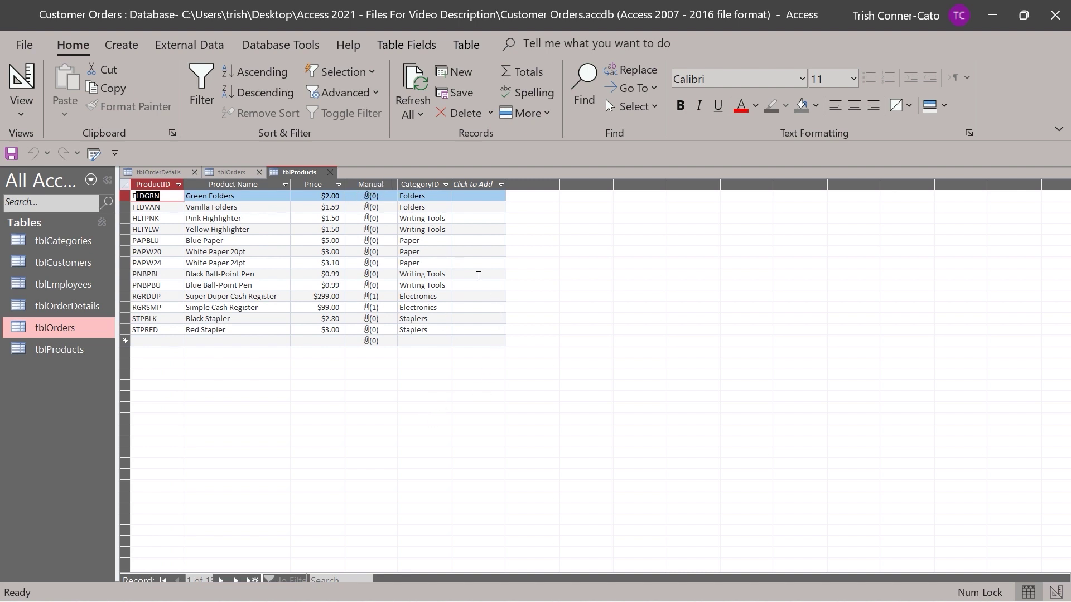
{"action": "left_click", "coordinate": [332, 174]}
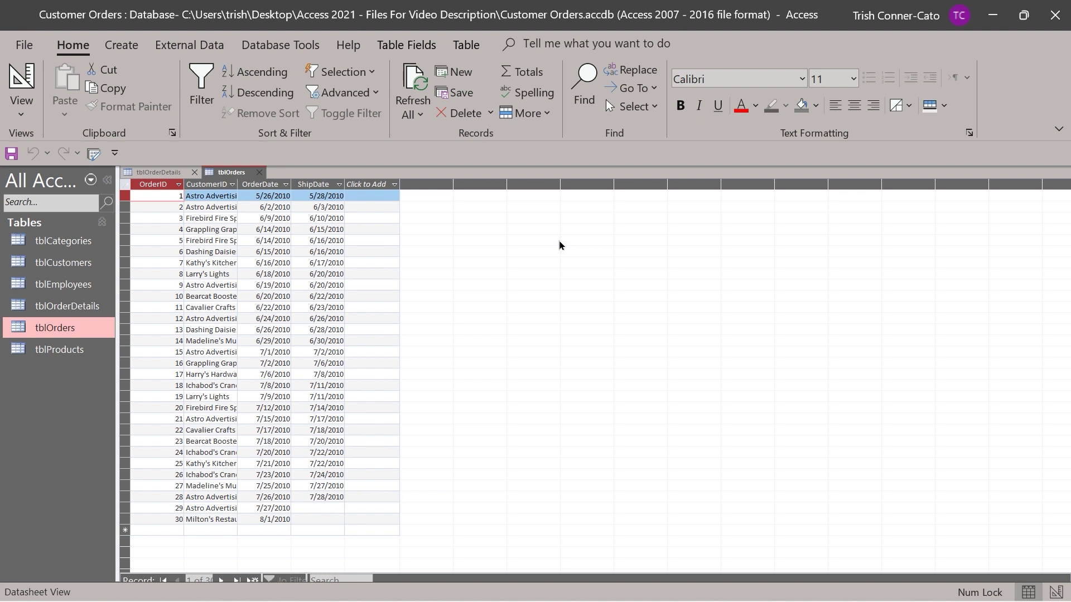
Step: Switch tblOrders to Design View and open the data type choices for the OrderID field
{"action": "right_click", "coordinate": [226, 172]}
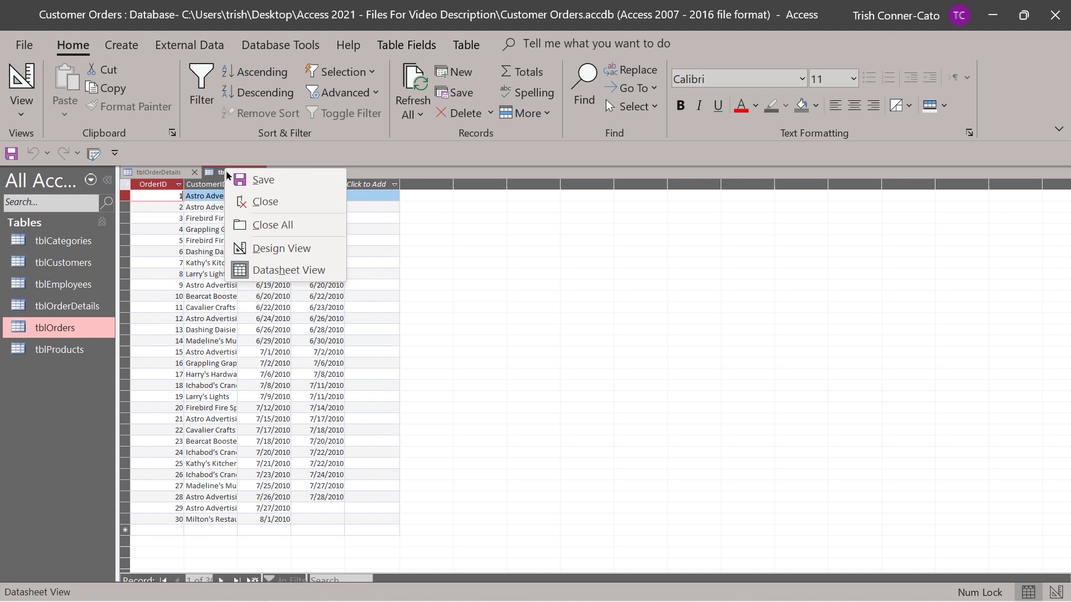
{"action": "left_click", "coordinate": [285, 252]}
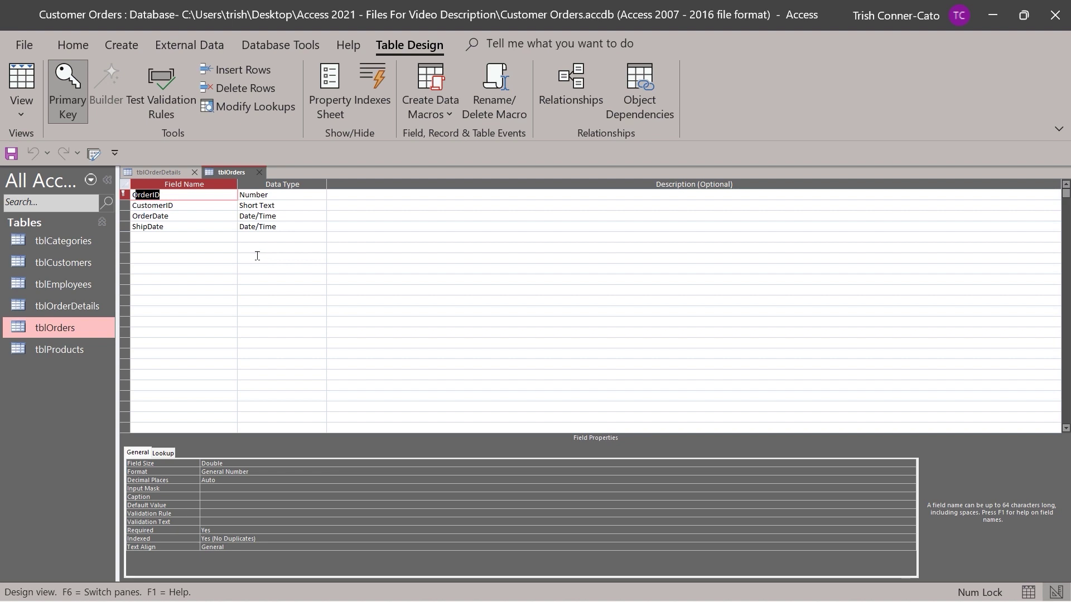
{"action": "left_click", "coordinate": [282, 193]}
{"action": "left_click", "coordinate": [322, 196]}
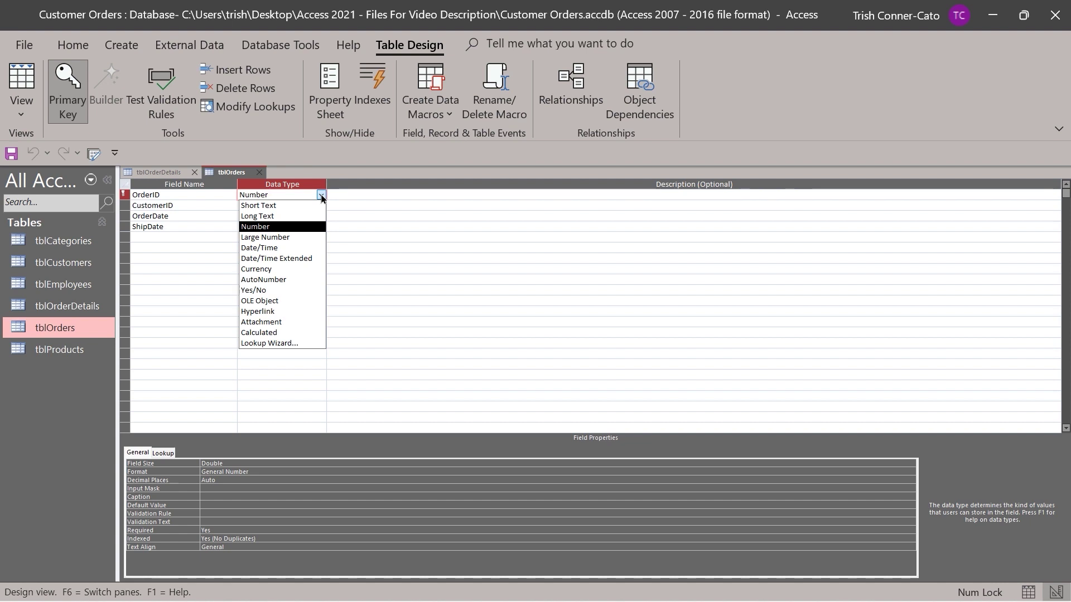
Step: Try to change the data type of the OrderID field in tblOrders to AutoNumber
{"action": "left_click", "coordinate": [279, 280]}
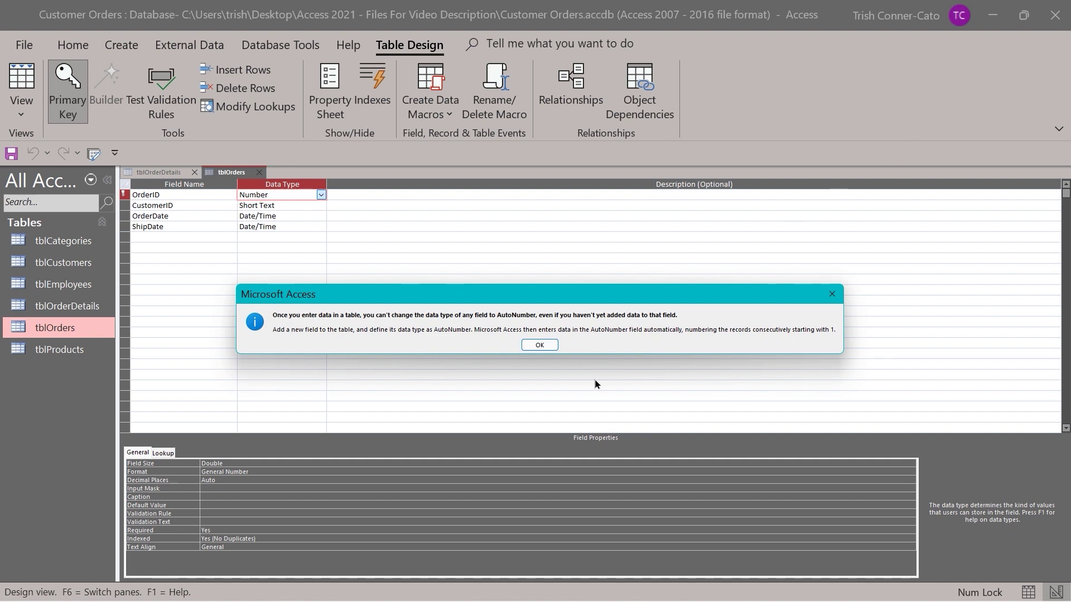
{"action": "left_click", "coordinate": [539, 345]}
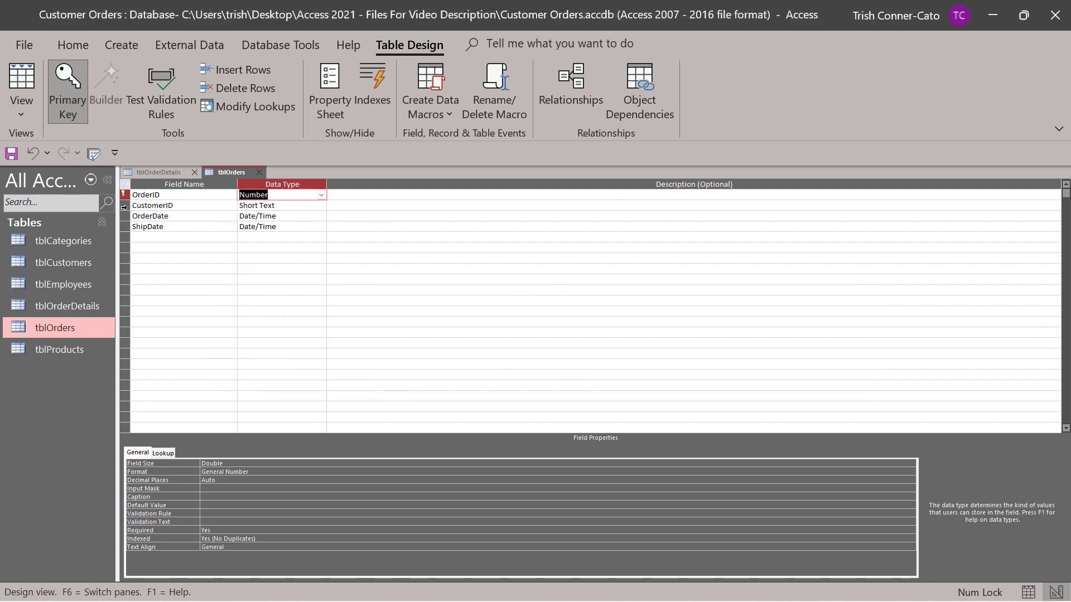
Step: Insert a new field named ID above CustomerID in tblOrders, with the AutoNumber data type
{"action": "right_click", "coordinate": [123, 207]}
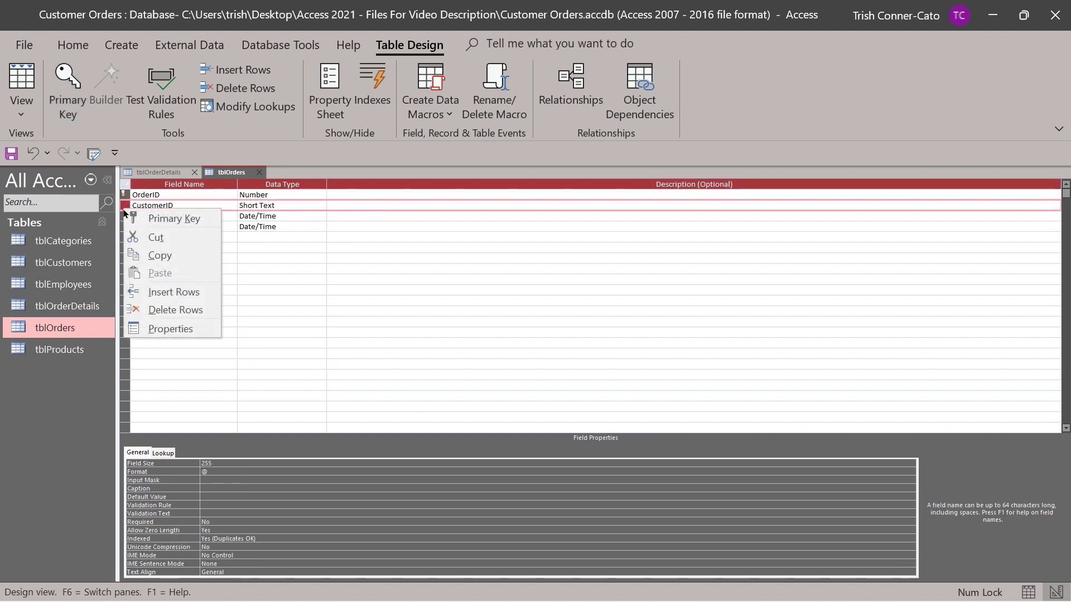
{"action": "left_click", "coordinate": [180, 292]}
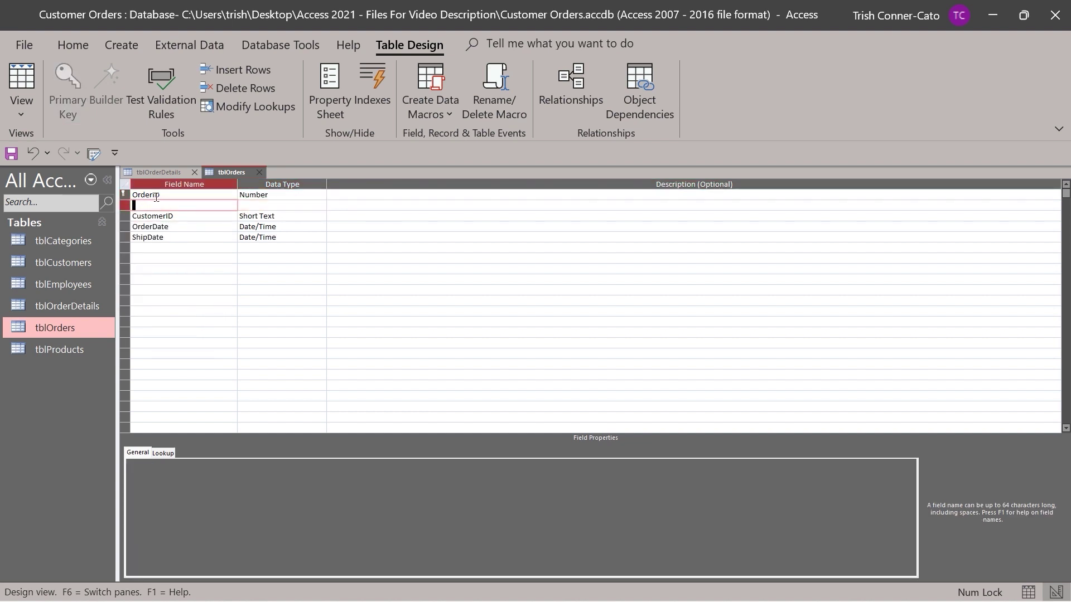
{"action": "type", "text": "ID"}
{"action": "key", "text": "Tab"}
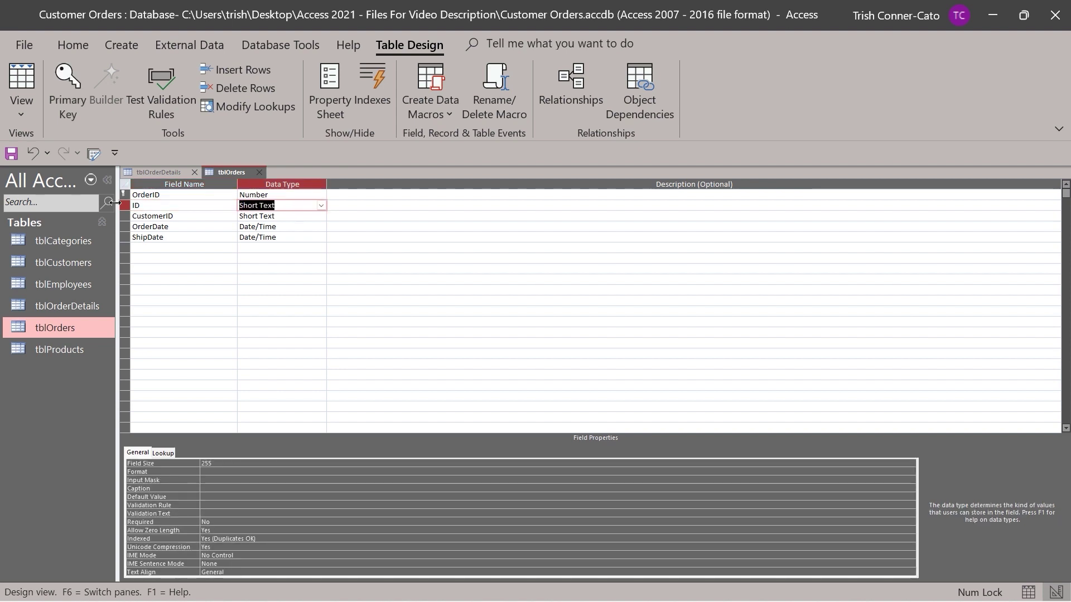
{"action": "type", "text": "autoNumber"}
{"action": "key", "text": "Tab"}
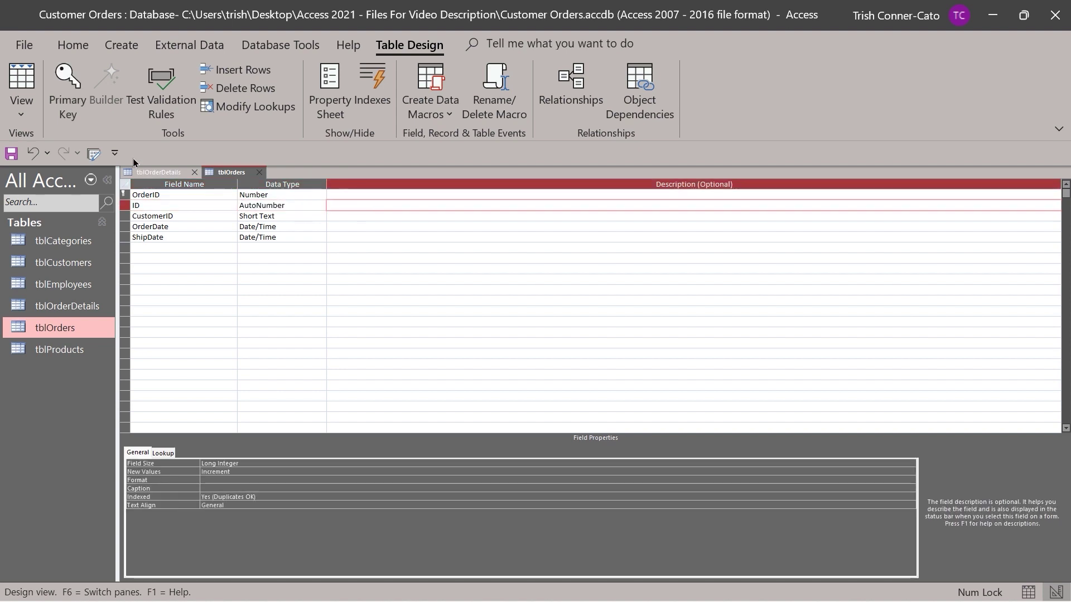
Step: Remove the primary key from the OrderID field and make the ID field the primary key
{"action": "mouse_move", "coordinate": [125, 194]}
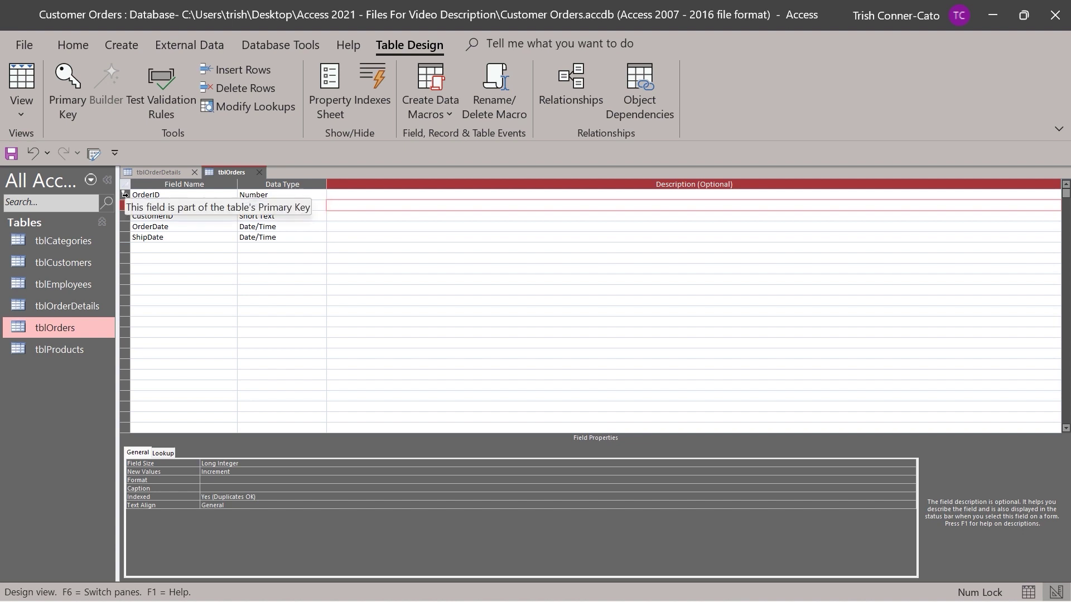
{"action": "right_click", "coordinate": [125, 195]}
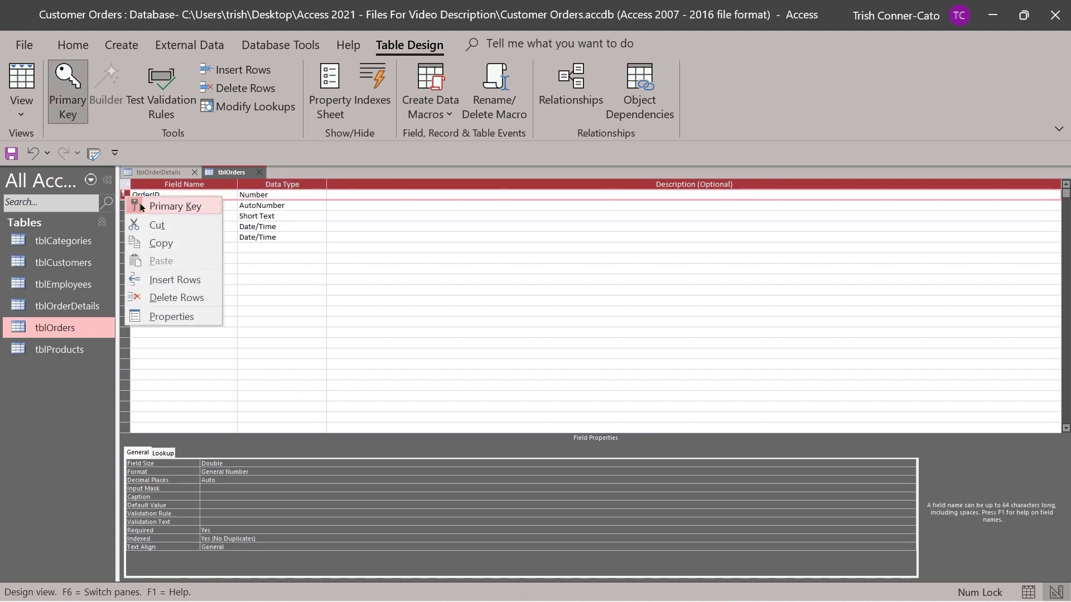
{"action": "left_click", "coordinate": [141, 207]}
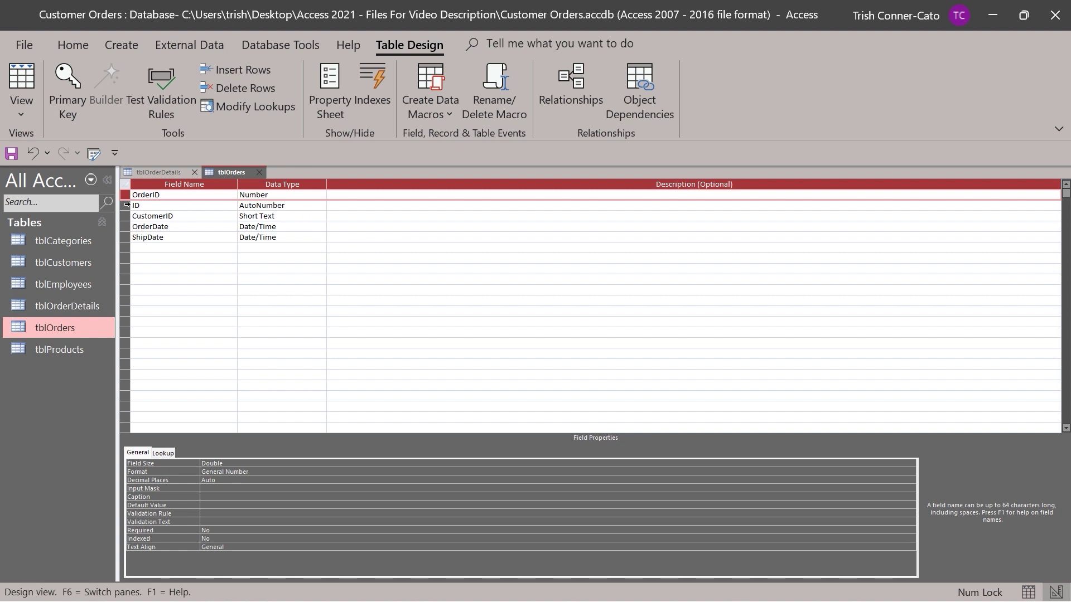
{"action": "right_click", "coordinate": [127, 204]}
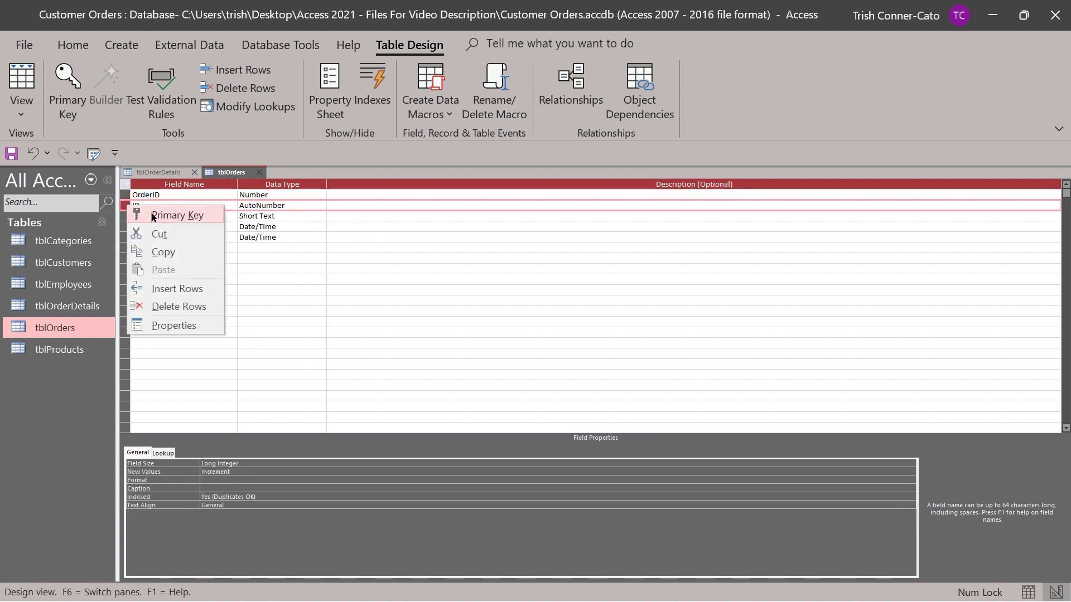
{"action": "left_click", "coordinate": [167, 215]}
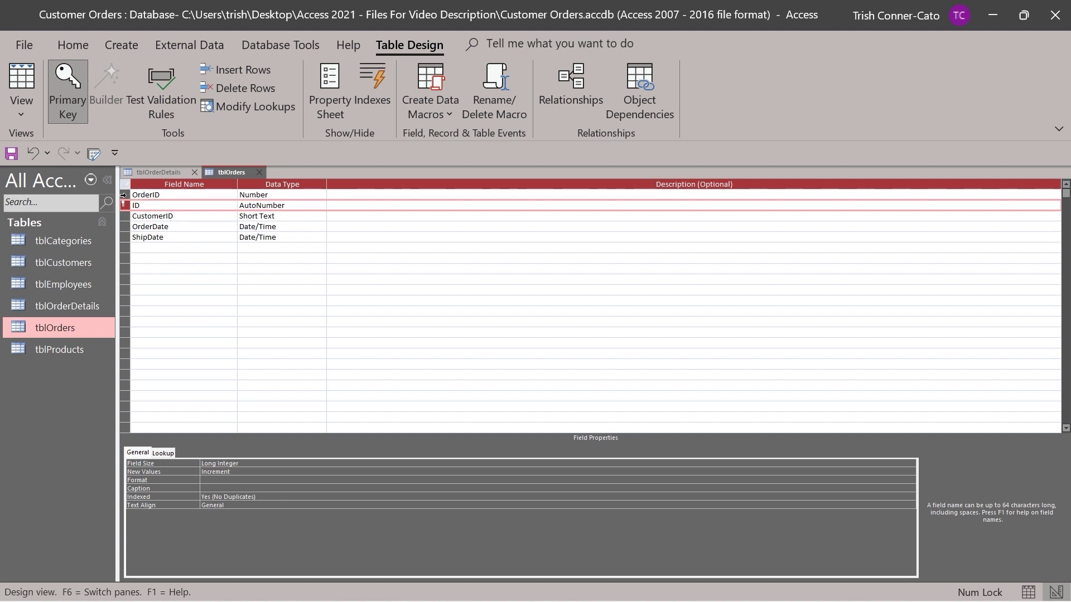
Step: Permanently delete the Number-type OrderID field and its data from tblOrders
{"action": "right_click", "coordinate": [124, 195]}
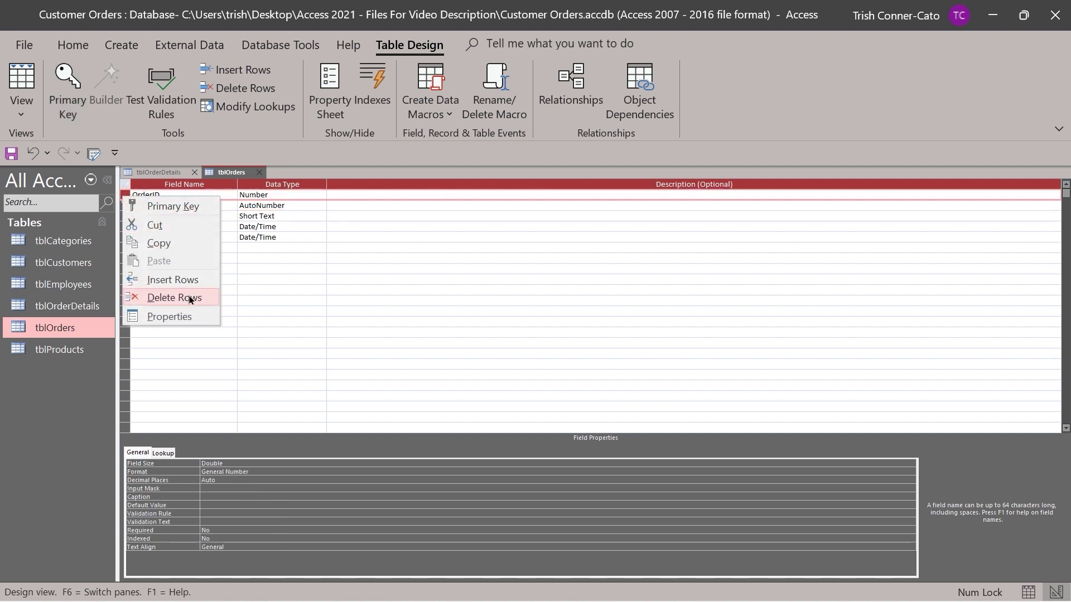
{"action": "left_click", "coordinate": [190, 298]}
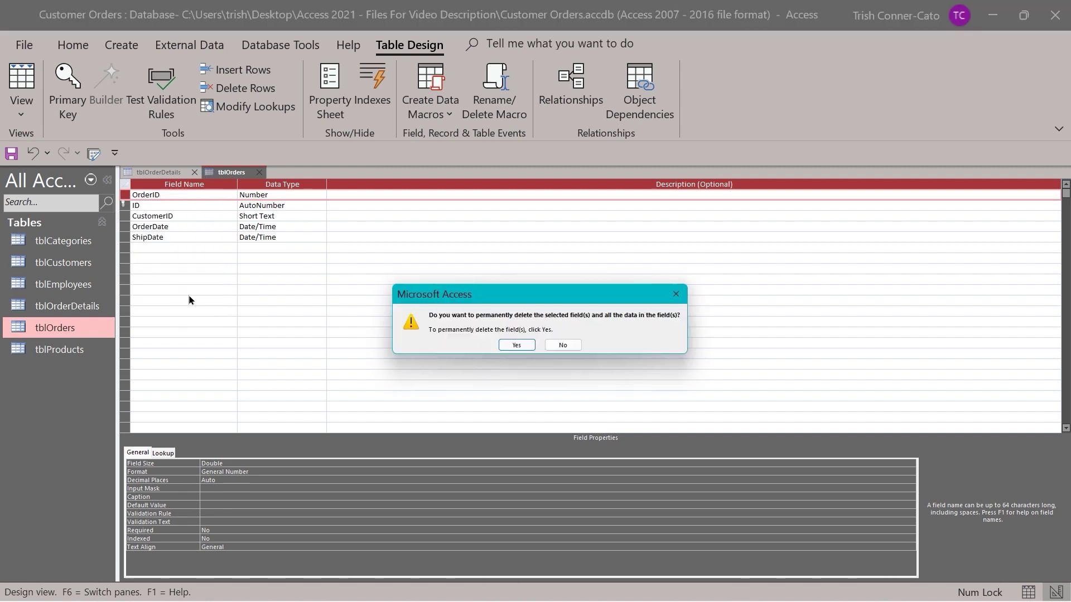
{"action": "left_click", "coordinate": [517, 345]}
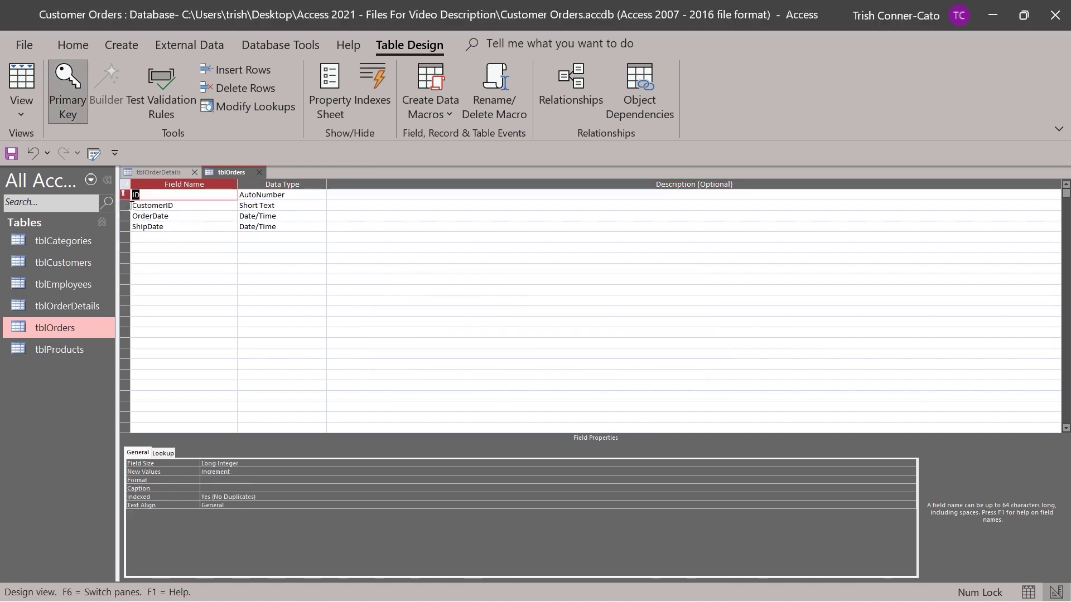
Step: Rename the ID field as OrderID and save the table design
{"action": "left_click", "coordinate": [132, 195]}
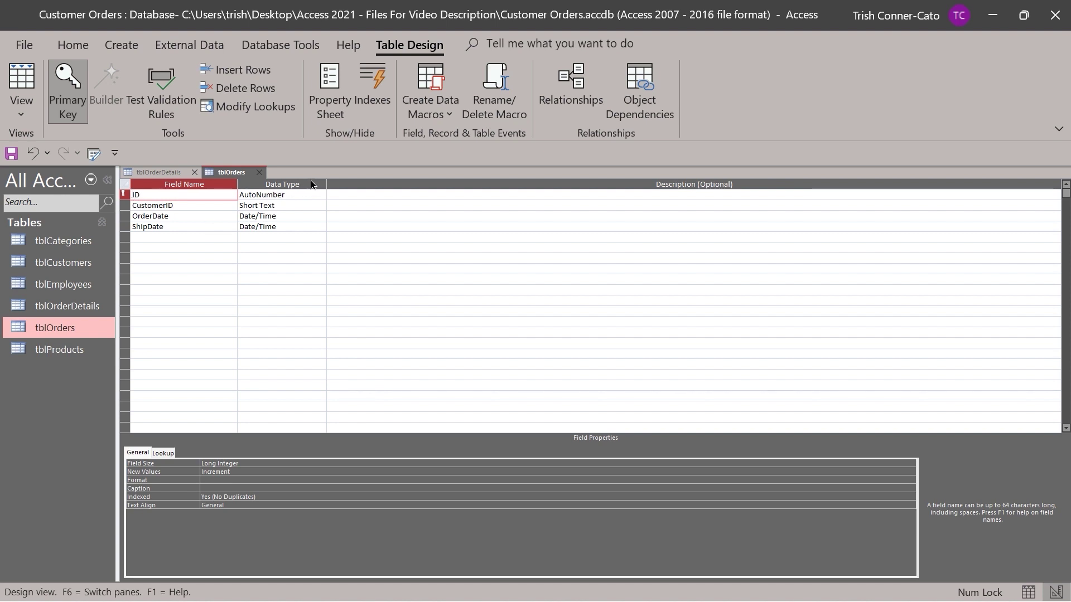
{"action": "type", "text": "Order"}
{"action": "right_click", "coordinate": [228, 173]}
{"action": "left_click", "coordinate": [245, 185]}
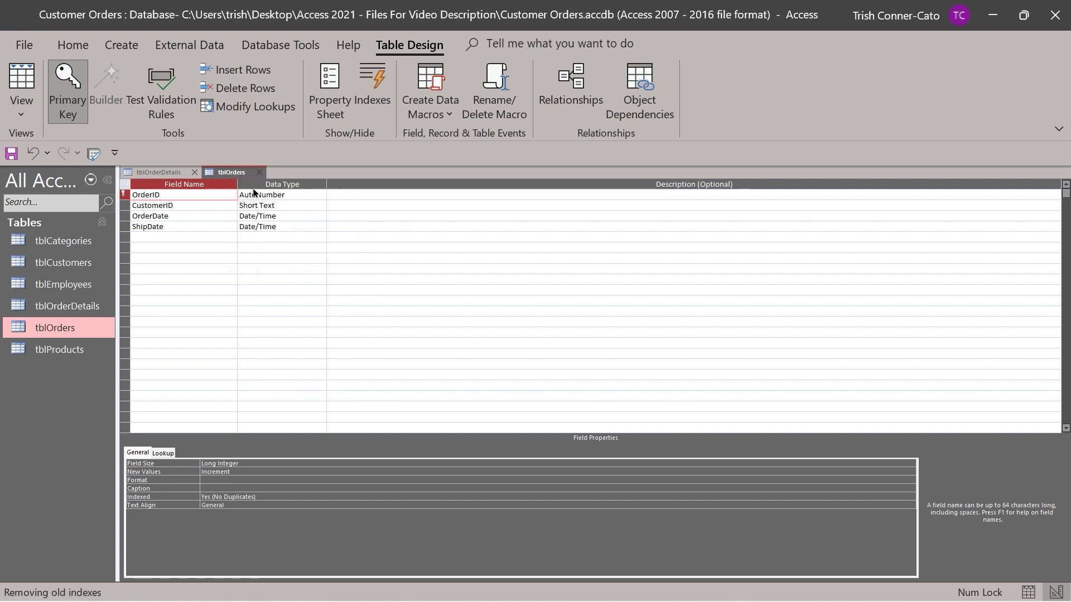
Step: Check the OrderID values in tblOrders in Datasheet View, and return to Design View
{"action": "right_click", "coordinate": [225, 173]}
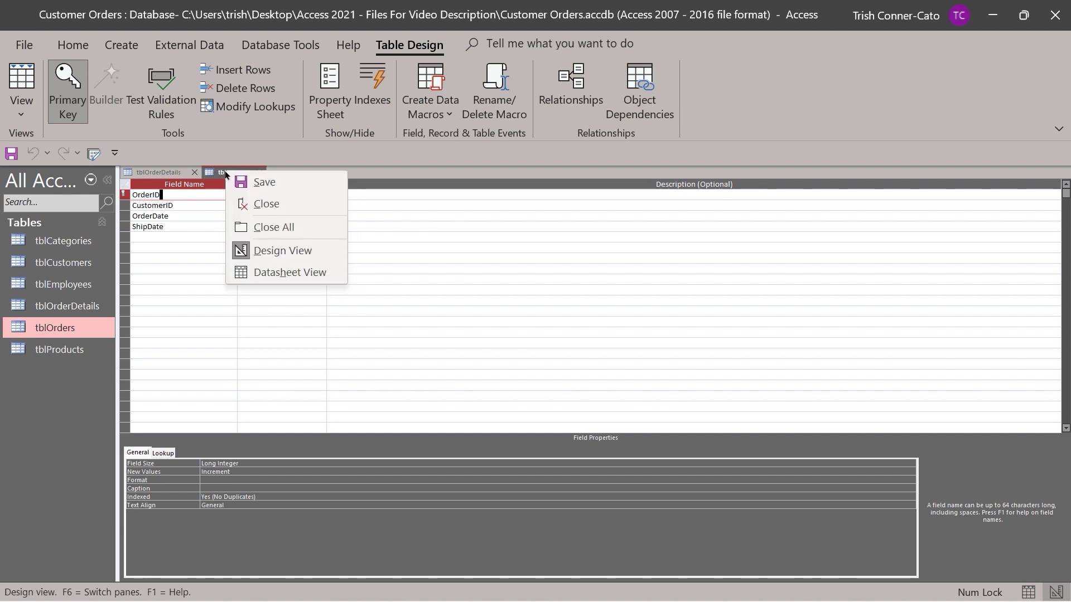
{"action": "left_click", "coordinate": [281, 277]}
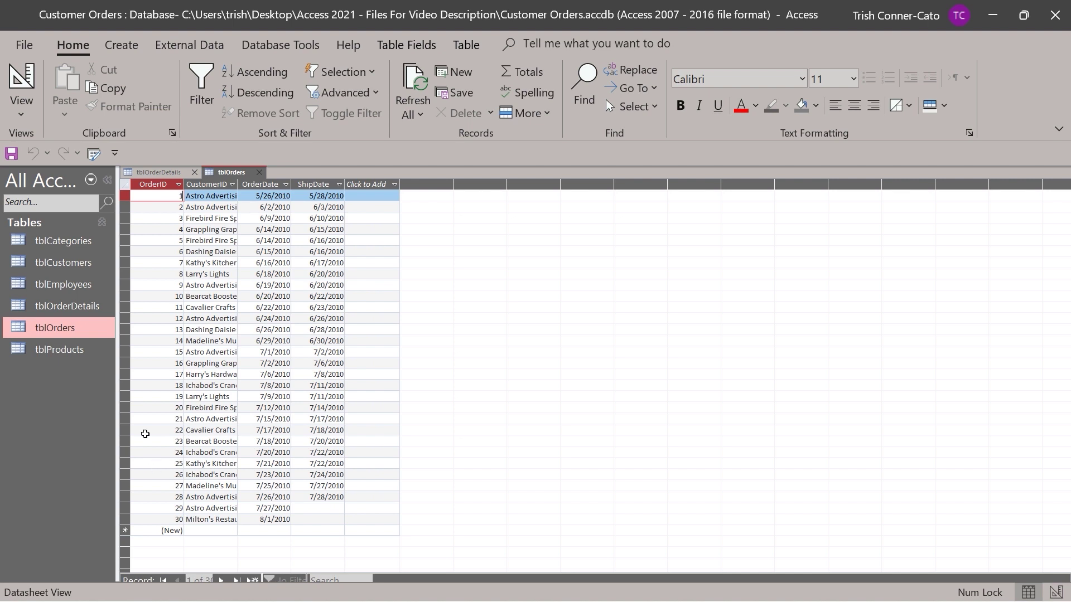
{"action": "right_click", "coordinate": [232, 175]}
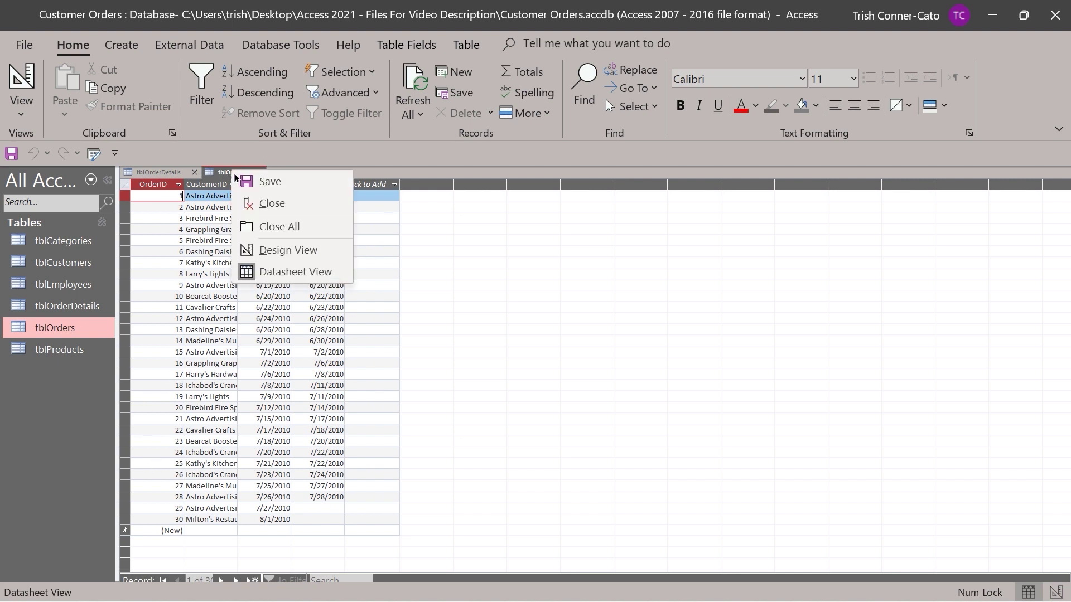
{"action": "left_click", "coordinate": [291, 250]}
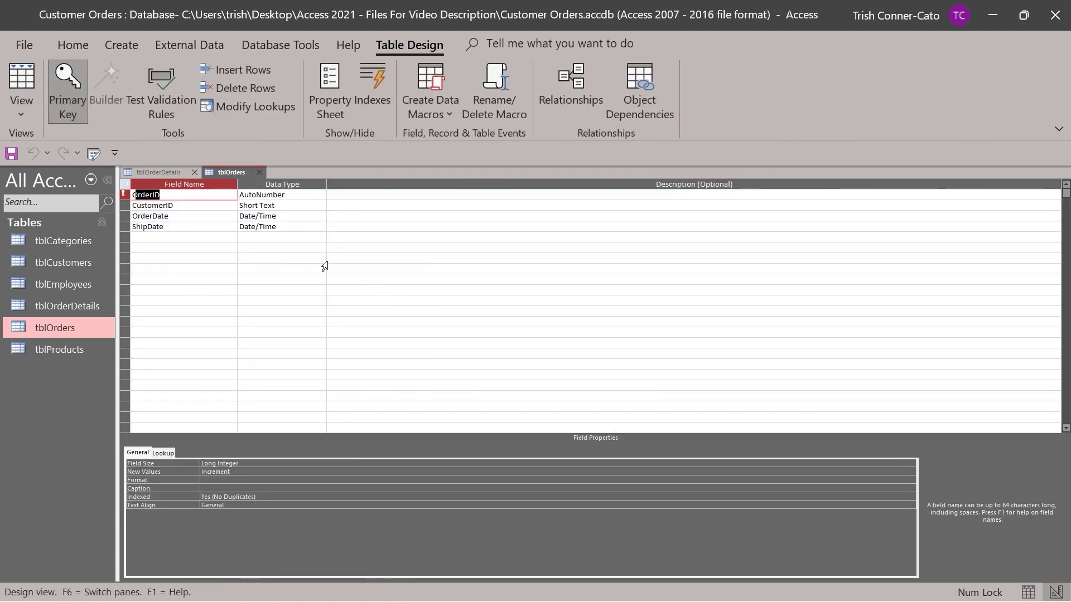
Step: Set the caption of the OrderDate field to "Order Date"
{"action": "left_click", "coordinate": [154, 216]}
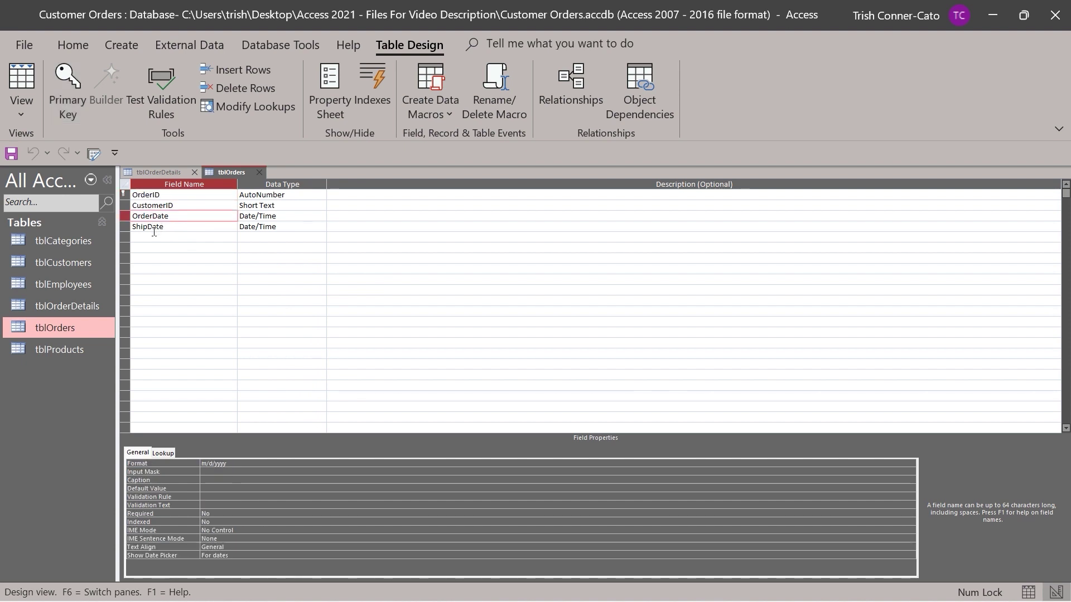
{"action": "left_click", "coordinate": [219, 480]}
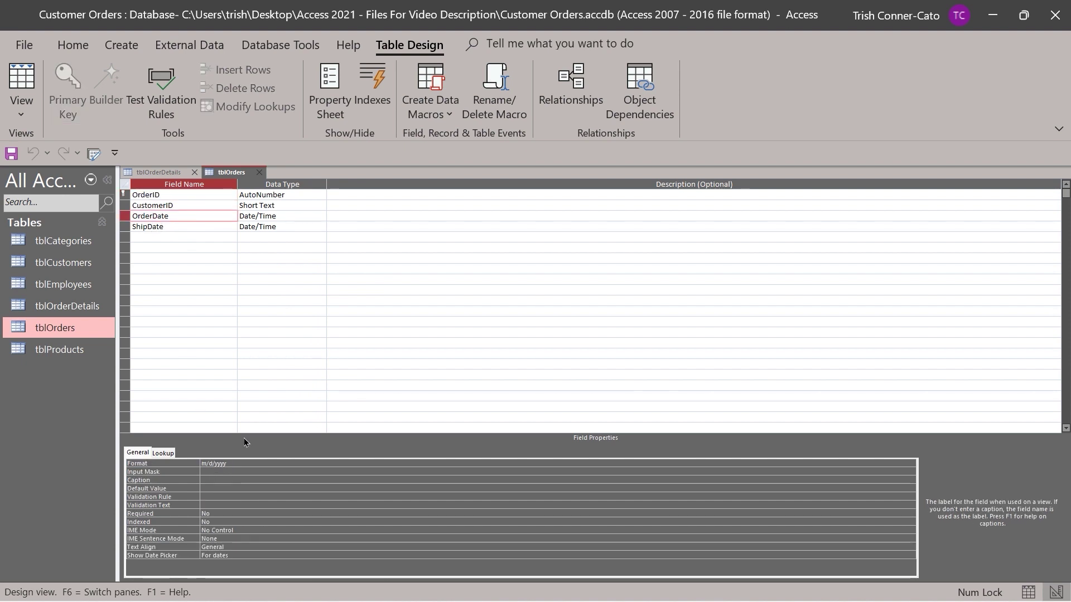
{"action": "type", "text": "Order Date"}
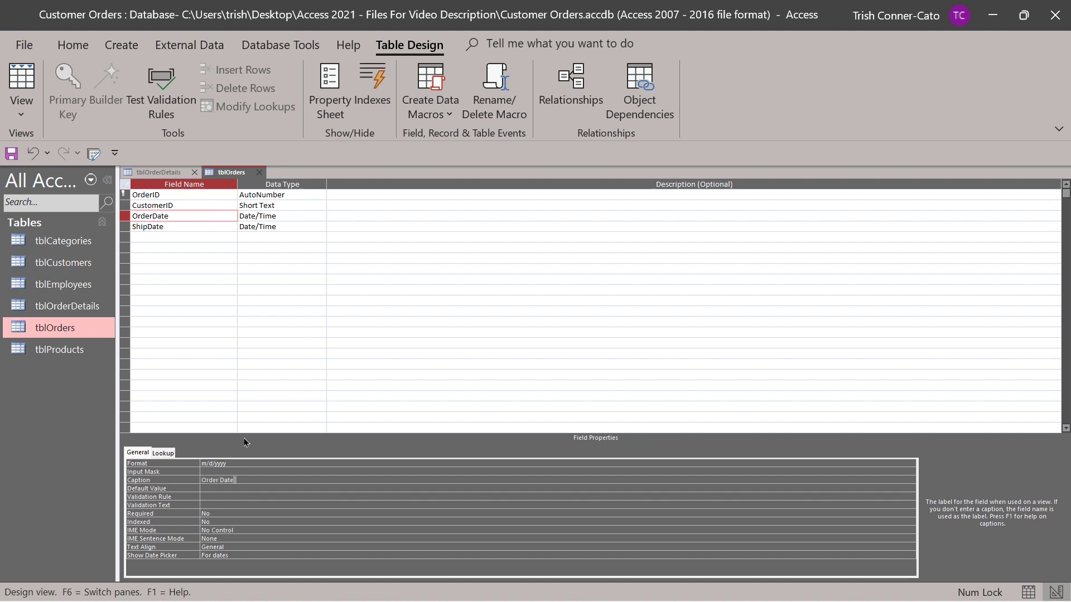
{"action": "key", "text": "Return"}
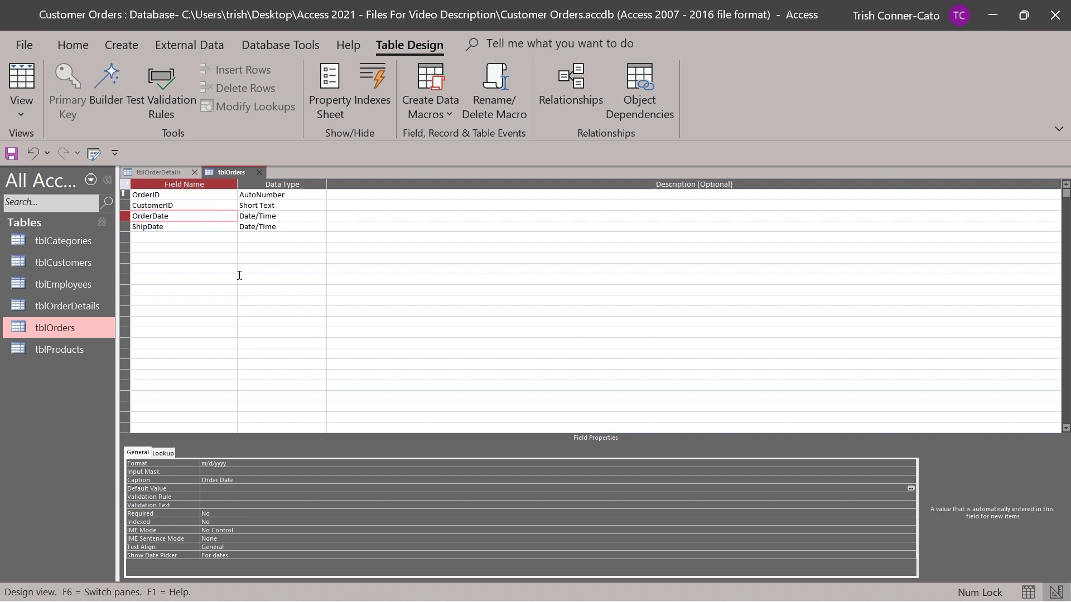
Step: Set the caption of the ShipDate field to "Ship Date"
{"action": "left_click", "coordinate": [174, 226]}
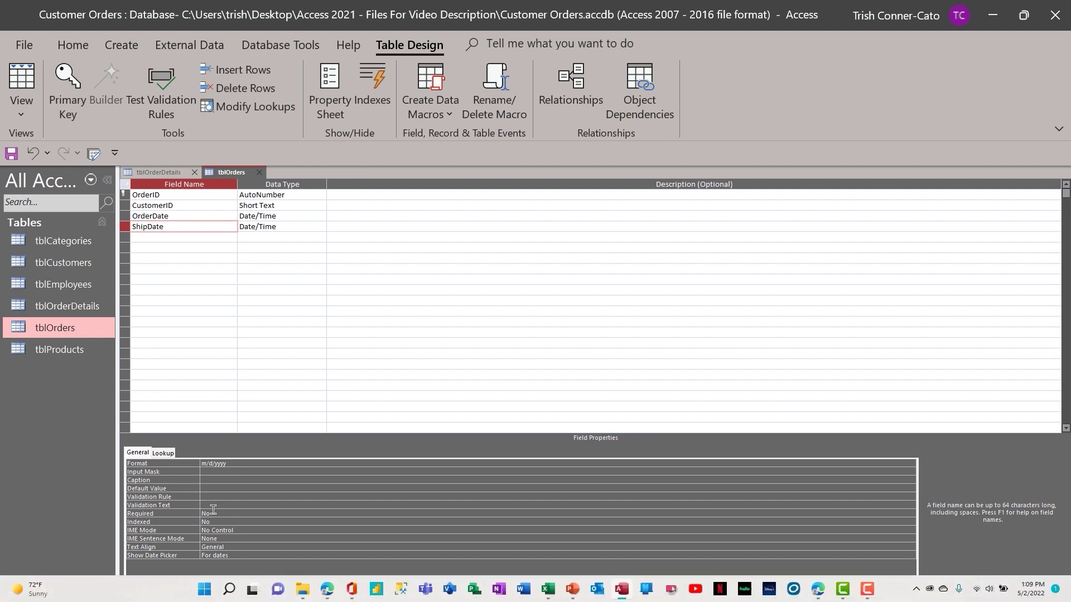
{"action": "left_click", "coordinate": [208, 477]}
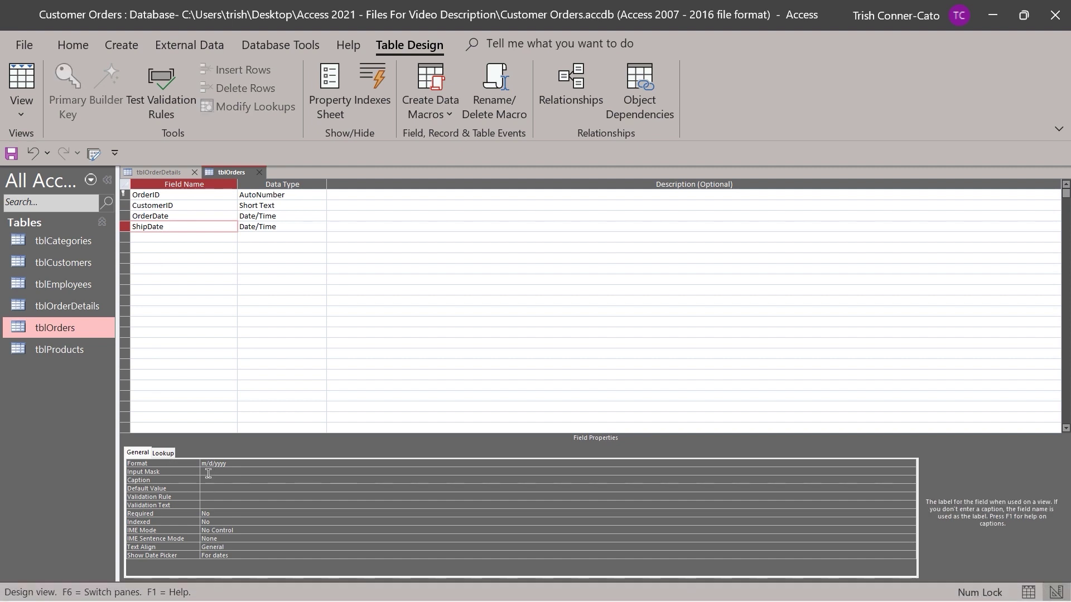
{"action": "type", "text": "Ship Date"}
{"action": "key", "text": "Return"}
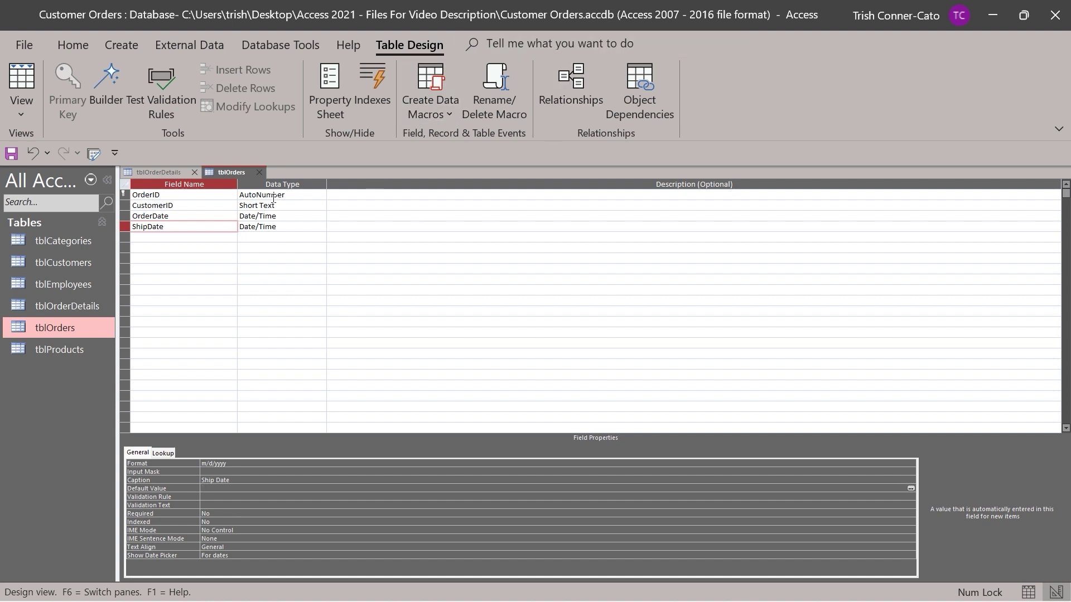
Step: Save the tblOrders design and check its column captions in Datasheet View before closing the table
{"action": "right_click", "coordinate": [220, 173]}
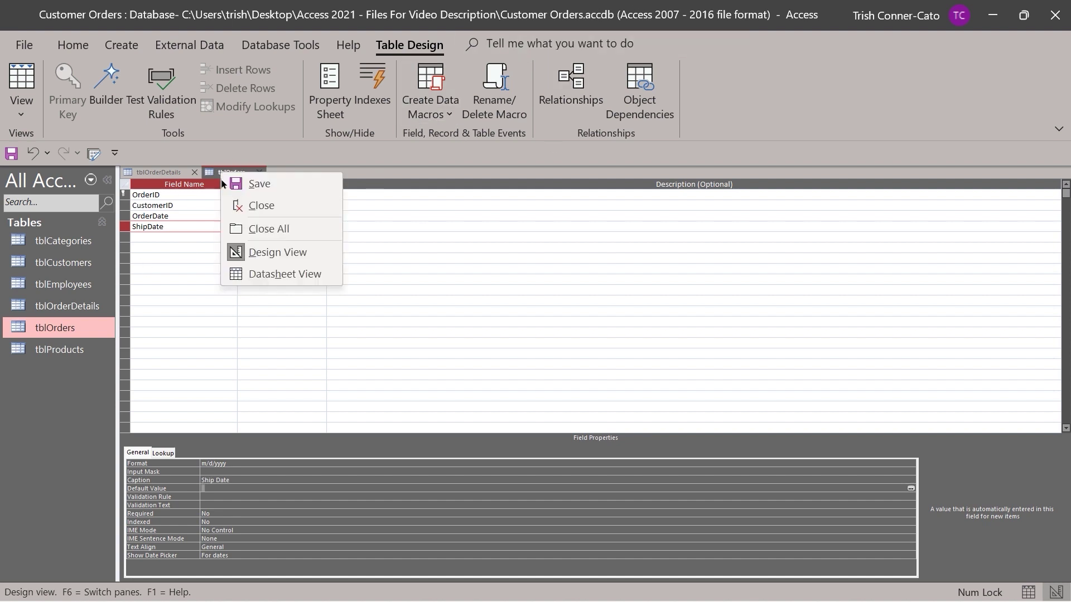
{"action": "left_click", "coordinate": [256, 184]}
{"action": "right_click", "coordinate": [229, 176]}
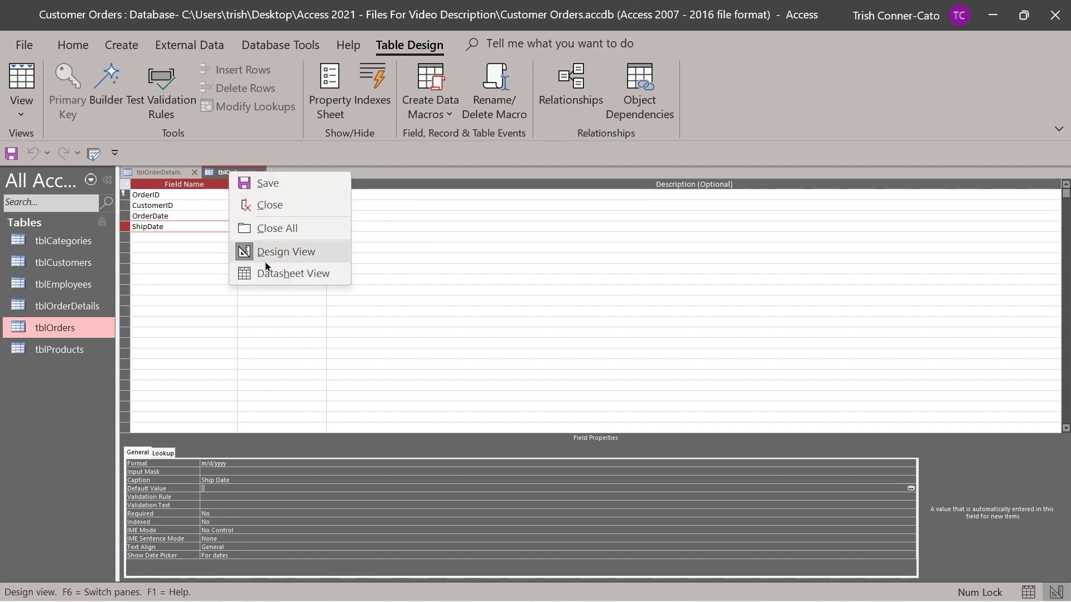
{"action": "left_click", "coordinate": [265, 271]}
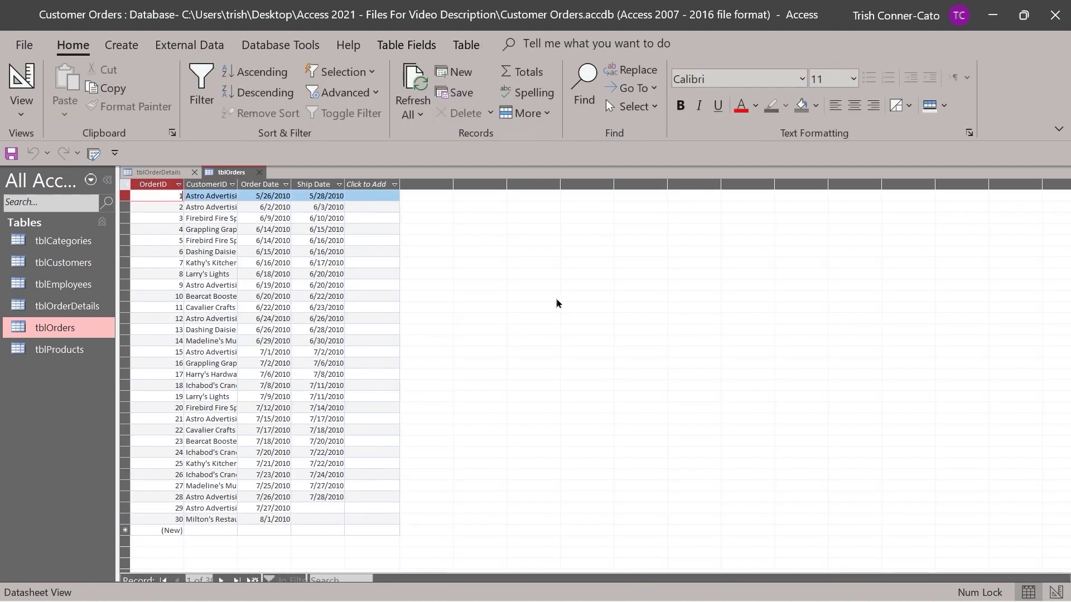
{"action": "left_click", "coordinate": [260, 172]}
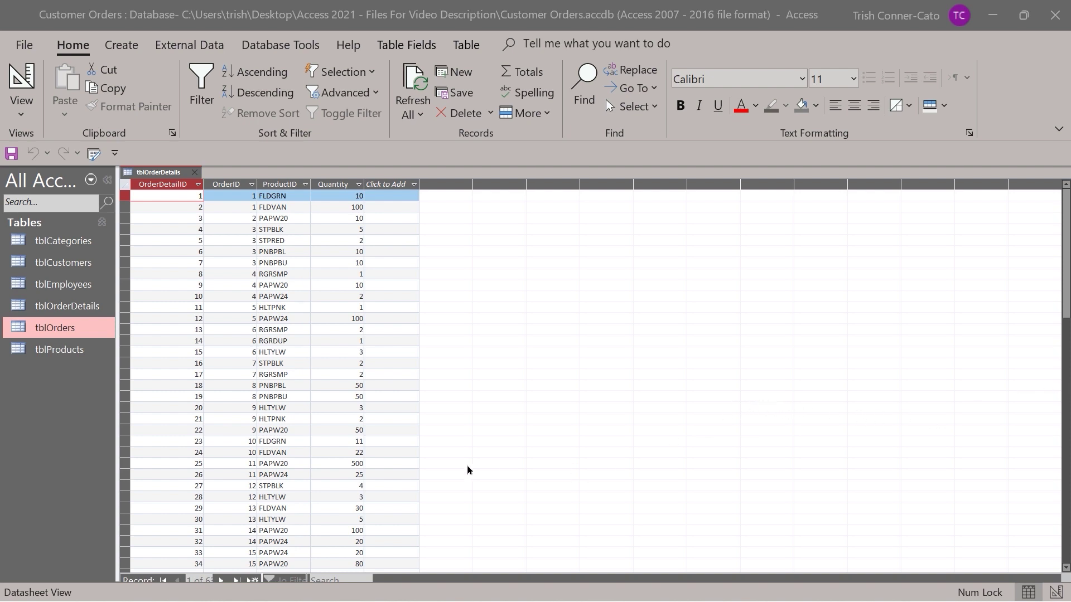
Step: Reopen tblOrders to view its records, and close it
{"action": "left_click", "coordinate": [79, 333]}
{"action": "double_click", "coordinate": [79, 329]}
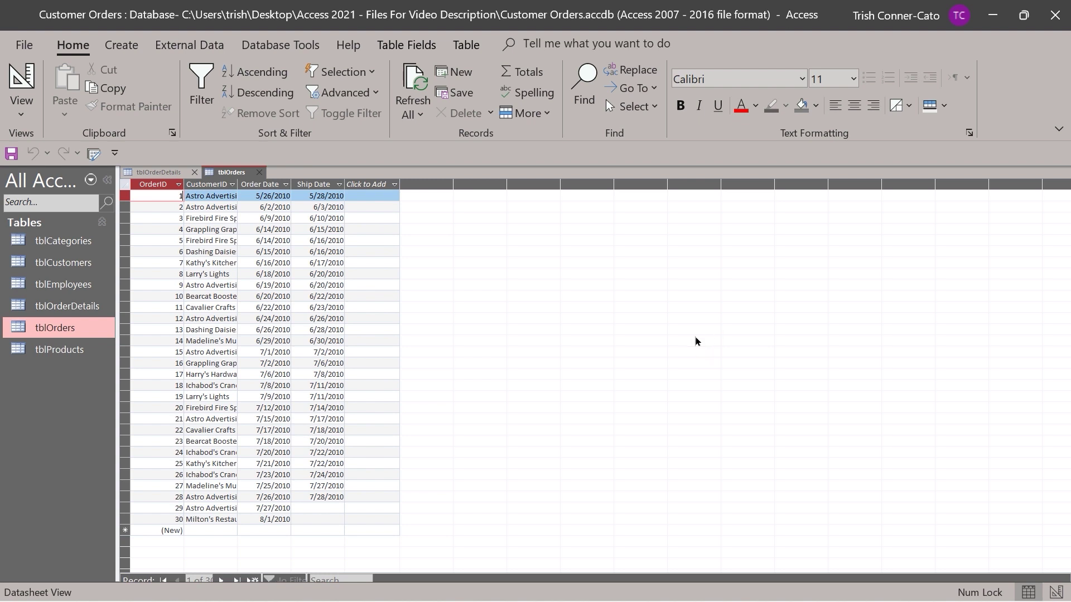
{"action": "left_click", "coordinate": [260, 173]}
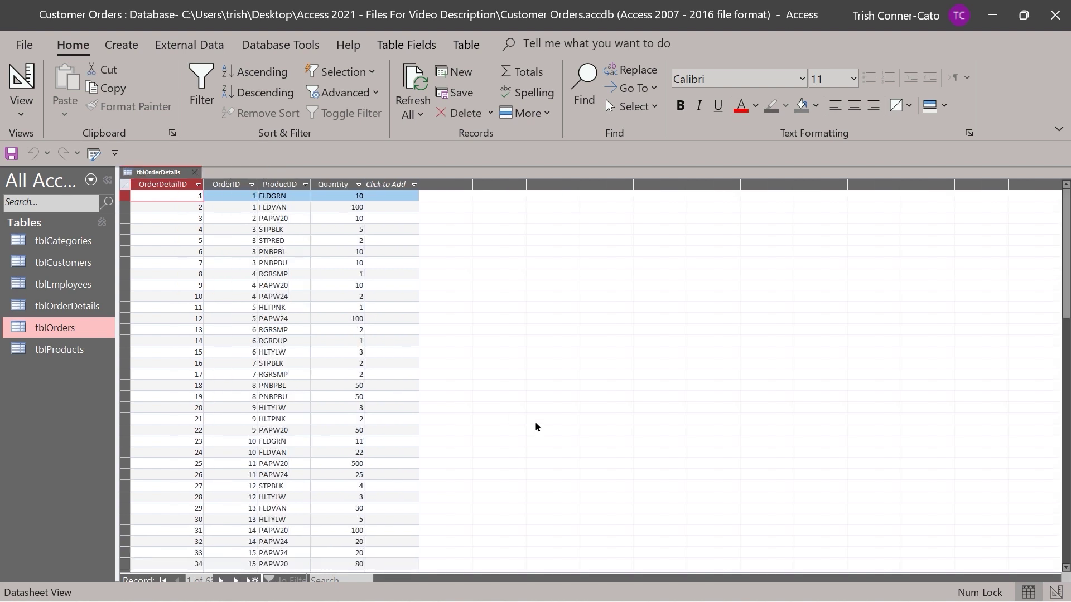
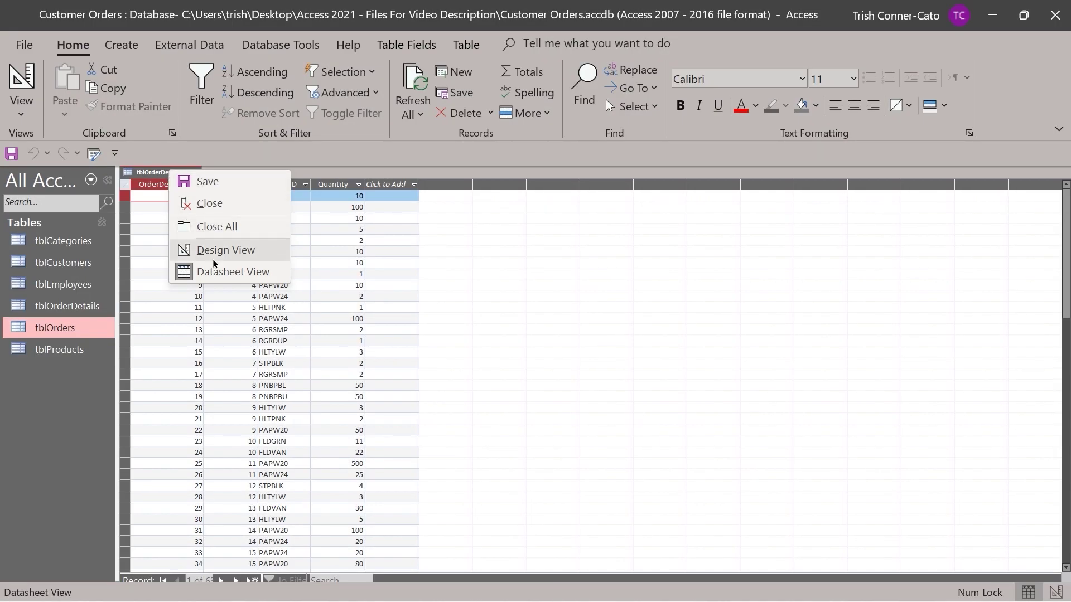
Step: In the tblOrderDetails design, insert an AutoNumber field named ID directly above OrderID
{"action": "left_click", "coordinate": [217, 254]}
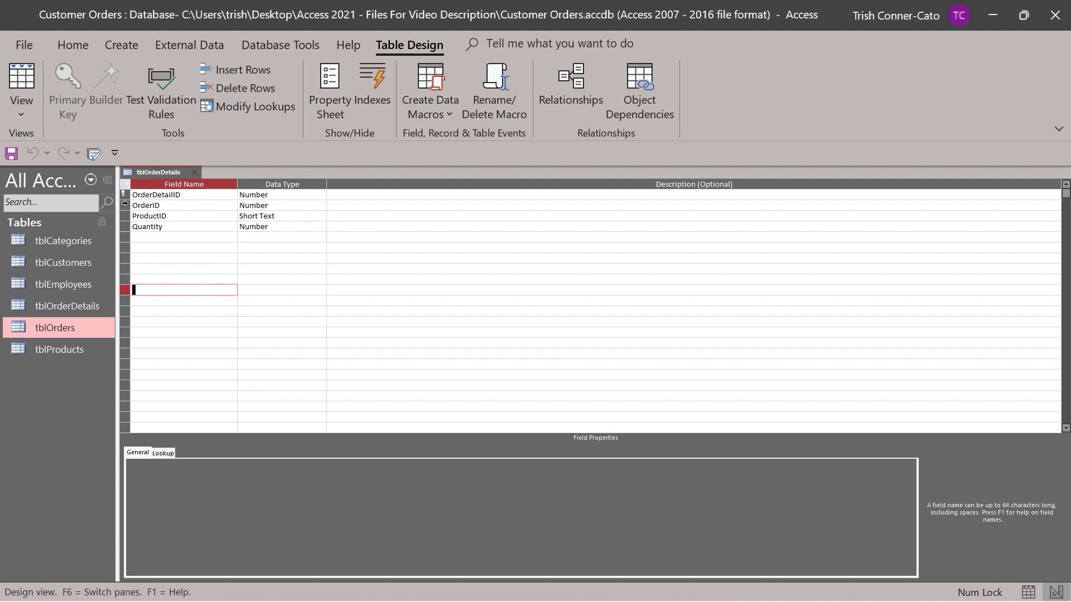
{"action": "right_click", "coordinate": [125, 204]}
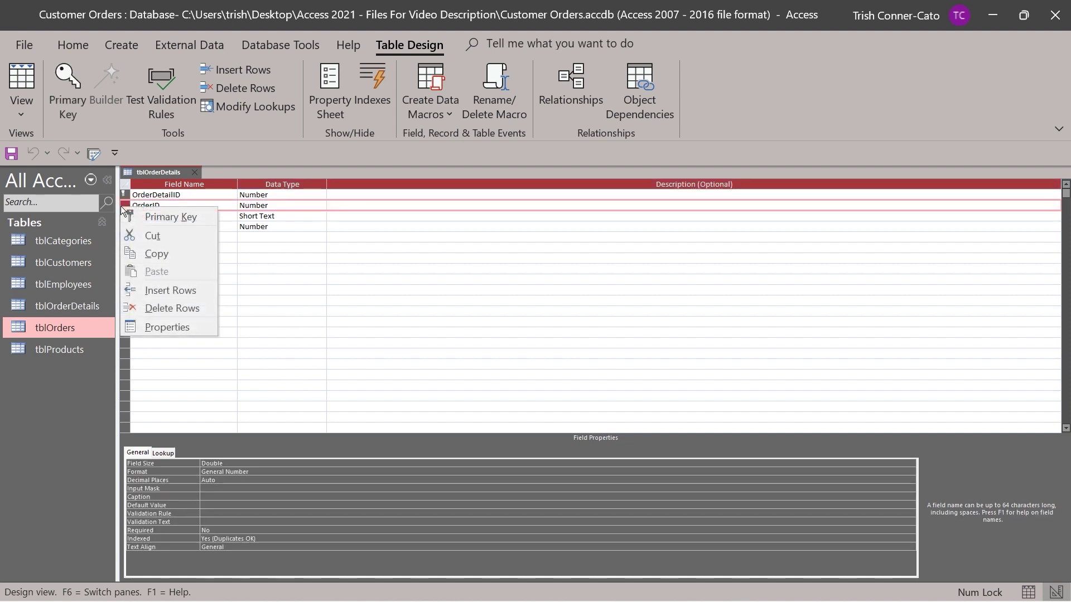
{"action": "left_click", "coordinate": [159, 290]}
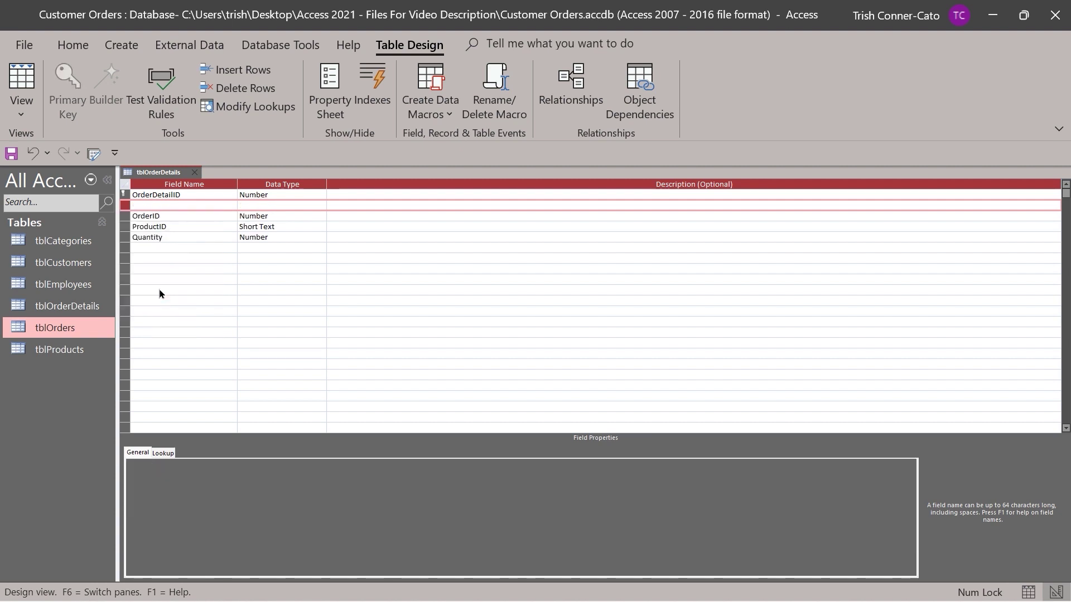
{"action": "left_click", "coordinate": [158, 206]}
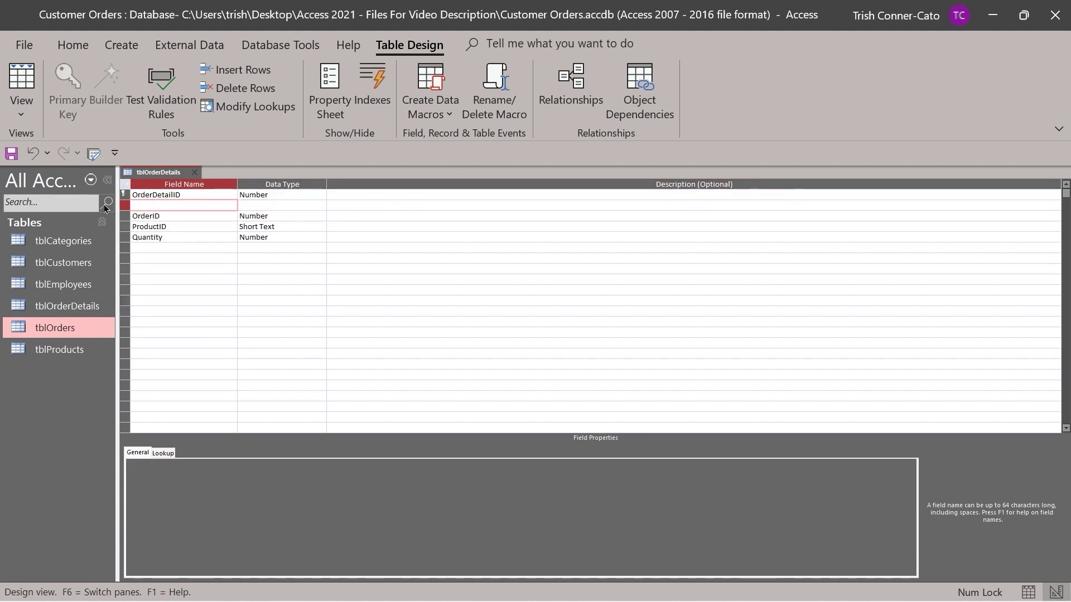
{"action": "type", "text": "ID"}
{"action": "key", "text": "Tab"}
{"action": "type", "text": "A"}
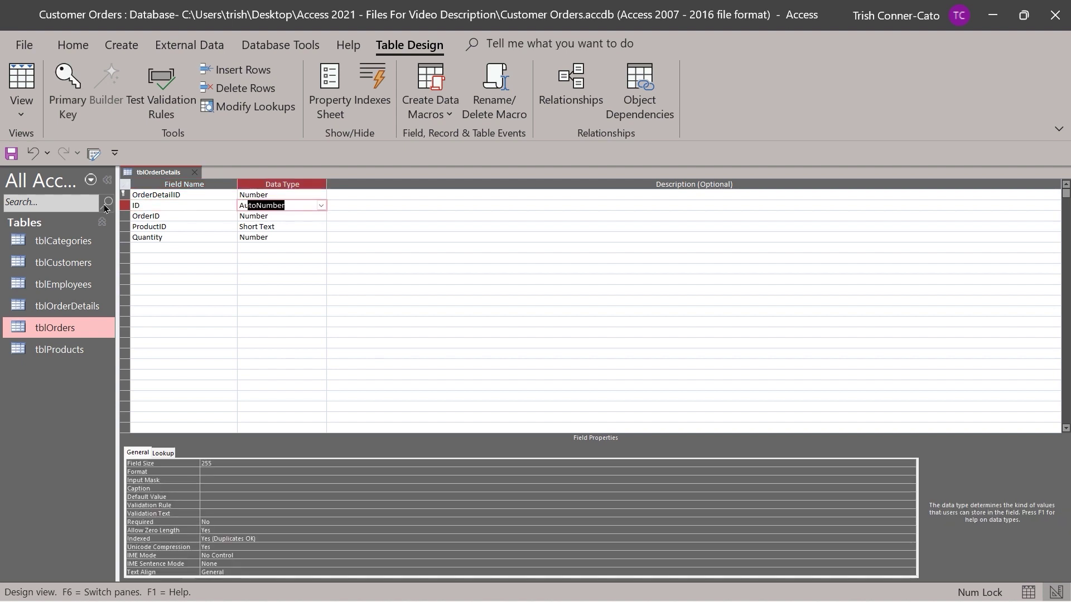
{"action": "key", "text": "Tab"}
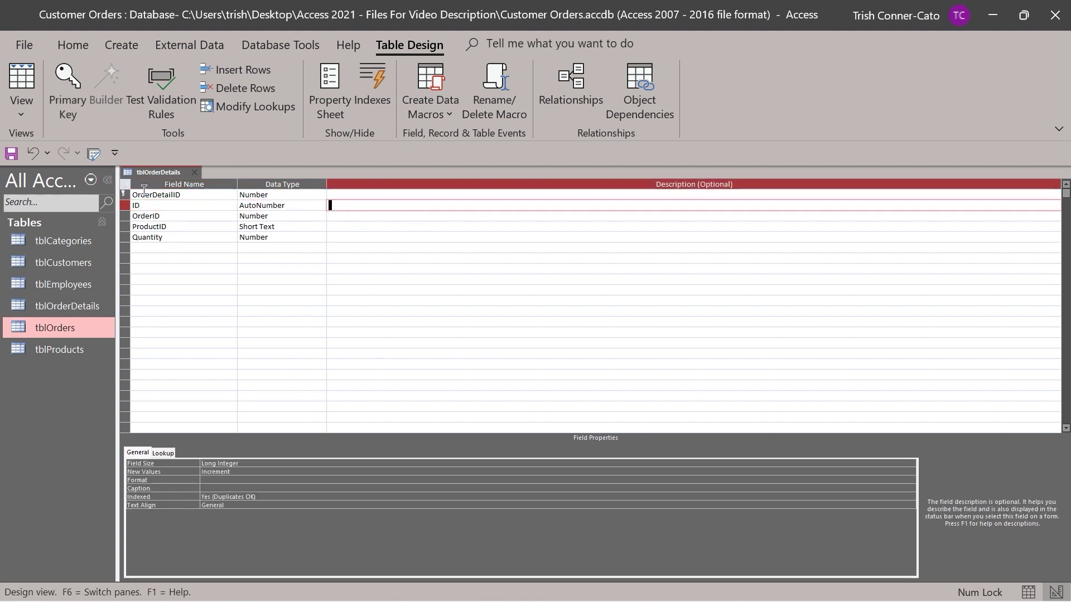
Step: Save the tblOrderDetails design and compare the ID values with OrderDetailID in Datasheet View before returning to Design View
{"action": "right_click", "coordinate": [155, 175]}
{"action": "key", "text": "Escape"}
{"action": "right_click", "coordinate": [153, 173]}
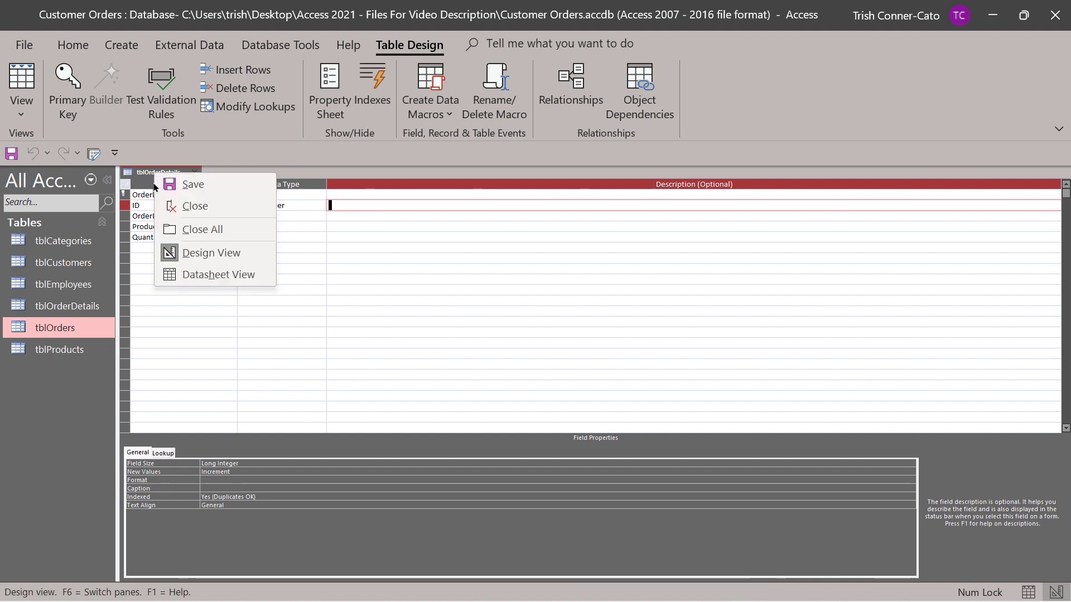
{"action": "left_click", "coordinate": [212, 274]}
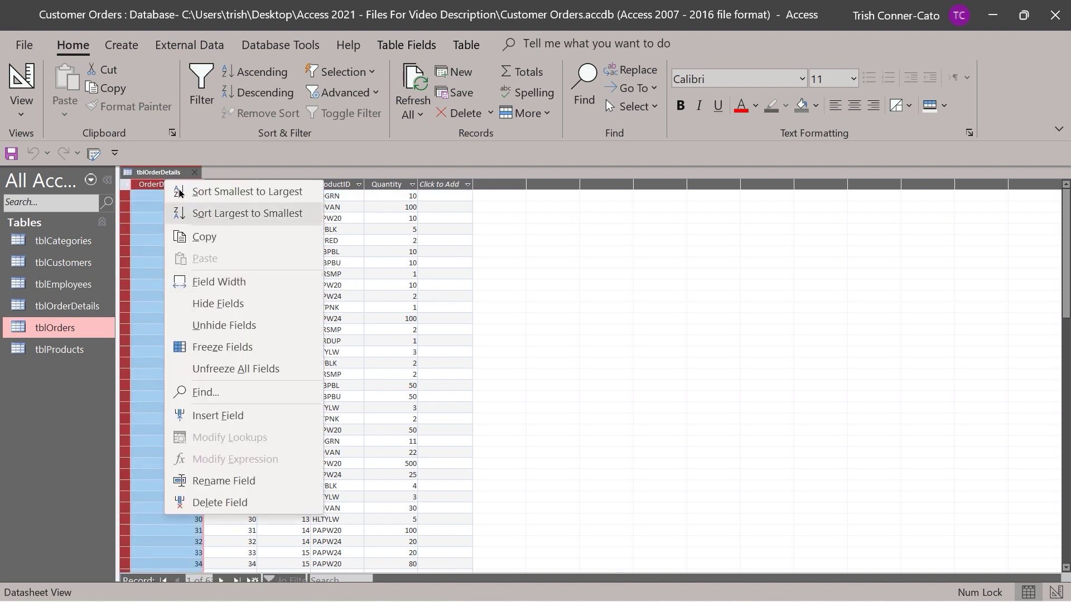
{"action": "right_click", "coordinate": [155, 173]}
{"action": "right_click", "coordinate": [154, 172]}
{"action": "left_click", "coordinate": [149, 172]}
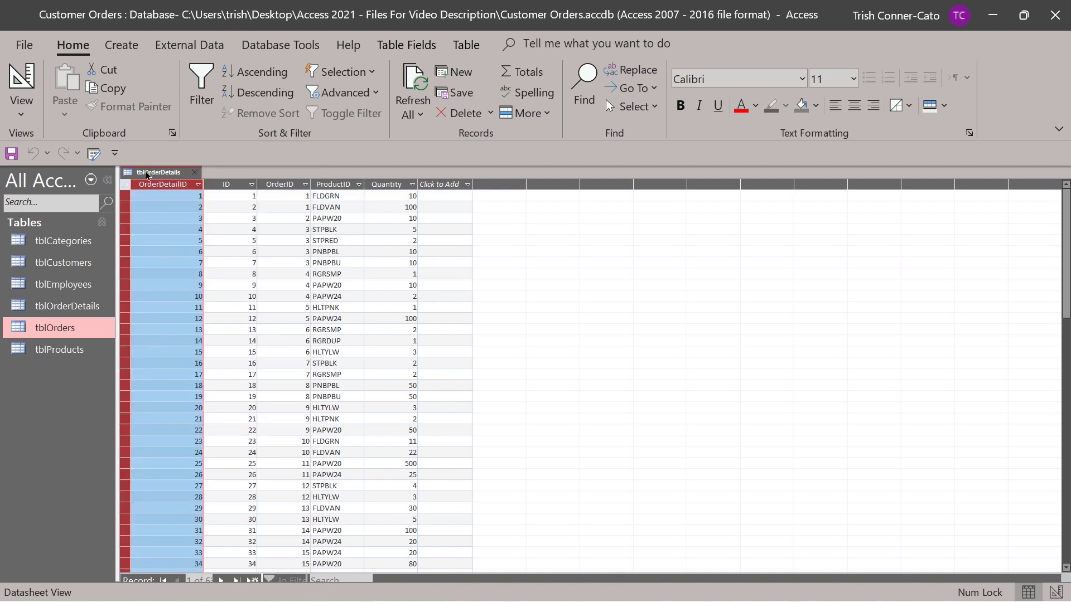
{"action": "right_click", "coordinate": [147, 173]}
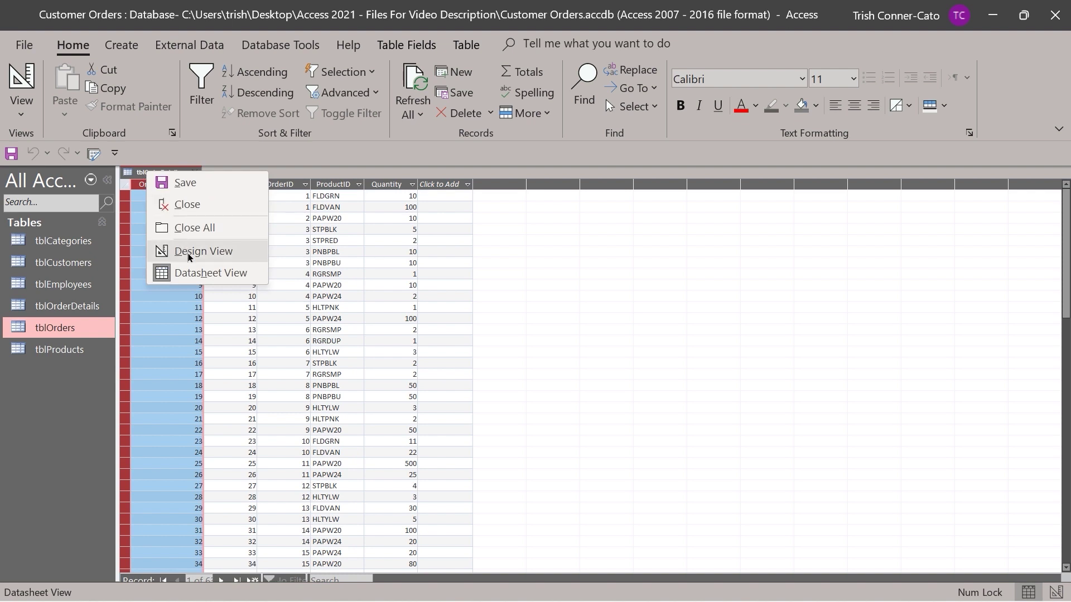
{"action": "left_click", "coordinate": [188, 256]}
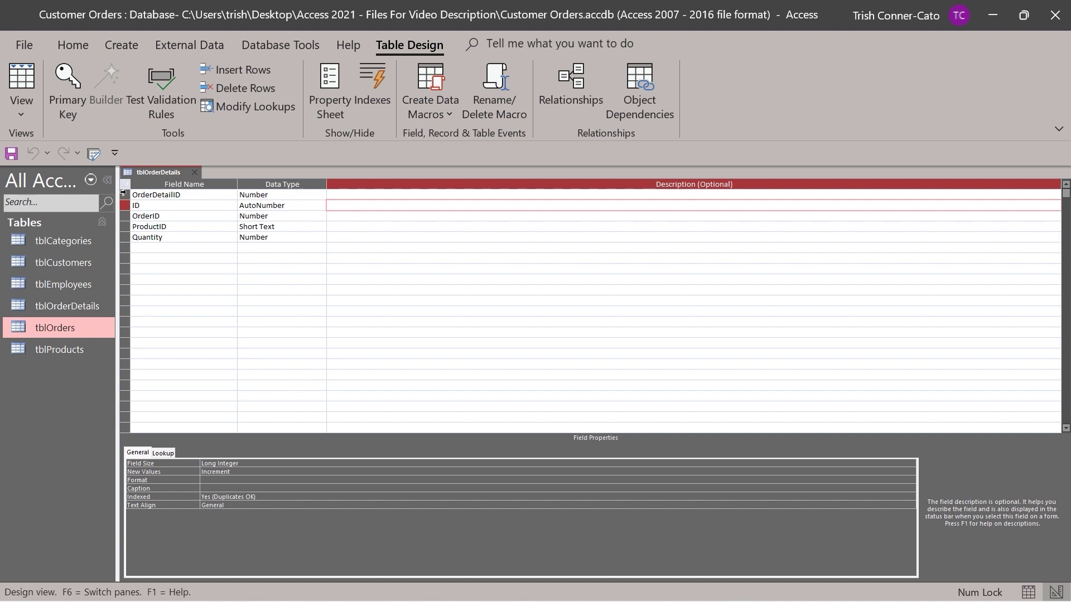
Step: Remove the primary key from the numeric OrderDetailID field and permanently delete that field
{"action": "right_click", "coordinate": [124, 194]}
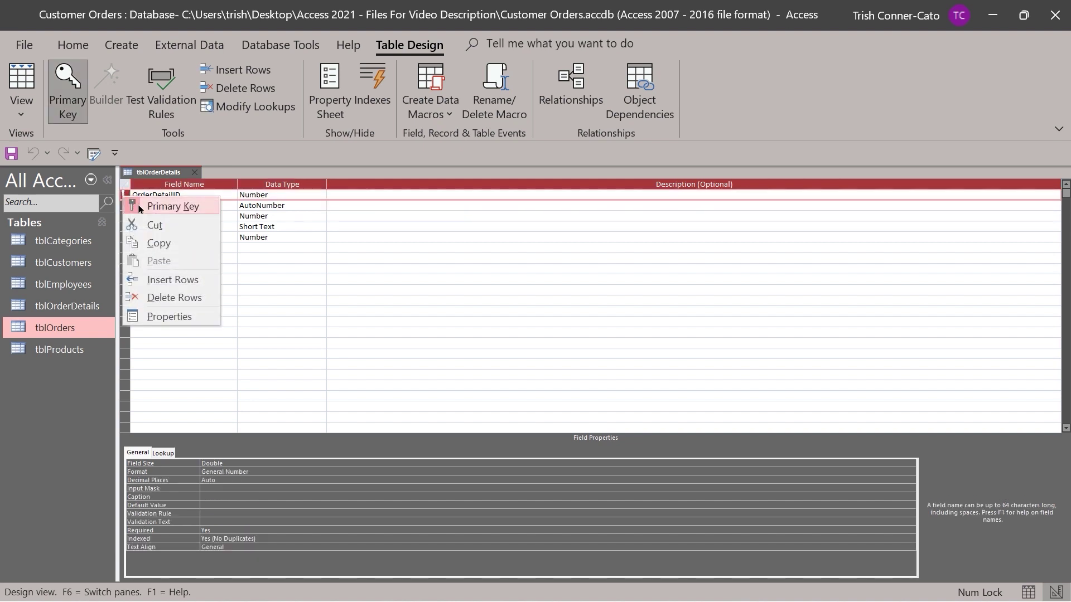
{"action": "left_click", "coordinate": [140, 208]}
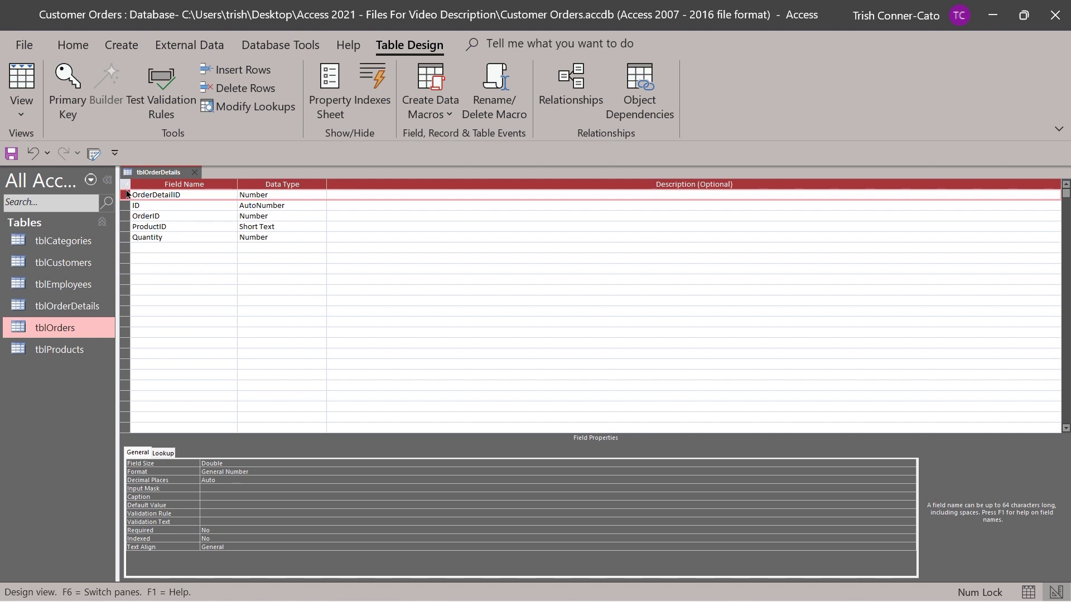
{"action": "right_click", "coordinate": [127, 194]}
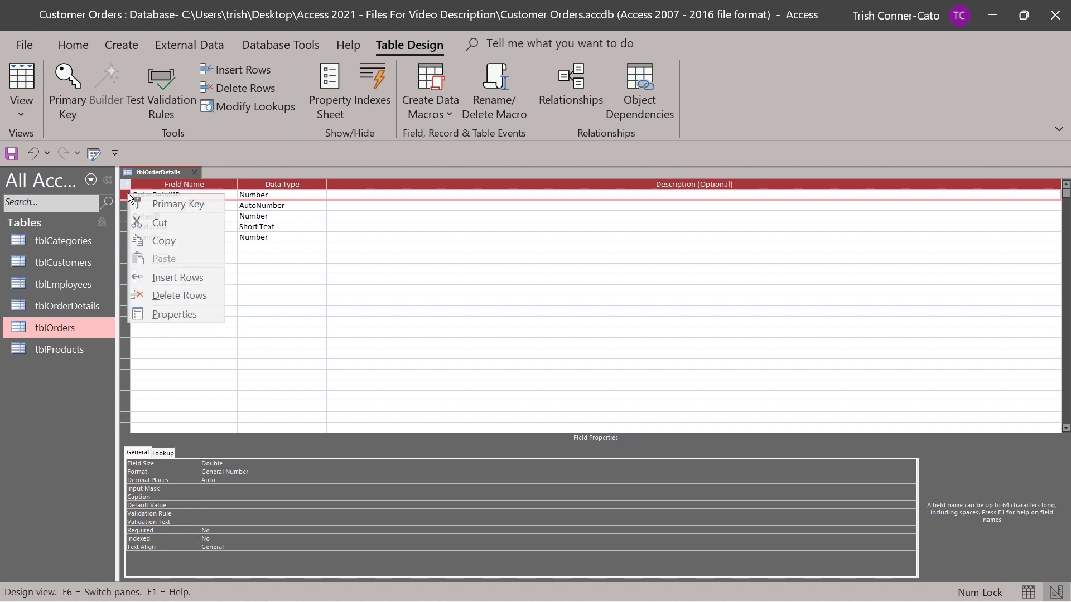
{"action": "left_click", "coordinate": [187, 295]}
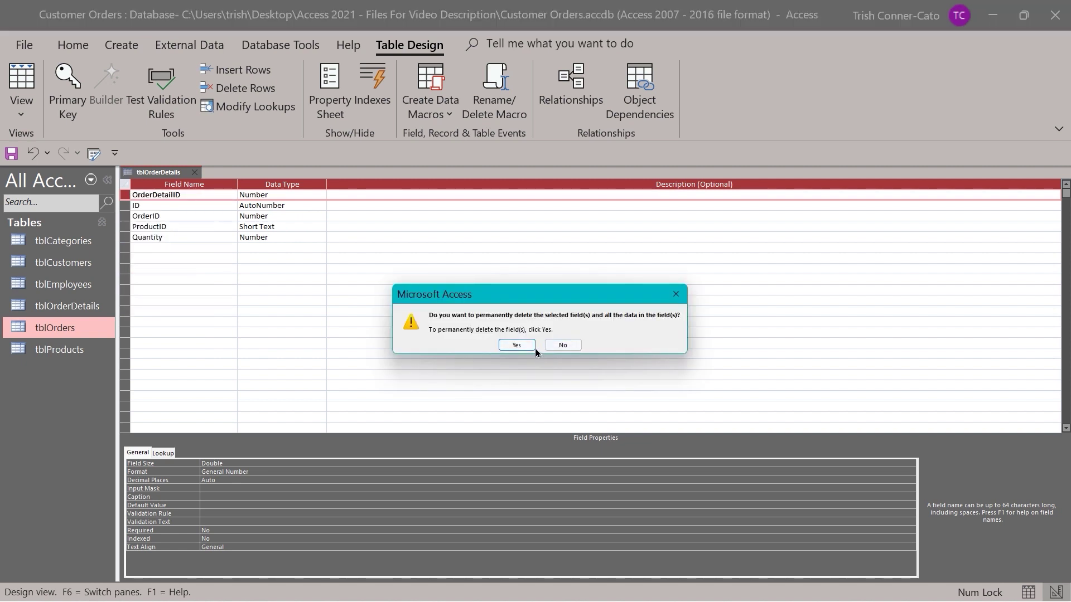
{"action": "left_click", "coordinate": [517, 345]}
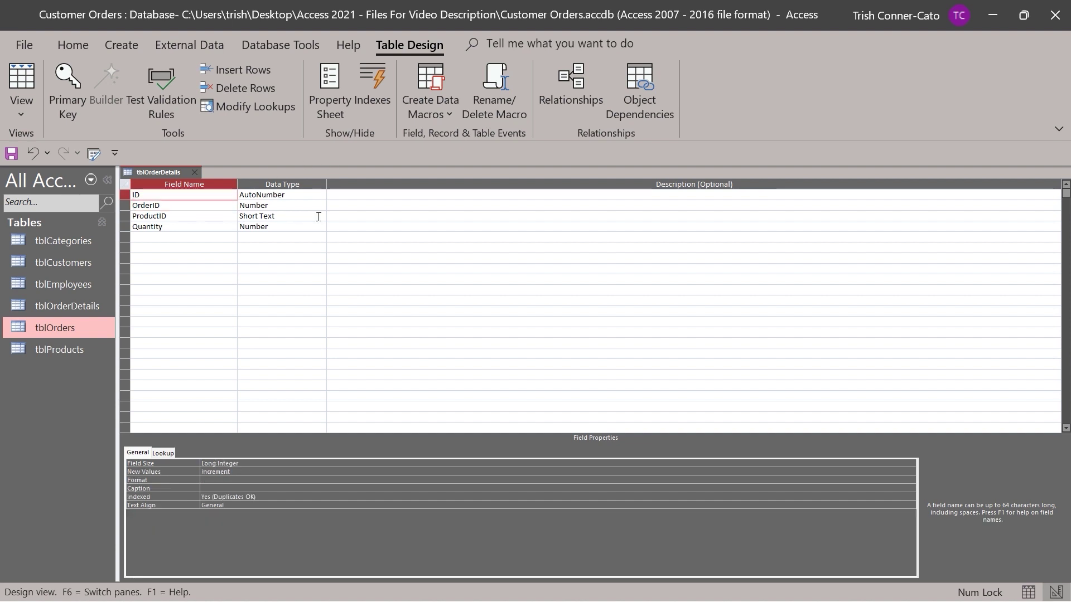
Step: Rename the AutoNumber ID field as OrderDetailID and make it the primary key
{"action": "type", "text": "OrderDet"}
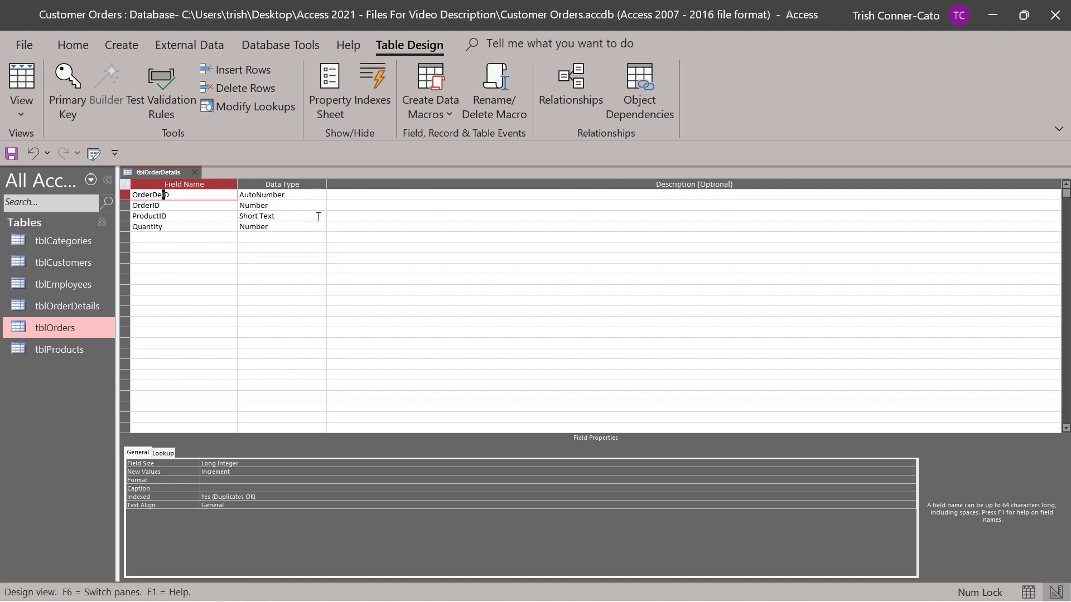
{"action": "type", "text": "ail"}
{"action": "left_click", "coordinate": [160, 267]}
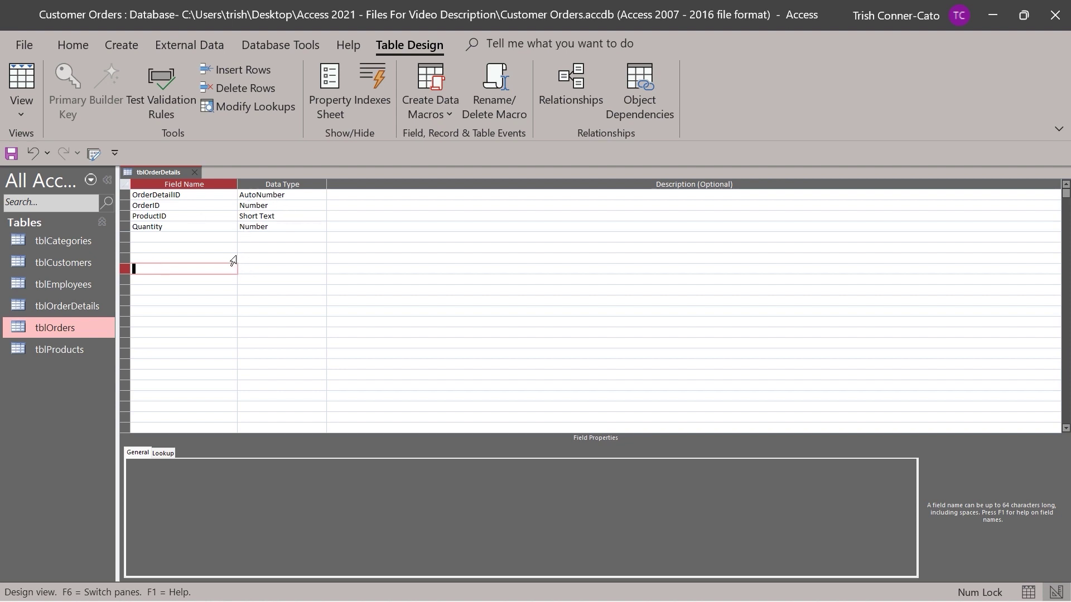
{"action": "right_click", "coordinate": [125, 195]}
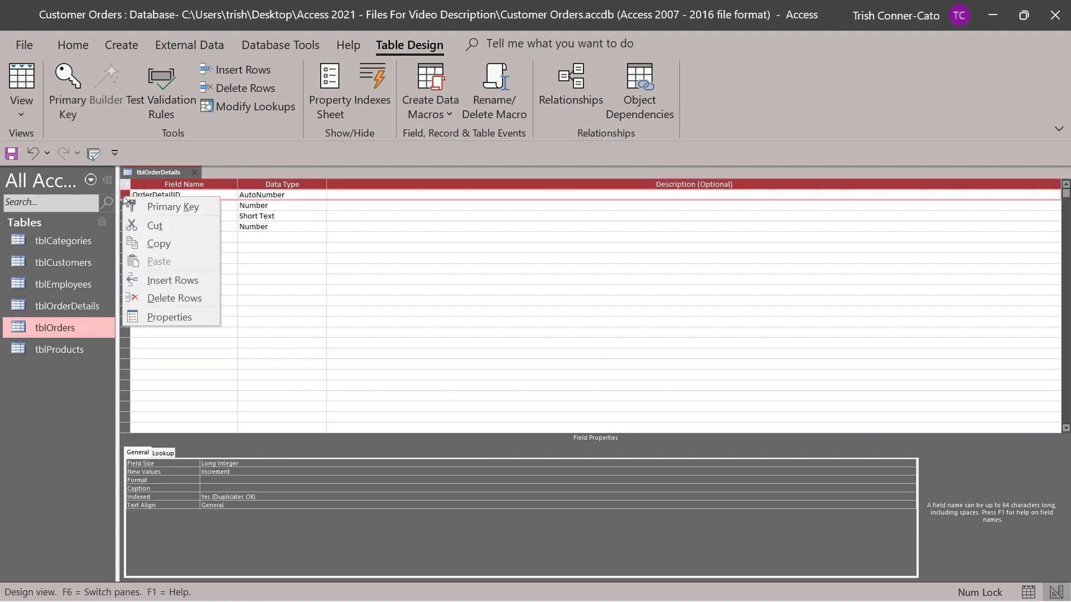
{"action": "left_click", "coordinate": [142, 208]}
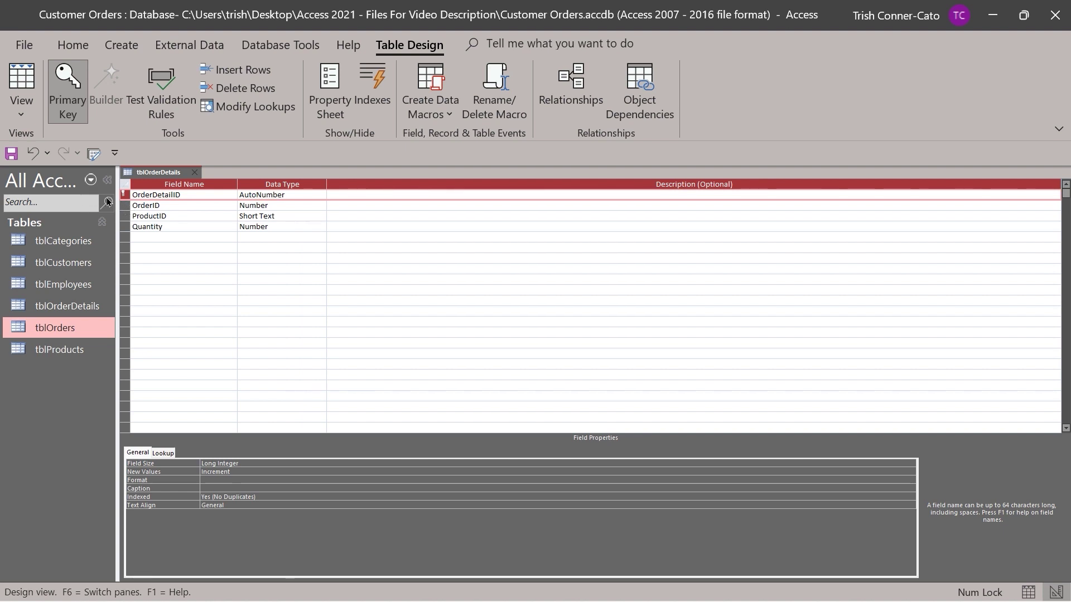
Step: Try to make OrderID a primary key separately from OrderDetailID, and clear its key setting again
{"action": "right_click", "coordinate": [129, 206]}
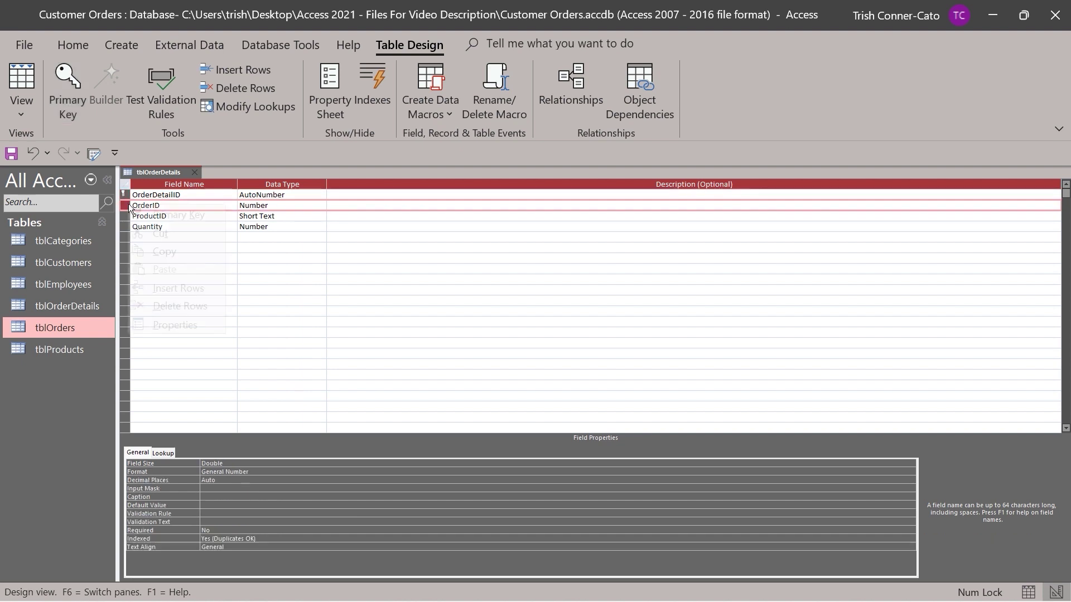
{"action": "left_click", "coordinate": [145, 217]}
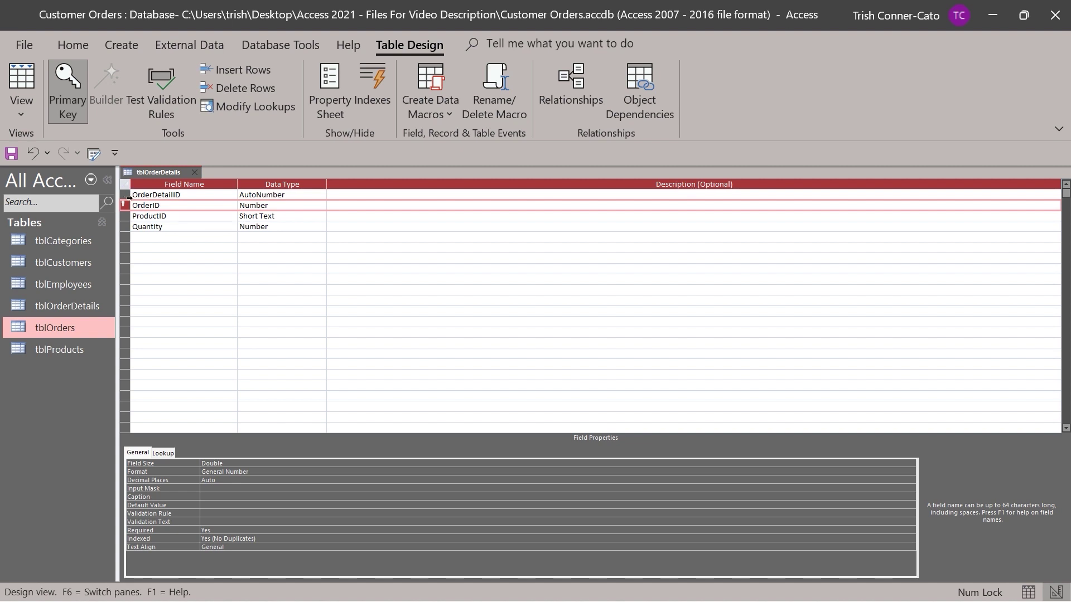
{"action": "right_click", "coordinate": [124, 207]}
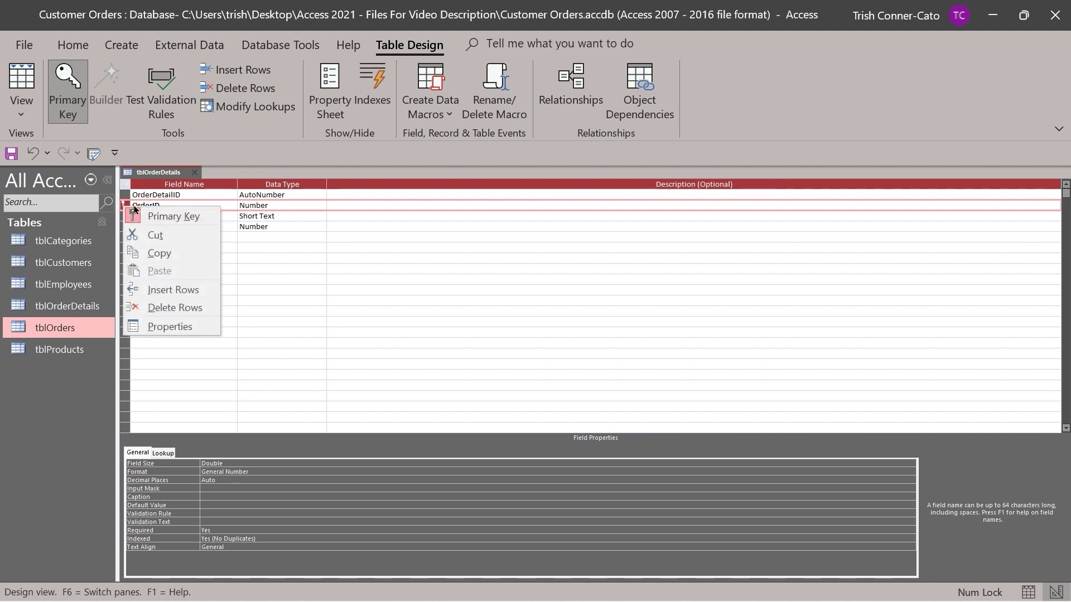
{"action": "left_click", "coordinate": [170, 215]}
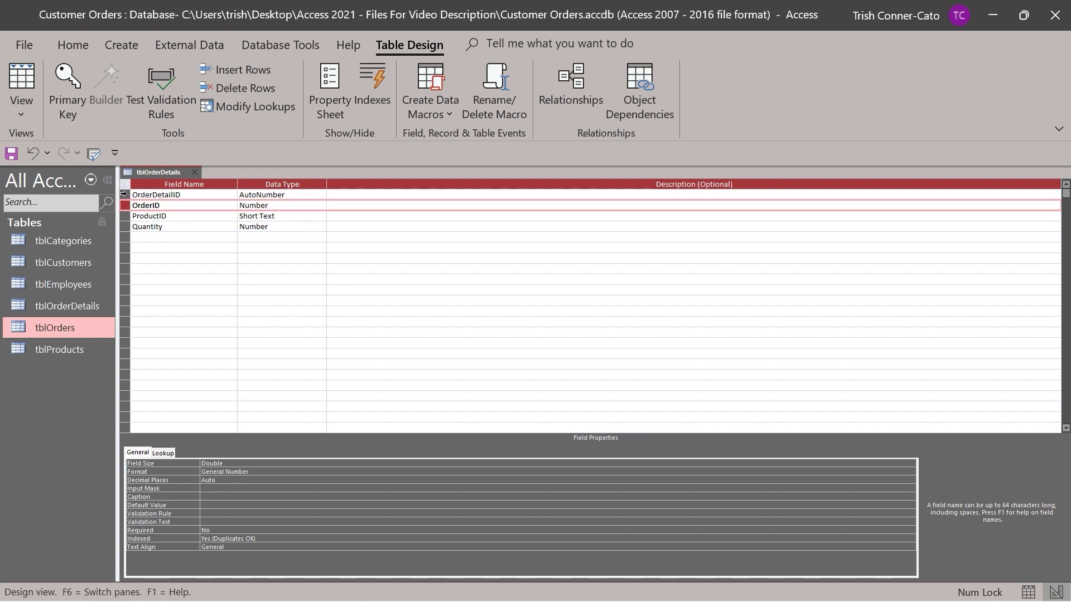
Step: Make OrderDetailID and OrderID together the composite primary key of tblOrderDetails
{"action": "left_click", "coordinate": [124, 194]}
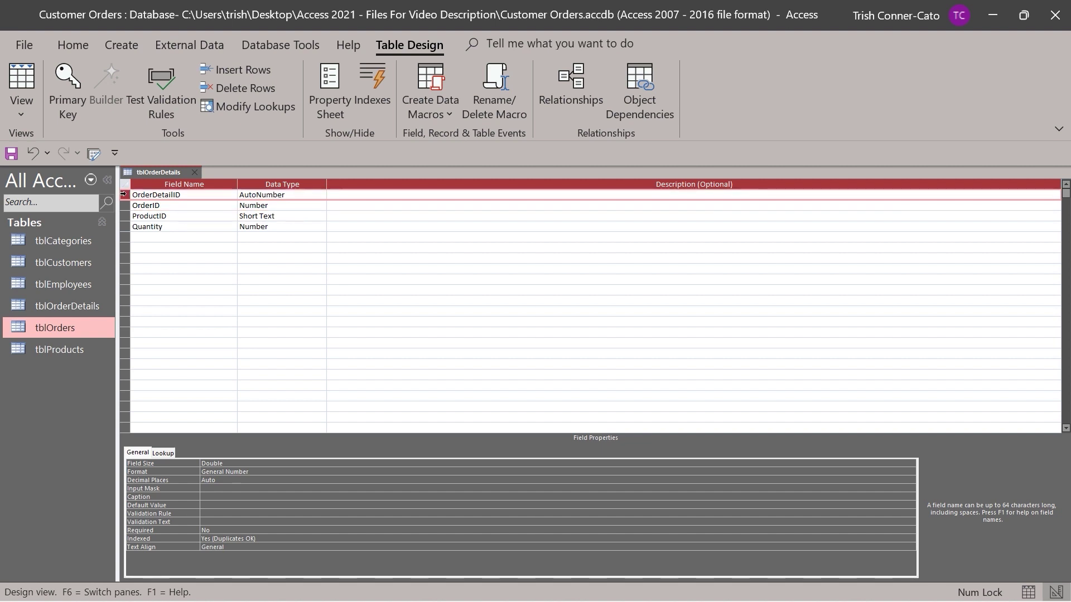
{"action": "left_click", "coordinate": [124, 205]}
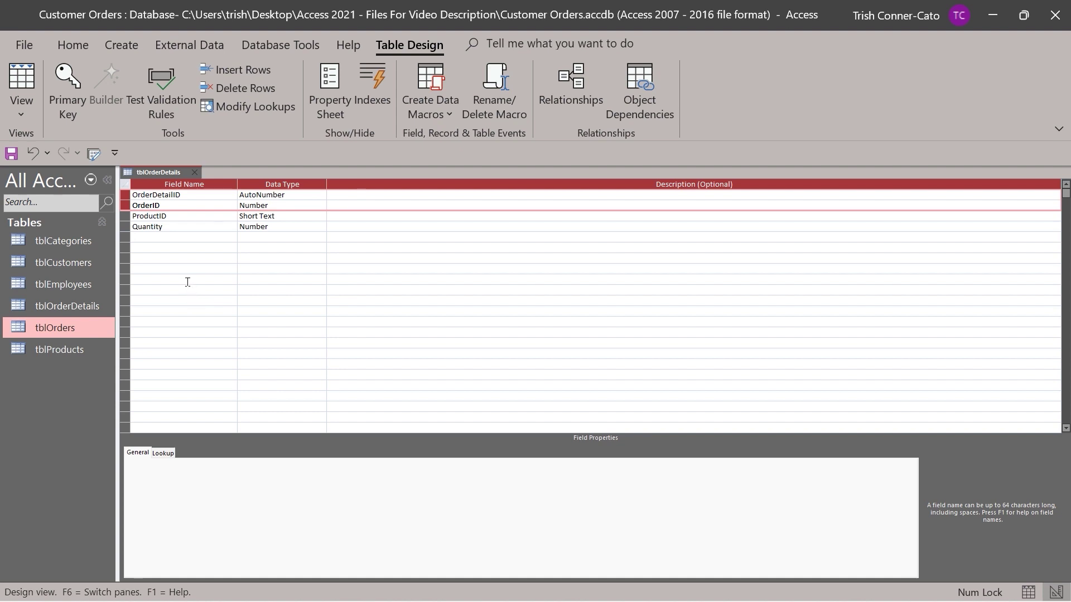
{"action": "left_click", "coordinate": [65, 87]}
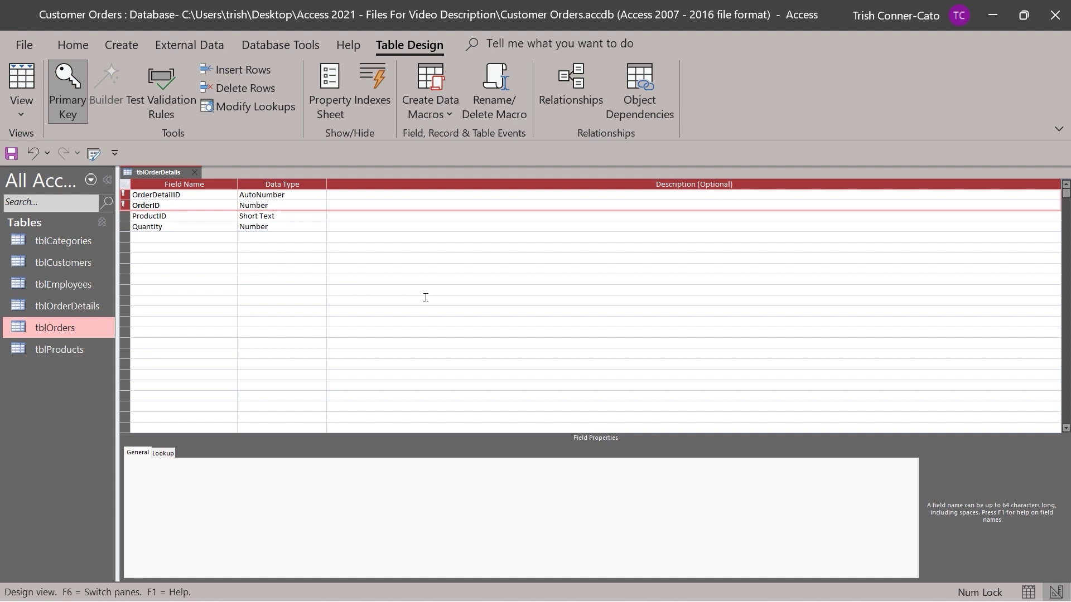
Step: Save the tblOrderDetails design and close the table
{"action": "right_click", "coordinate": [163, 172]}
{"action": "left_click", "coordinate": [183, 189]}
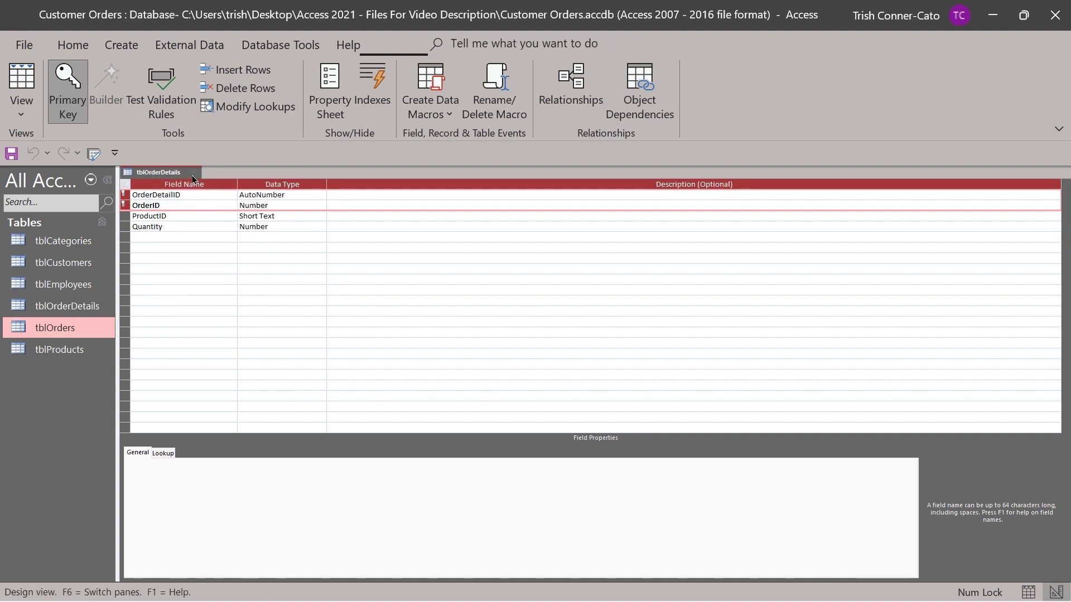
{"action": "left_click", "coordinate": [192, 175]}
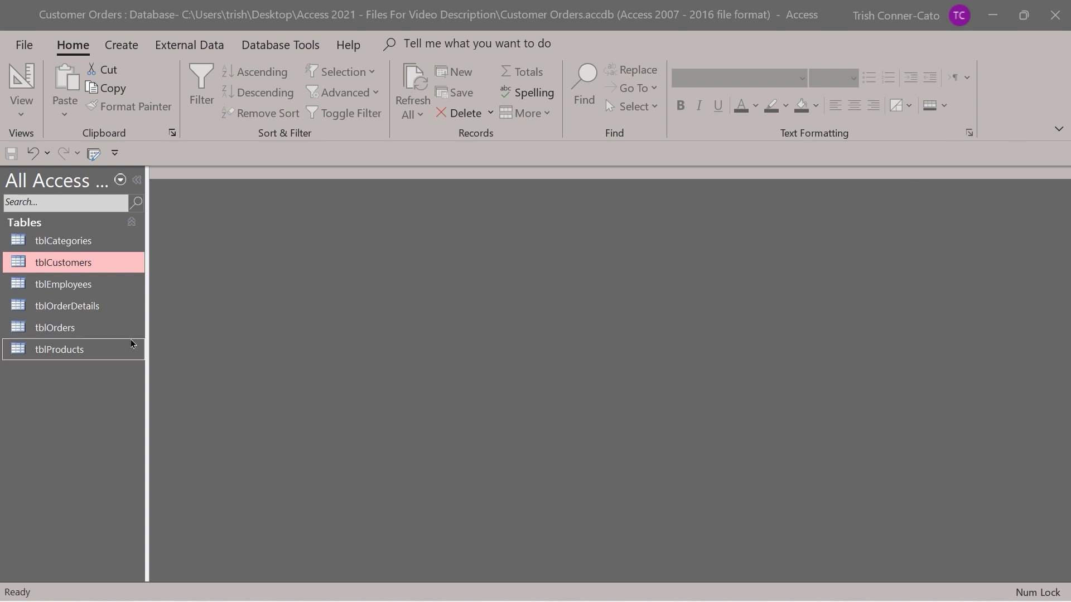
Step: Open tblCustomers and sort its records by State from A to Z
{"action": "left_click", "coordinate": [56, 266]}
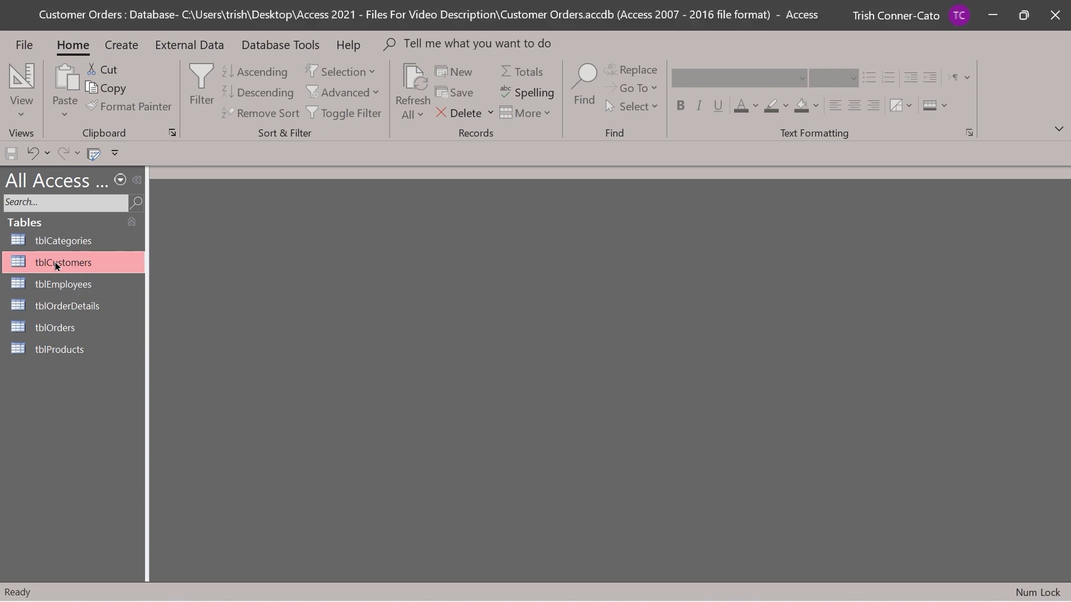
{"action": "double_click", "coordinate": [55, 262]}
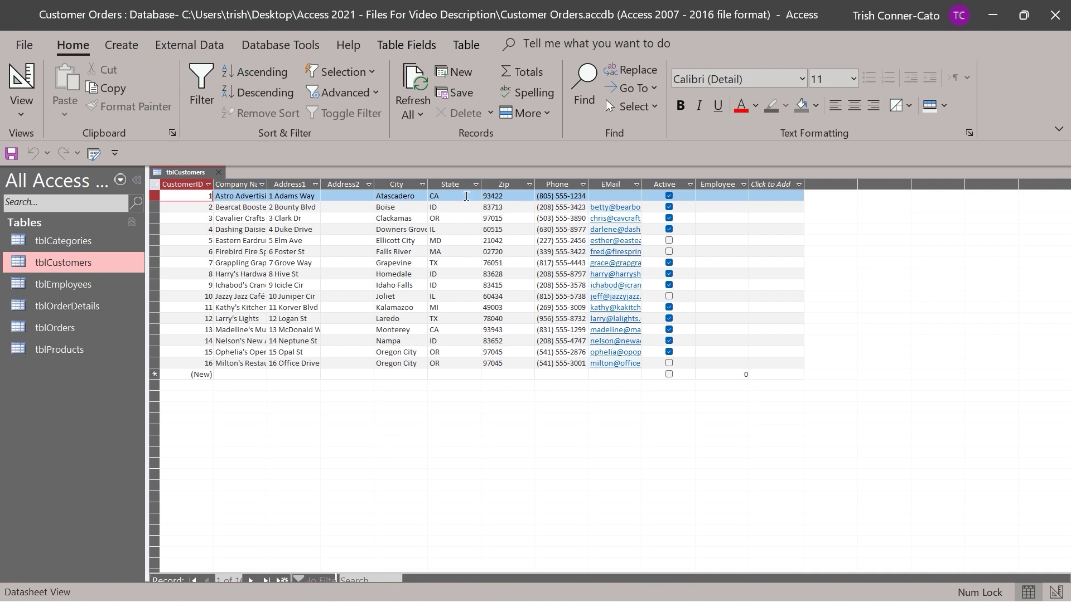
{"action": "left_click", "coordinate": [440, 186]}
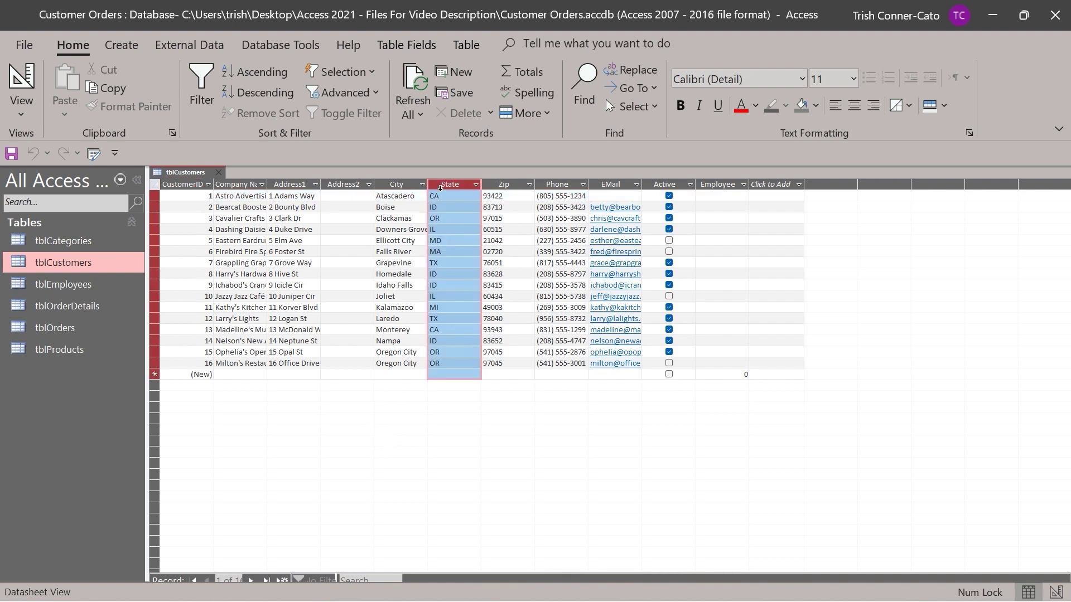
{"action": "right_click", "coordinate": [442, 190]}
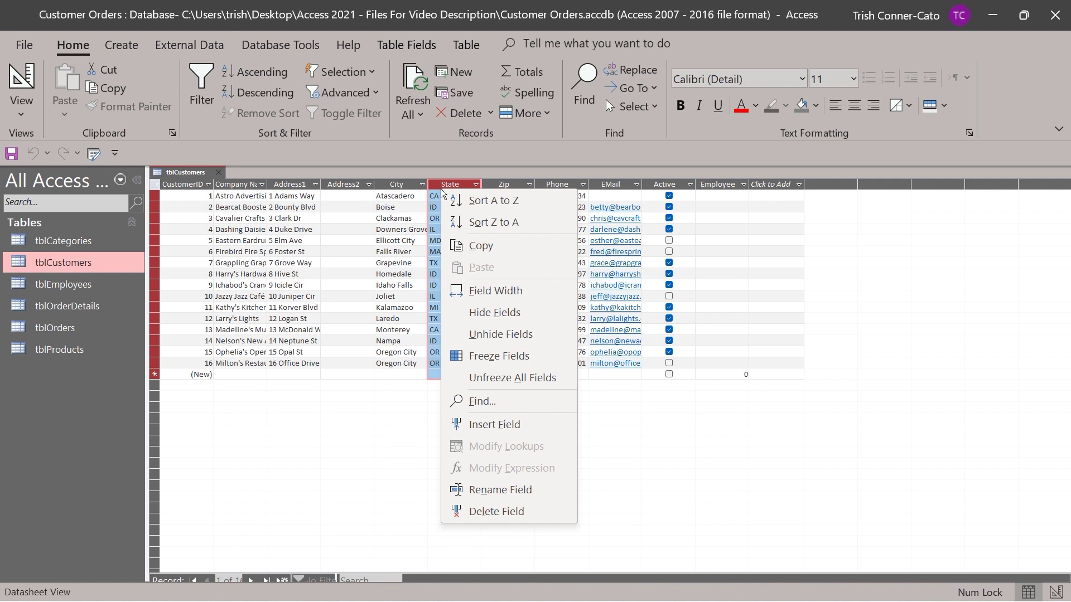
{"action": "left_click", "coordinate": [488, 201]}
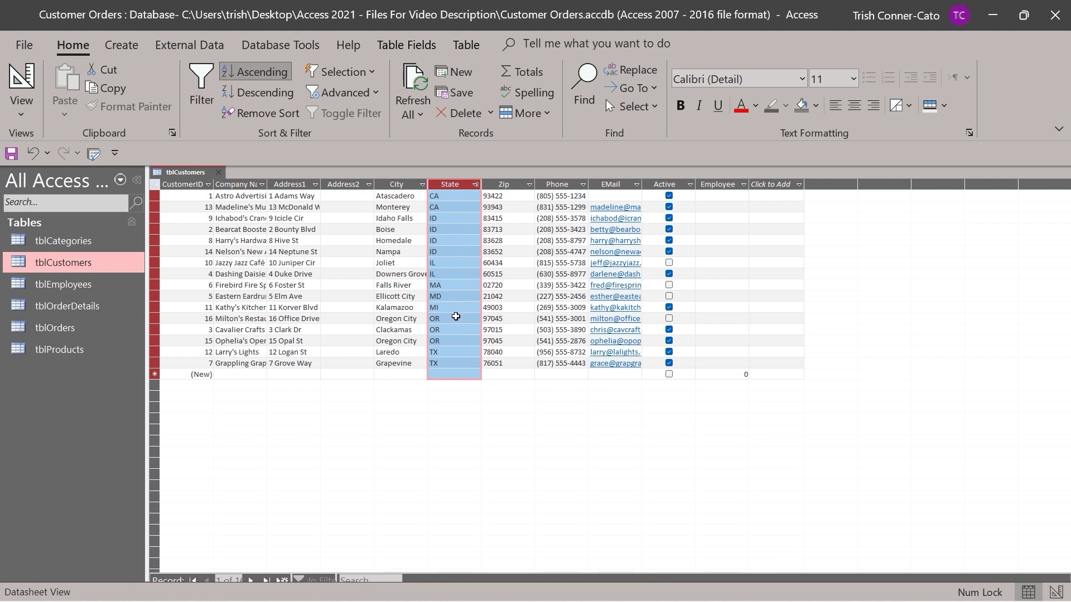
Step: Sort the customer records by Active from Selected to Cleared, and remove all sorting from the table
{"action": "left_click", "coordinate": [661, 186]}
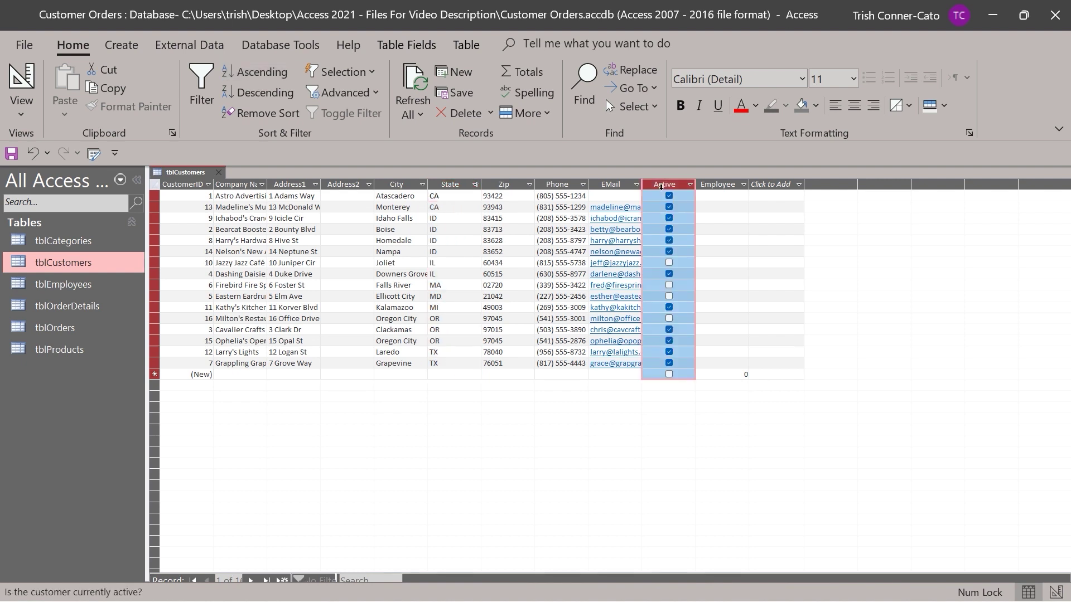
{"action": "right_click", "coordinate": [662, 188]}
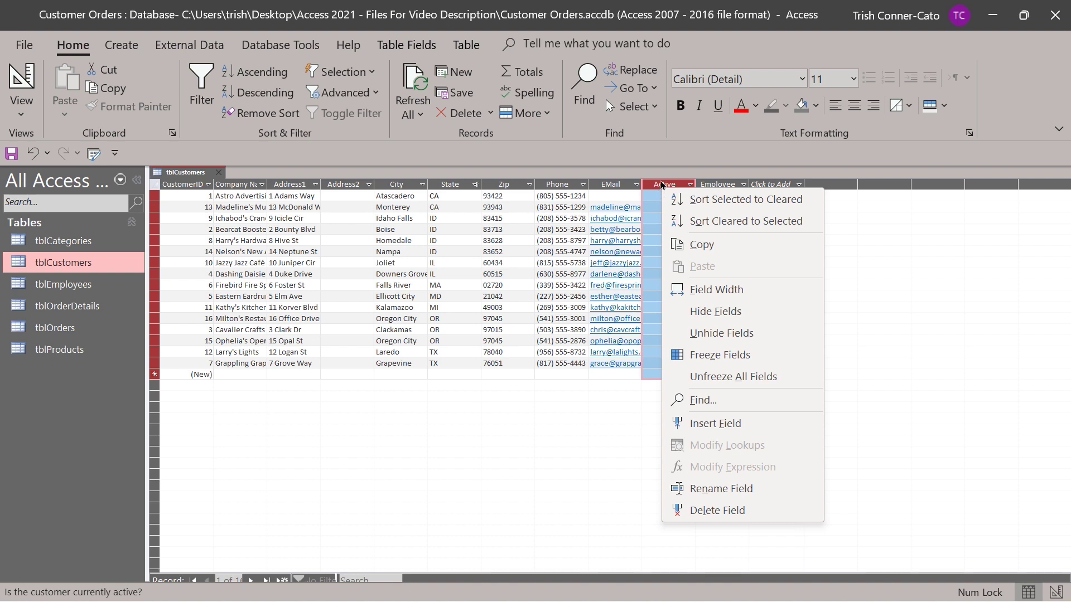
{"action": "left_click", "coordinate": [718, 200]}
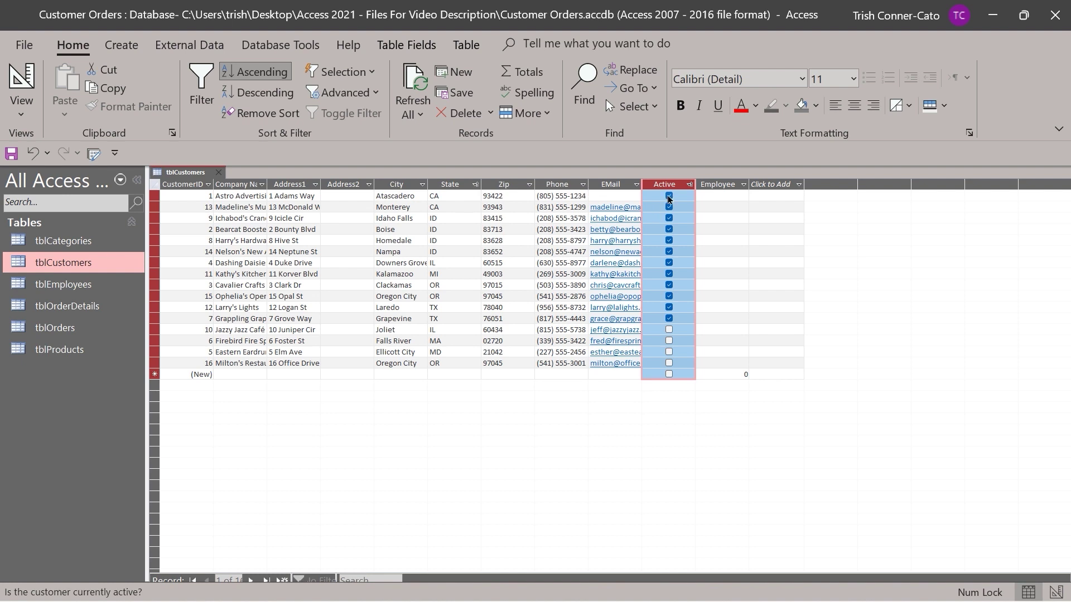
{"action": "left_click", "coordinate": [253, 114]}
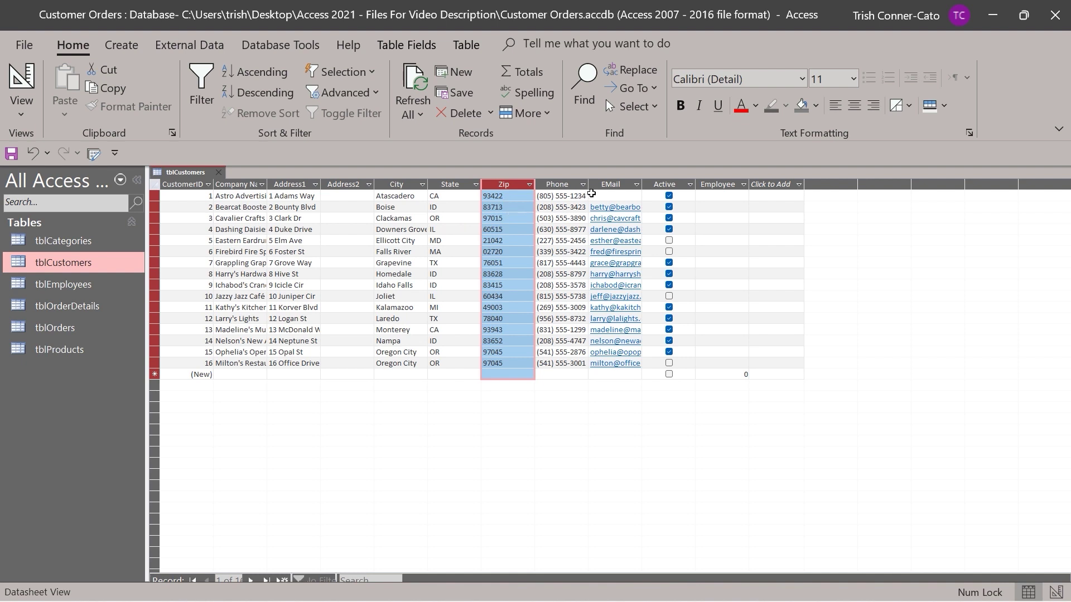
Step: Filter the customer records to those whose State equals "CA", and switch the filter off again
{"action": "left_click", "coordinate": [556, 196]}
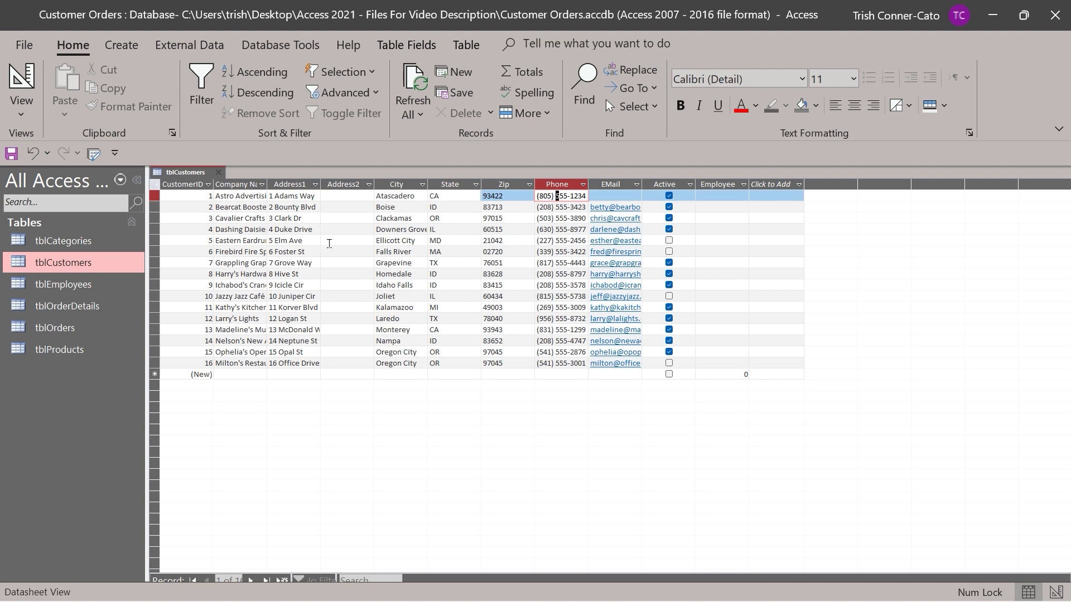
{"action": "right_click", "coordinate": [452, 197]}
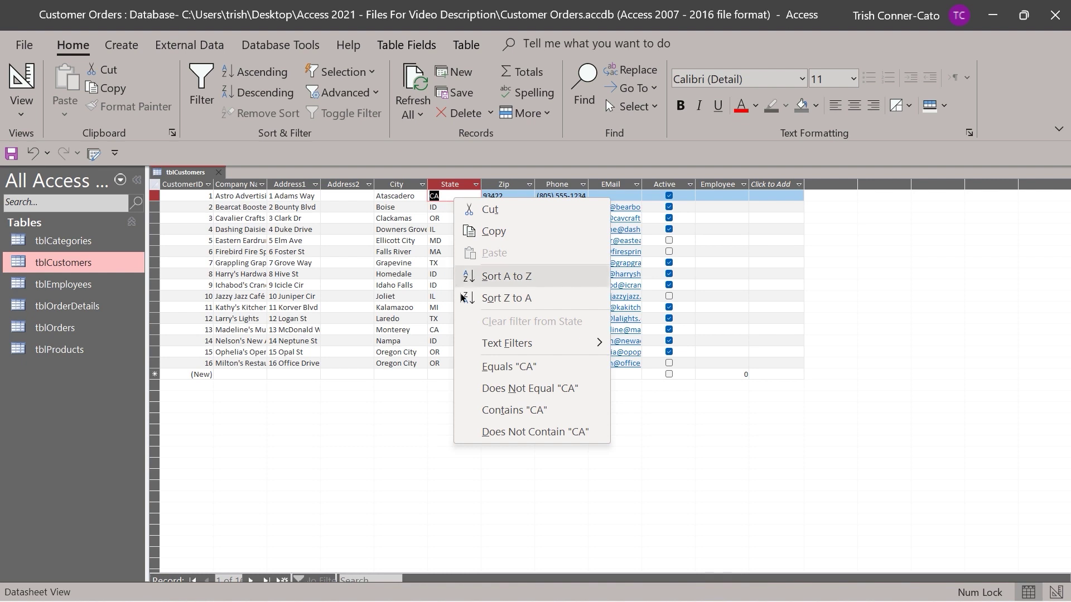
{"action": "left_click", "coordinate": [524, 369]}
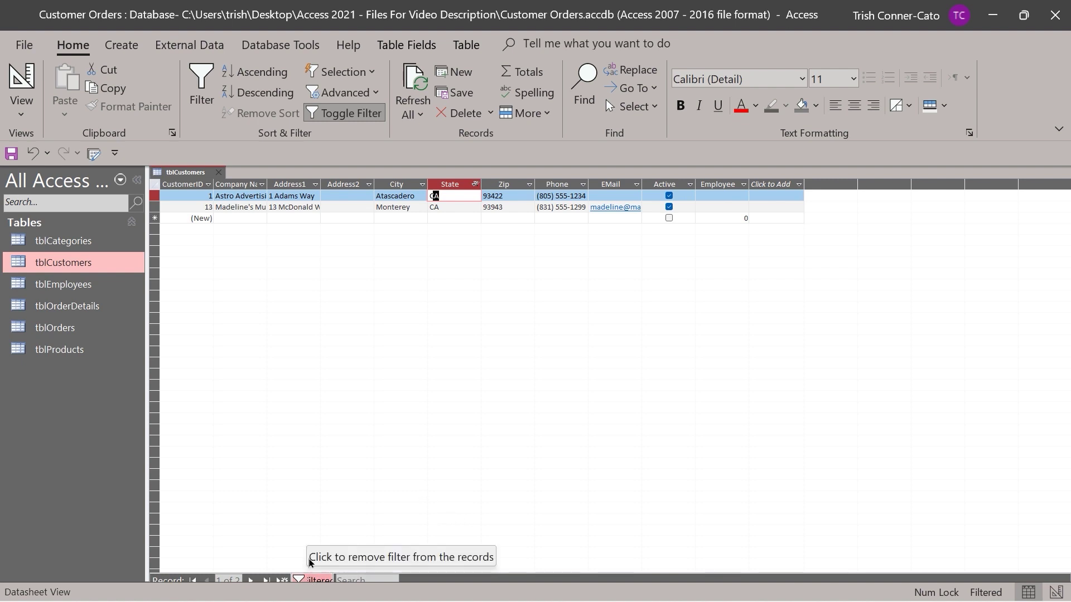
{"action": "left_click", "coordinate": [328, 114]}
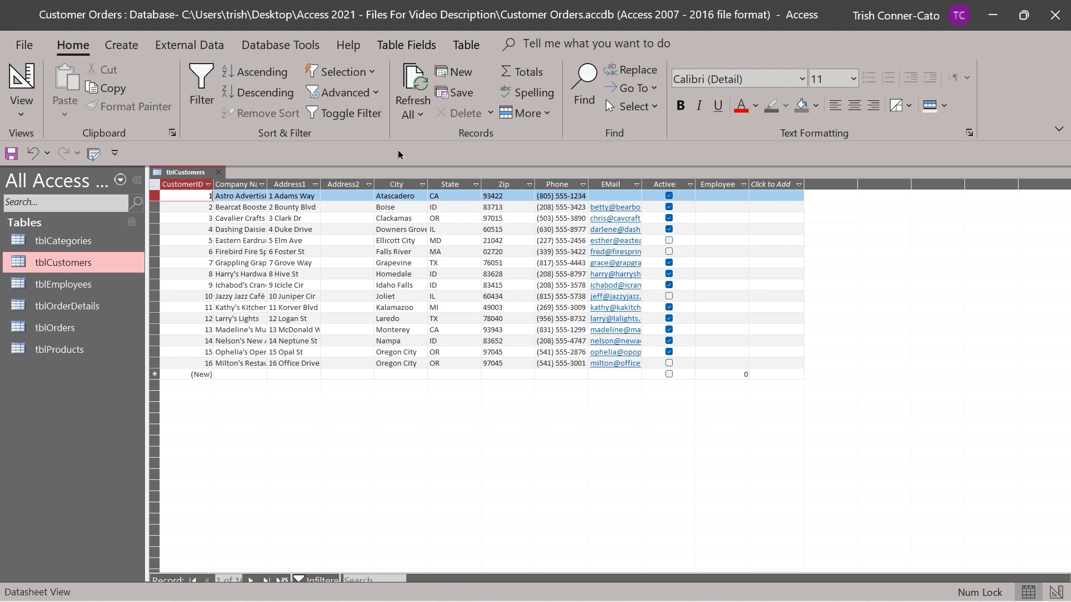
{"action": "right_click", "coordinate": [448, 207]}
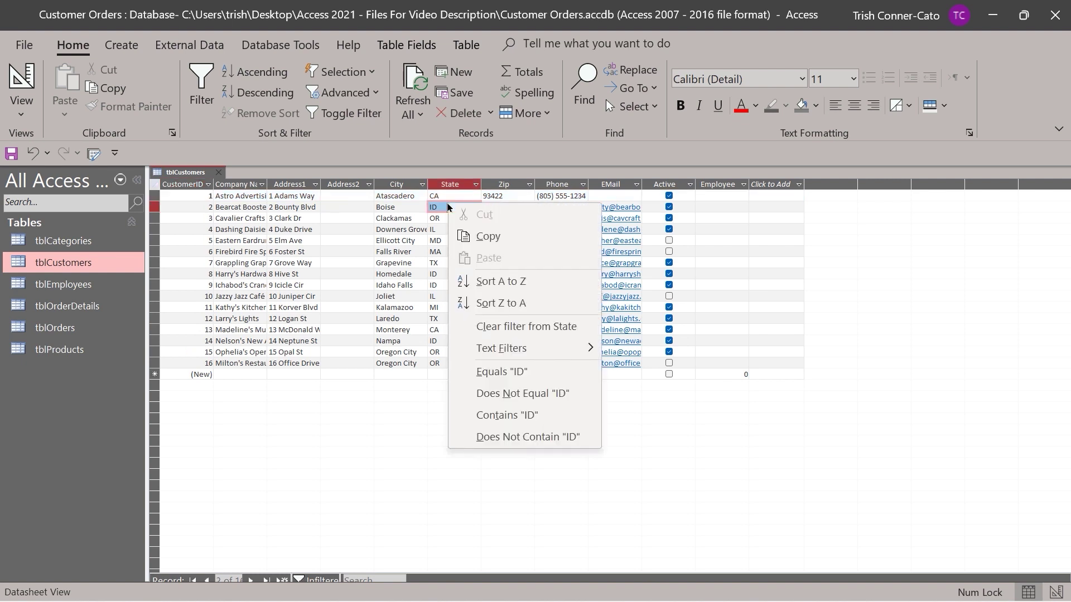
{"action": "key", "text": "Escape"}
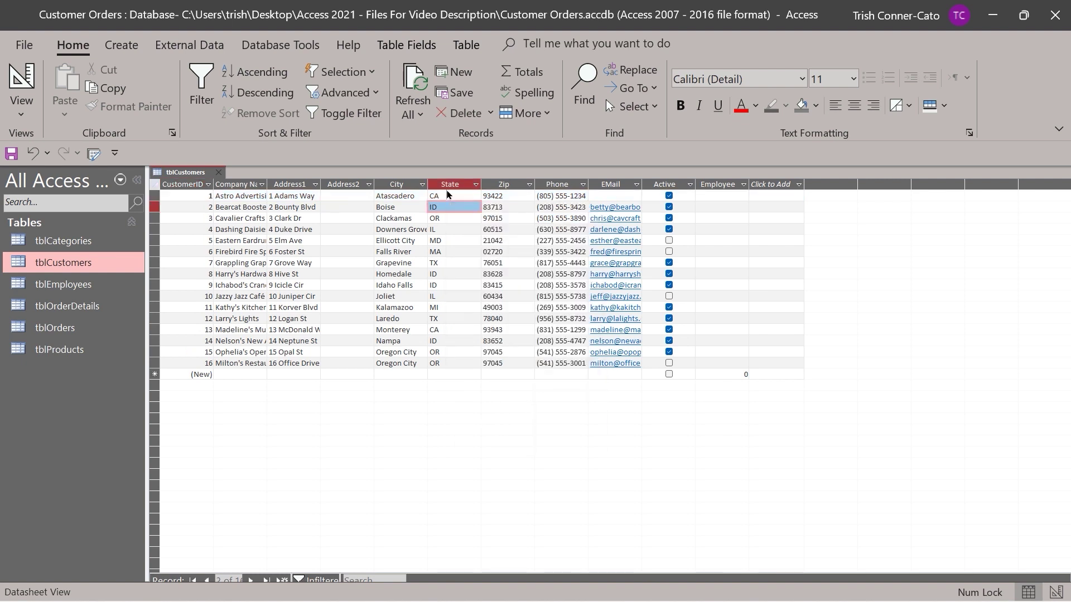
{"action": "right_click", "coordinate": [446, 187]}
{"action": "right_click", "coordinate": [438, 195]}
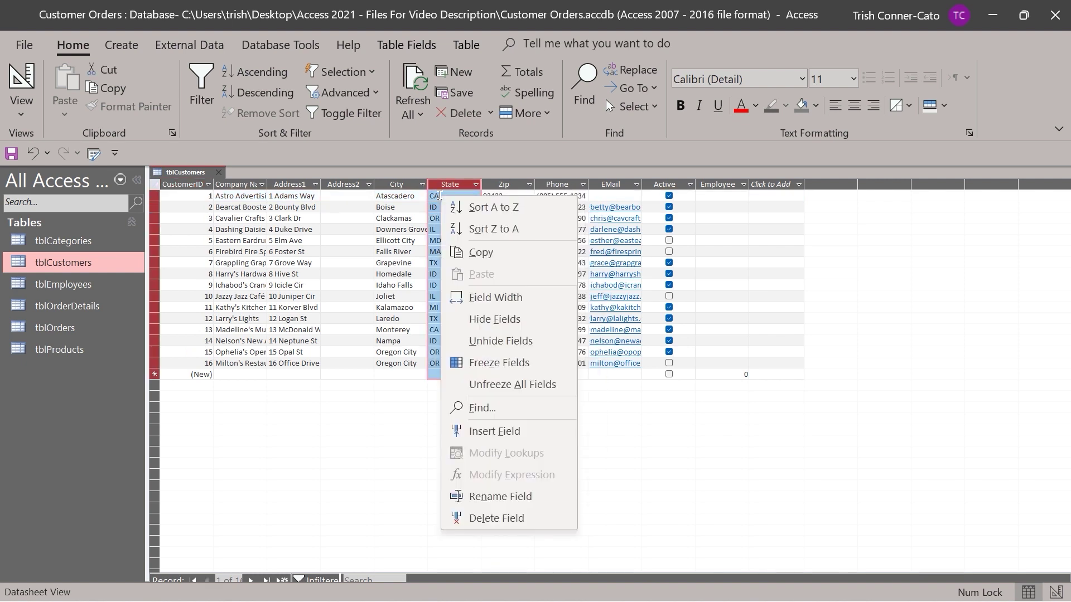
{"action": "left_click", "coordinate": [727, 413]}
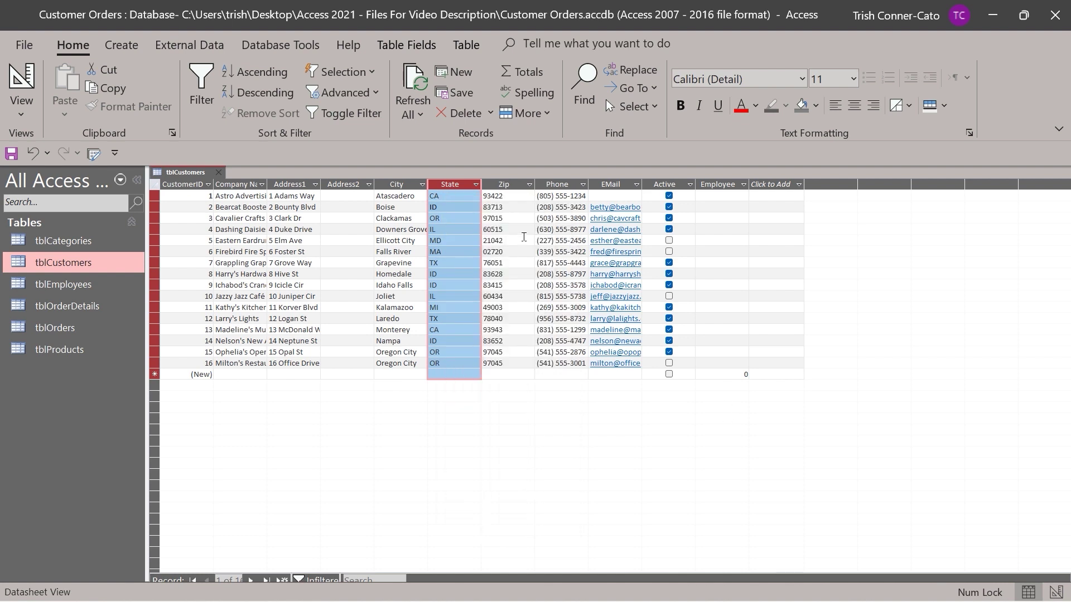
{"action": "left_click", "coordinate": [523, 239]}
Step: Filter the customer records to those whose State does not equal "CA", and remove the filter again
{"action": "right_click", "coordinate": [442, 196]}
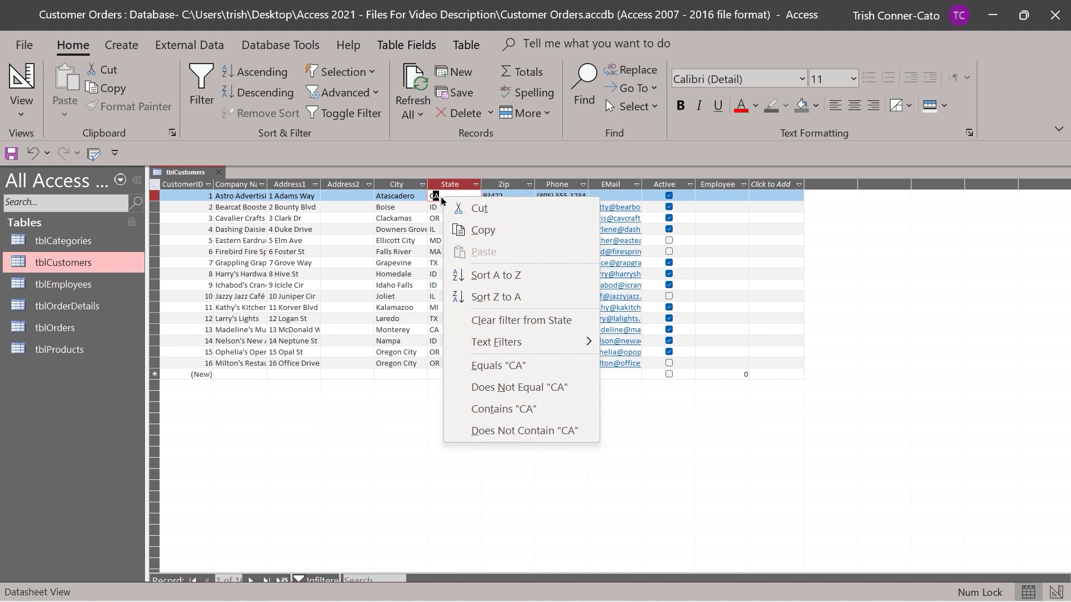
{"action": "left_click", "coordinate": [500, 390]}
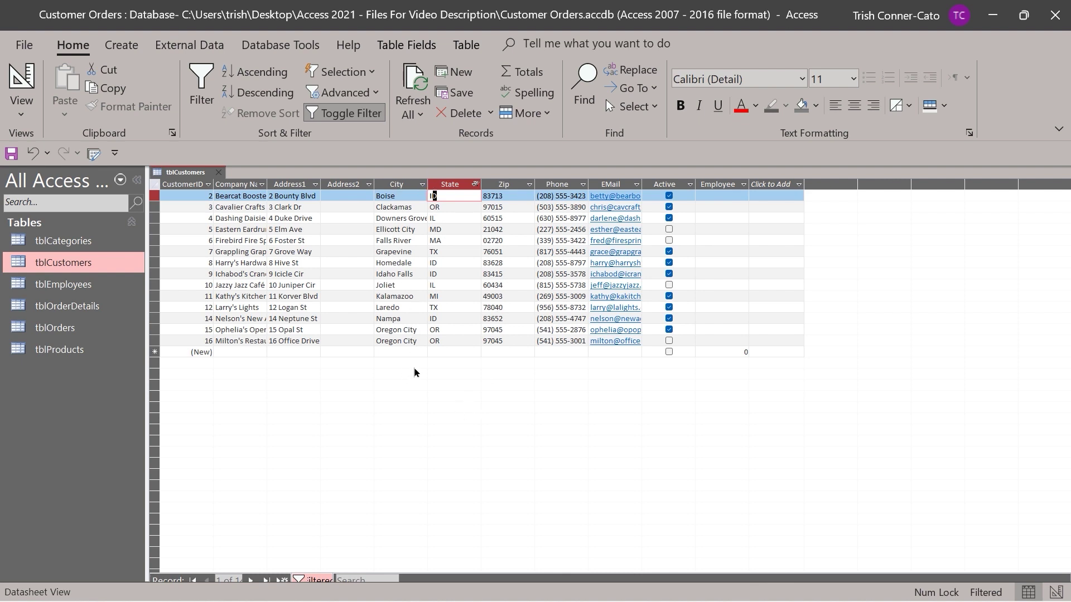
{"action": "left_click", "coordinate": [311, 581]}
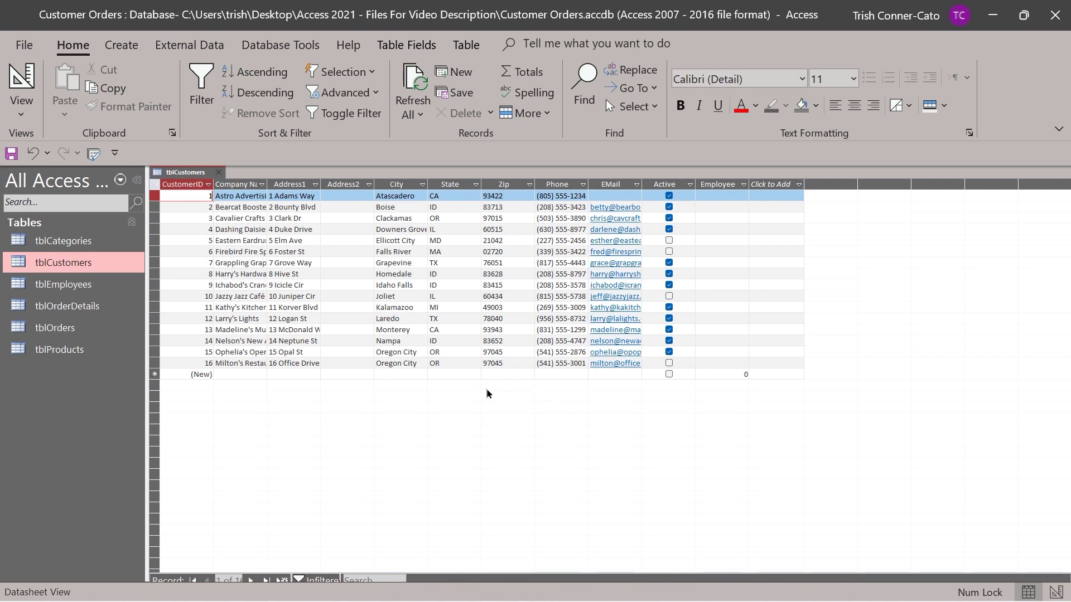
Step: Use Filter By Form to clear the State criterion and show only active customers whose City is "Oregon City"
{"action": "left_click", "coordinate": [376, 89]}
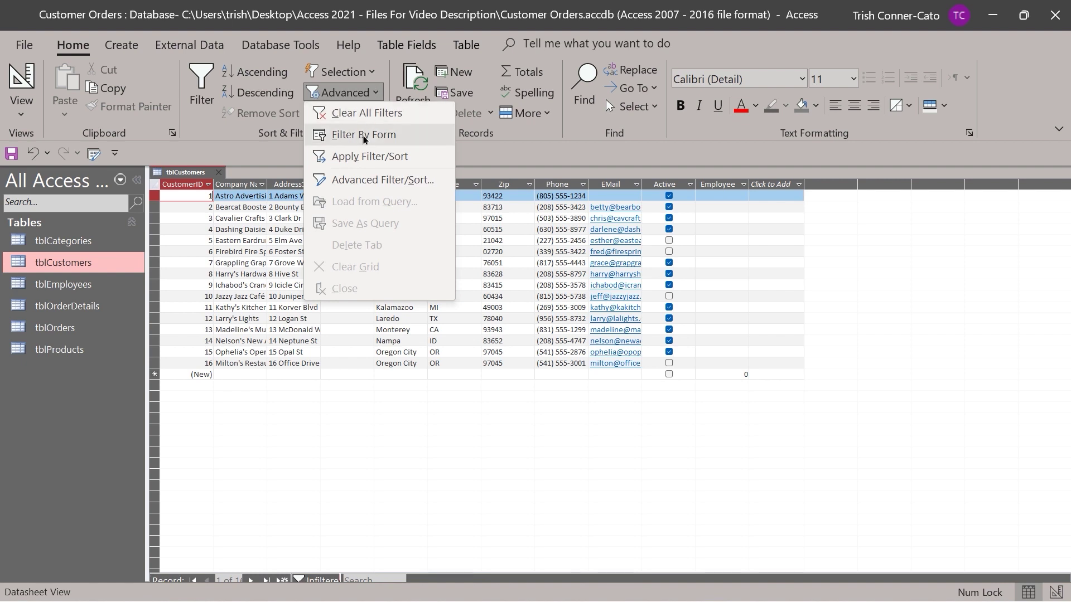
{"action": "left_click", "coordinate": [363, 139]}
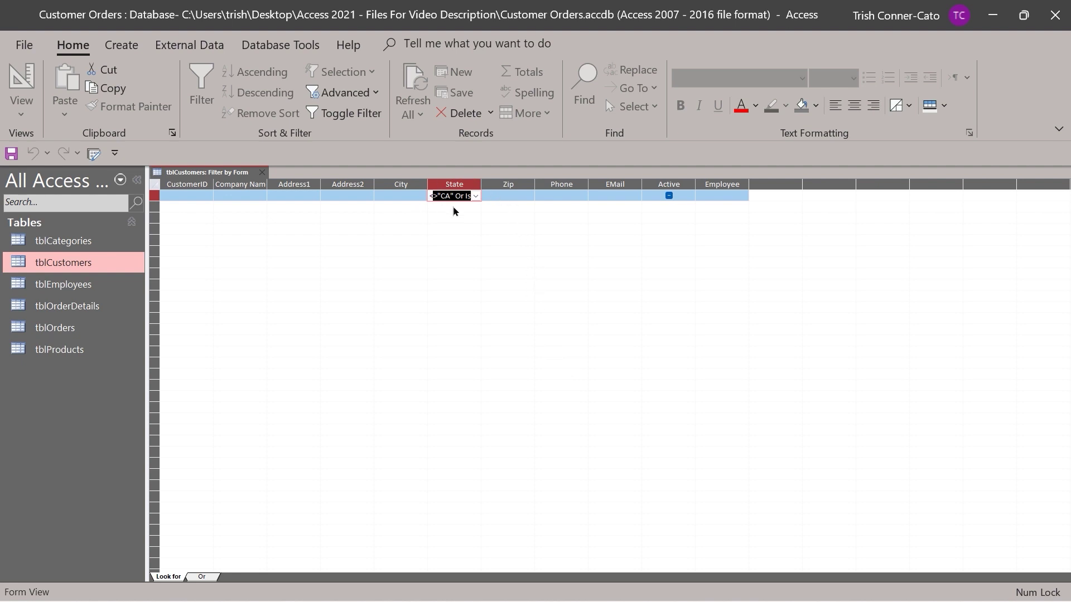
{"action": "key", "text": "Delete"}
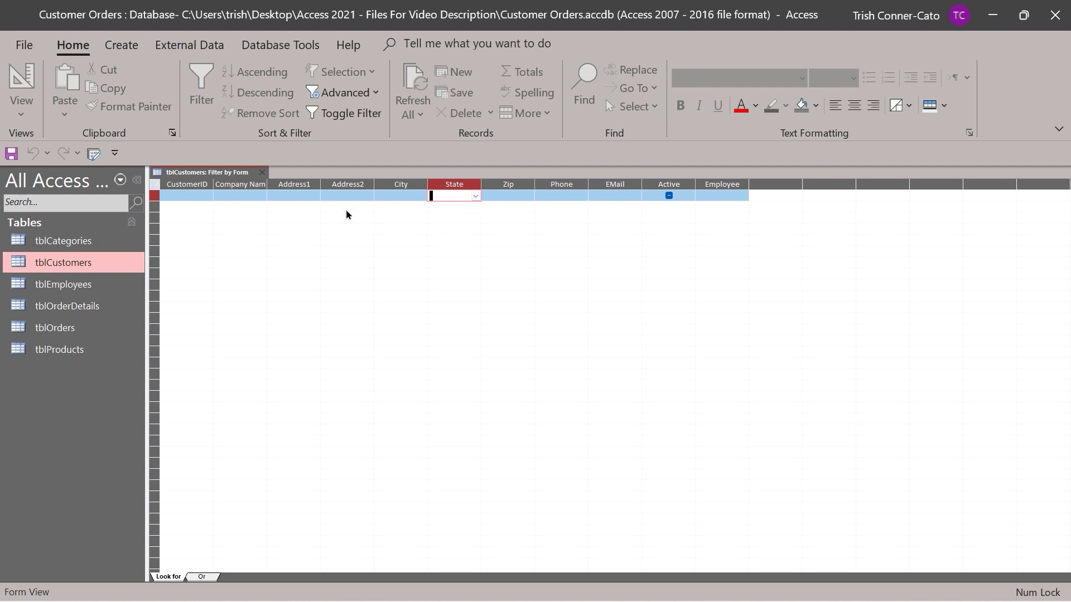
{"action": "left_click", "coordinate": [391, 198]}
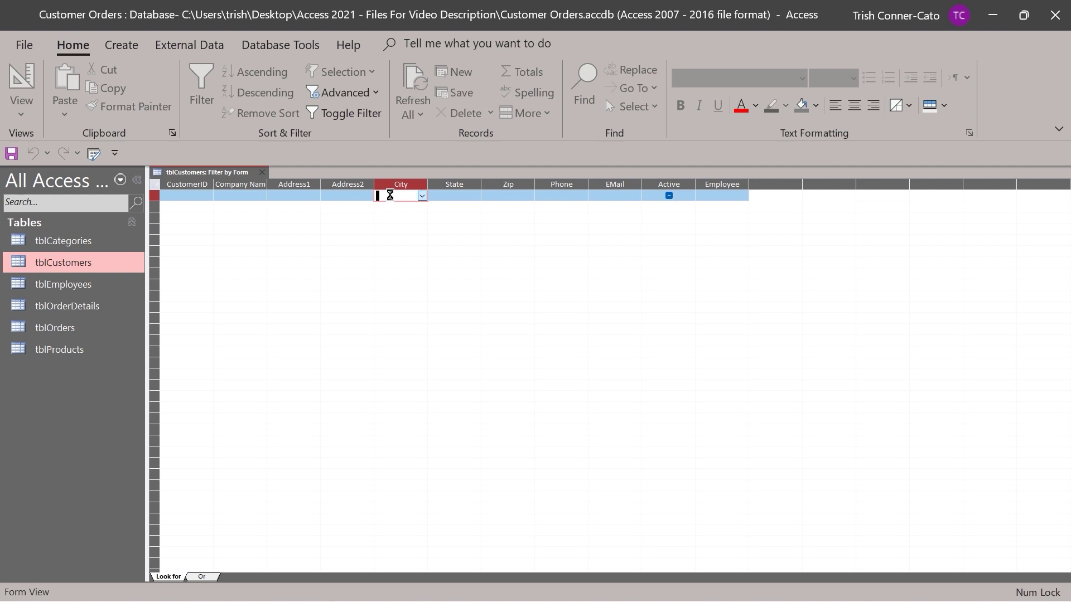
{"action": "left_click", "coordinate": [422, 197]}
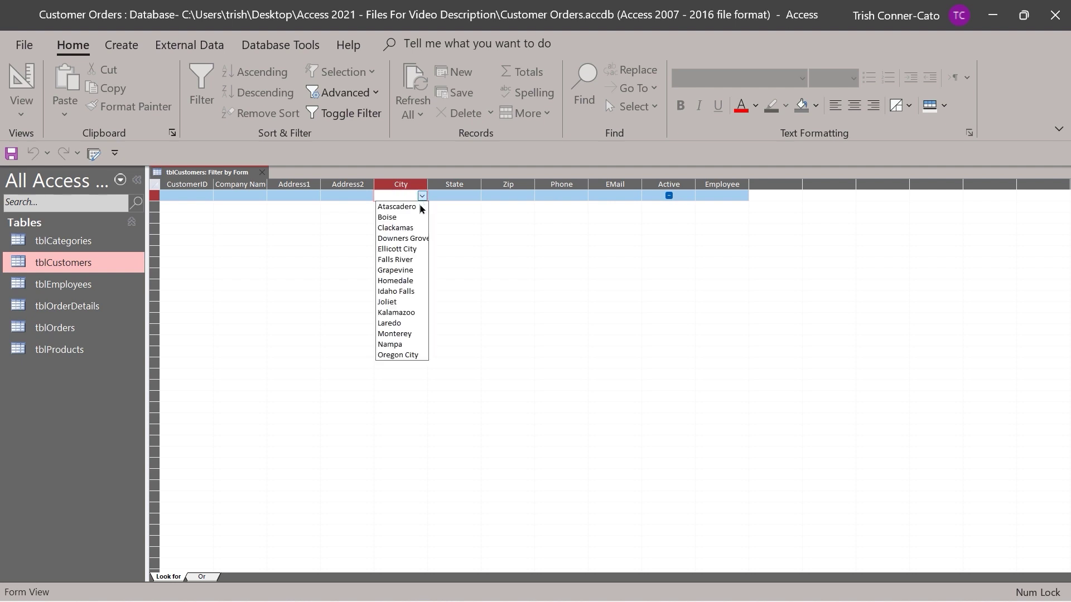
{"action": "left_click", "coordinate": [409, 355]}
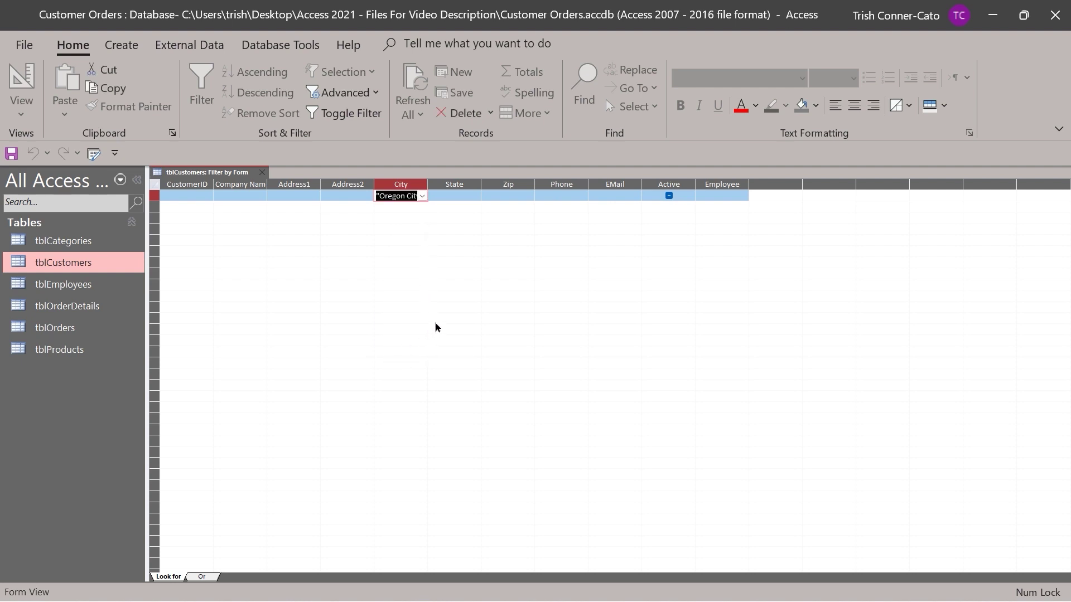
{"action": "left_click", "coordinate": [669, 196]}
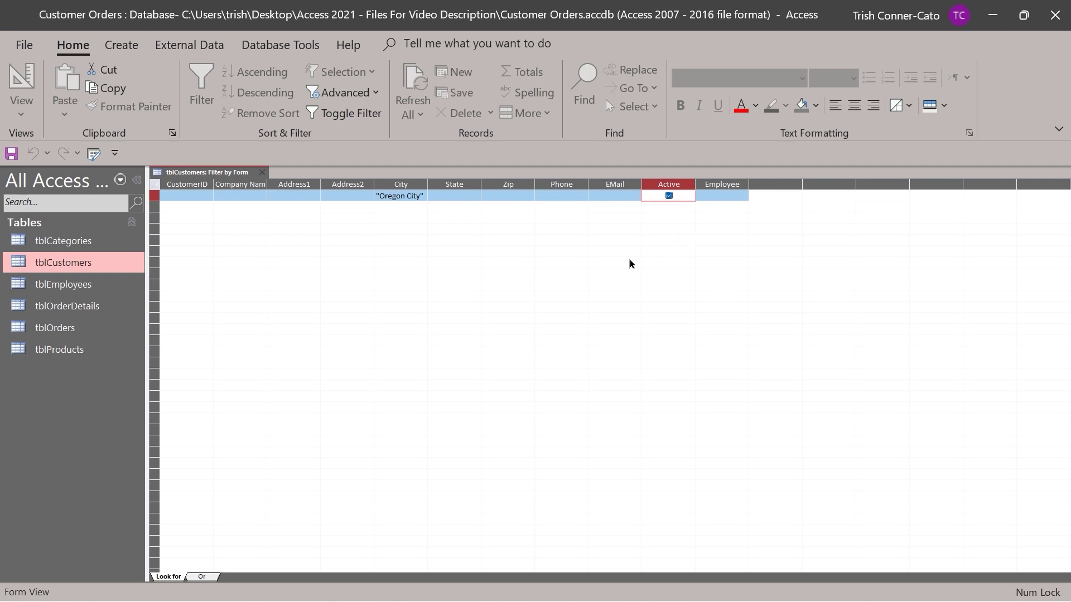
{"action": "left_click", "coordinate": [355, 114]}
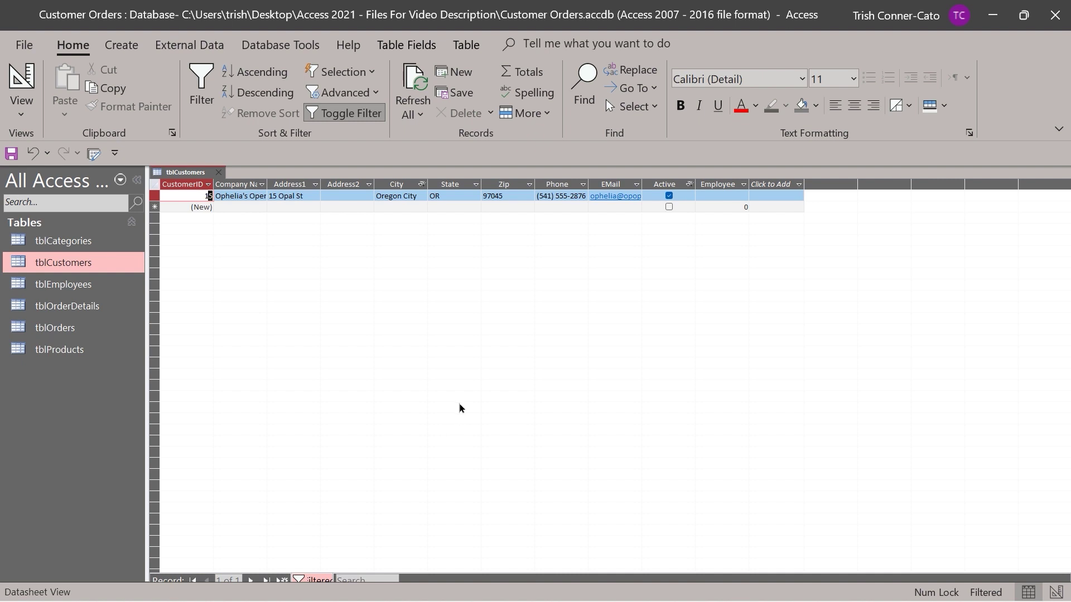
Step: Switch off the tblCustomers filter and close the table, saving its design changes
{"action": "left_click", "coordinate": [348, 116]}
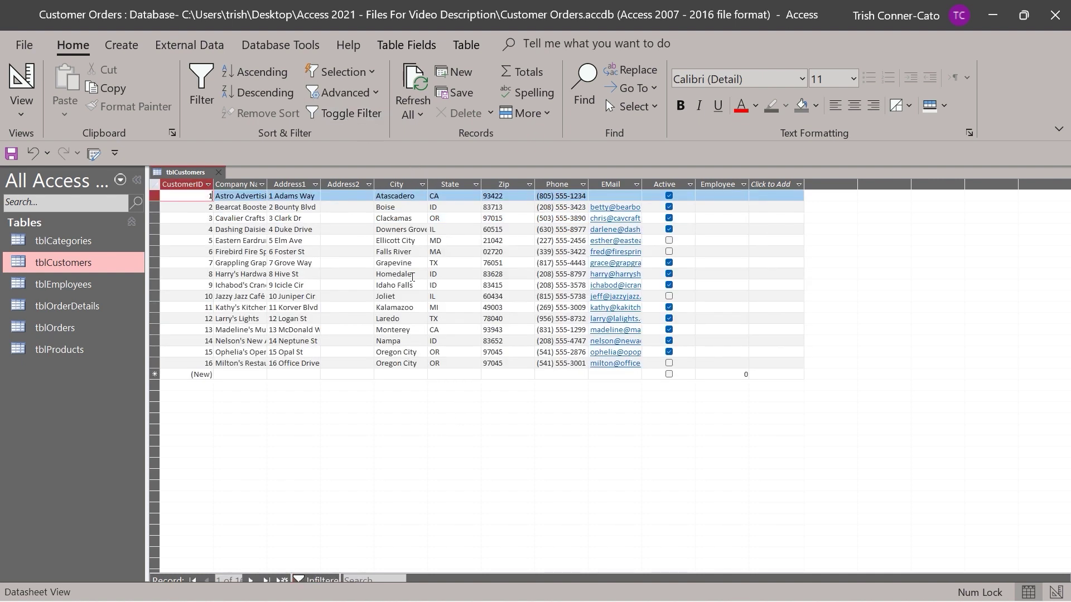
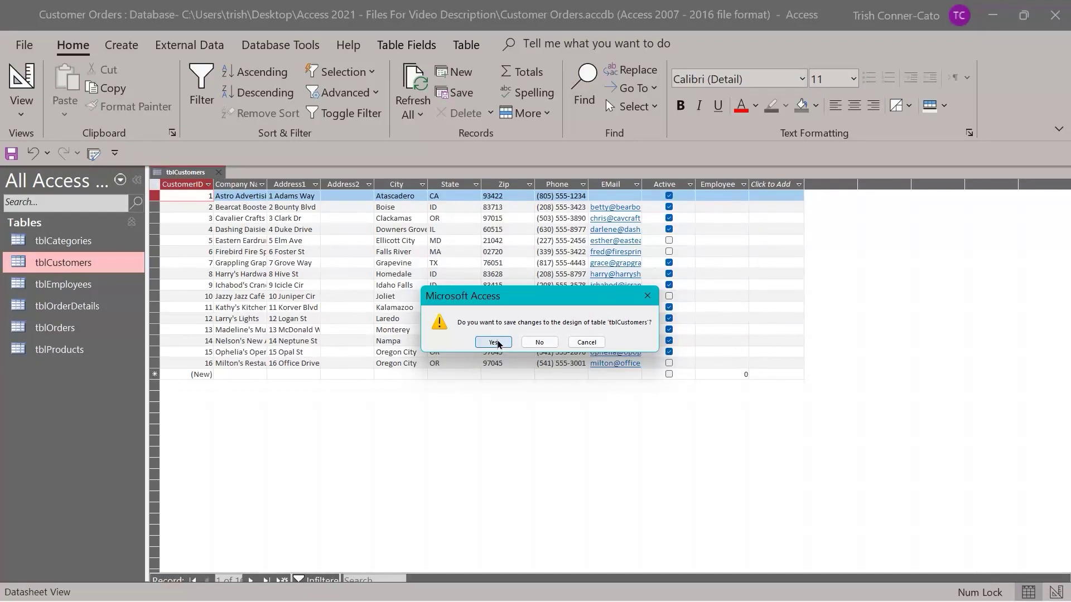
{"action": "left_click", "coordinate": [498, 344]}
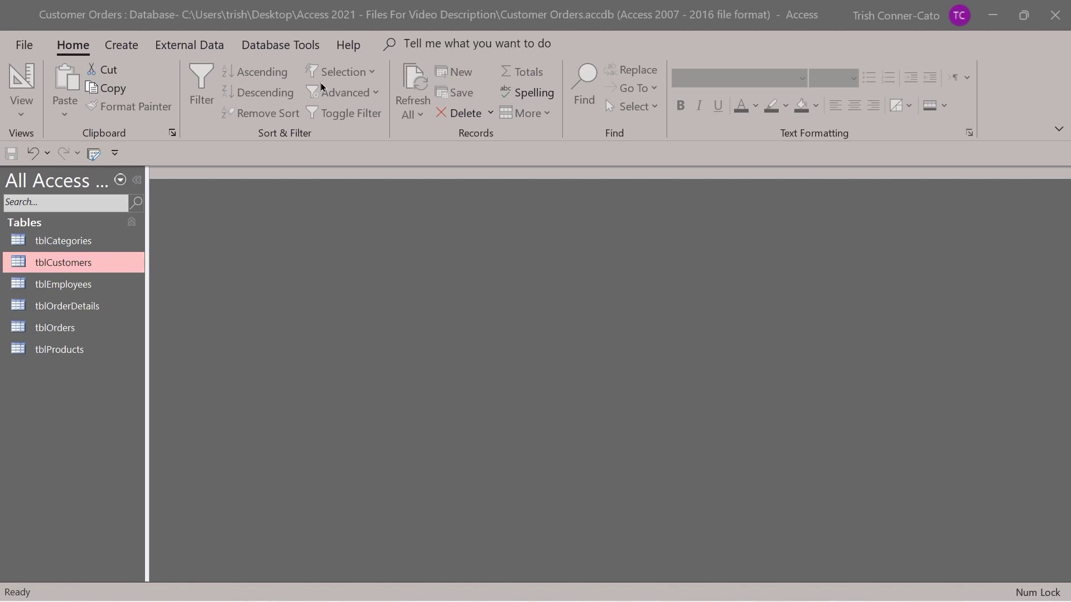
Step: Open the Relationships window and add tblCategories, tblCustomers, tblEmployees, tblOrderDetails, tblOrders and tblProducts to it
{"action": "left_click", "coordinate": [273, 45]}
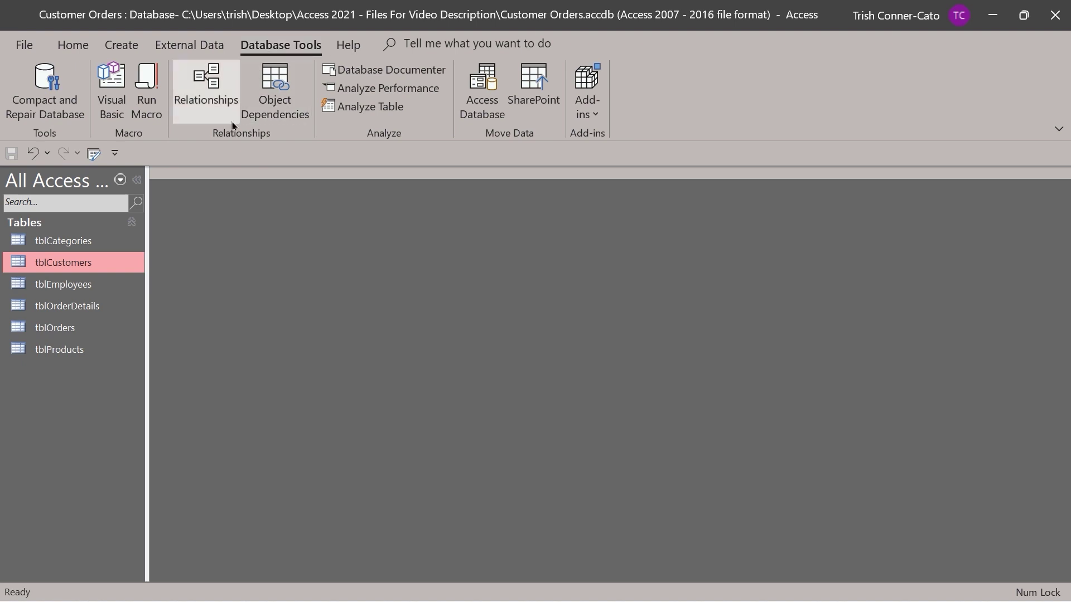
{"action": "left_click", "coordinate": [199, 100]}
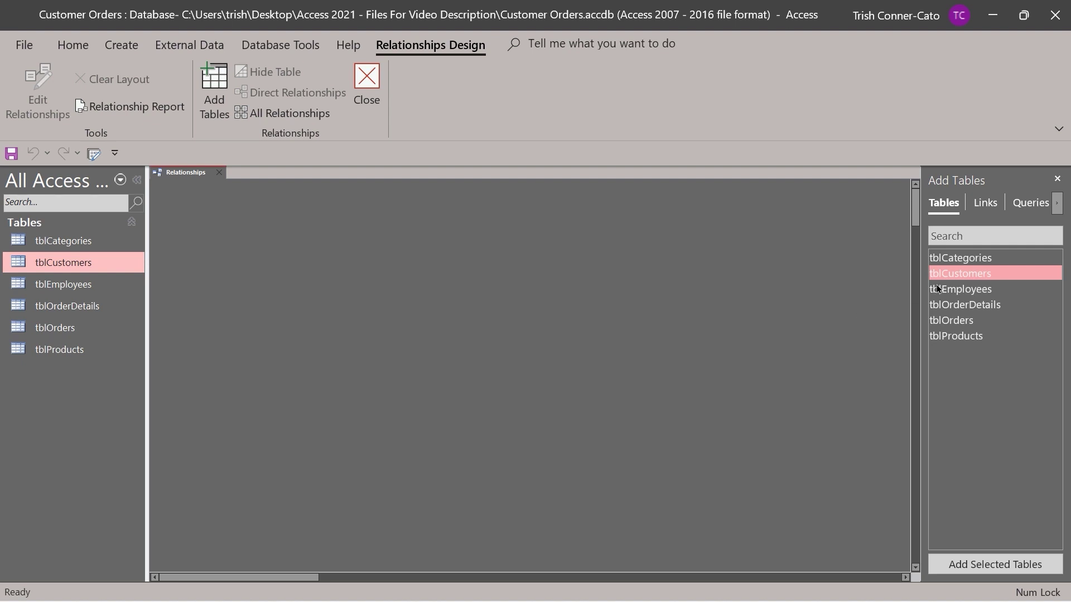
{"action": "left_click", "coordinate": [947, 259]}
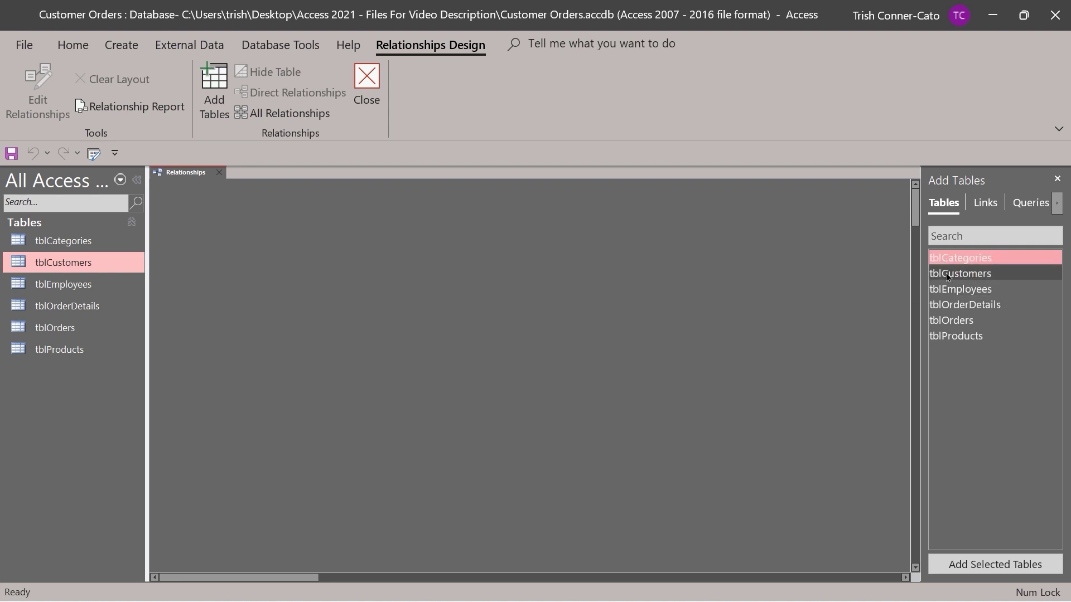
{"action": "left_click", "coordinate": [946, 273], "text": "ctrl"}
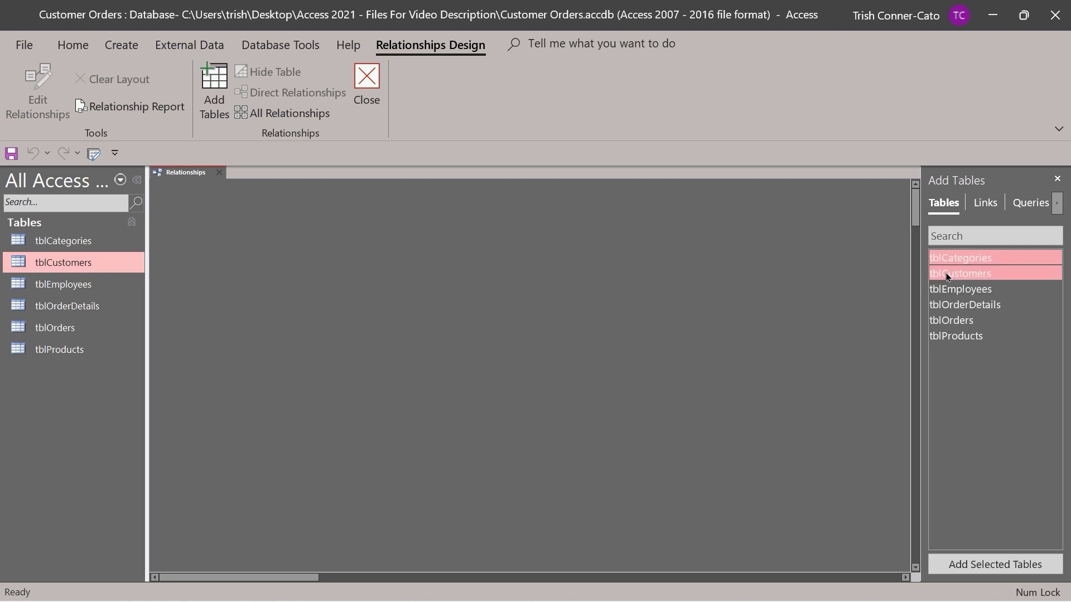
{"action": "left_click", "coordinate": [961, 289], "text": "ctrl"}
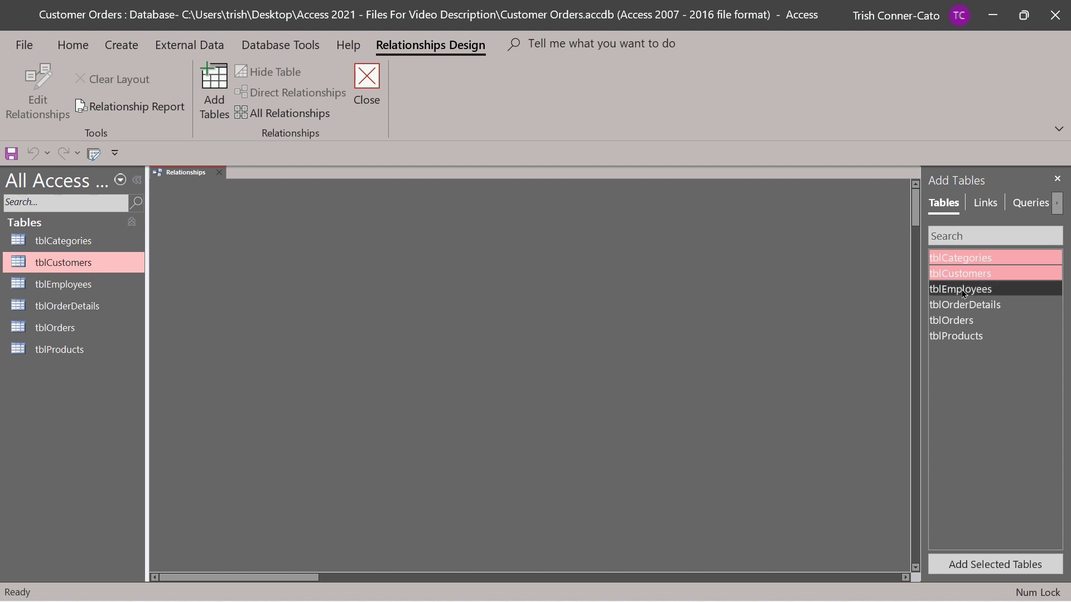
{"action": "left_click", "coordinate": [960, 305], "text": "ctrl"}
{"action": "left_click", "coordinate": [959, 321], "text": "ctrl"}
{"action": "left_click", "coordinate": [956, 336], "text": "ctrl"}
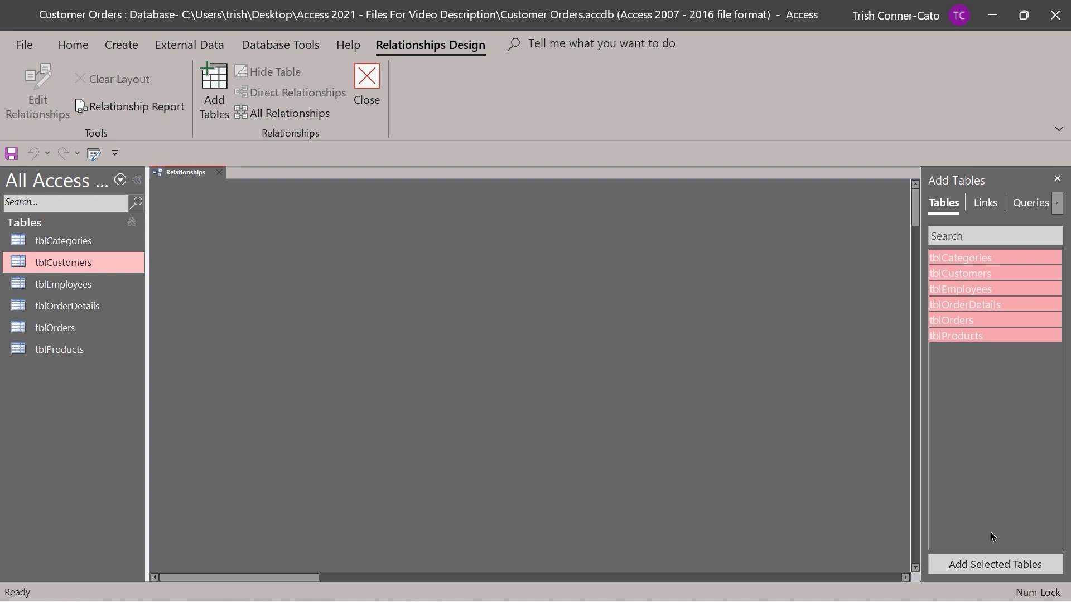
{"action": "left_click", "coordinate": [994, 564]}
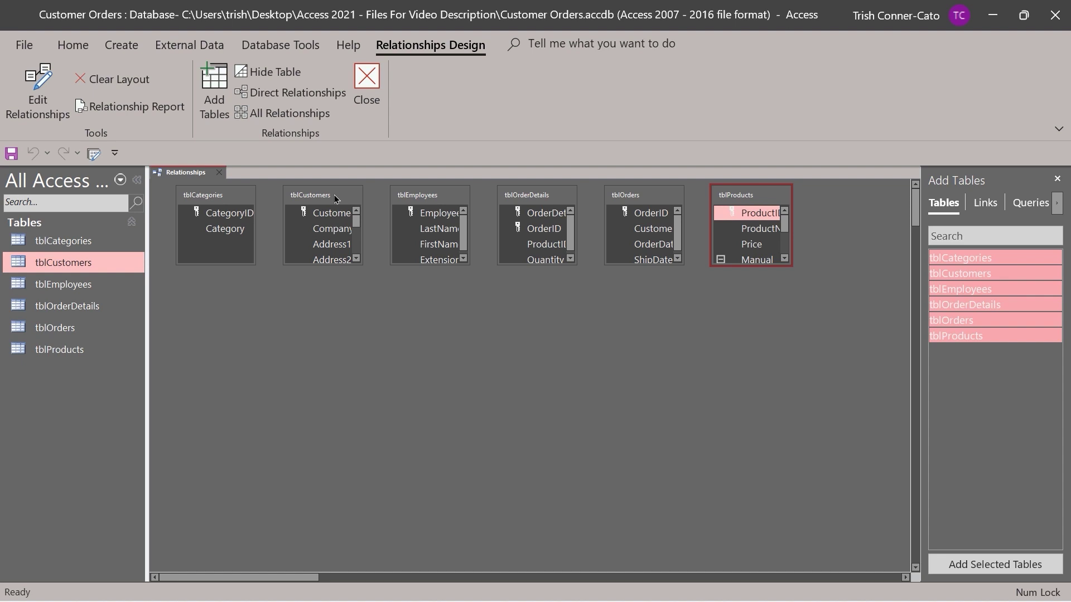
Step: Arrange the six tables in one row in the order tblCustomers, tblOrders, tblOrderDetails, tblProducts, tblCategories, tblEmployees
{"action": "left_click", "coordinate": [316, 212]}
{"action": "left_click_drag", "start_coordinate": [339, 194], "coordinate": [231, 283]}
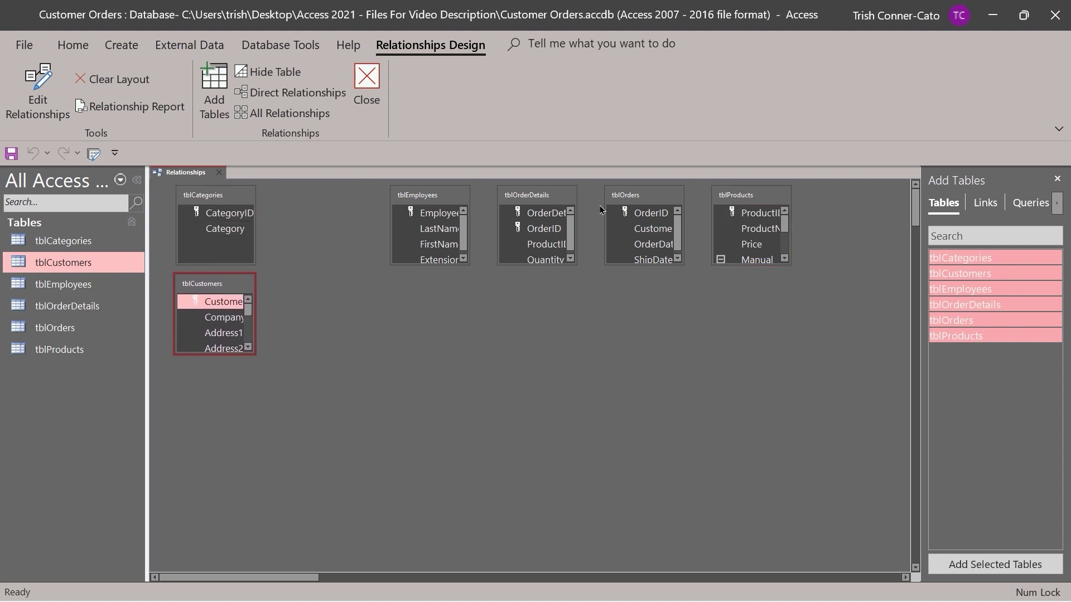
{"action": "left_click_drag", "start_coordinate": [634, 197], "coordinate": [323, 289]}
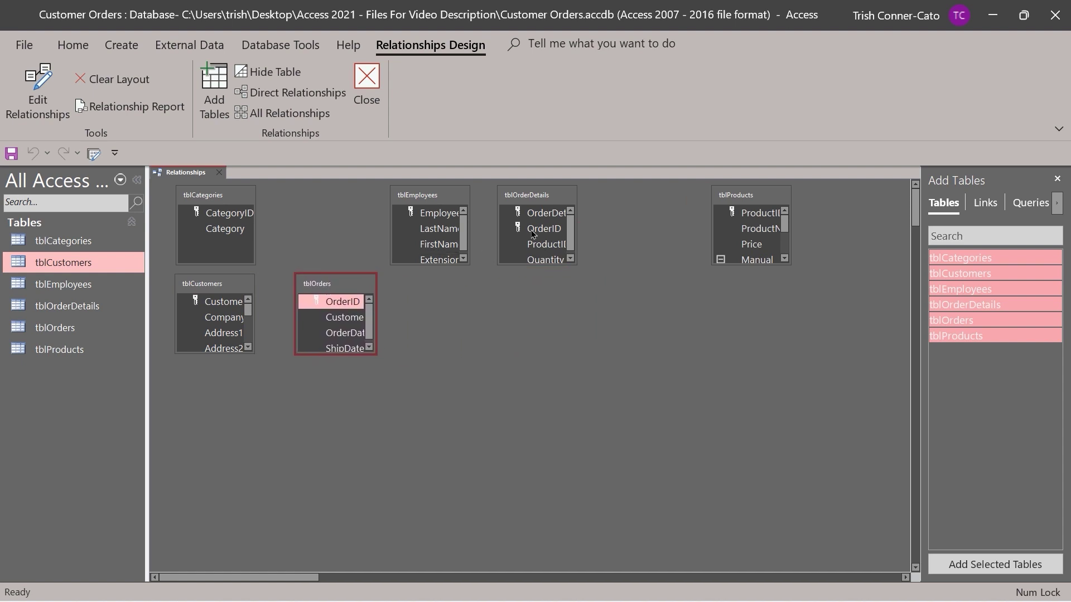
{"action": "left_click_drag", "start_coordinate": [552, 199], "coordinate": [469, 289]}
{"action": "left_click", "coordinate": [739, 215]}
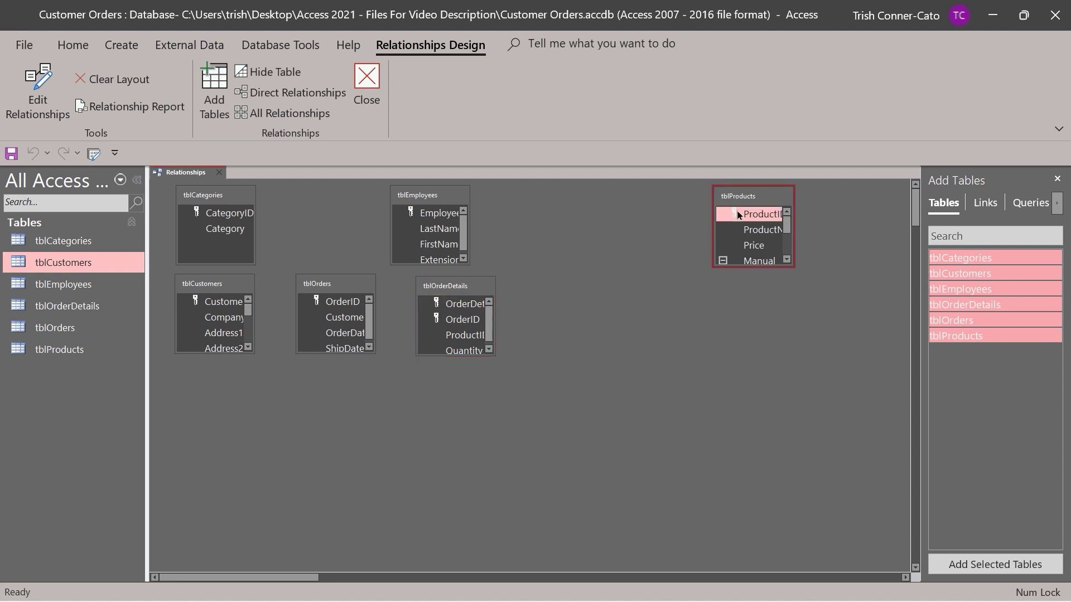
{"action": "left_click_drag", "start_coordinate": [738, 196], "coordinate": [557, 288]}
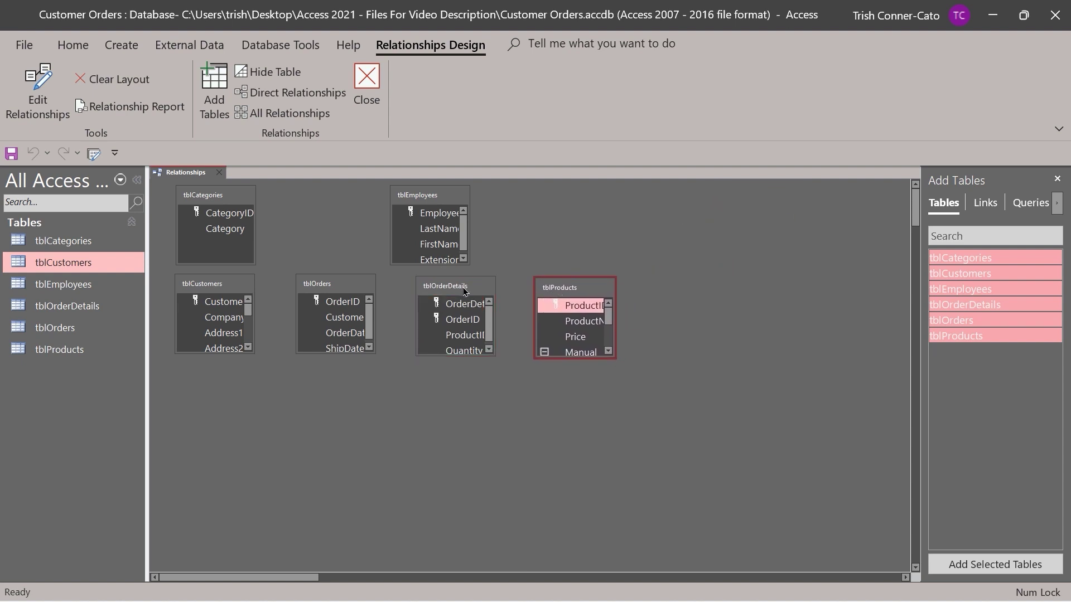
{"action": "left_click_drag", "start_coordinate": [464, 291], "coordinate": [466, 283]}
{"action": "left_click_drag", "start_coordinate": [226, 201], "coordinate": [703, 294]}
{"action": "left_click_drag", "start_coordinate": [427, 197], "coordinate": [784, 288]}
{"action": "left_click_drag", "start_coordinate": [172, 262], "coordinate": [865, 383]}
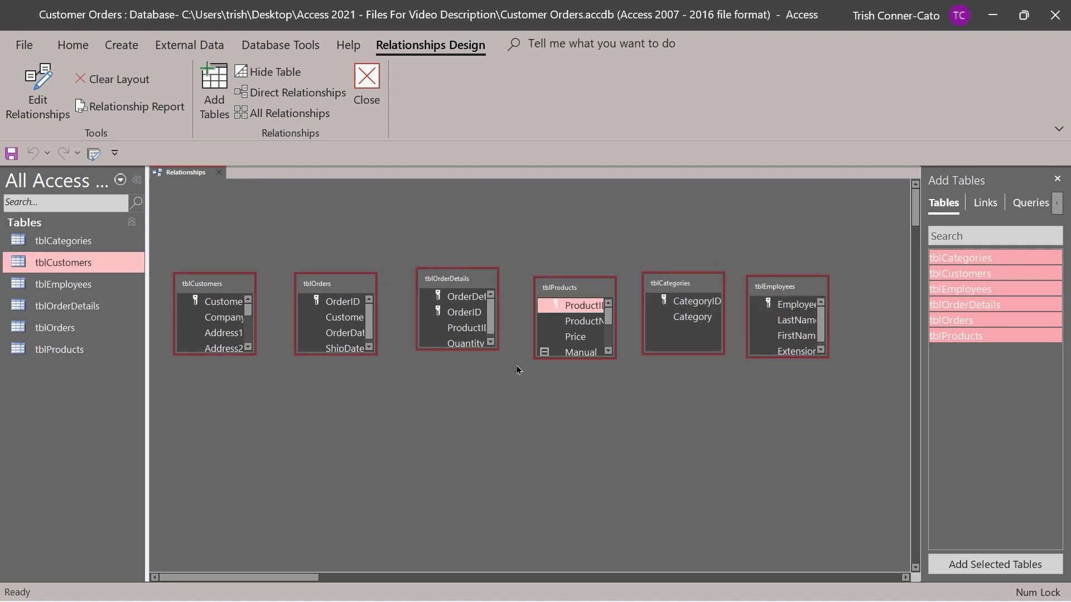
{"action": "left_click", "coordinate": [297, 427]}
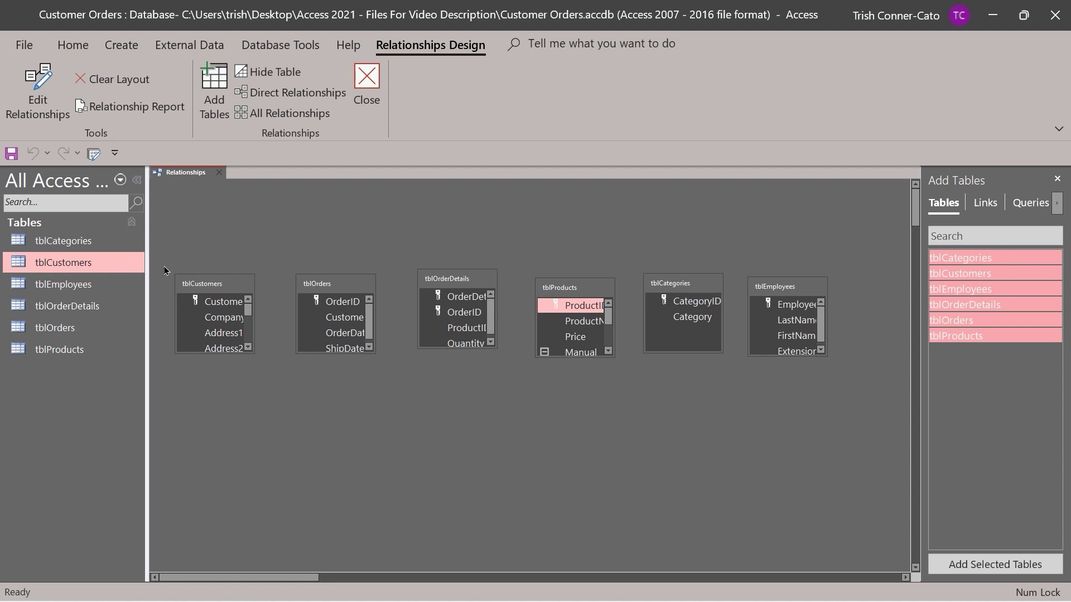
{"action": "left_click_drag", "start_coordinate": [164, 266], "coordinate": [885, 386]}
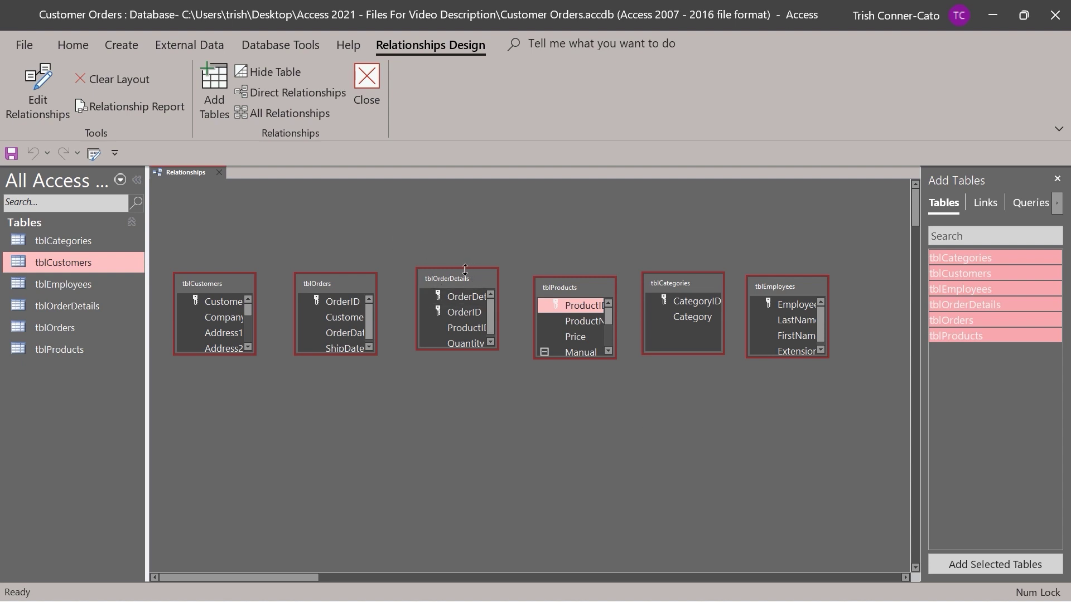
{"action": "left_click_drag", "start_coordinate": [404, 306], "coordinate": [473, 346]}
{"action": "left_click", "coordinate": [429, 246]}
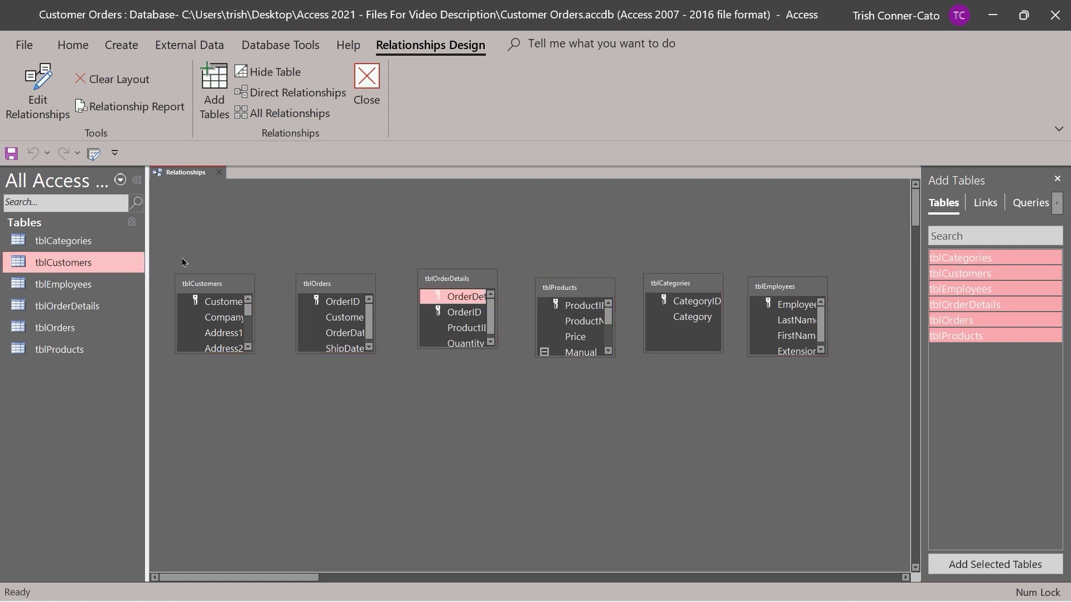
{"action": "left_click_drag", "start_coordinate": [182, 258], "coordinate": [864, 396]}
{"action": "left_click", "coordinate": [533, 425]}
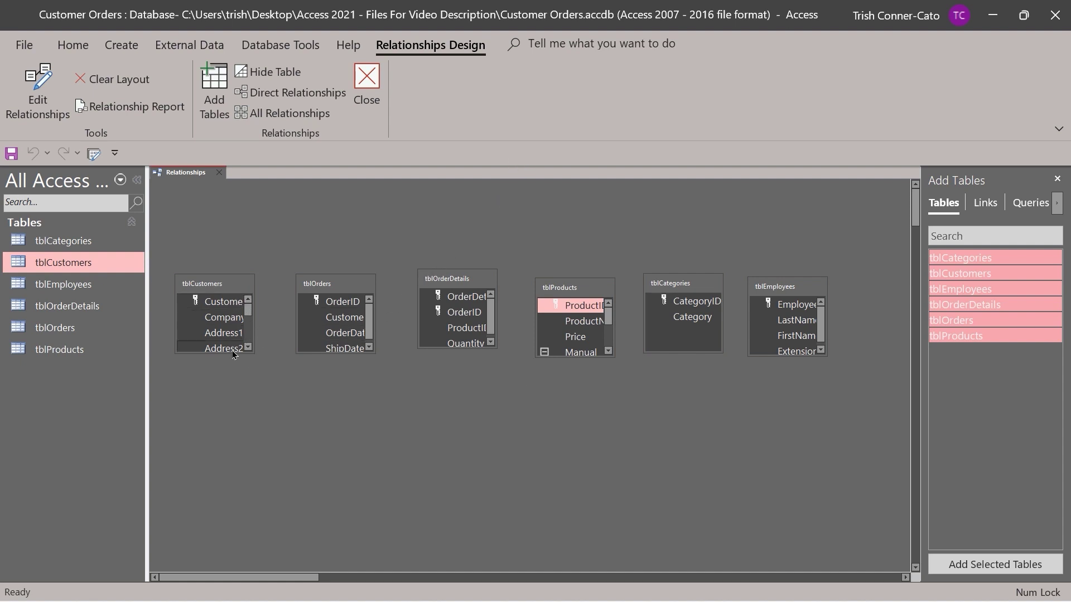
Step: Enlarge the tblCustomers and tblOrders field lists and line them up with tblOrderDetails along the diagram's upper edge
{"action": "left_click_drag", "start_coordinate": [255, 354], "coordinate": [289, 389]}
{"action": "left_click_drag", "start_coordinate": [232, 279], "coordinate": [216, 192]}
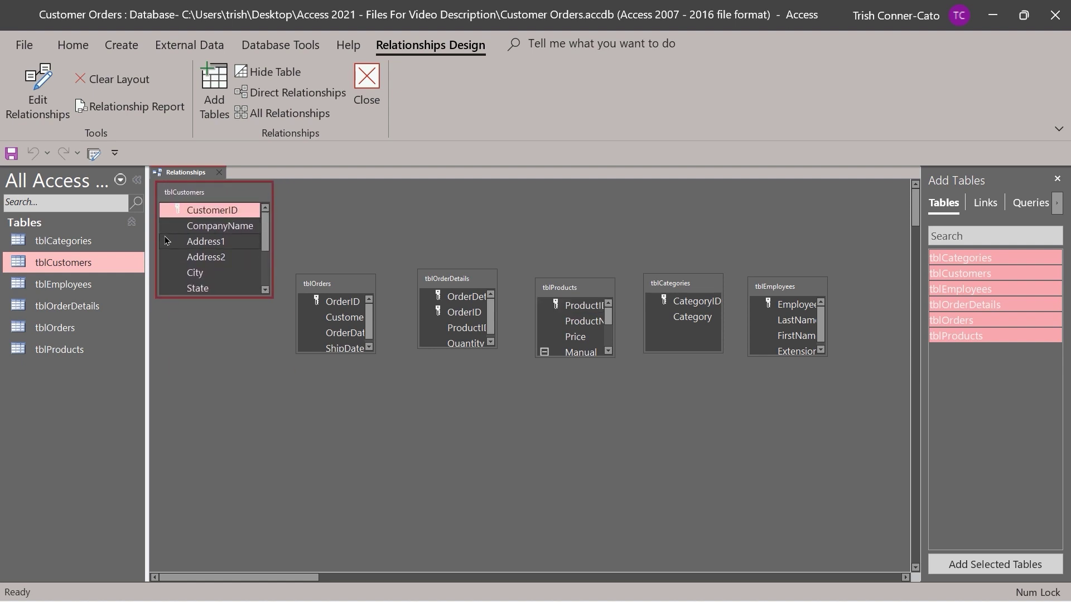
{"action": "left_click_drag", "start_coordinate": [159, 240], "coordinate": [154, 240]}
{"action": "left_click_drag", "start_coordinate": [342, 286], "coordinate": [333, 196]}
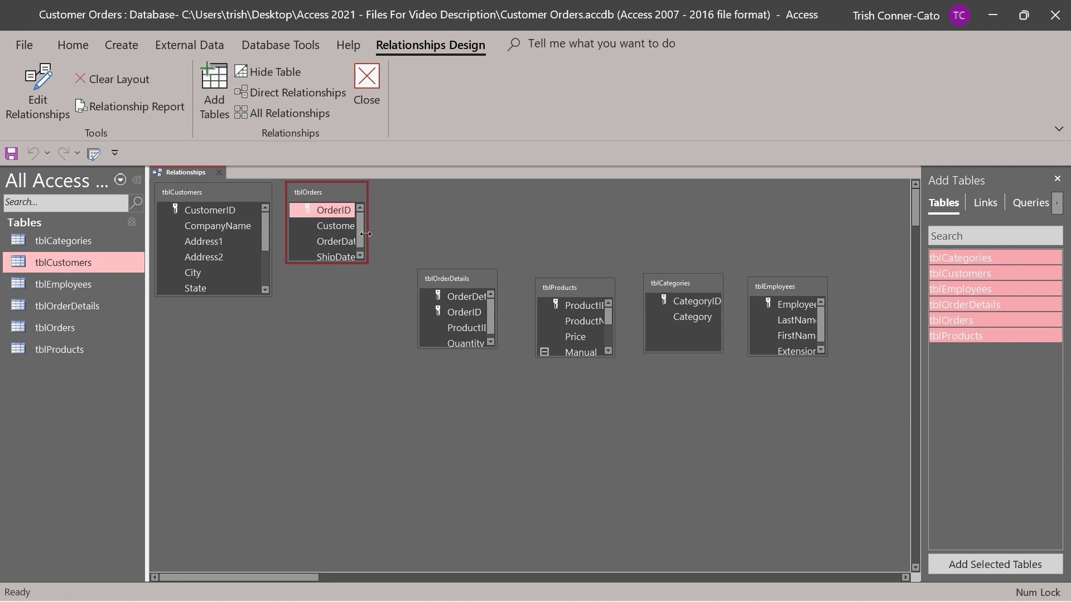
{"action": "left_click_drag", "start_coordinate": [329, 260], "coordinate": [329, 296]}
{"action": "left_click_drag", "start_coordinate": [367, 243], "coordinate": [379, 243]}
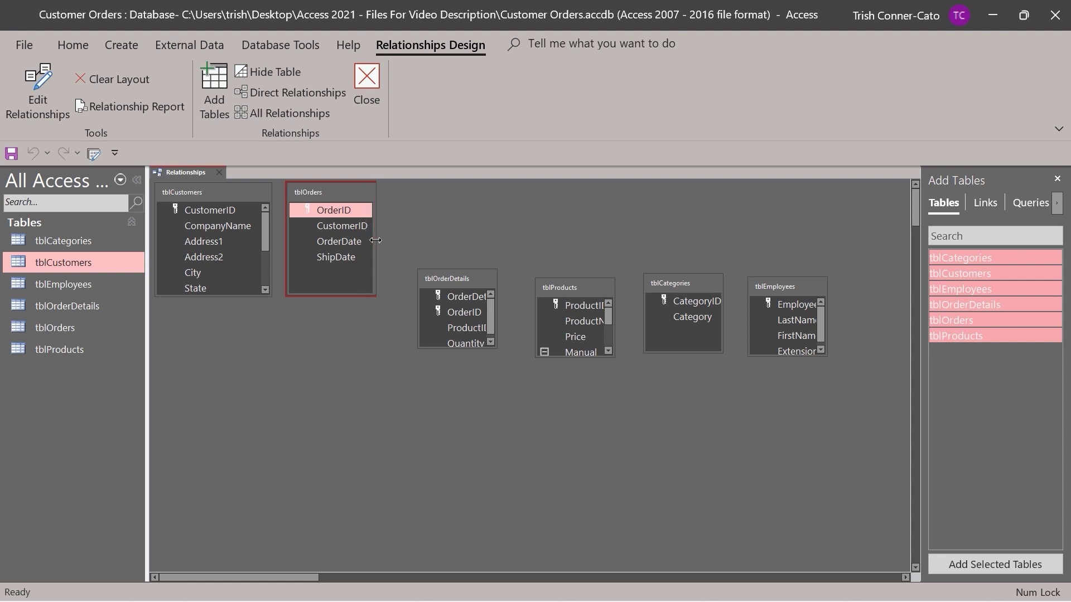
{"action": "left_click", "coordinate": [469, 280]}
{"action": "left_click_drag", "start_coordinate": [468, 280], "coordinate": [450, 198]}
{"action": "left_click", "coordinate": [447, 219]}
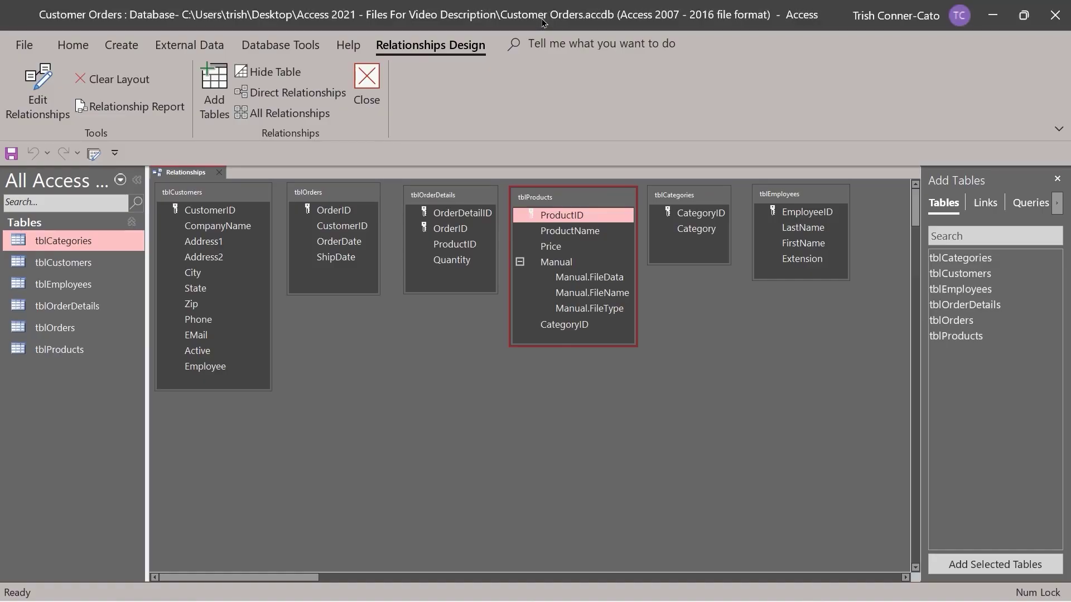
Step: Collapse the Navigation Pane and close the Add Tables pane to give the relationship diagram more room
{"action": "left_click", "coordinate": [136, 180]}
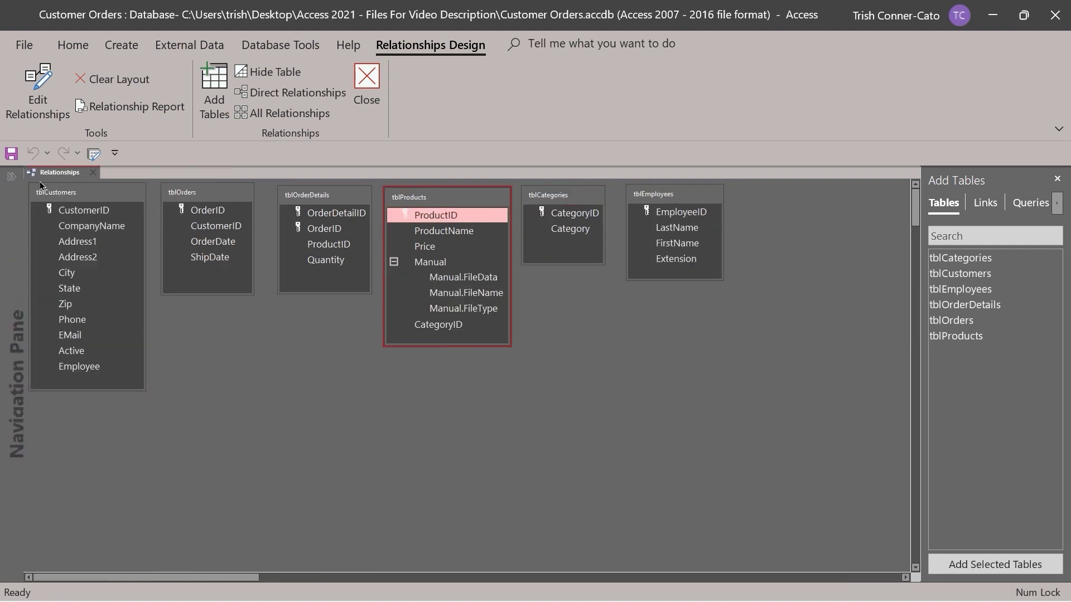
{"action": "left_click", "coordinate": [1057, 179]}
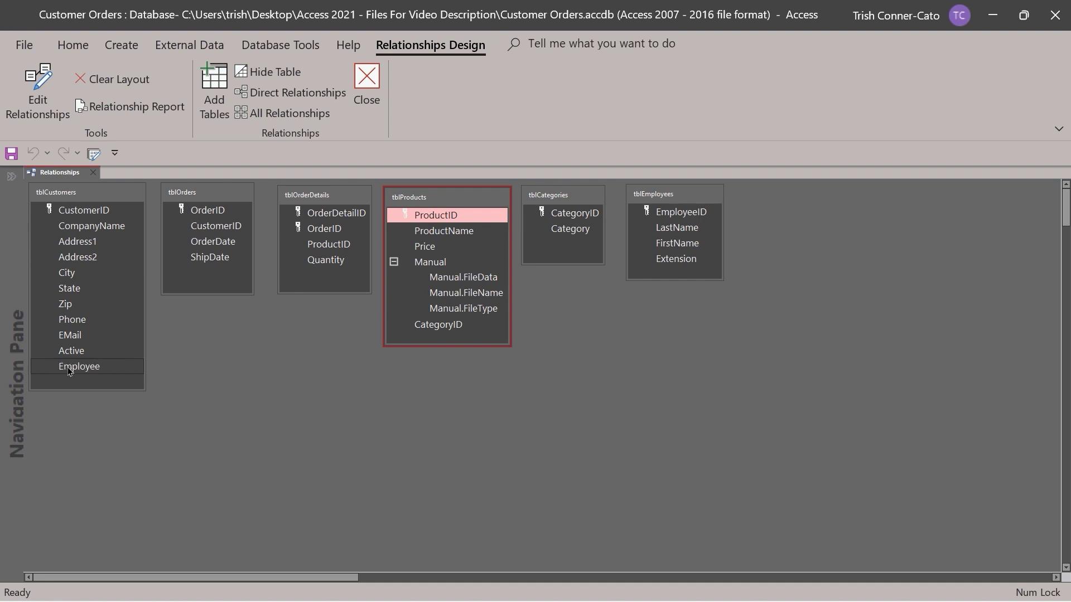
Step: Relate EmployeeID in tblEmployees to Employee in tblCustomers, enforcing referential integrity and cascading updates to related fields
{"action": "left_click_drag", "start_coordinate": [97, 369], "coordinate": [666, 216]}
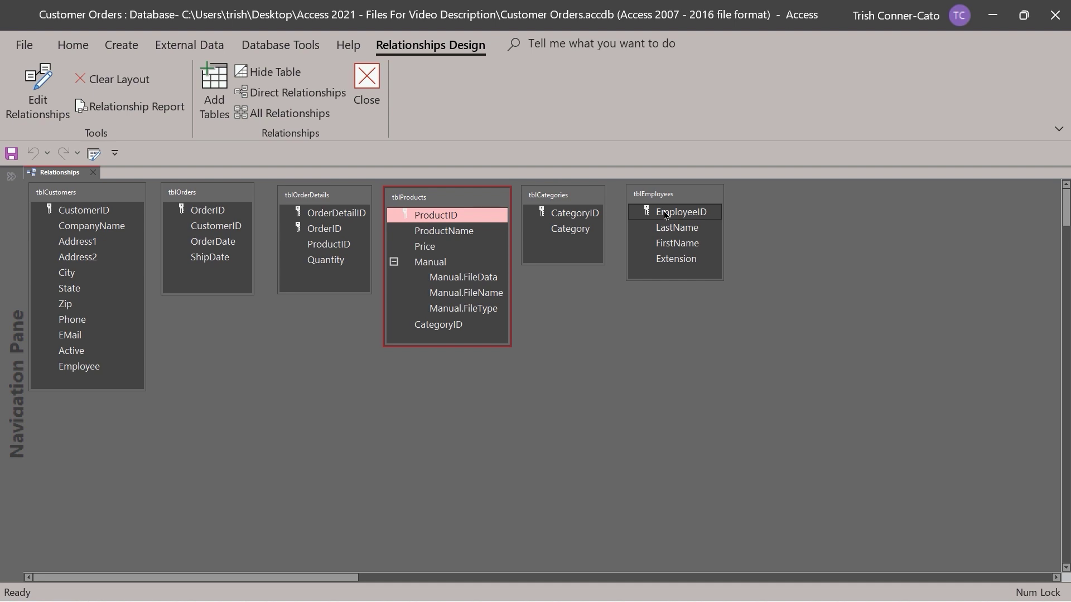
{"action": "left_click", "coordinate": [666, 216]}
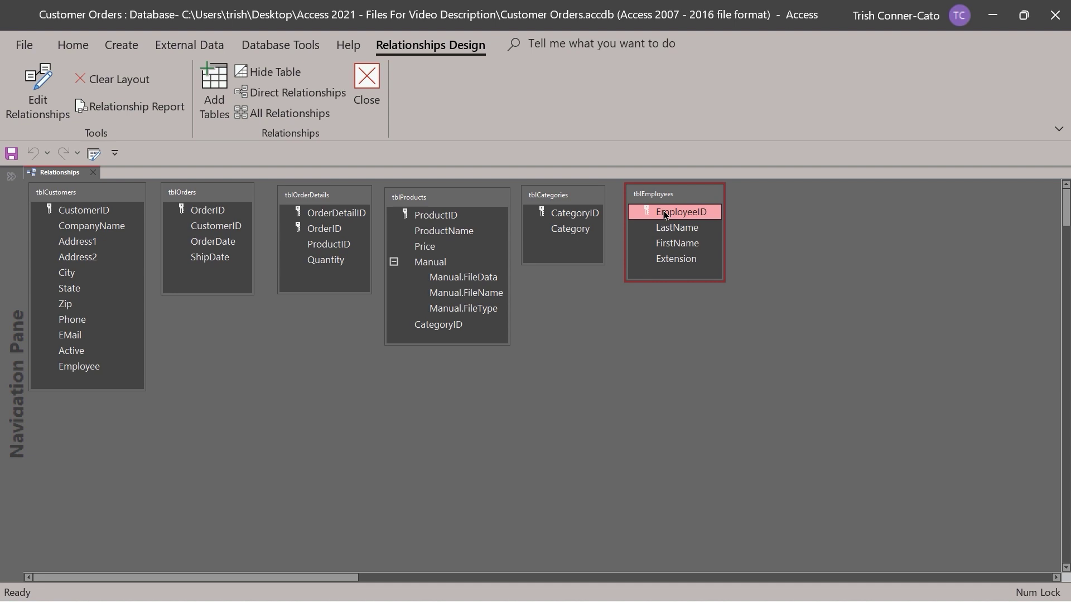
{"action": "left_click_drag", "start_coordinate": [665, 216], "coordinate": [116, 351]}
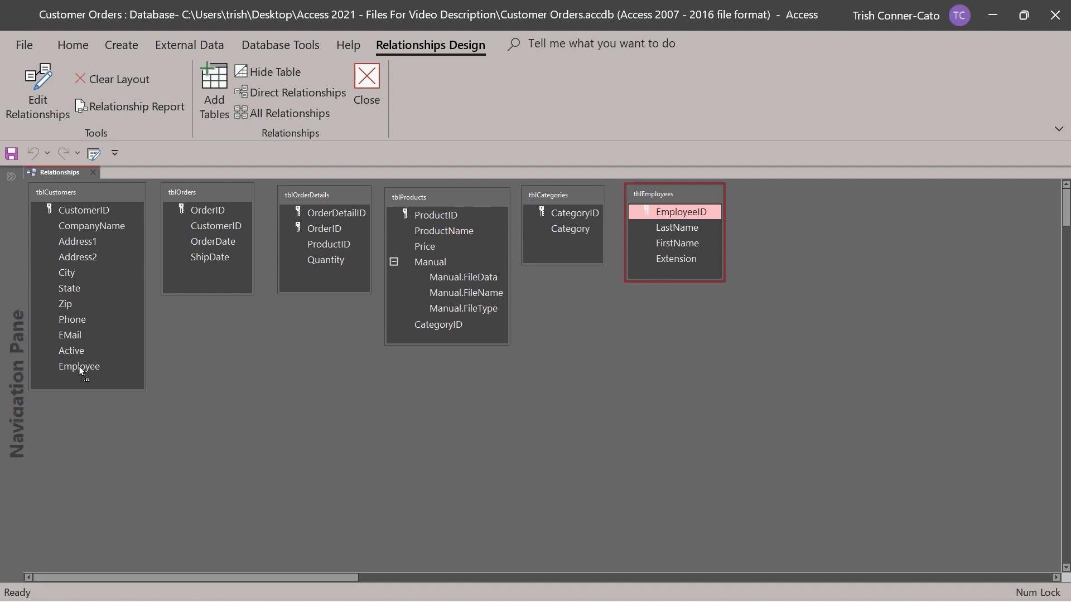
{"action": "left_click_drag", "start_coordinate": [79, 367], "coordinate": [79, 367]}
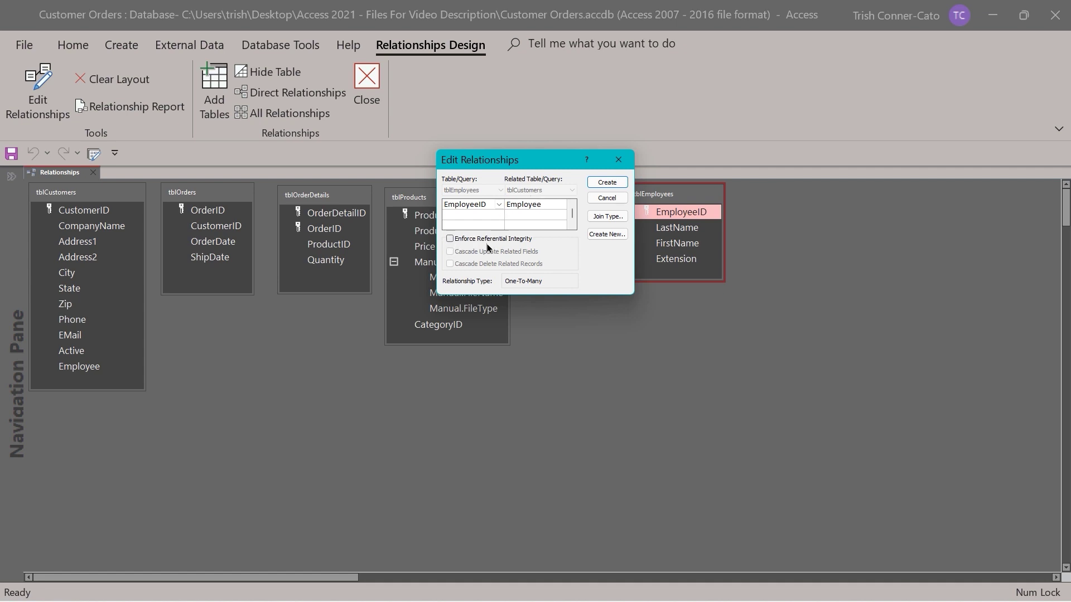
{"action": "left_click", "coordinate": [450, 240]}
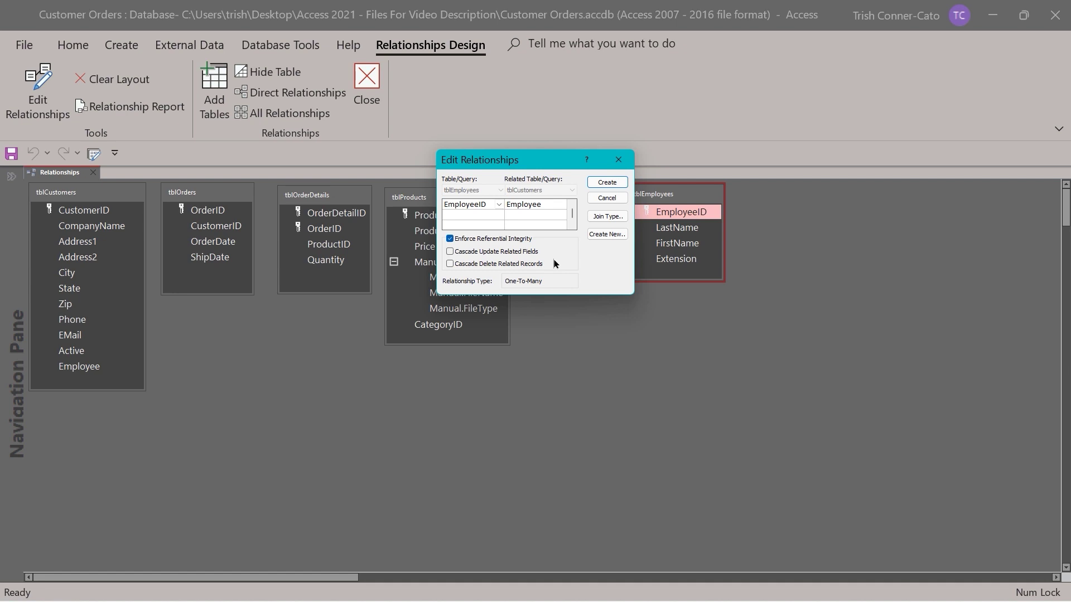
{"action": "left_click", "coordinate": [450, 251]}
{"action": "left_click", "coordinate": [605, 184]}
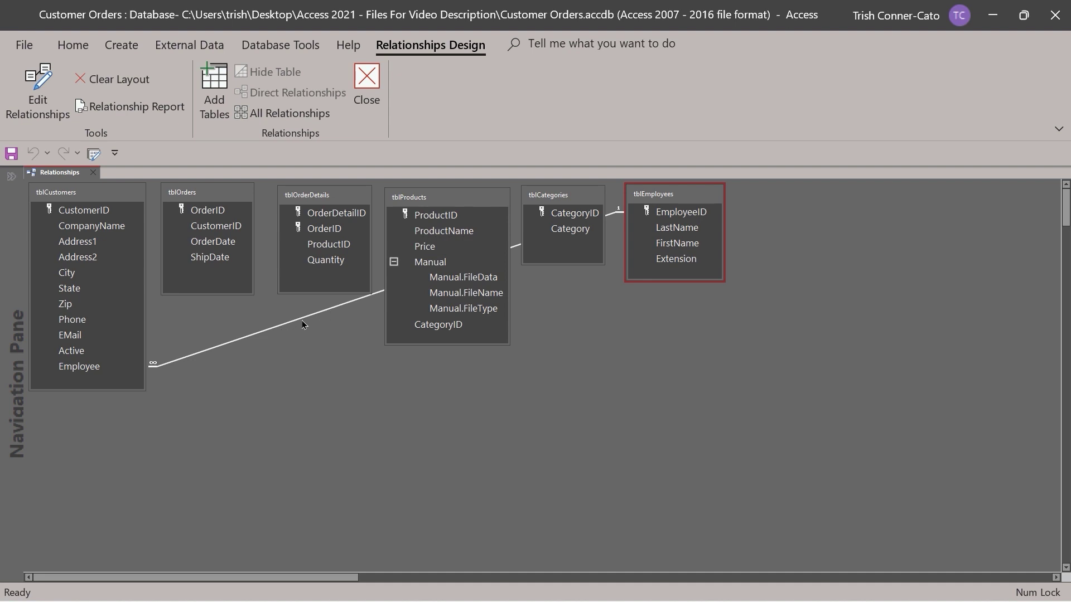
Step: Reposition tblEmployees in the upper row of the diagram, slightly farther from tblCategories
{"action": "left_click", "coordinate": [703, 199]}
{"action": "left_click_drag", "start_coordinate": [702, 199], "coordinate": [761, 342]}
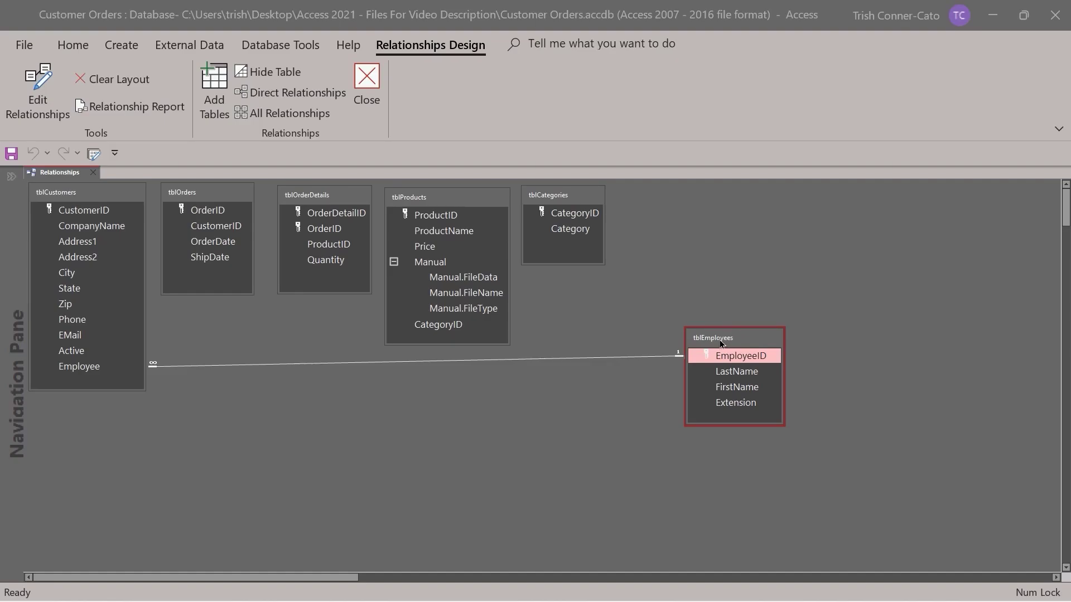
{"action": "left_click_drag", "start_coordinate": [719, 336], "coordinate": [687, 202]}
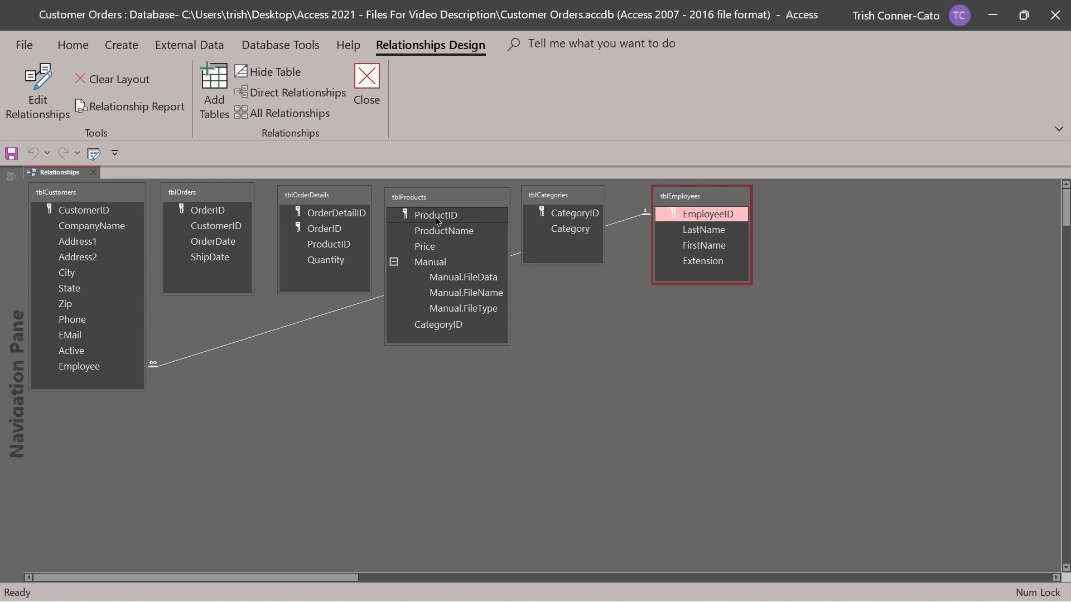
Step: Relate ProductID in tblProducts to ProductID in tblOrderDetails, enforcing referential integrity and cascading updates to related fields
{"action": "left_click_drag", "start_coordinate": [438, 221], "coordinate": [321, 249]}
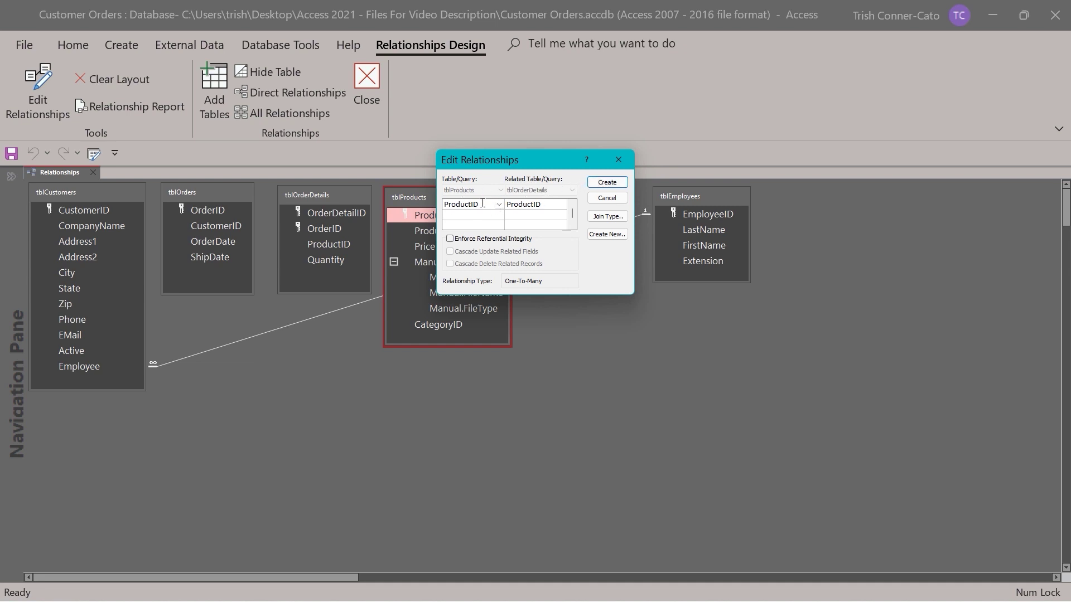
{"action": "left_click", "coordinate": [450, 240]}
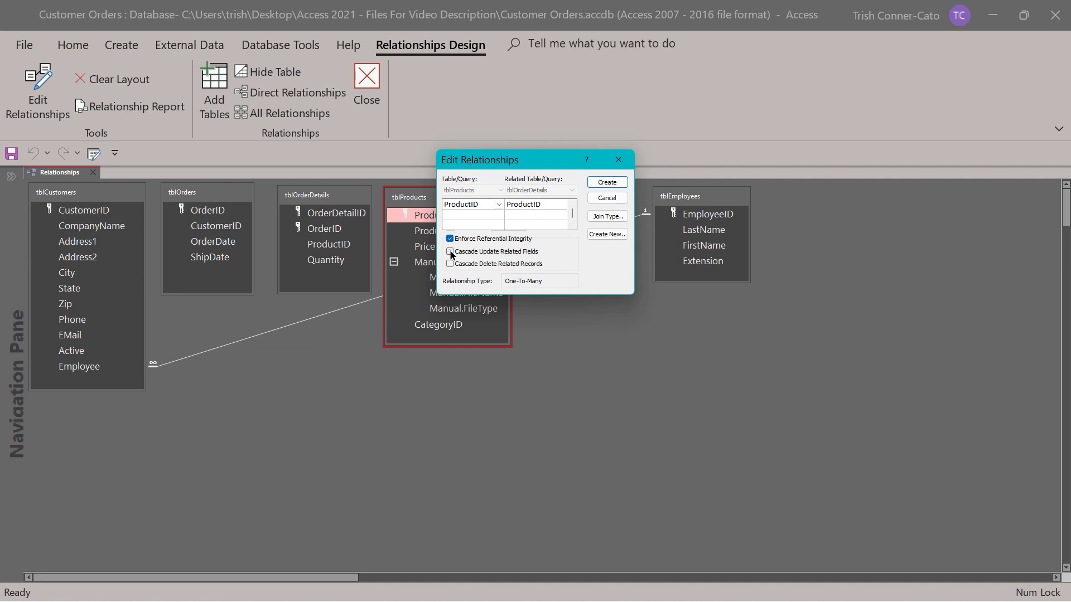
{"action": "left_click", "coordinate": [450, 252]}
{"action": "left_click", "coordinate": [607, 182]}
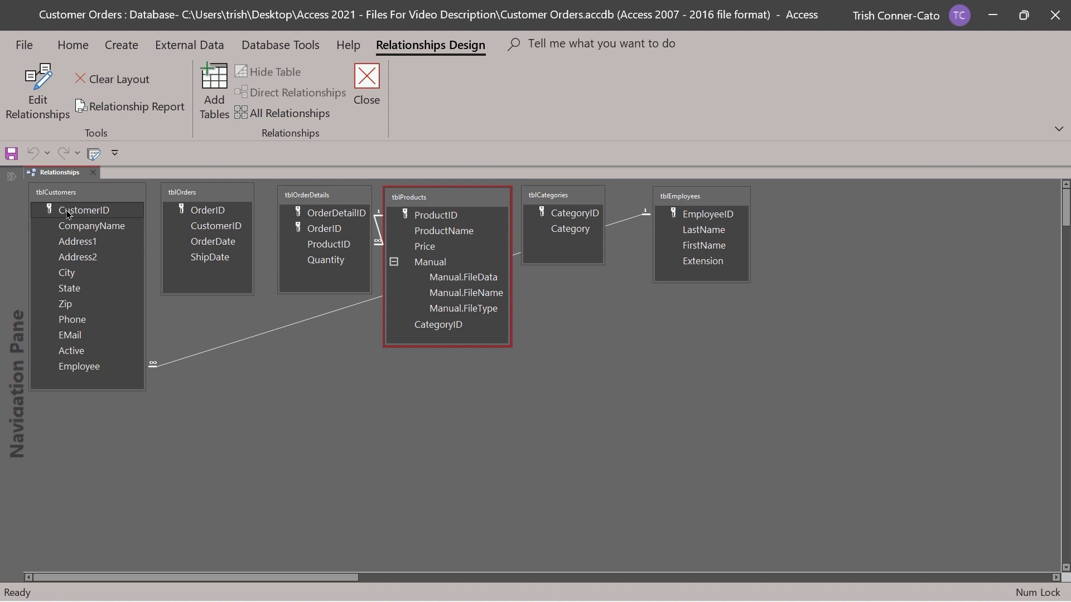
Step: Try to relate CustomerID in tblCustomers to CustomerID in tblOrders with referential integrity and cascading updates
{"action": "left_click_drag", "start_coordinate": [67, 214], "coordinate": [205, 237]}
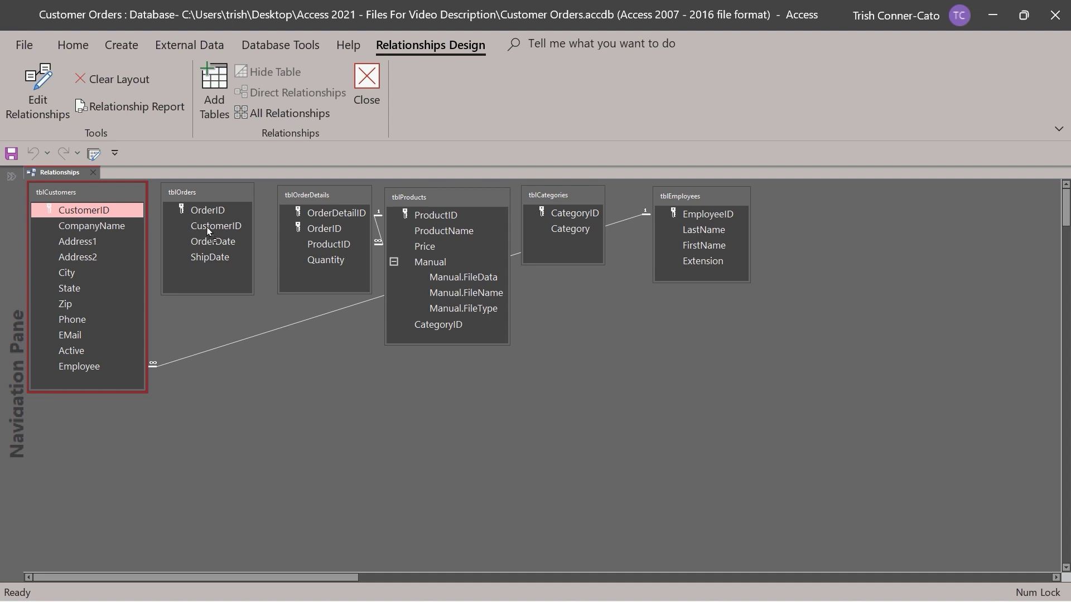
{"action": "left_click_drag", "start_coordinate": [207, 226], "coordinate": [207, 227]}
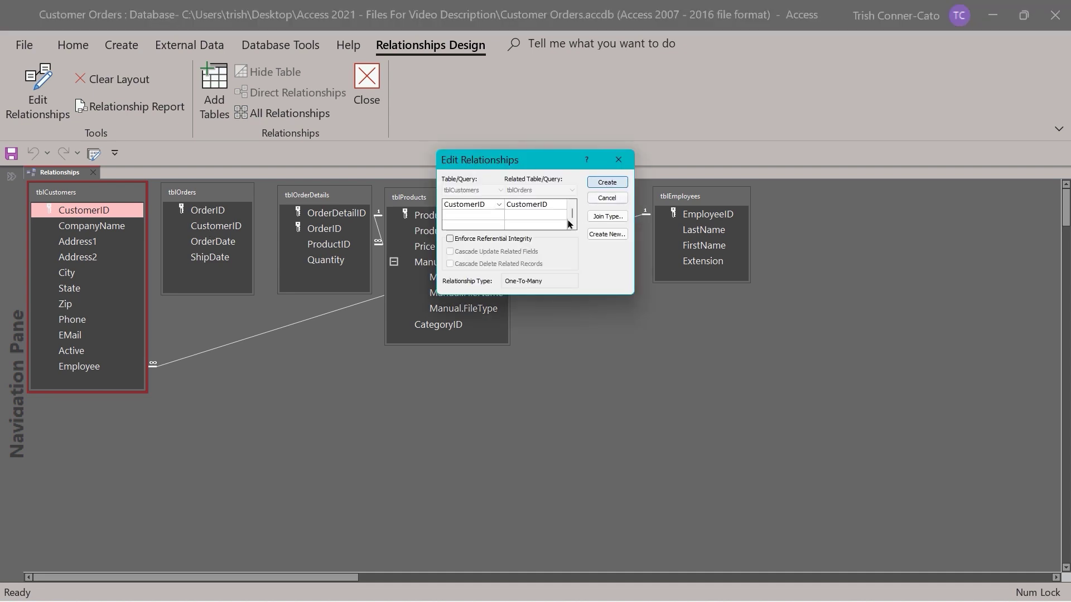
{"action": "left_click", "coordinate": [452, 239]}
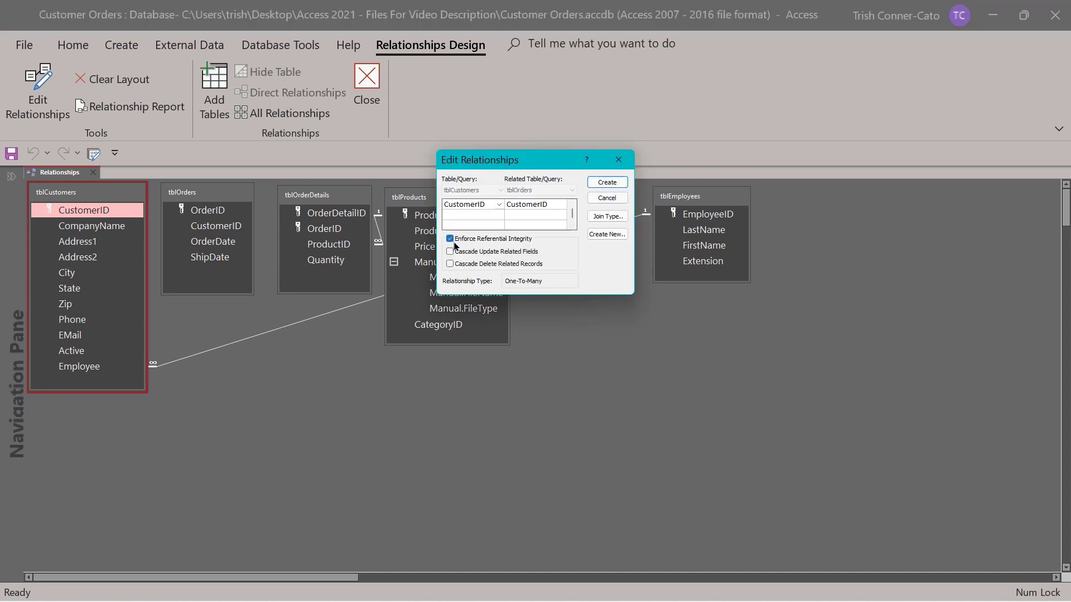
{"action": "left_click", "coordinate": [450, 251]}
{"action": "left_click", "coordinate": [608, 182]}
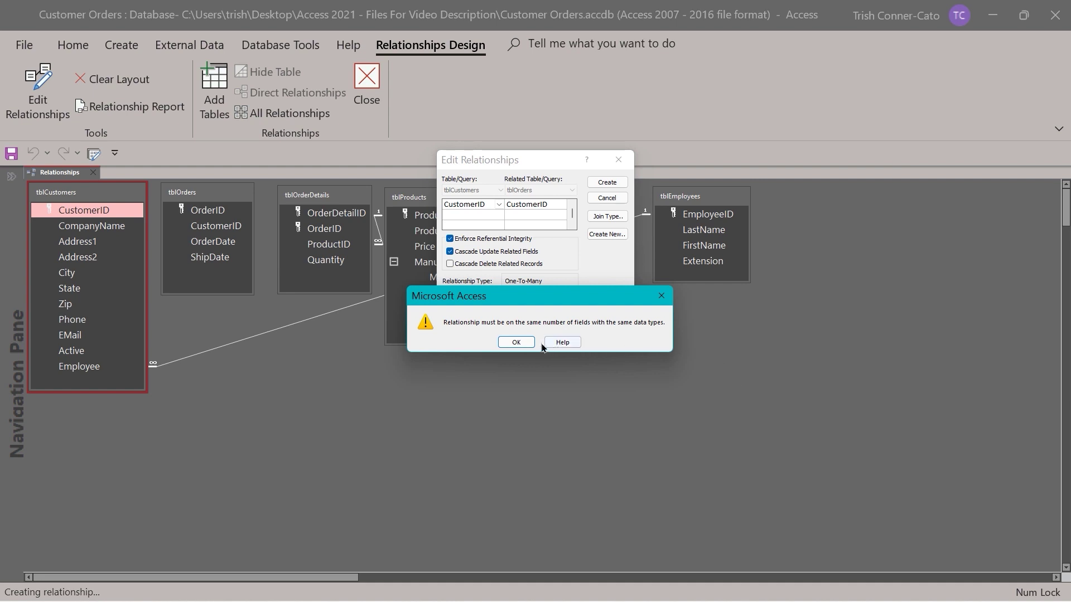
{"action": "left_click", "coordinate": [518, 342]}
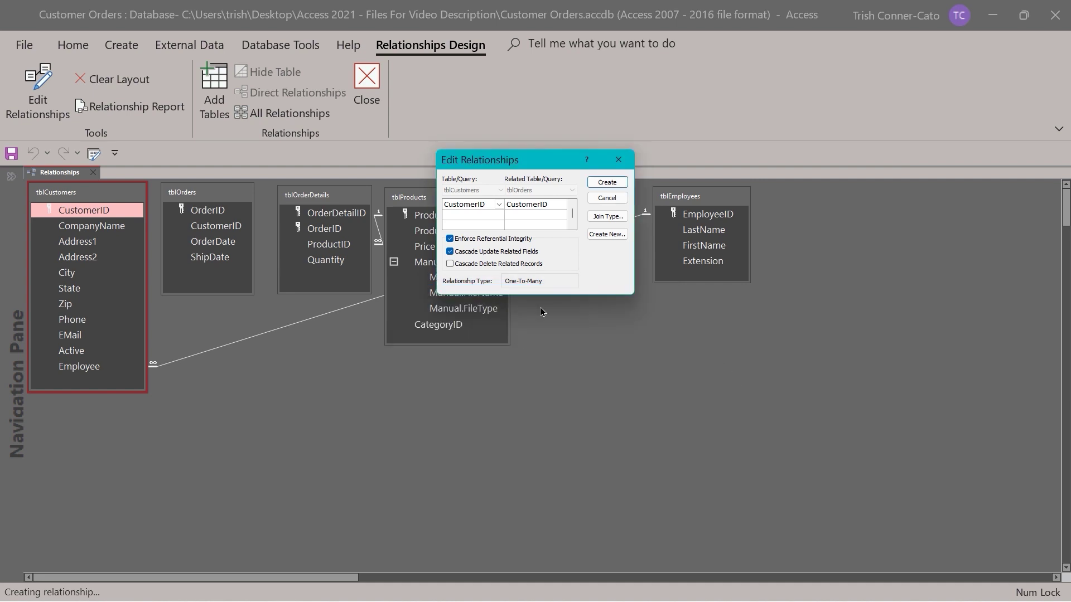
{"action": "left_click", "coordinate": [607, 198]}
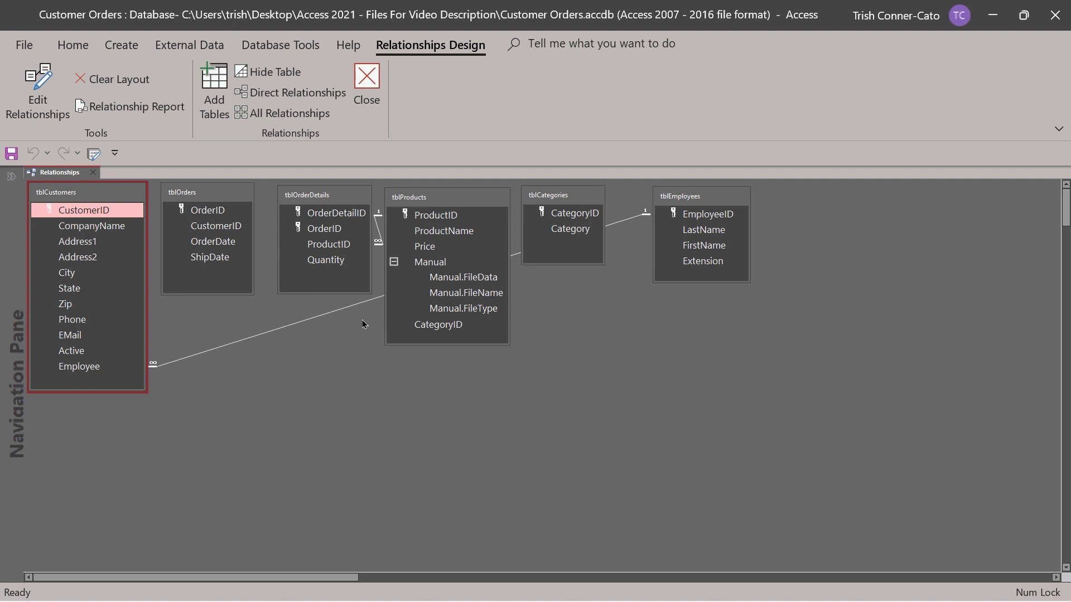
Step: Close the Relationships window, saving the changes to its layout
{"action": "left_click", "coordinate": [363, 86]}
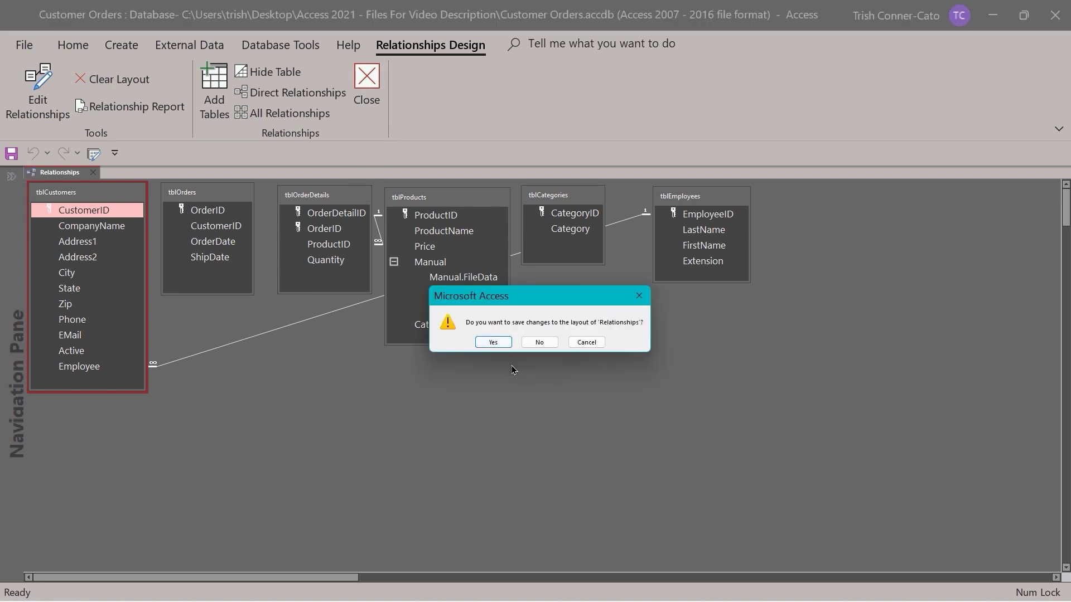
{"action": "left_click", "coordinate": [493, 342]}
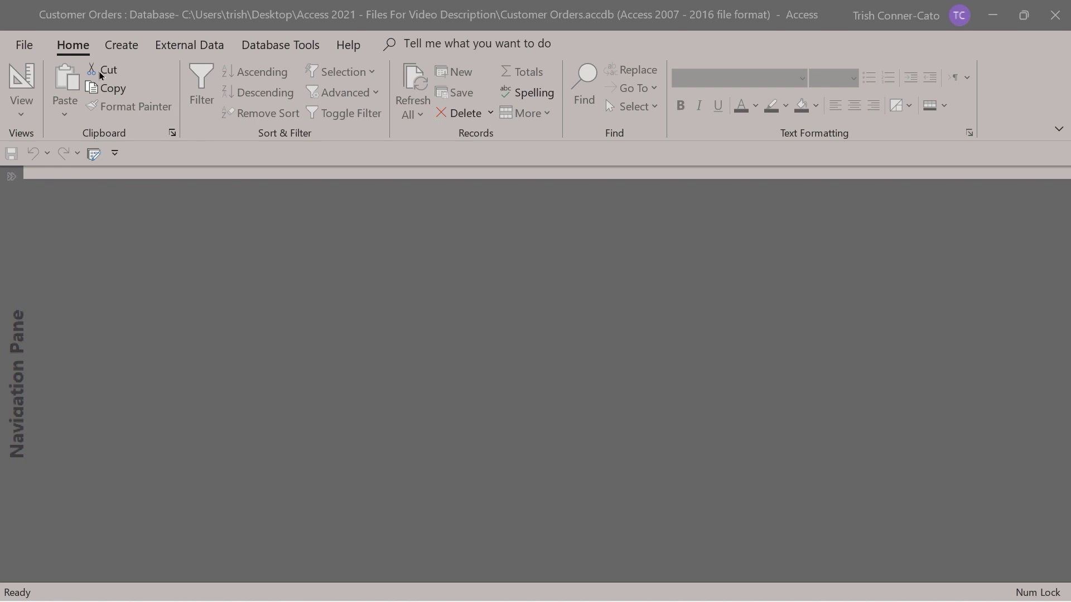
Step: Set the current database's document window option to Overlapping Windows and accept the change
{"action": "left_click", "coordinate": [22, 46]}
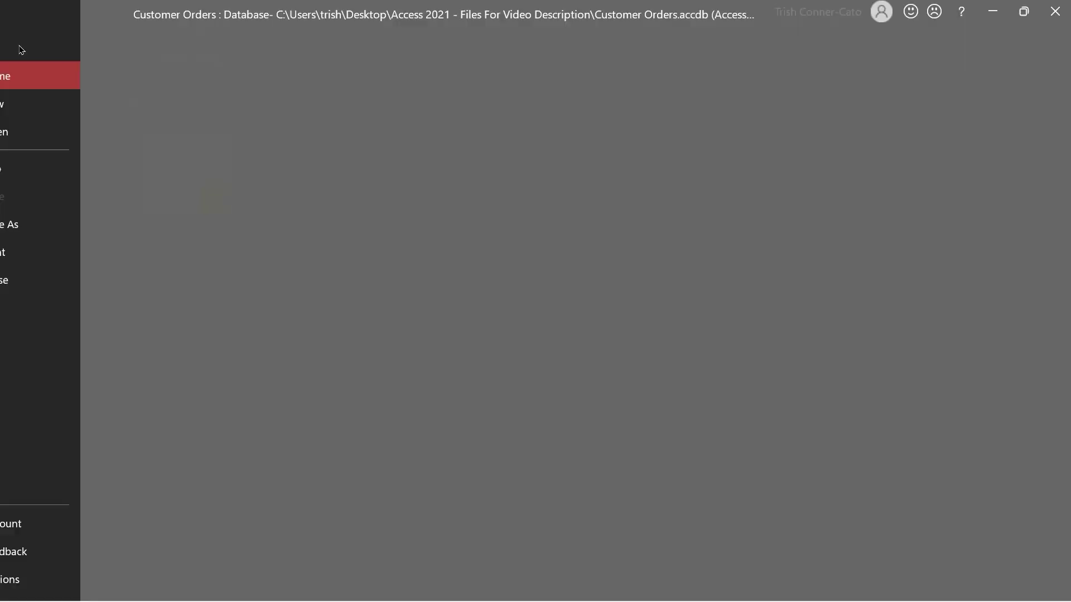
{"action": "left_click", "coordinate": [49, 582]}
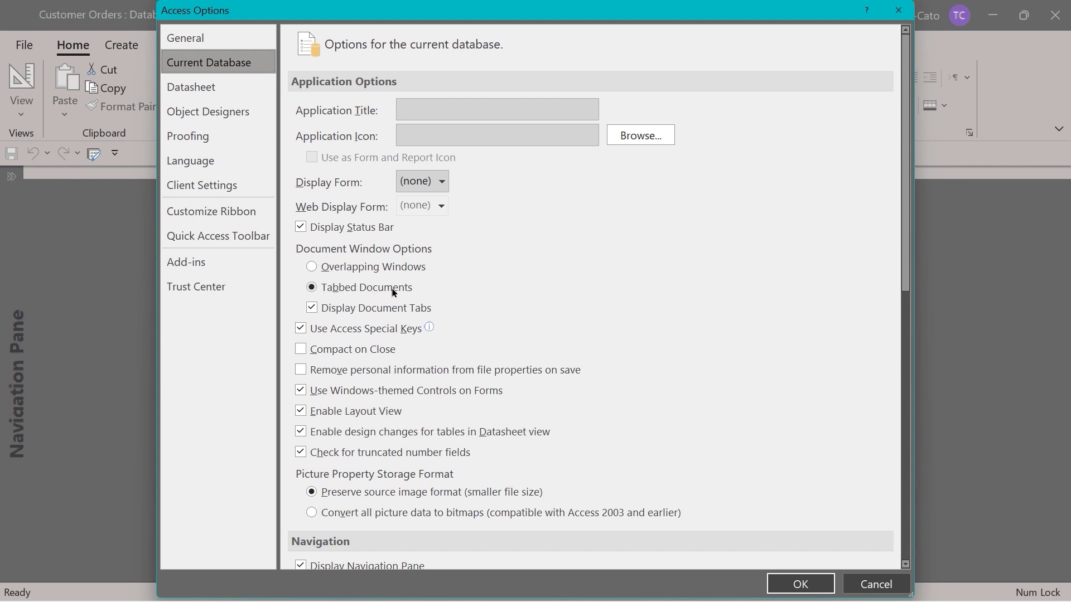
{"action": "left_click", "coordinate": [313, 267]}
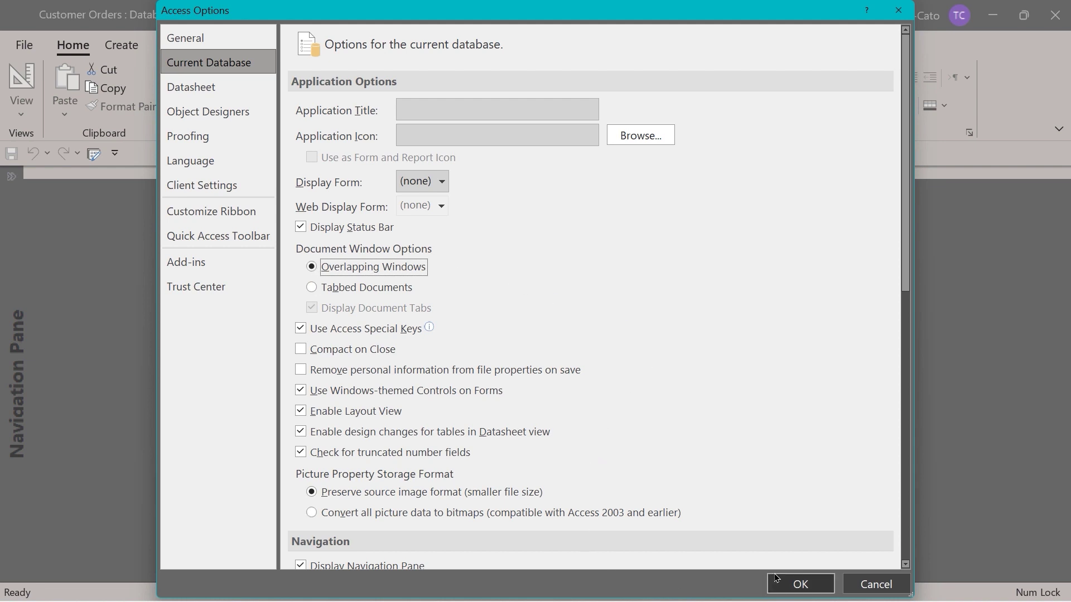
{"action": "left_click", "coordinate": [791, 584]}
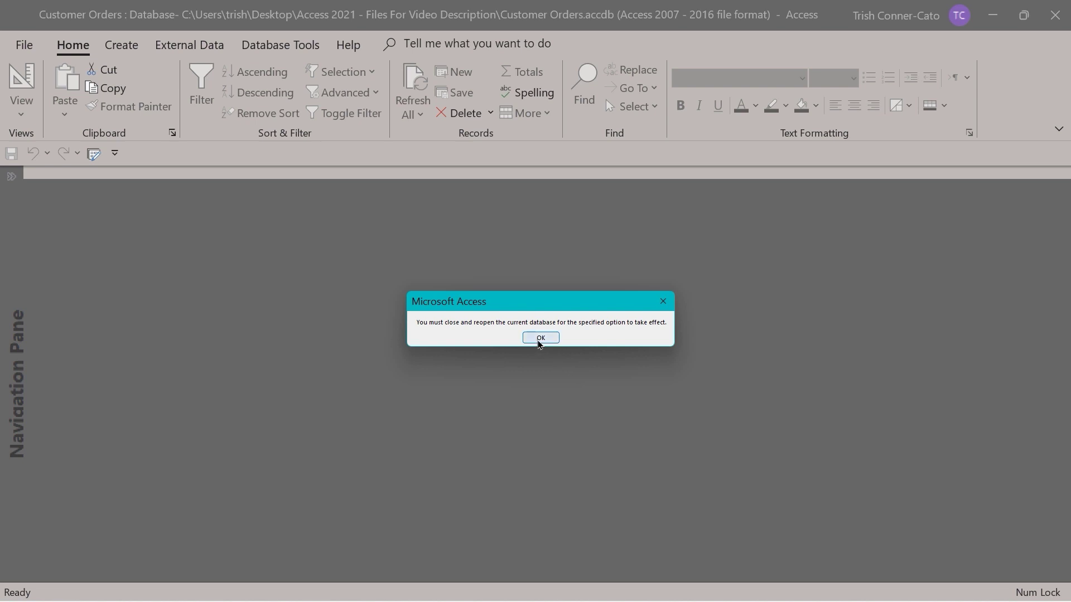
{"action": "left_click", "coordinate": [540, 339]}
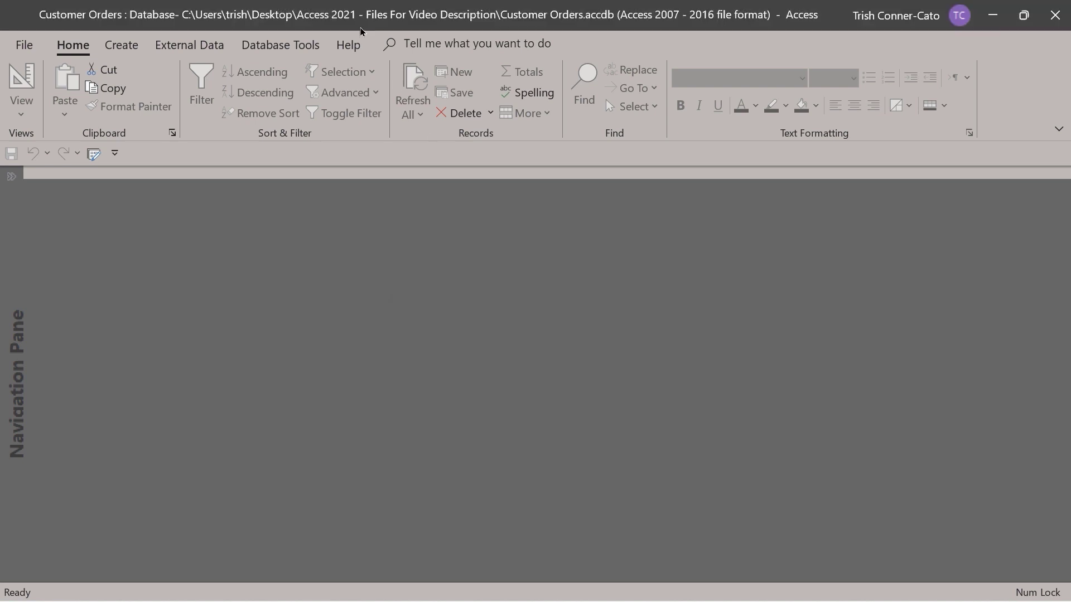
Step: Close the Customer Orders database and reopen it from the recent files
{"action": "left_click", "coordinate": [29, 50]}
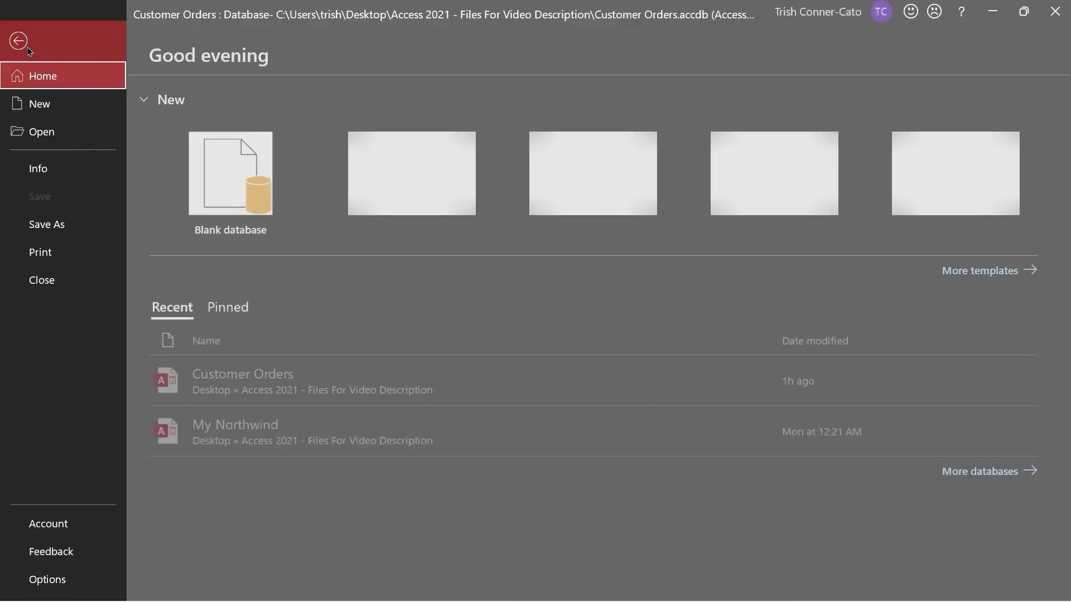
{"action": "left_click", "coordinate": [51, 280]}
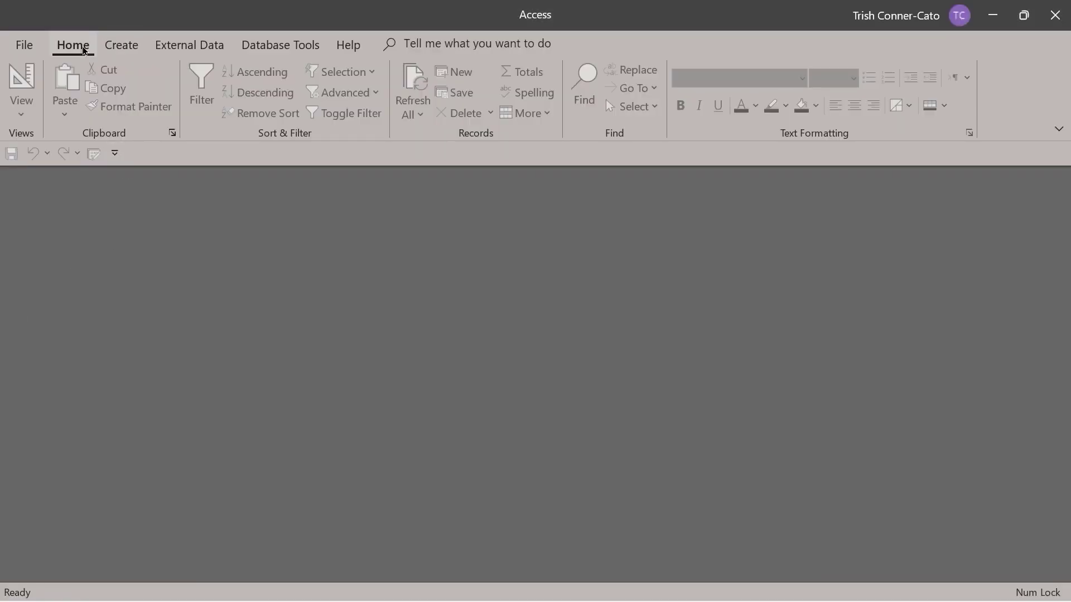
{"action": "left_click", "coordinate": [24, 45]}
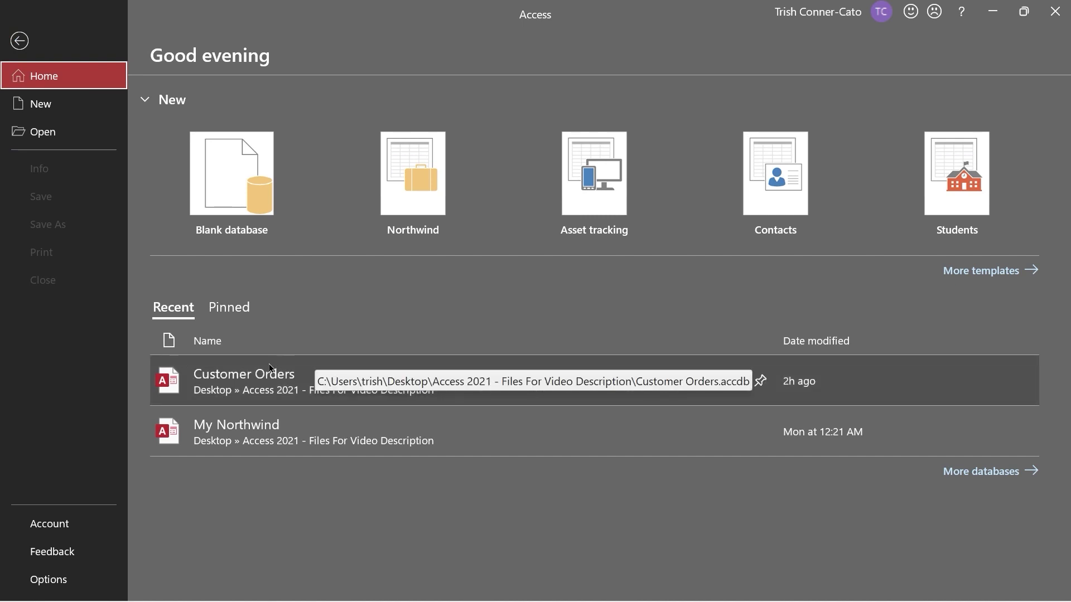
{"action": "left_click", "coordinate": [262, 381]}
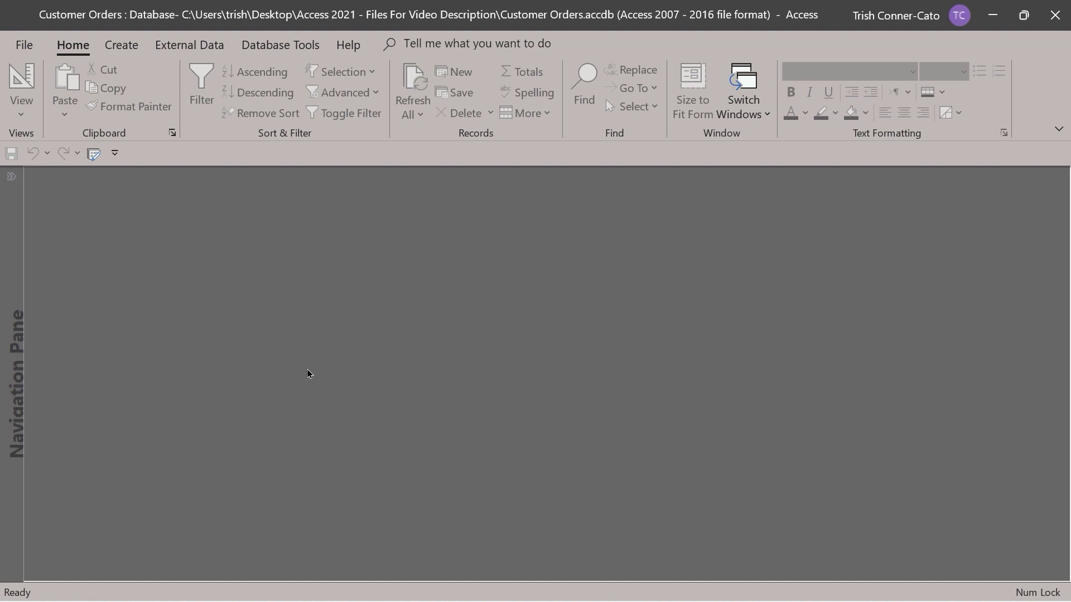
Step: Open tblCustomers in Design View and narrow its window so only the Field Name and Data Type columns show
{"action": "left_click", "coordinate": [10, 178]}
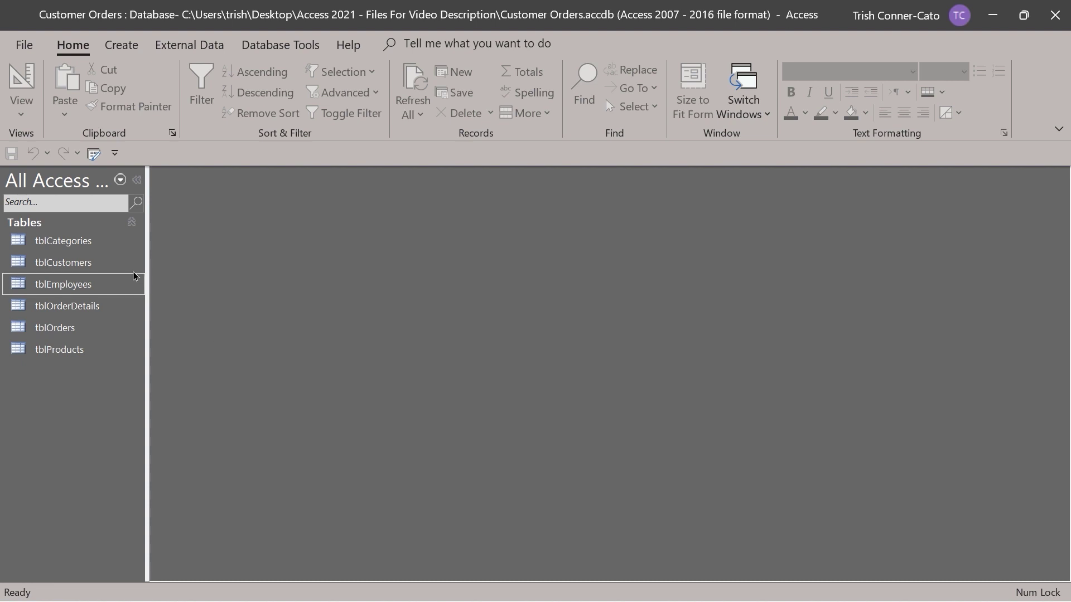
{"action": "right_click", "coordinate": [57, 266]}
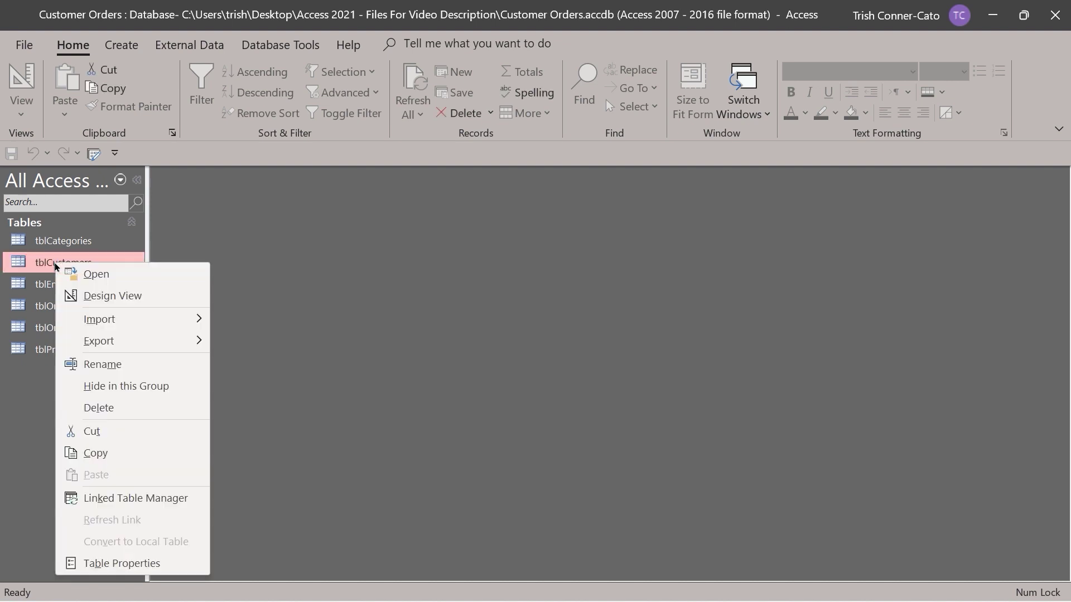
{"action": "left_click", "coordinate": [98, 296]}
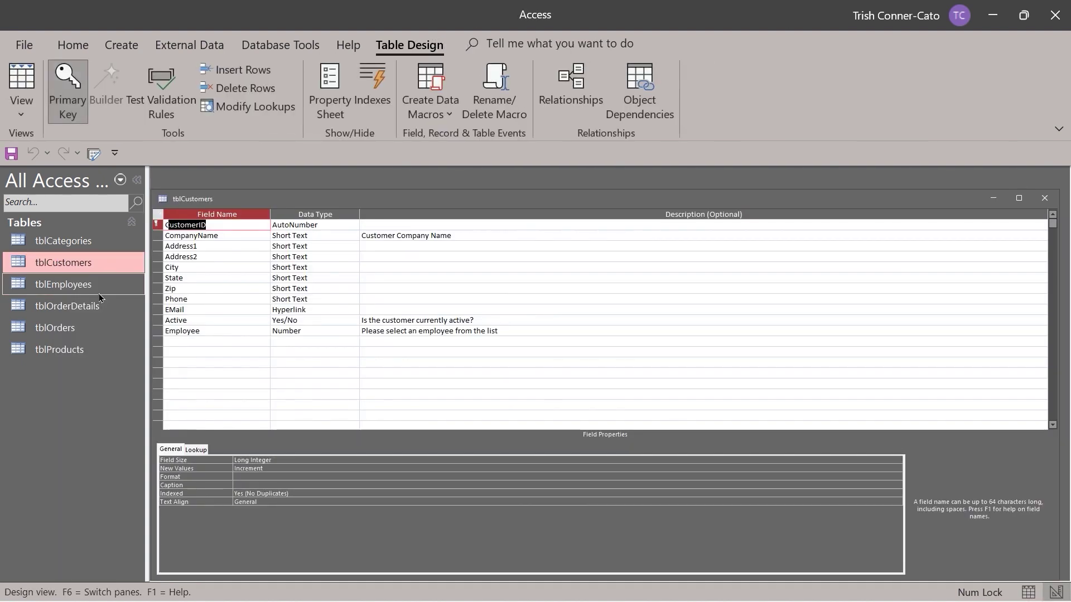
{"action": "mouse_move", "coordinate": [282, 199]}
{"action": "left_mouse_down"}
{"action": "mouse_move", "coordinate": [313, 208]}
{"action": "mouse_move", "coordinate": [282, 199]}
{"action": "mouse_move", "coordinate": [286, 190]}
{"action": "mouse_move", "coordinate": [292, 205]}
{"action": "mouse_move", "coordinate": [270, 201]}
{"action": "mouse_move", "coordinate": [285, 181]}
{"action": "mouse_move", "coordinate": [299, 206]}
{"action": "mouse_move", "coordinate": [263, 222]}
{"action": "mouse_move", "coordinate": [290, 223]}
{"action": "mouse_move", "coordinate": [287, 182]}
{"action": "left_mouse_up"}
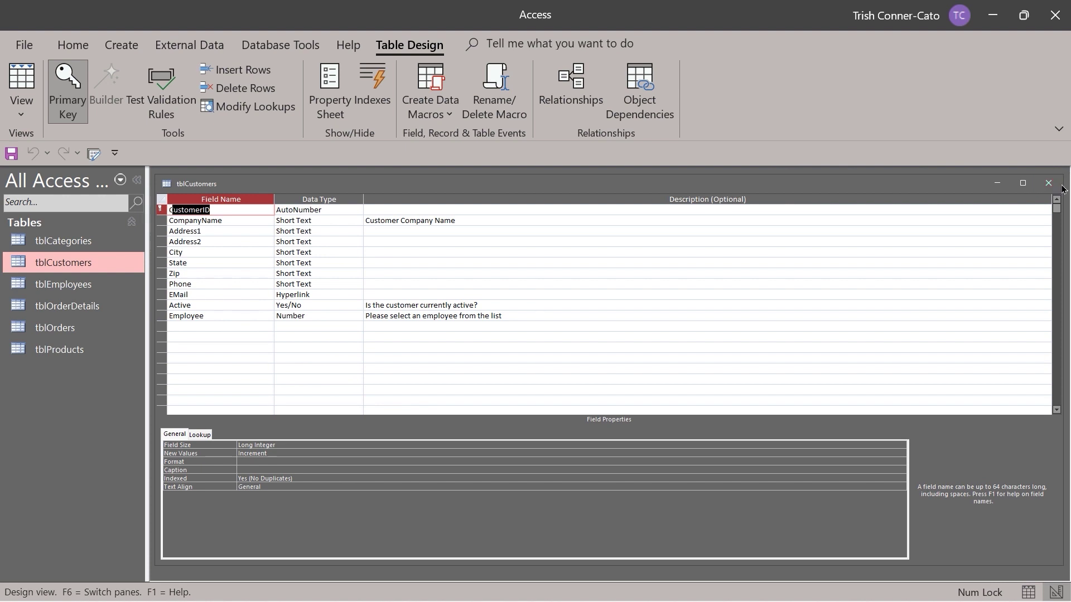
{"action": "left_click_drag", "start_coordinate": [1061, 204], "coordinate": [372, 262]}
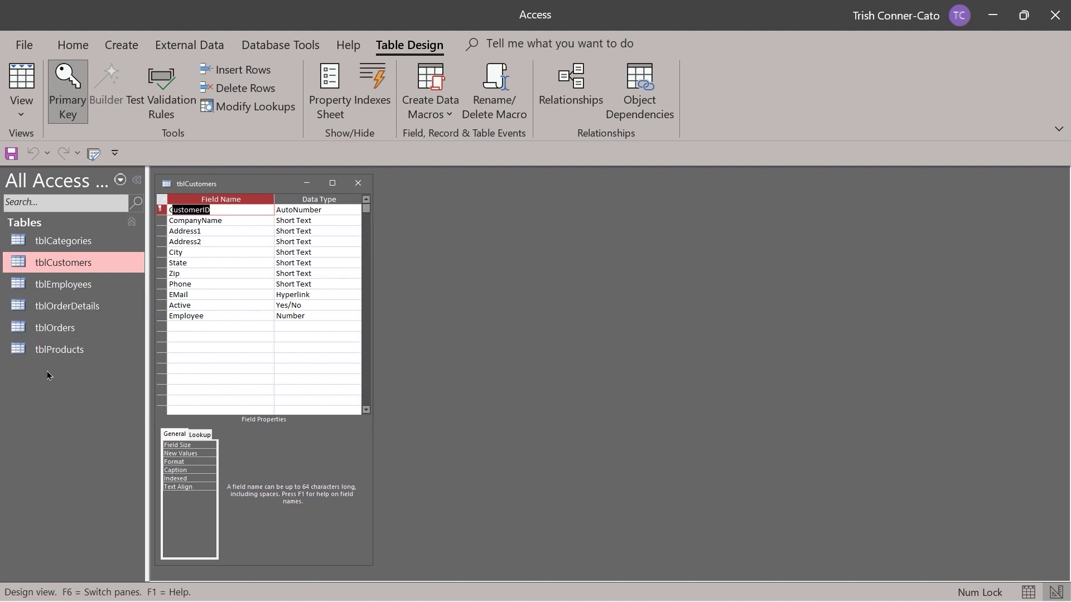
Step: Open tblOrders in Design View, resize and arrange it beside tblCustomers, and widen tblCustomers to fill the gap between them
{"action": "left_click", "coordinate": [51, 328]}
{"action": "right_click", "coordinate": [51, 328]}
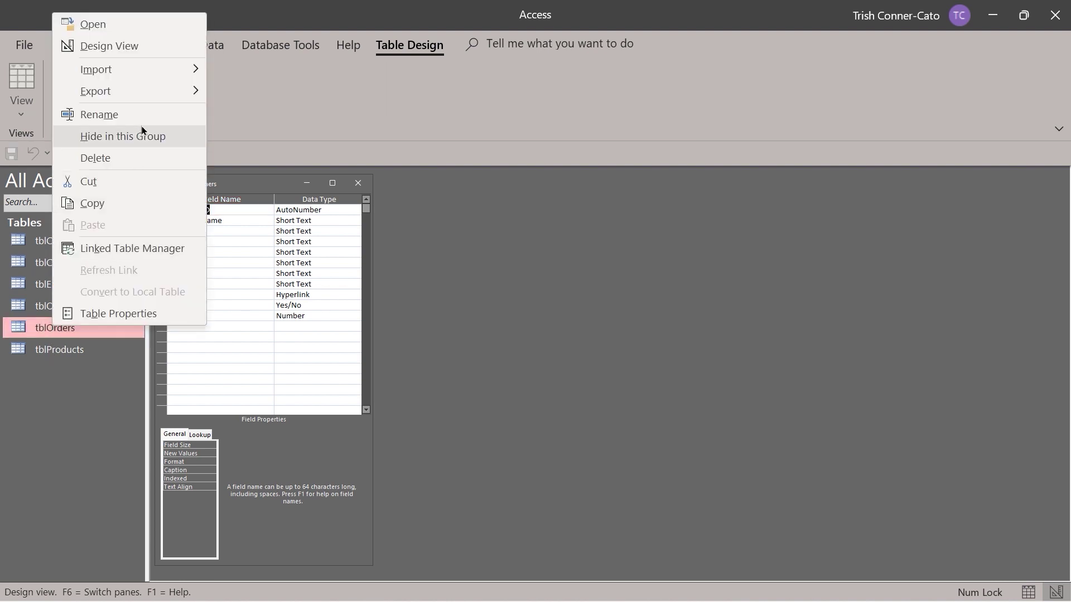
{"action": "left_click", "coordinate": [146, 46]}
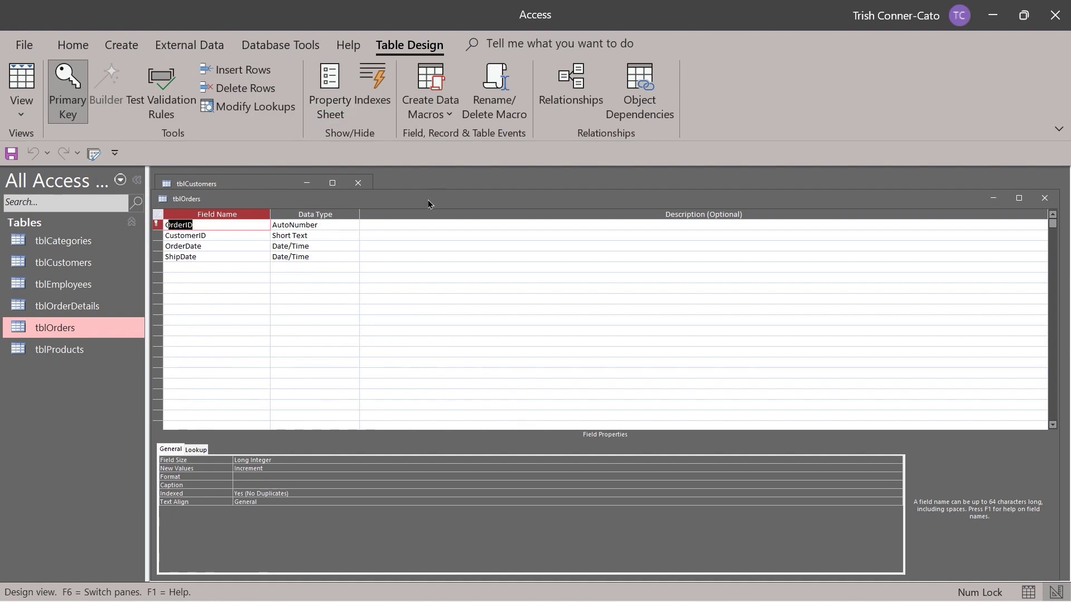
{"action": "left_click_drag", "start_coordinate": [428, 199], "coordinate": [329, 234]}
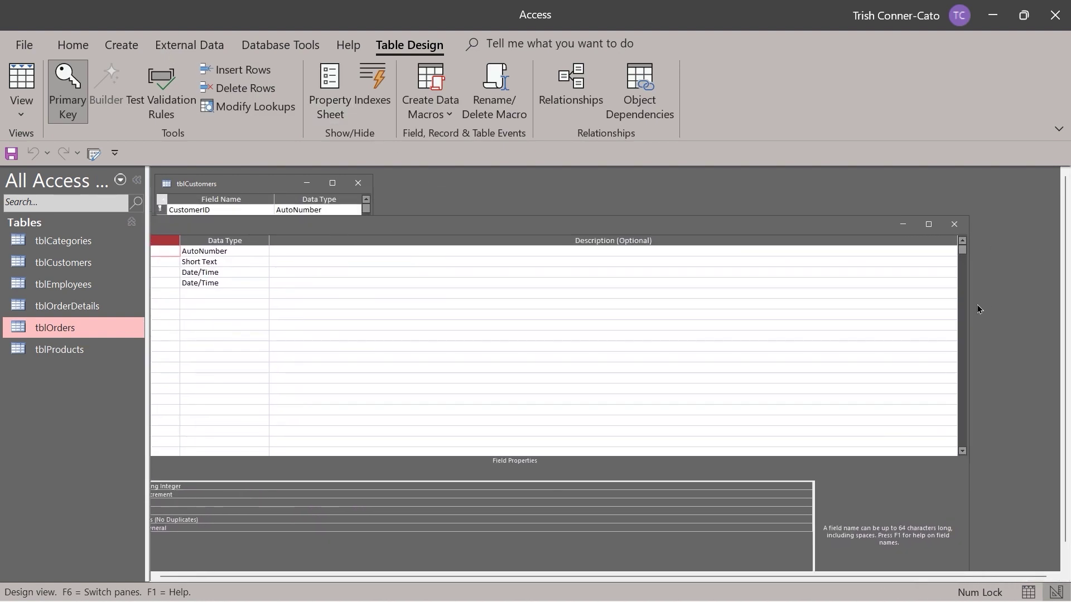
{"action": "left_click_drag", "start_coordinate": [968, 311], "coordinate": [635, 312]}
{"action": "left_click_drag", "start_coordinate": [392, 233], "coordinate": [701, 185]}
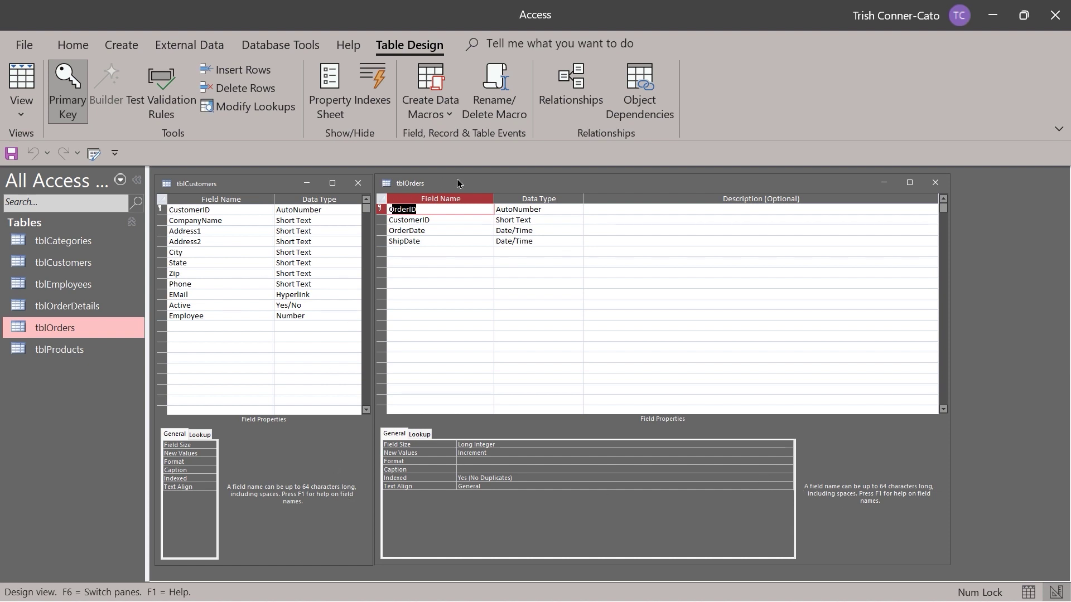
{"action": "left_click_drag", "start_coordinate": [508, 182], "coordinate": [612, 186]}
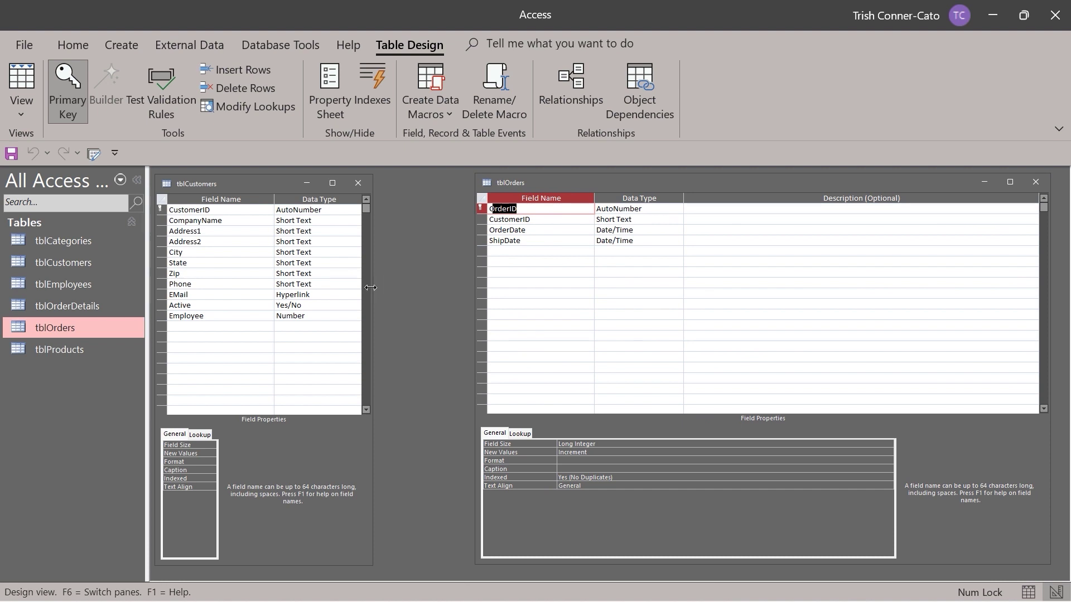
{"action": "left_click_drag", "start_coordinate": [370, 288], "coordinate": [469, 281]}
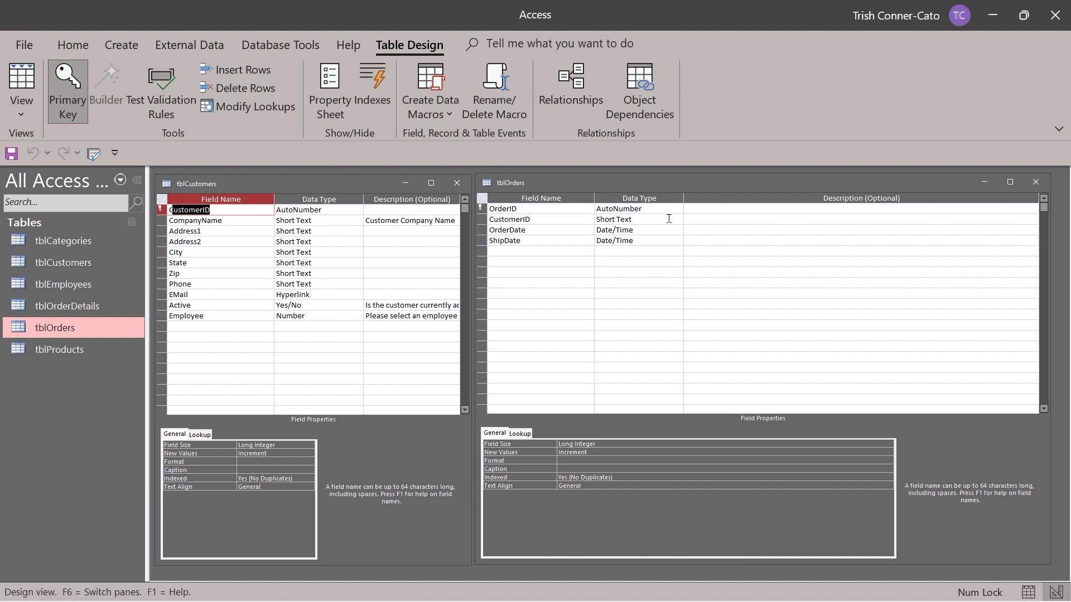
Step: Look at the CustomerID data in tblOrders in Datasheet View, and return the table to Design View
{"action": "right_click", "coordinate": [500, 185]}
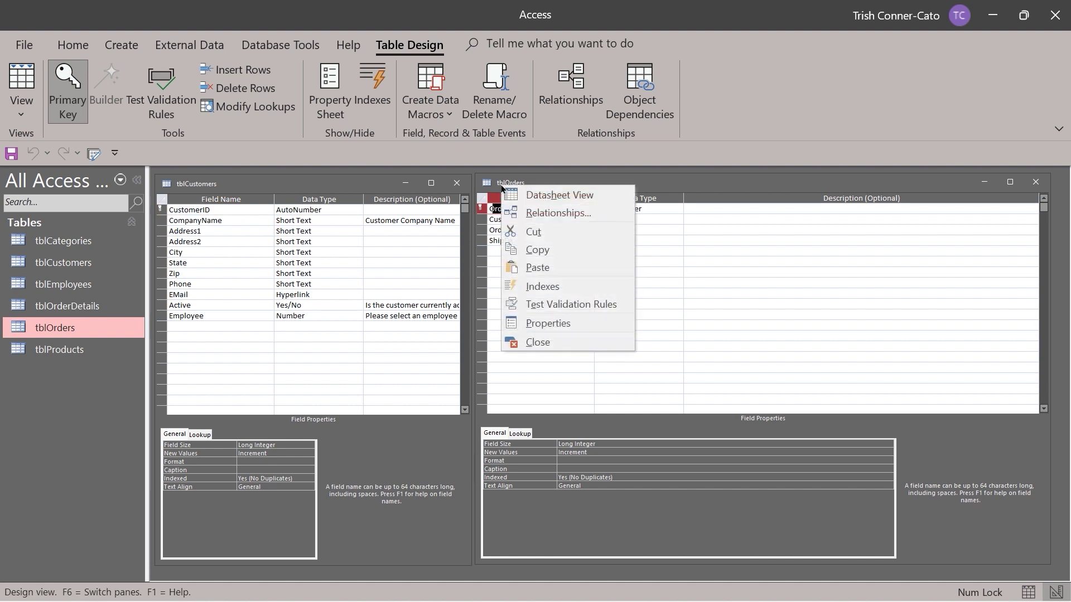
{"action": "left_click", "coordinate": [538, 196]}
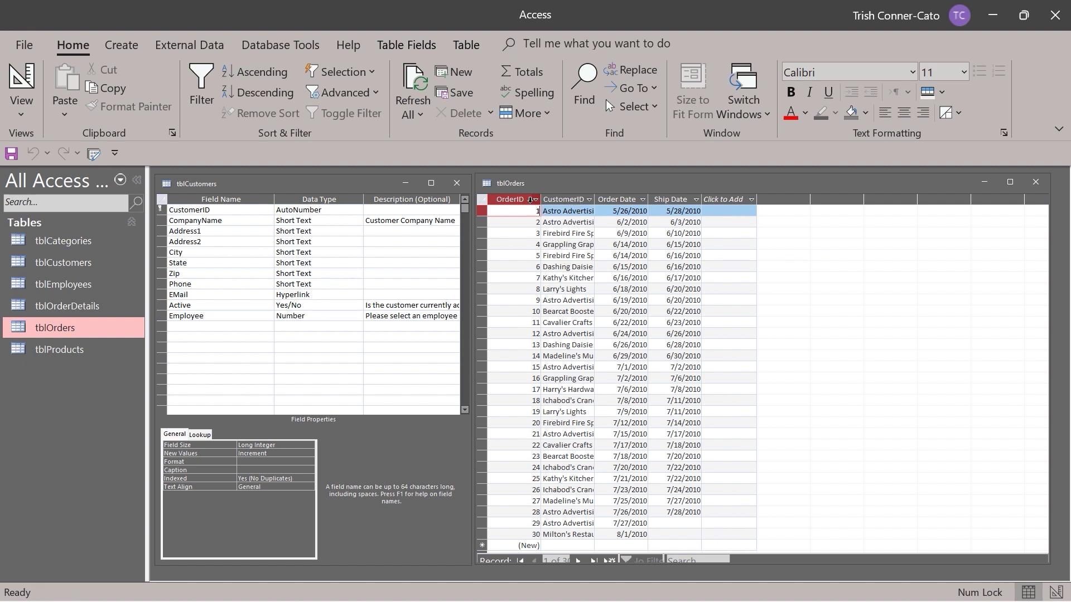
{"action": "right_click", "coordinate": [500, 188]}
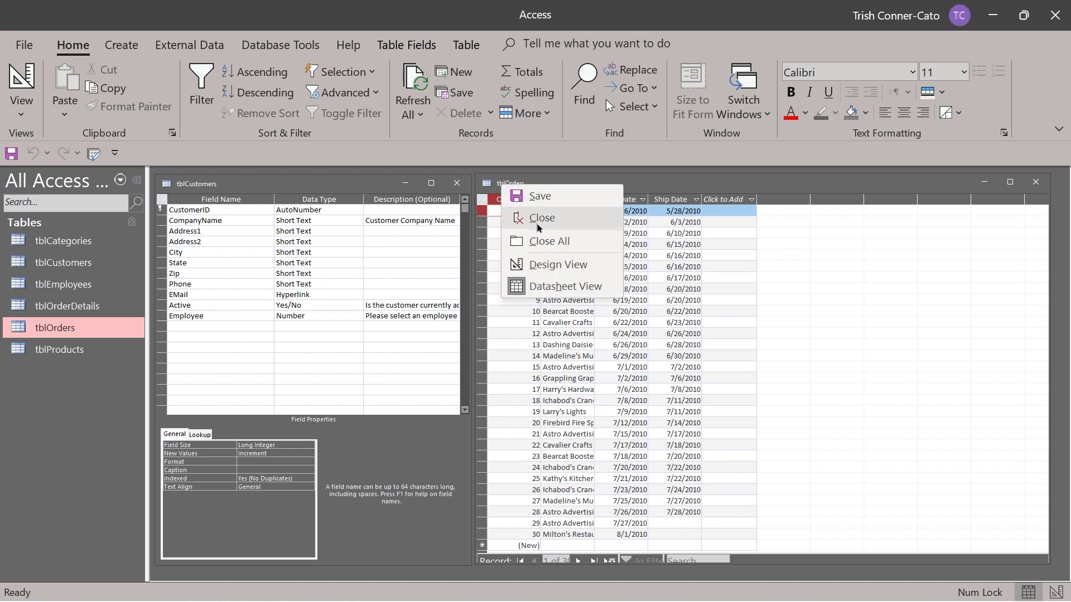
{"action": "left_click", "coordinate": [565, 267]}
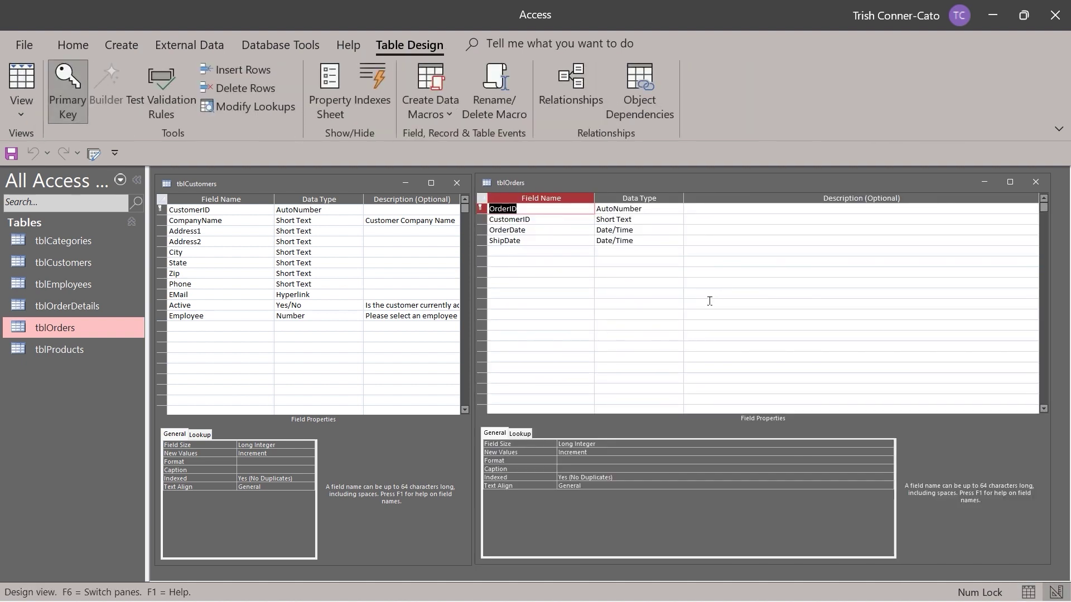
Step: Change the data type of CustomerID in tblOrders to Number
{"action": "left_click", "coordinate": [634, 219]}
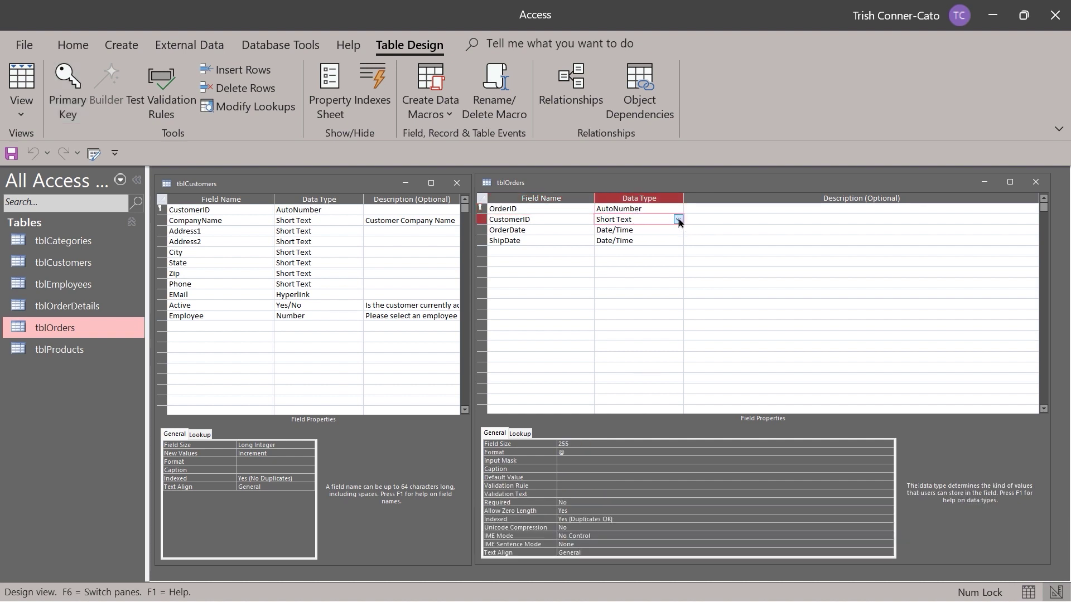
{"action": "left_click", "coordinate": [678, 220]}
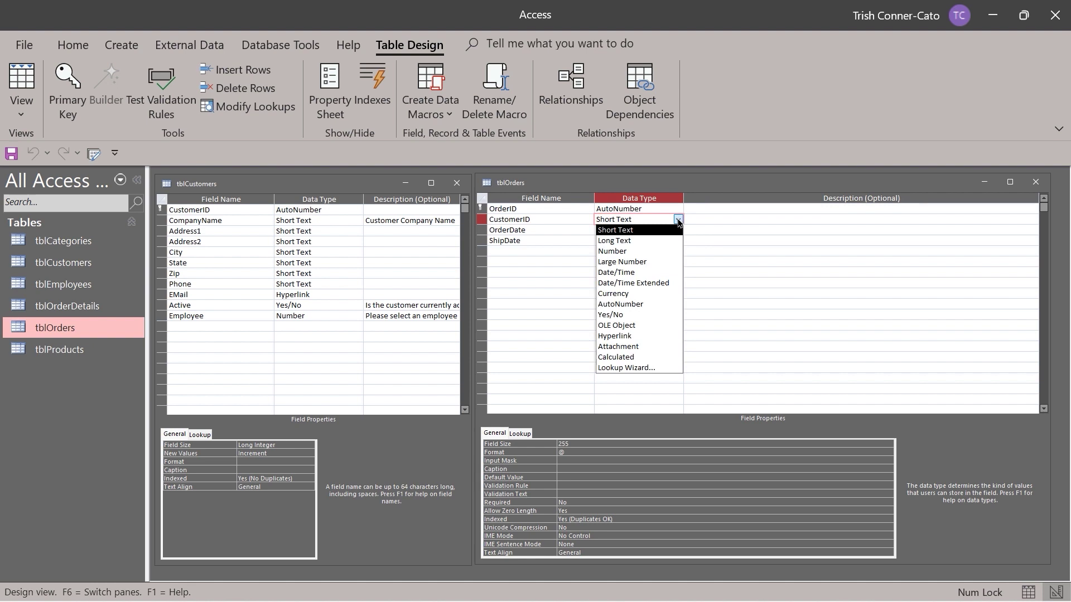
{"action": "left_click", "coordinate": [613, 251]}
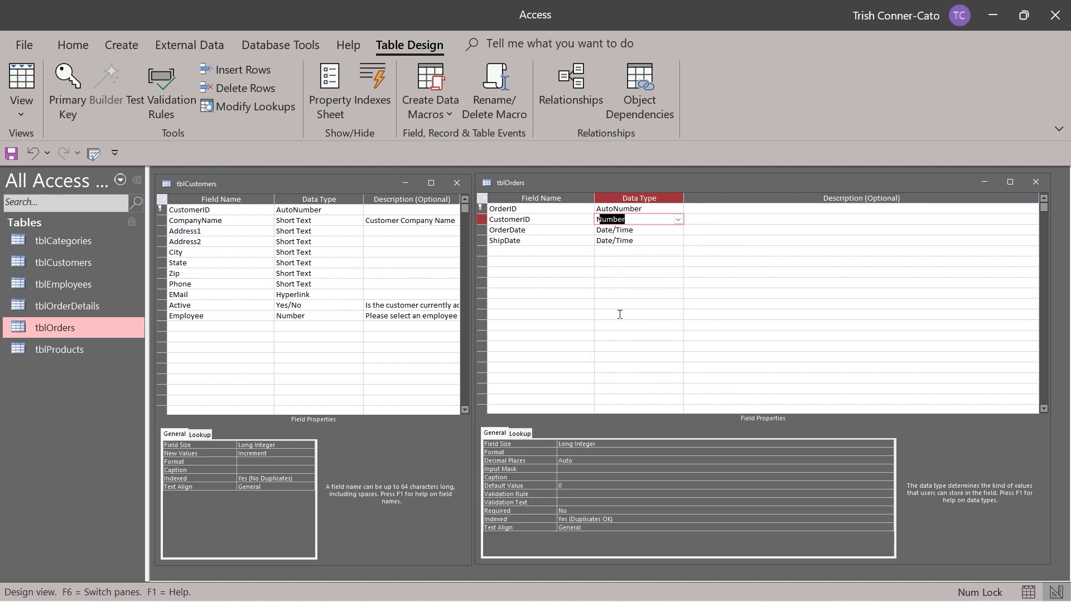
Step: Switch tblOrders to Datasheet View, saving the table and accepting the loss of data that cannot be converted
{"action": "right_click", "coordinate": [516, 183]}
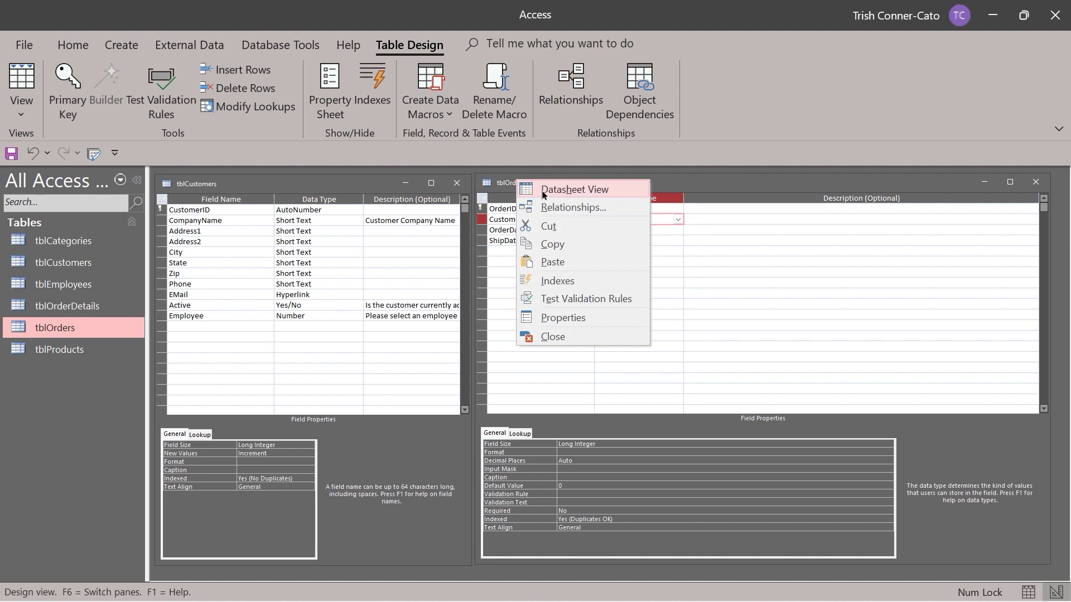
{"action": "left_click", "coordinate": [575, 190]}
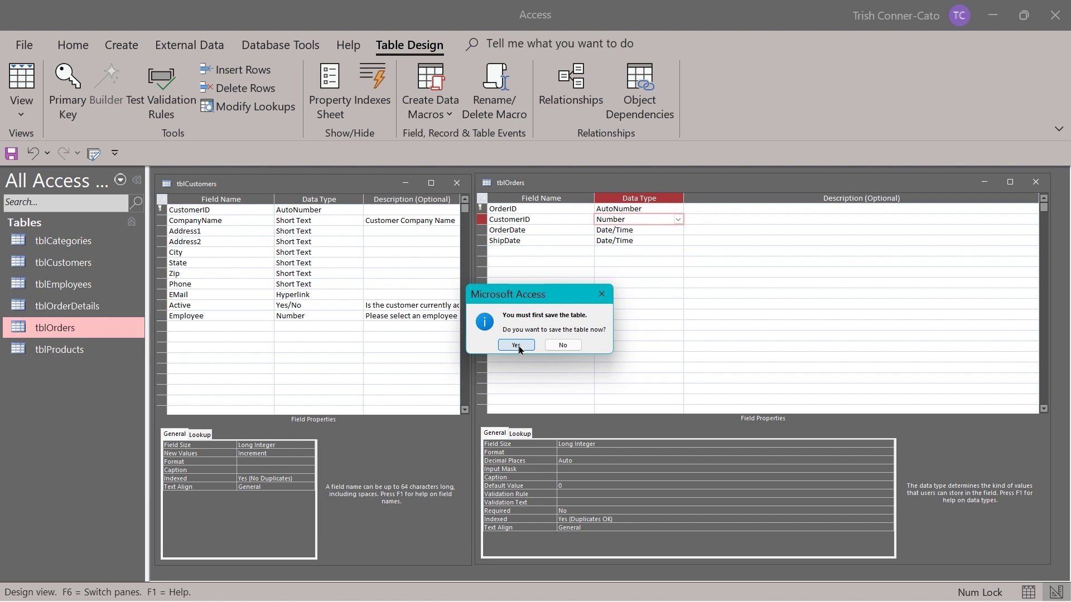
{"action": "left_click", "coordinate": [516, 345]}
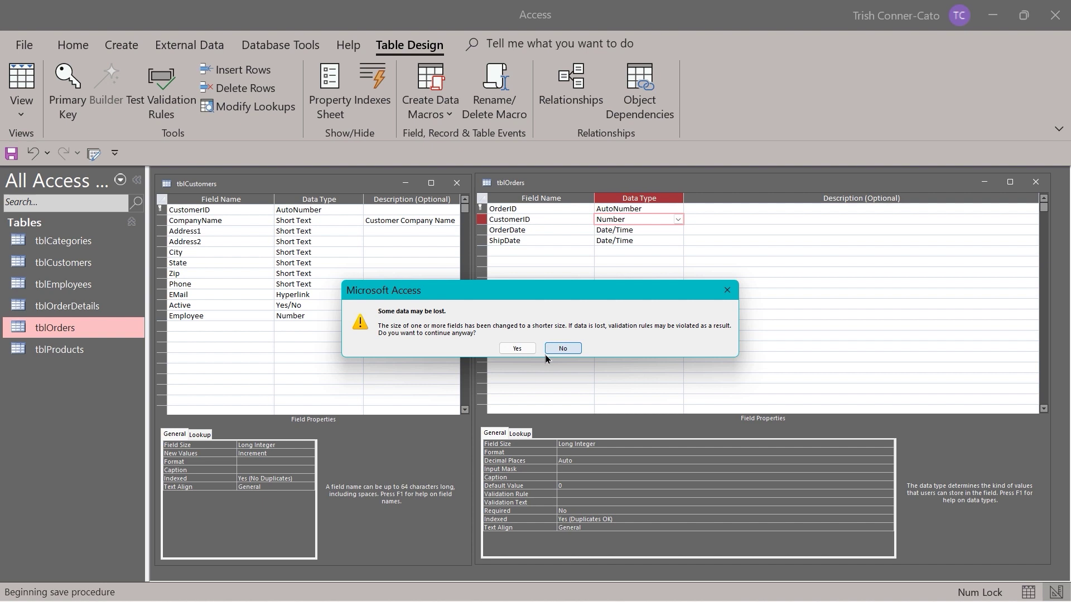
{"action": "left_click", "coordinate": [516, 349]}
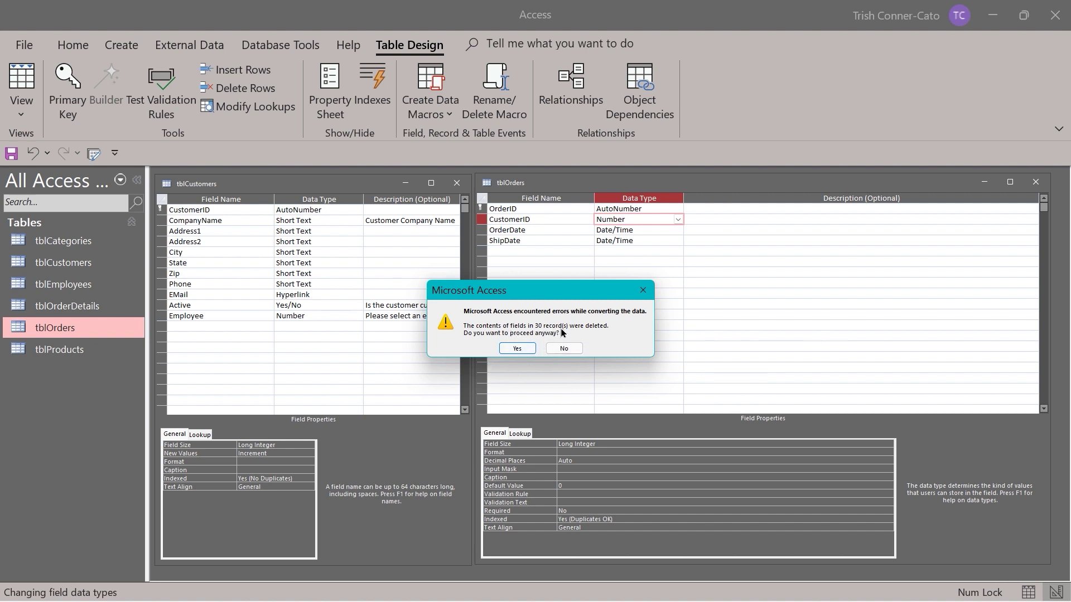
{"action": "left_click", "coordinate": [519, 349]}
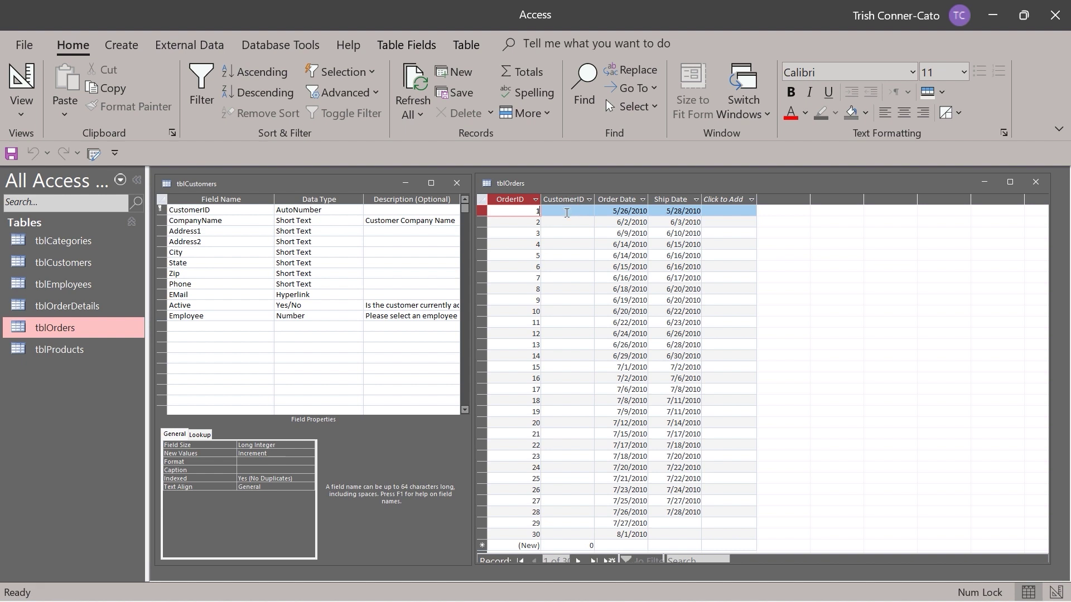
Step: Select the CustomerID cell of the first order and maximize the tblOrders datasheet window
{"action": "left_click", "coordinate": [567, 209]}
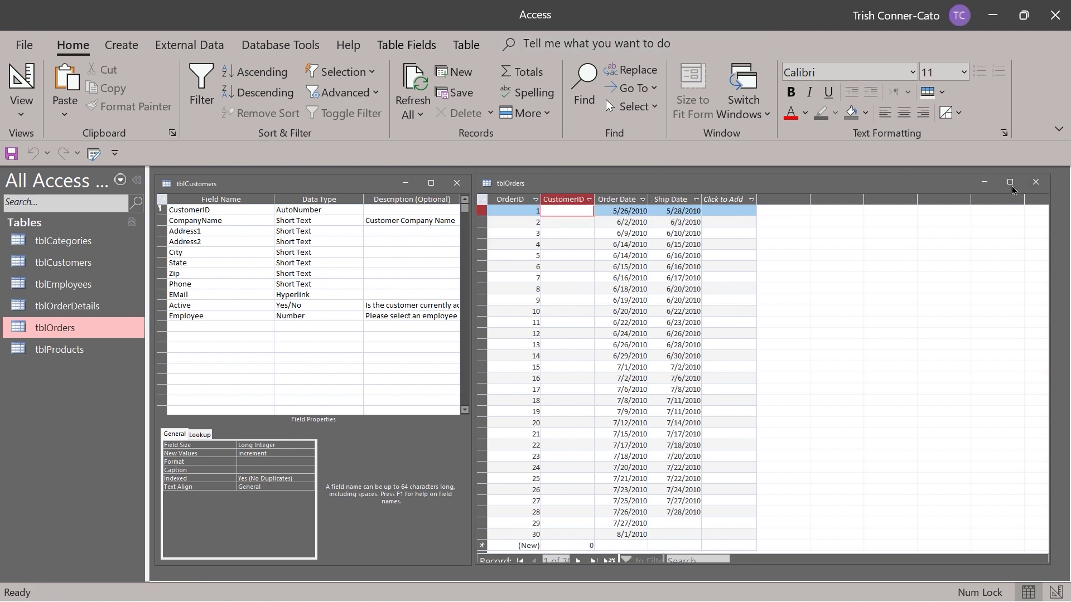
{"action": "mouse_move", "coordinate": [1014, 189]}
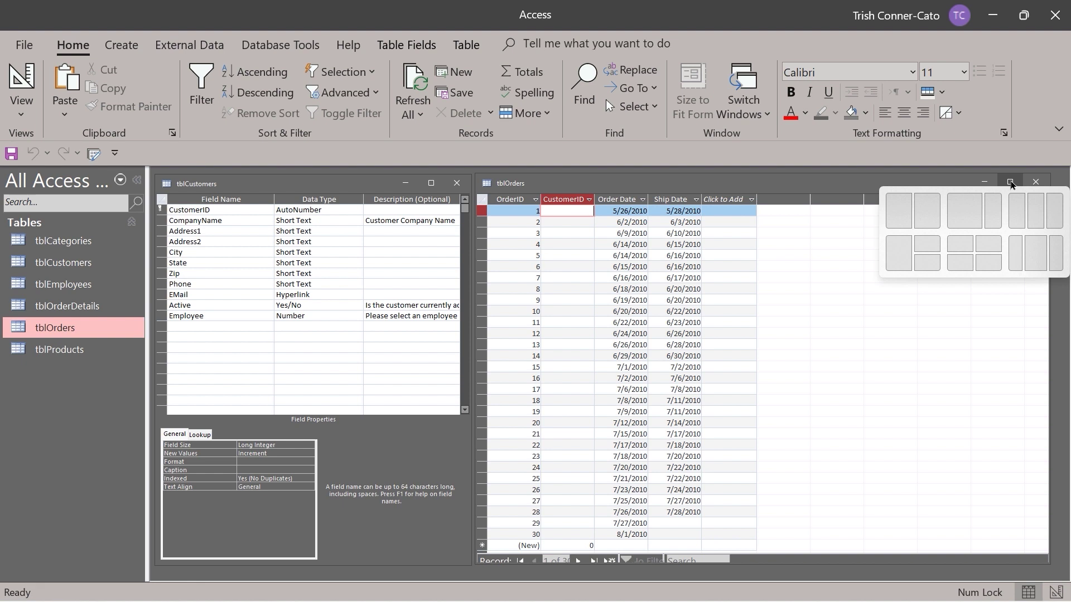
{"action": "left_click", "coordinate": [1011, 182]}
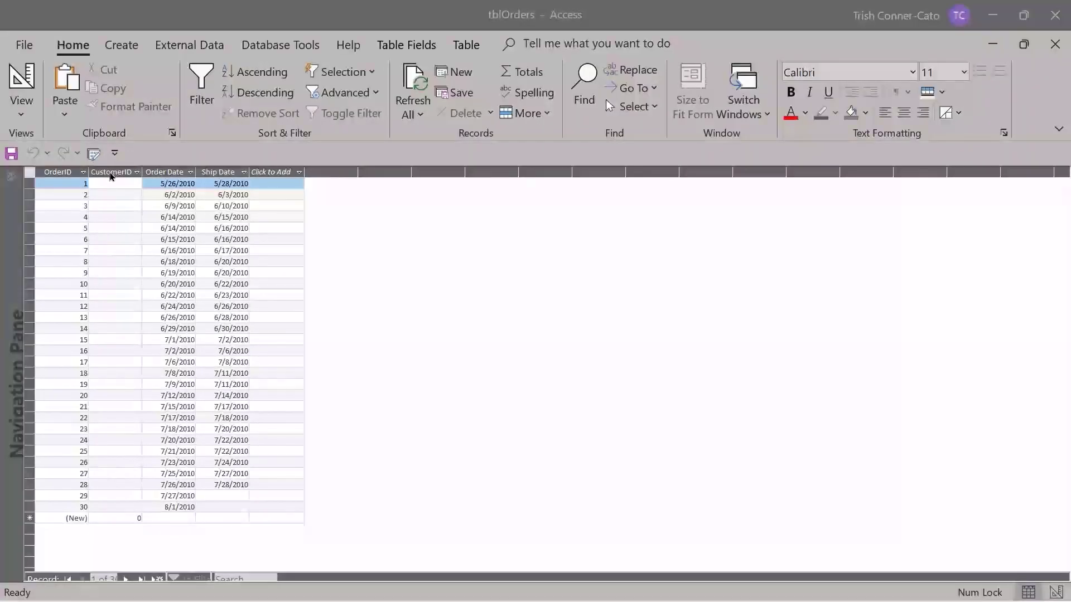
Step: Enter the numeric CustomerID for every order in tblOrders, starting with 1, 1, 6, 7, 6, 4, 11 and 12 for orders 1 to 8
{"action": "left_click", "coordinate": [113, 184]}
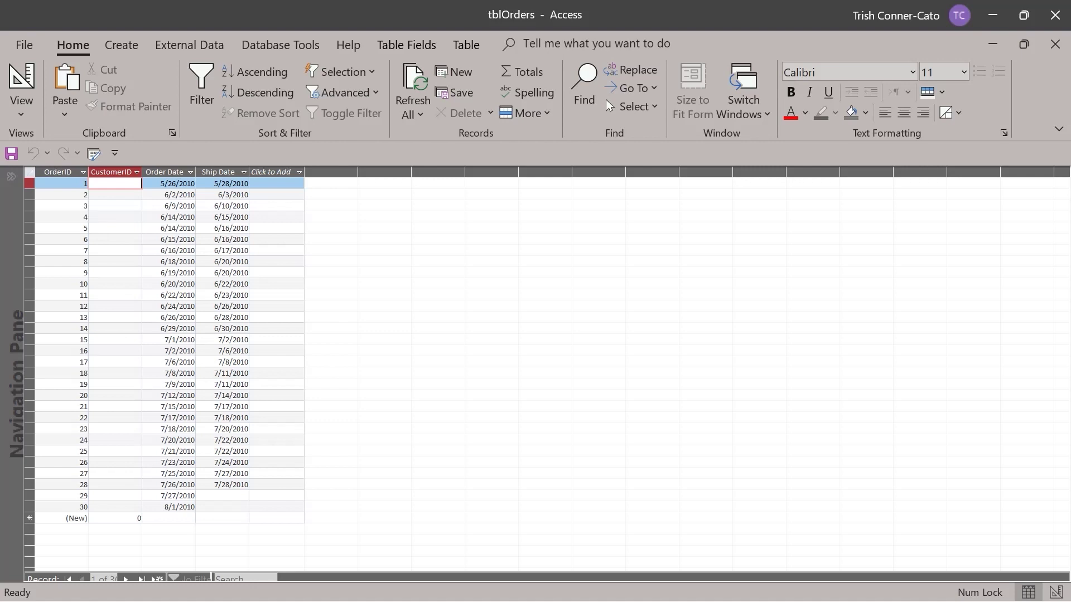
{"action": "type", "text": "1"}
{"action": "key", "text": "Down"}
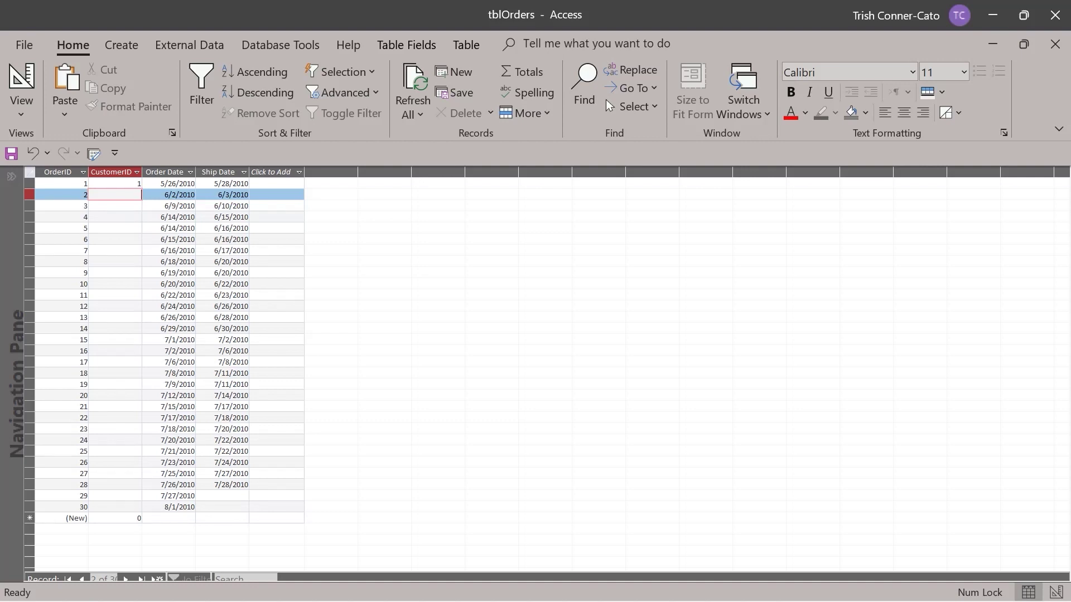
{"action": "key", "text": "Down"}
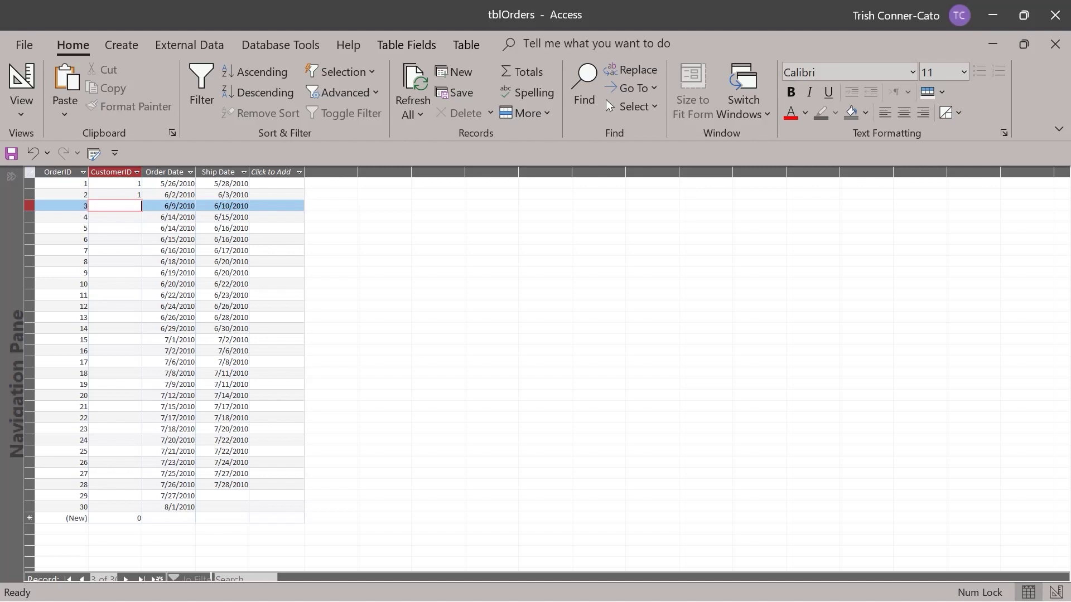
{"action": "key", "text": "Down"}
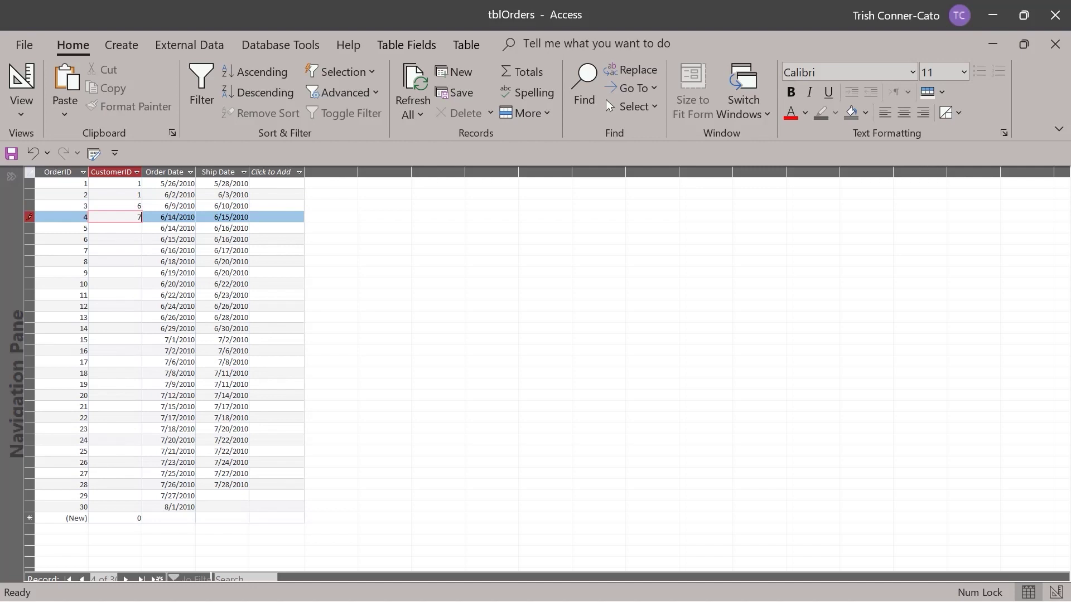
{"action": "key", "text": "Down"}
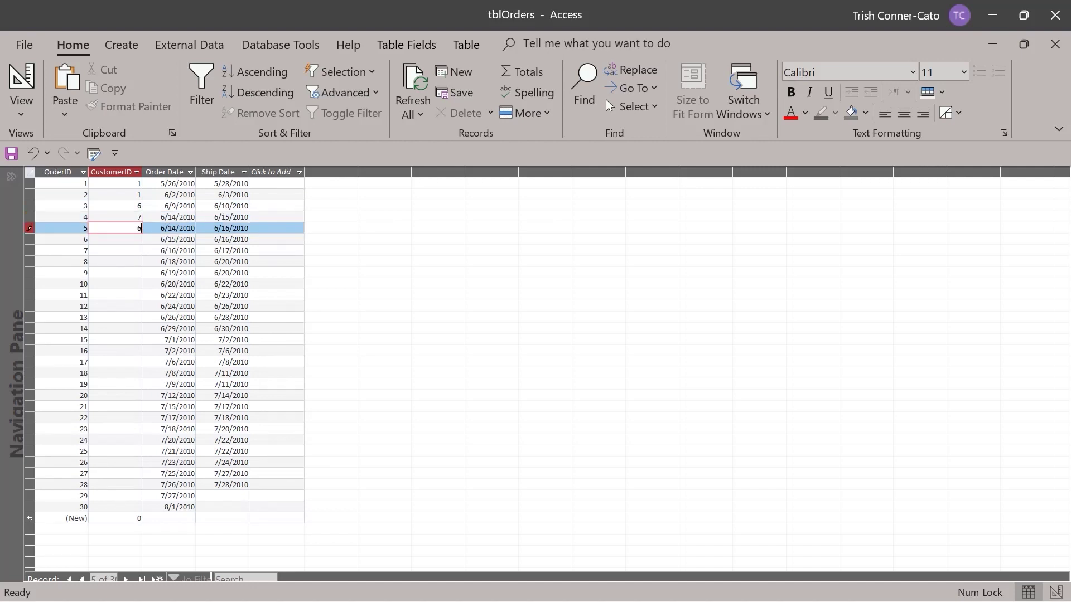
{"action": "key", "text": "Down"}
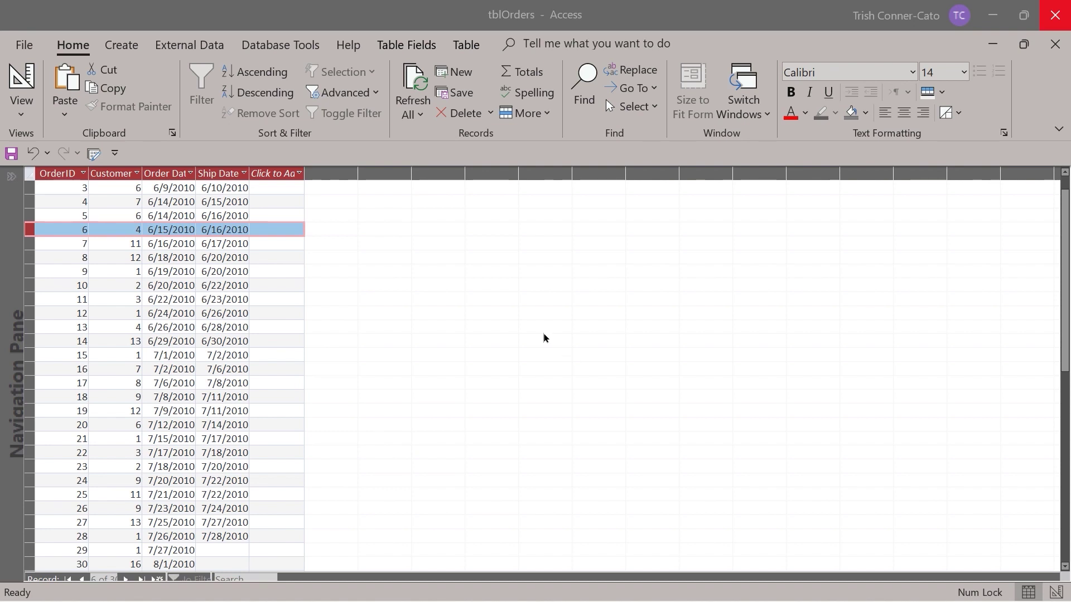
{"action": "scroll", "coordinate": [523, 319], "scroll_direction": "up", "scroll_amount": 1}
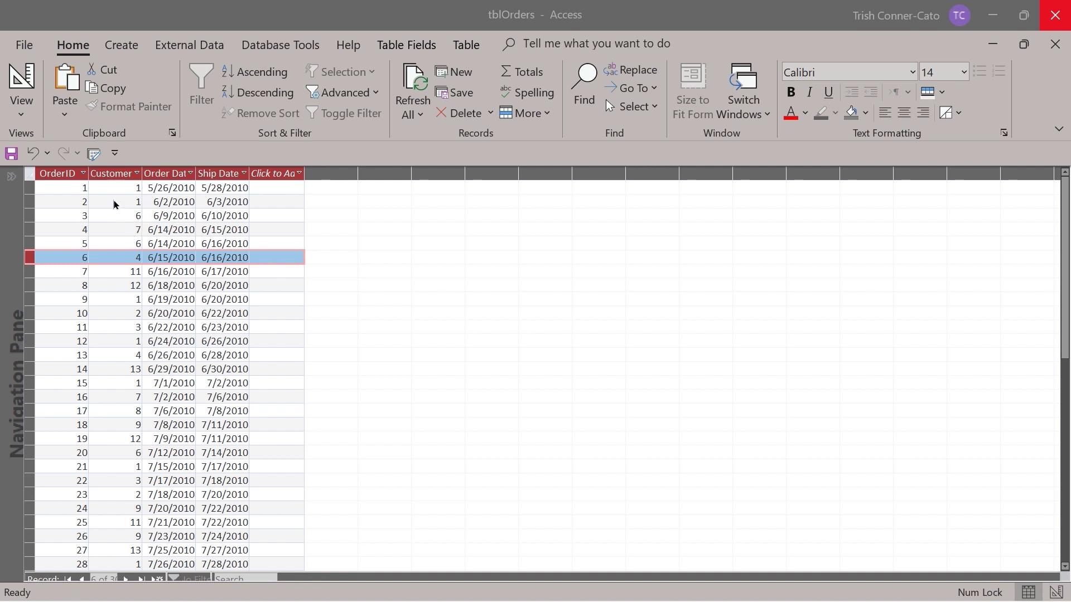
Step: Restore the tblOrders window size, switch the table to Design View and start the Lookup Wizard for the CustomerID field
{"action": "left_click", "coordinate": [1025, 45]}
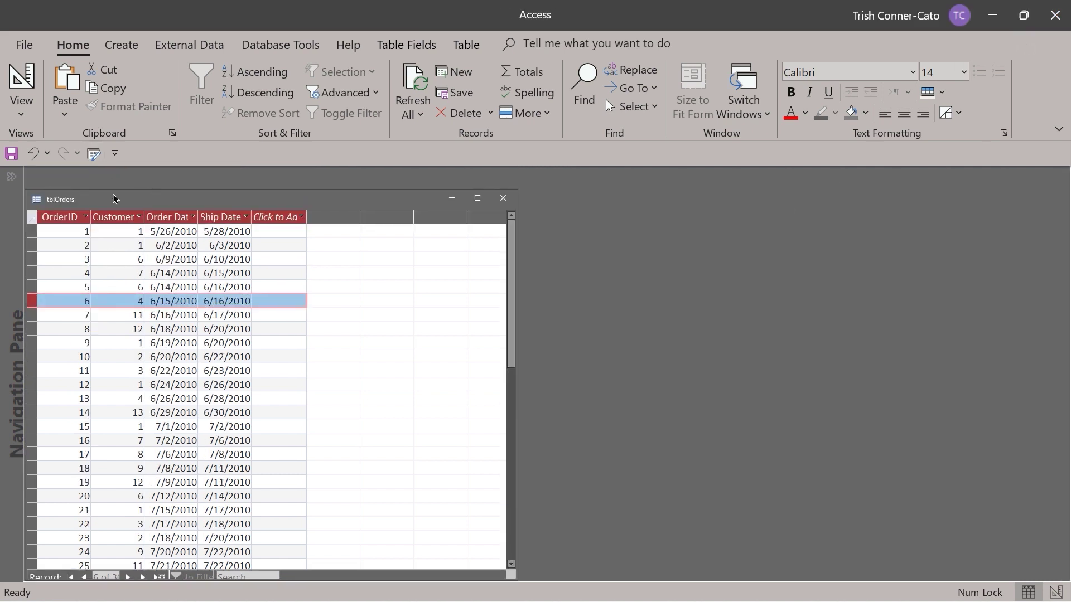
{"action": "right_click", "coordinate": [72, 201]}
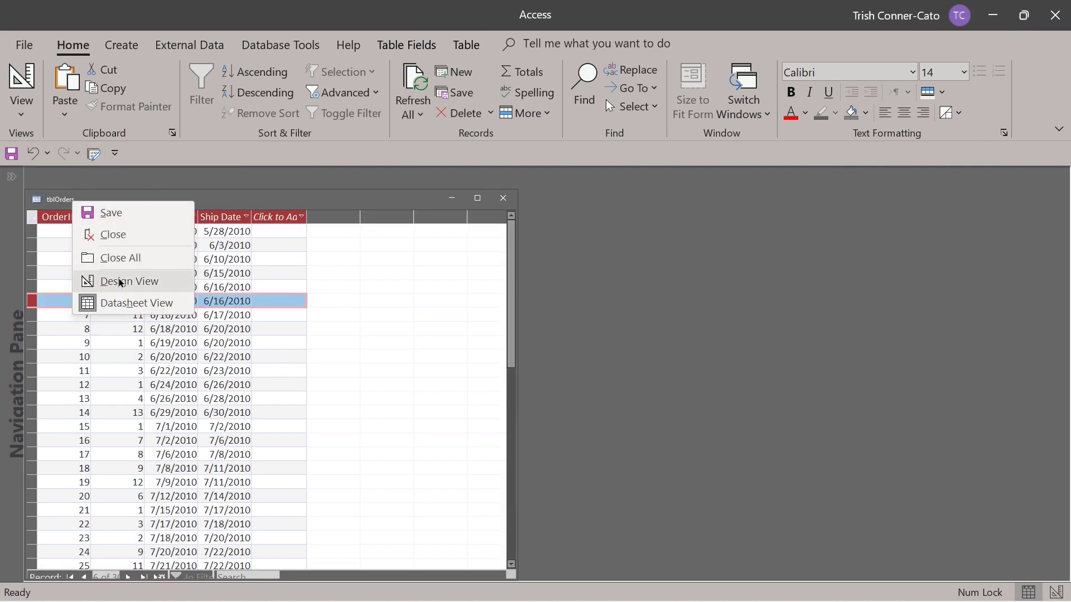
{"action": "left_click", "coordinate": [120, 282]}
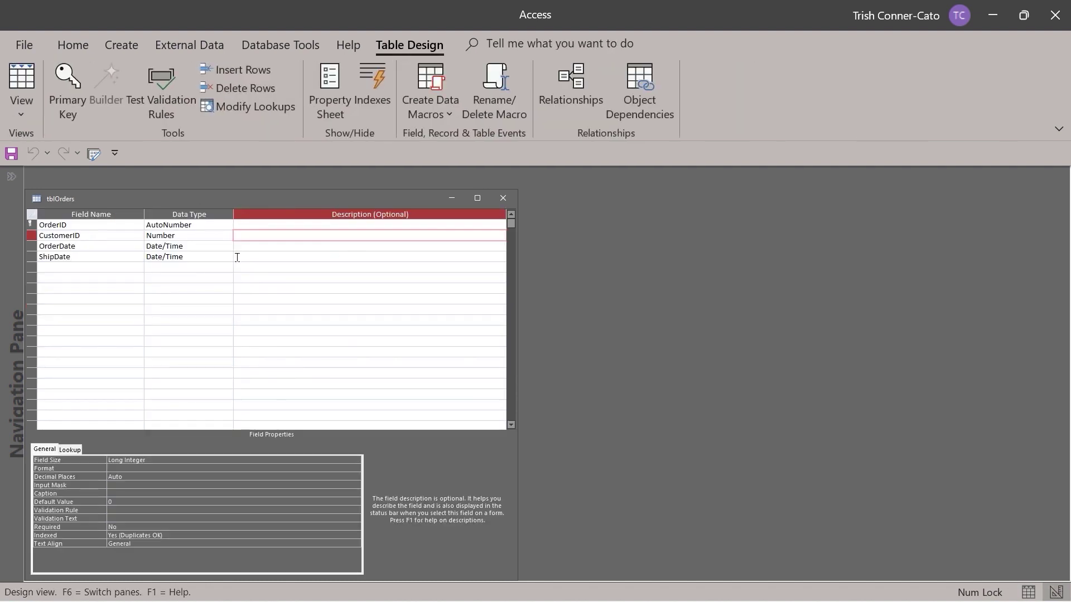
{"action": "left_click", "coordinate": [184, 234]}
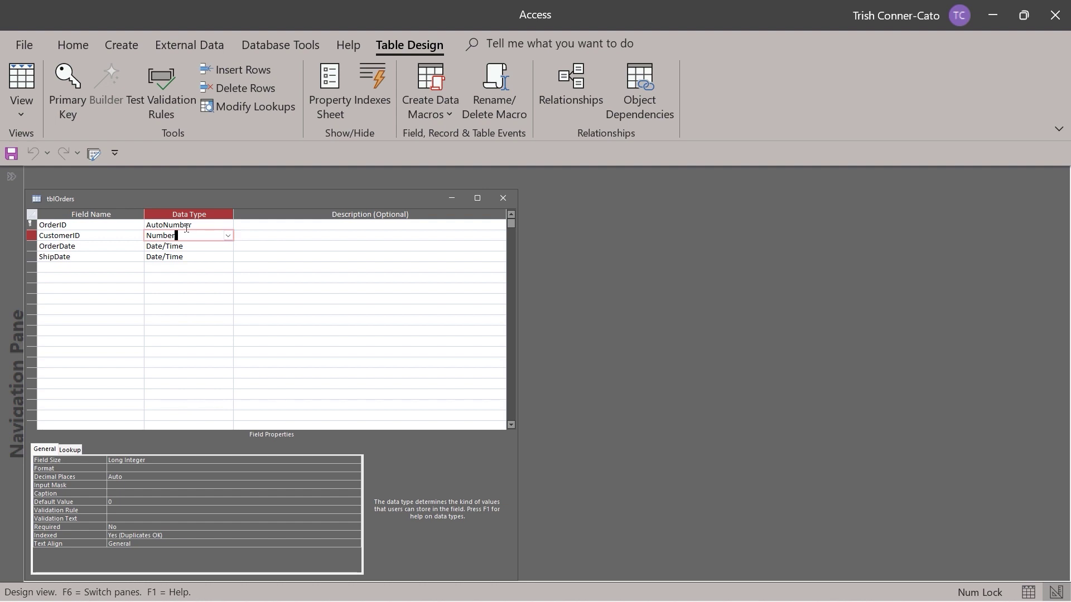
{"action": "left_click", "coordinate": [228, 237]}
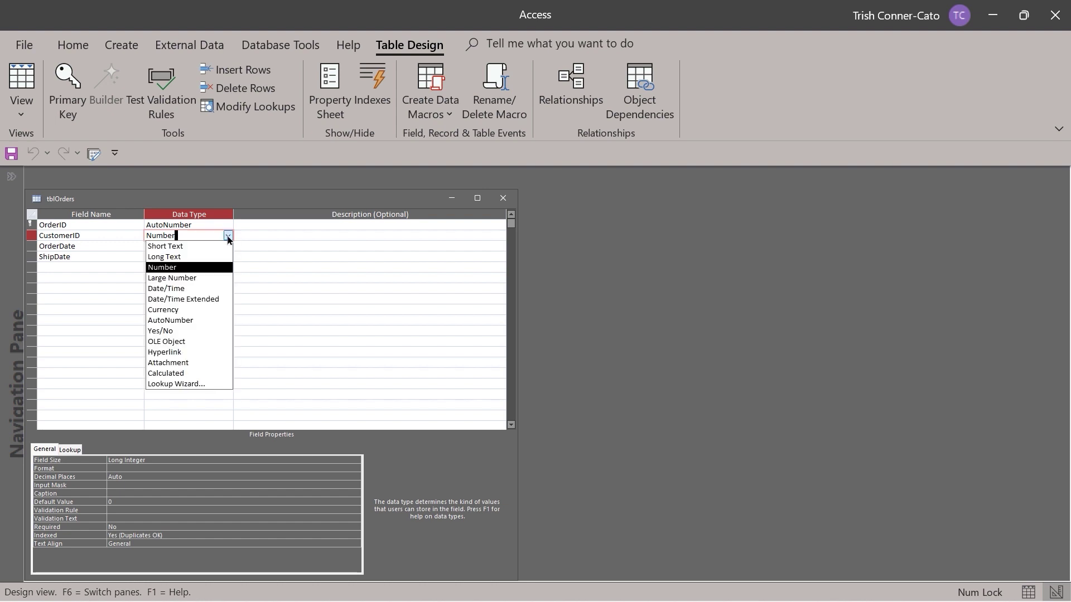
{"action": "left_click", "coordinate": [200, 385]}
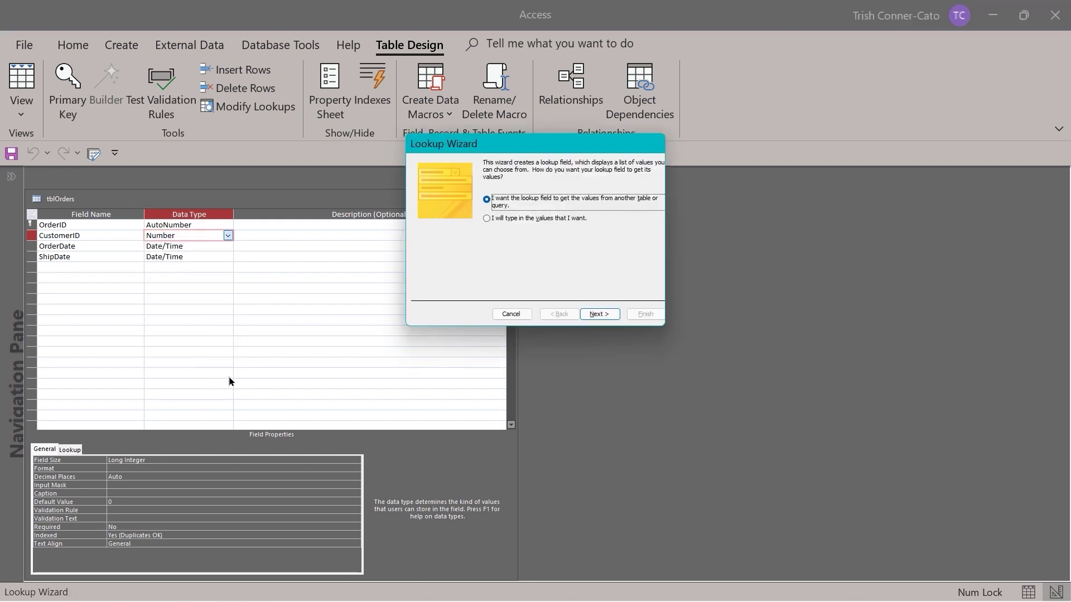
Step: Have the lookup get its values from the CustomerID and CompanyName fields of tblCustomers
{"action": "left_click", "coordinate": [600, 315]}
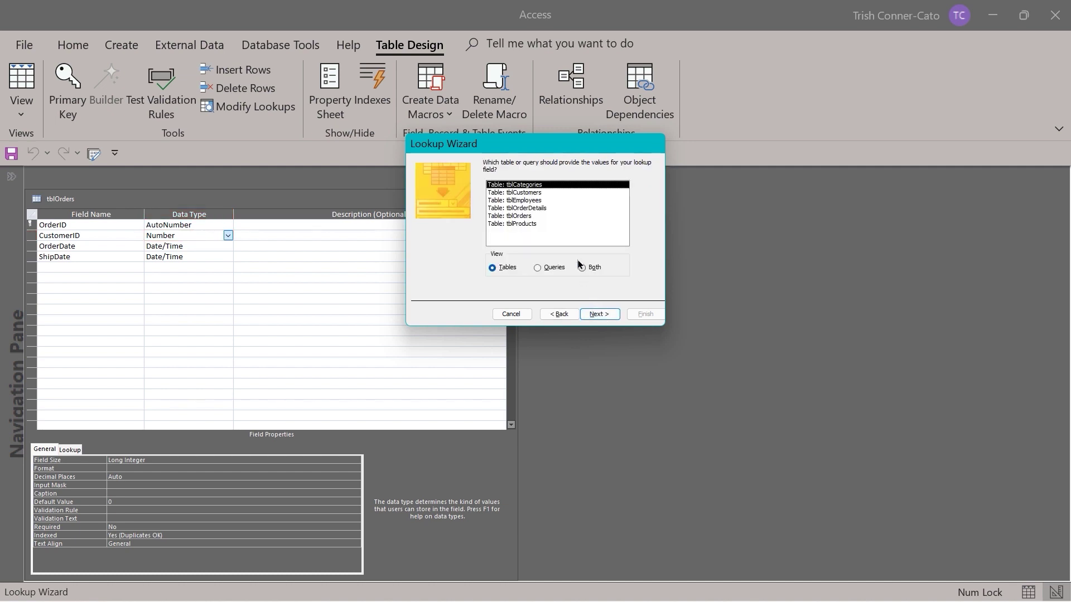
{"action": "left_click", "coordinate": [510, 193]}
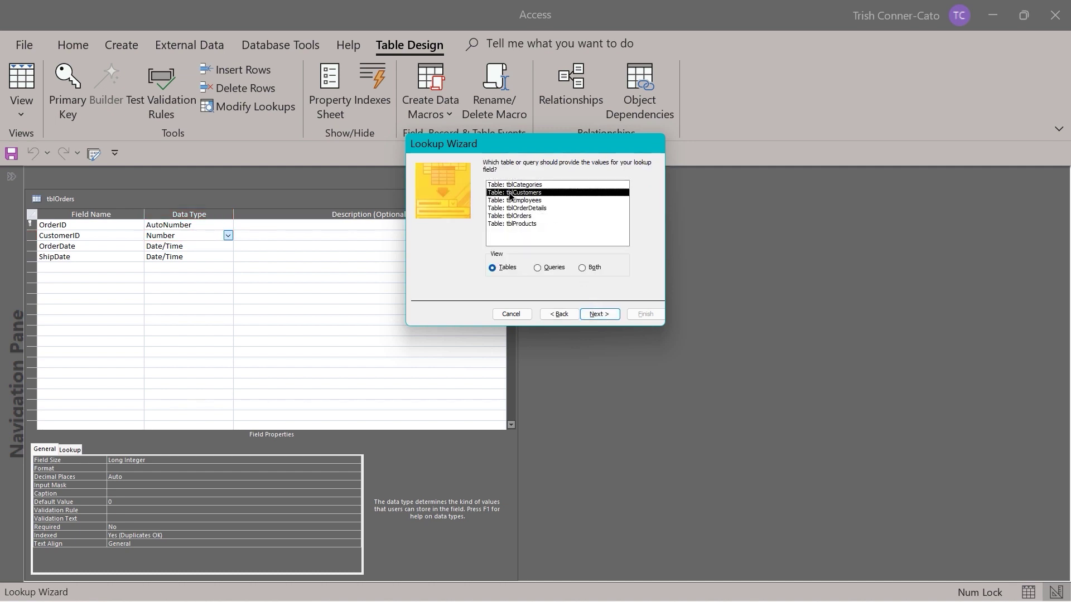
{"action": "left_click", "coordinate": [594, 316]}
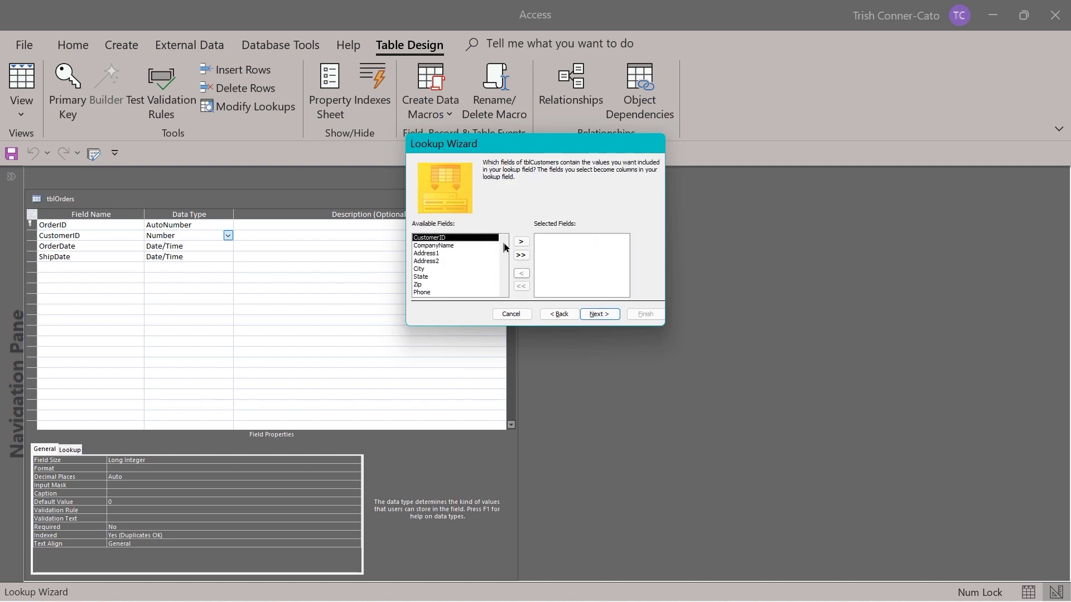
{"action": "double_click", "coordinate": [437, 241]}
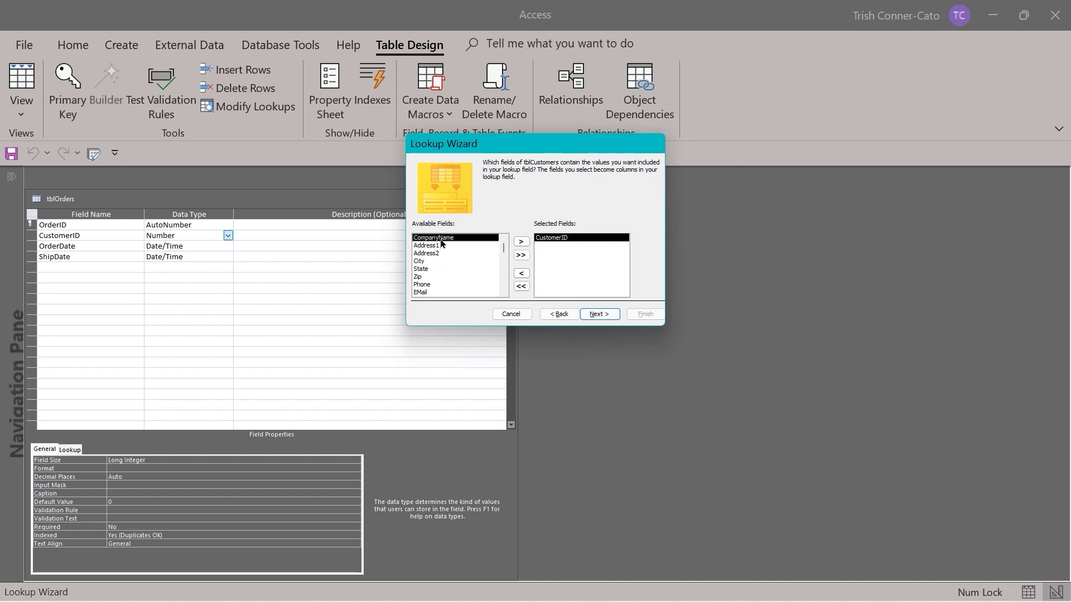
{"action": "double_click", "coordinate": [440, 241]}
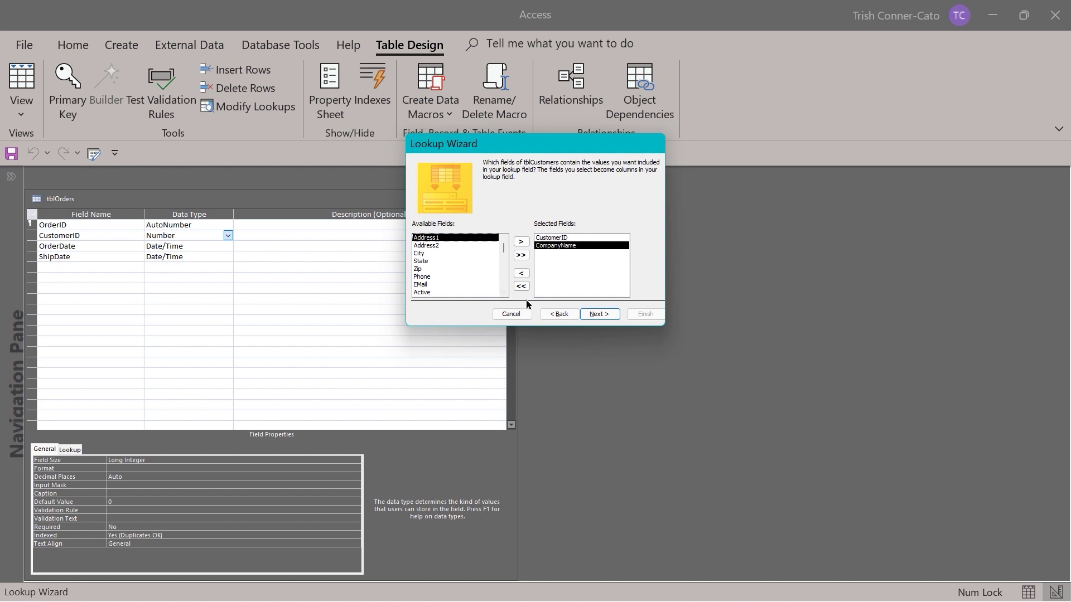
{"action": "left_click", "coordinate": [594, 315]}
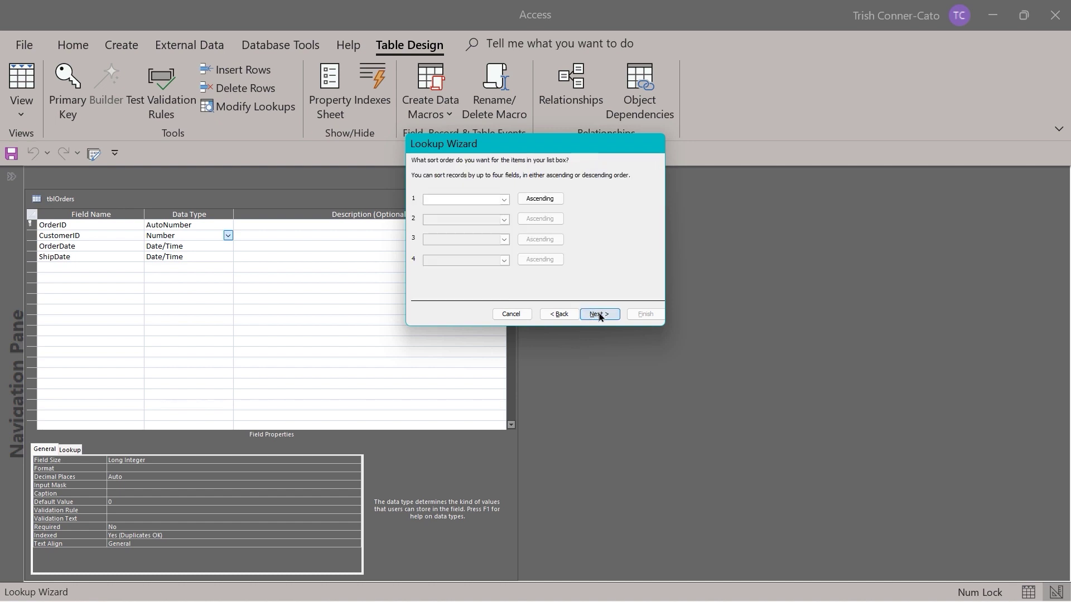
Step: Leave the lookup list without a sort order and widen its Company Name column to fit the names, keeping the key column hidden
{"action": "left_click", "coordinate": [598, 314]}
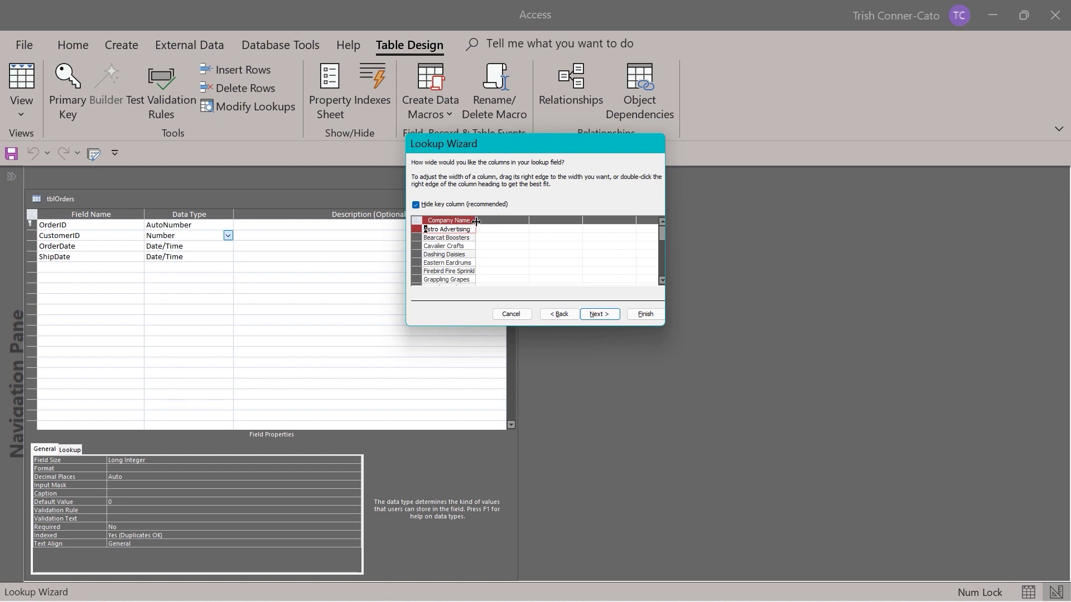
{"action": "left_click_drag", "start_coordinate": [475, 220], "coordinate": [505, 221]}
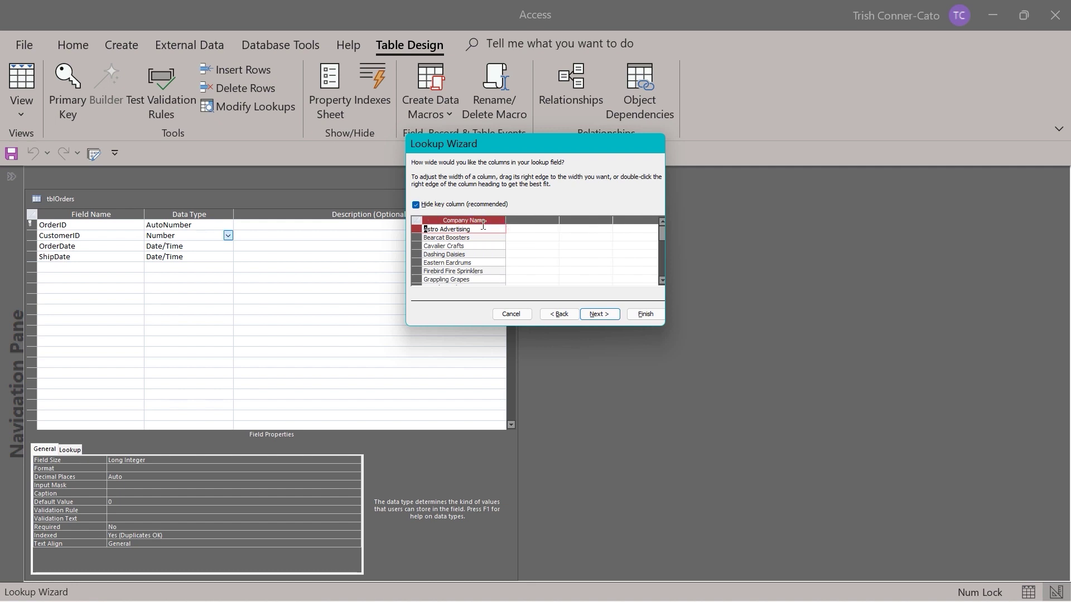
{"action": "scroll", "coordinate": [488, 240], "scroll_direction": "down", "scroll_amount": 4}
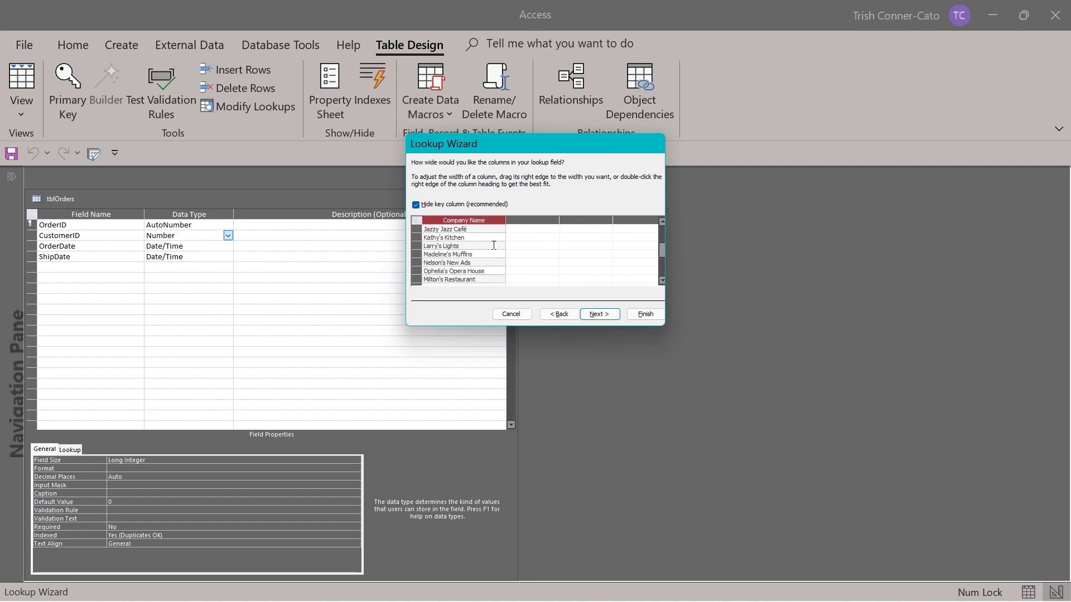
{"action": "scroll", "coordinate": [492, 247], "scroll_direction": "up", "scroll_amount": 4}
{"action": "left_click_drag", "start_coordinate": [505, 222], "coordinate": [493, 225]}
{"action": "scroll", "coordinate": [513, 244], "scroll_direction": "down", "scroll_amount": 4}
{"action": "scroll", "coordinate": [513, 244], "scroll_direction": "up", "scroll_amount": 4}
Step: Finish the Lookup Wizard with the label CustomerID and without data integrity, saving the table
{"action": "left_click", "coordinate": [592, 314]}
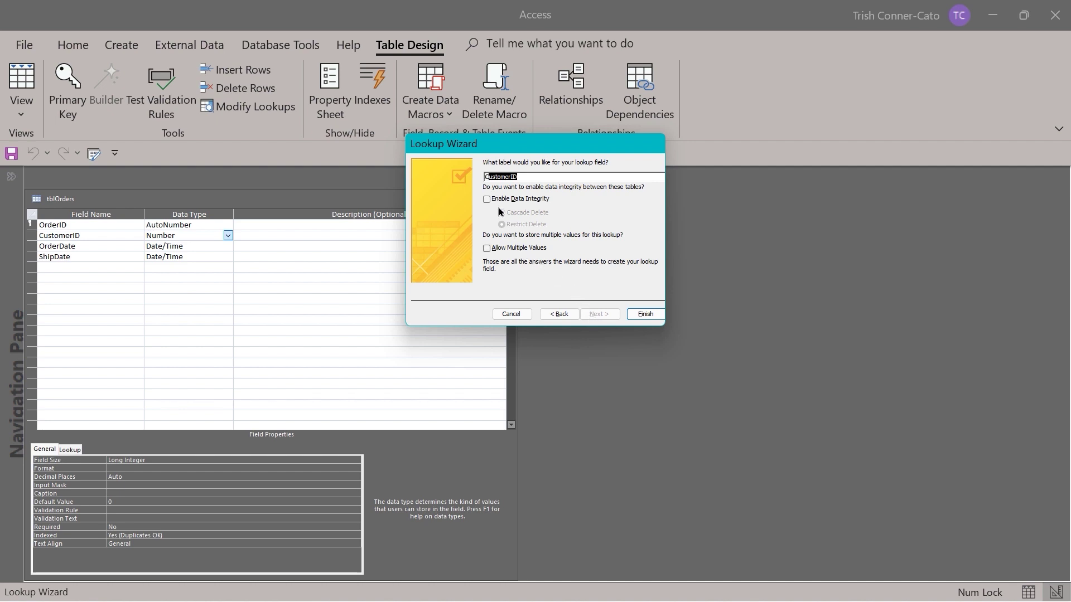
{"action": "left_click", "coordinate": [645, 315]}
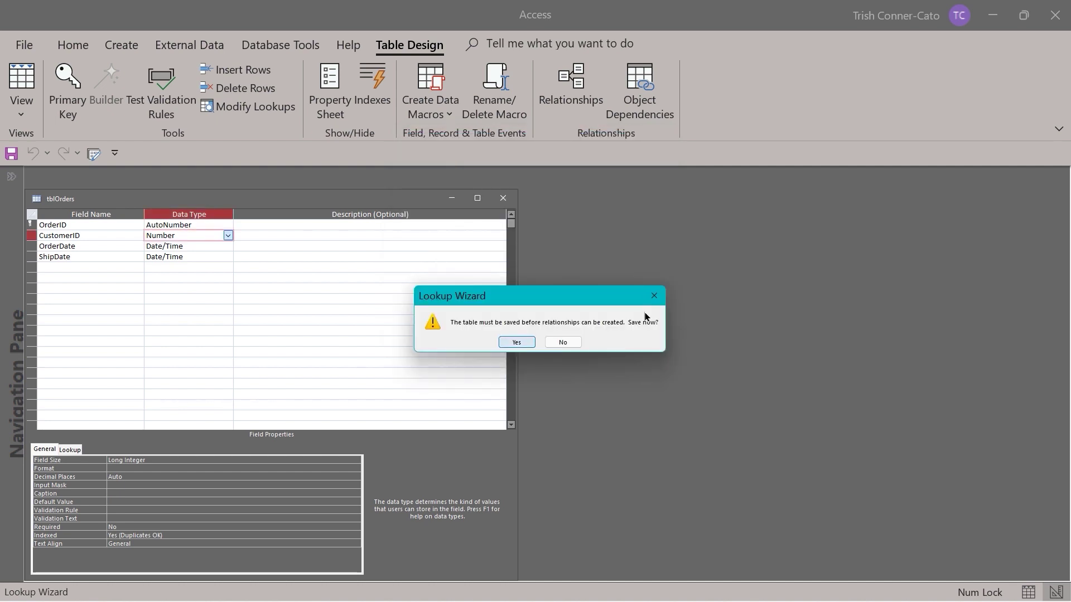
{"action": "left_click", "coordinate": [513, 342]}
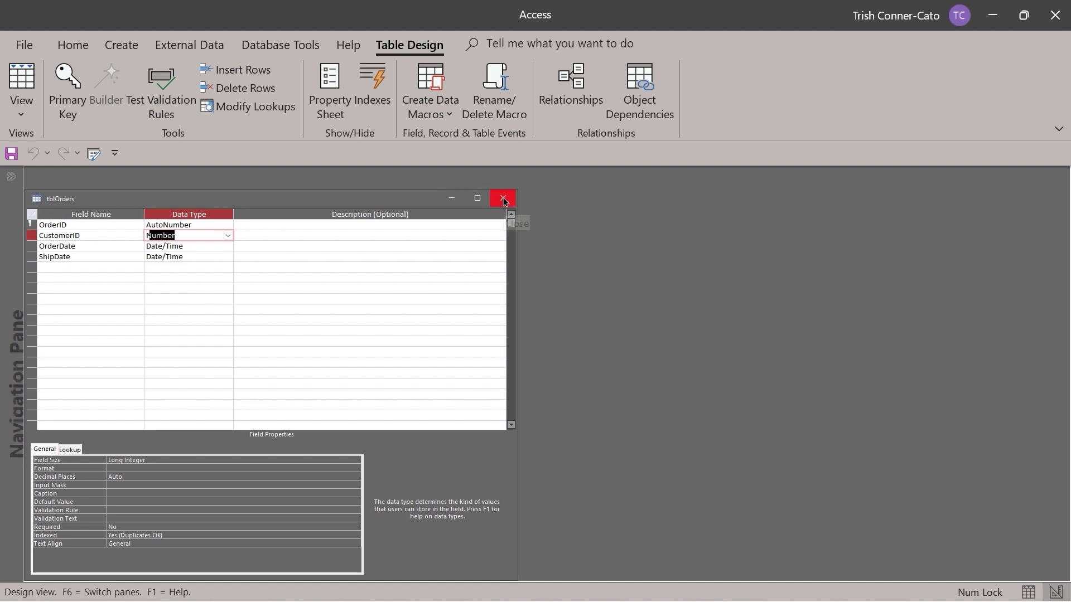
Step: Switch tblOrders to Datasheet View and fit the CustomerID column width to the company names
{"action": "right_click", "coordinate": [64, 204]}
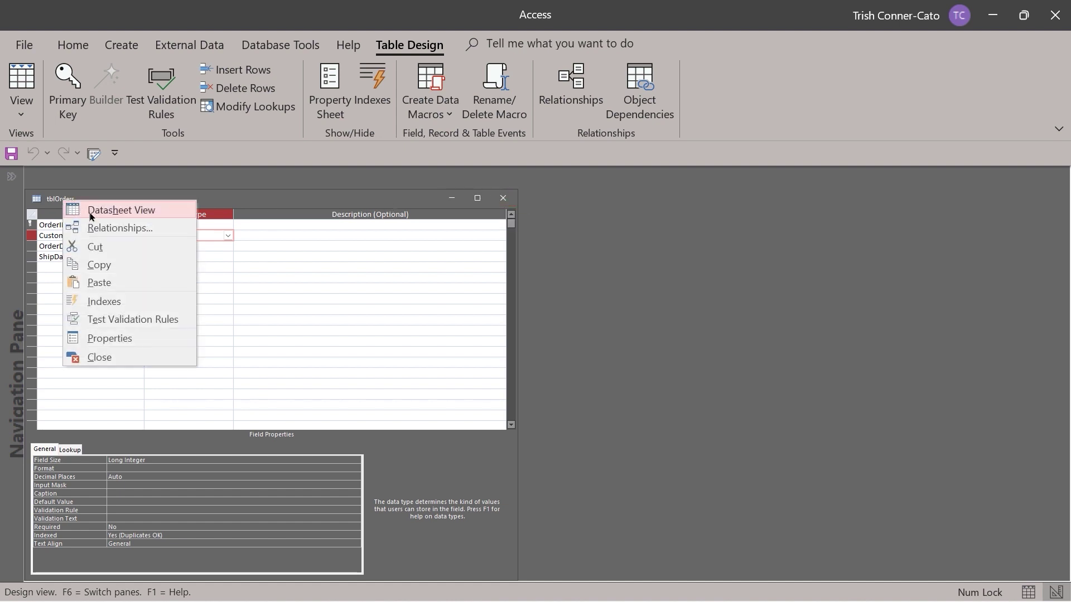
{"action": "left_click", "coordinate": [100, 218]}
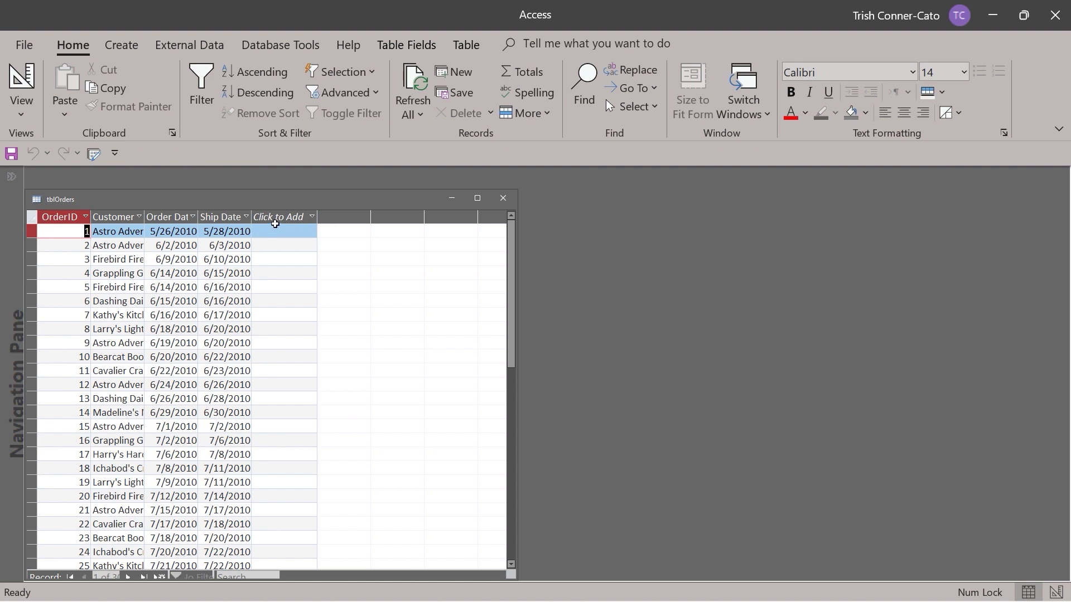
{"action": "left_click_drag", "start_coordinate": [145, 222], "coordinate": [166, 221]}
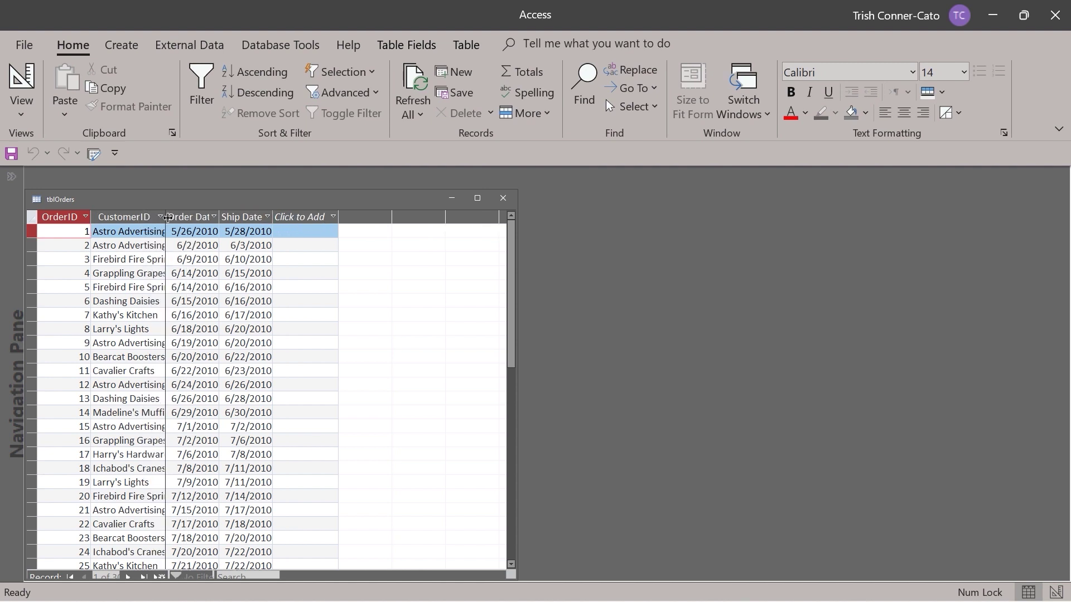
{"action": "double_click", "coordinate": [170, 217]}
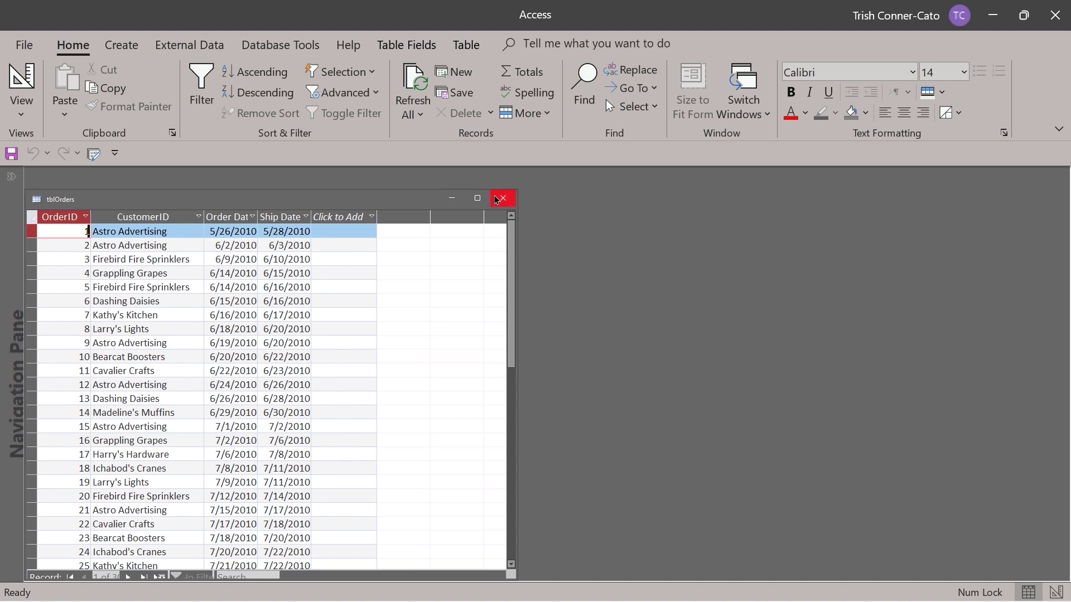
Step: Close tblOrders and save its layout changes
{"action": "mouse_move", "coordinate": [485, 205]}
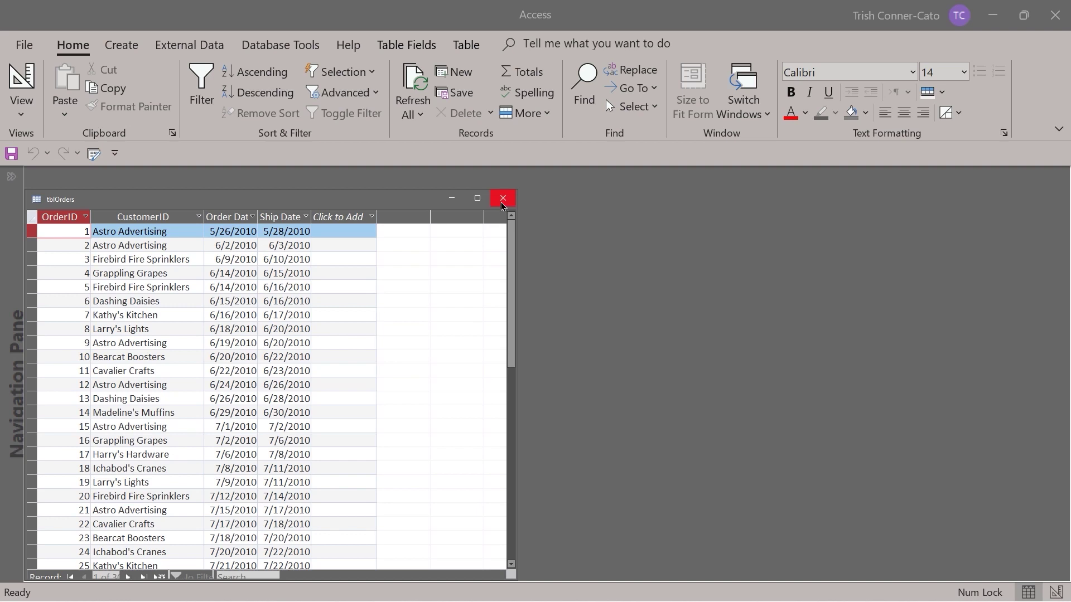
{"action": "left_click", "coordinate": [502, 203]}
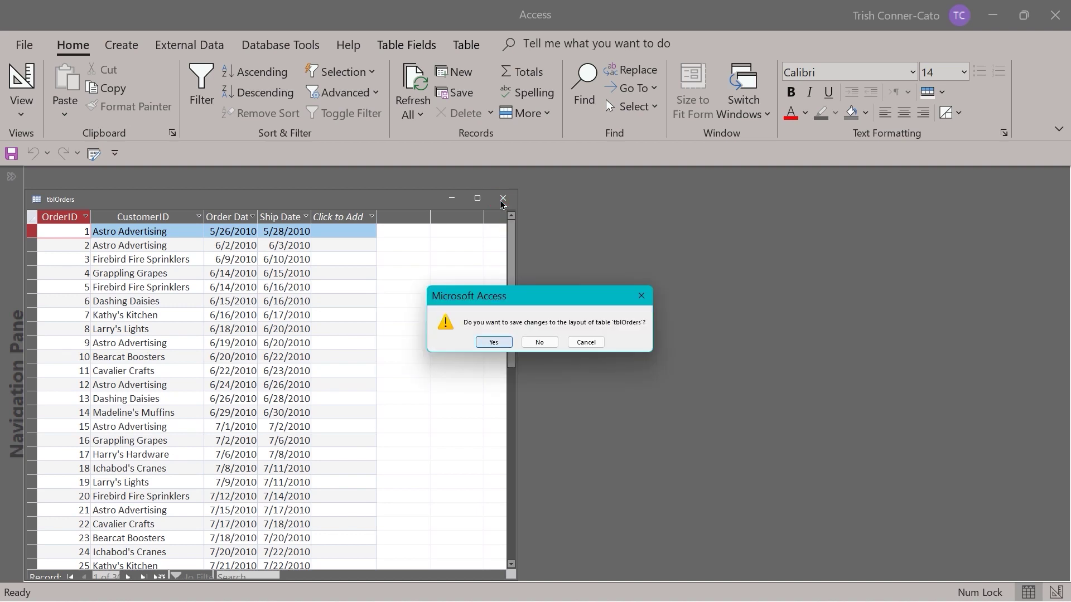
{"action": "key", "text": "Return"}
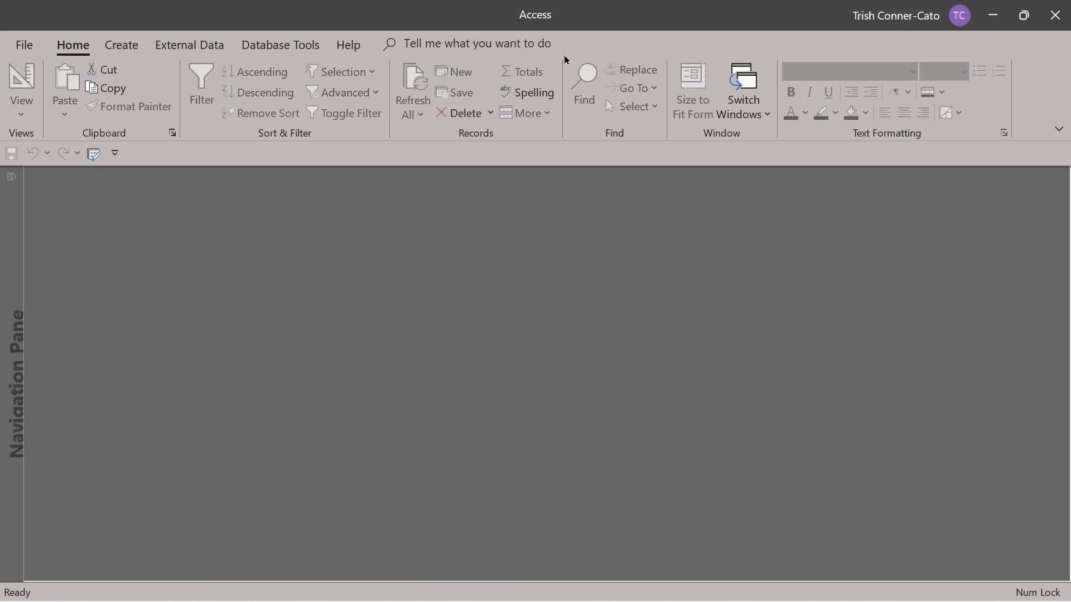
Step: Open the Relationships window and move the tblOrders box slightly away from tblCustomers to expose the line joining them
{"action": "left_click", "coordinate": [267, 48]}
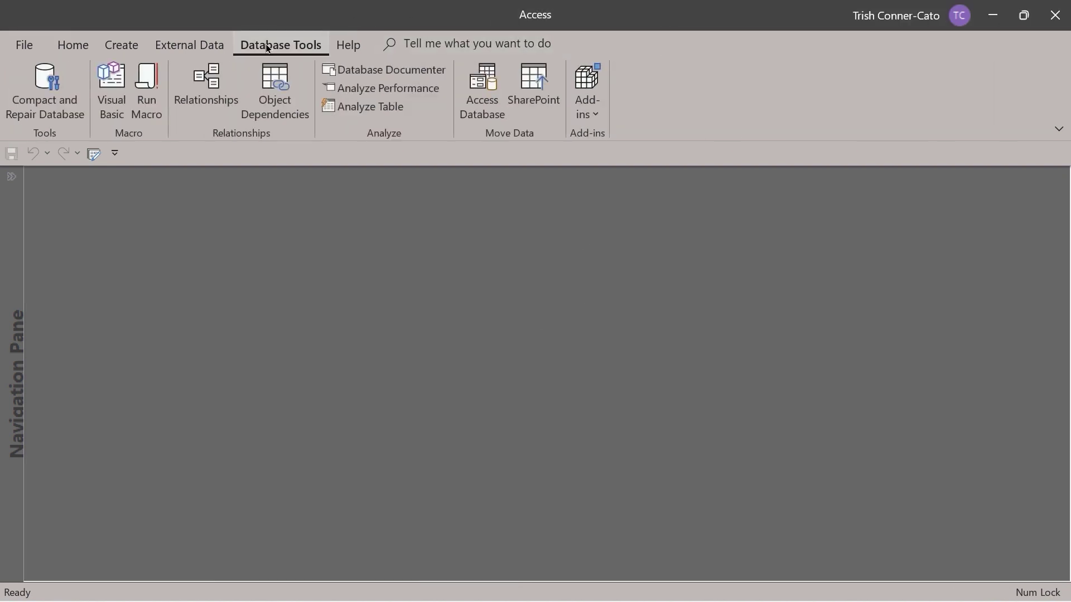
{"action": "left_click", "coordinate": [207, 100]}
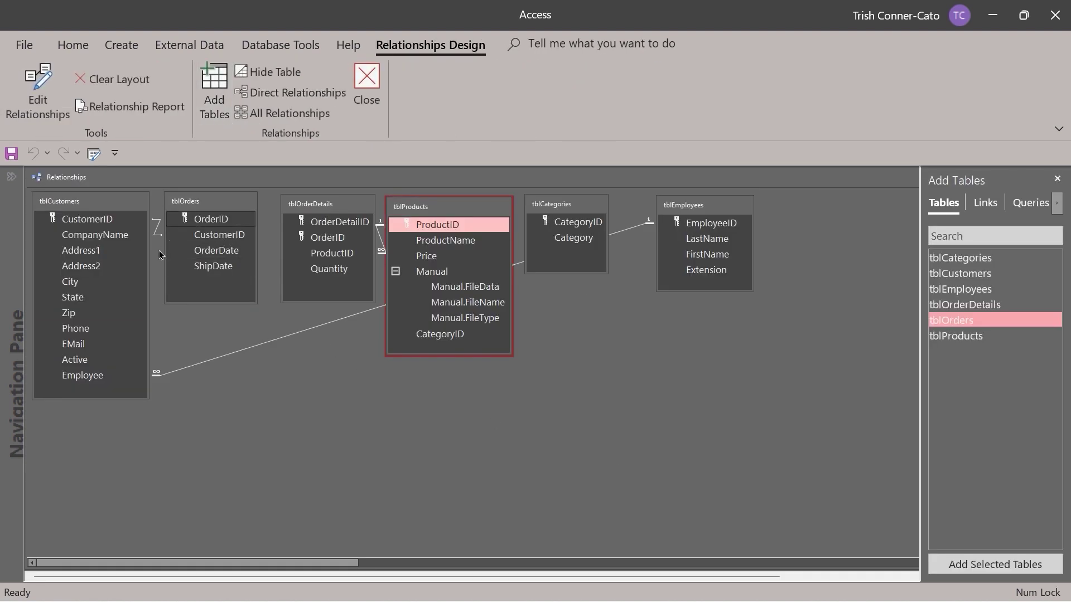
{"action": "left_click_drag", "start_coordinate": [166, 242], "coordinate": [180, 254]}
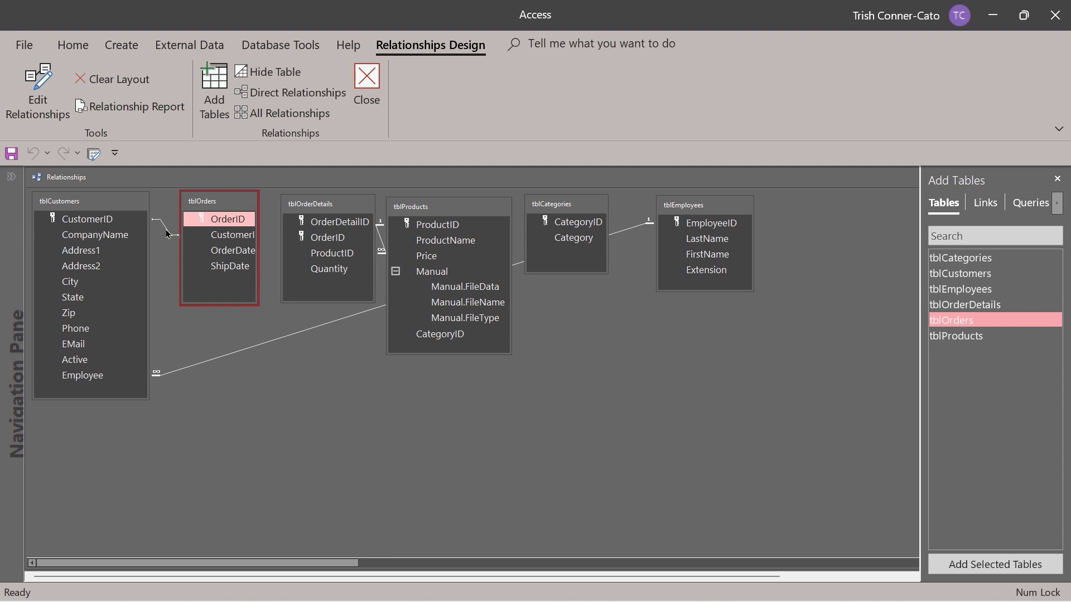
Step: Edit the relationship between tblCustomers and tblOrders to enforce referential integrity and cascade updates to related fields
{"action": "left_click", "coordinate": [165, 229]}
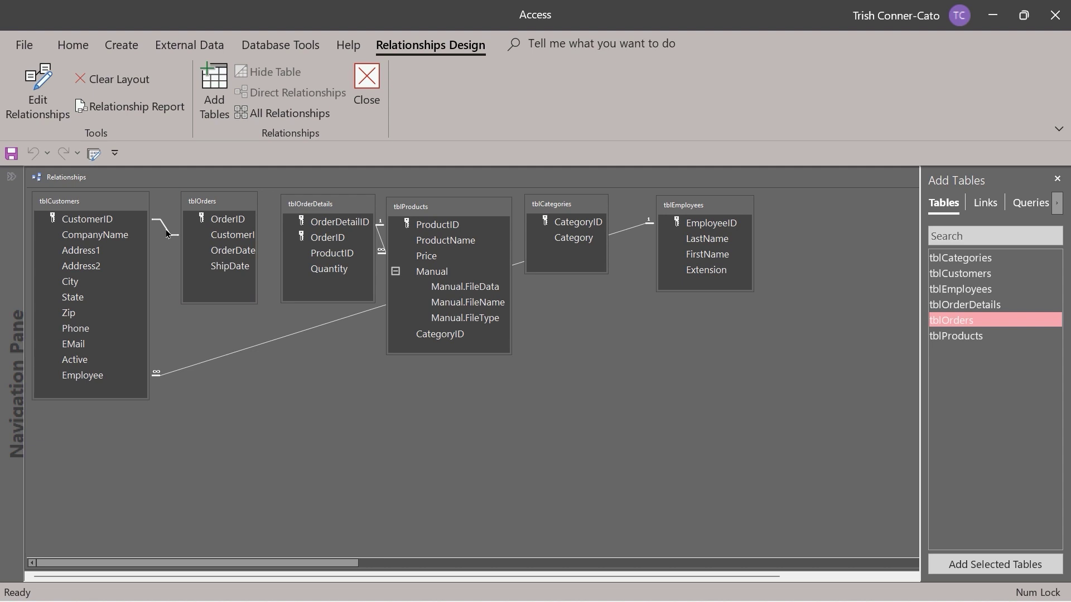
{"action": "right_click", "coordinate": [166, 232]}
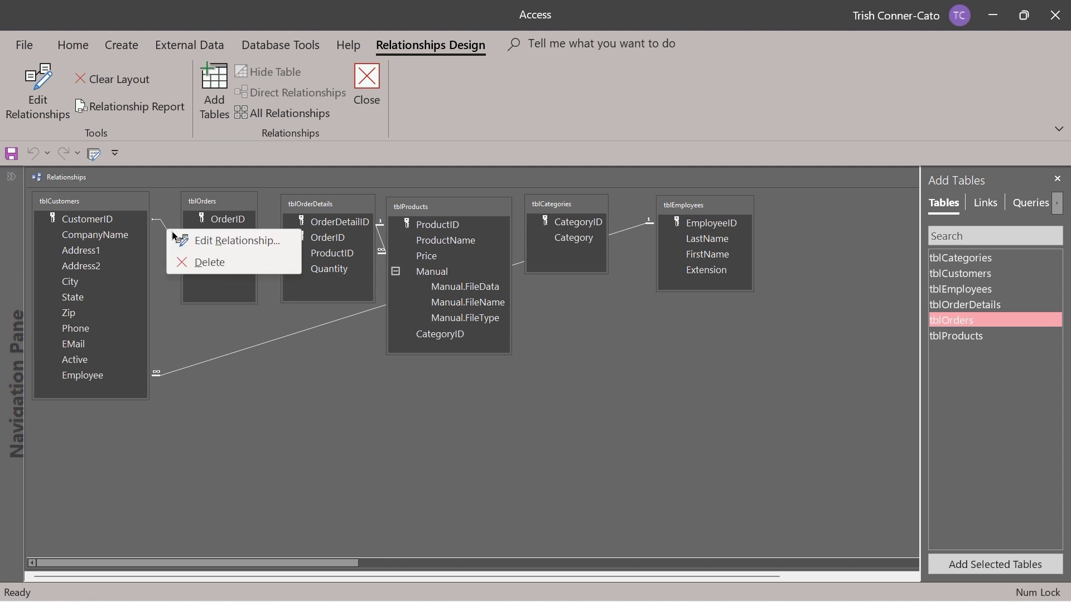
{"action": "left_click", "coordinate": [197, 243]}
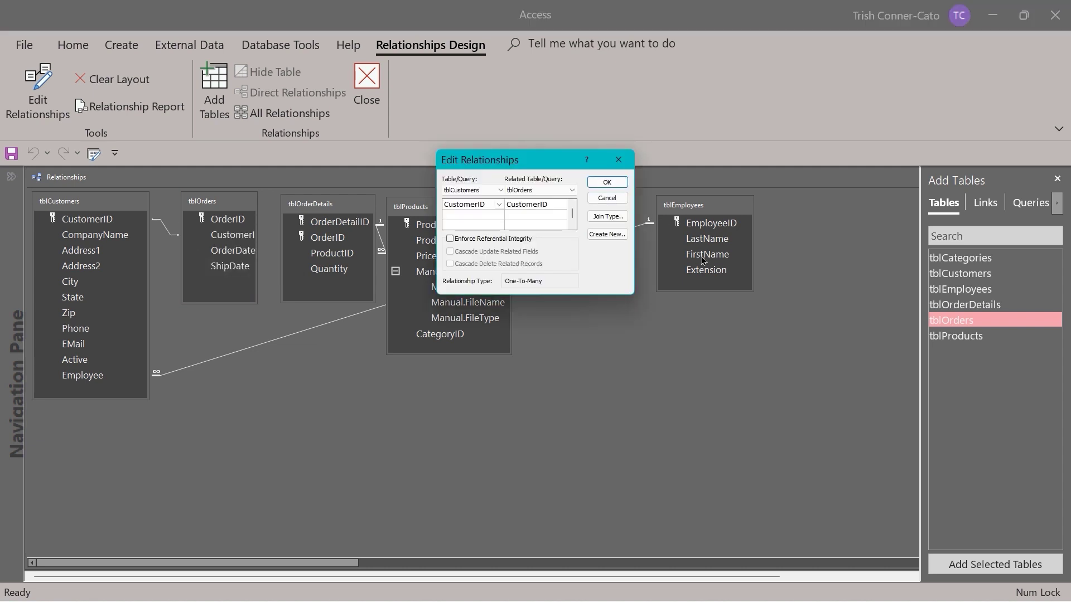
{"action": "left_click", "coordinate": [450, 239]}
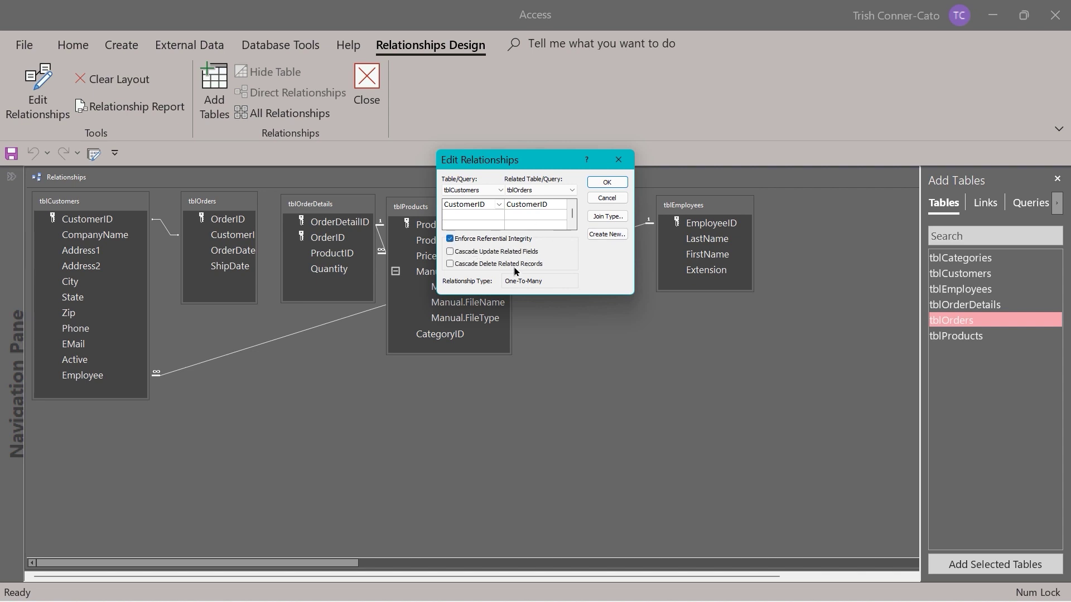
{"action": "left_click", "coordinate": [450, 252]}
{"action": "left_click", "coordinate": [606, 184]}
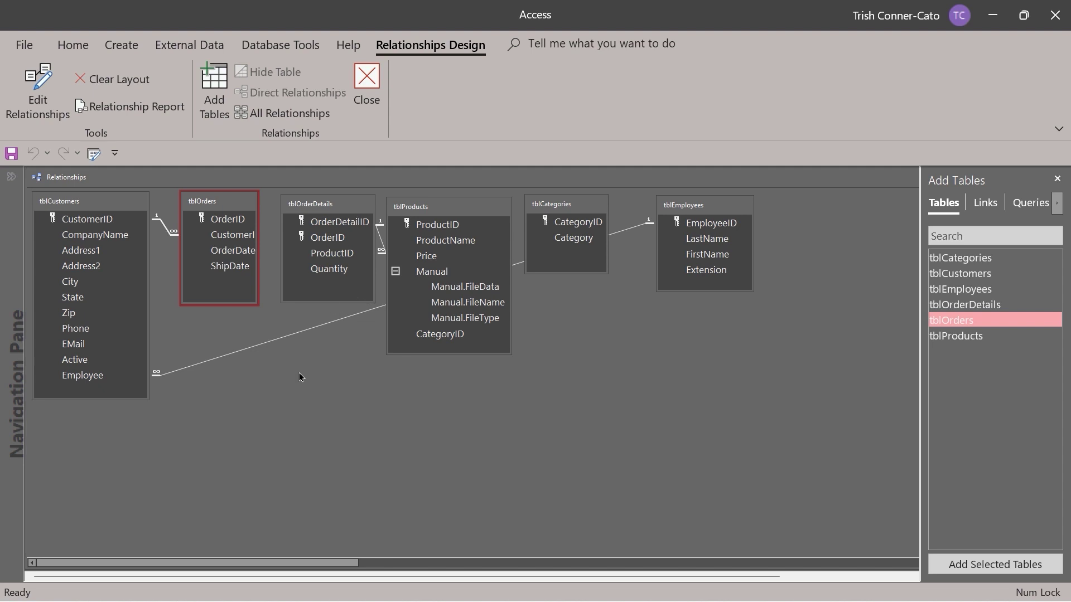
Step: Try to relate OrderID in tblOrders to OrderID in tblOrderDetails with referential integrity and cascading updates enforced
{"action": "left_click", "coordinate": [221, 220]}
{"action": "left_click_drag", "start_coordinate": [221, 222], "coordinate": [326, 239]}
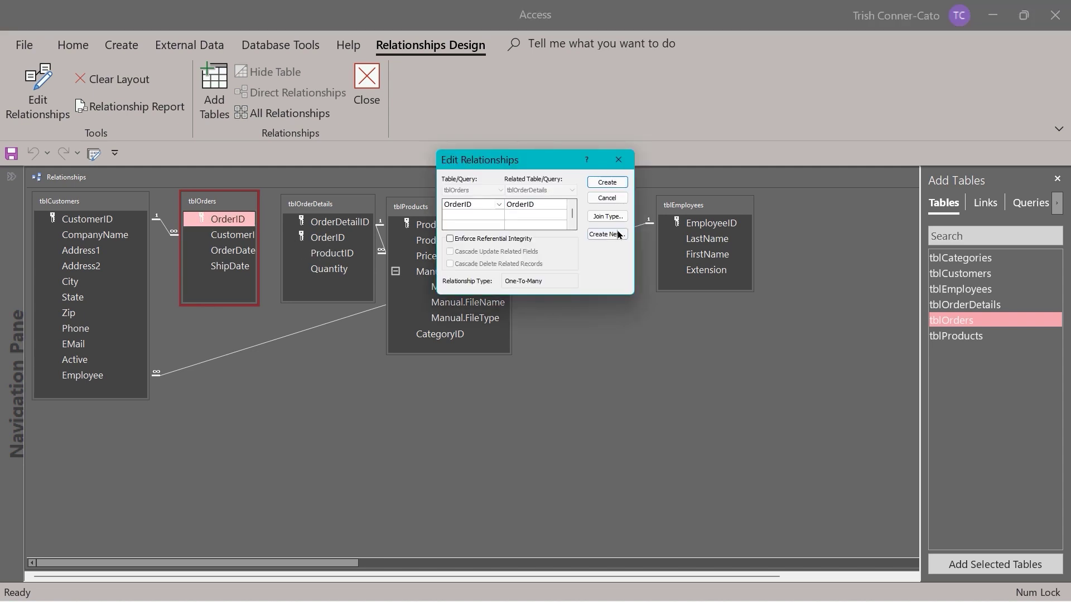
{"action": "left_click", "coordinate": [456, 240]}
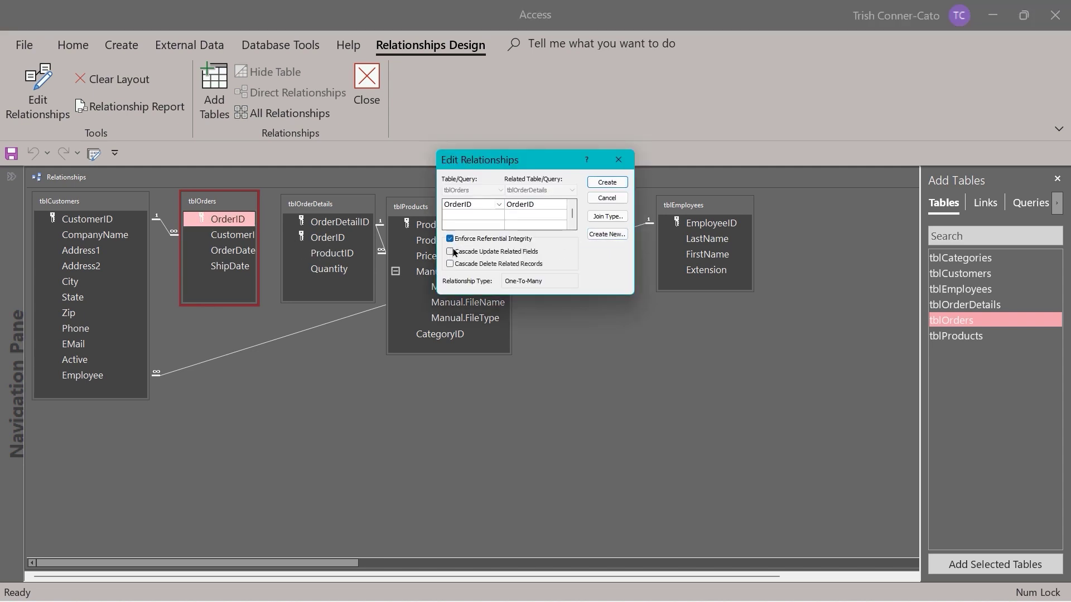
{"action": "left_click", "coordinate": [450, 252]}
{"action": "left_click", "coordinate": [598, 188]}
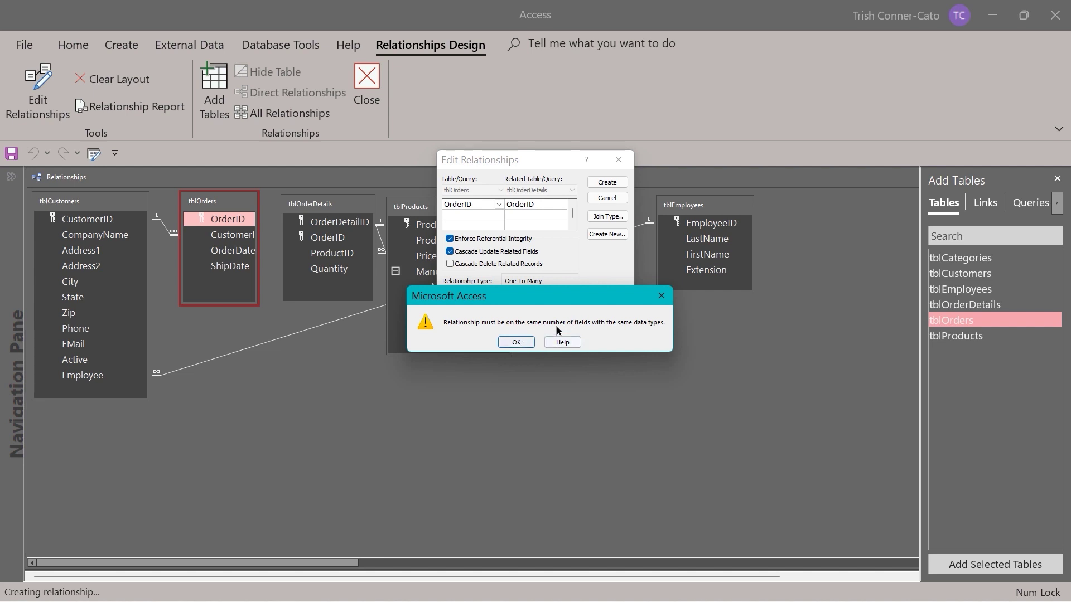
{"action": "left_click", "coordinate": [521, 348]}
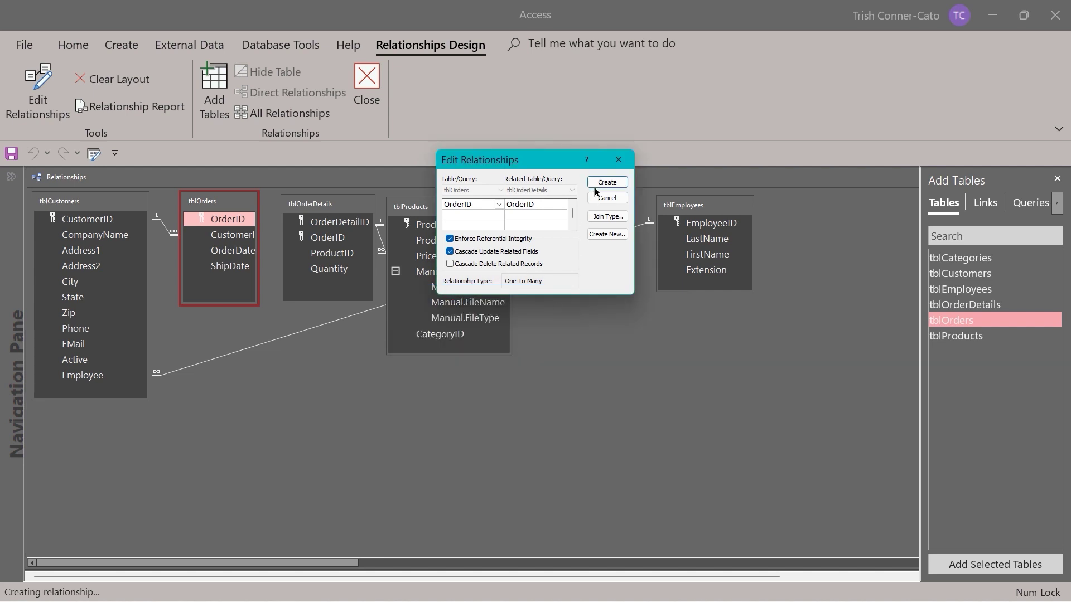
{"action": "left_click", "coordinate": [618, 161]}
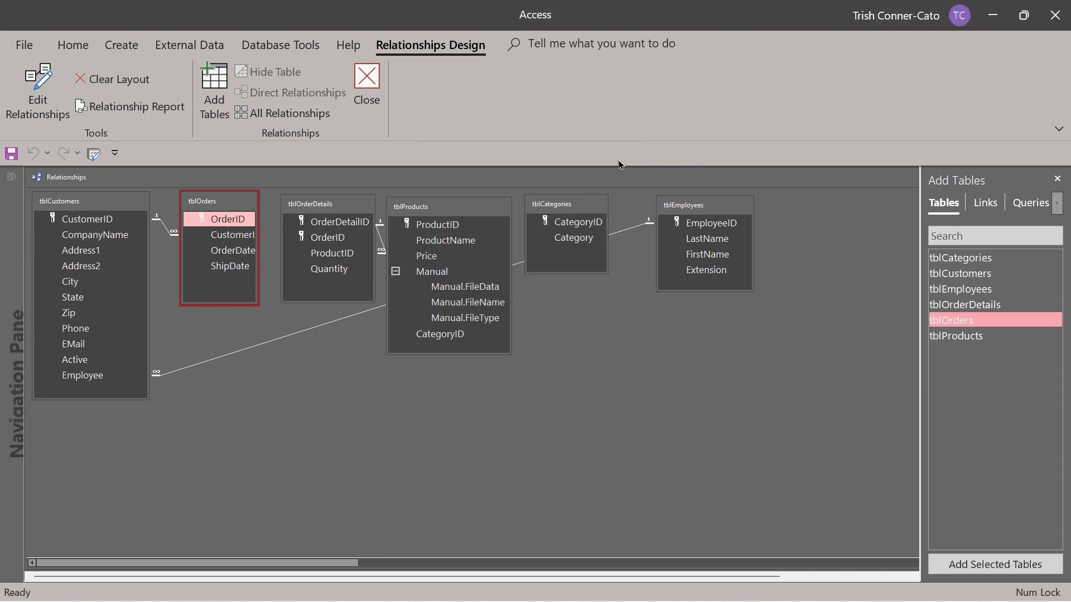
Step: Close the Relationships window, saving its layout, and open tblOrders in Design View
{"action": "left_click", "coordinate": [366, 105]}
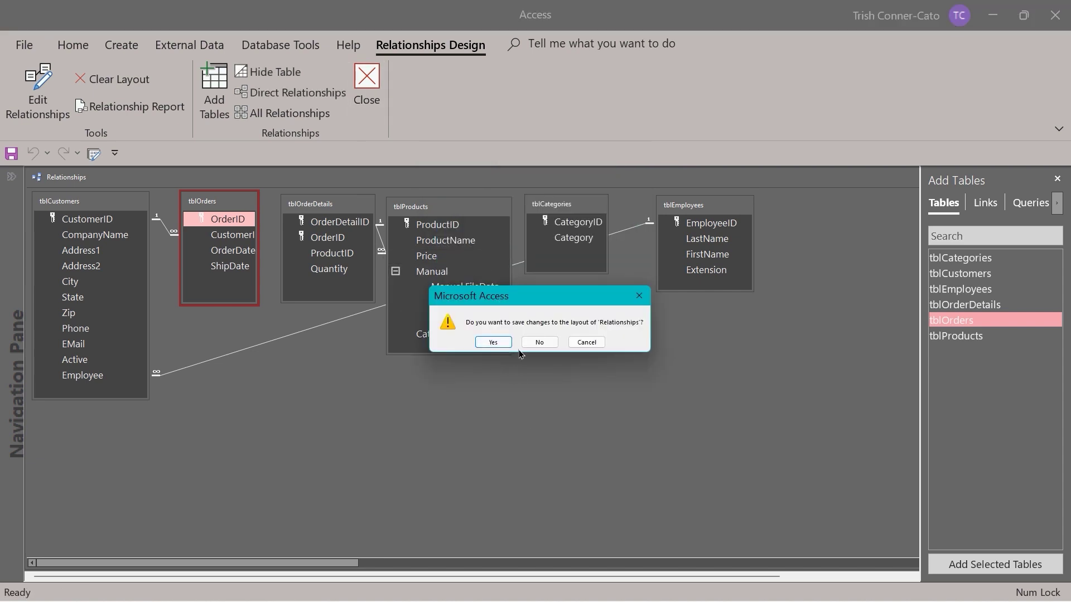
{"action": "left_click", "coordinate": [493, 342]}
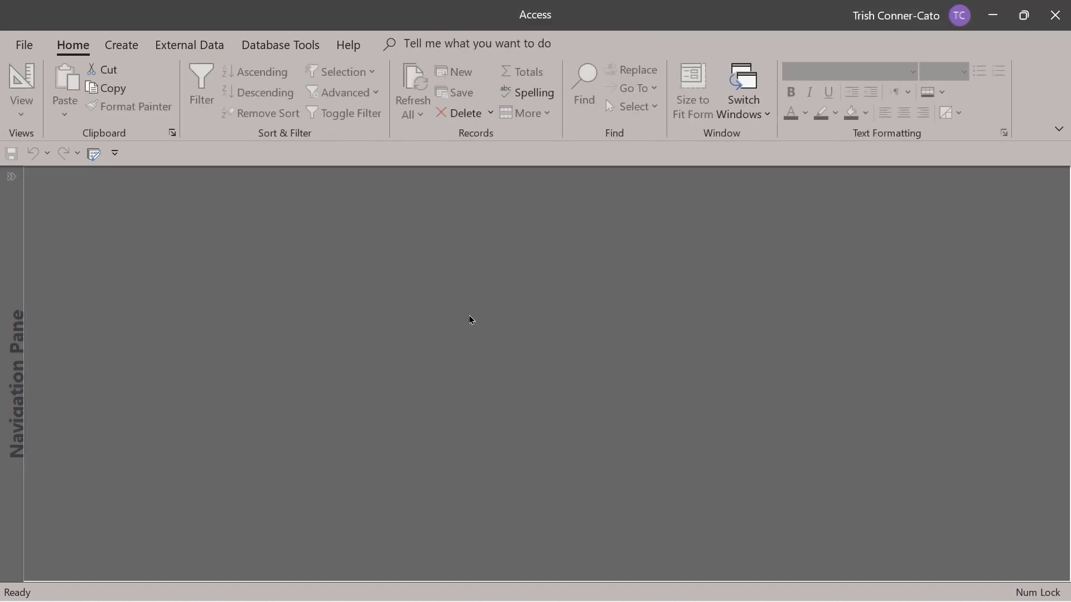
{"action": "left_click", "coordinate": [12, 176]}
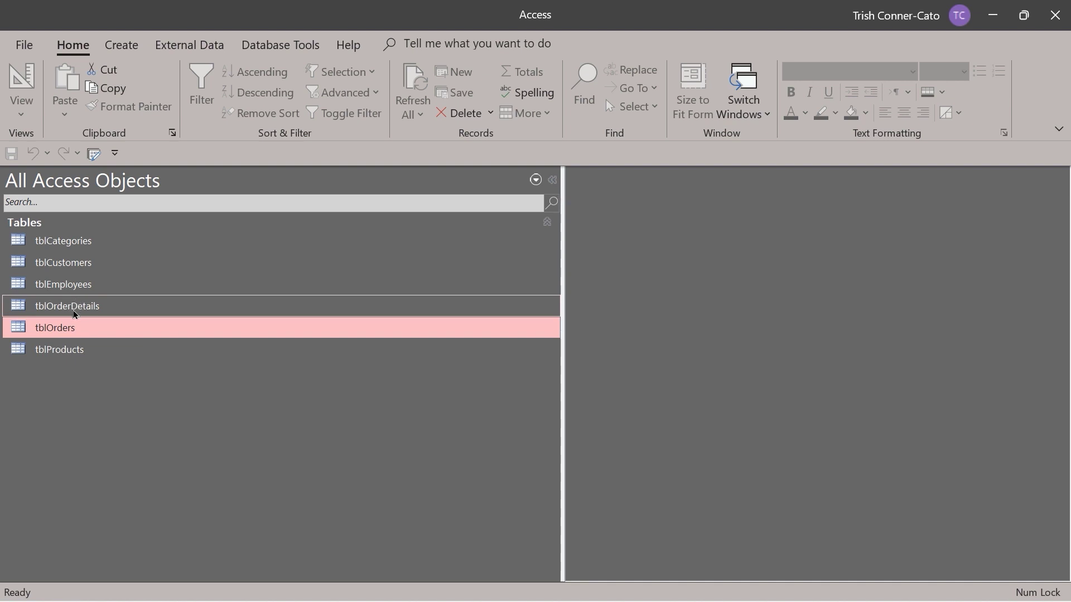
{"action": "right_click", "coordinate": [75, 328]}
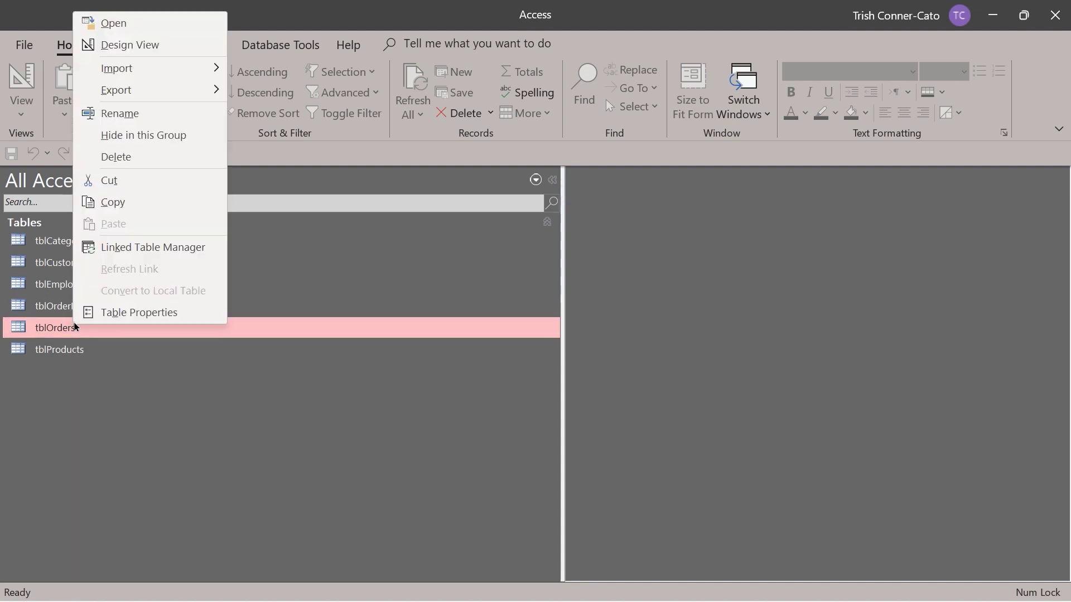
{"action": "left_click", "coordinate": [142, 45]}
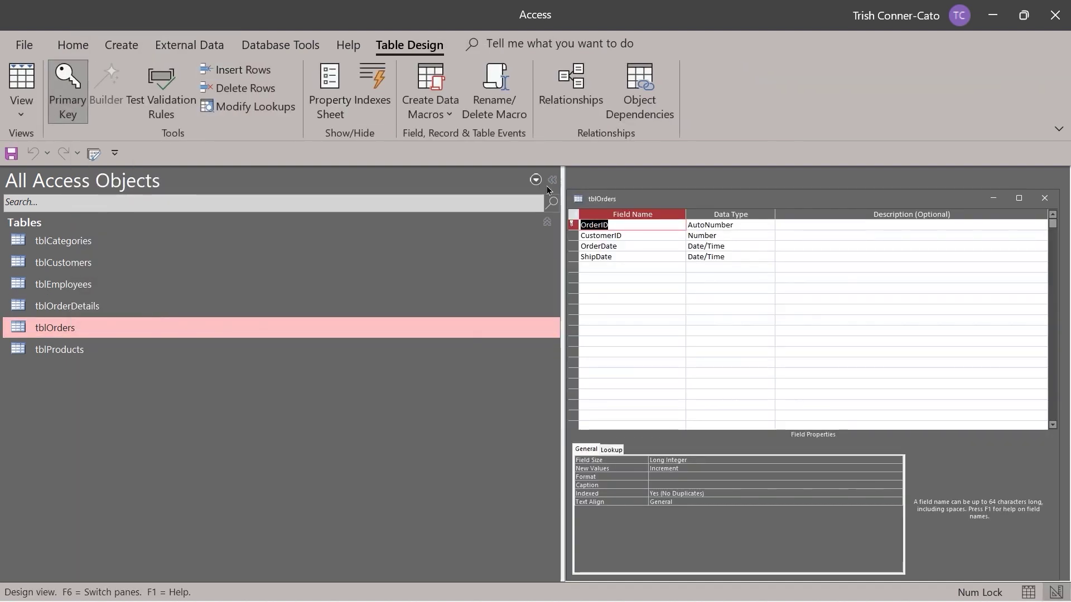
Step: Narrow the Navigation Pane and open tblOrderDetails in Design View
{"action": "mouse_move", "coordinate": [563, 183]}
{"action": "left_mouse_down"}
{"action": "mouse_move", "coordinate": [251, 223]}
{"action": "mouse_move", "coordinate": [123, 266]}
{"action": "left_mouse_up"}
{"action": "right_click", "coordinate": [44, 302]}
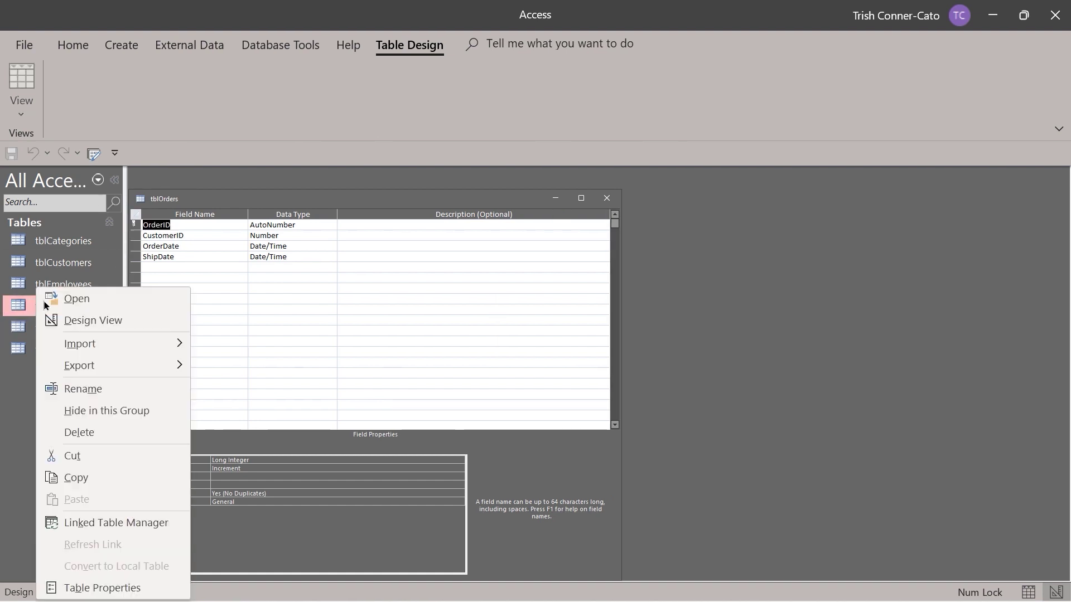
{"action": "left_click", "coordinate": [93, 320]}
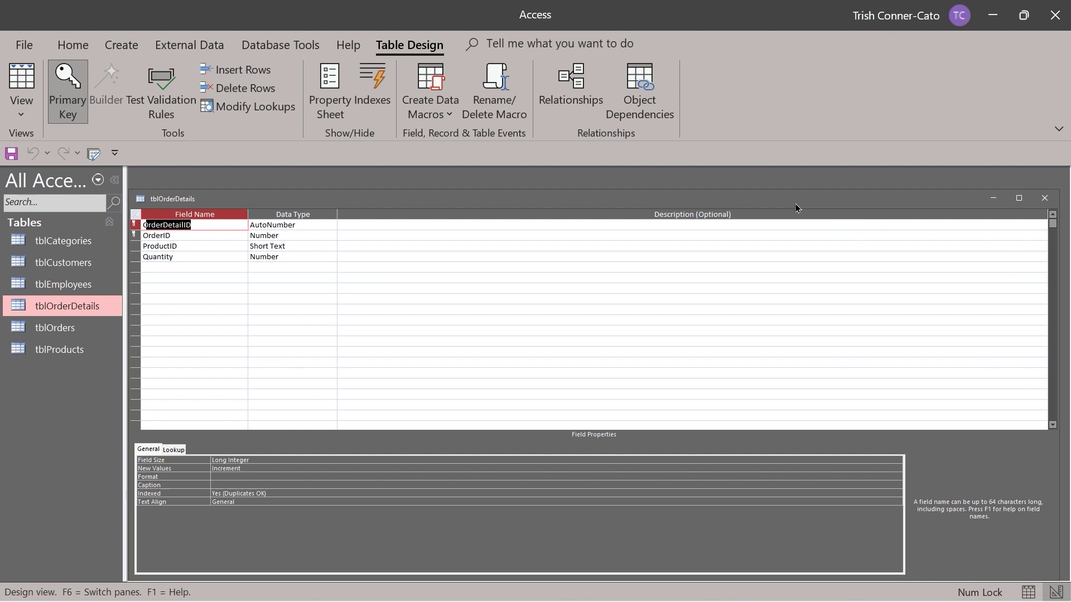
Step: Arrange the tblOrders and tblOrderDetails design windows side by side, resizing them so both field lists and properties can be compared
{"action": "left_click_drag", "start_coordinate": [792, 204], "coordinate": [822, 224]}
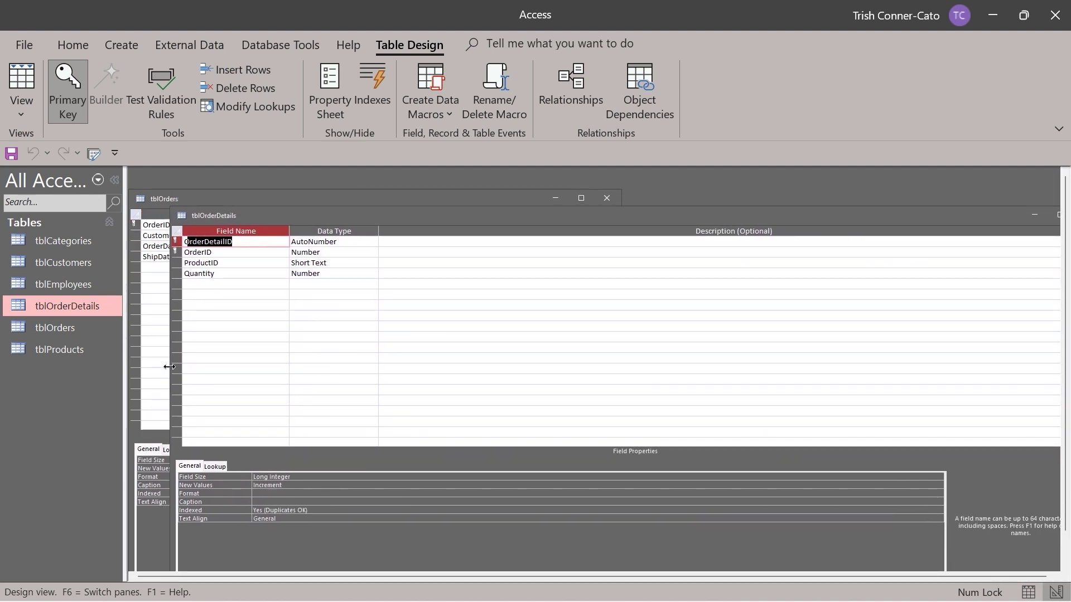
{"action": "left_click_drag", "start_coordinate": [169, 366], "coordinate": [524, 353]}
{"action": "left_click_drag", "start_coordinate": [769, 216], "coordinate": [807, 203]}
{"action": "left_click_drag", "start_coordinate": [516, 203], "coordinate": [453, 204]}
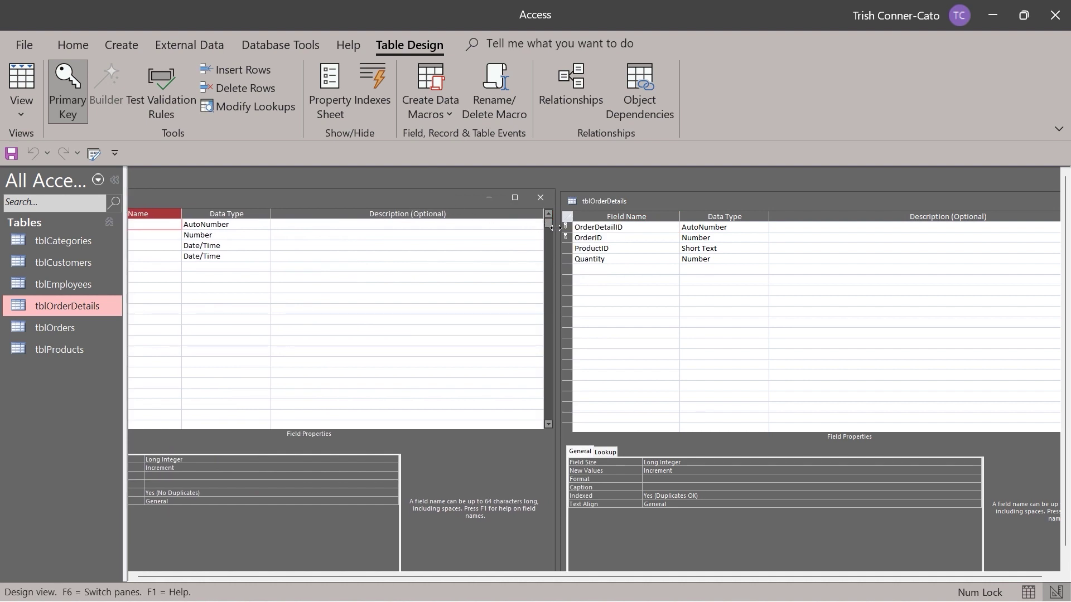
{"action": "left_click_drag", "start_coordinate": [553, 228], "coordinate": [443, 228]}
{"action": "left_click_drag", "start_coordinate": [357, 199], "coordinate": [456, 192]}
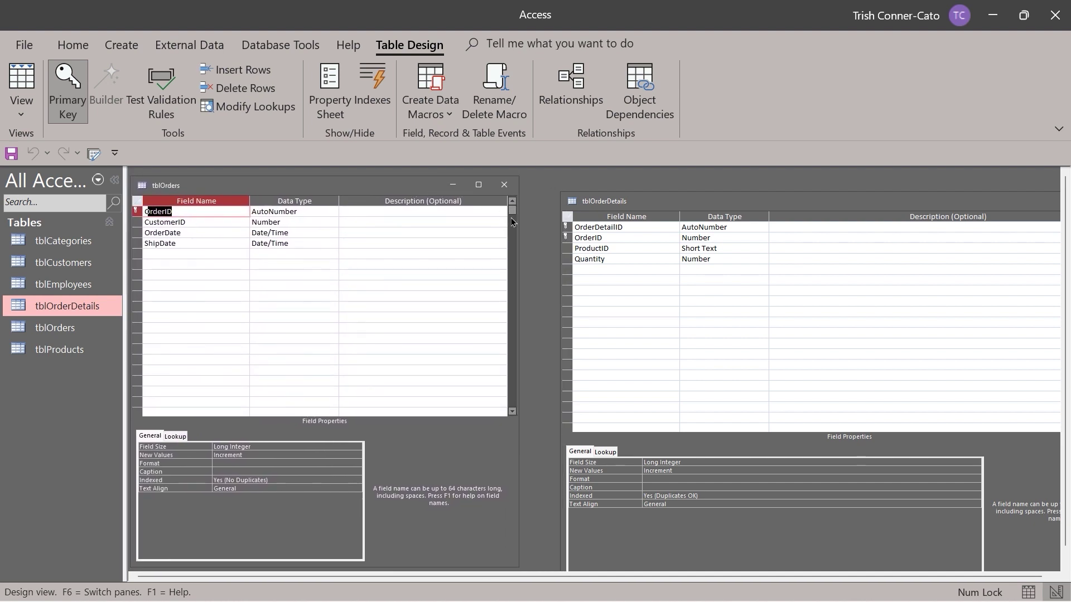
{"action": "left_click_drag", "start_coordinate": [661, 195], "coordinate": [630, 179]}
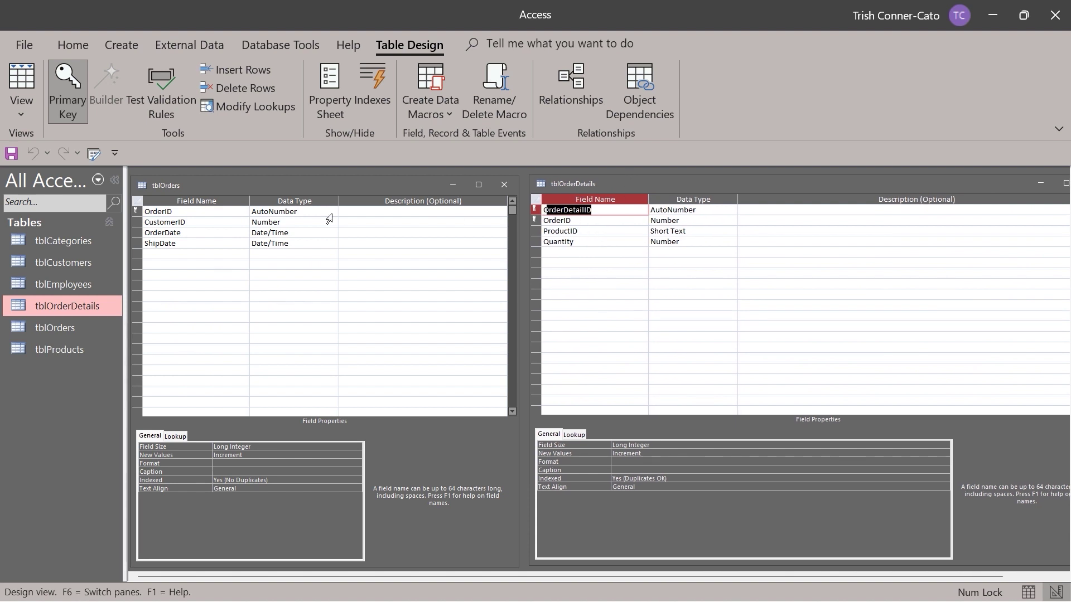
Step: Examine the Field Size property of the OrderID field in tblOrders
{"action": "left_click", "coordinate": [203, 211]}
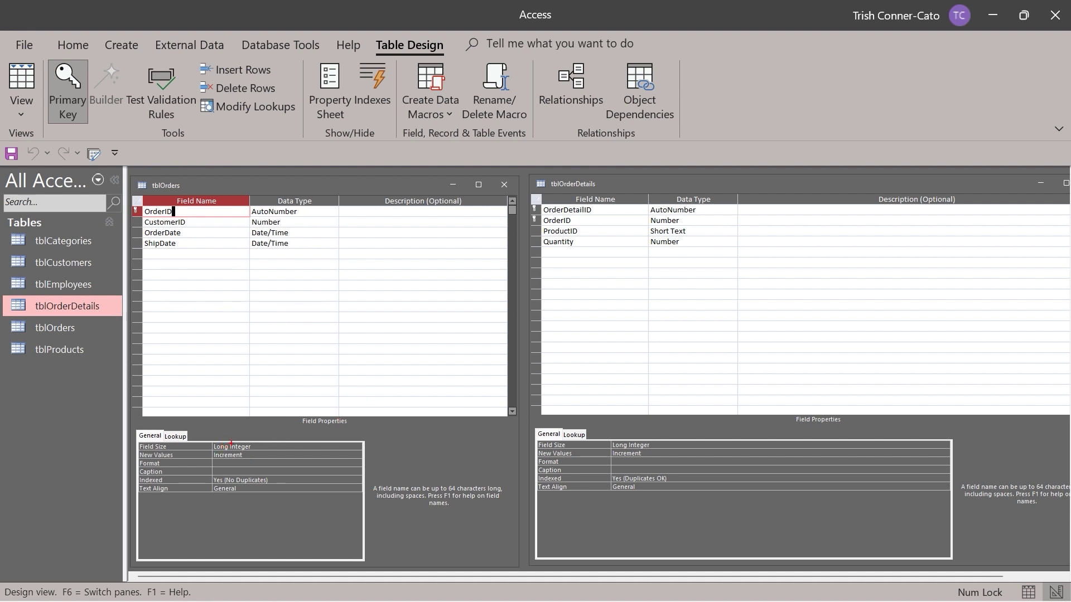
{"action": "left_click_drag", "start_coordinate": [231, 444], "coordinate": [228, 393]}
{"action": "key", "text": "Escape"}
Step: Set the Field Size of the OrderID field in tblOrderDetails to Long Integer
{"action": "left_click", "coordinate": [601, 219]}
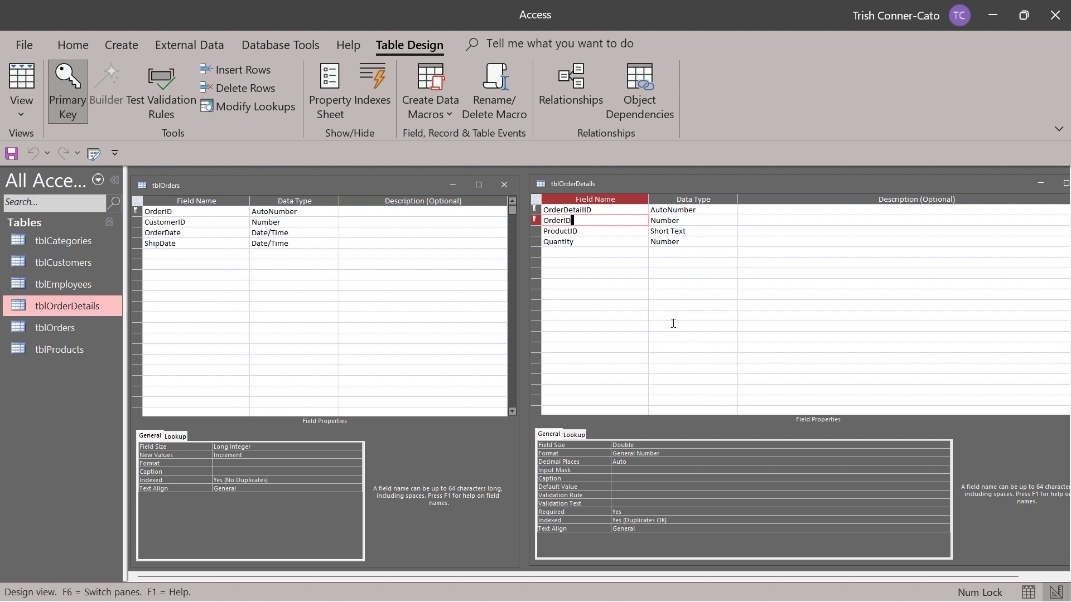
{"action": "left_click", "coordinate": [638, 443]}
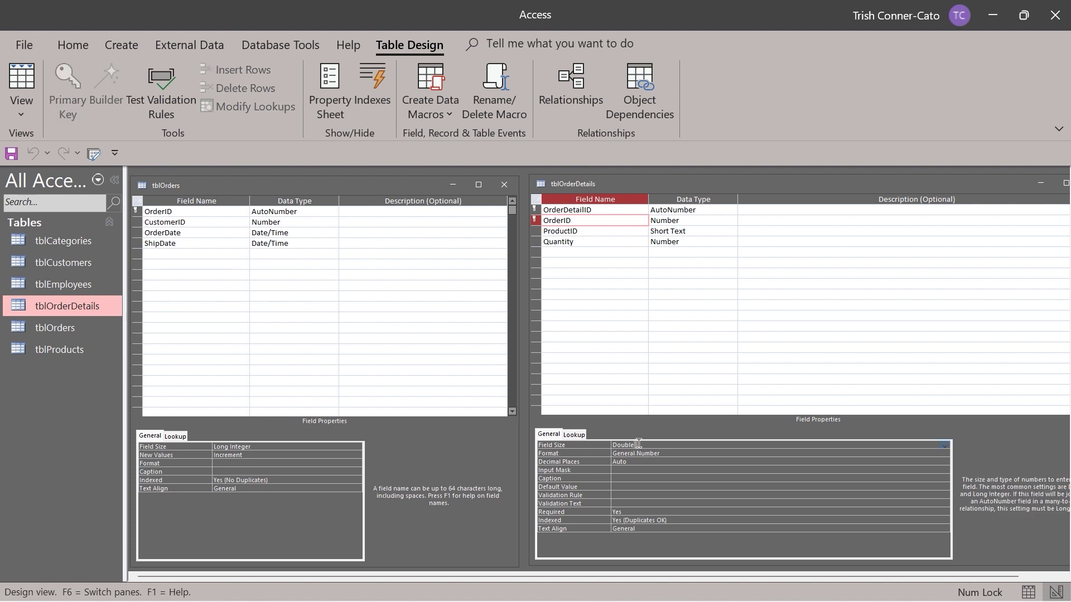
{"action": "left_click", "coordinate": [944, 446]}
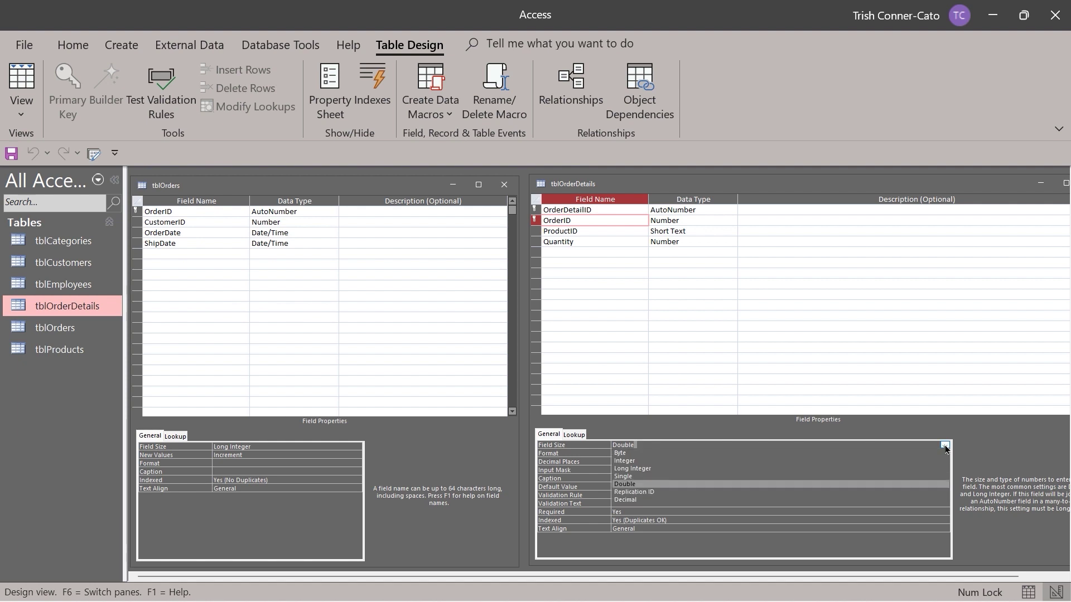
{"action": "left_click", "coordinate": [639, 470]}
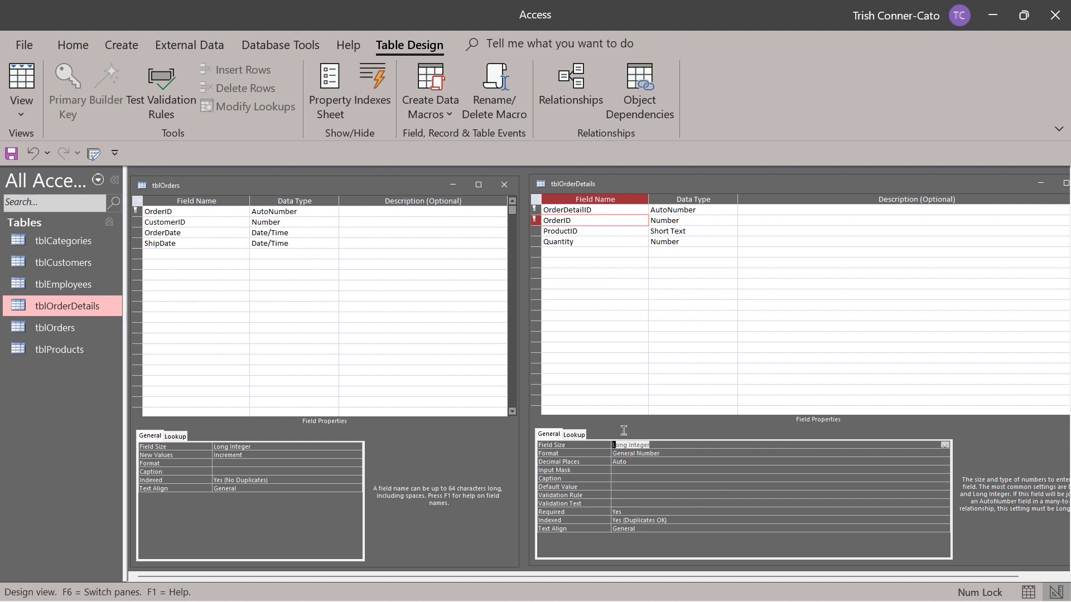
Step: Close tblOrders and tblOrderDetails, saving the tblOrderDetails design changes and accepting the shorter field size
{"action": "left_click", "coordinate": [503, 186]}
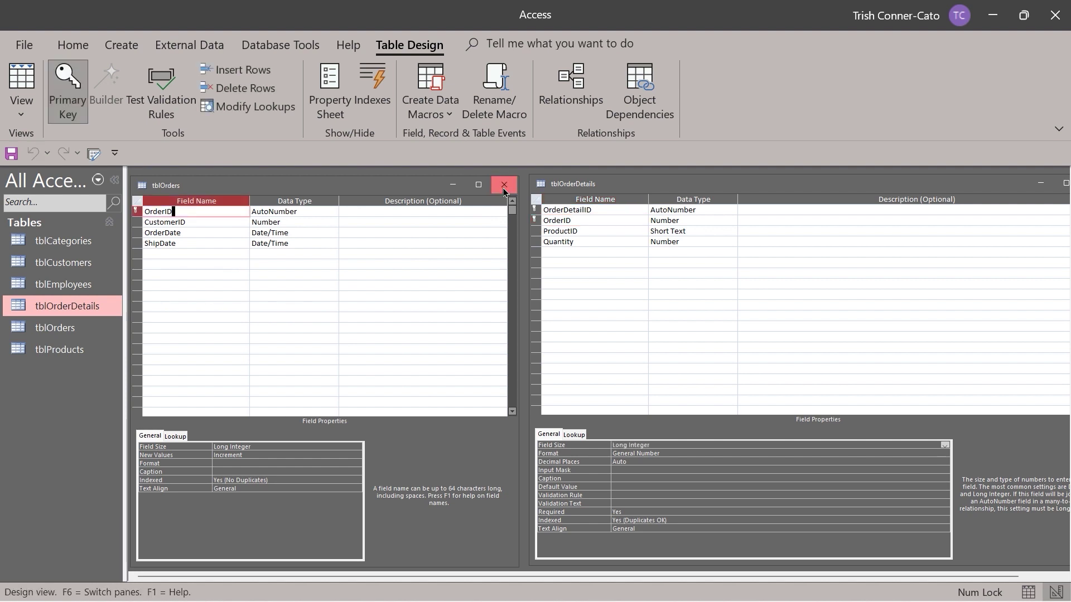
{"action": "left_click_drag", "start_coordinate": [615, 183], "coordinate": [467, 196]}
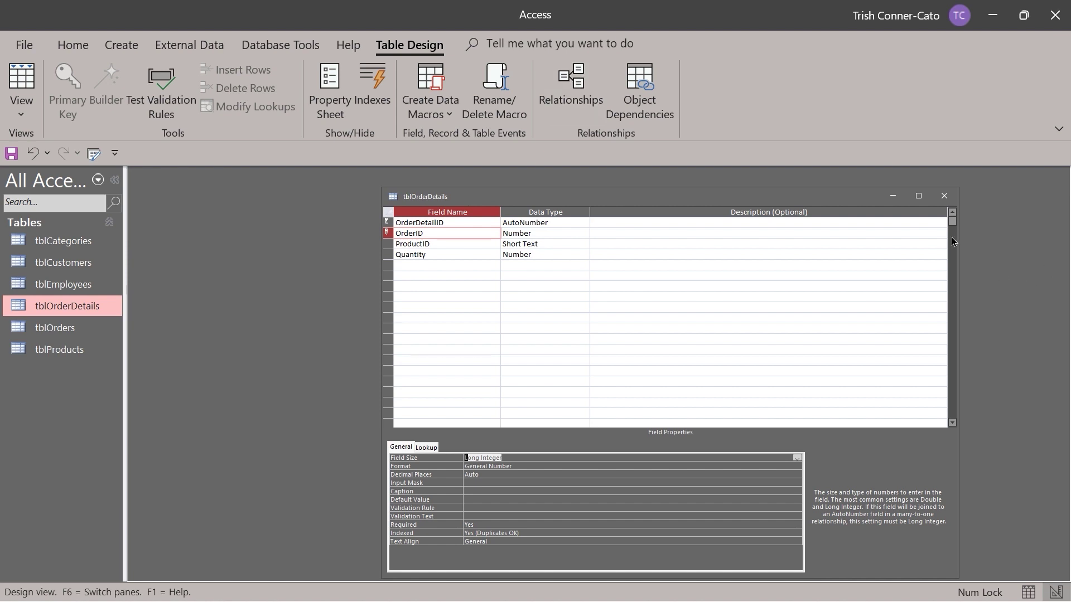
{"action": "left_click", "coordinate": [944, 197]}
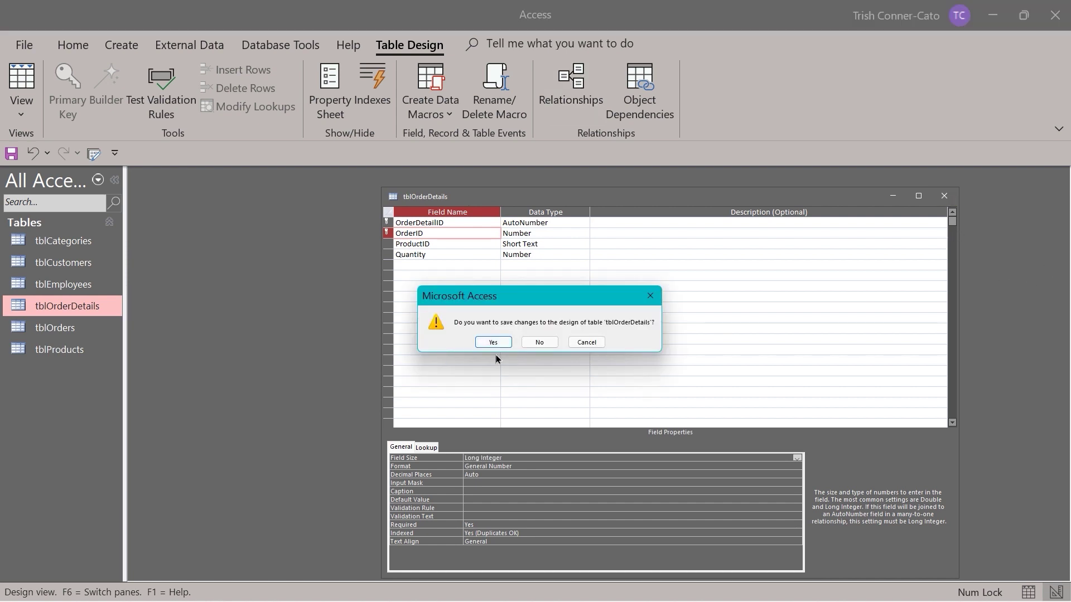
{"action": "left_click", "coordinate": [492, 340]}
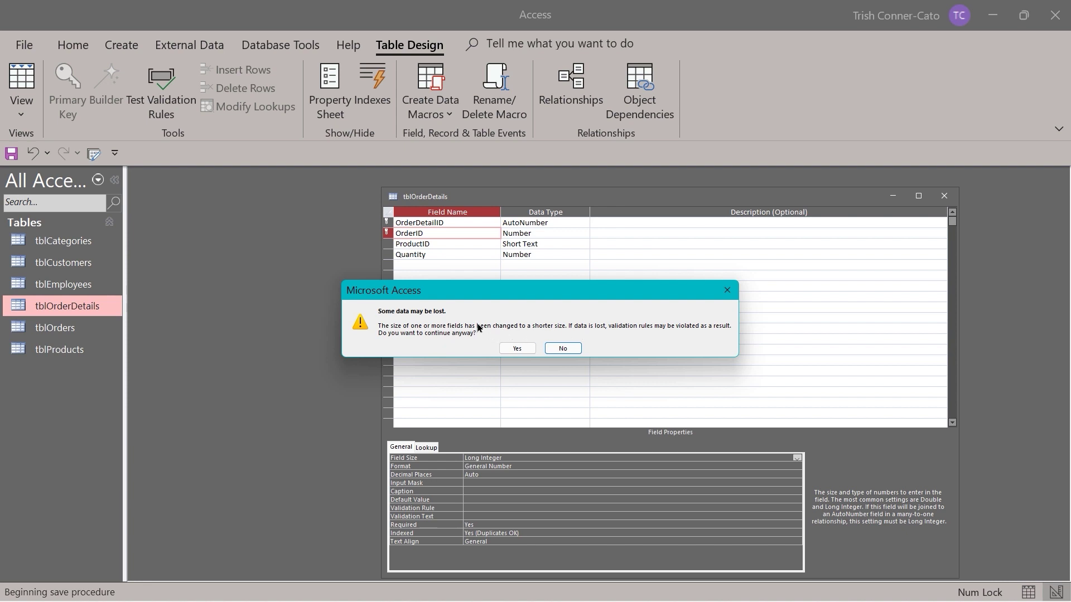
{"action": "left_click", "coordinate": [518, 348]}
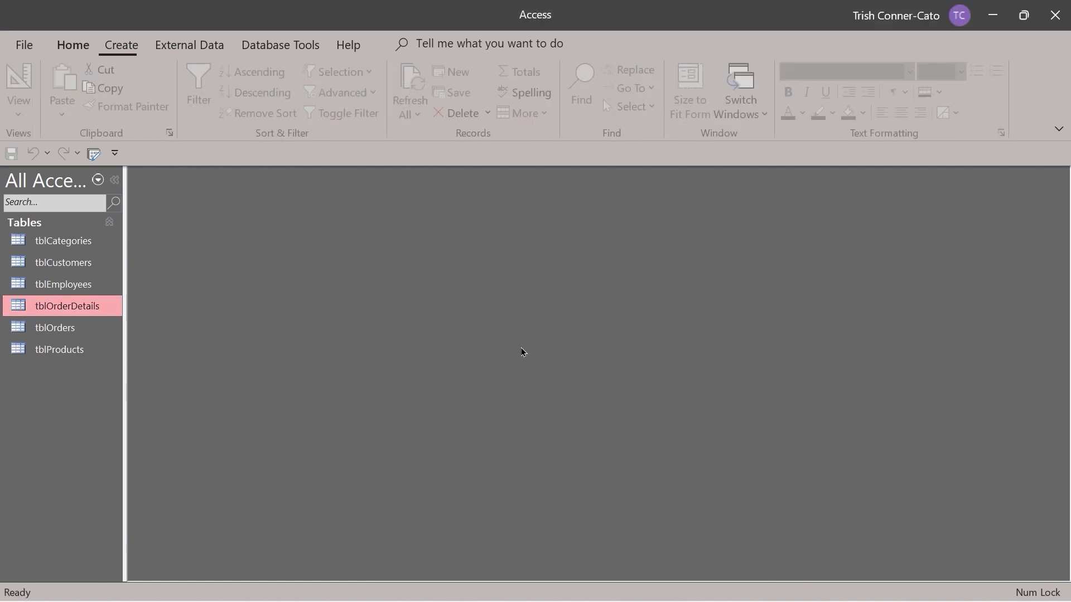
Step: Open tblOrderDetails in Datasheet View to check its OrderID records, and close it again
{"action": "right_click", "coordinate": [80, 306]}
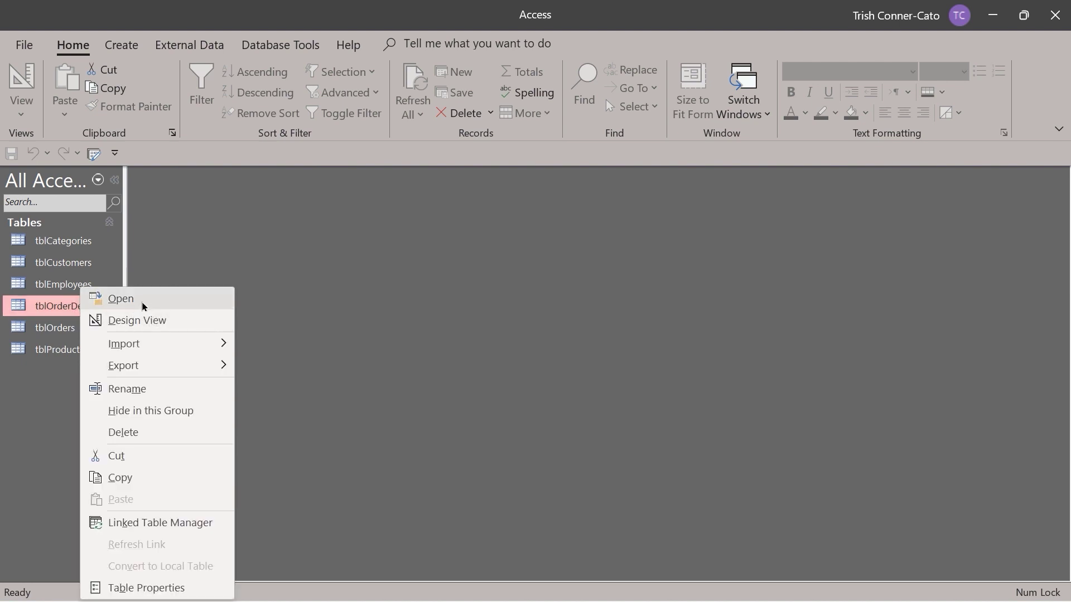
{"action": "left_click", "coordinate": [142, 302]}
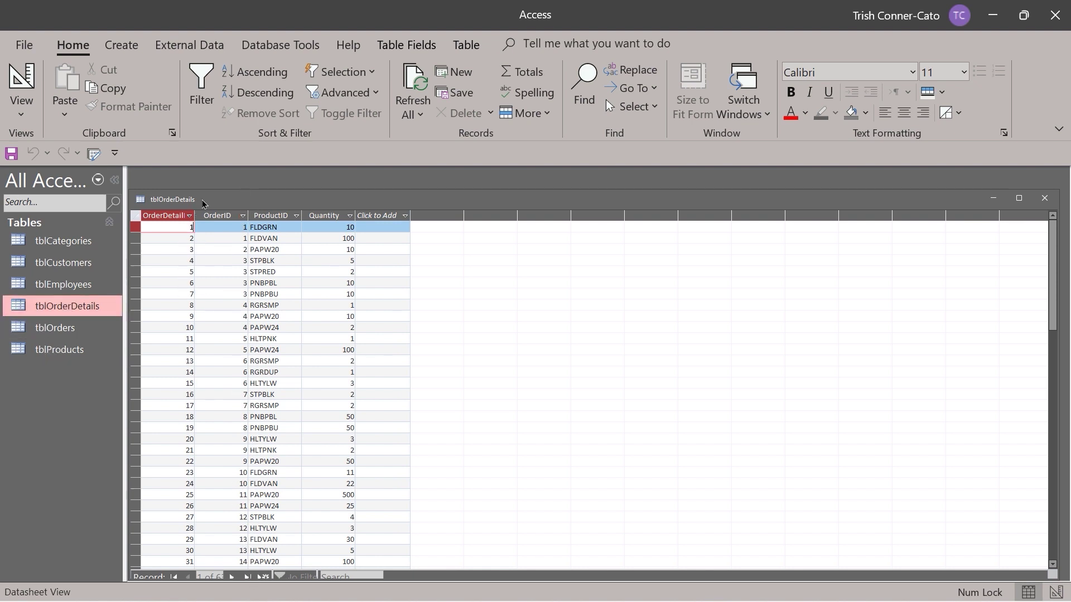
{"action": "left_click", "coordinate": [1055, 196]}
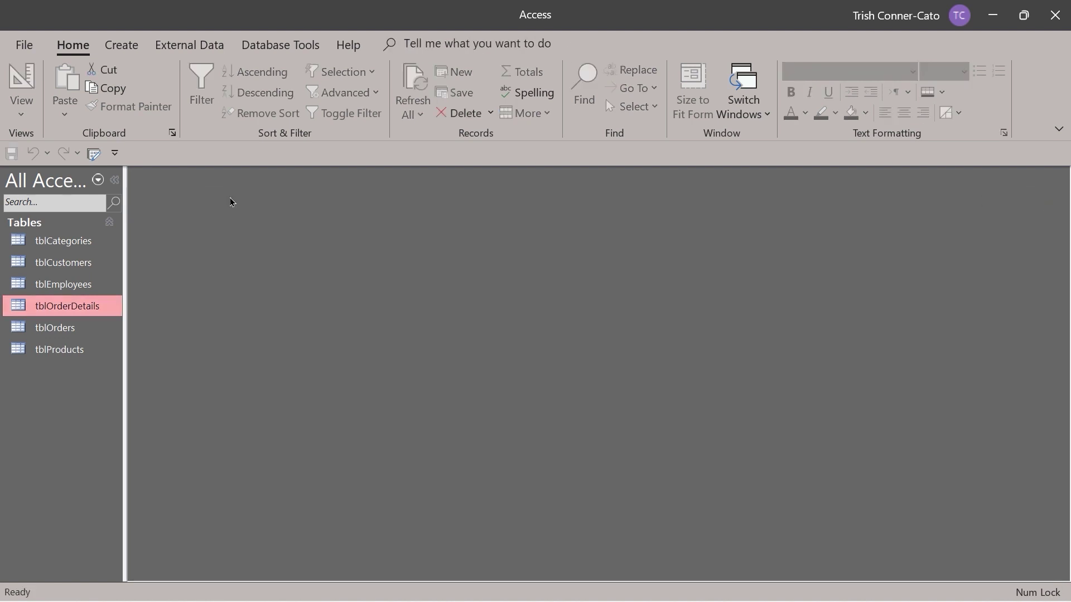
Step: Relate OrderID in tblOrders to OrderID in tblOrderDetails, enforcing referential integrity and cascading updates, and close the Relationships window
{"action": "left_click", "coordinate": [278, 50]}
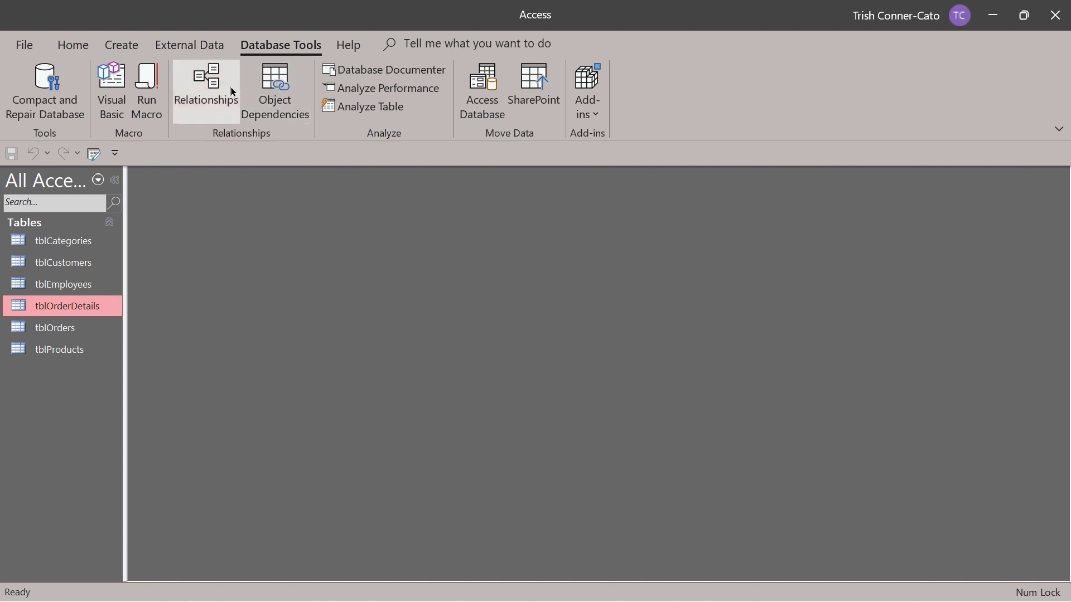
{"action": "left_click", "coordinate": [222, 95]}
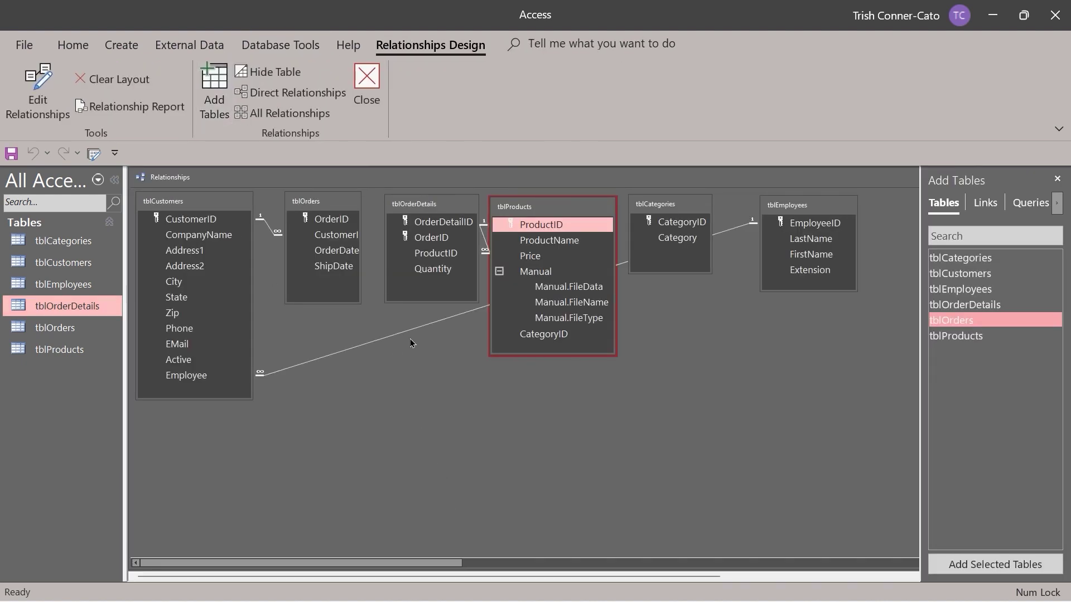
{"action": "left_click", "coordinate": [331, 220]}
{"action": "left_click_drag", "start_coordinate": [331, 222], "coordinate": [434, 236]}
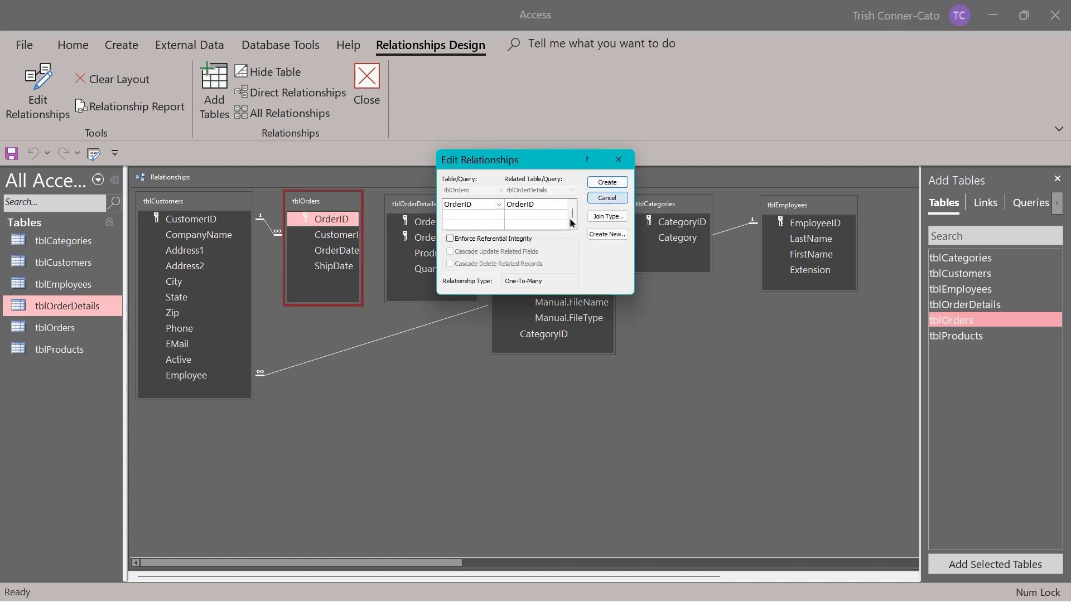
{"action": "left_click", "coordinate": [450, 239]}
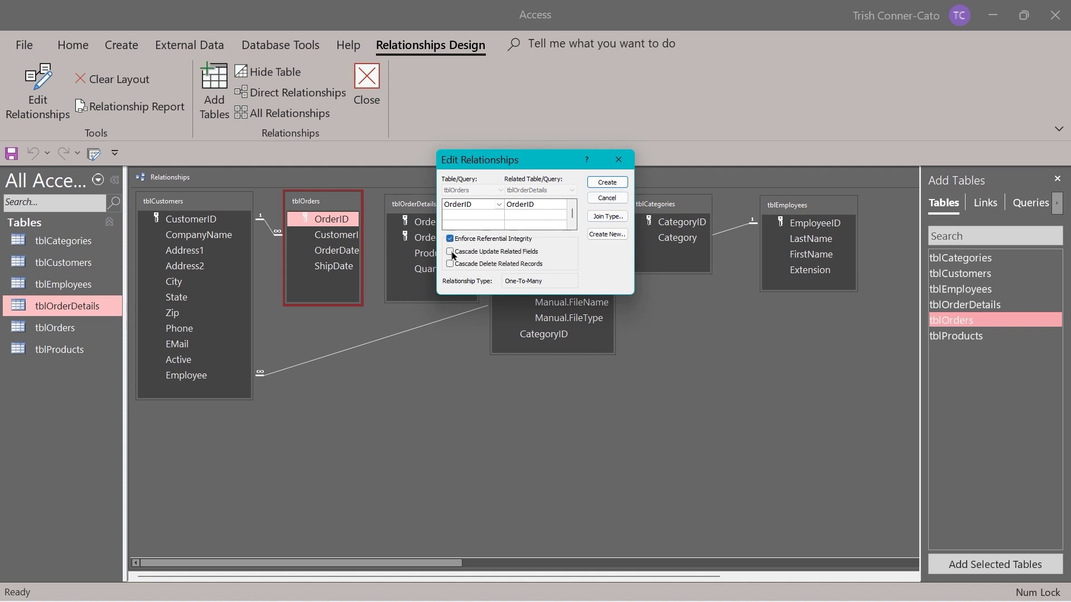
{"action": "left_click", "coordinate": [450, 251]}
{"action": "left_click", "coordinate": [607, 183]}
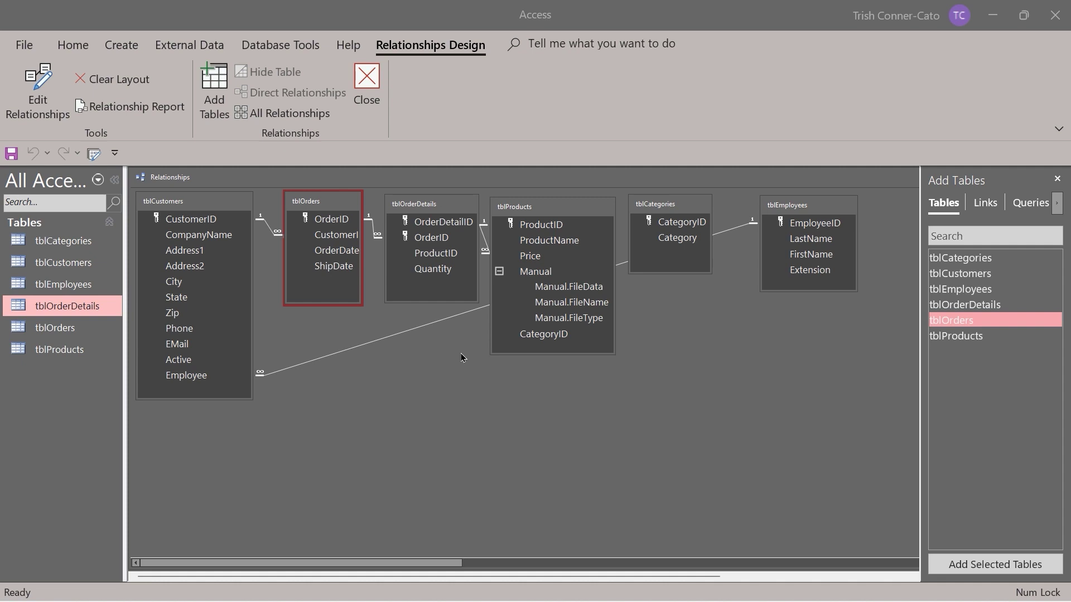
{"action": "left_click", "coordinate": [365, 83]}
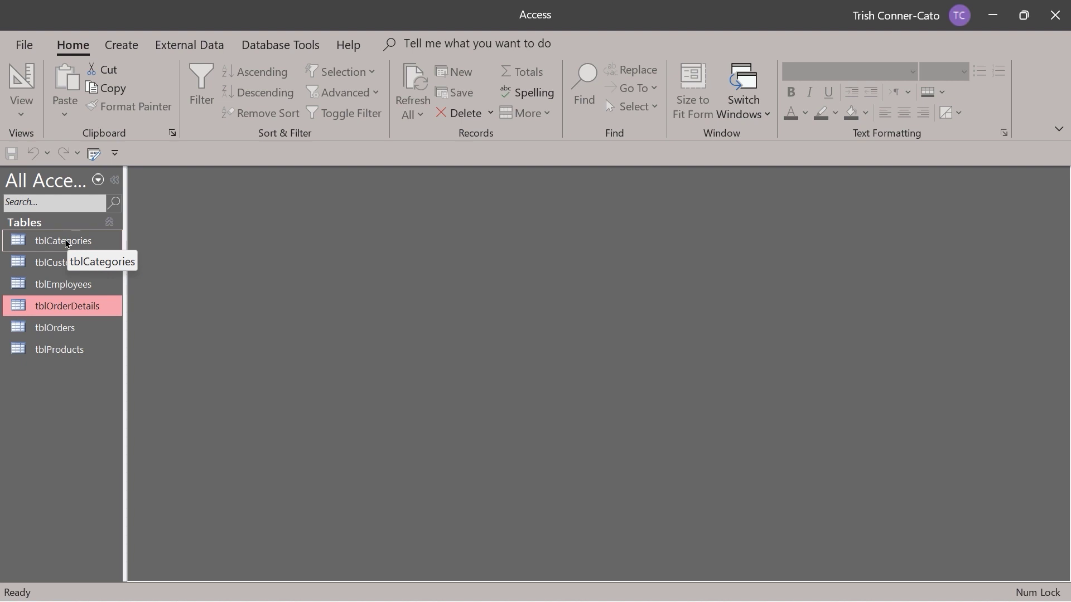
Step: Open tblCategories and tblProducts side by side, both in Design View
{"action": "right_click", "coordinate": [66, 242]}
{"action": "left_click", "coordinate": [112, 273]}
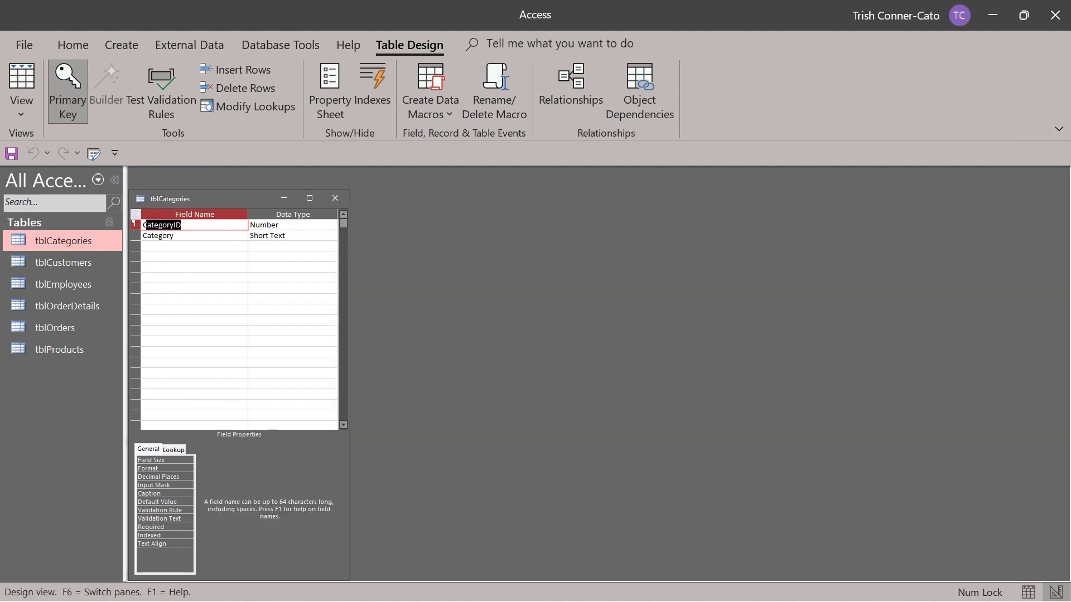
{"action": "double_click", "coordinate": [56, 350]}
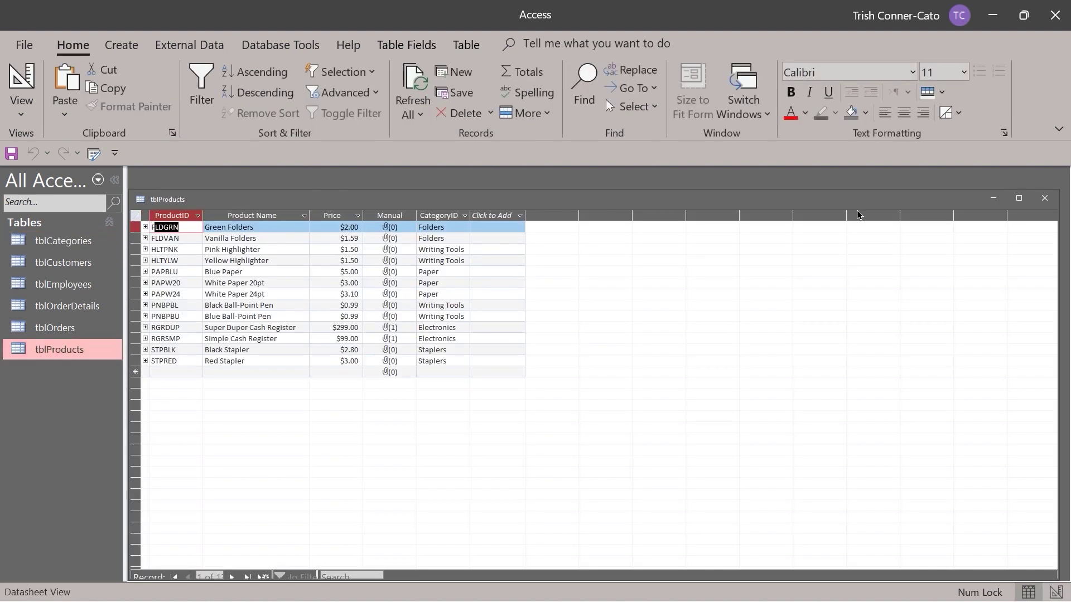
{"action": "left_click_drag", "start_coordinate": [820, 199], "coordinate": [1033, 202]}
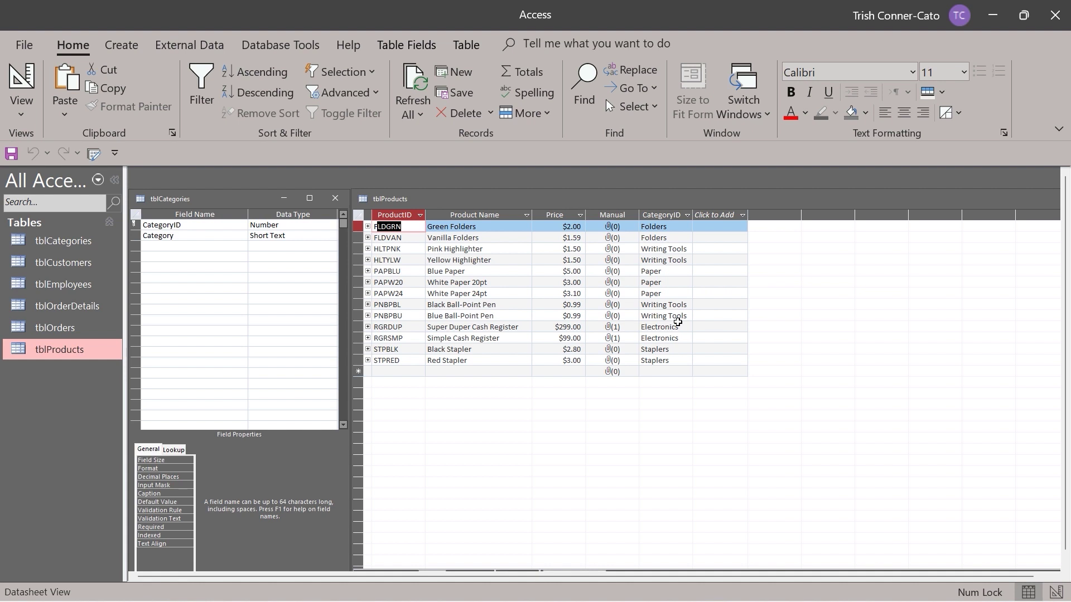
{"action": "right_click", "coordinate": [426, 203]}
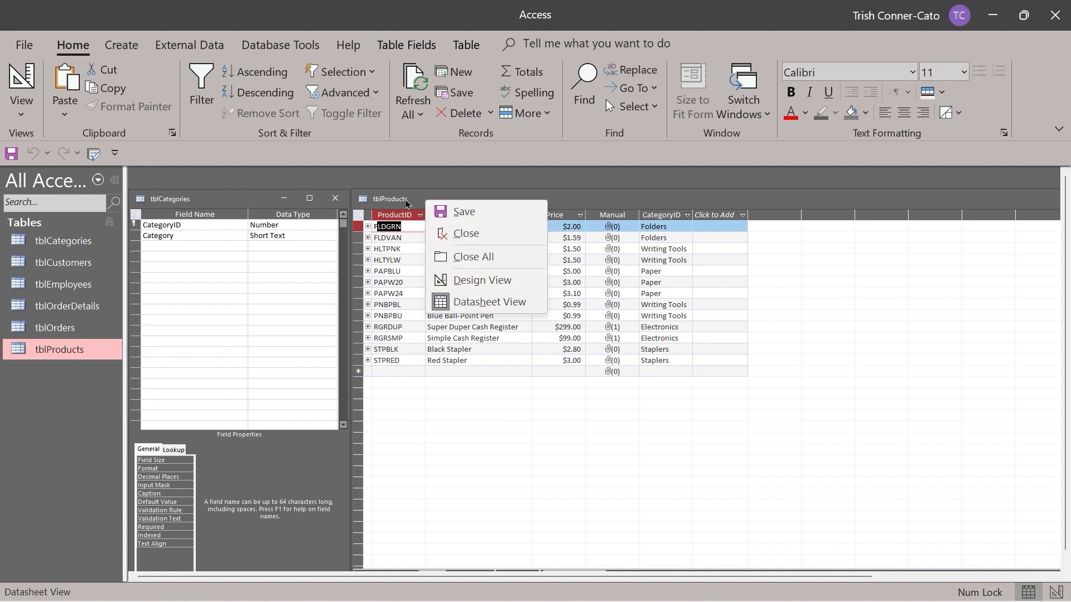
{"action": "left_click", "coordinate": [476, 280]}
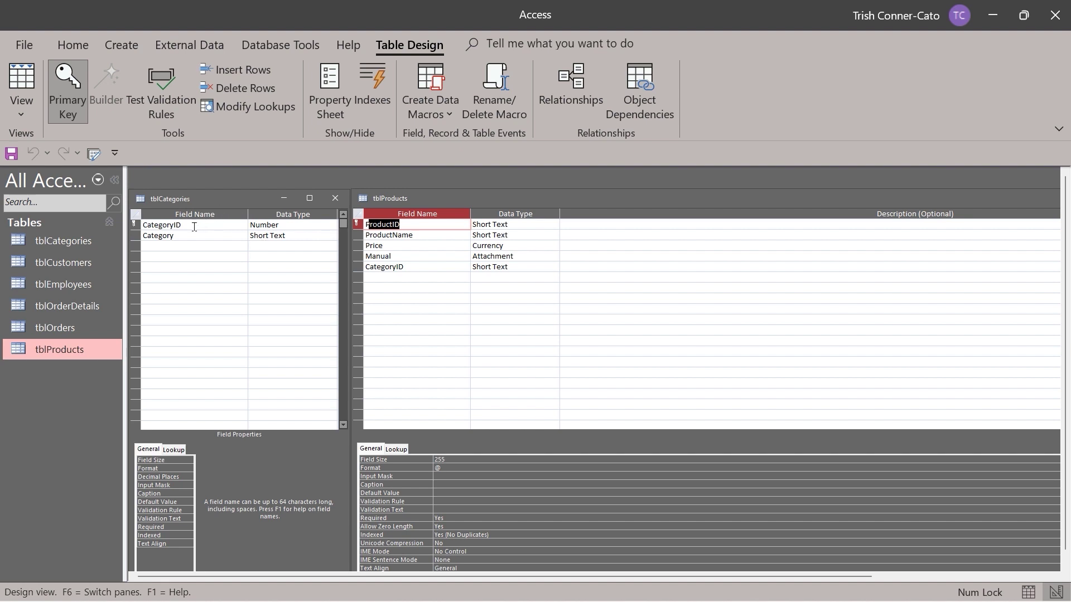
Step: Try to change the data type of the CategoryID field in tblCategories to AutoNumber
{"action": "left_click", "coordinate": [278, 227]}
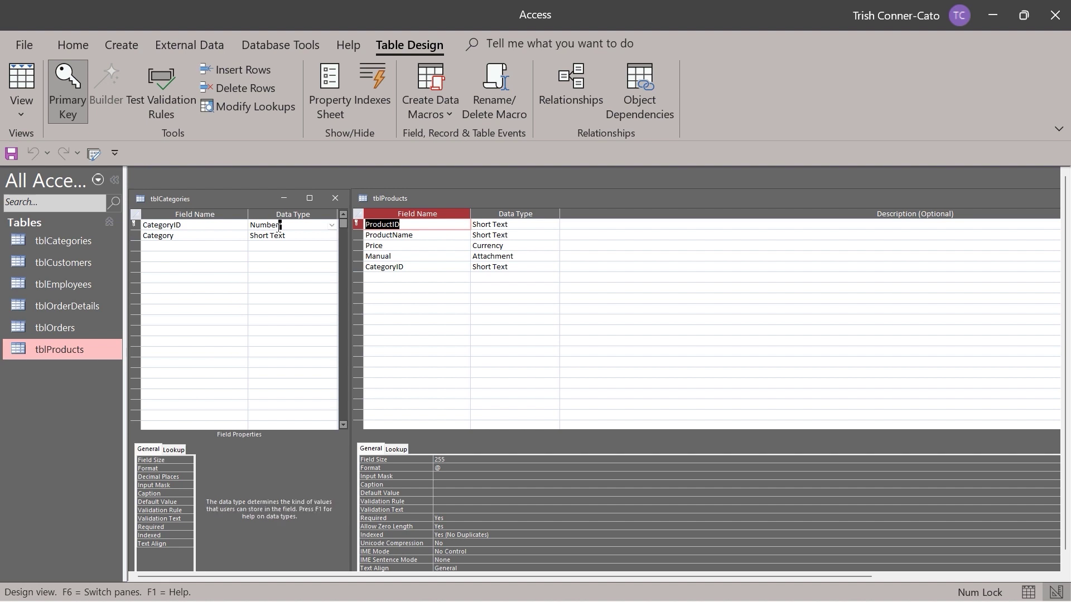
{"action": "left_click", "coordinate": [331, 225]}
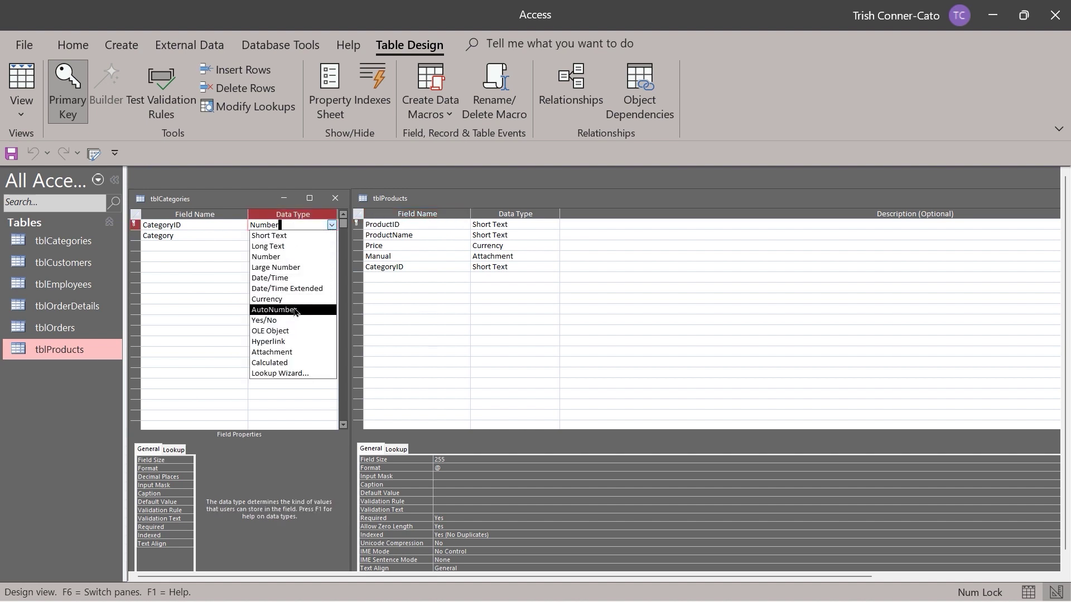
{"action": "left_click", "coordinate": [273, 311]}
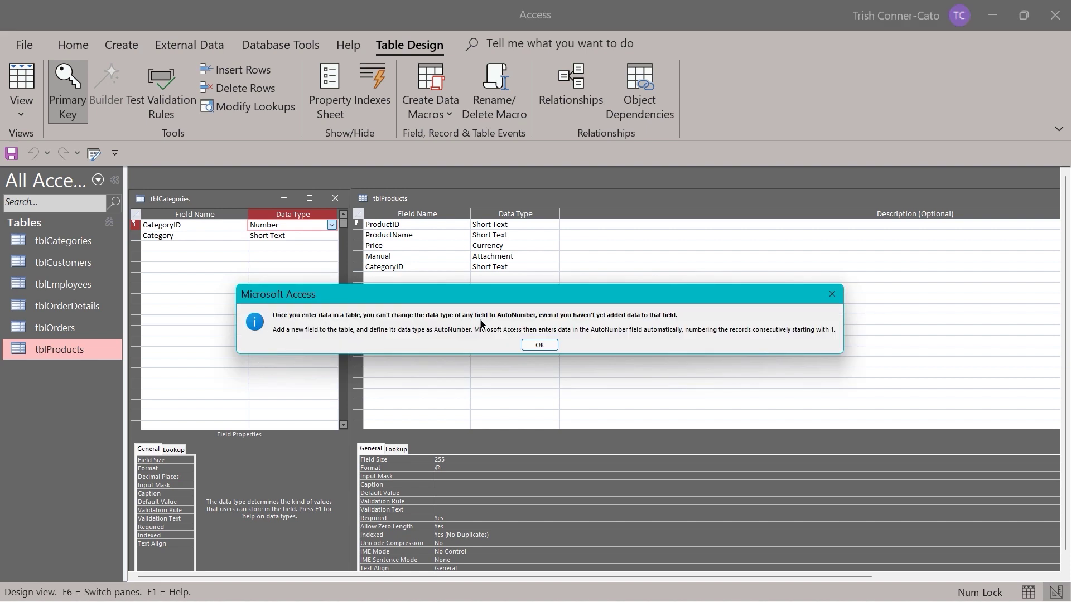
{"action": "left_click", "coordinate": [538, 345]}
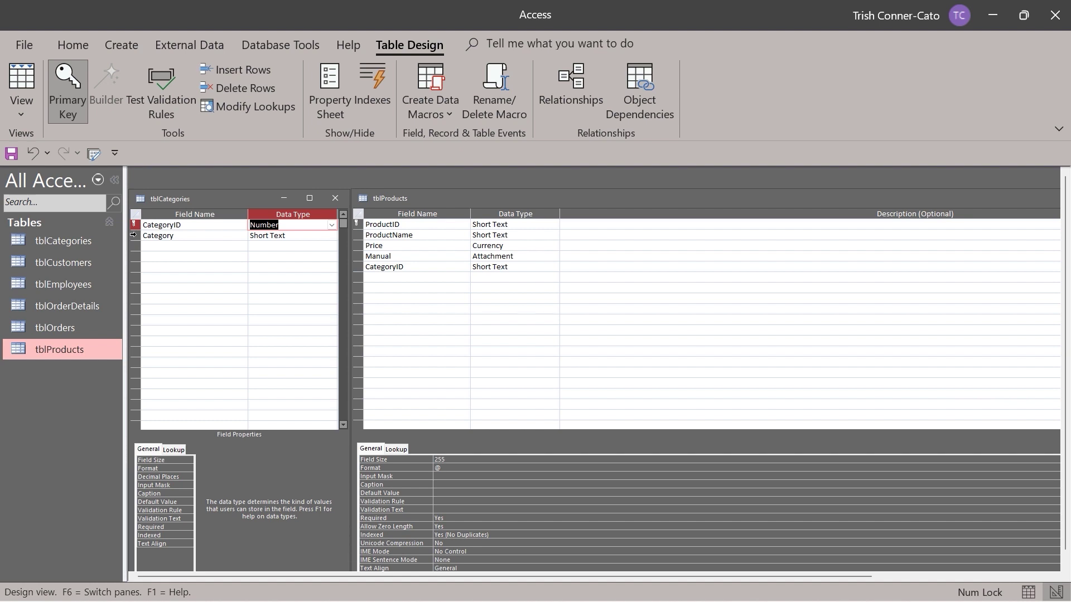
Step: Insert a field named ID with the AutoNumber data type above the Category field in tblCategories
{"action": "right_click", "coordinate": [132, 236]}
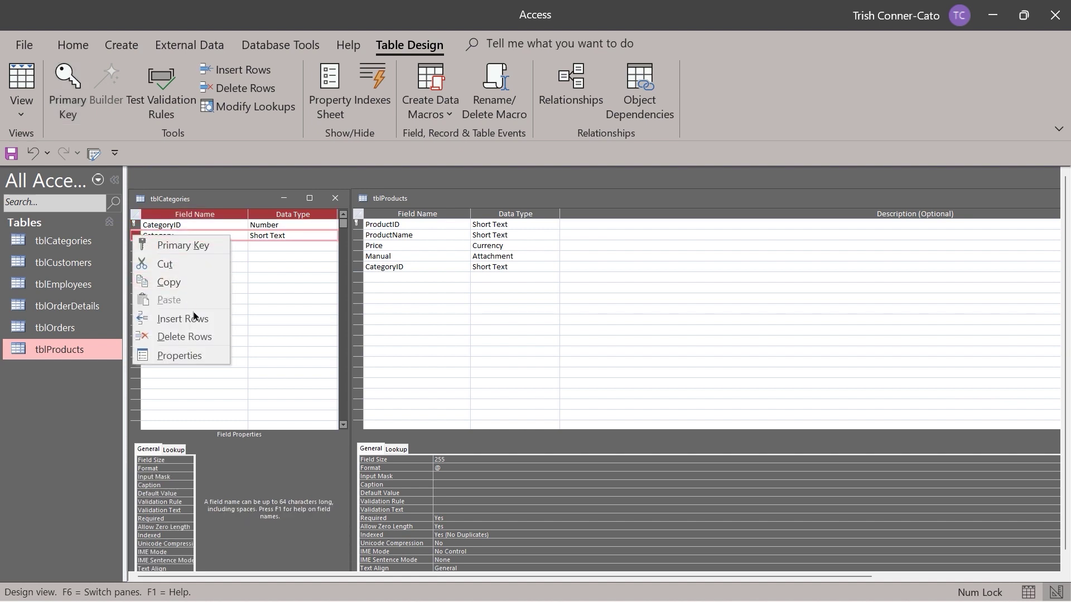
{"action": "left_click", "coordinate": [182, 318]}
{"action": "left_click", "coordinate": [168, 237]}
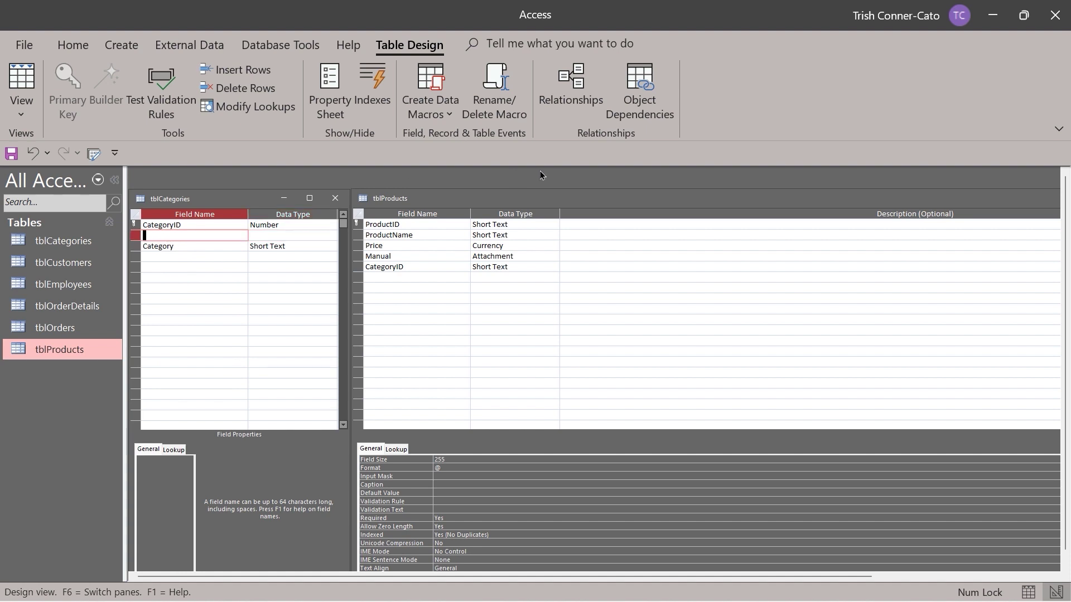
{"action": "type", "text": "ID"}
{"action": "key", "text": "Tab"}
{"action": "type", "text": "au"}
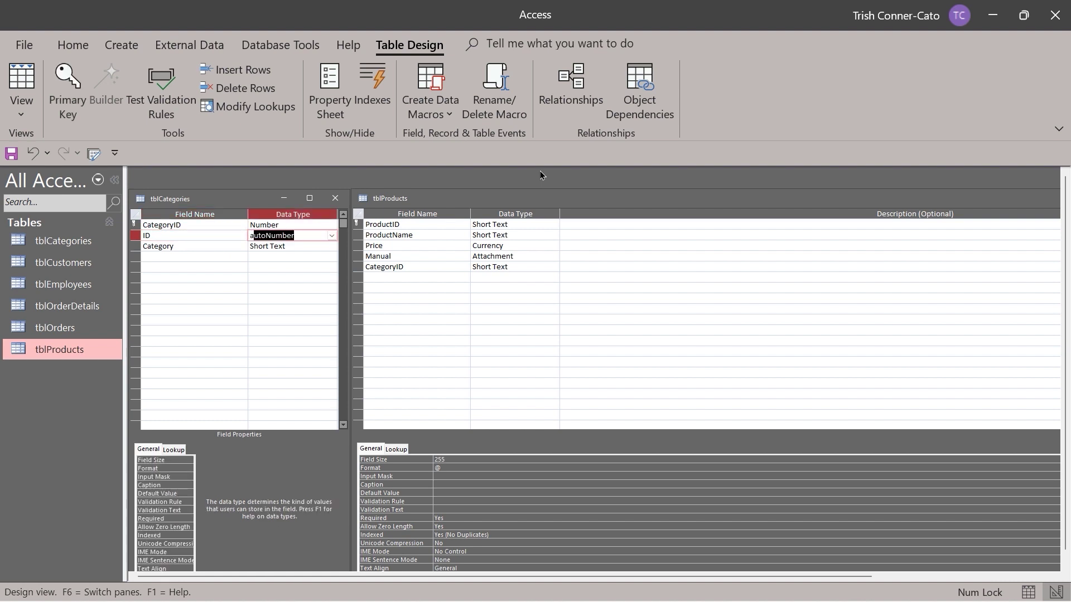
{"action": "key", "text": "Tab"}
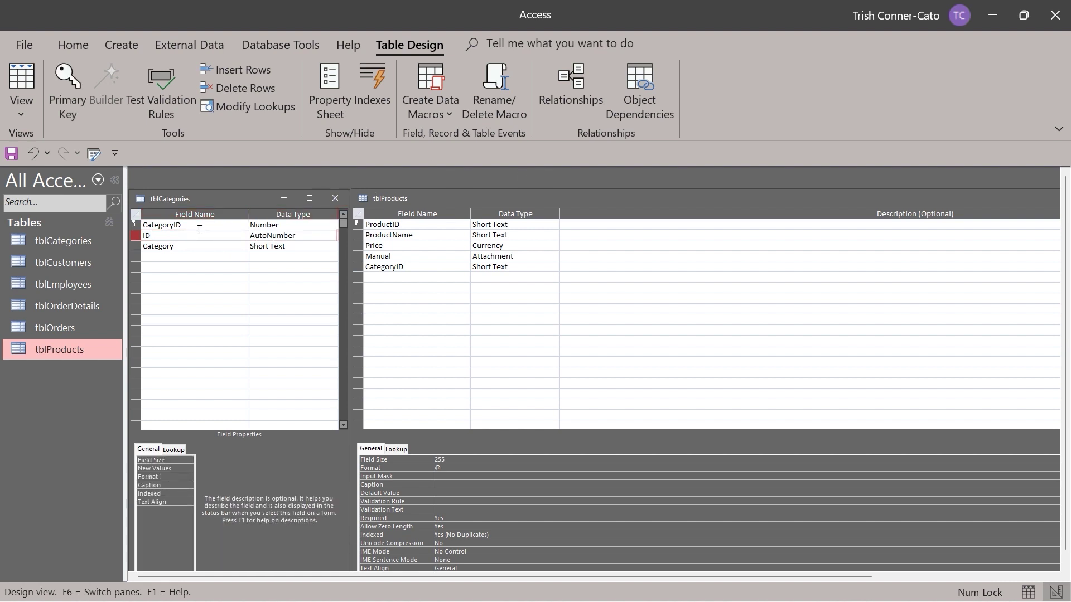
Step: Permanently delete the Number-type CategoryID field and its primary key from tblCategories
{"action": "right_click", "coordinate": [134, 225]}
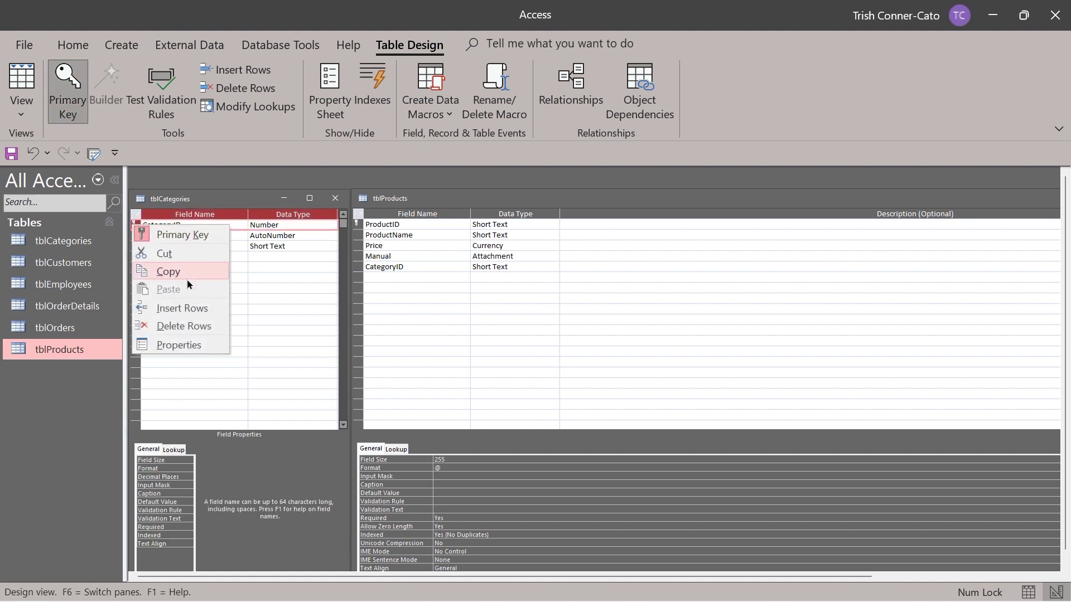
{"action": "left_click", "coordinate": [198, 325]}
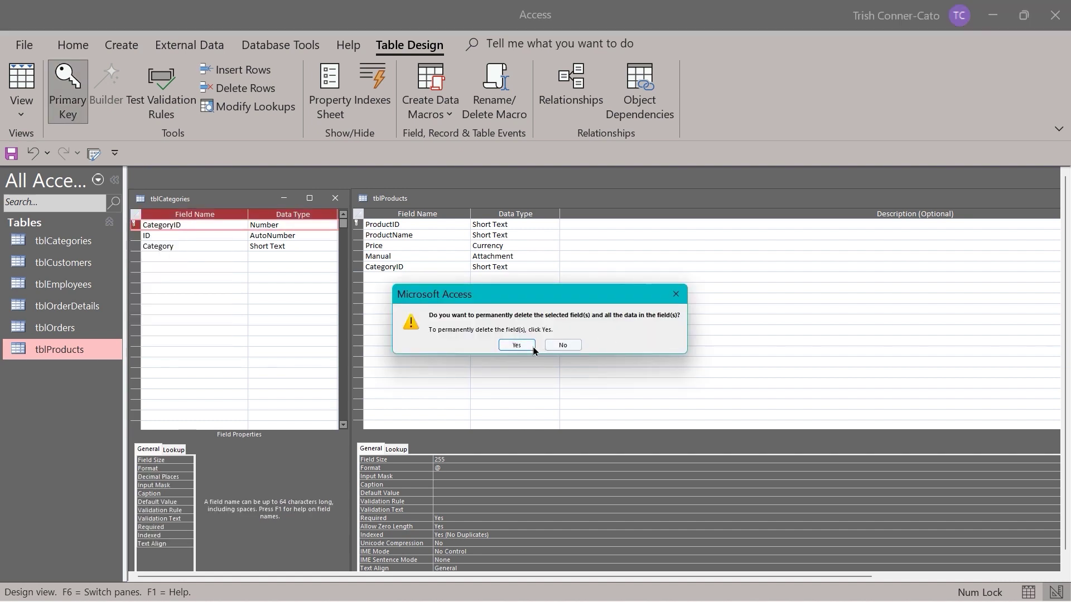
{"action": "left_click", "coordinate": [517, 345]}
{"action": "left_click", "coordinate": [516, 345]}
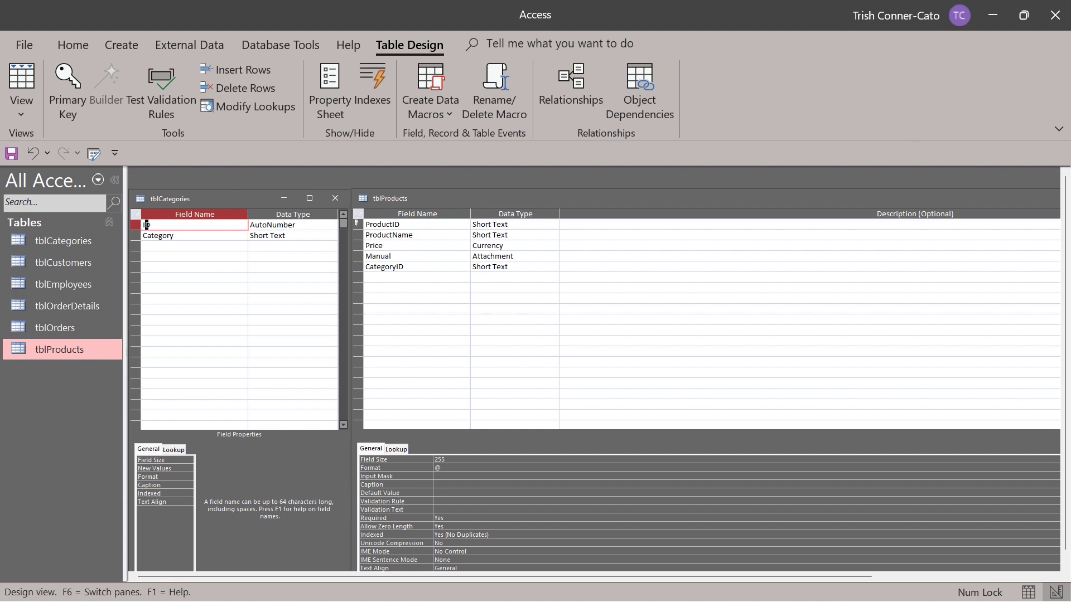
Step: Rename the AutoNumber field in tblCategories as CategoryID and make it the primary key
{"action": "type", "text": "Category"}
{"action": "right_click", "coordinate": [136, 225]}
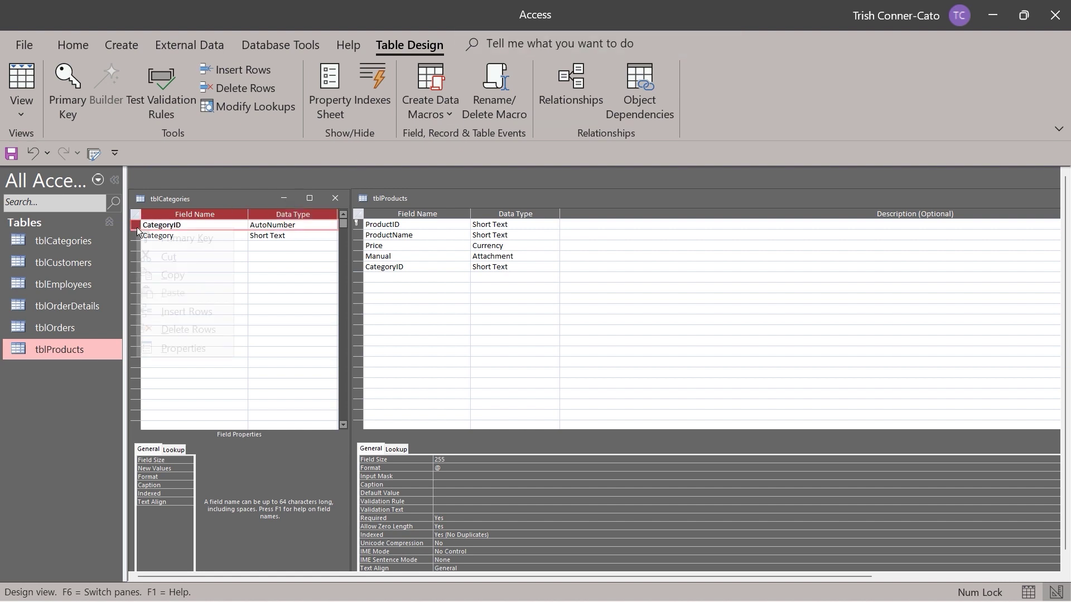
{"action": "left_click", "coordinate": [174, 240]}
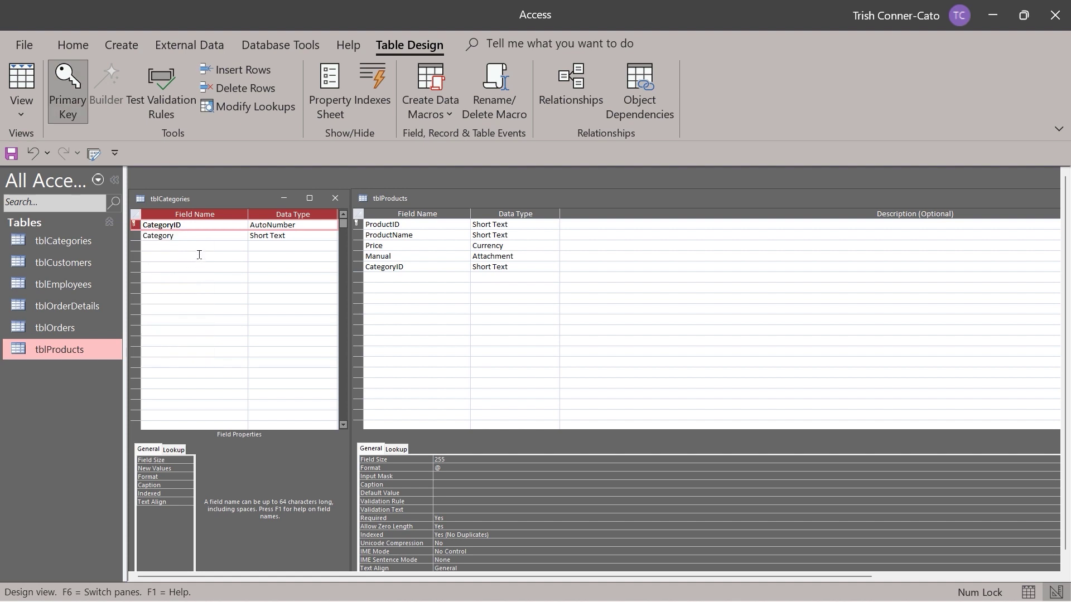
Step: Save tblCategories, check its category numbering in Datasheet View, and return the table to Design View
{"action": "right_click", "coordinate": [174, 198]}
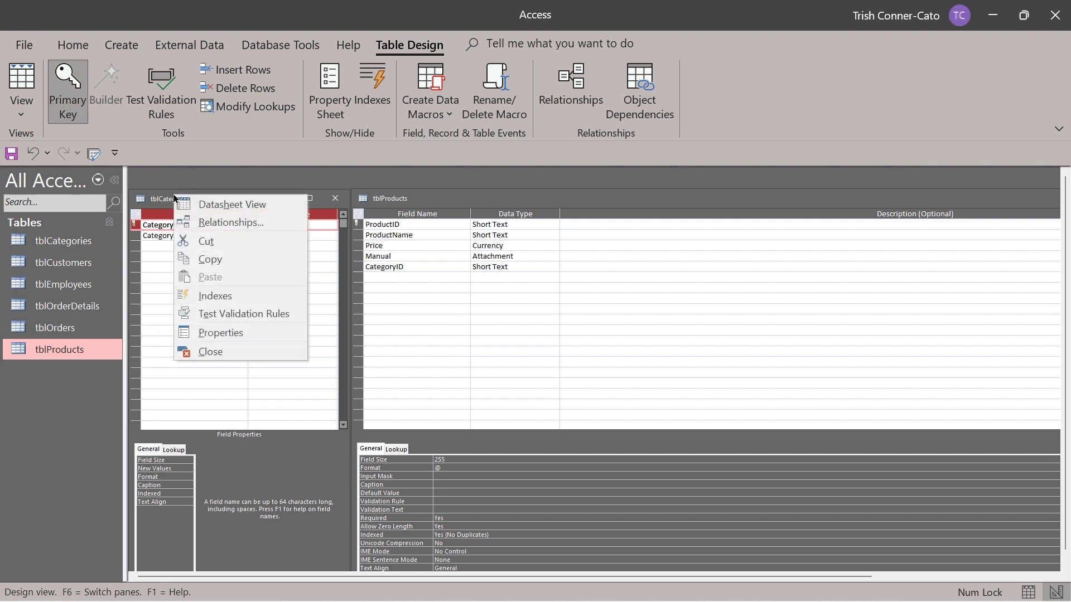
{"action": "left_click", "coordinate": [239, 204]}
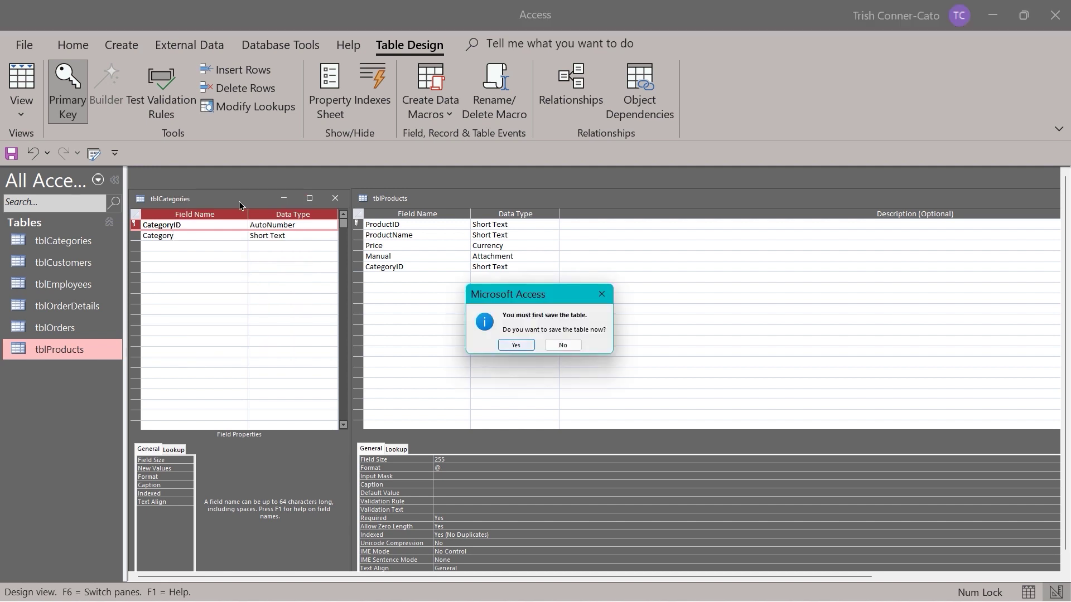
{"action": "left_click", "coordinate": [514, 347]}
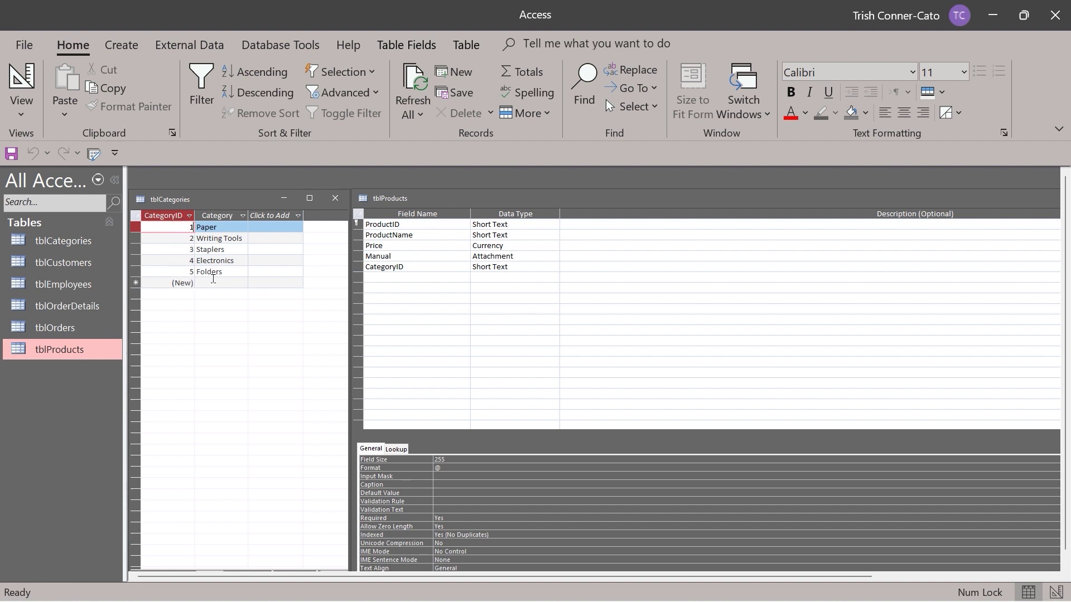
{"action": "right_click", "coordinate": [153, 207]}
{"action": "left_click", "coordinate": [216, 287]}
Step: Change the data type of the CategoryID field in tblProducts to Number
{"action": "left_click", "coordinate": [443, 287]}
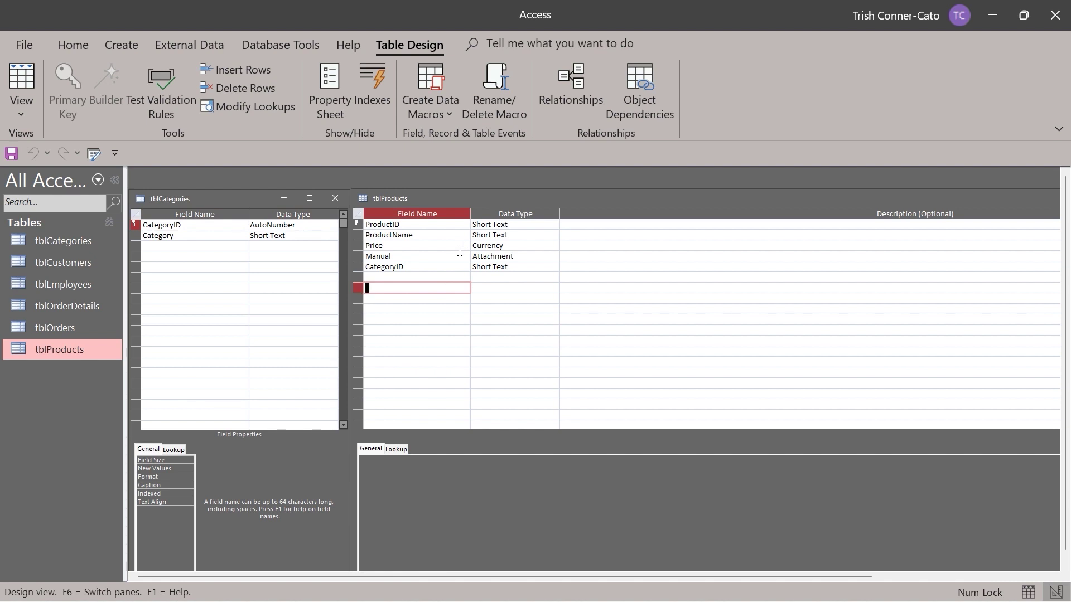
{"action": "left_click", "coordinate": [519, 265]}
{"action": "left_click", "coordinate": [555, 270]}
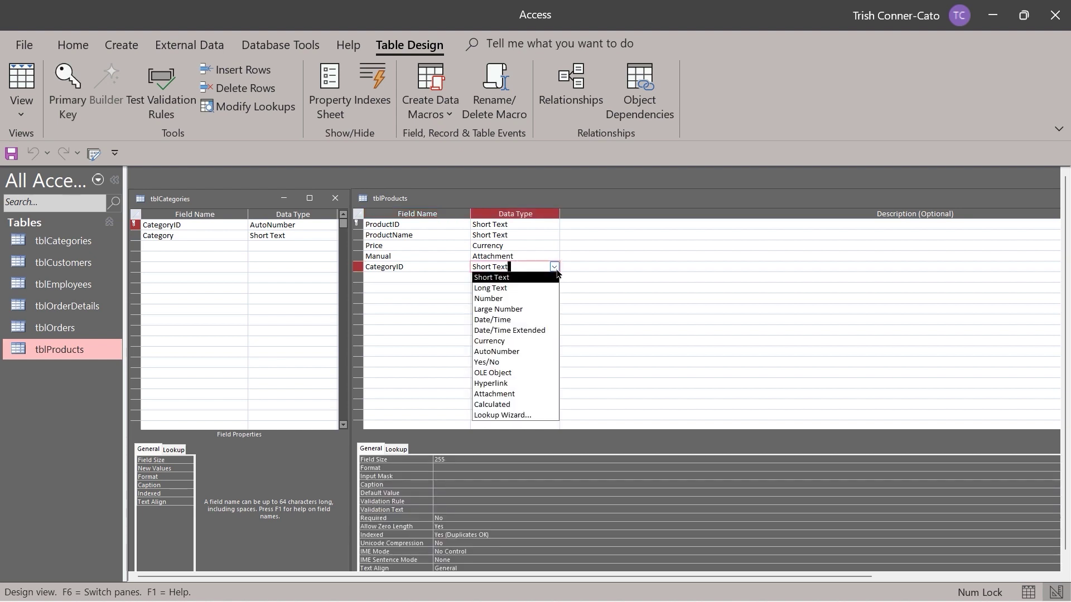
{"action": "left_click", "coordinate": [515, 299]}
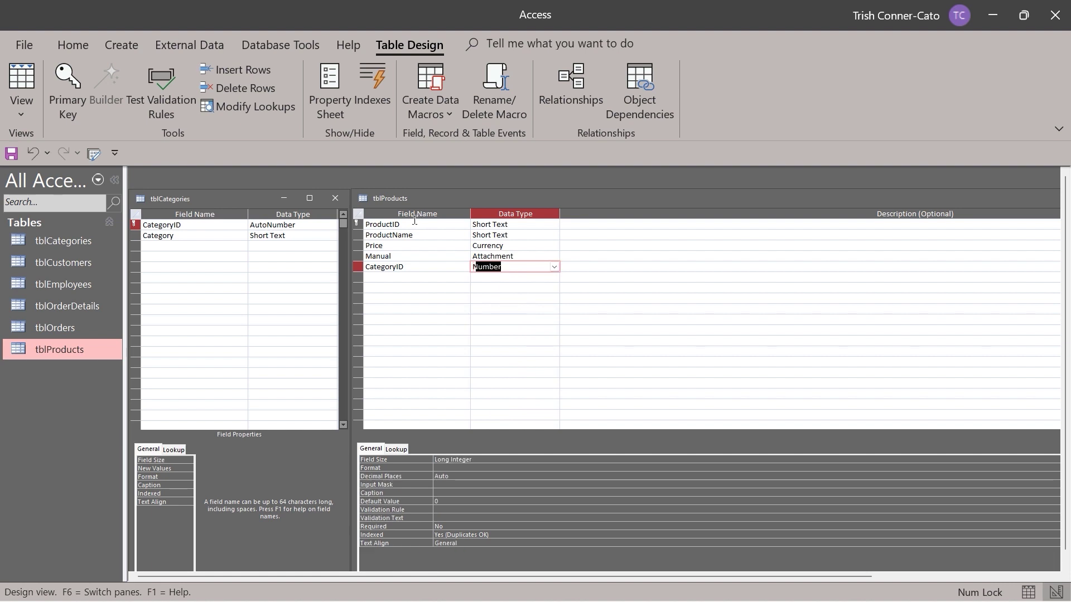
Step: Save the tblProducts design while switching it to Datasheet View, accepting the possible data loss
{"action": "right_click", "coordinate": [398, 204]}
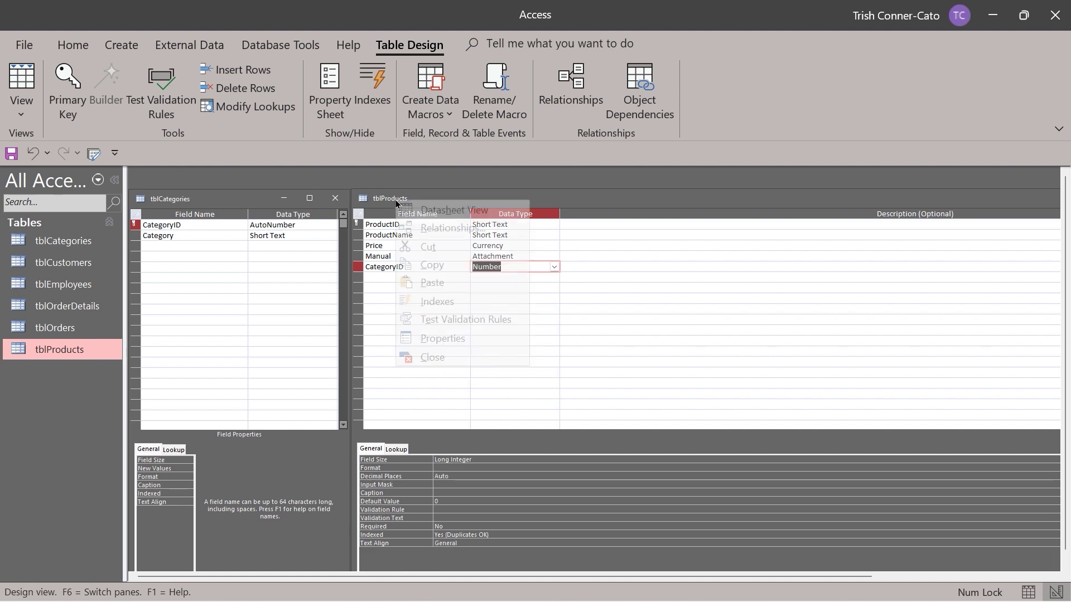
{"action": "left_click", "coordinate": [419, 217]}
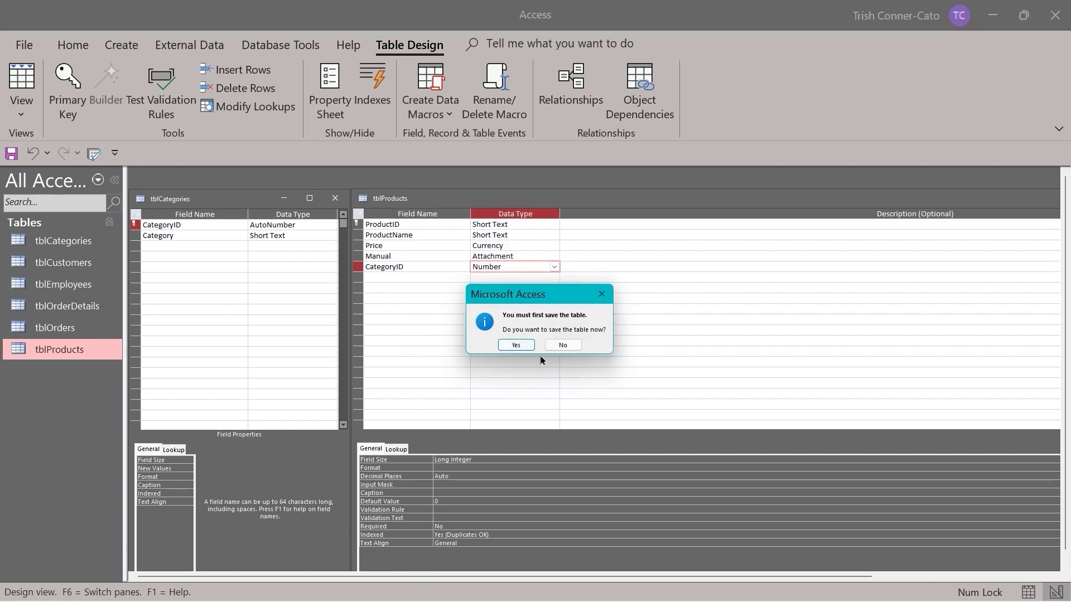
{"action": "left_click", "coordinate": [516, 345]}
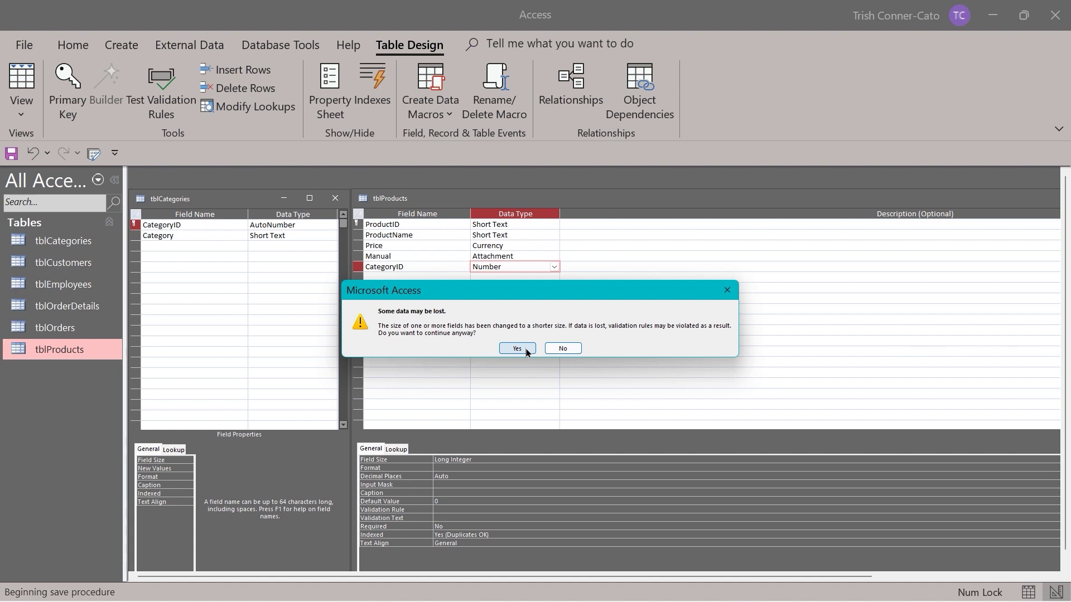
{"action": "left_click", "coordinate": [517, 348]}
{"action": "left_click", "coordinate": [526, 350]}
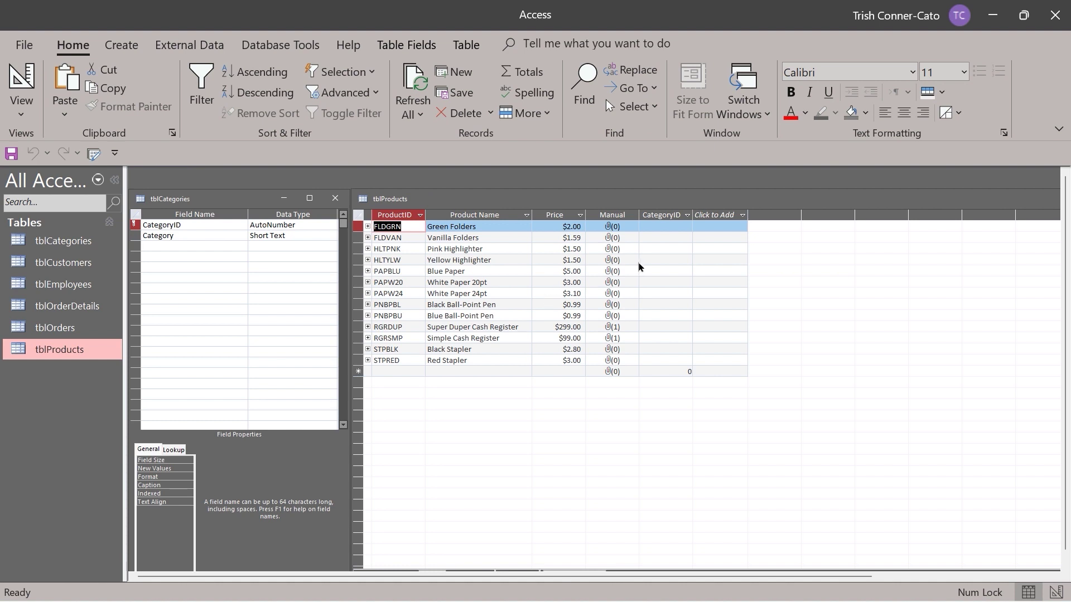
Step: Enter the CategoryID for every product (folders 5, highlighters and pens 2, paper 1, cash registers 4, staplers 3), and return tblProducts to Design View
{"action": "left_click", "coordinate": [660, 228]}
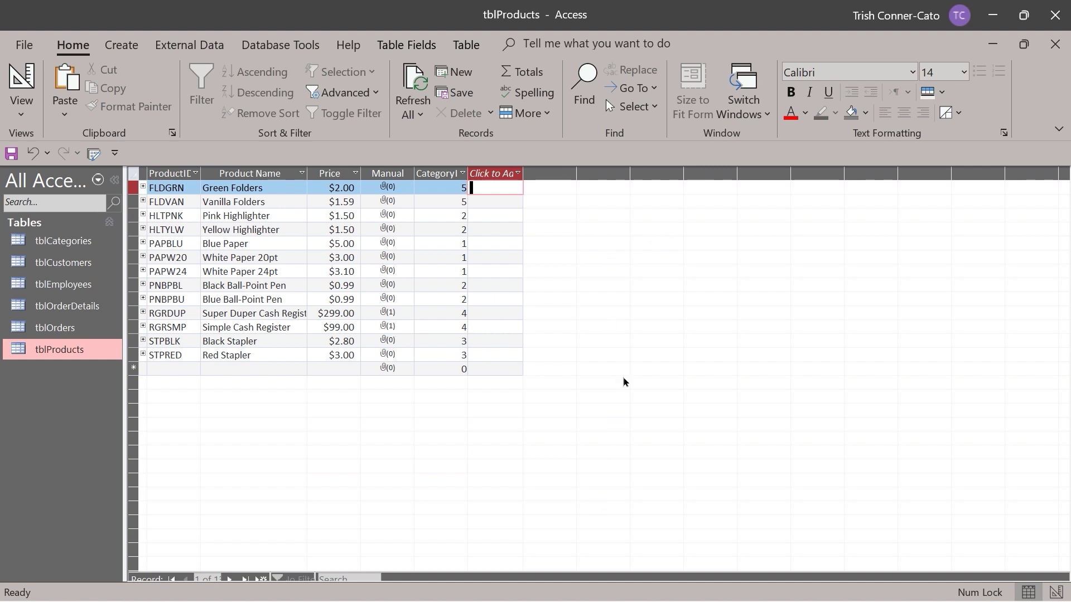
{"action": "left_click", "coordinate": [1023, 45]}
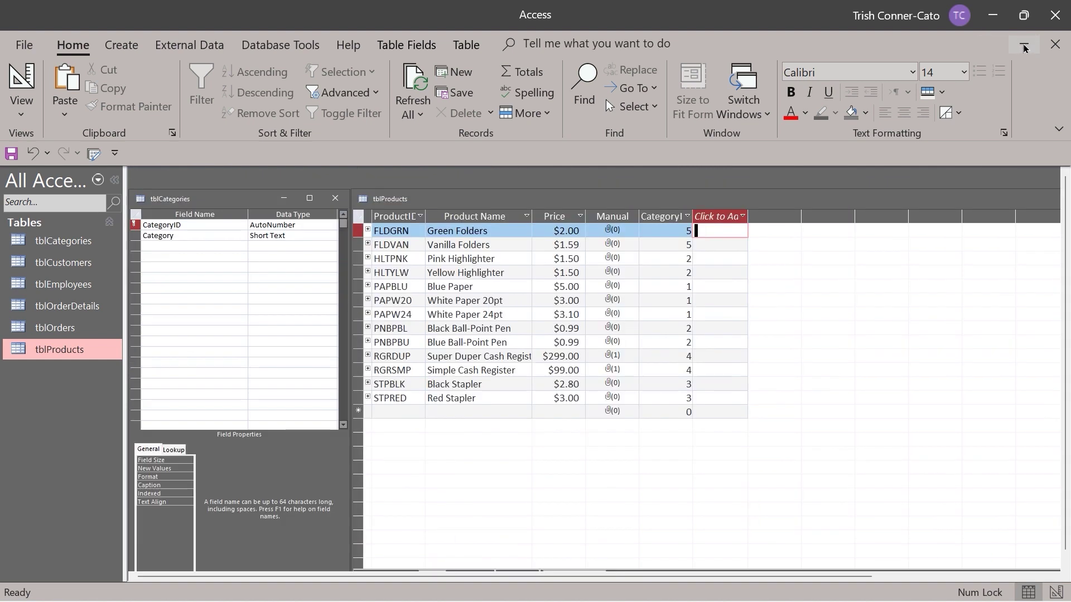
{"action": "right_click", "coordinate": [389, 199]}
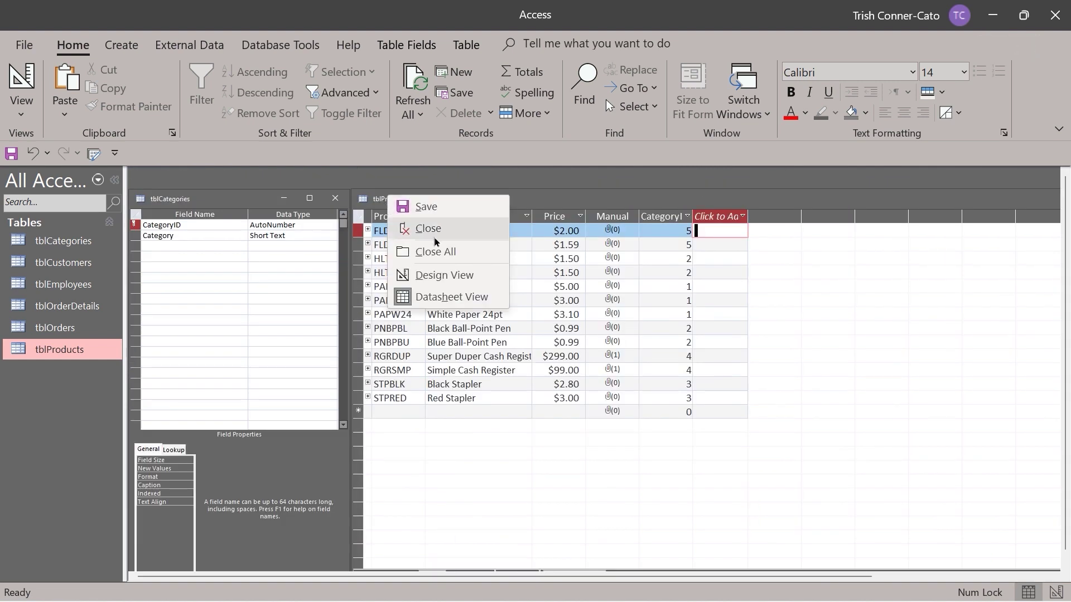
{"action": "left_click", "coordinate": [456, 273]}
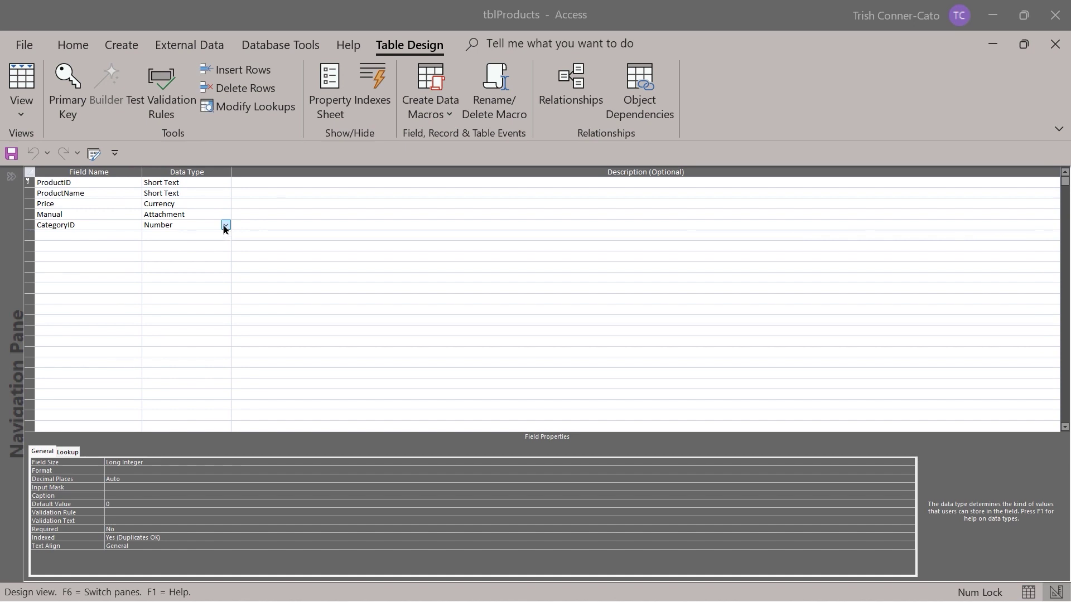
Step: Make CategoryID in tblProducts a lookup field showing Category from tblCategories with the key column hidden, using the Lookup Wizard, and save the table
{"action": "left_click", "coordinate": [226, 225]}
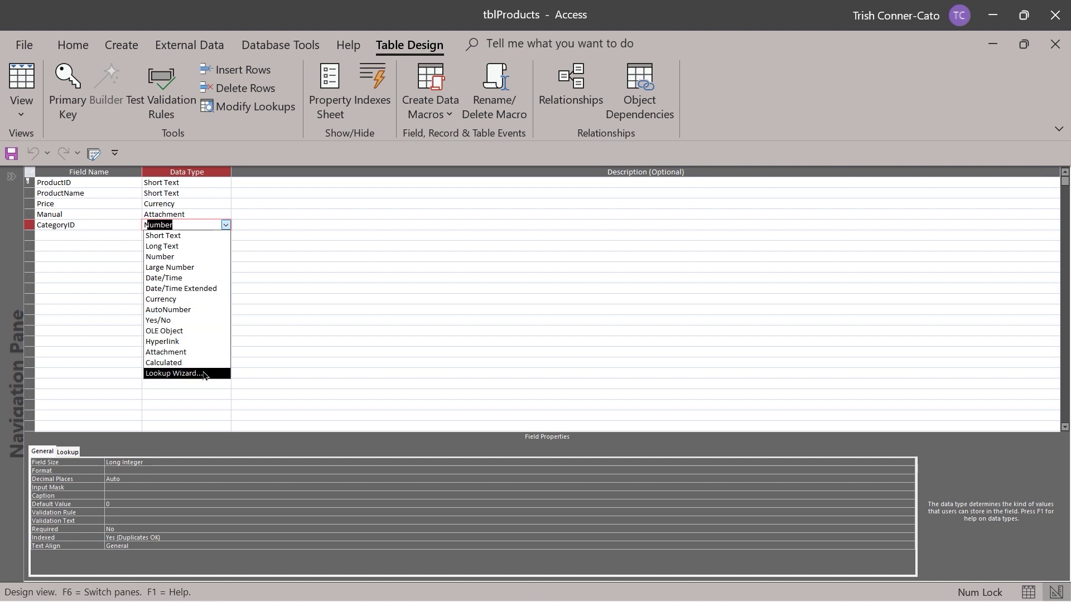
{"action": "left_click", "coordinate": [175, 373]}
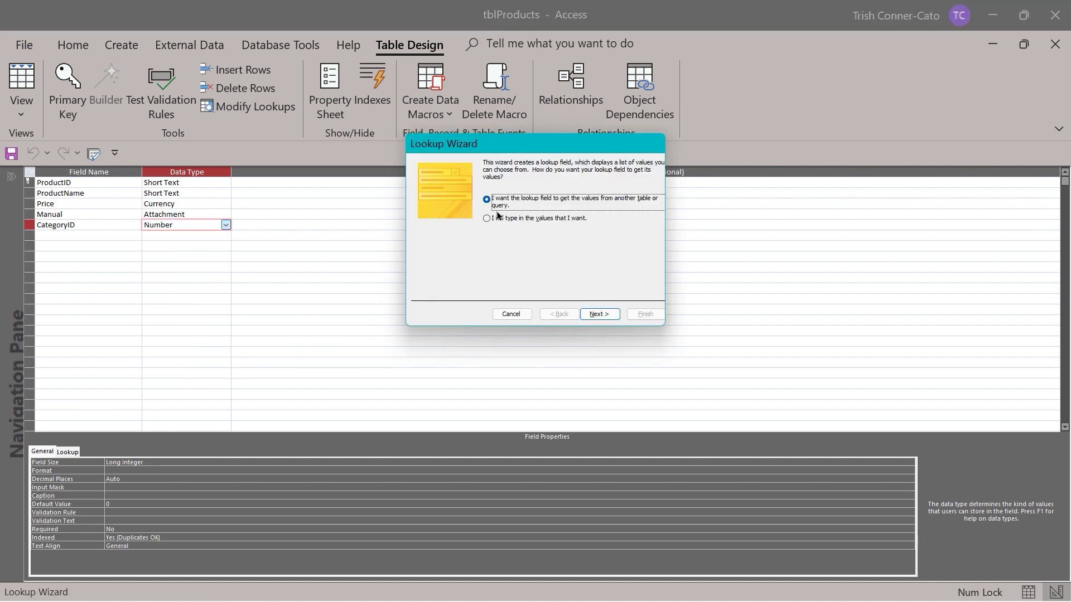
{"action": "left_click", "coordinate": [598, 314]}
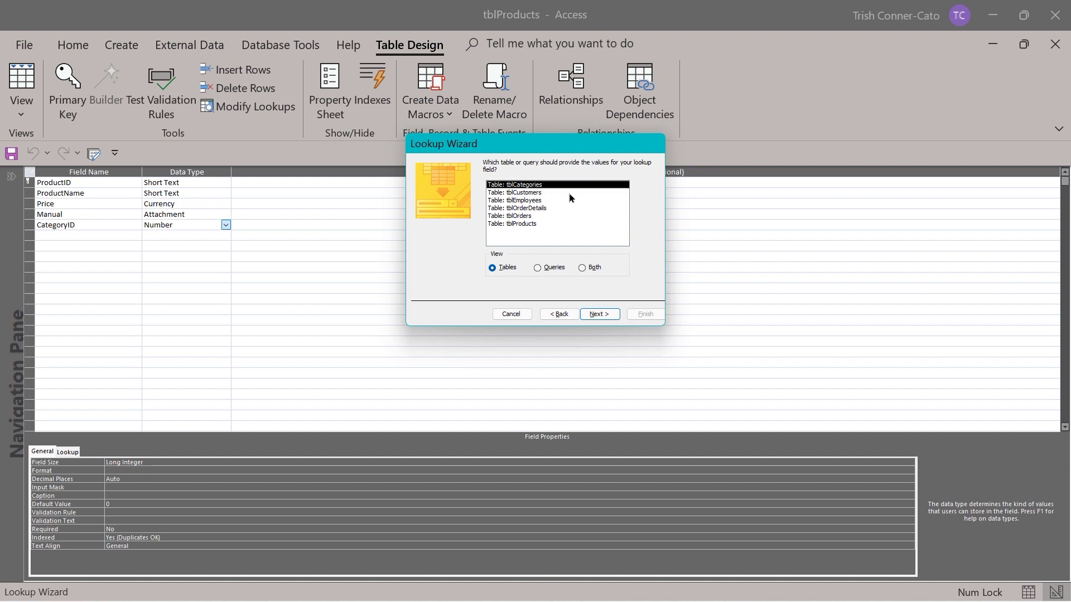
{"action": "left_click", "coordinate": [603, 315]}
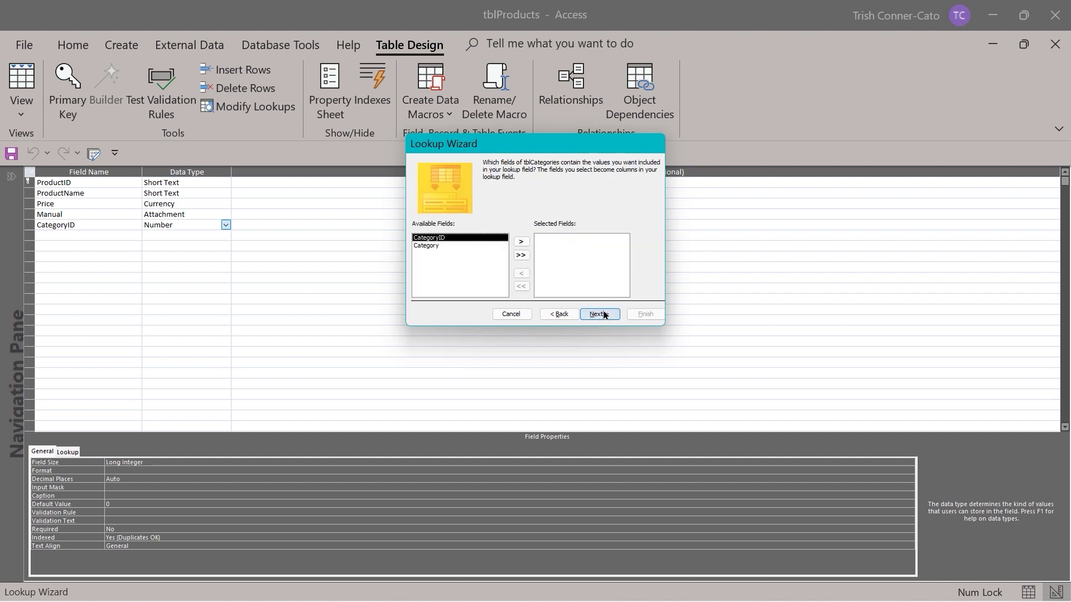
{"action": "double_click", "coordinate": [426, 246]}
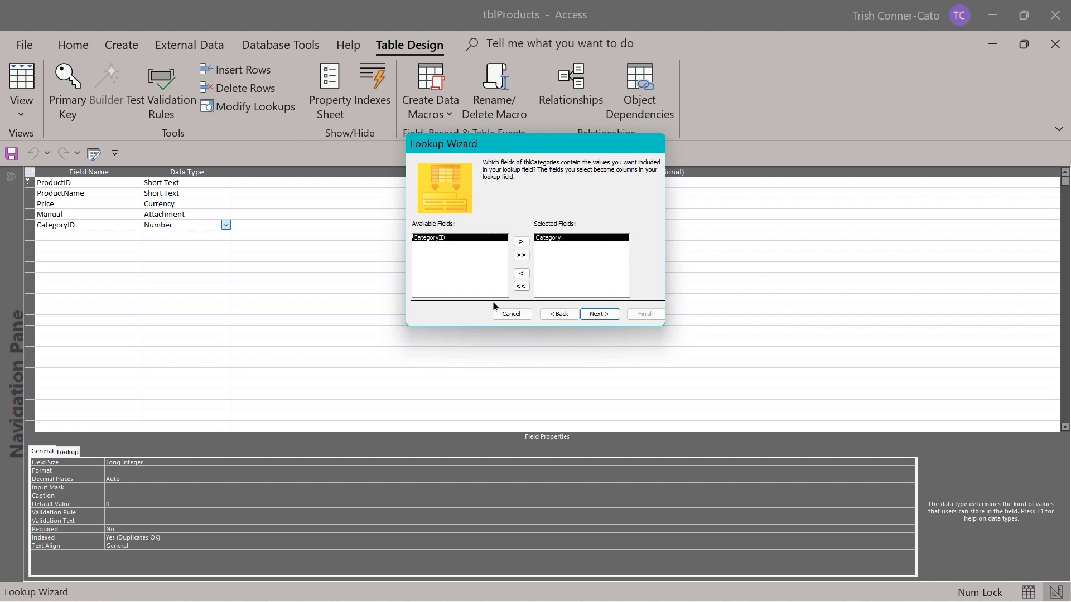
{"action": "left_click", "coordinate": [607, 315]}
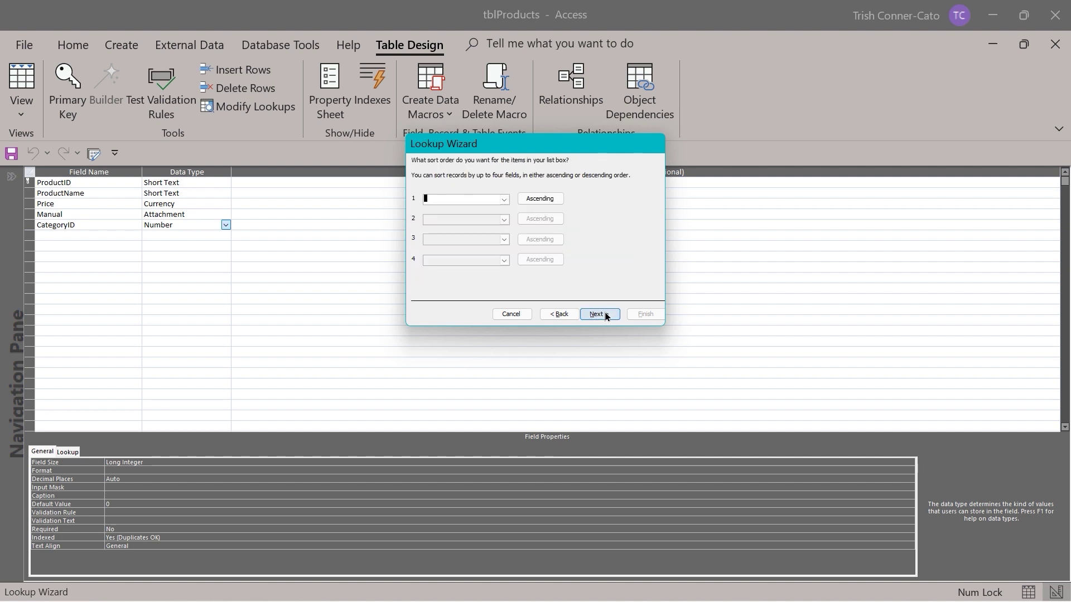
{"action": "left_click", "coordinate": [606, 316]}
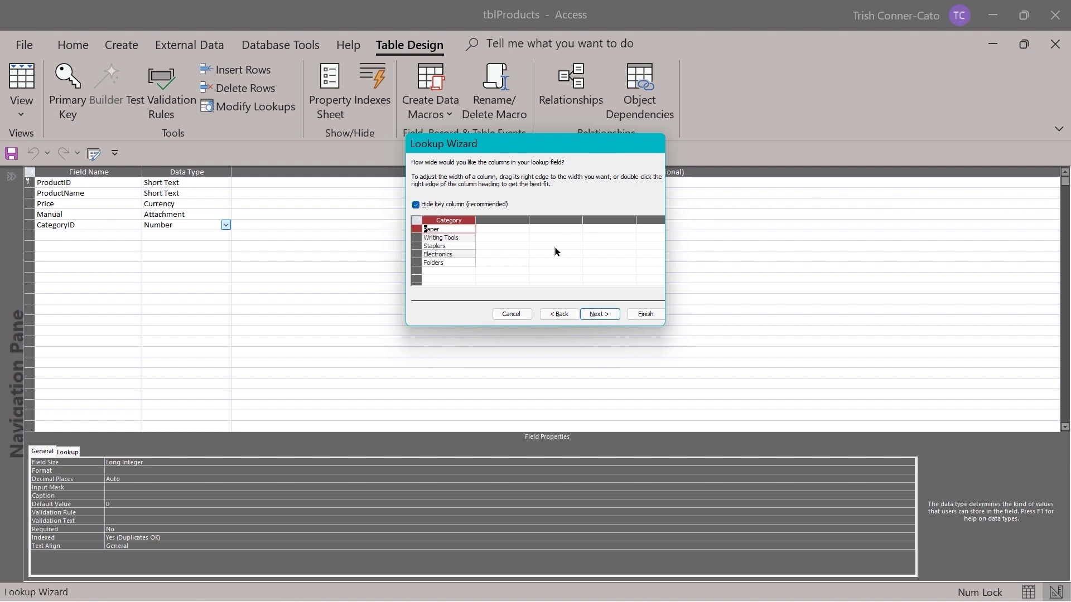
{"action": "left_click", "coordinate": [605, 316]}
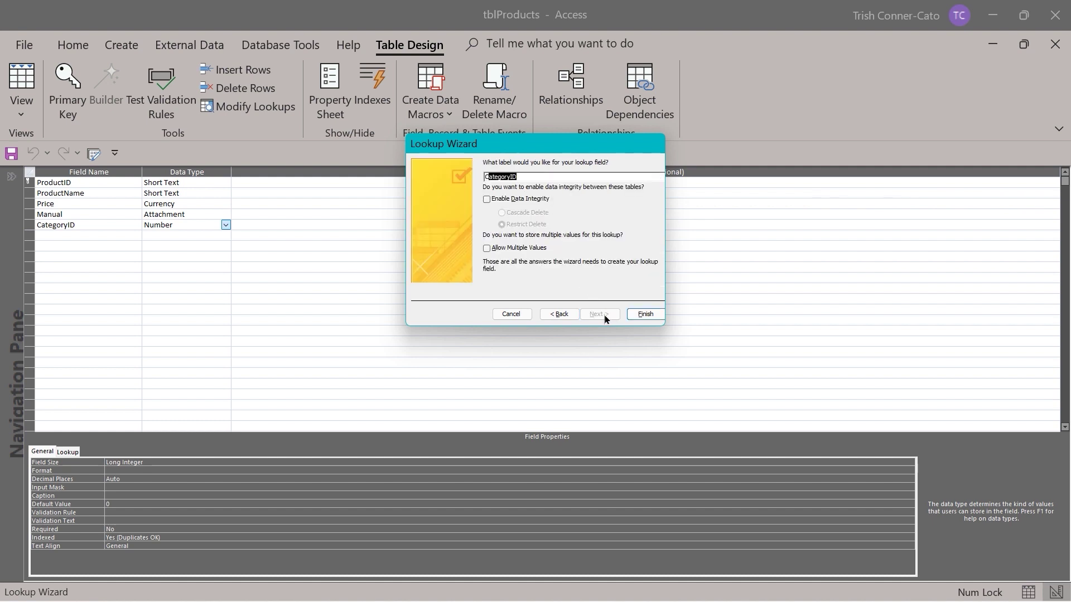
{"action": "left_click", "coordinate": [642, 317]}
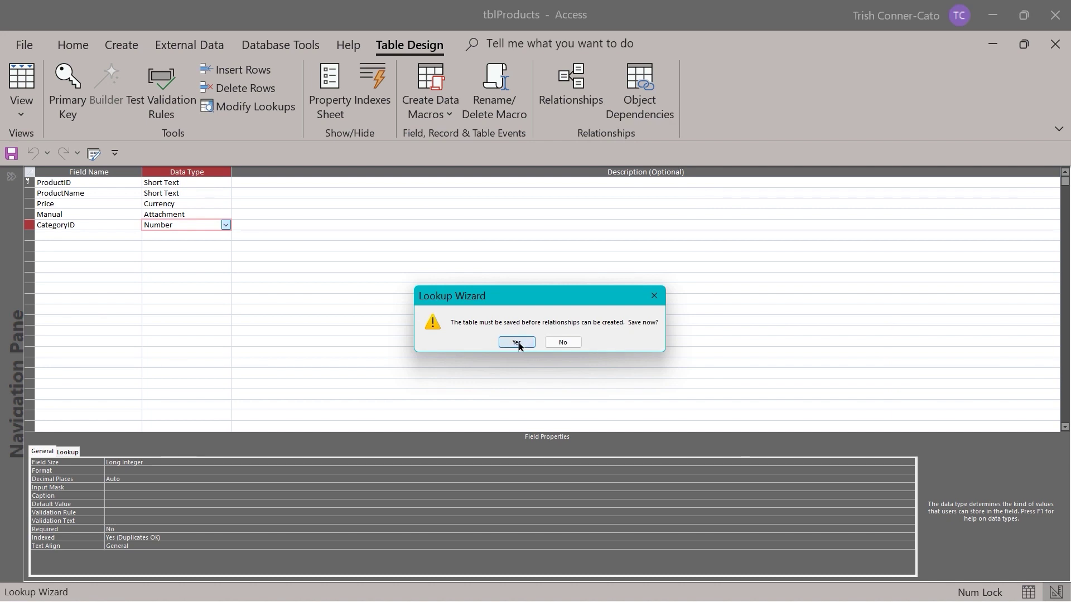
{"action": "left_click", "coordinate": [517, 343]}
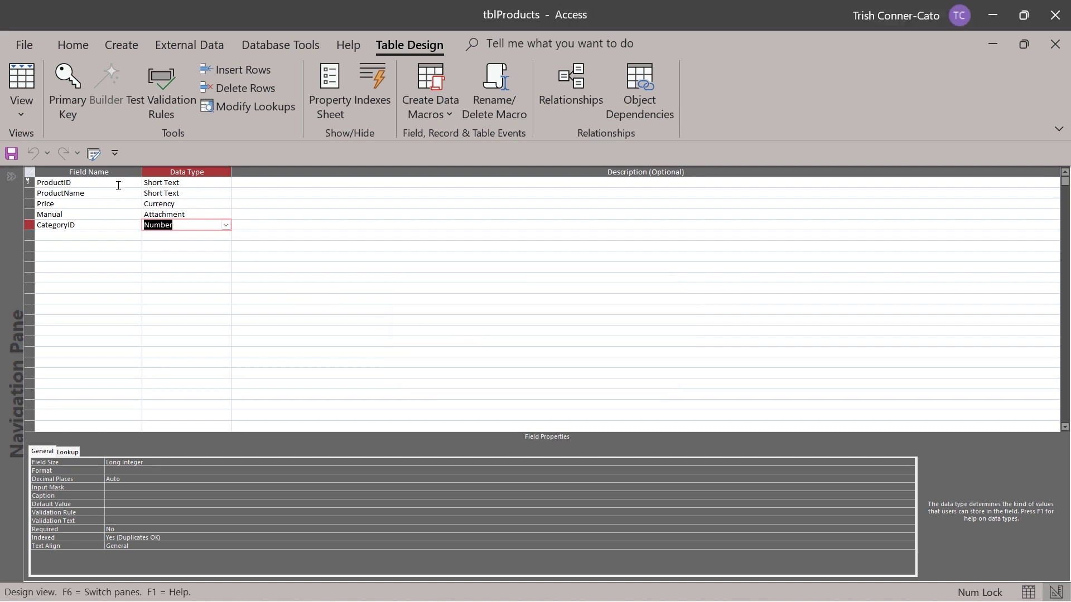
Step: Show tblProducts in Datasheet View and fit the CategoryID column to its contents
{"action": "left_click", "coordinate": [22, 114]}
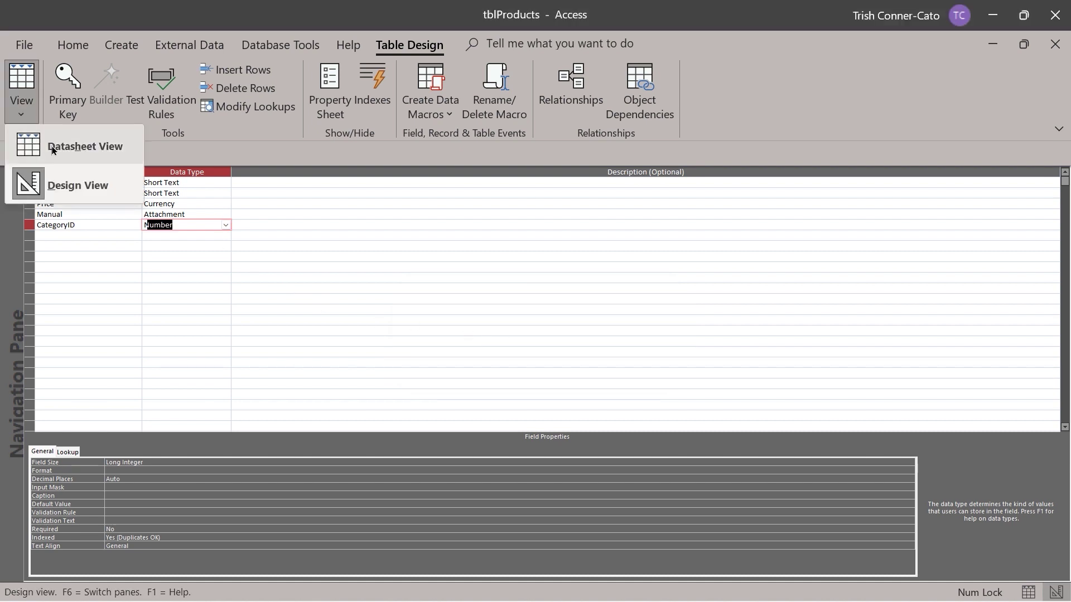
{"action": "left_click", "coordinate": [61, 146]}
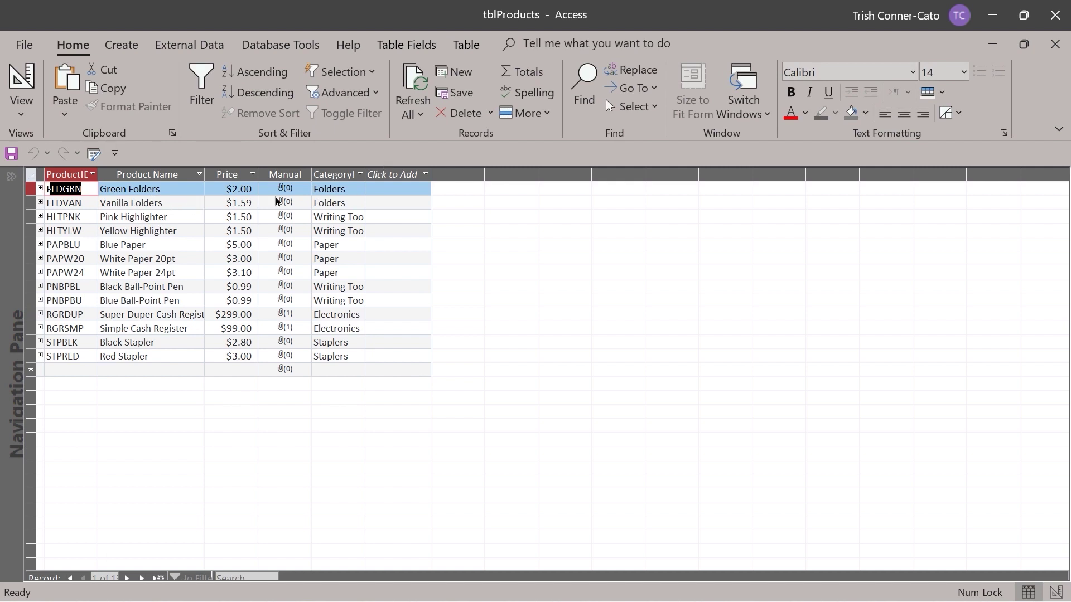
{"action": "double_click", "coordinate": [366, 175]}
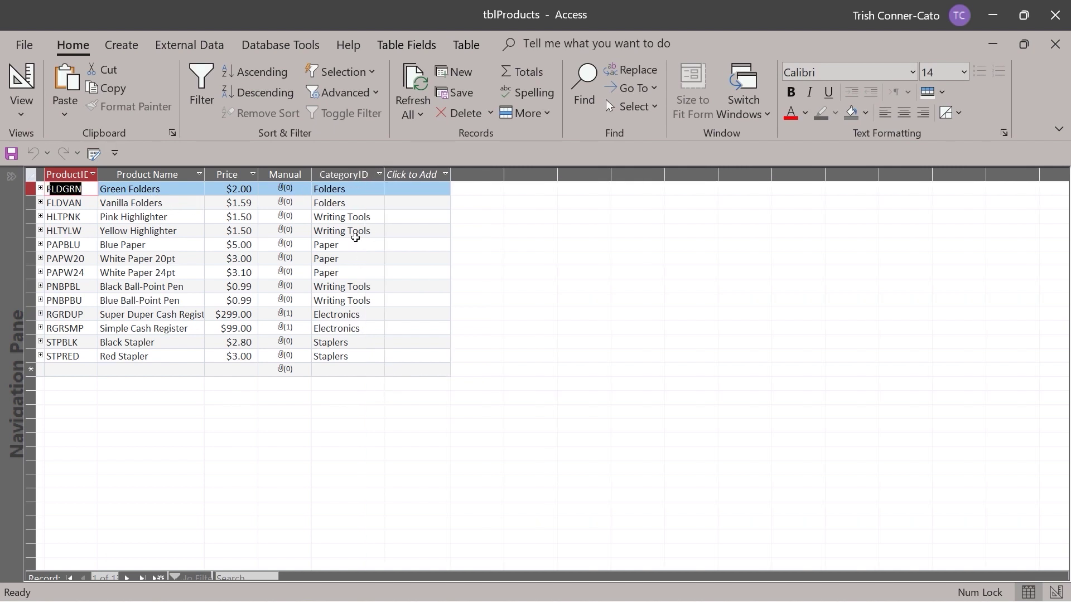
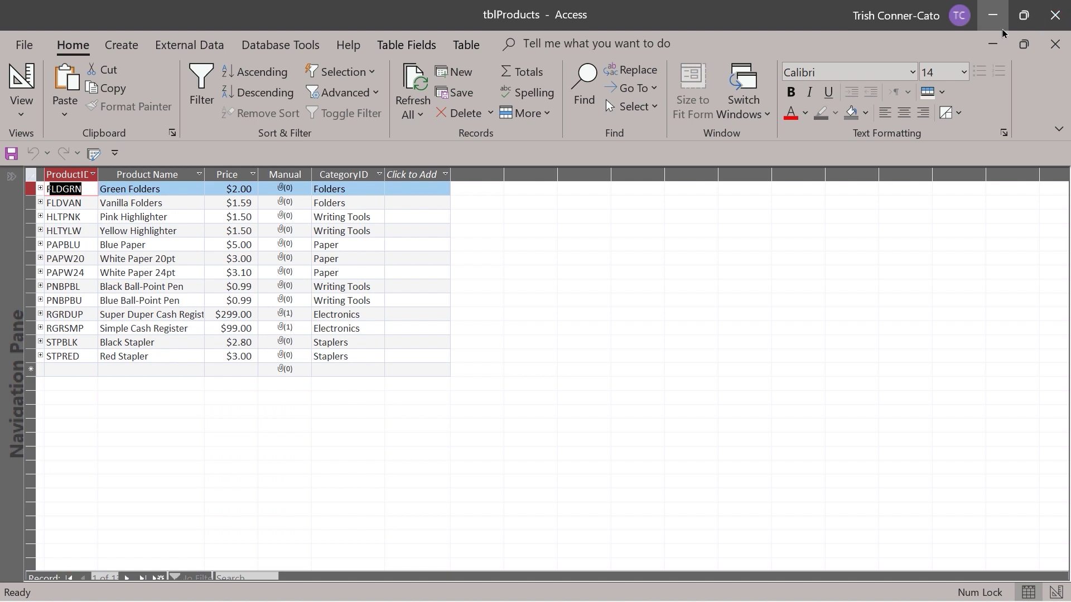
Step: Restore the tblProducts window from full size and close the table, saving its layout changes
{"action": "left_click", "coordinate": [1023, 44]}
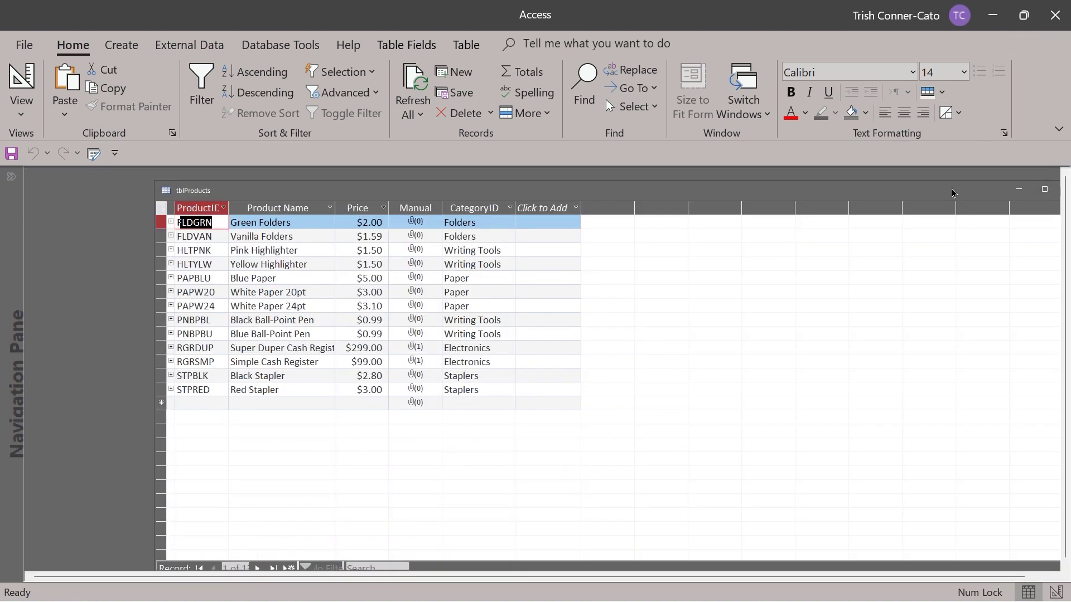
{"action": "left_click_drag", "start_coordinate": [952, 193], "coordinate": [804, 203]}
{"action": "left_click", "coordinate": [921, 199]}
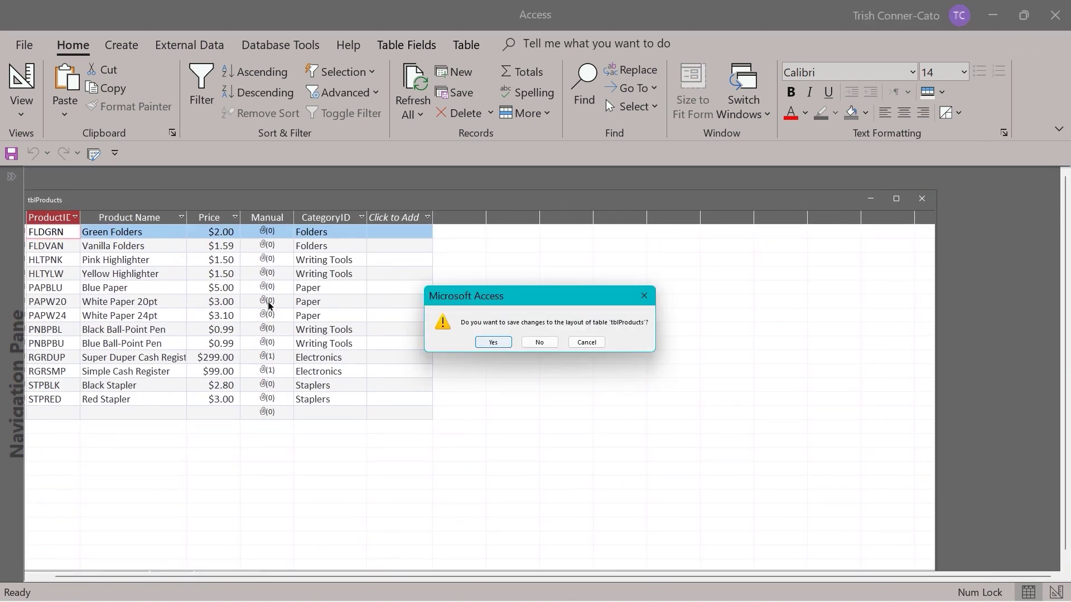
{"action": "left_click", "coordinate": [493, 342]}
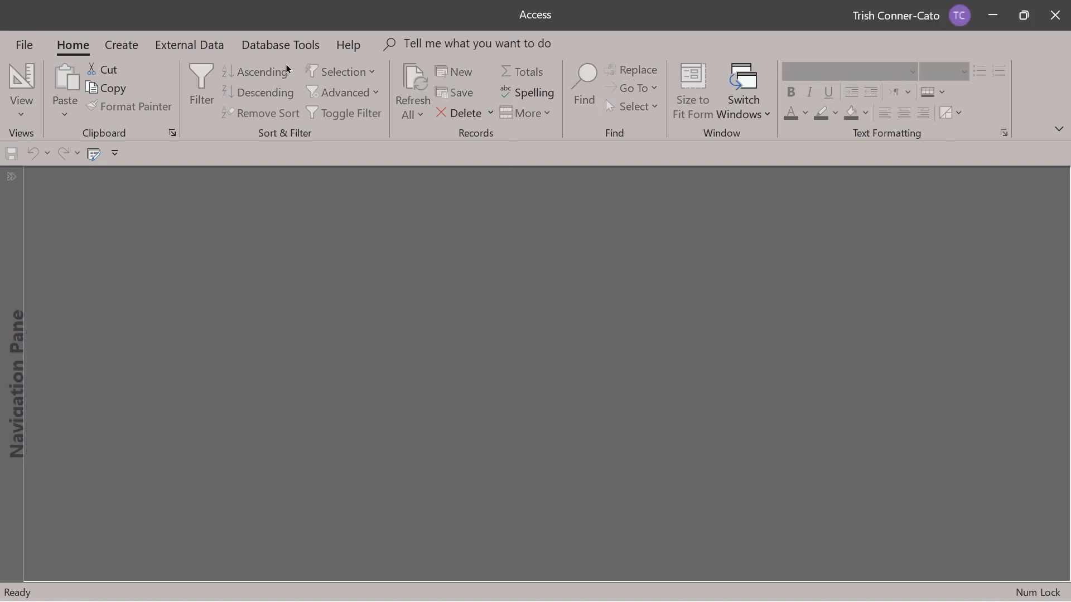
Step: Open the Relationships window and move tblProducts below tblOrderDetails to expose its relationship line to tblCategories
{"action": "left_click", "coordinate": [263, 44]}
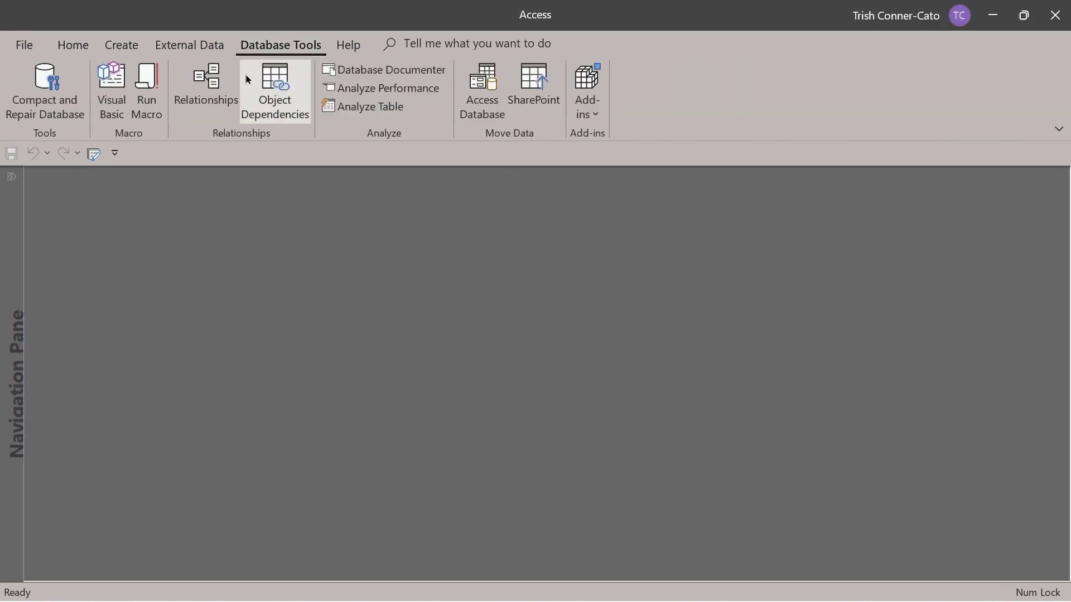
{"action": "left_click", "coordinate": [210, 91]}
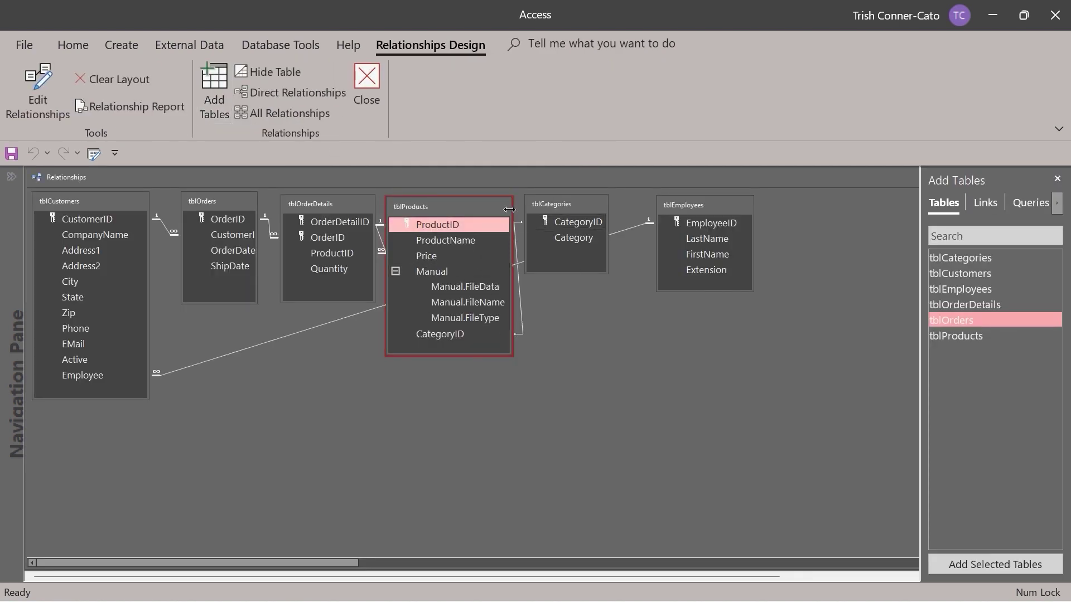
{"action": "left_click_drag", "start_coordinate": [469, 211], "coordinate": [316, 344]}
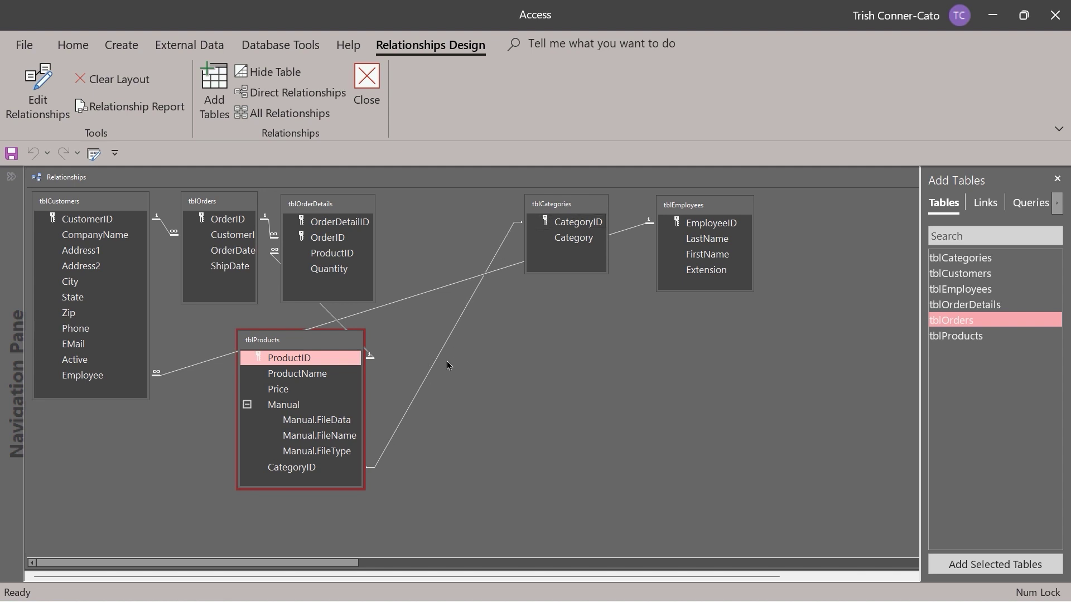
Step: Enforce referential integrity with Cascade Update Related Fields on the CategoryID relationship between tblCategories and tblProducts
{"action": "left_click", "coordinate": [430, 373]}
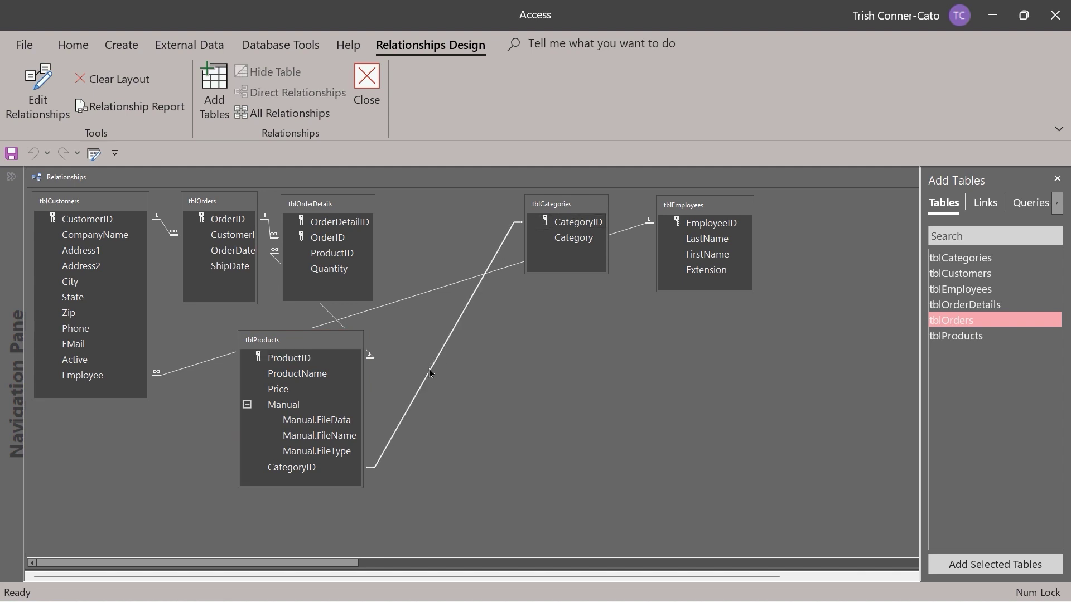
{"action": "right_click", "coordinate": [430, 372]}
{"action": "left_click", "coordinate": [460, 378]}
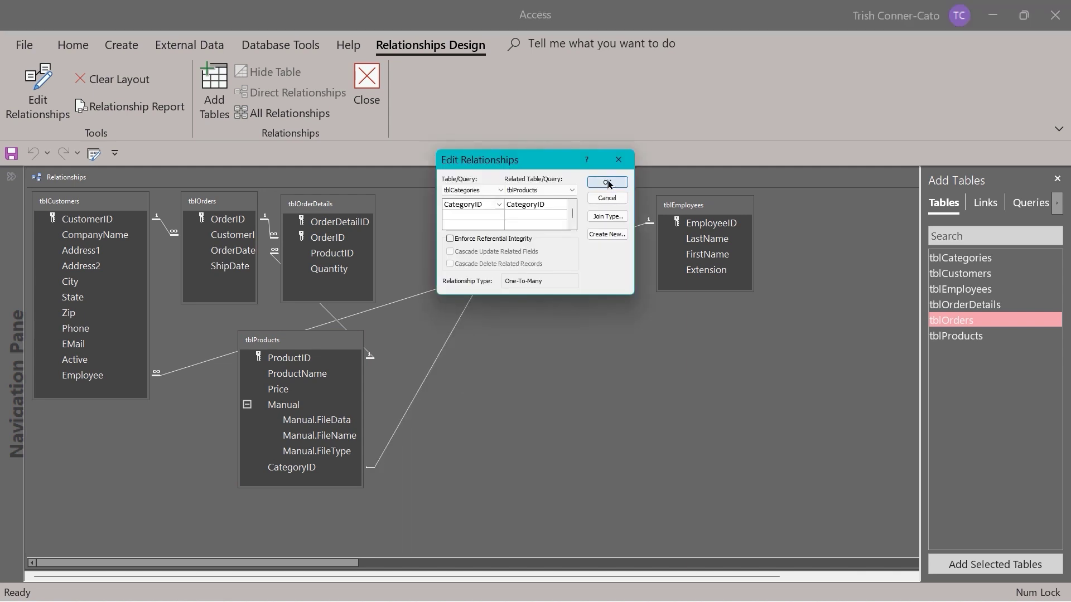
{"action": "left_click", "coordinate": [449, 238]}
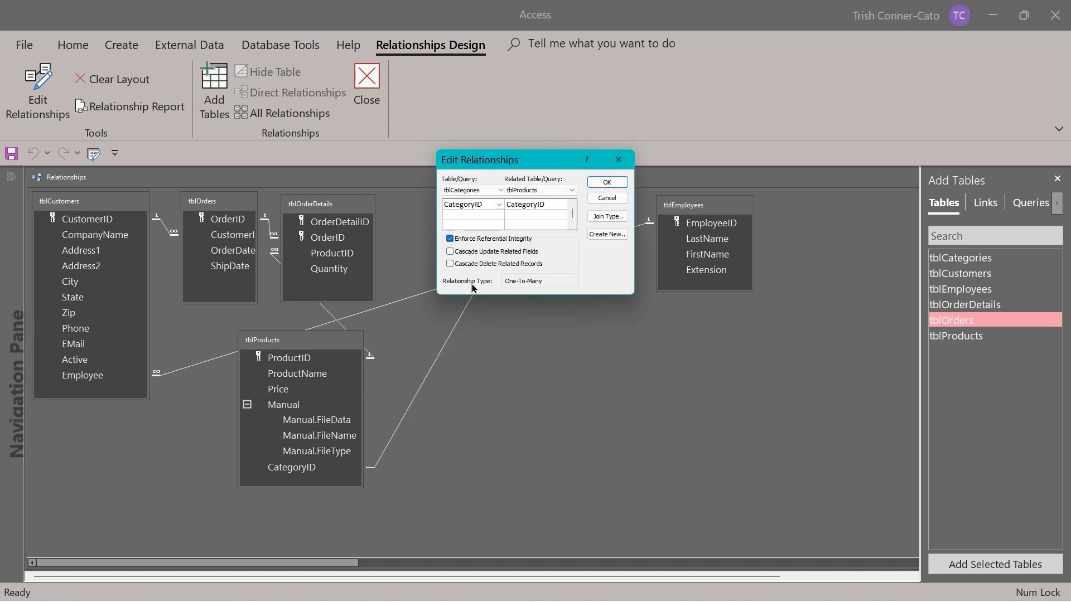
{"action": "left_click", "coordinate": [450, 251]}
{"action": "left_click", "coordinate": [607, 182]}
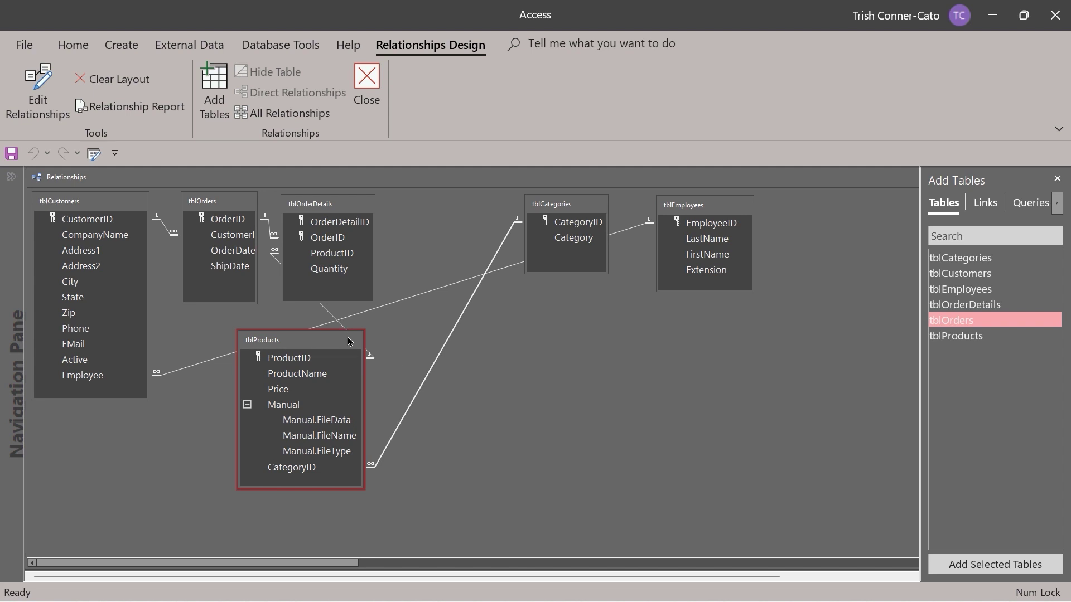
Step: Rearrange the diagram with tblProducts back between tblOrderDetails and tblCategories, spacing tblCategories and tblEmployees farther apart
{"action": "left_click_drag", "start_coordinate": [355, 336], "coordinate": [500, 205]}
{"action": "left_click_drag", "start_coordinate": [568, 207], "coordinate": [586, 210]}
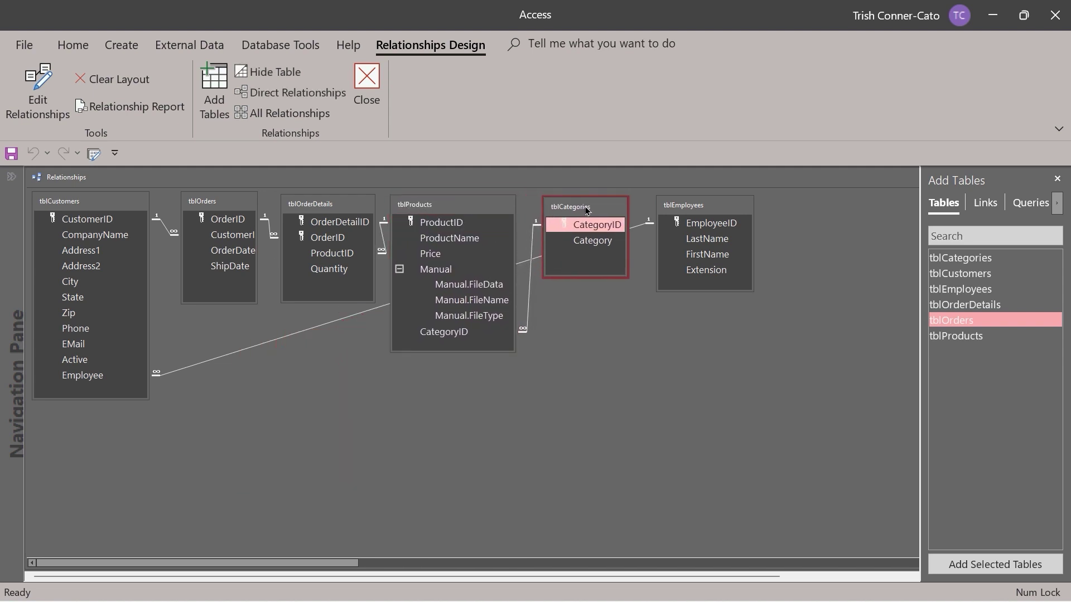
{"action": "left_click_drag", "start_coordinate": [697, 207], "coordinate": [705, 205]}
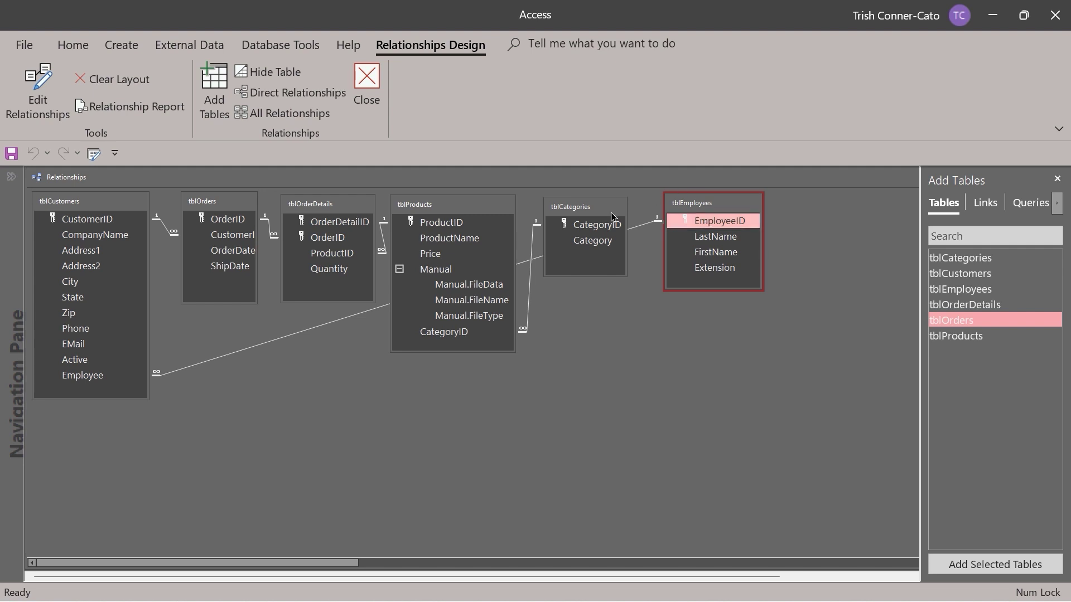
{"action": "left_click_drag", "start_coordinate": [593, 212], "coordinate": [609, 211]}
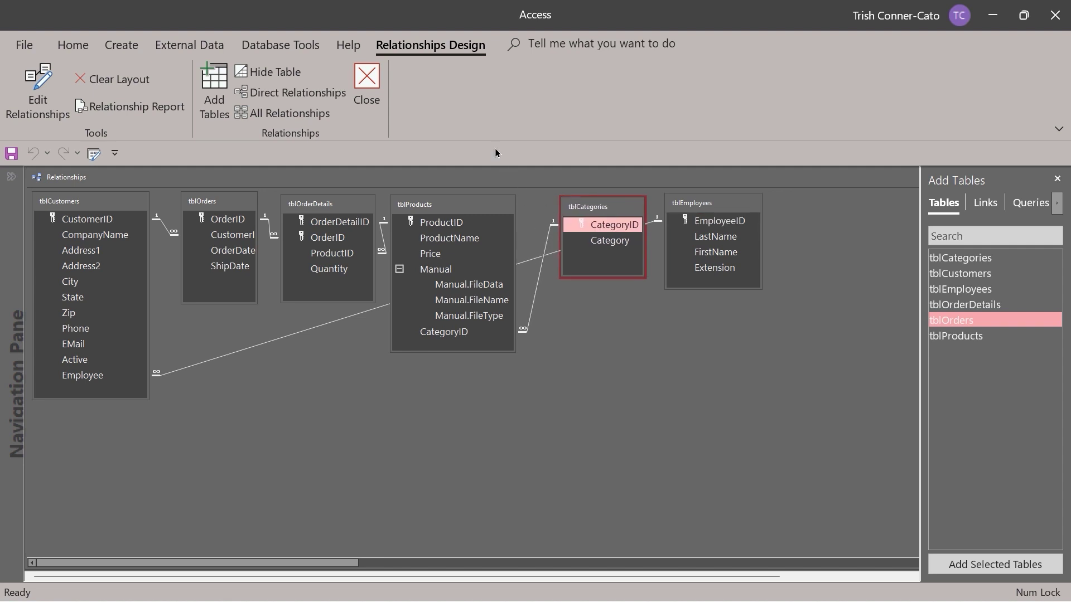
Step: Close the Relationships window, saving its layout, and reopen it to check the diagram
{"action": "left_click", "coordinate": [368, 82]}
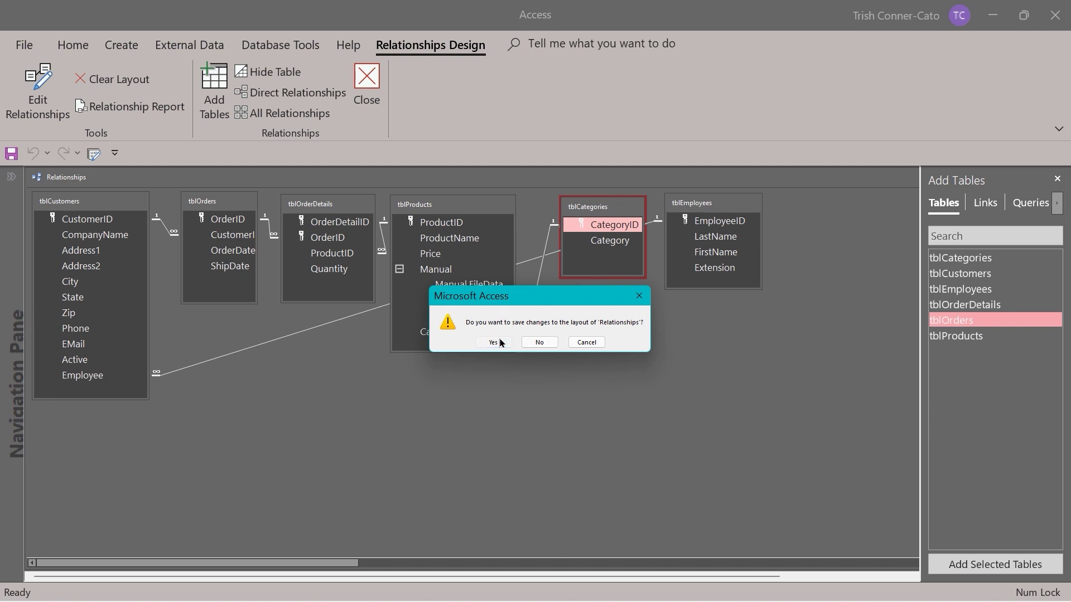
{"action": "left_click", "coordinate": [493, 342]}
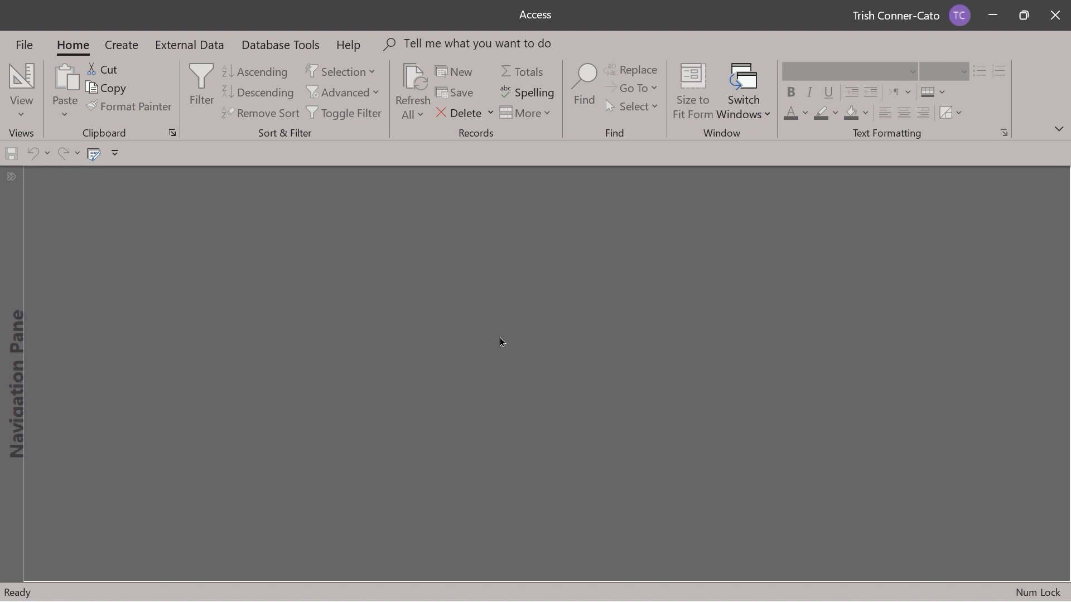
{"action": "left_click", "coordinate": [284, 52]}
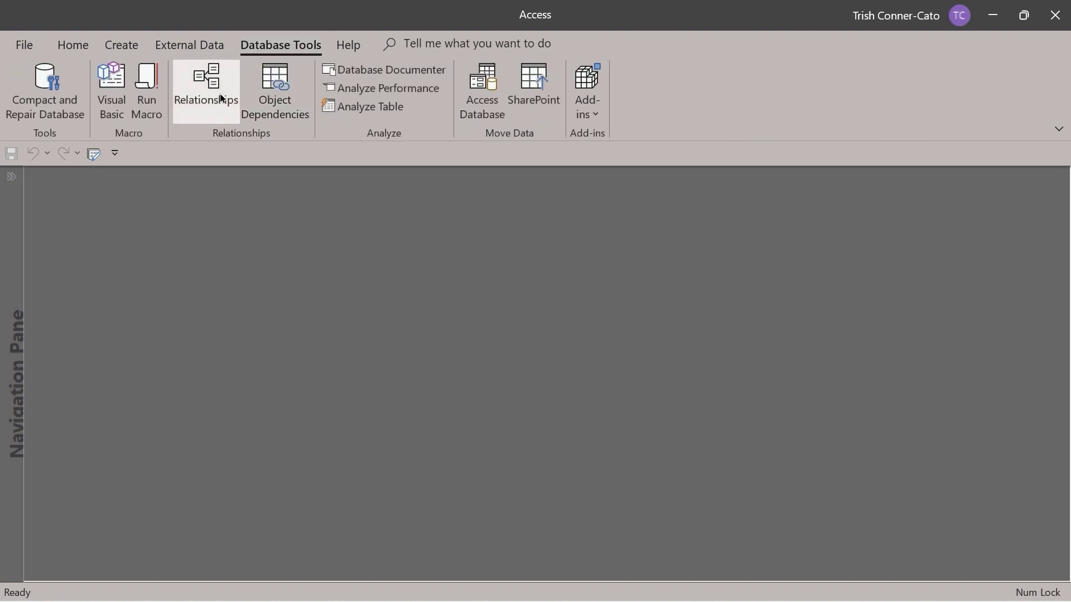
{"action": "left_click", "coordinate": [221, 98]}
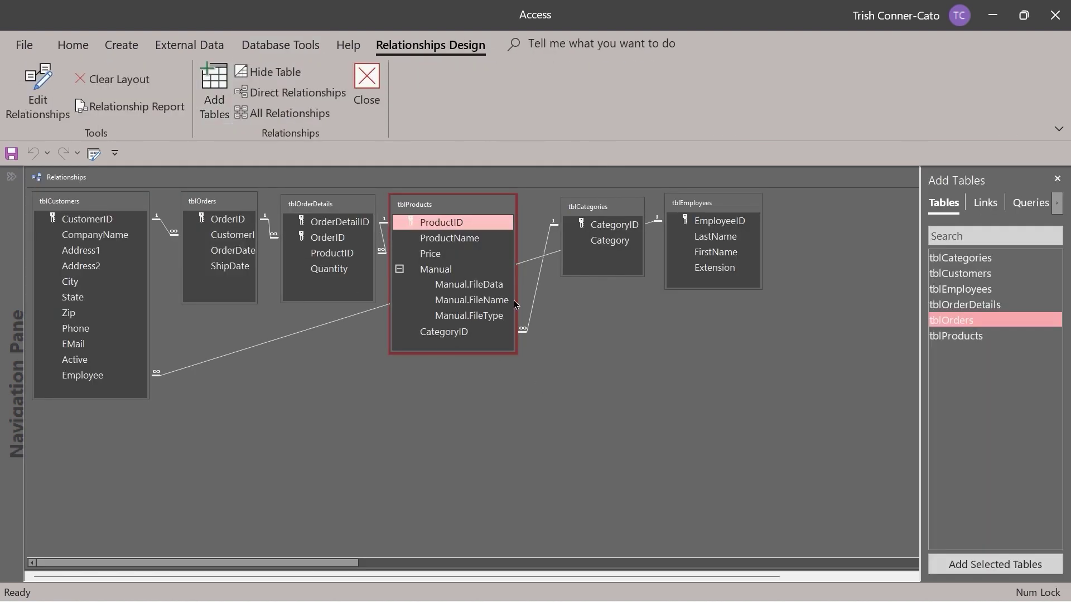
Step: Move tblEmployees below the other tables and spread tblOrderDetails, tblProducts and tblCategories farther apart along the upper row
{"action": "left_click_drag", "start_coordinate": [698, 207], "coordinate": [610, 365]}
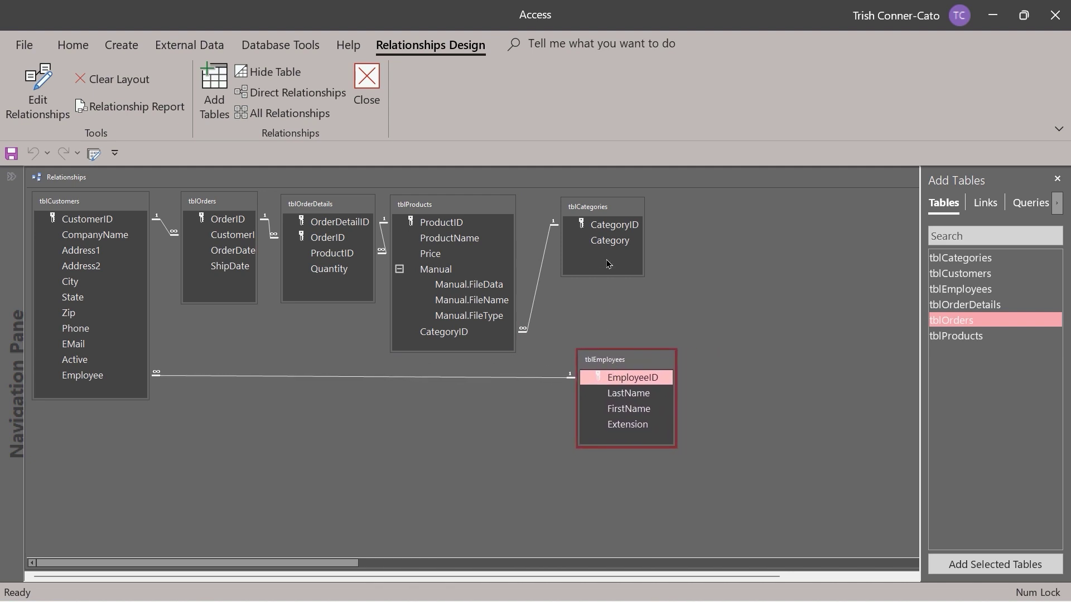
{"action": "left_click_drag", "start_coordinate": [591, 208], "coordinate": [700, 208]}
{"action": "left_click_drag", "start_coordinate": [488, 214], "coordinate": [552, 227]}
{"action": "left_click_drag", "start_coordinate": [685, 213], "coordinate": [715, 212]}
{"action": "left_click_drag", "start_coordinate": [515, 228], "coordinate": [545, 210]}
{"action": "left_click_drag", "start_coordinate": [340, 210], "coordinate": [363, 212]}
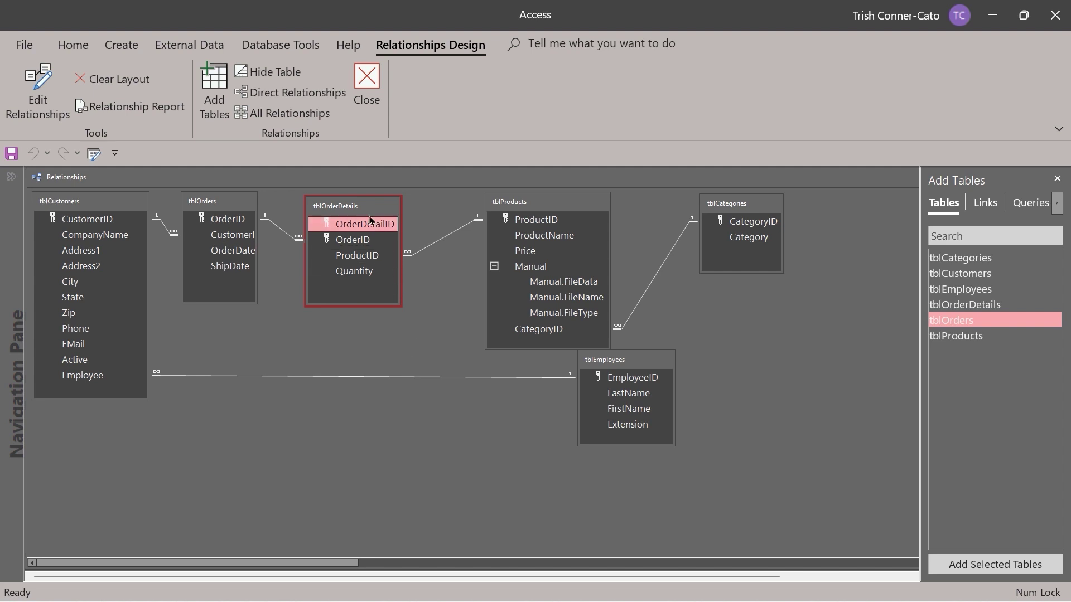
Step: Lower tblOrderDetails between tblOrders and tblProducts, keeping it above the Employee relationship line, and close the Relationships window with its layout saved
{"action": "left_click_drag", "start_coordinate": [363, 209], "coordinate": [377, 233]}
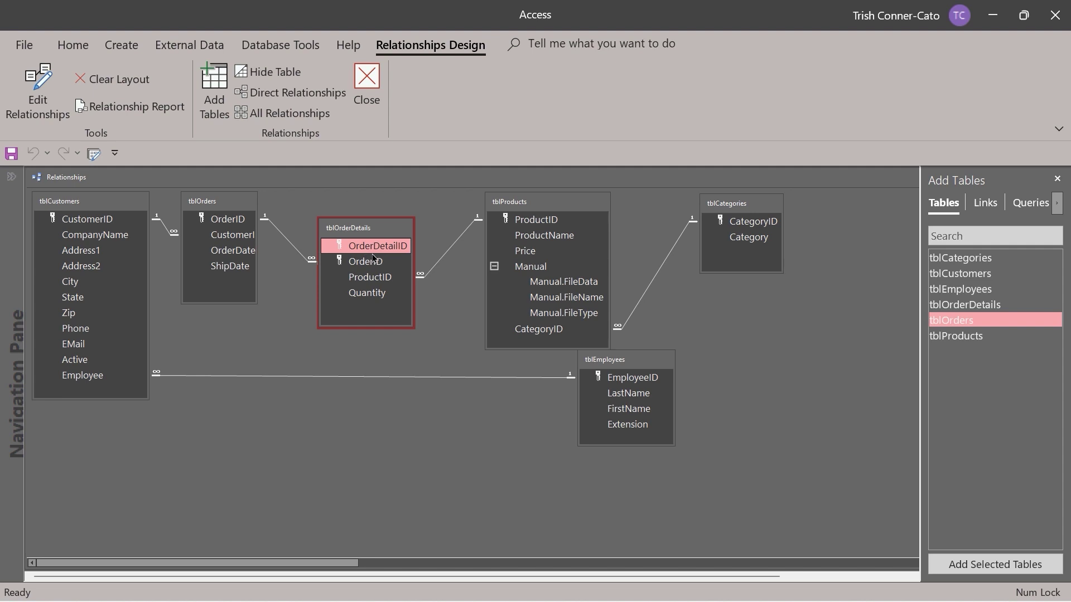
{"action": "left_click", "coordinate": [359, 265]}
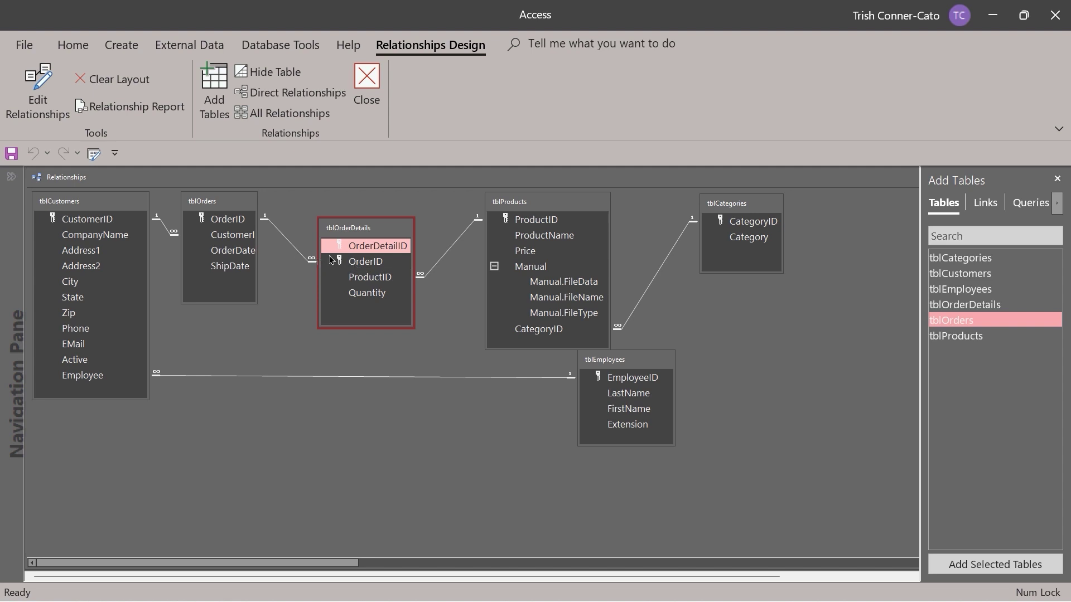
{"action": "left_click", "coordinate": [373, 281]}
{"action": "left_click", "coordinate": [354, 294]}
{"action": "left_click_drag", "start_coordinate": [373, 230], "coordinate": [386, 298]}
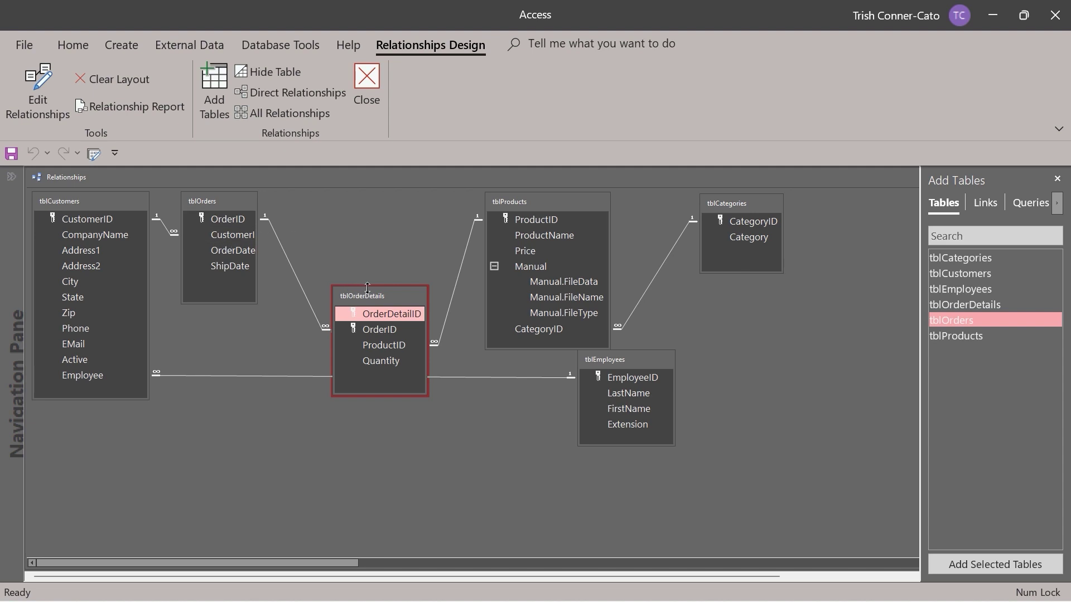
{"action": "left_click_drag", "start_coordinate": [375, 298], "coordinate": [365, 260]}
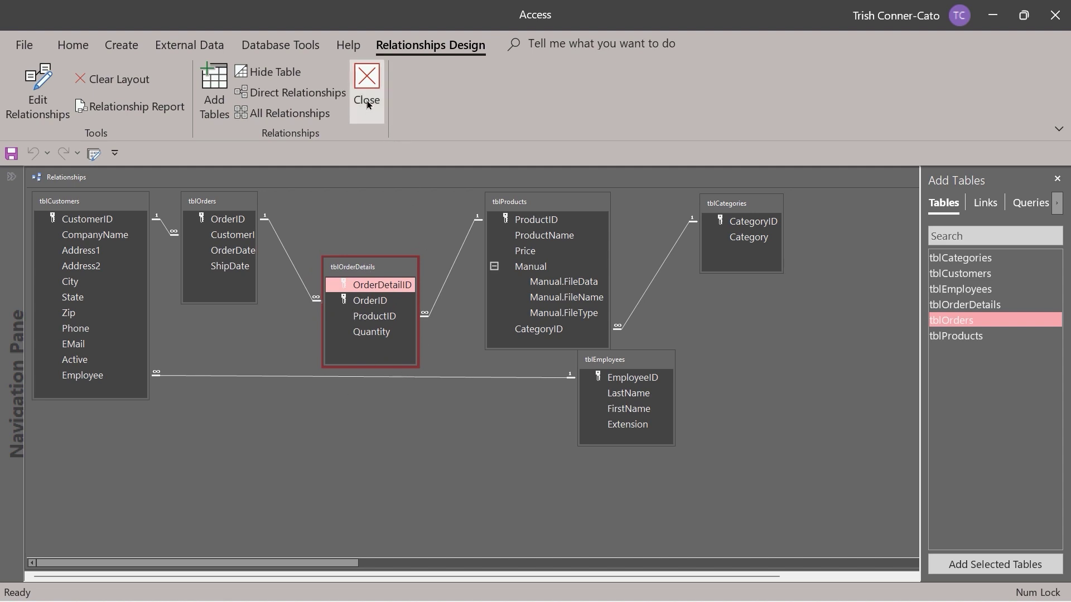
{"action": "left_click", "coordinate": [365, 85]}
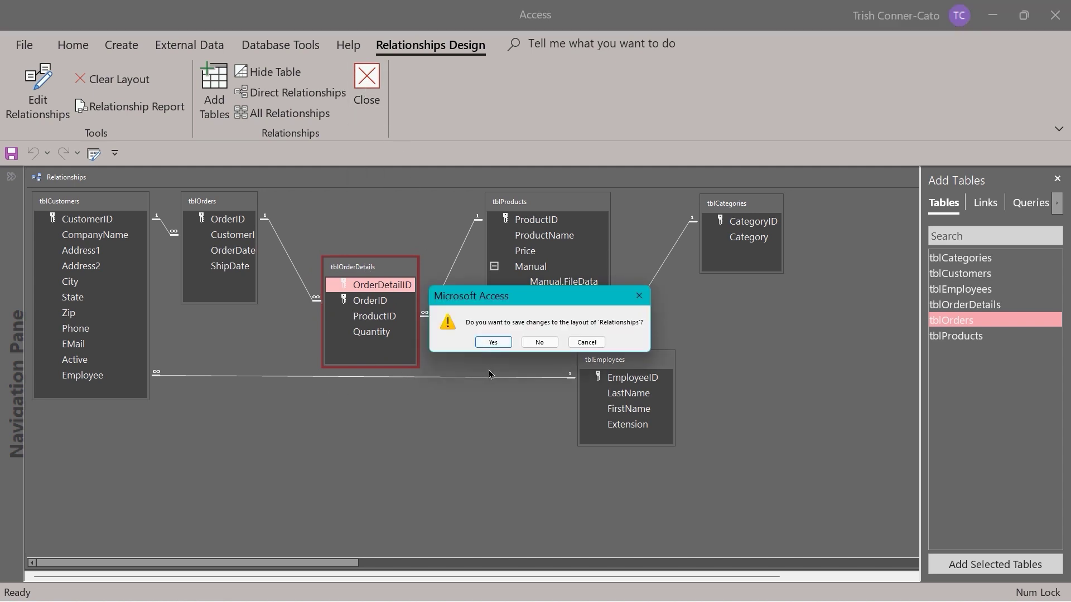
{"action": "left_click", "coordinate": [491, 343]}
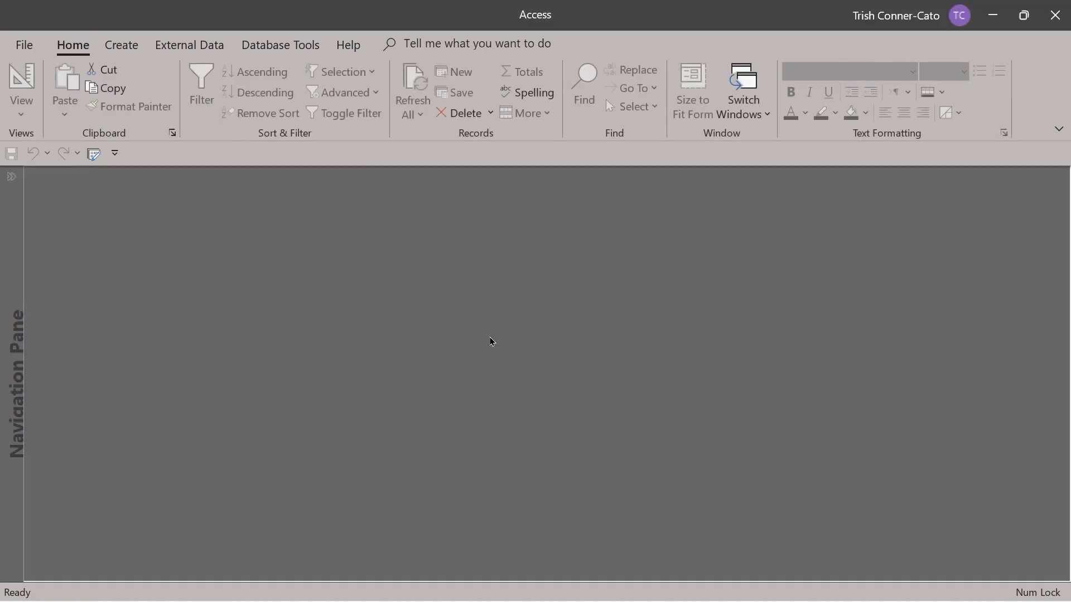